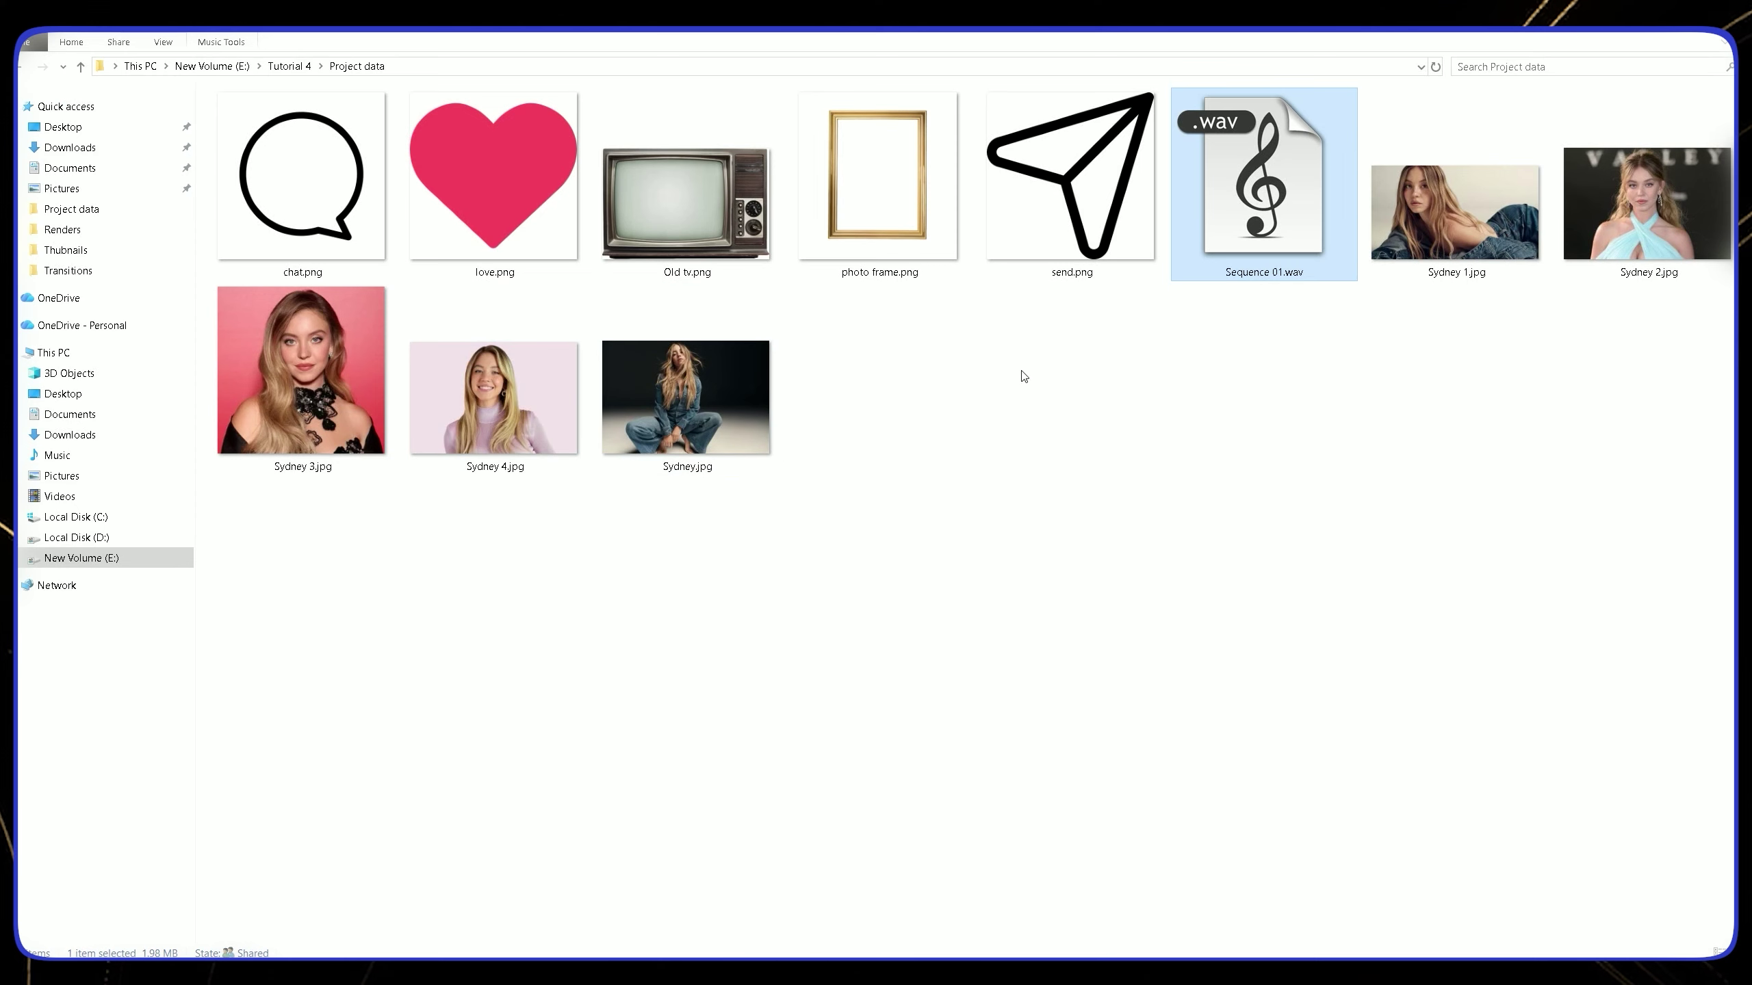
Import every file in the Project data folder except Sequence 01.wav into the After Effects project
key(ctrl+a)
ctrl+click(1228, 211)
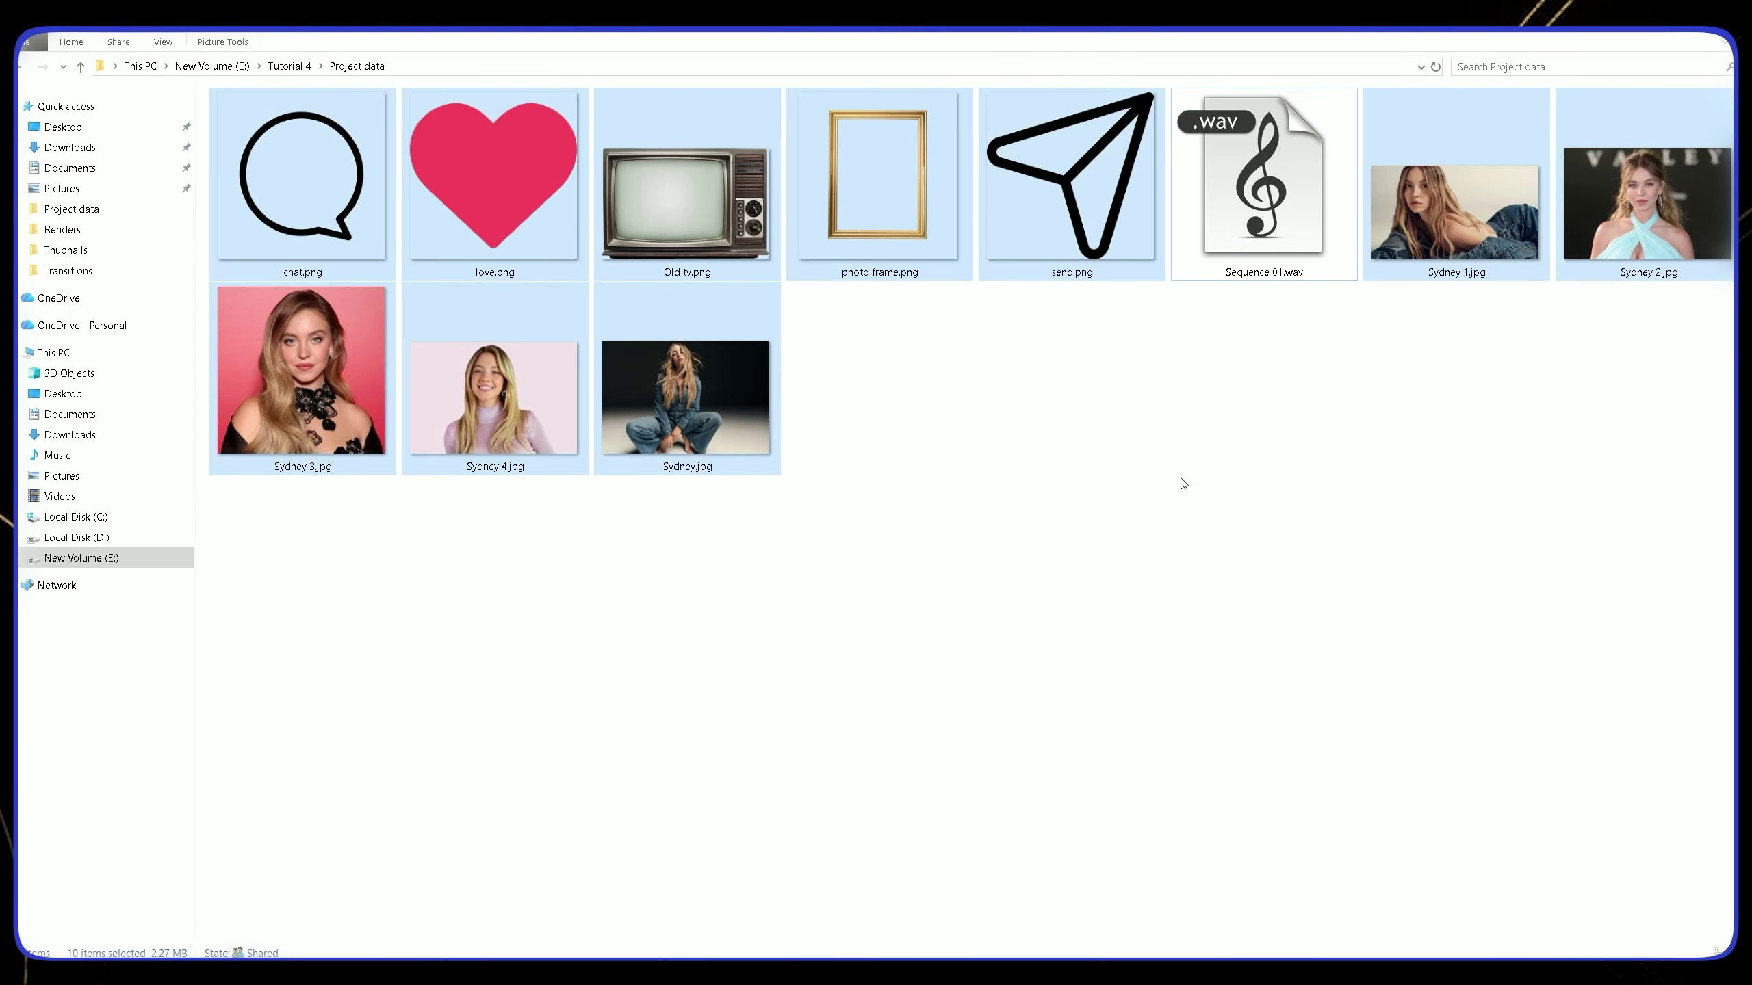
drag(1066, 215, 928, 726)
drag(931, 889, 157, 387)
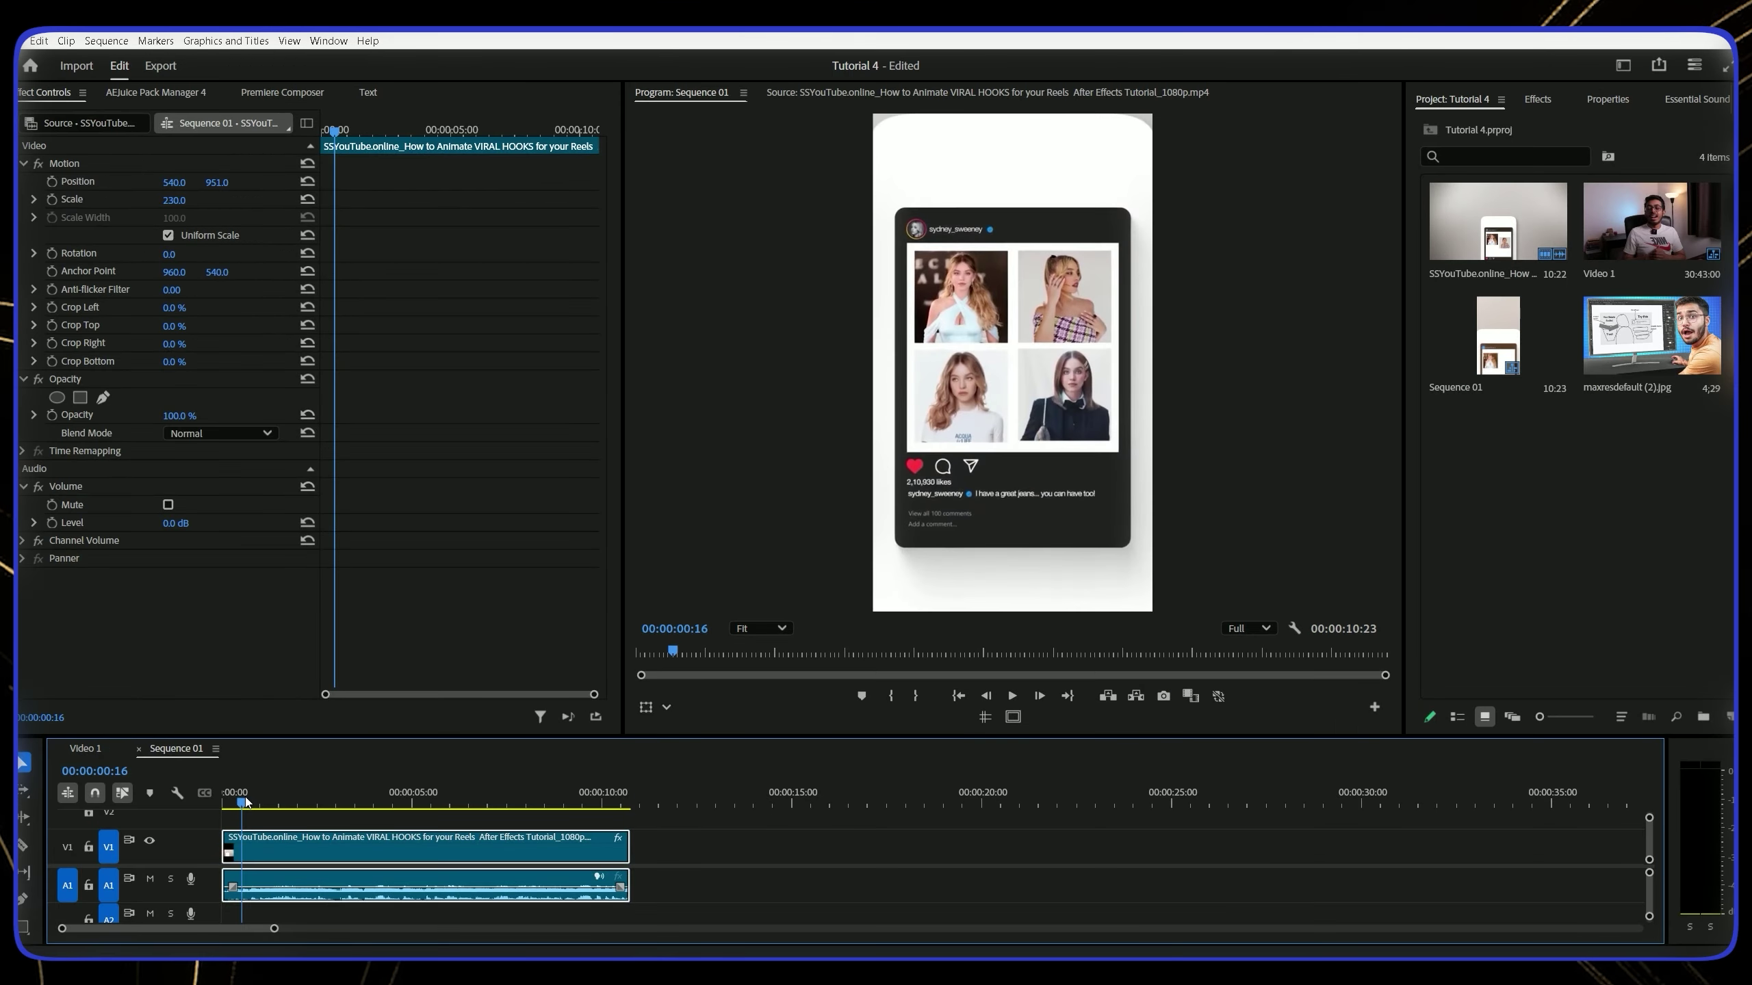
Check the reference clip in Premiere Pro, and create a full-frame EFEFEF solid in Comp 1 in After Effects
drag(246, 803, 269, 802)
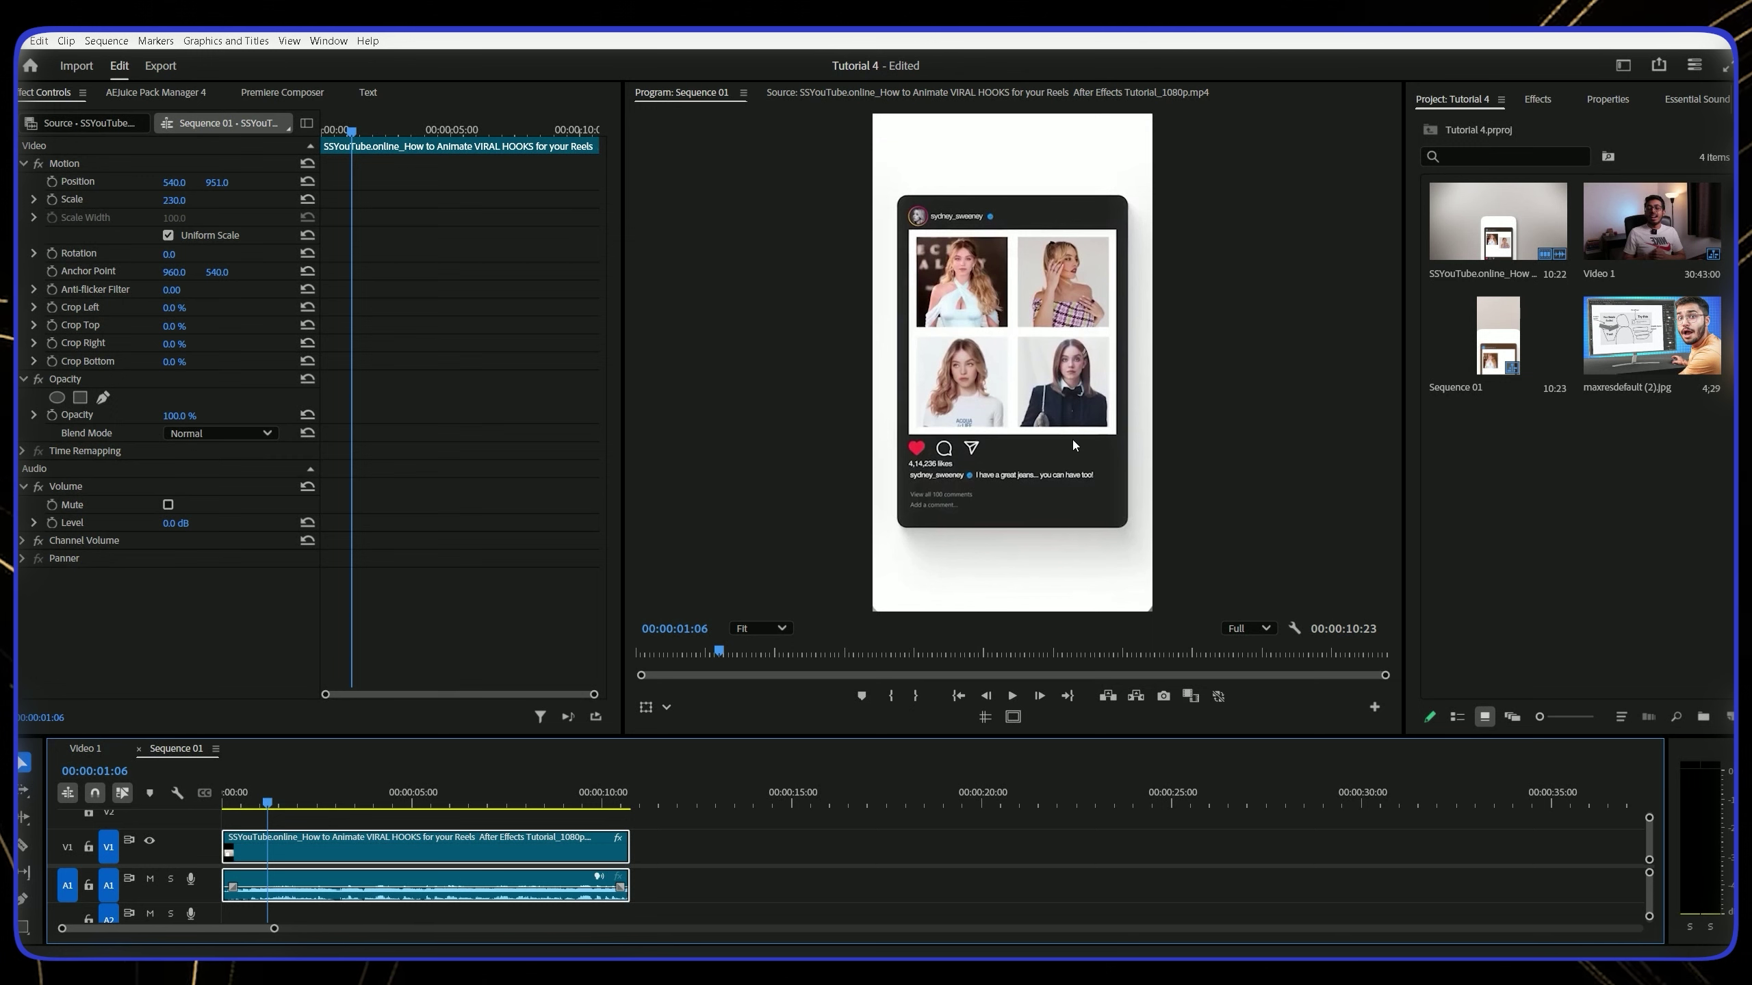
right_click(491, 651)
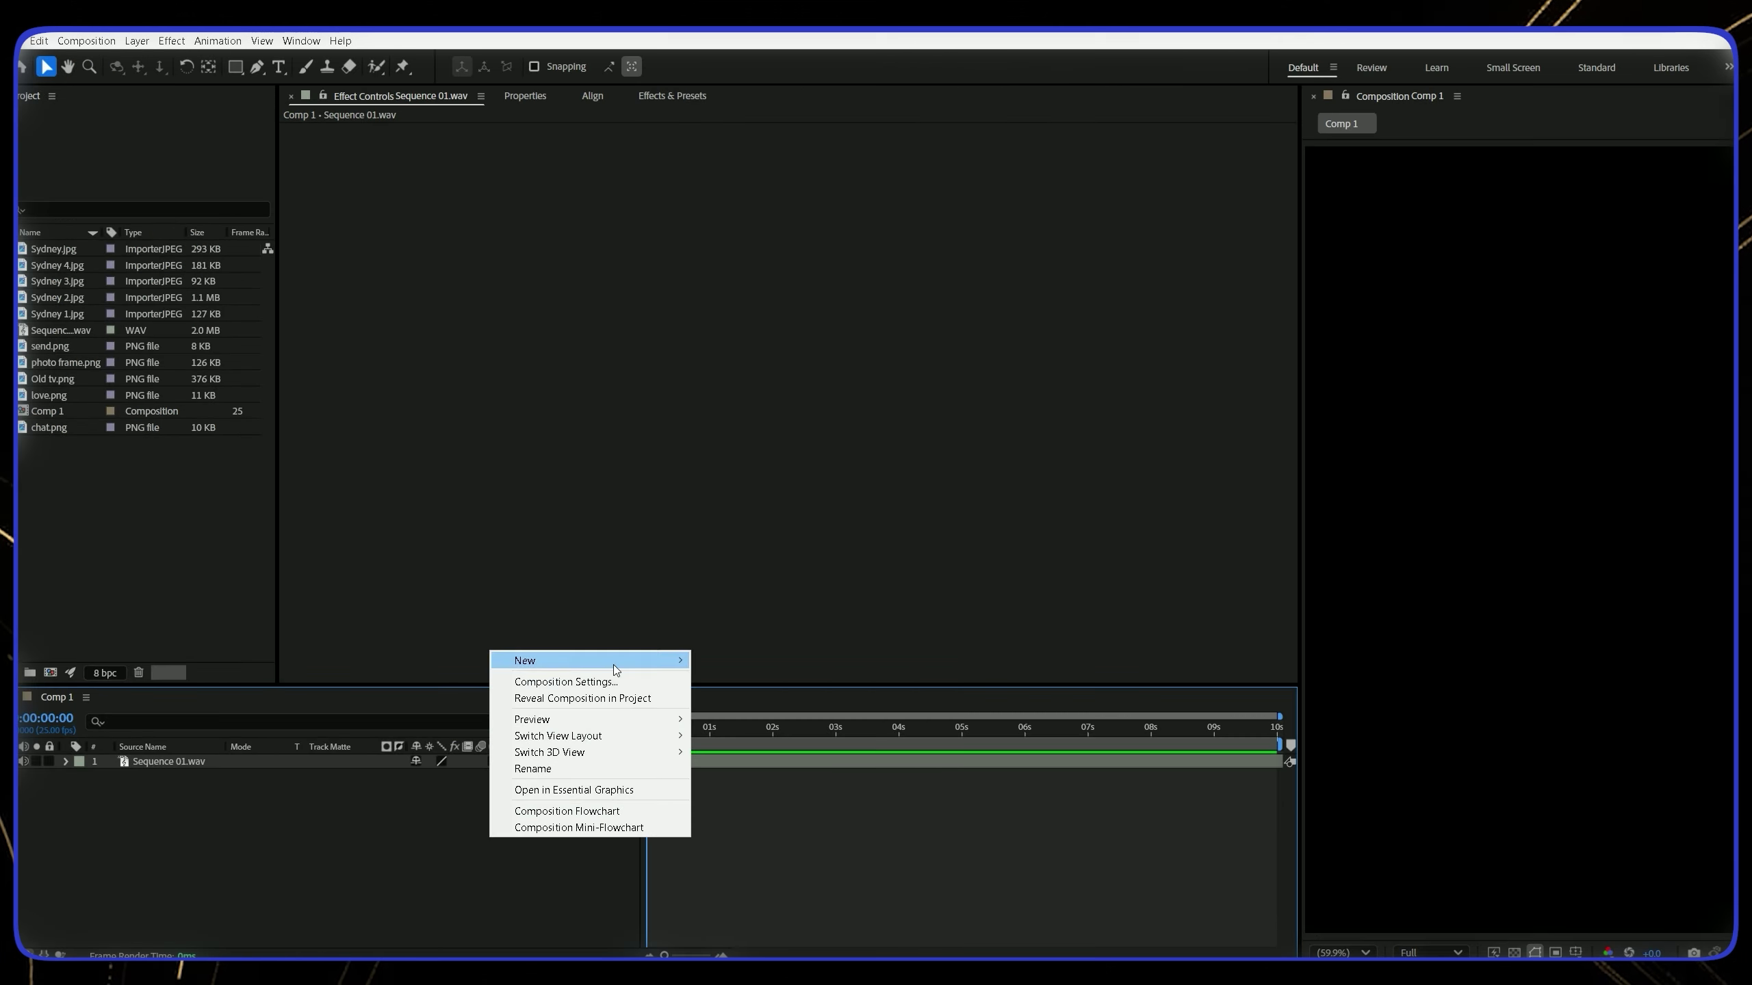
mouse_move(613, 662)
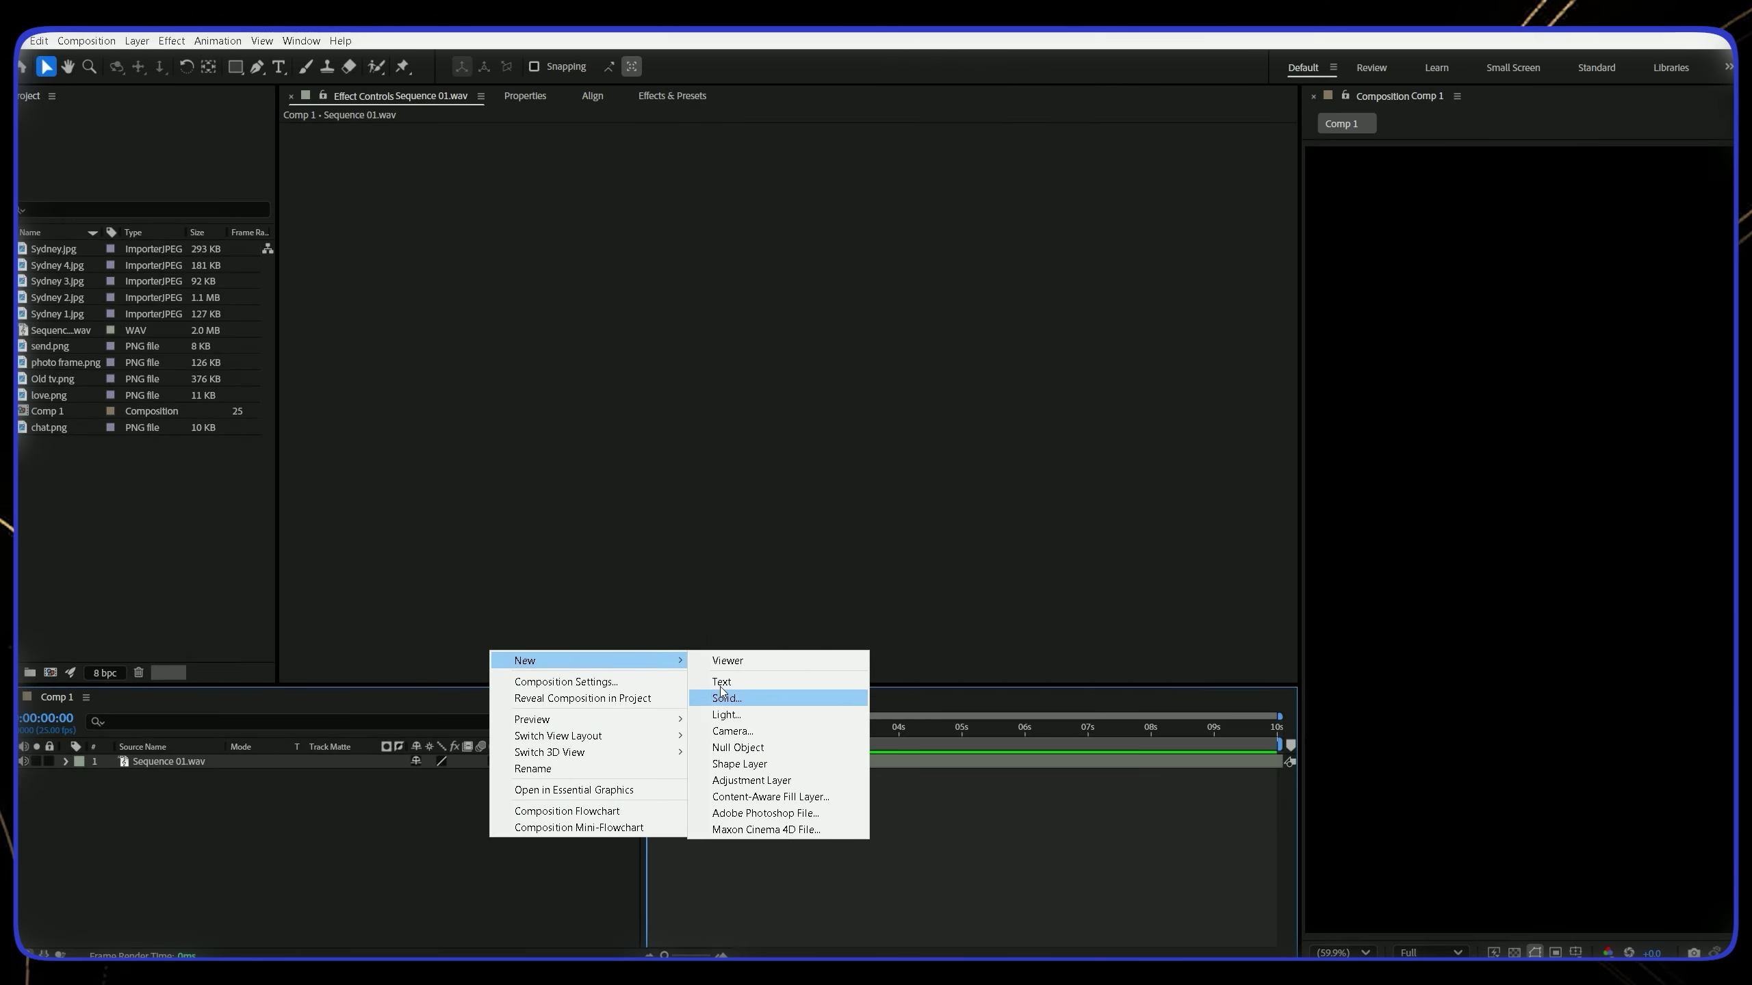
click(726, 699)
click(863, 623)
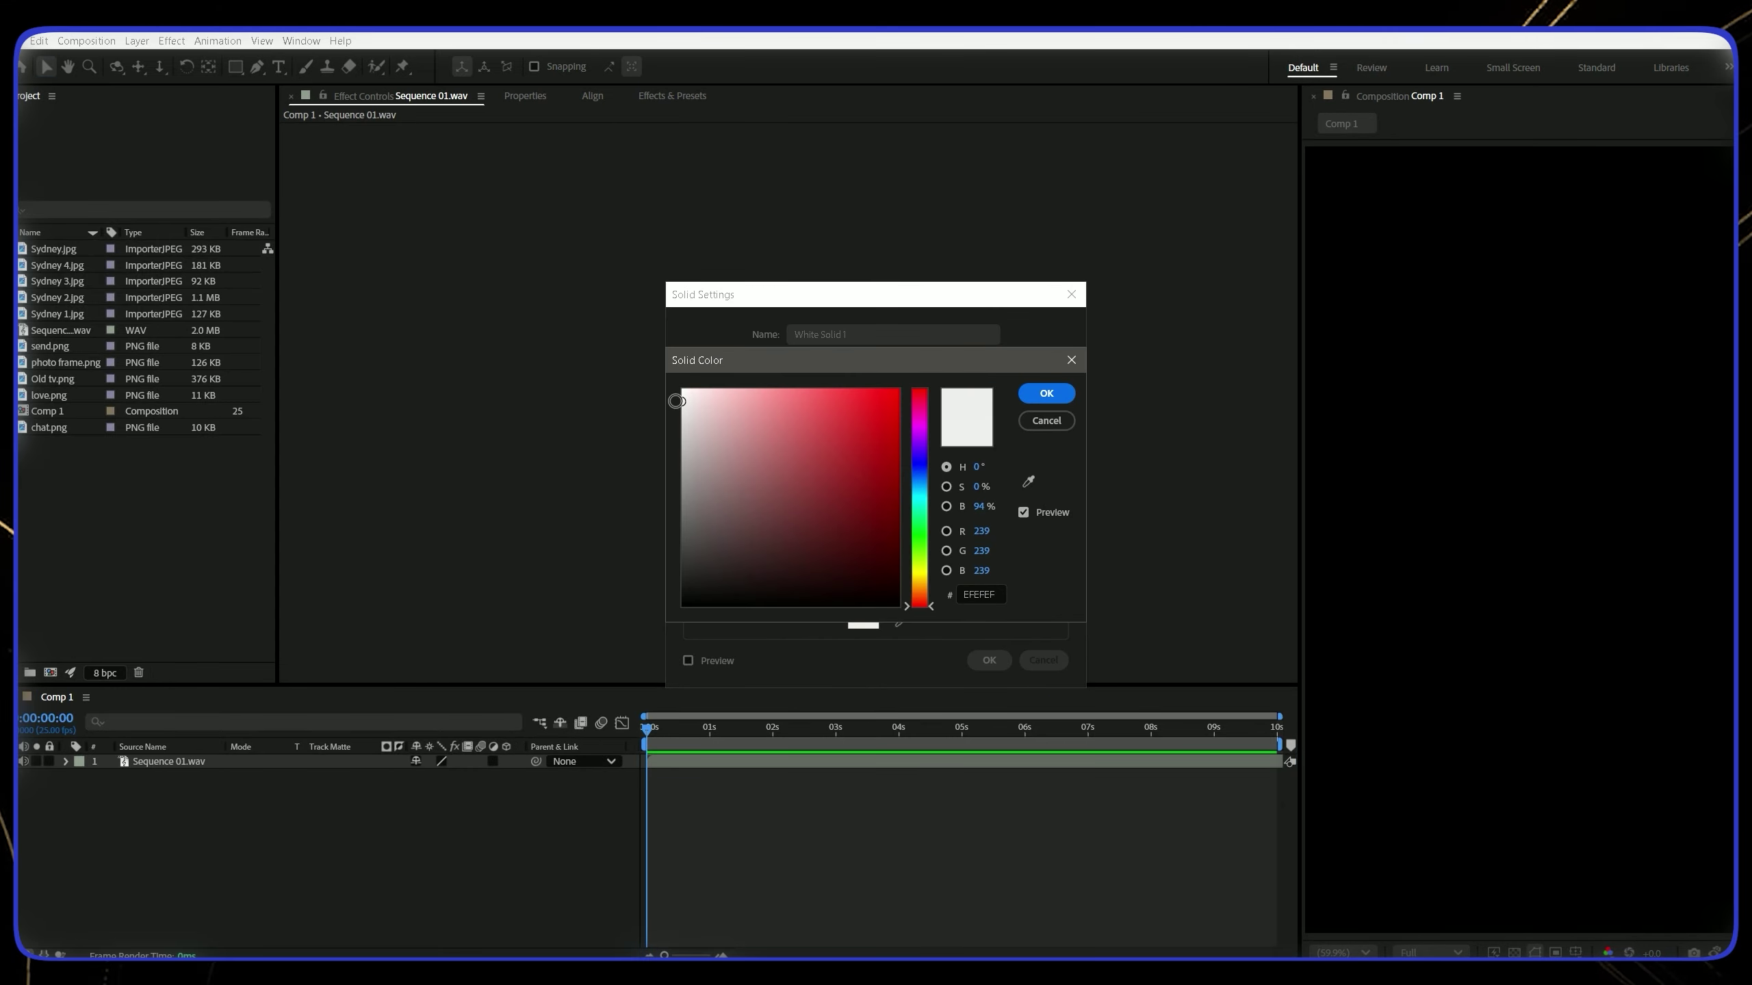
click(1024, 395)
click(984, 662)
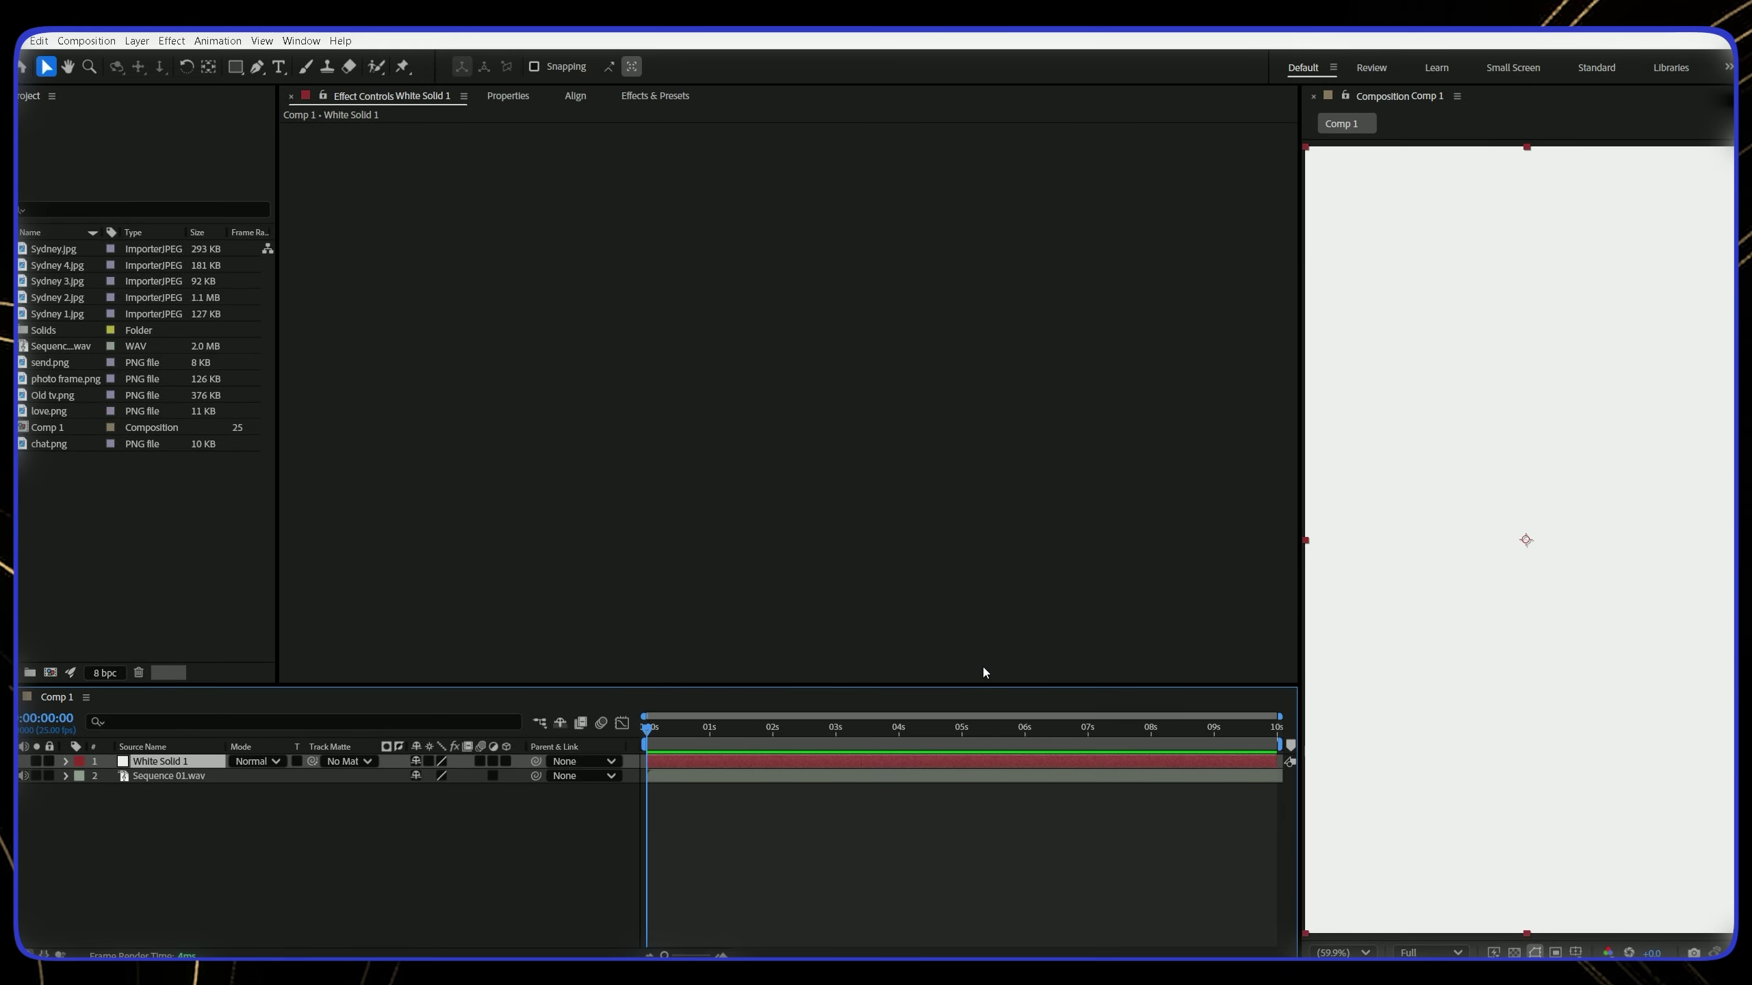
Draw a rounded rectangle card about 925 by 1245 px over the background and fill it with near-black 111111
click(696, 821)
drag(235, 68, 290, 141)
drag(1342, 269, 1722, 780)
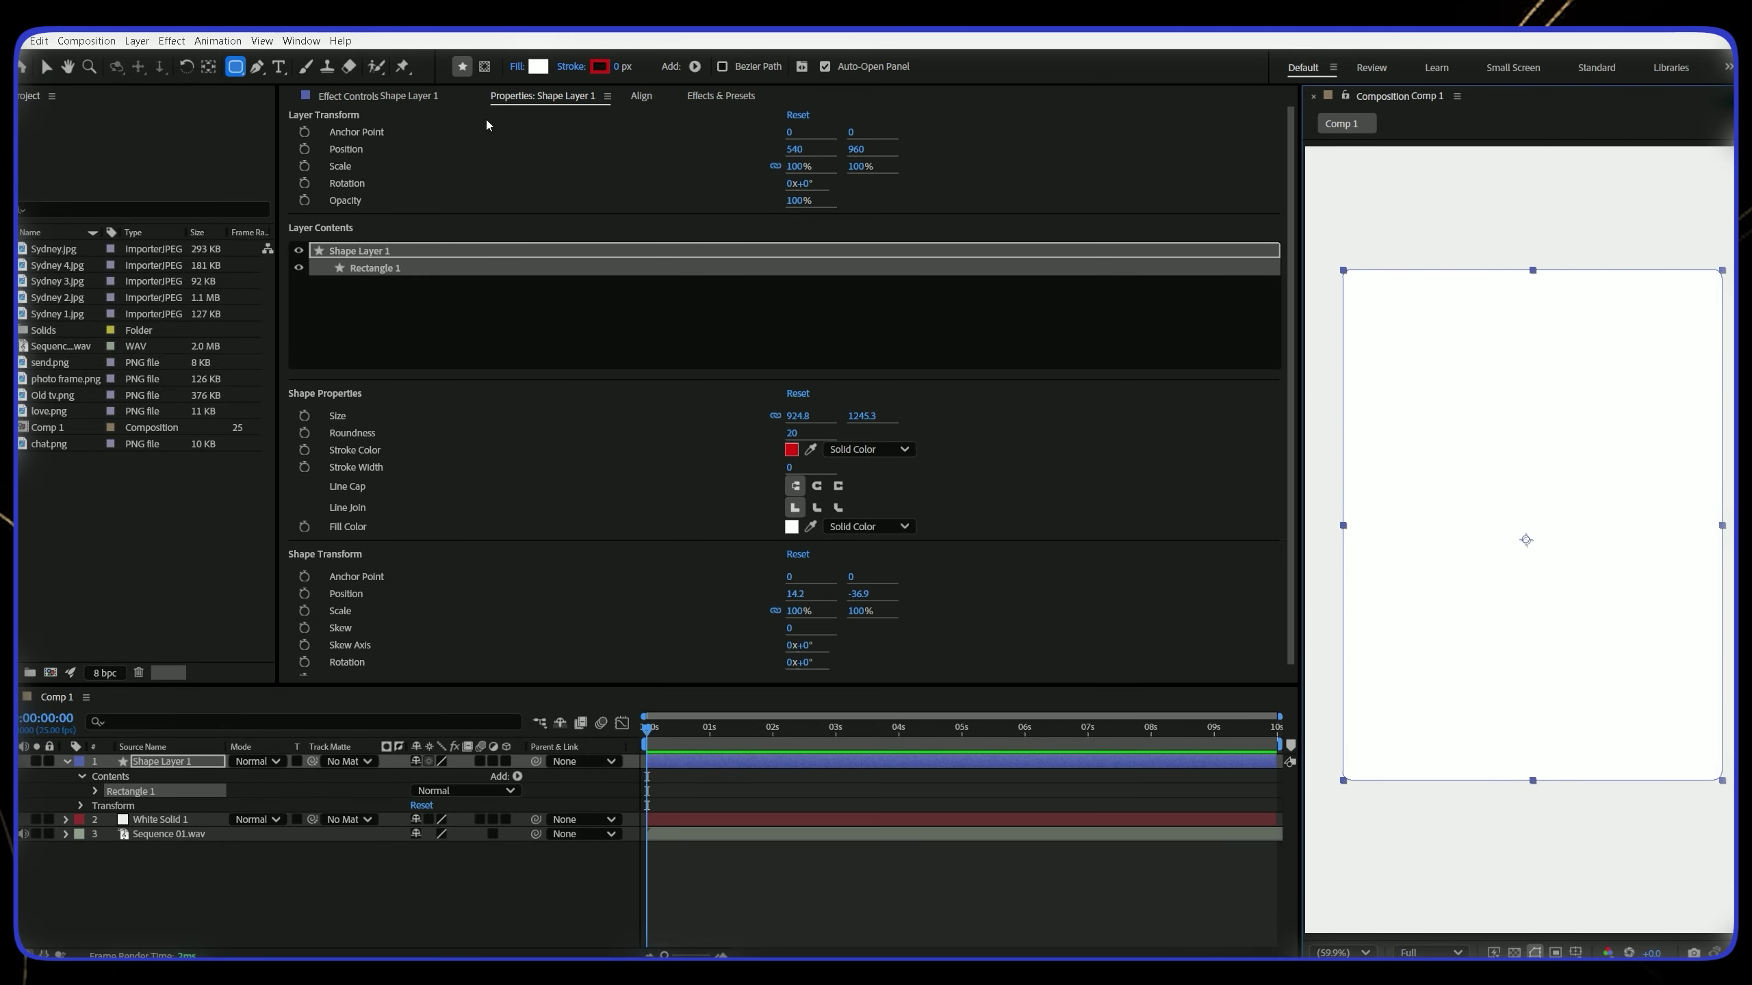
click(538, 67)
click(685, 591)
click(1046, 392)
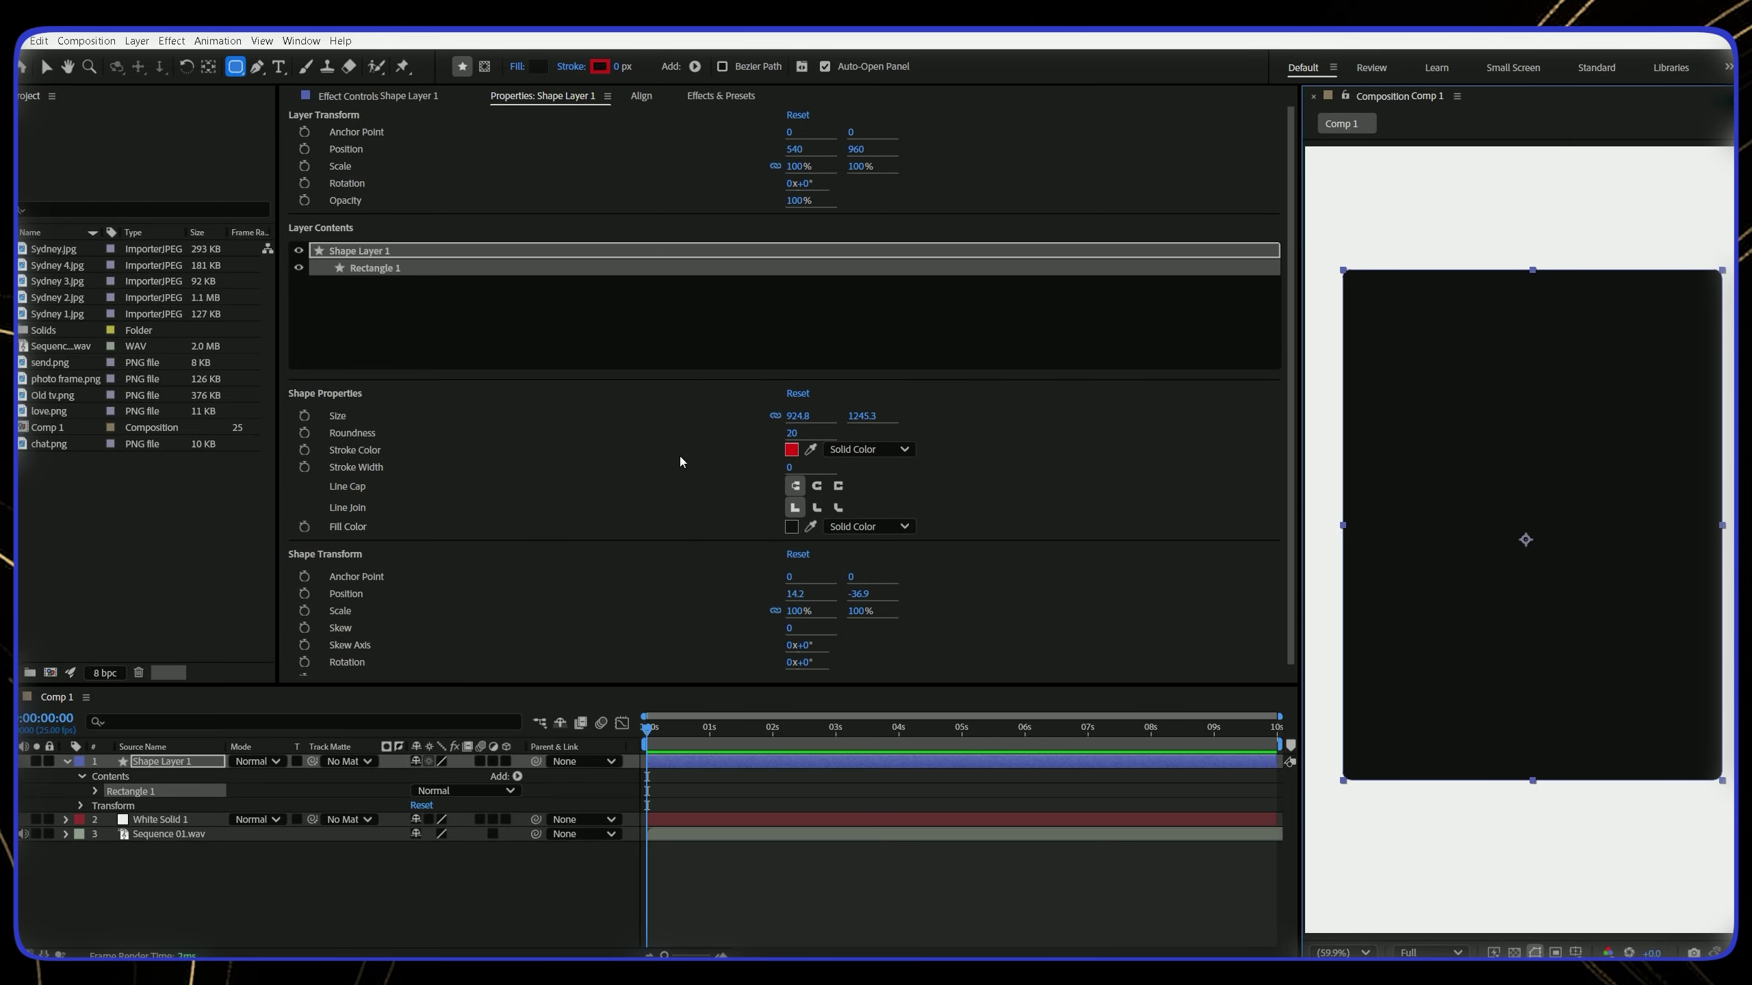
Increase the corner roundness of the dark card's rectangle path
click(94, 791)
click(111, 806)
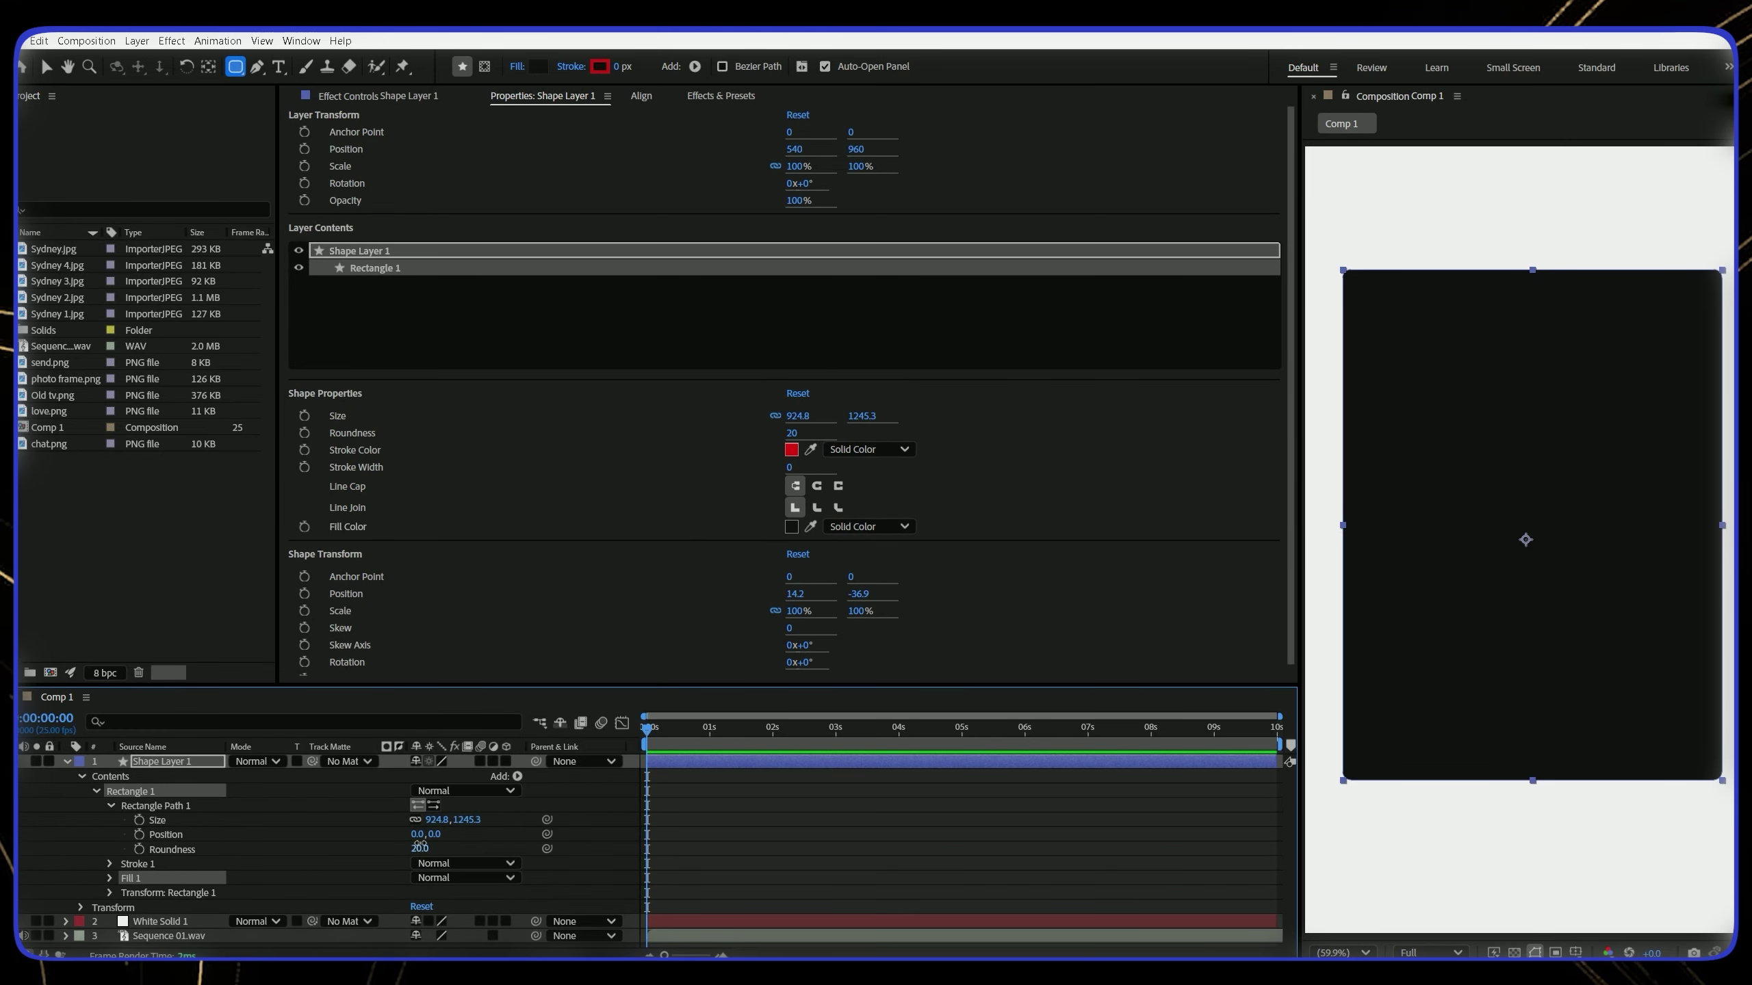
click(351, 827)
click(67, 762)
Draw a rectangle without rounded corners inside the dark card as a new shape layer and fill it with white
drag(235, 71, 279, 71)
drag(1367, 320, 1699, 673)
click(537, 67)
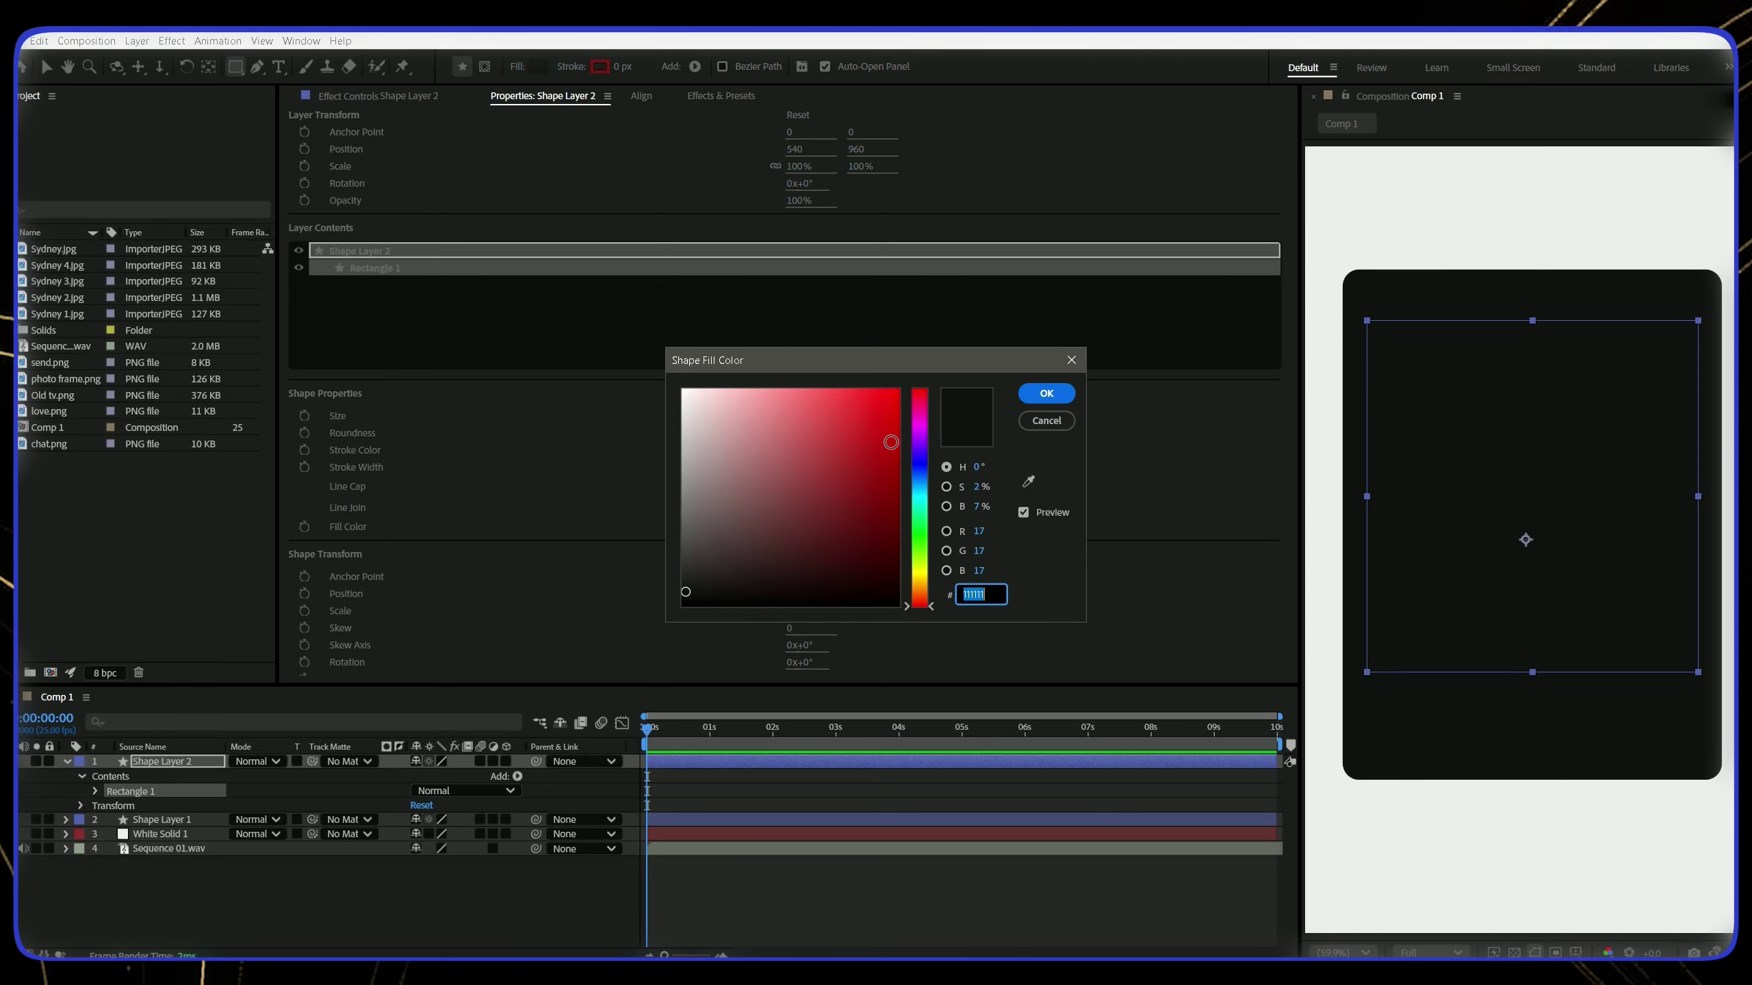
click(683, 388)
click(1051, 395)
Center the white rectangle and the dark card horizontally in the composition
click(640, 95)
click(323, 151)
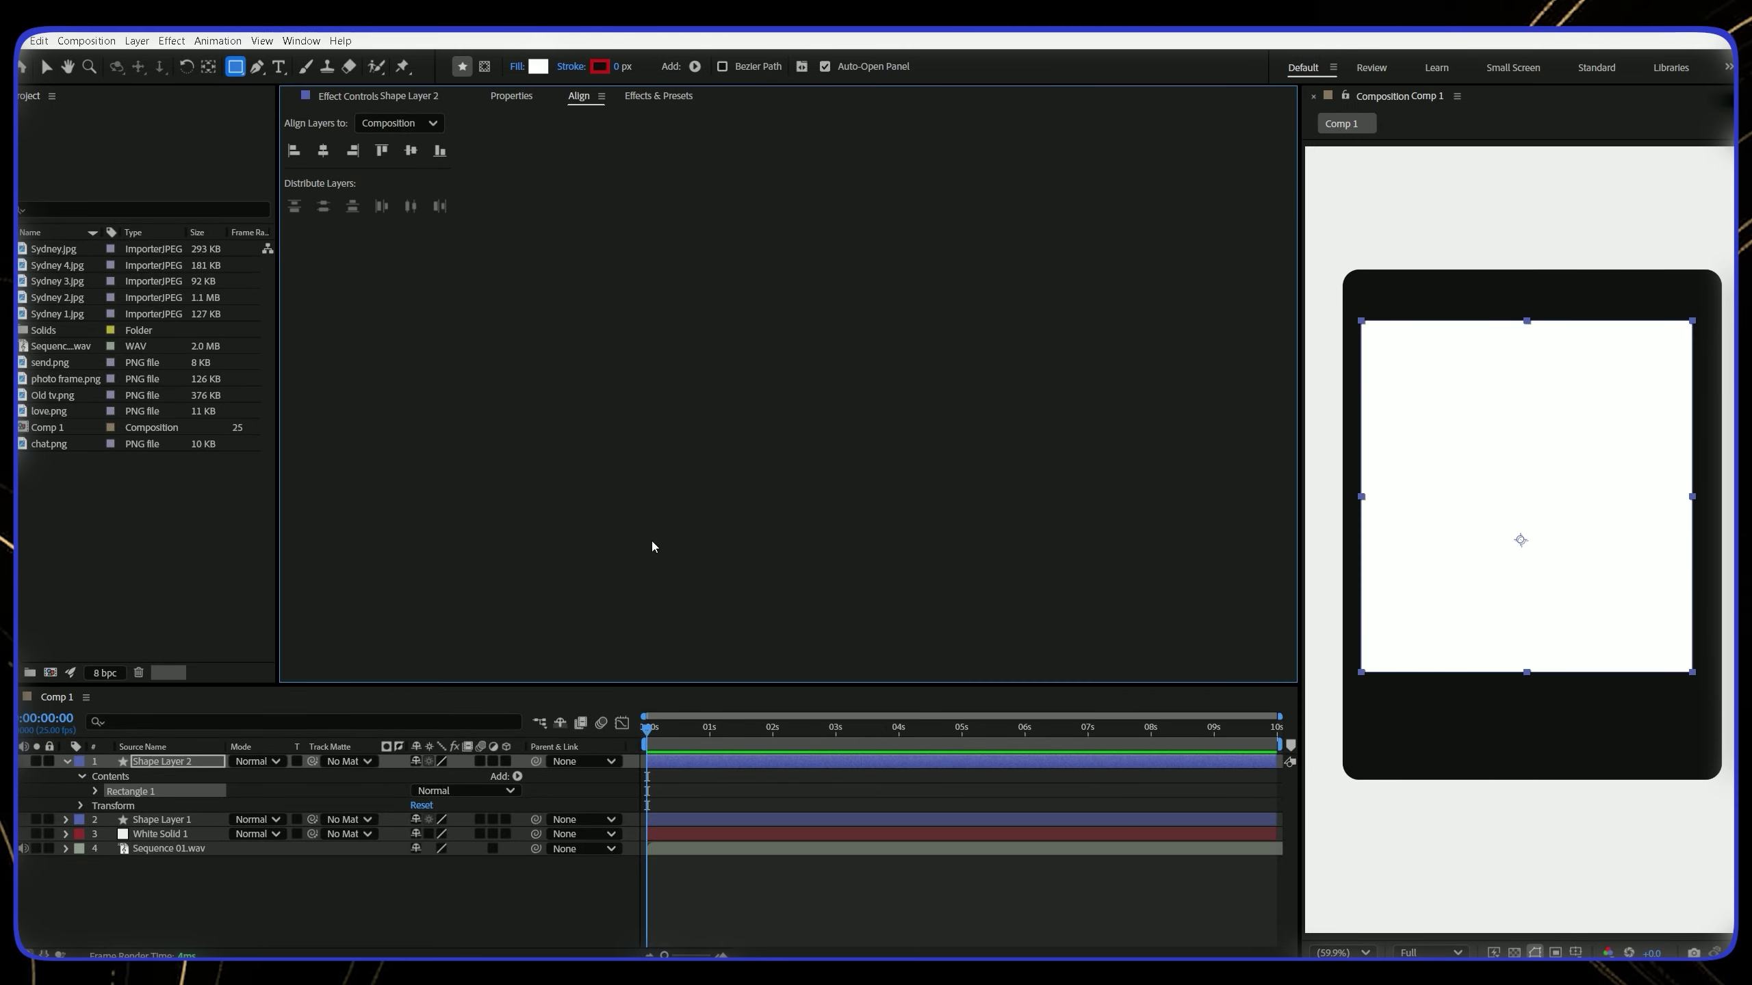
click(695, 819)
click(324, 152)
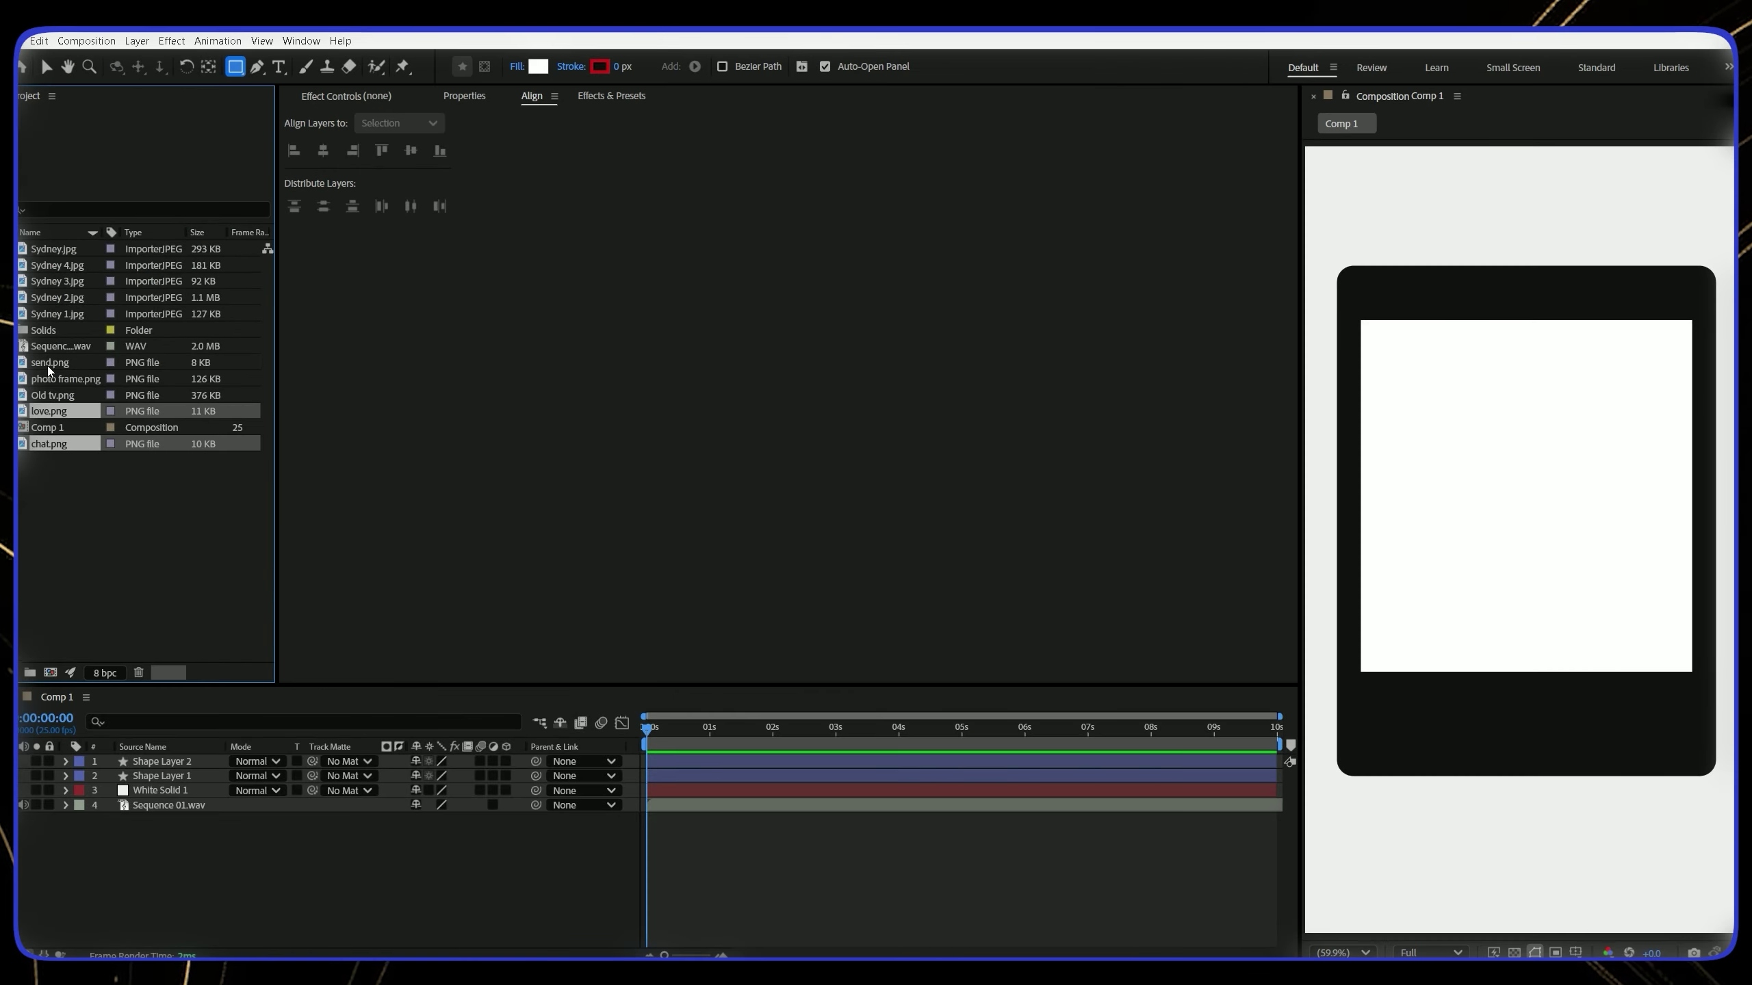
Add chat.png, love.png and send.png above the shape layers and search the effects for "fil"
drag(46, 365, 159, 755)
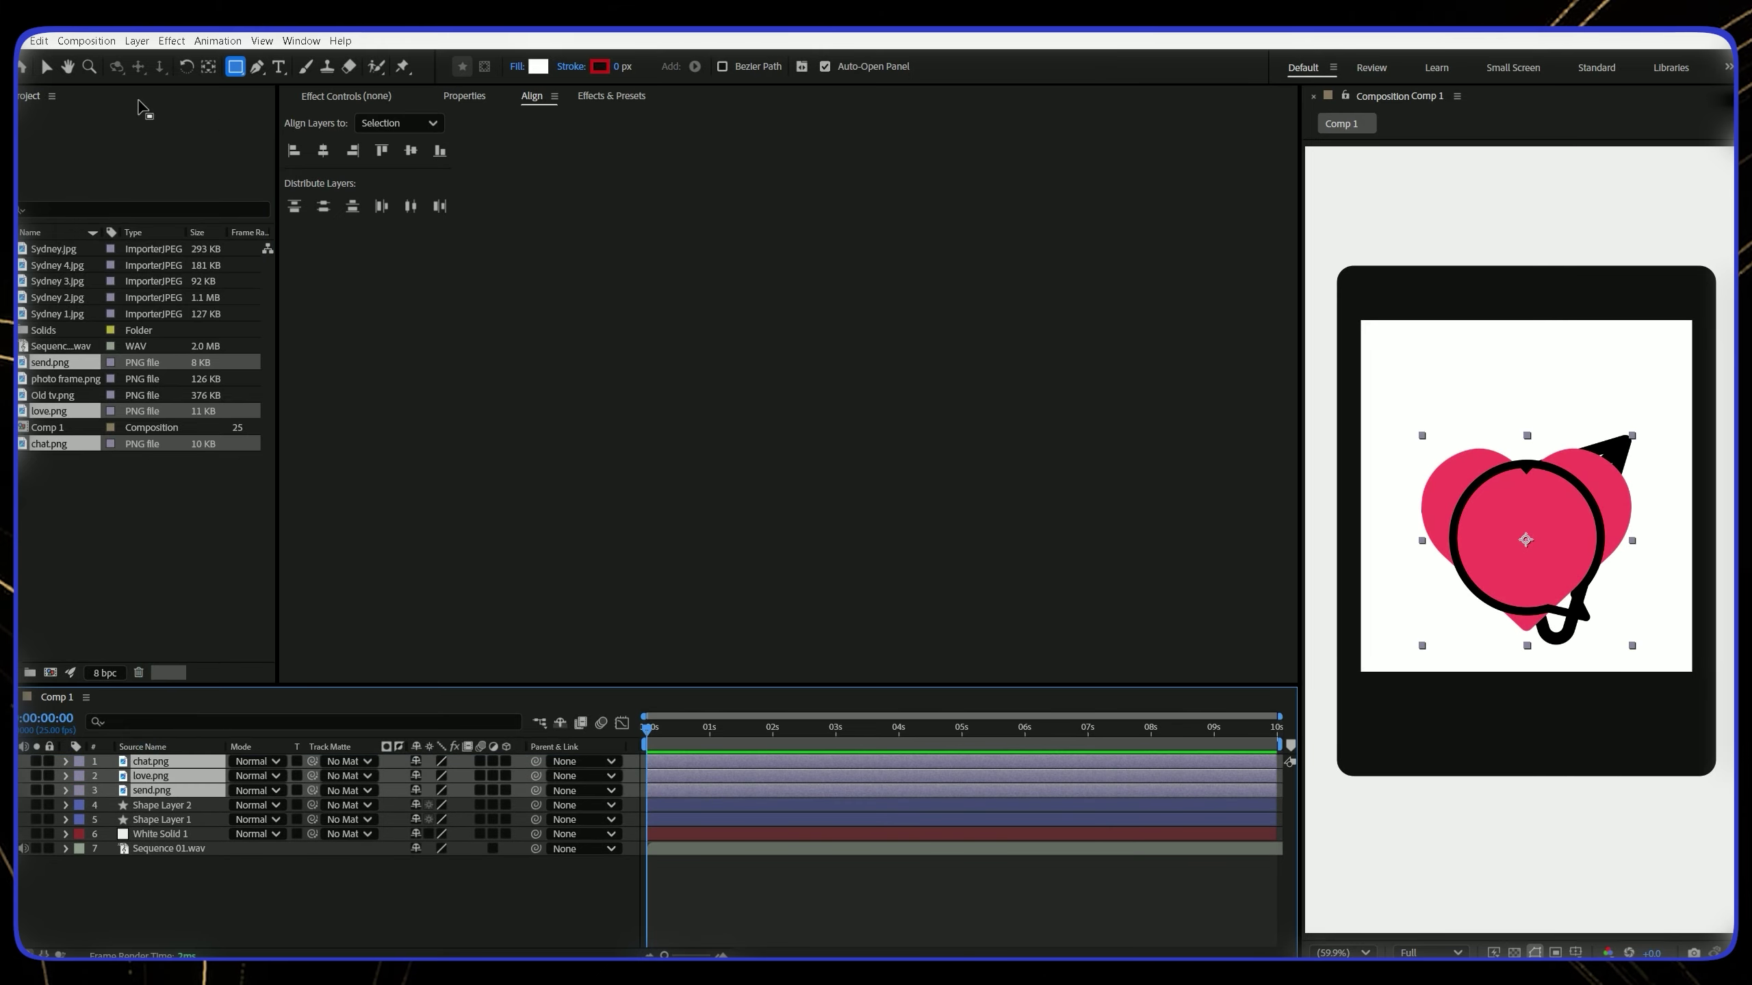
key(v)
click(611, 96)
click(321, 115)
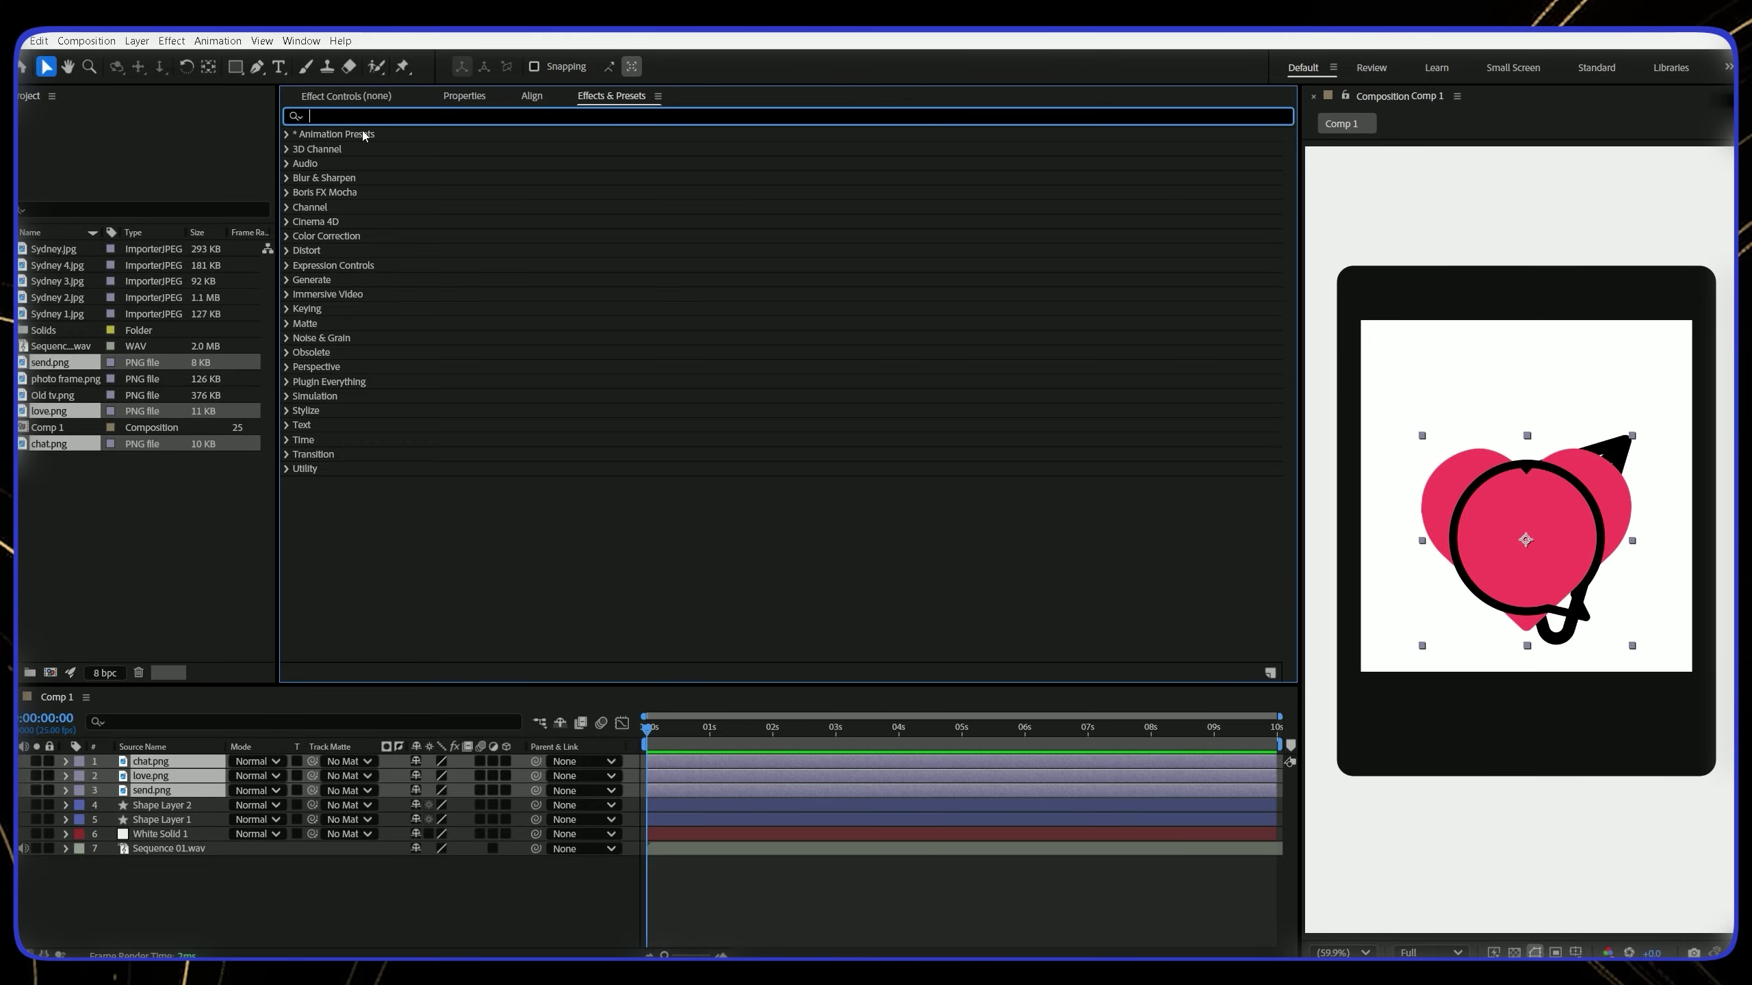
text(fil)
click(711, 890)
click(715, 728)
Apply a white Fill effect to chat.png and copy it to send.png
click(717, 761)
double_click(346, 309)
click(812, 176)
drag(731, 427, 610, 353)
click(1047, 393)
key(ctrl+c)
click(668, 791)
key(ctrl+v)
Move the three icons just below the white rectangle's lower-left corner and set their scale to 14%
shift+click(668, 761)
scroll(1490, 662, up, 1)
drag(1490, 669, 1472, 694)
scroll(1476, 696, up, 1)
drag(1579, 749, 1654, 556)
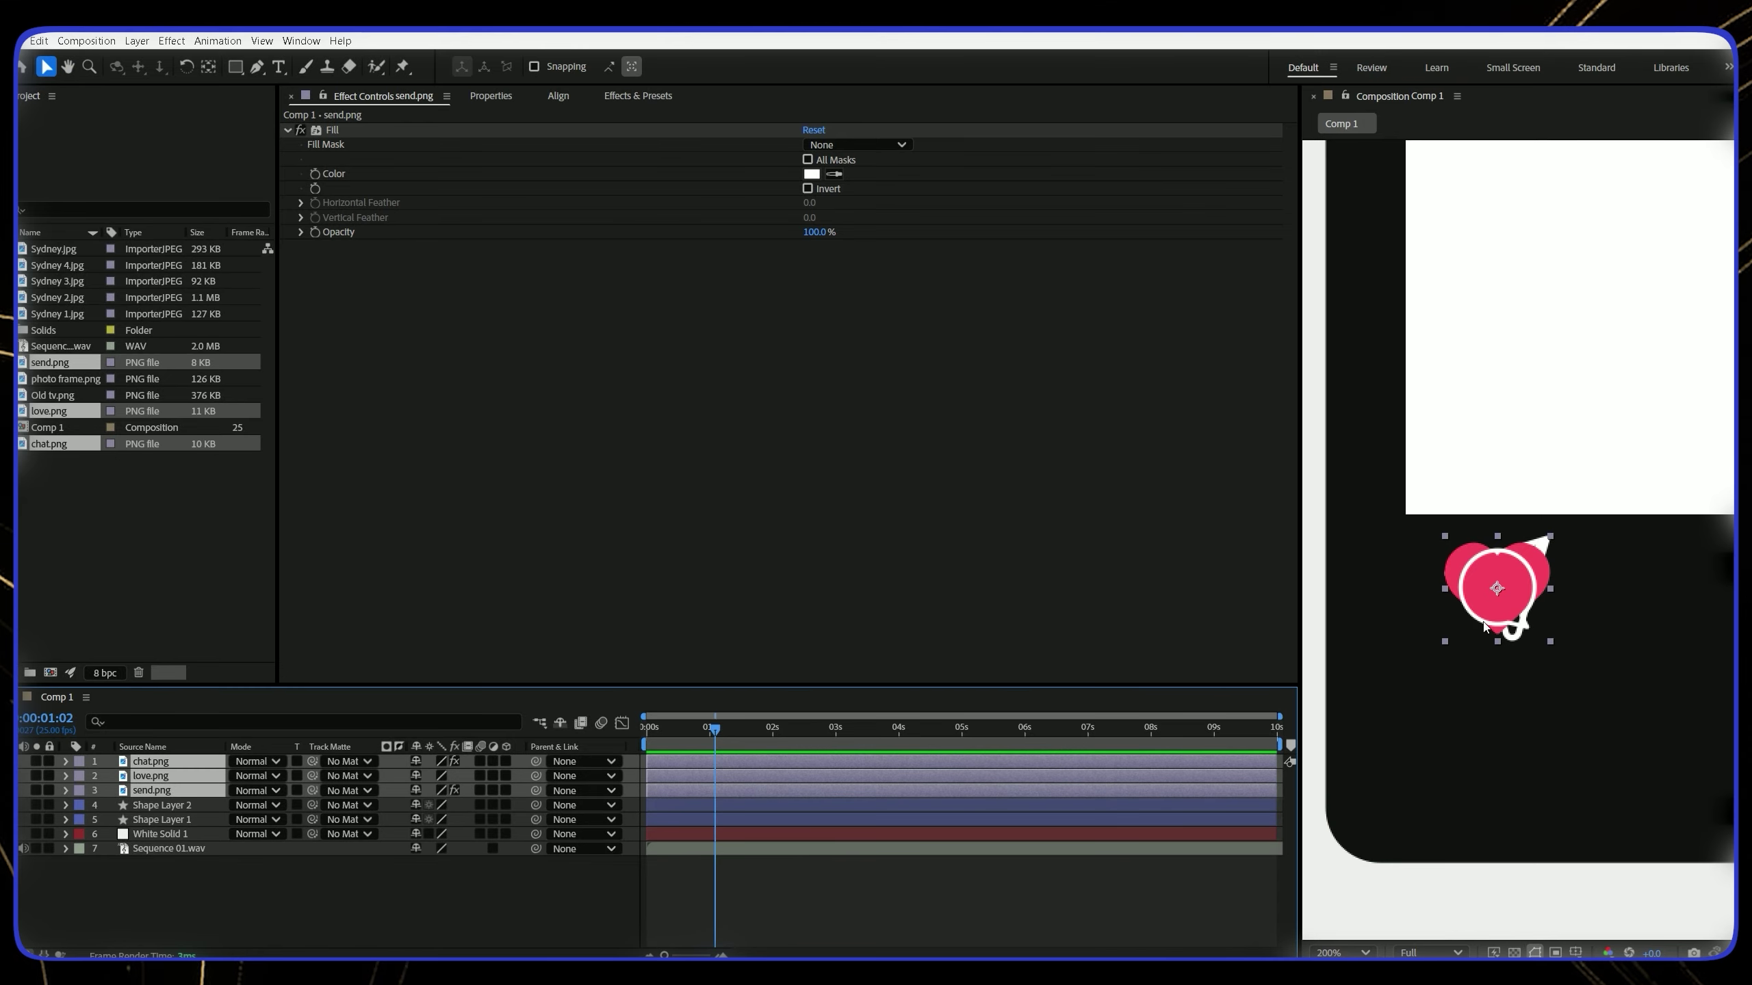
drag(1485, 625, 1448, 622)
key(s)
click(455, 806)
text(14)
key(Return)
Spread the icons into a row by setting the X position of chat.png to about 277.5 and send.png to 399.5
key(p)
click(387, 926)
drag(422, 776, 500, 776)
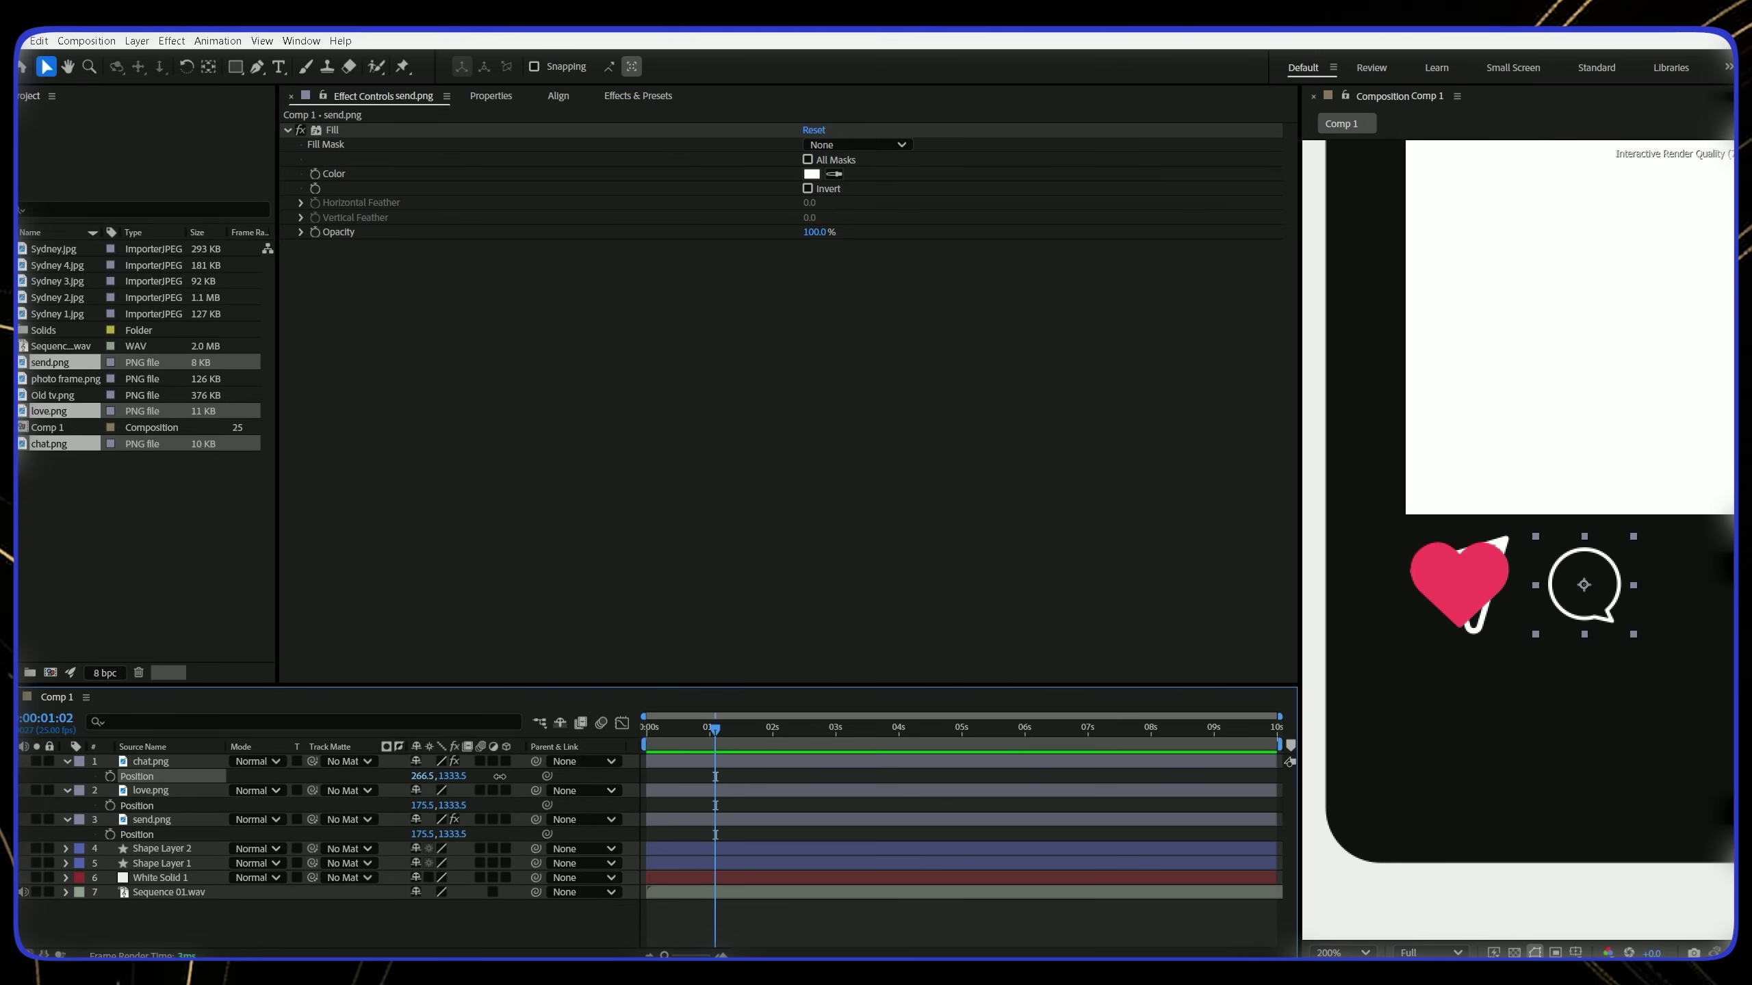
drag(422, 834, 565, 834)
drag(1580, 697, 1480, 680)
drag(422, 834, 470, 834)
drag(420, 774, 429, 772)
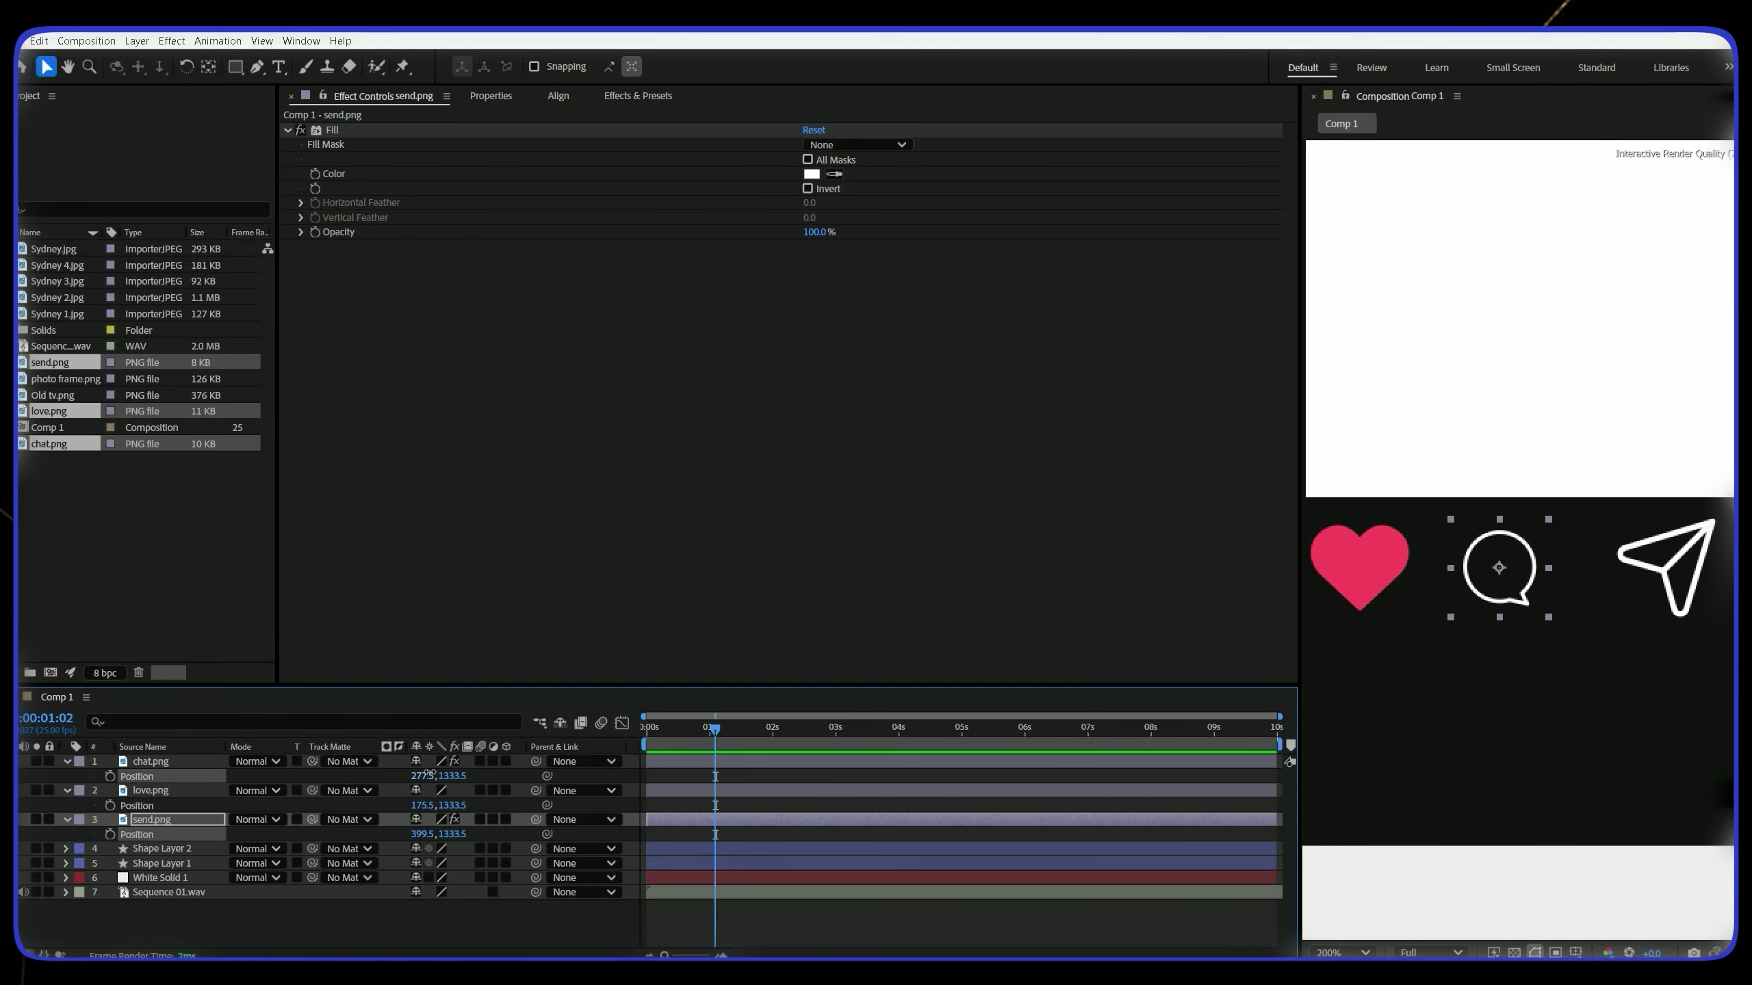
Add Sydney.jpg as the top layer, scale it to 33% and place it in the white rectangle's upper-left area
click(56, 250)
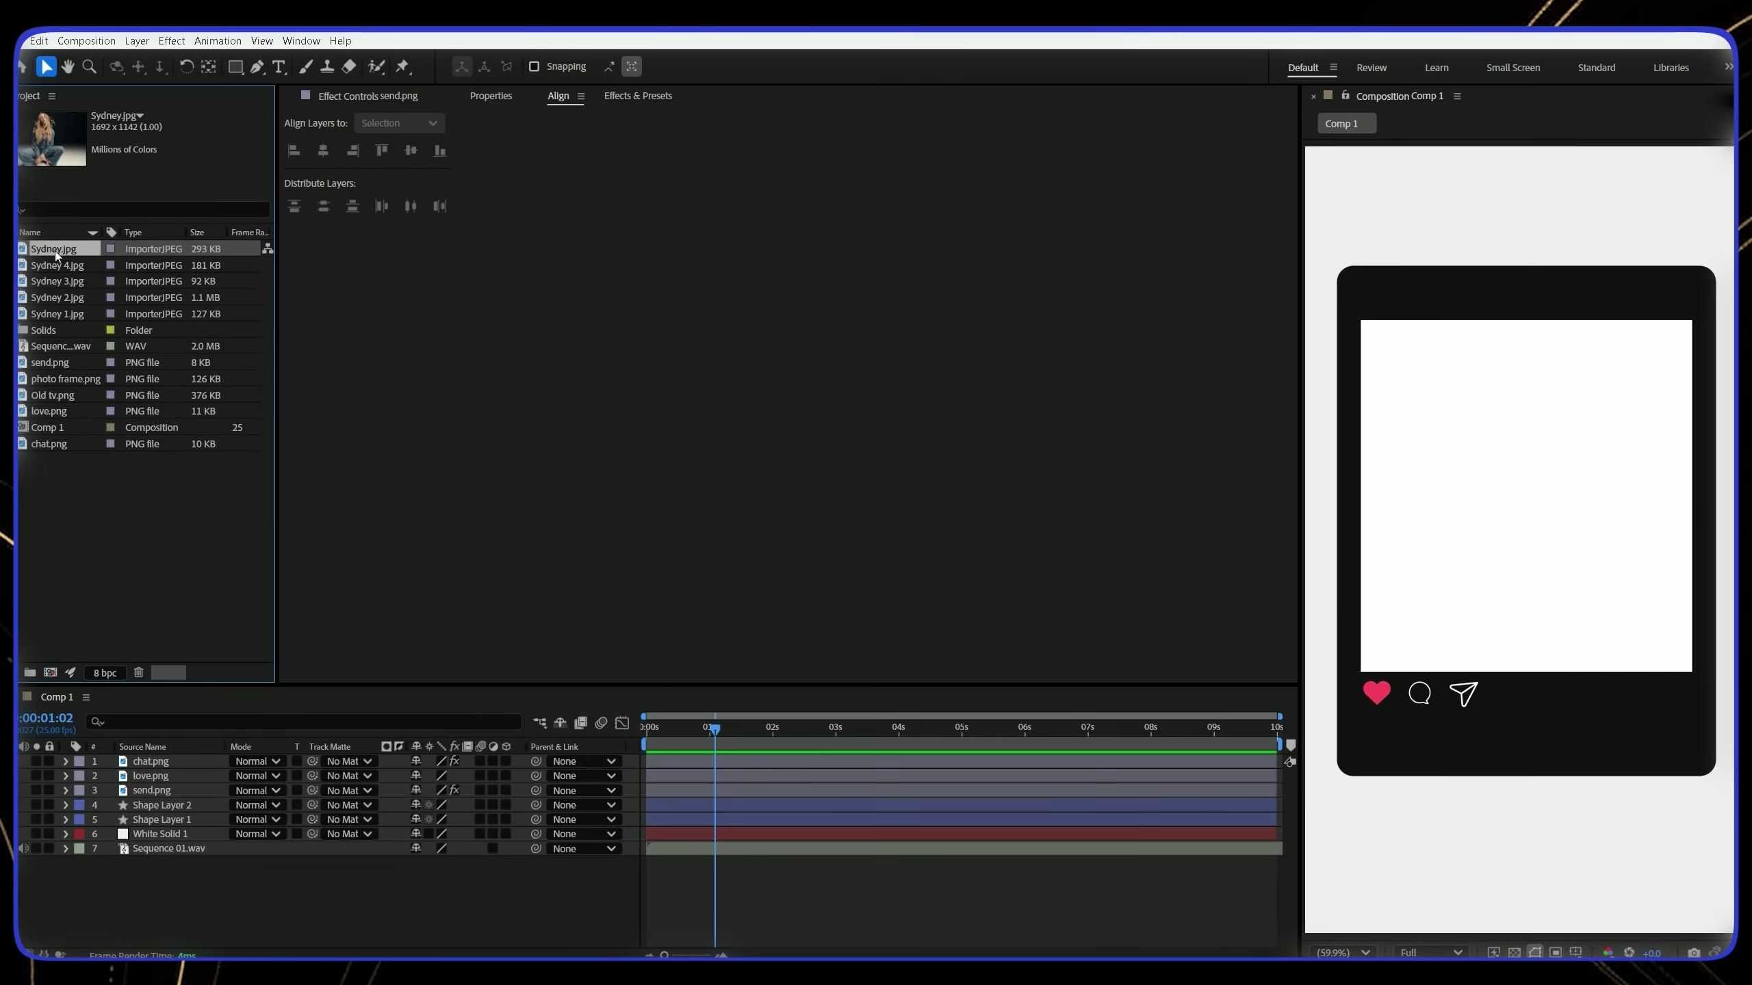
drag(298, 452, 172, 759)
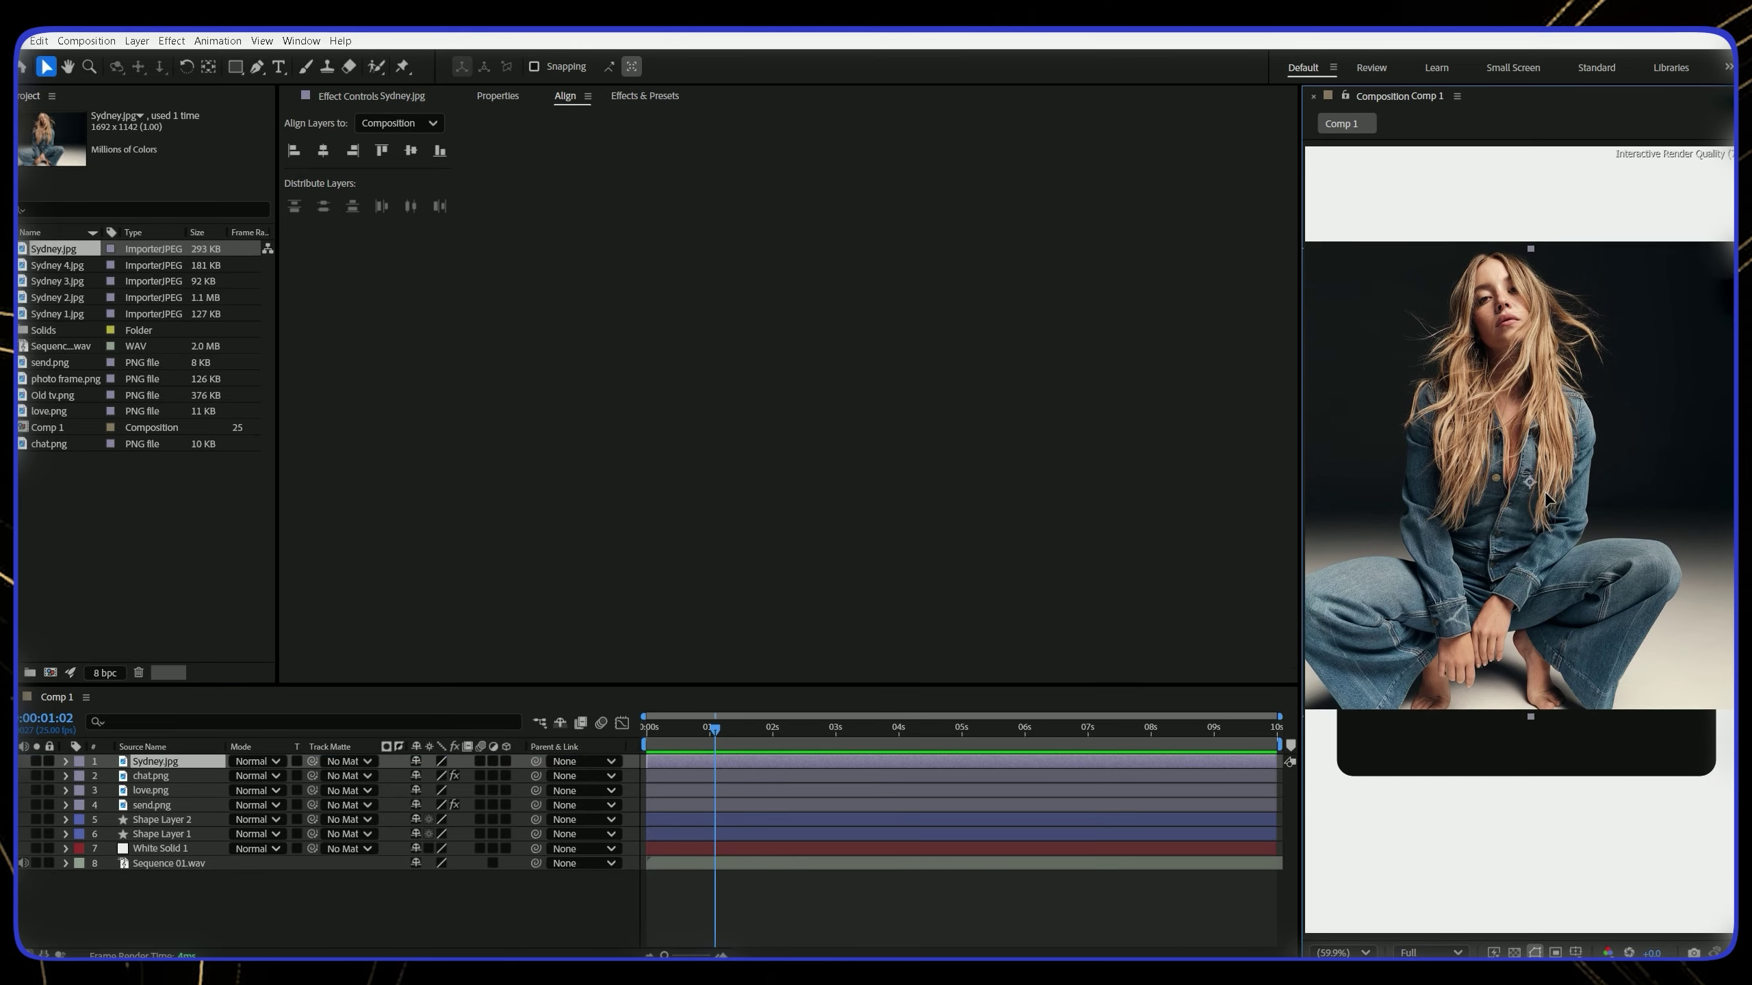
key(s)
drag(472, 777, 422, 792)
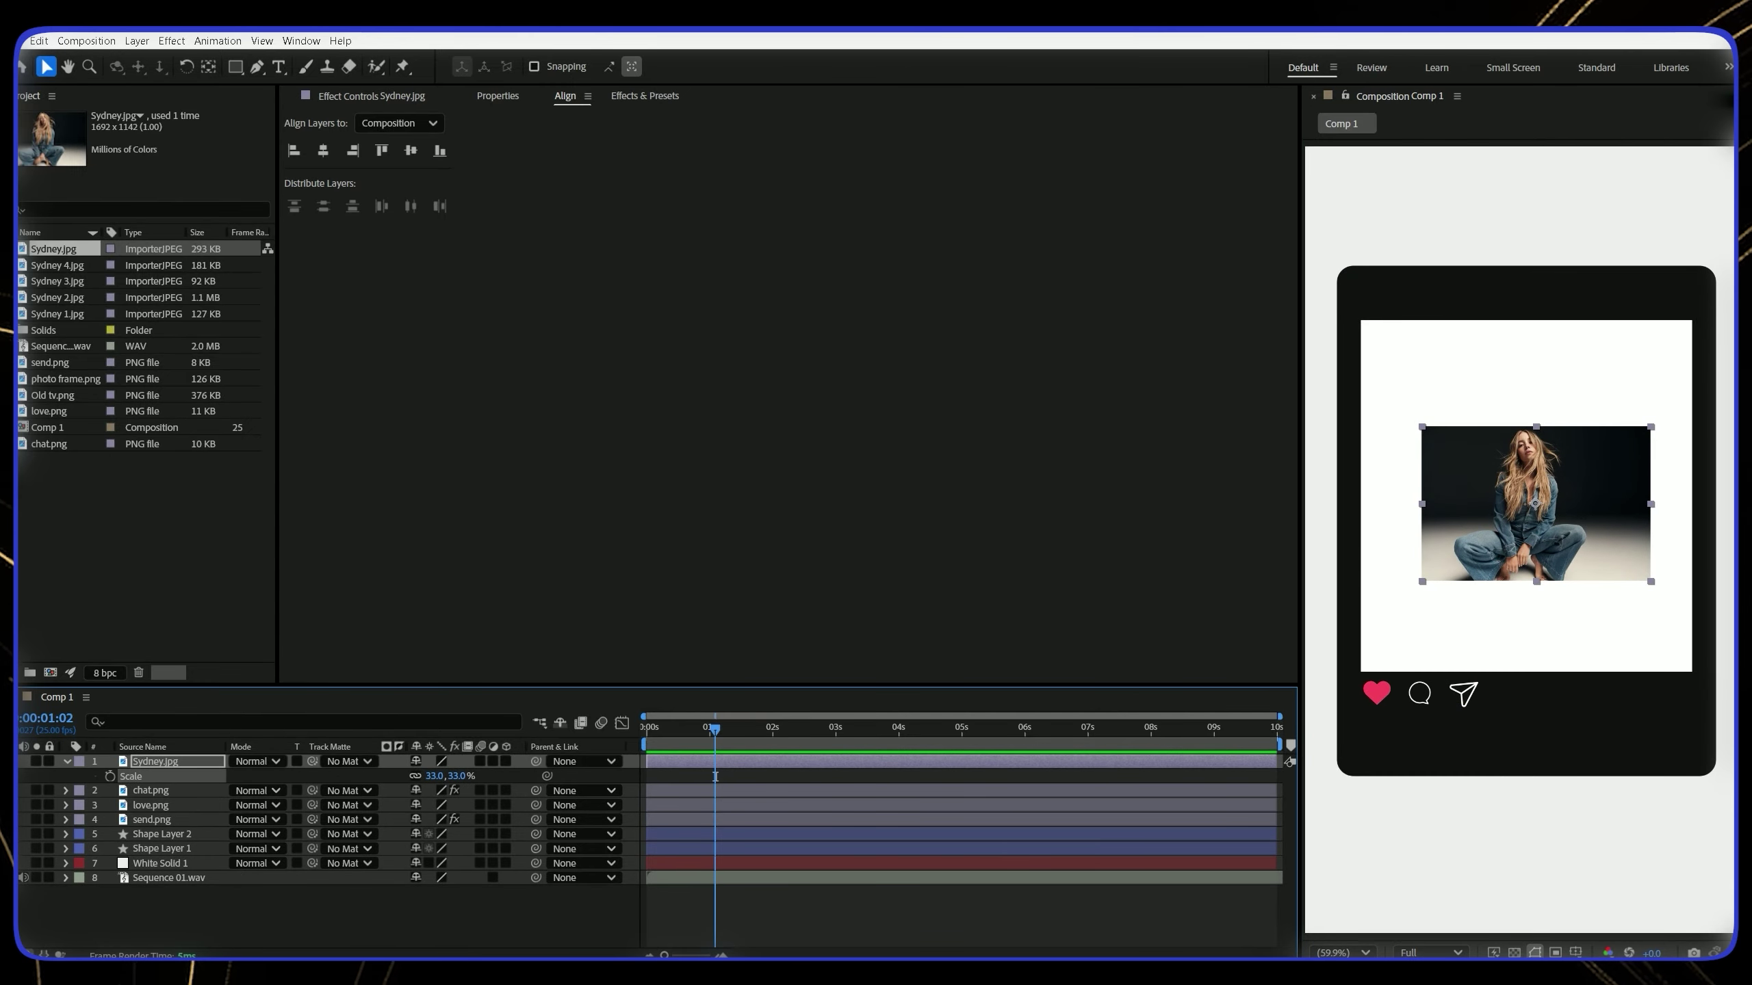
scroll(1603, 623, up, 1)
drag(1549, 661, 1628, 795)
drag(1629, 653, 1522, 485)
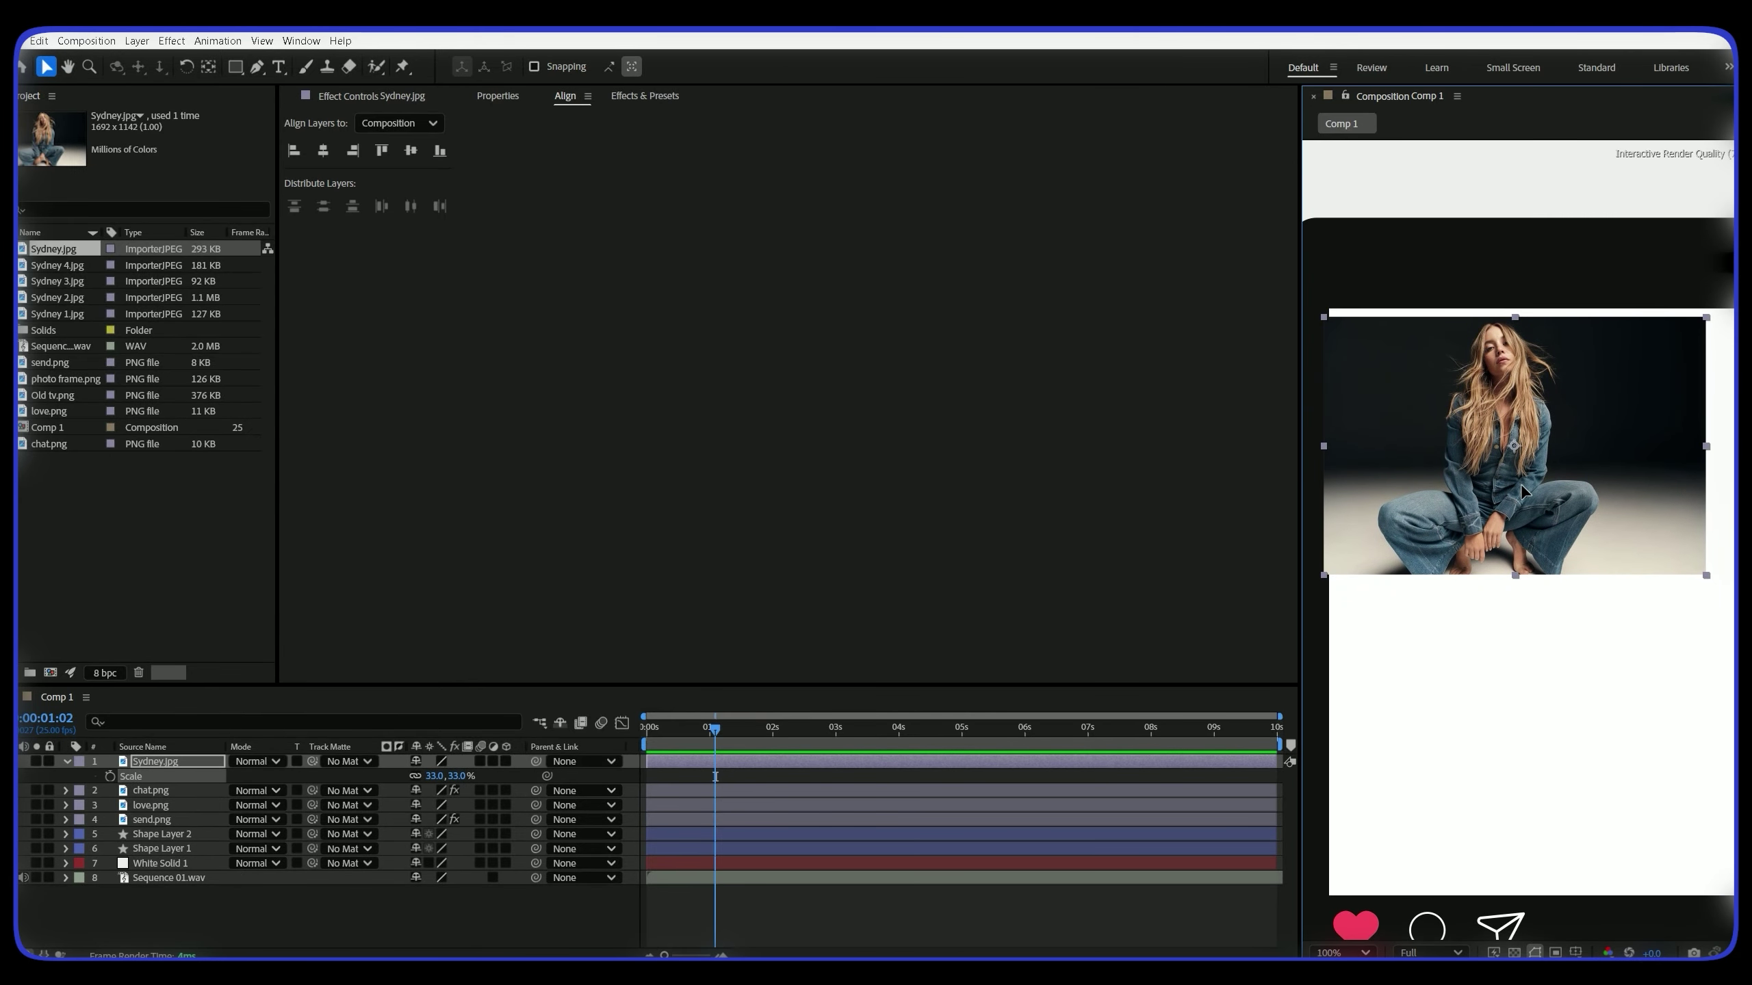
Crop Sydney.jpg with a square rectangle mask and shift the mask left so the seated figure is centered in it
click(235, 68)
drag(1407, 317, 1601, 550)
key(shift)
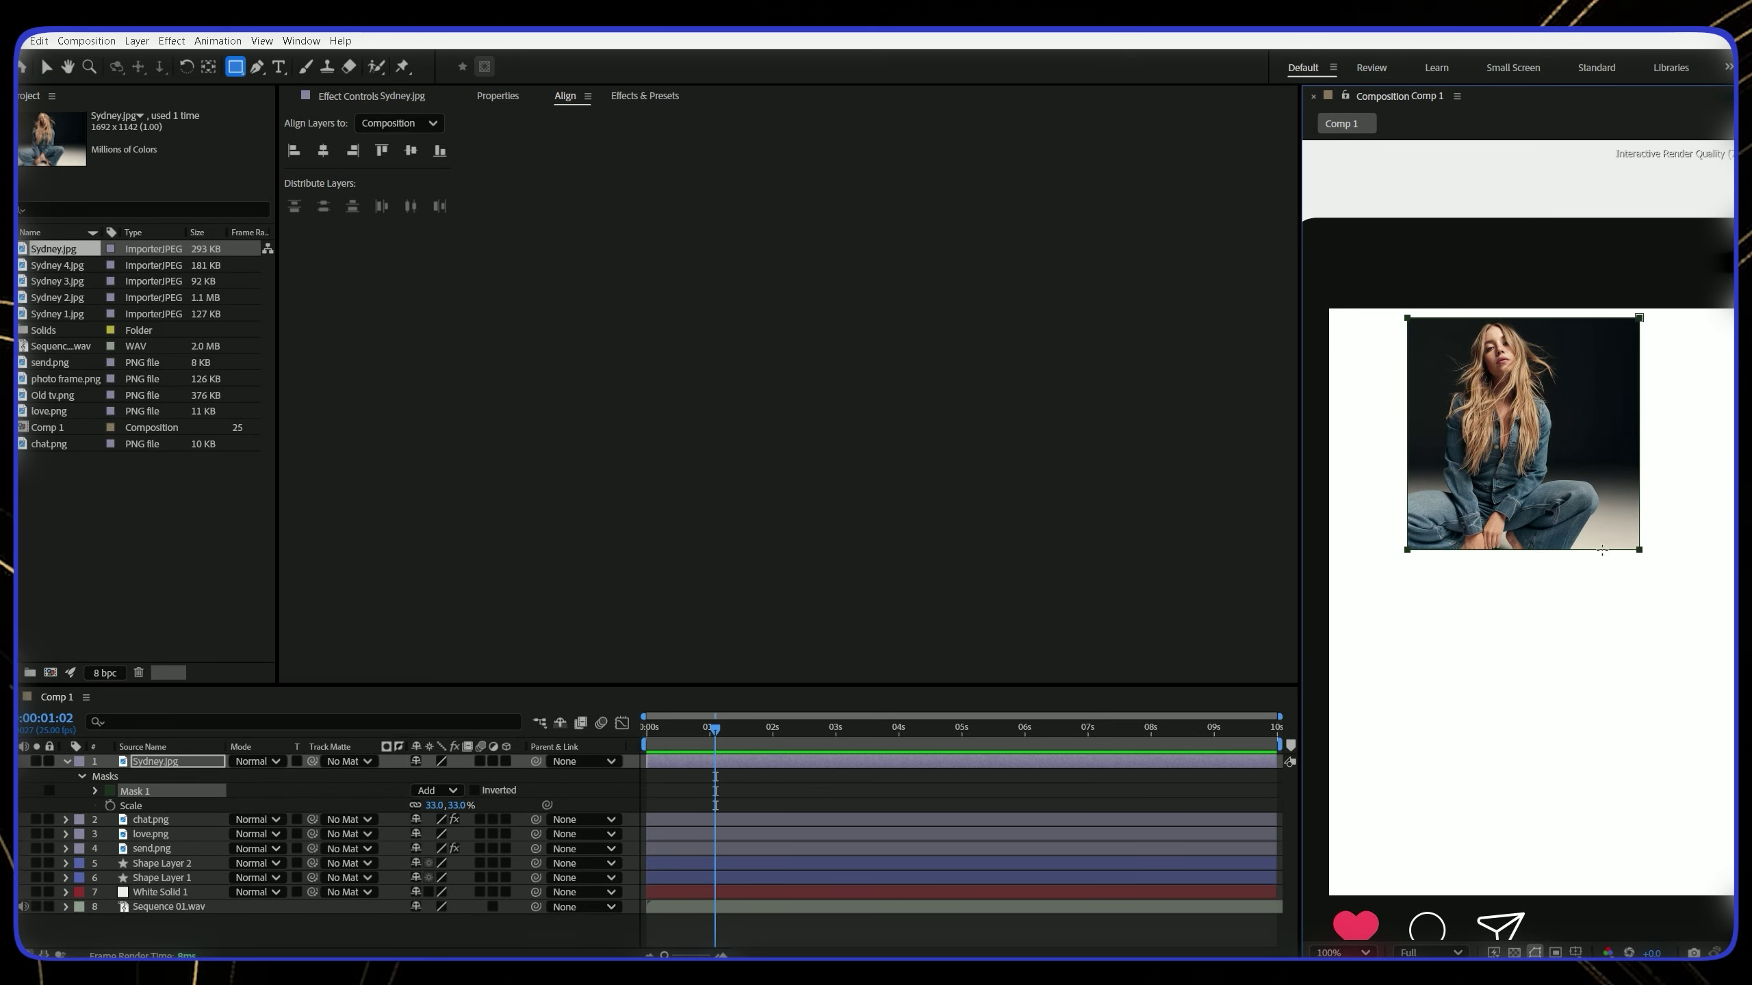
click(95, 791)
key(v)
mouse_move(1639, 317)
mouse_down()
mouse_move(1591, 317)
mouse_move(1615, 323)
mouse_up()
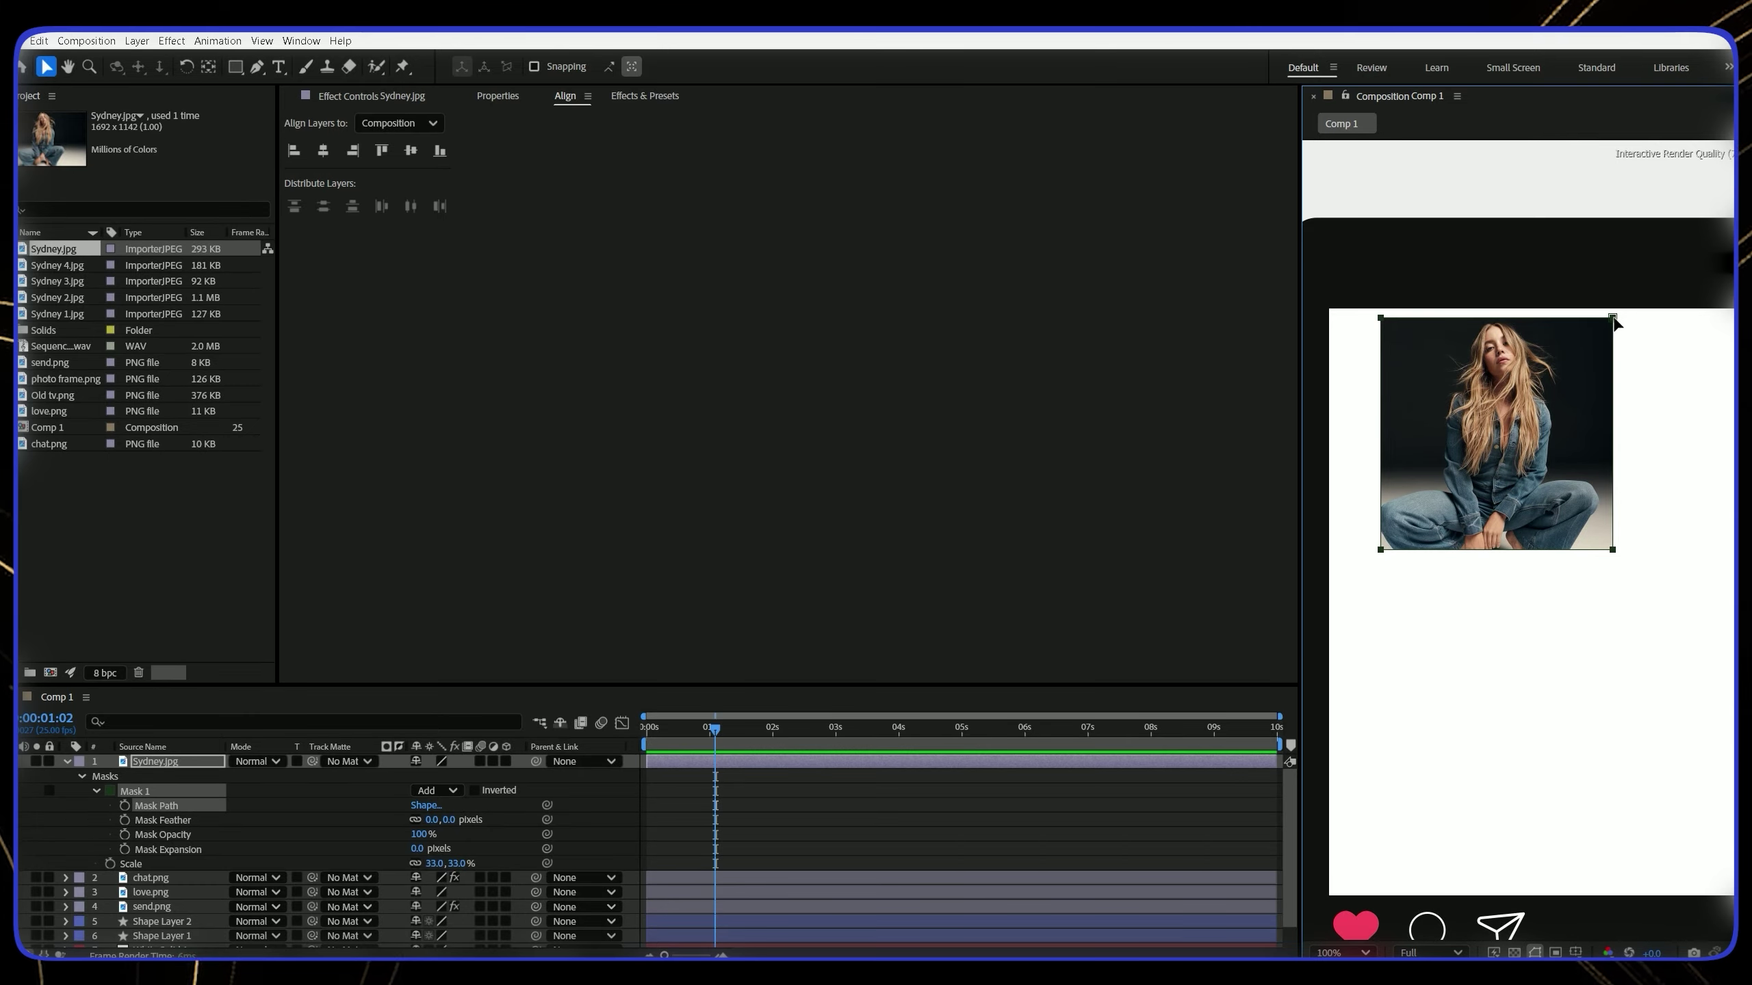
click(777, 827)
key(u)
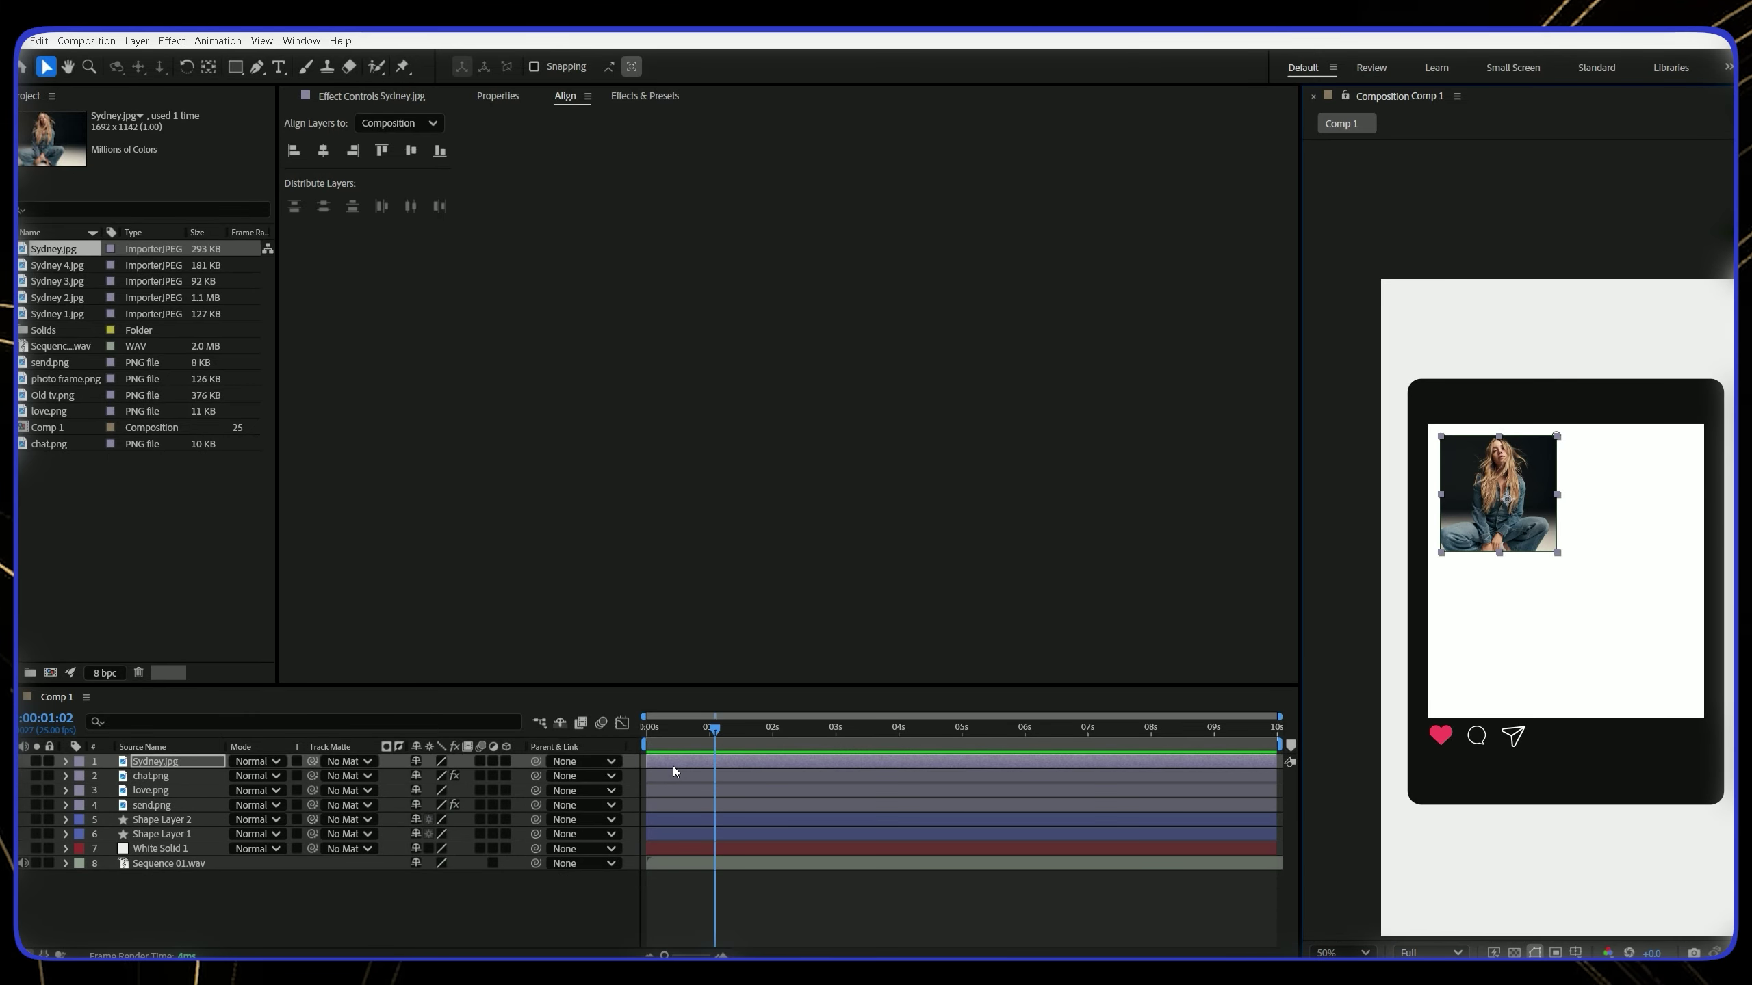
Duplicate the masked photo to X 759.4 beside the original and lower both photos to Y 673.5
key(ctrl+d)
key(p)
drag(423, 775, 726, 753)
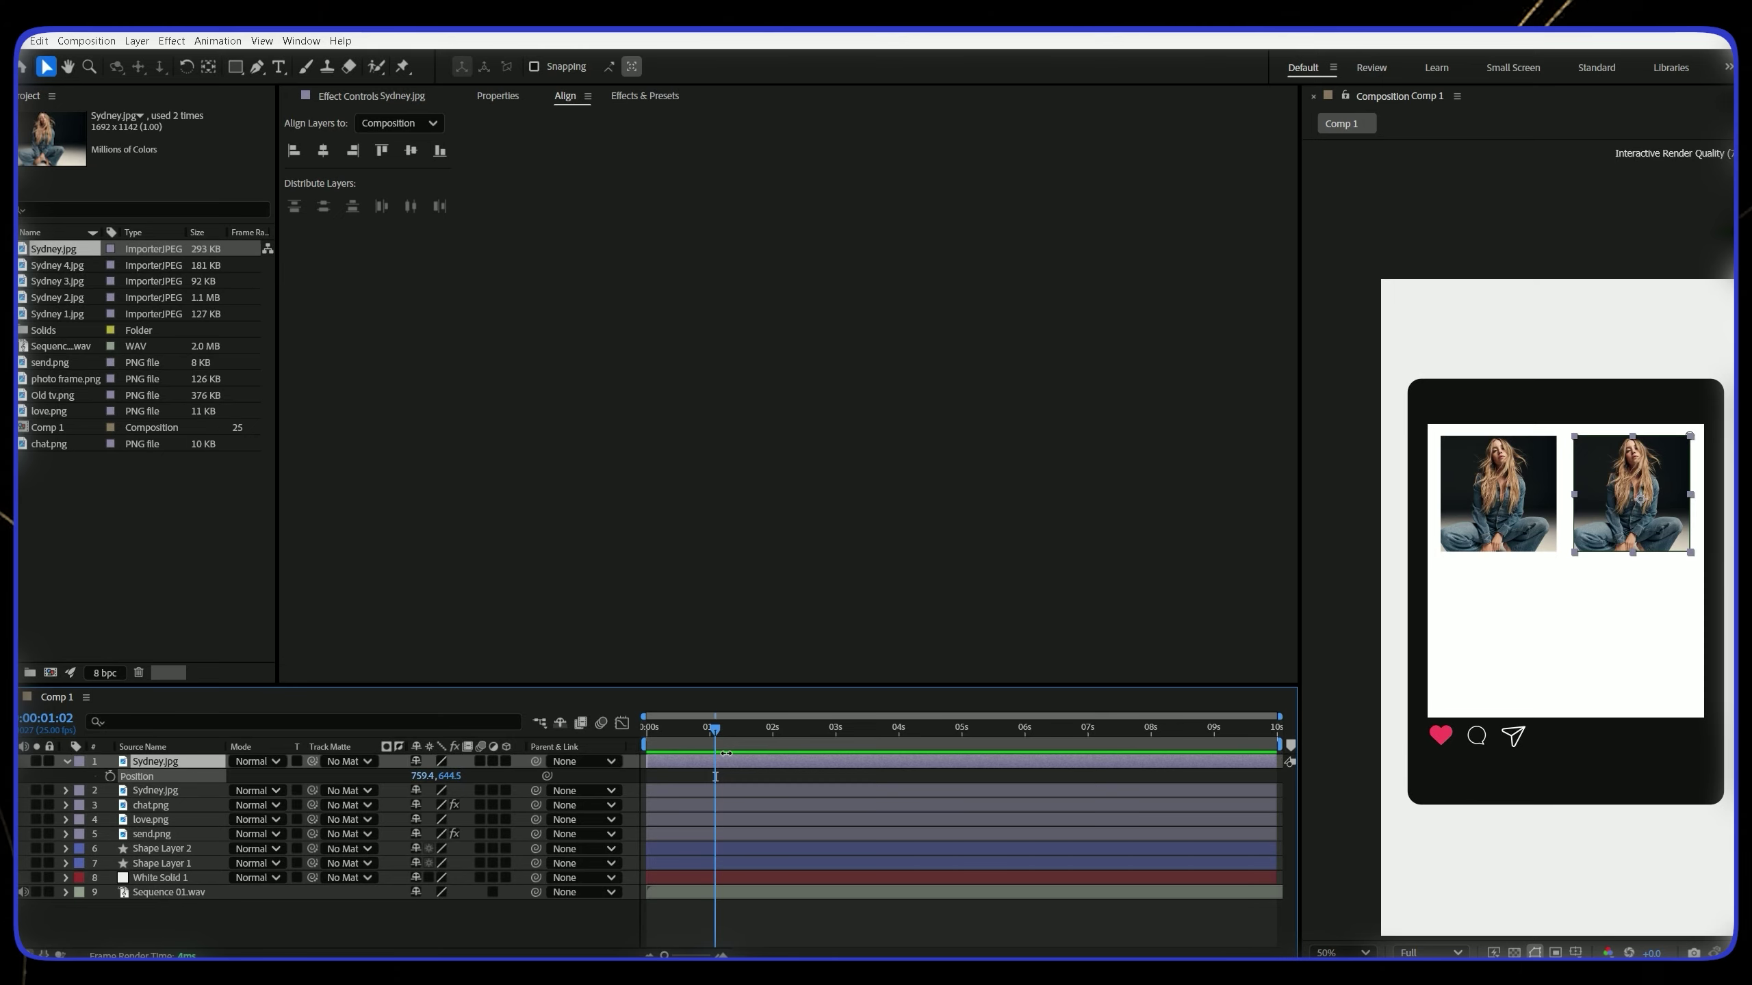
ctrl+click(699, 788)
key(p)
drag(448, 777, 470, 785)
Duplicate both photos and place the copies at Y 1051.5 to form a two-by-two grid
key(ctrl+d)
drag(197, 808, 203, 776)
key(p)
drag(439, 778, 825, 733)
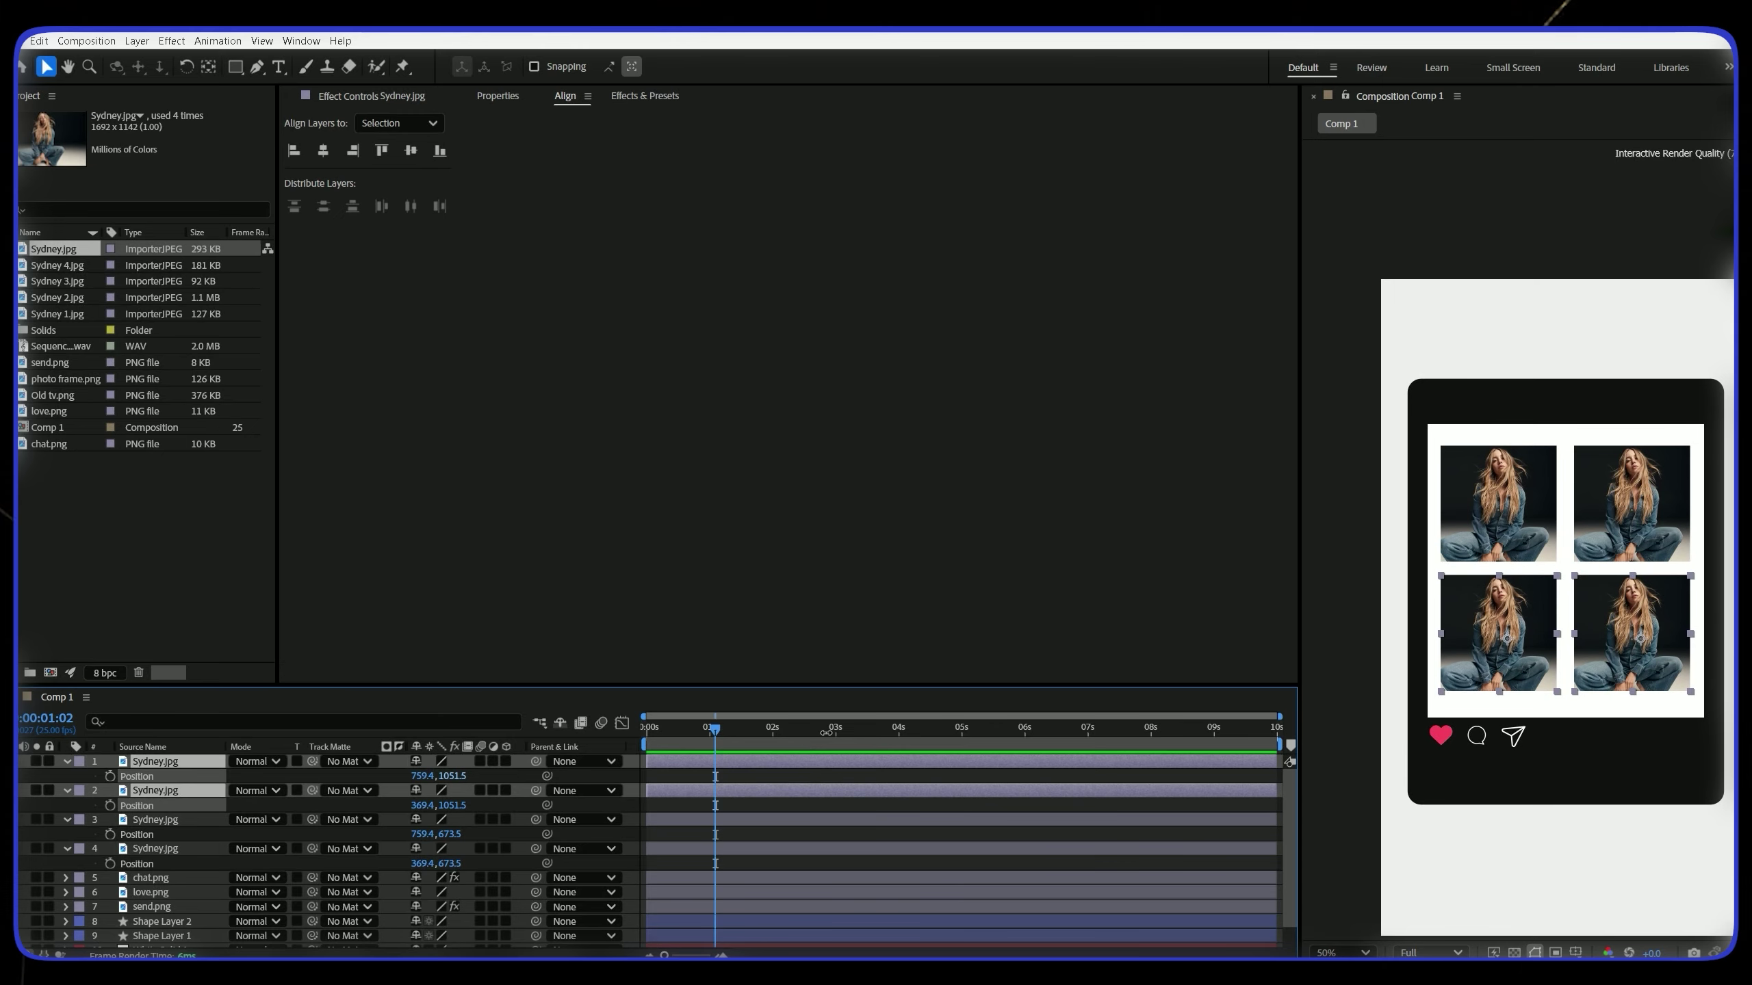
click(747, 800)
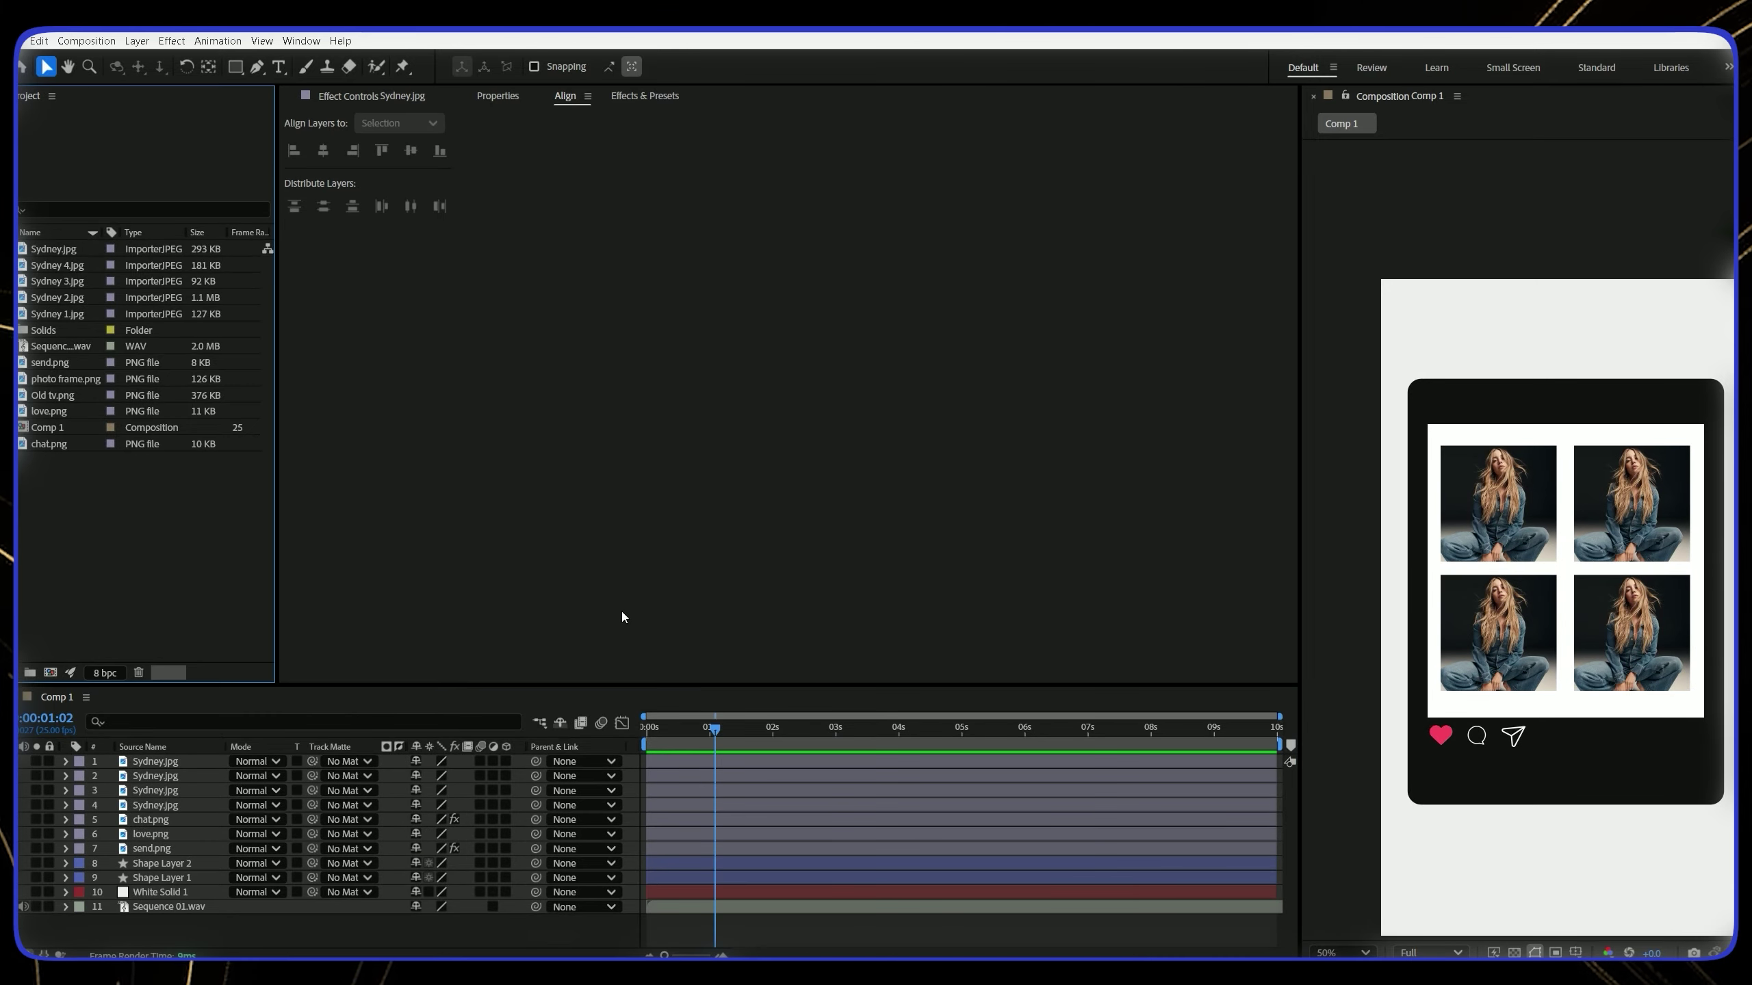
Replace the upper-right photo's source with Sydney 4.jpg and set its scale to 40%
click(742, 794)
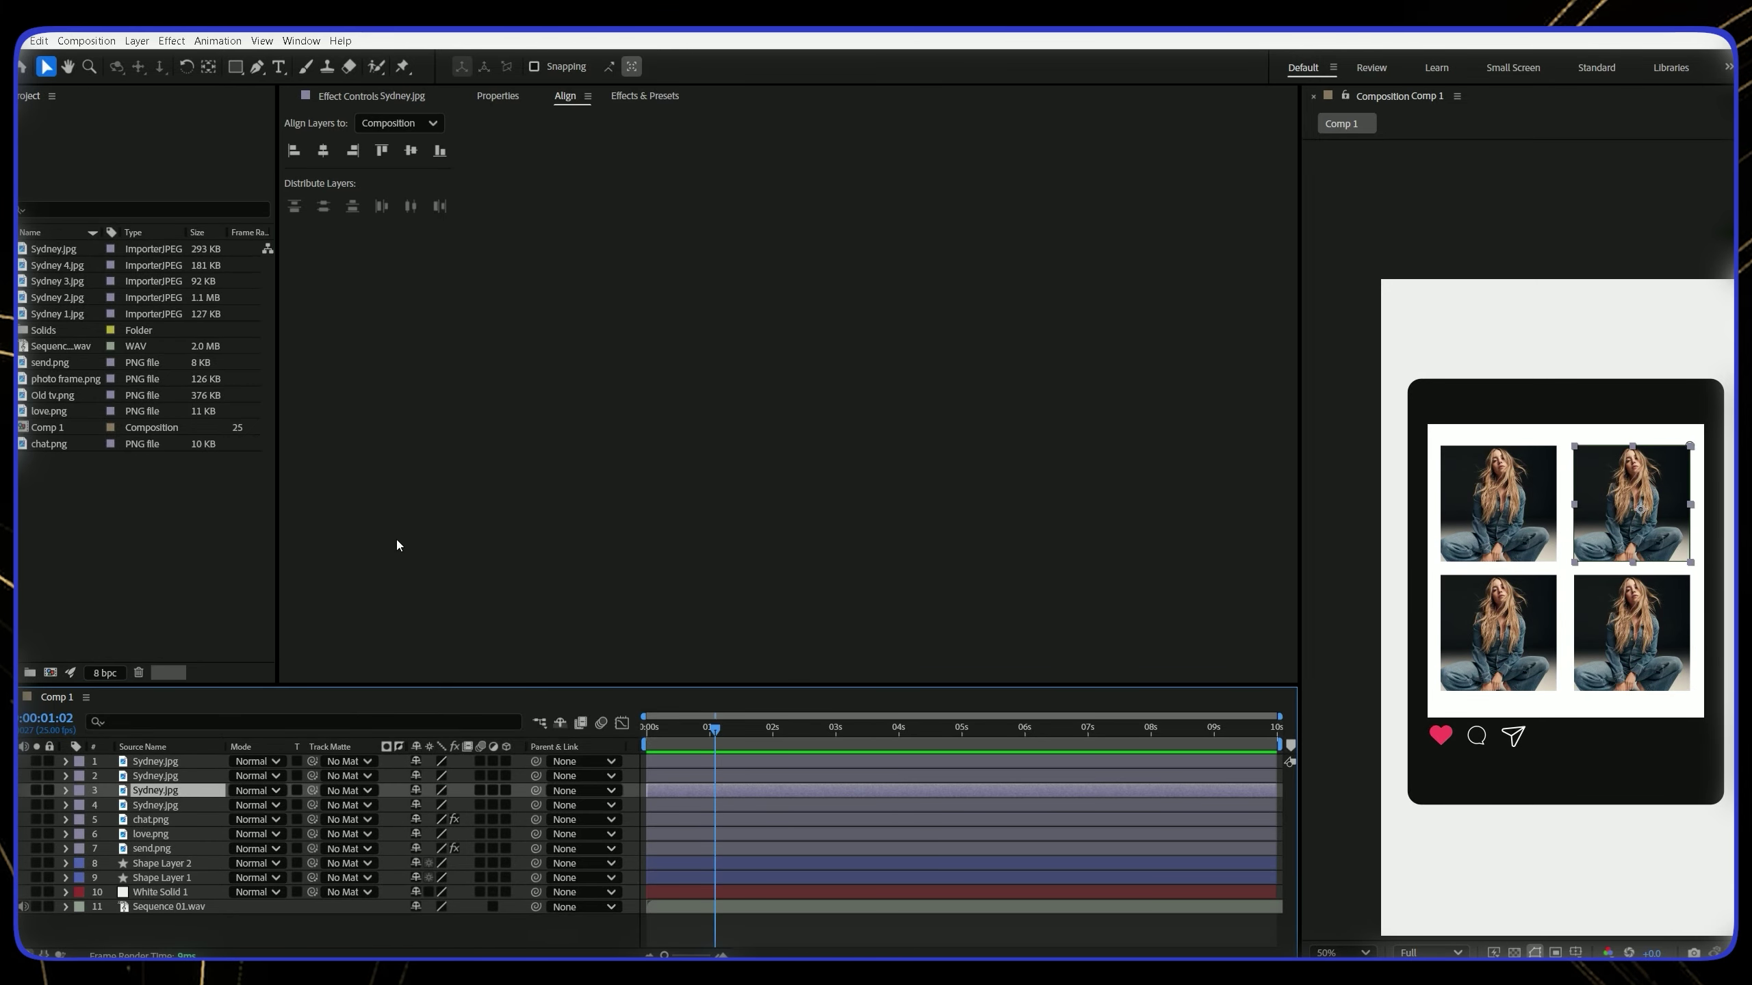
click(55, 266)
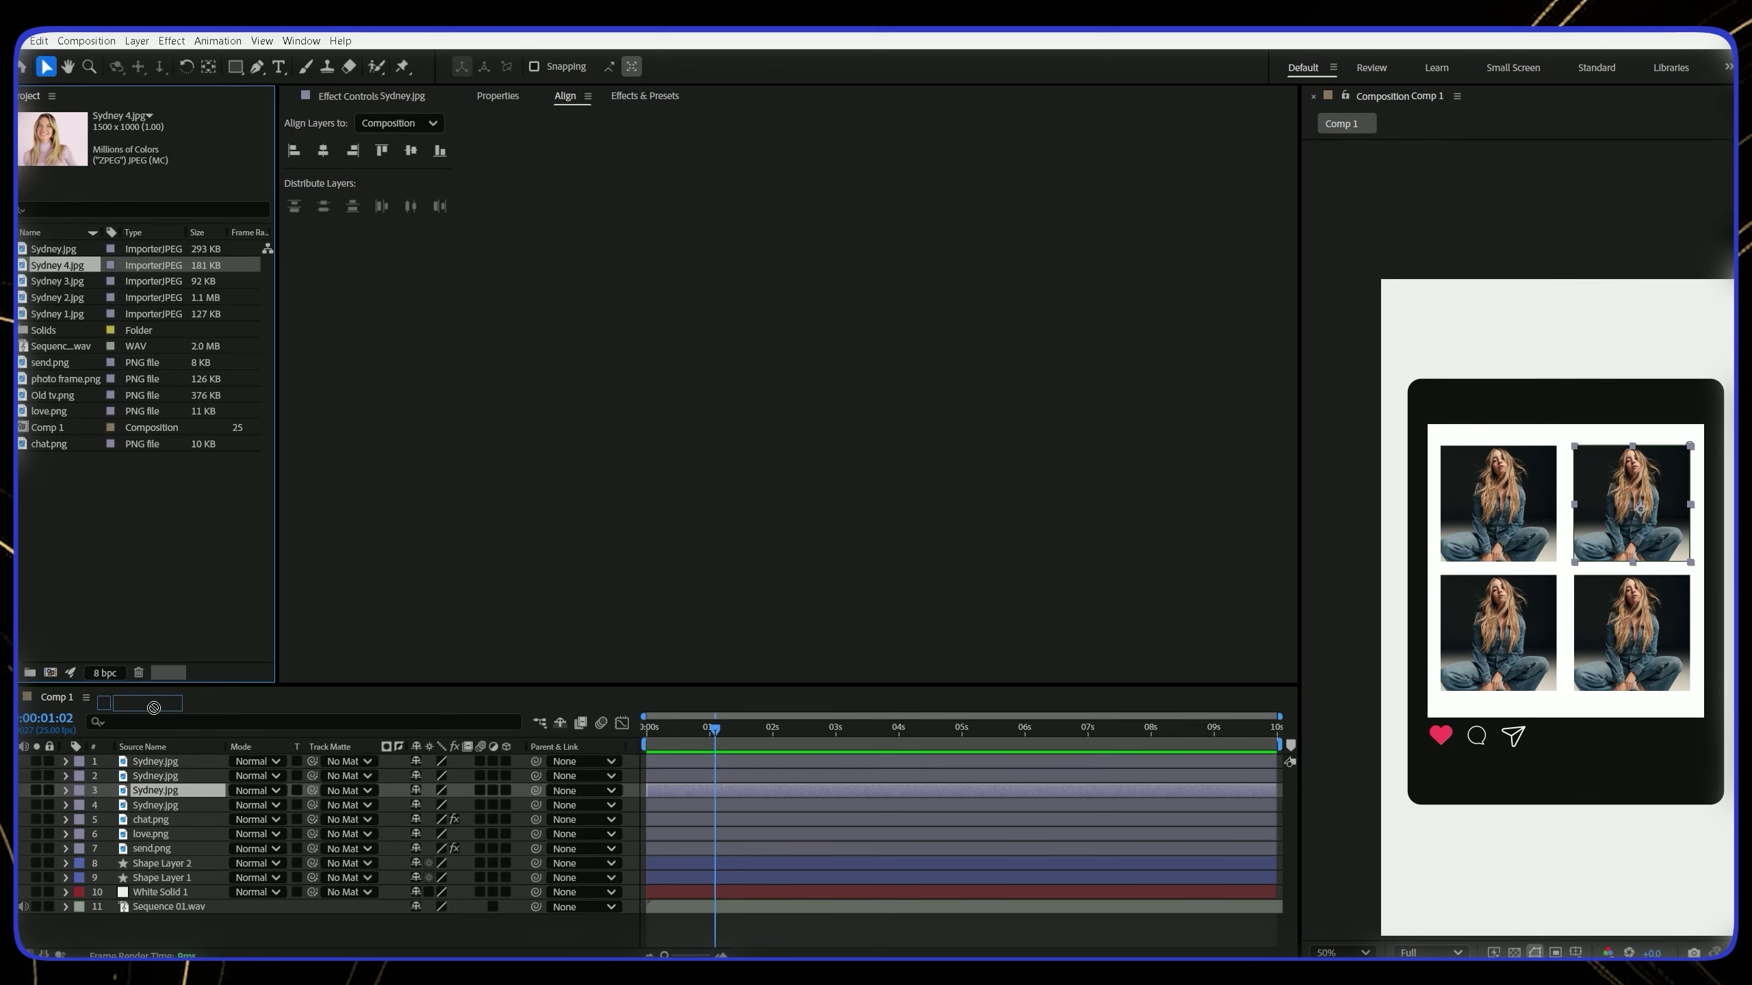
drag(156, 792, 160, 797)
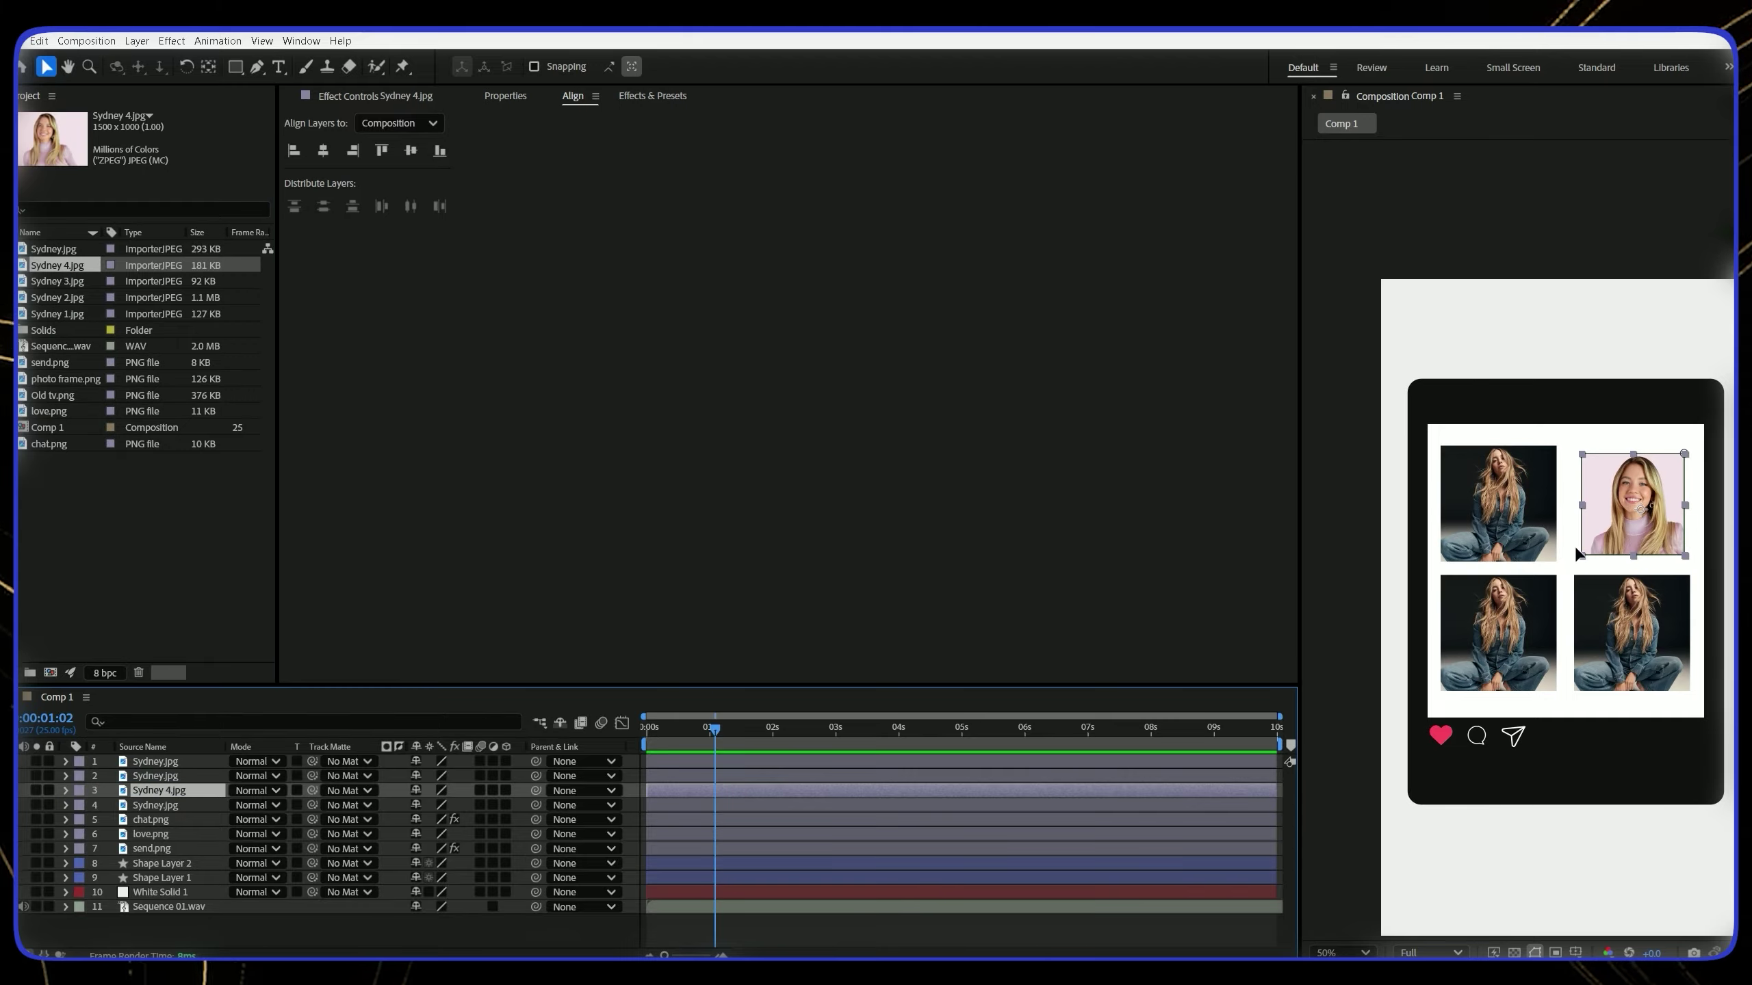
key(s)
drag(432, 806, 441, 815)
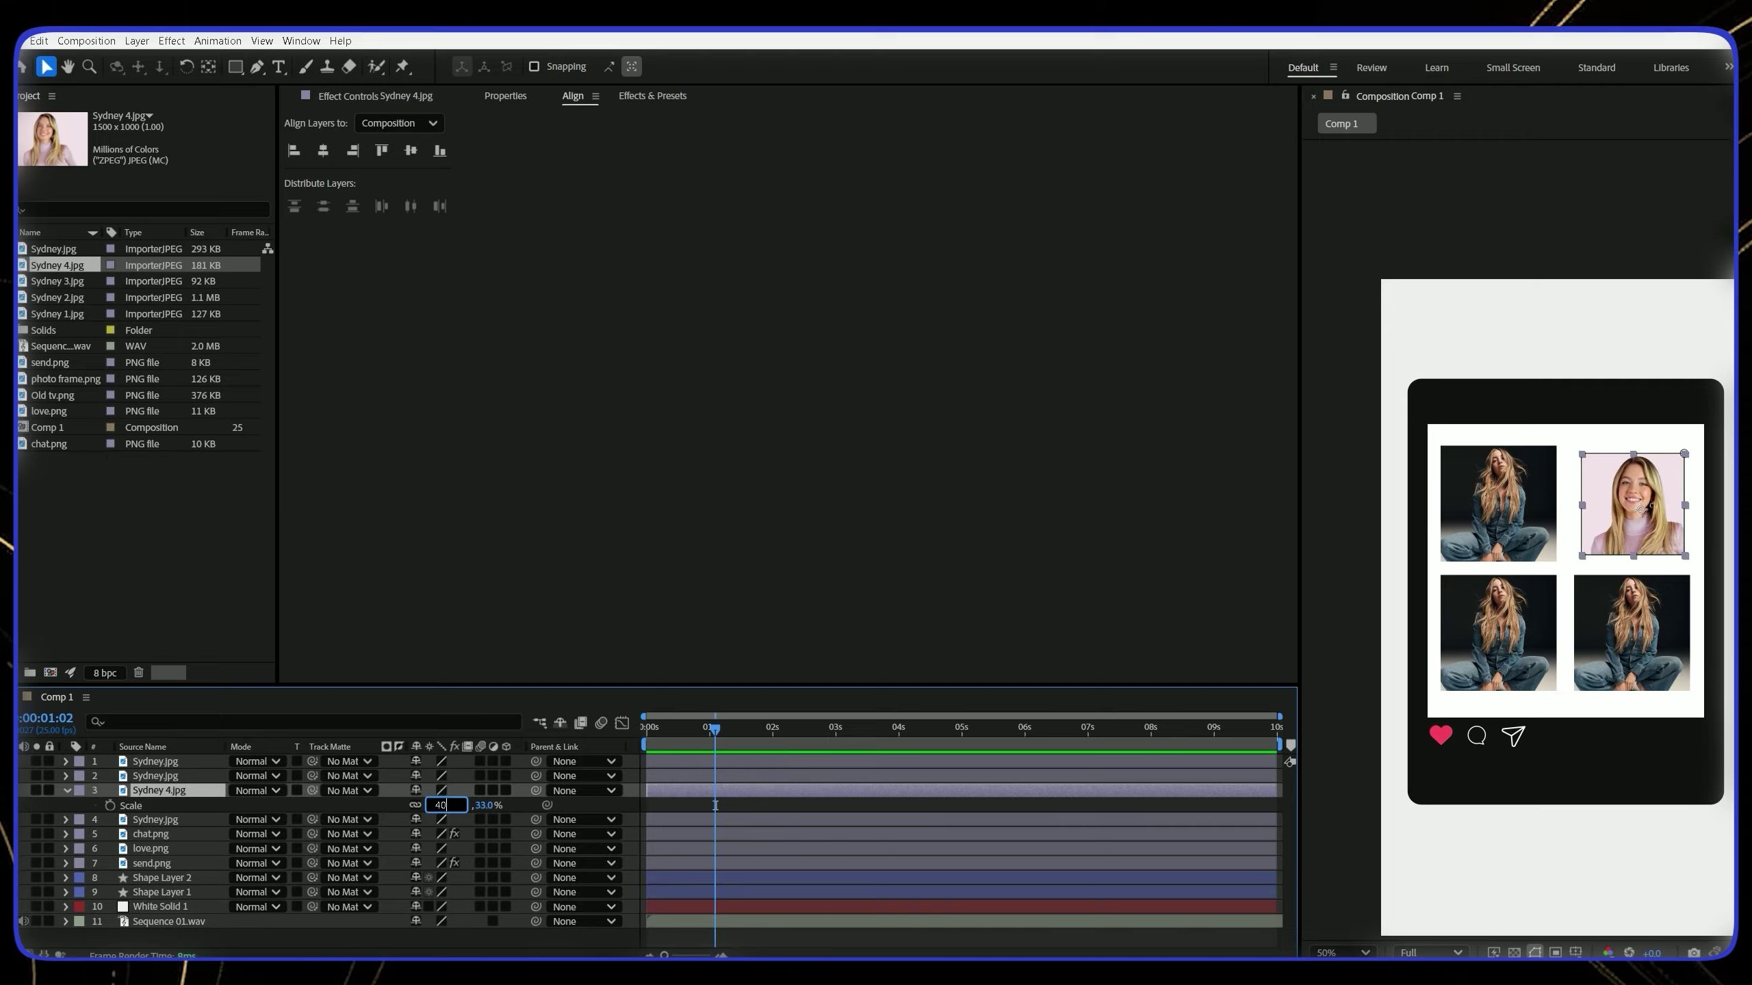
click(663, 800)
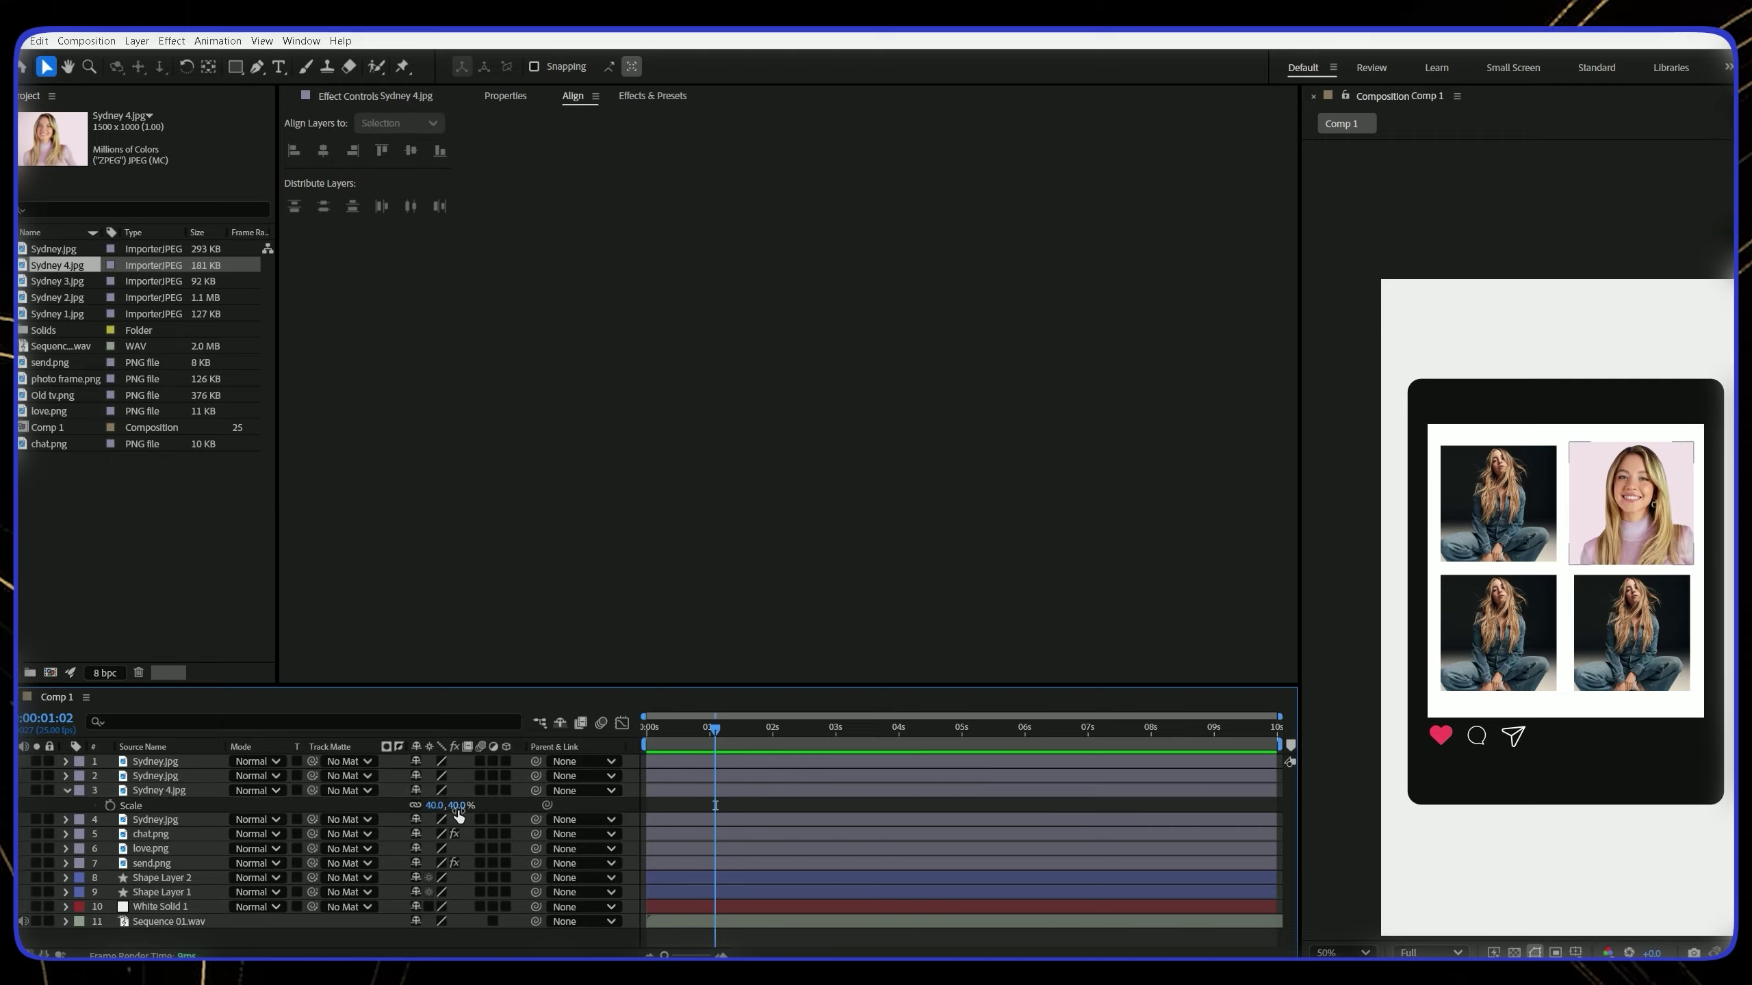
click(730, 790)
key(s)
Replace the lower-left photo's source with Sydney 3.jpg, adjust its mask expansion and enlarge the photo
click(668, 777)
drag(57, 281, 155, 775)
key(m)
key(m)
drag(418, 848, 452, 791)
click(159, 776)
key(s)
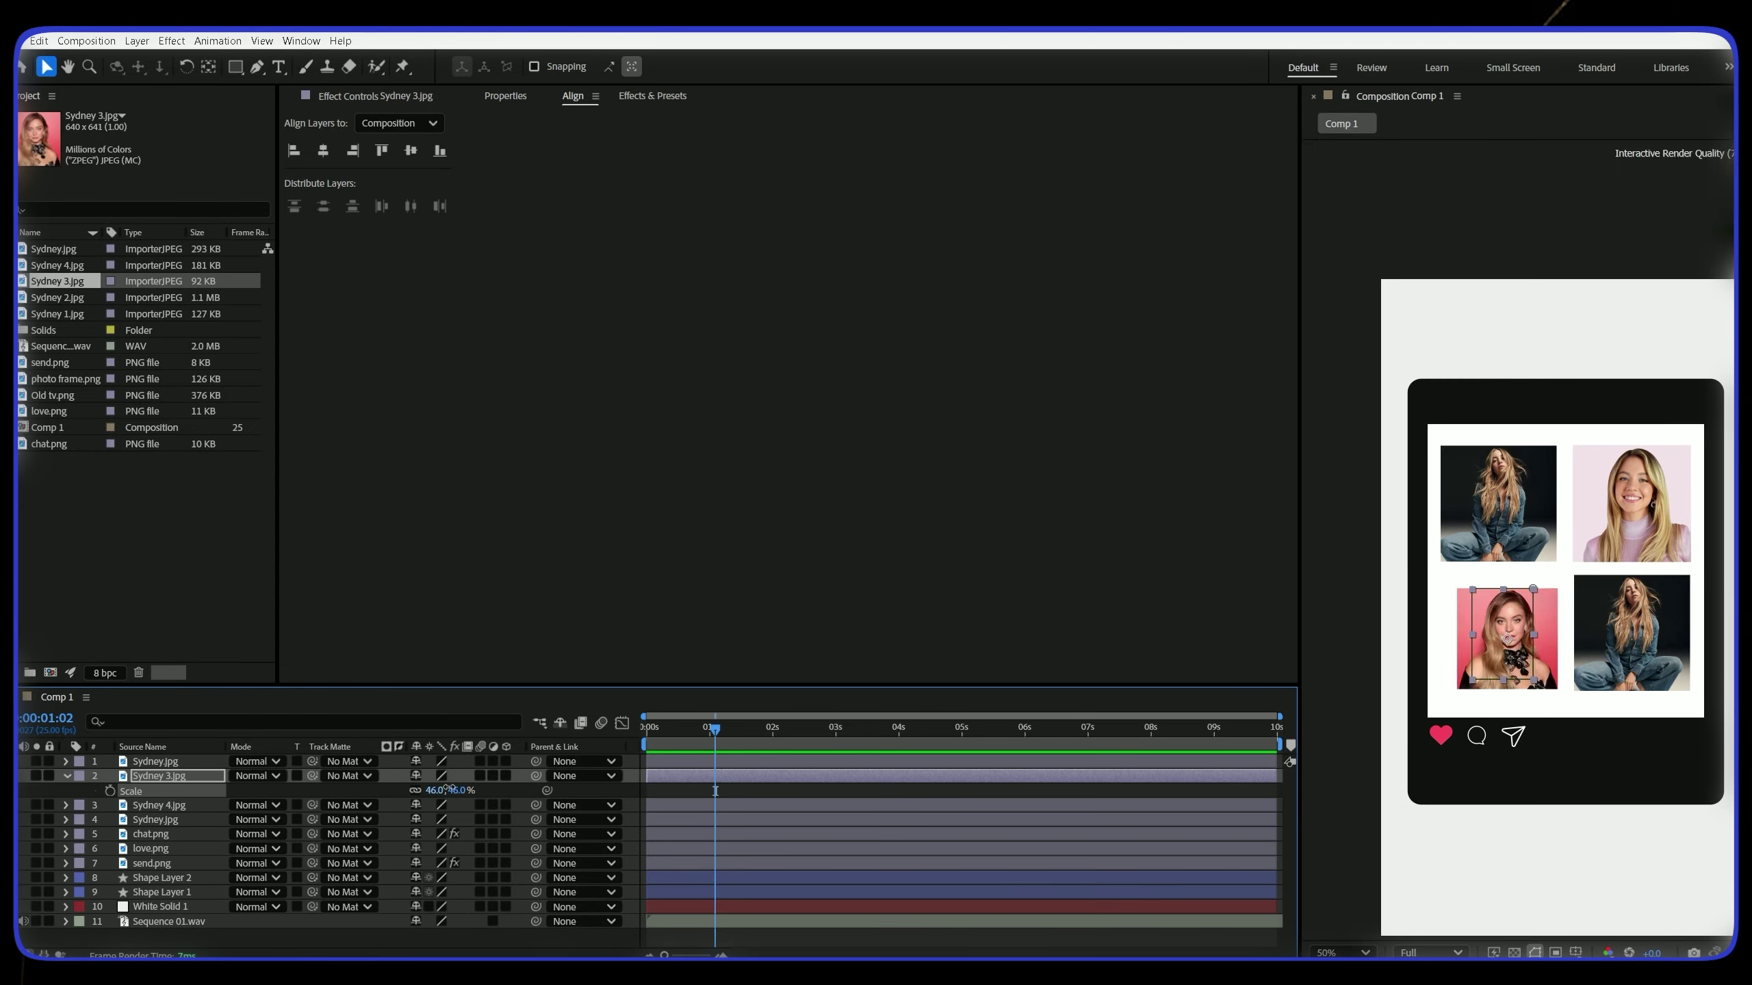
Remove the existing mask from the Sydney 3.jpg layer
scroll(1513, 601, up, 1)
key(m)
key(m)
drag(419, 848, 416, 791)
click(136, 792)
key(Delete)
Crop the lower-left Sydney 3.jpg photo to a square with a rectangular mask
key(p)
key(q)
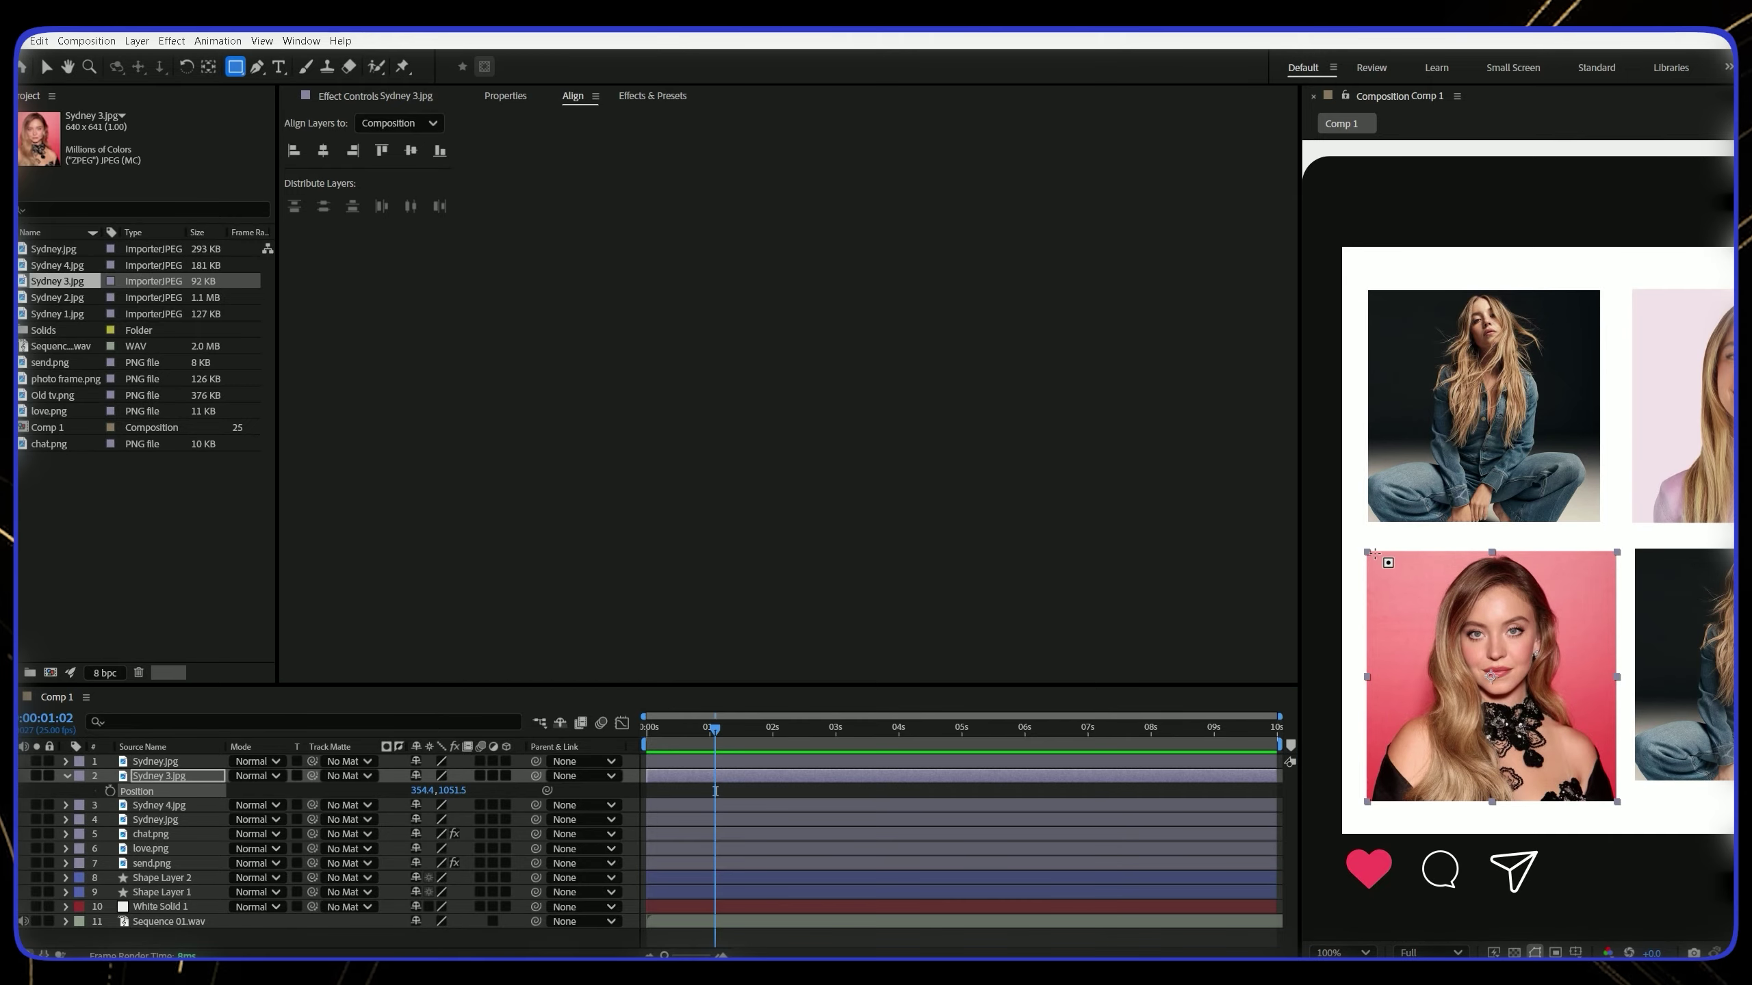
drag(1367, 550, 1611, 783)
click(663, 819)
Replace the lower-right photo's source with Sydney 2.jpg and set its scale to 35.5%
click(1341, 953)
click(1337, 609)
click(762, 804)
drag(57, 298, 162, 763)
key(s)
key(v)
scroll(1388, 515, up, 1)
drag(1607, 586, 1386, 470)
click(441, 776)
text(35.5)
key(Return)
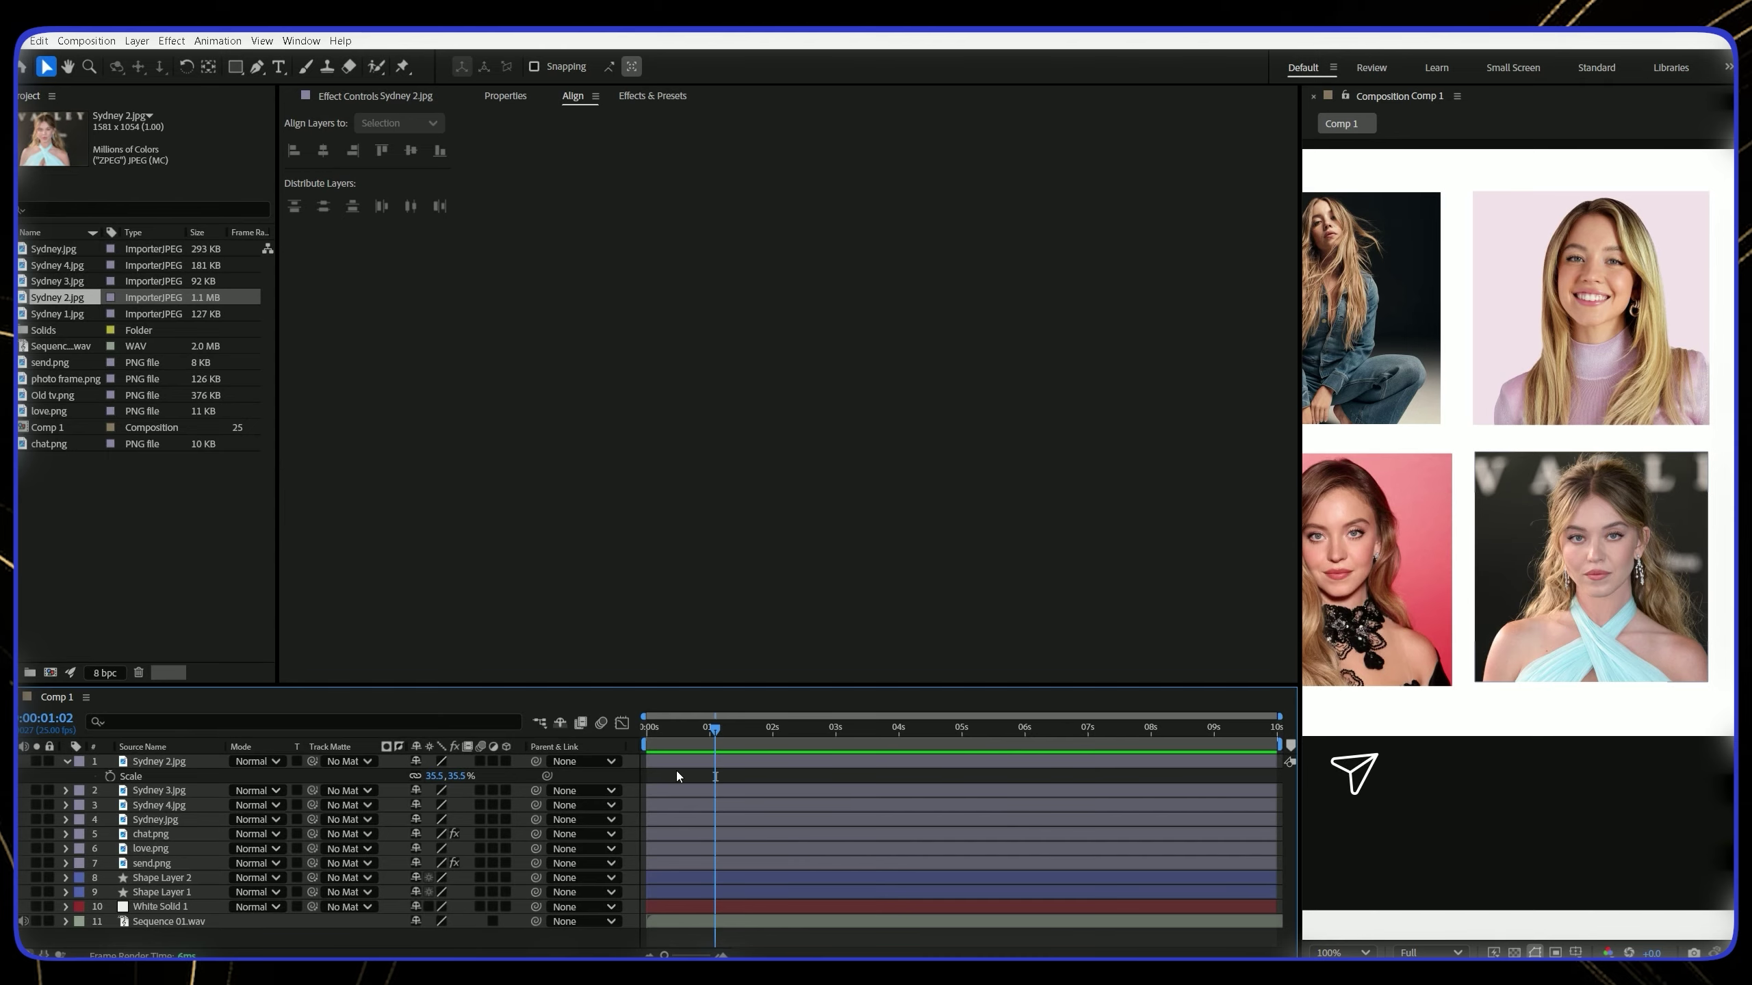
key(s)
click(1342, 953)
click(1338, 608)
click(574, 927)
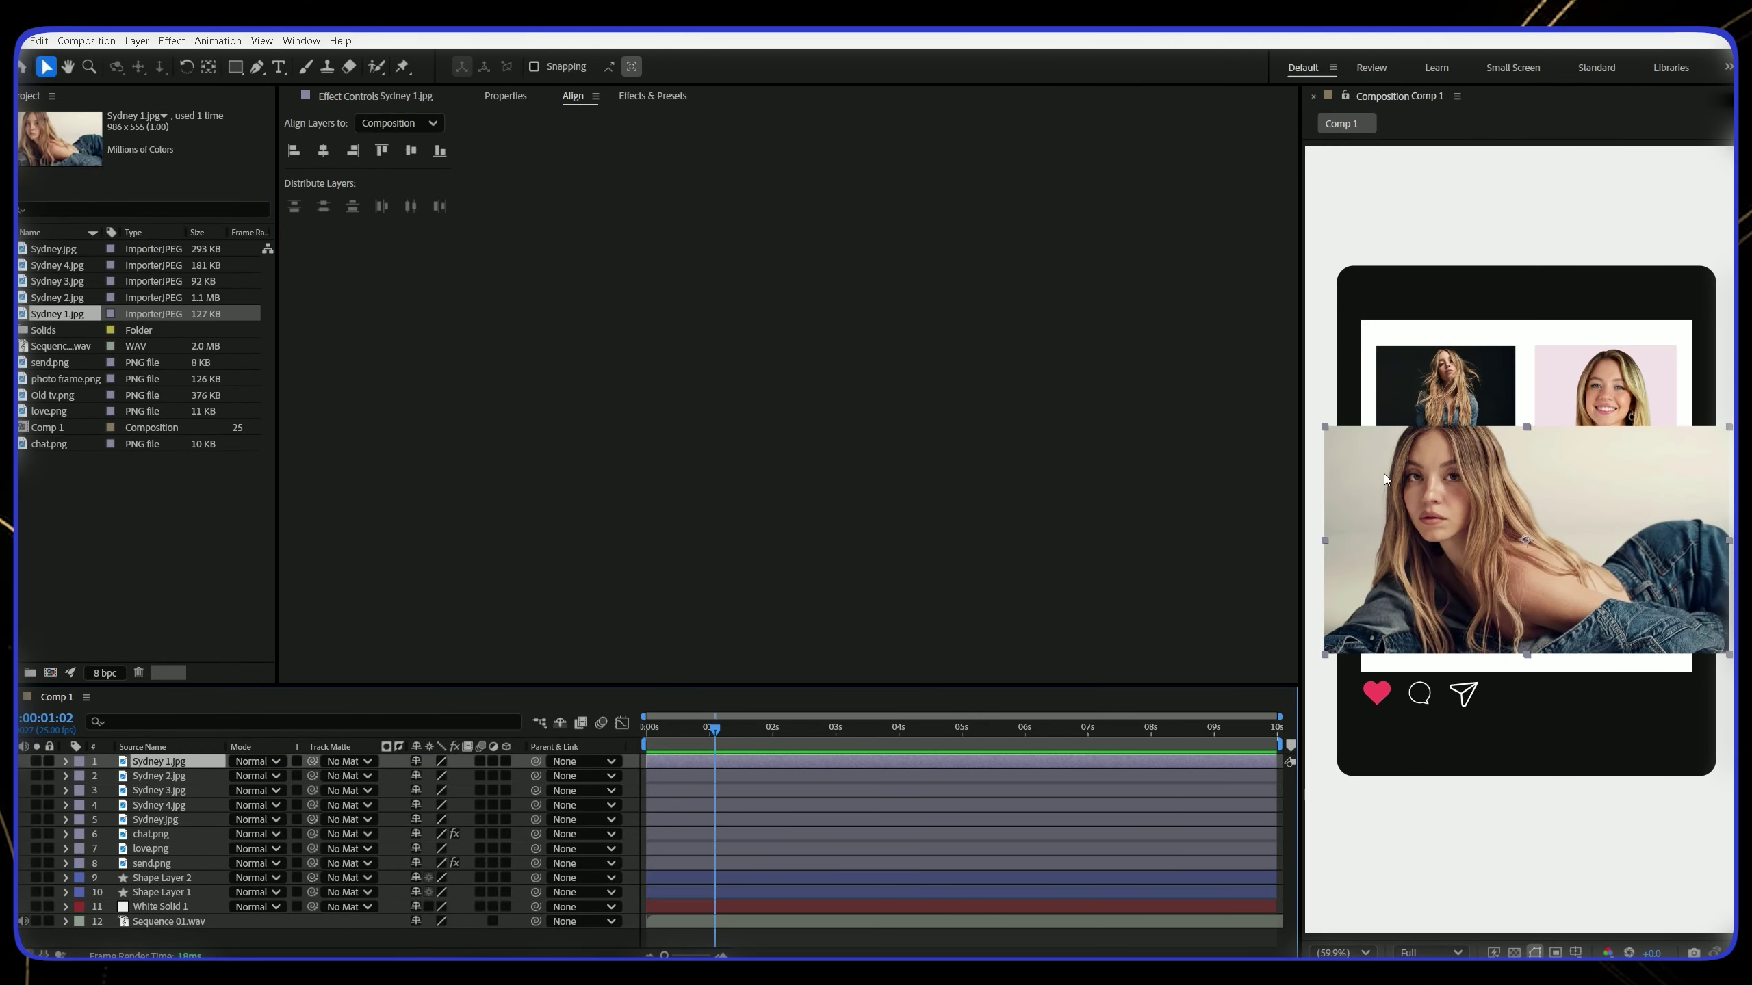
Scale the Sydney 1.jpg photo down to 41% and move it over the card's upper-left area
scroll(1373, 460, up, 5)
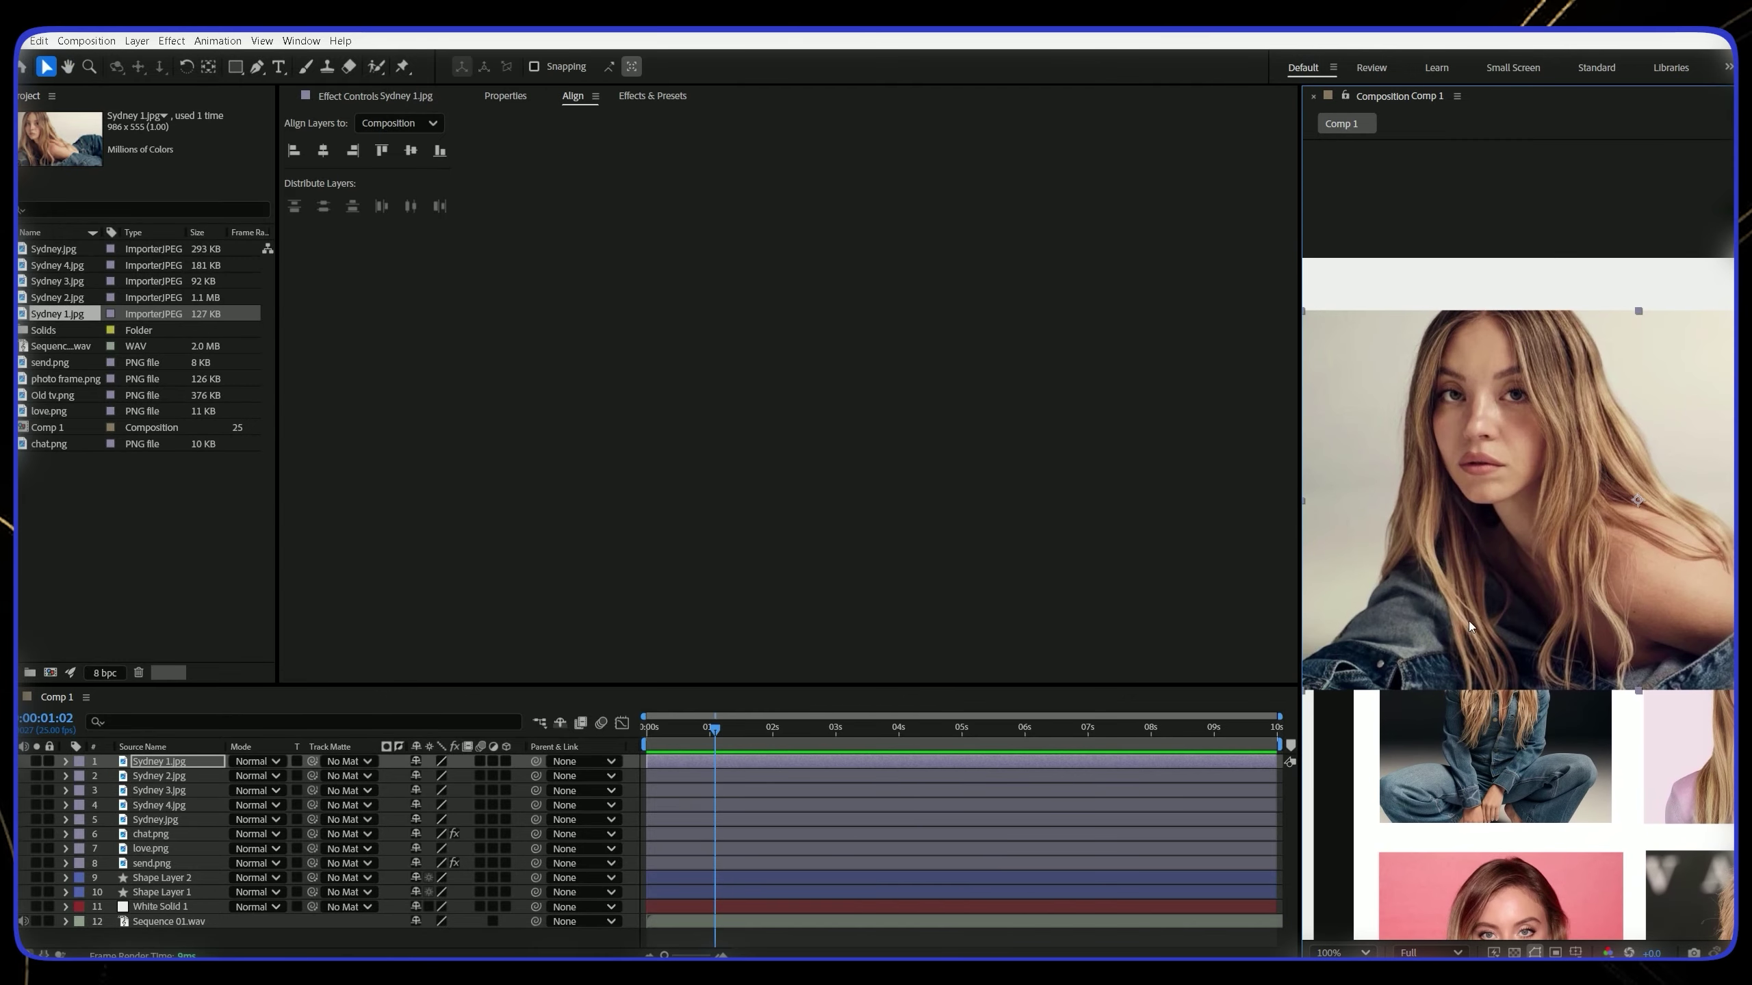
key(s)
drag(432, 776, 391, 776)
drag(1673, 507, 1502, 555)
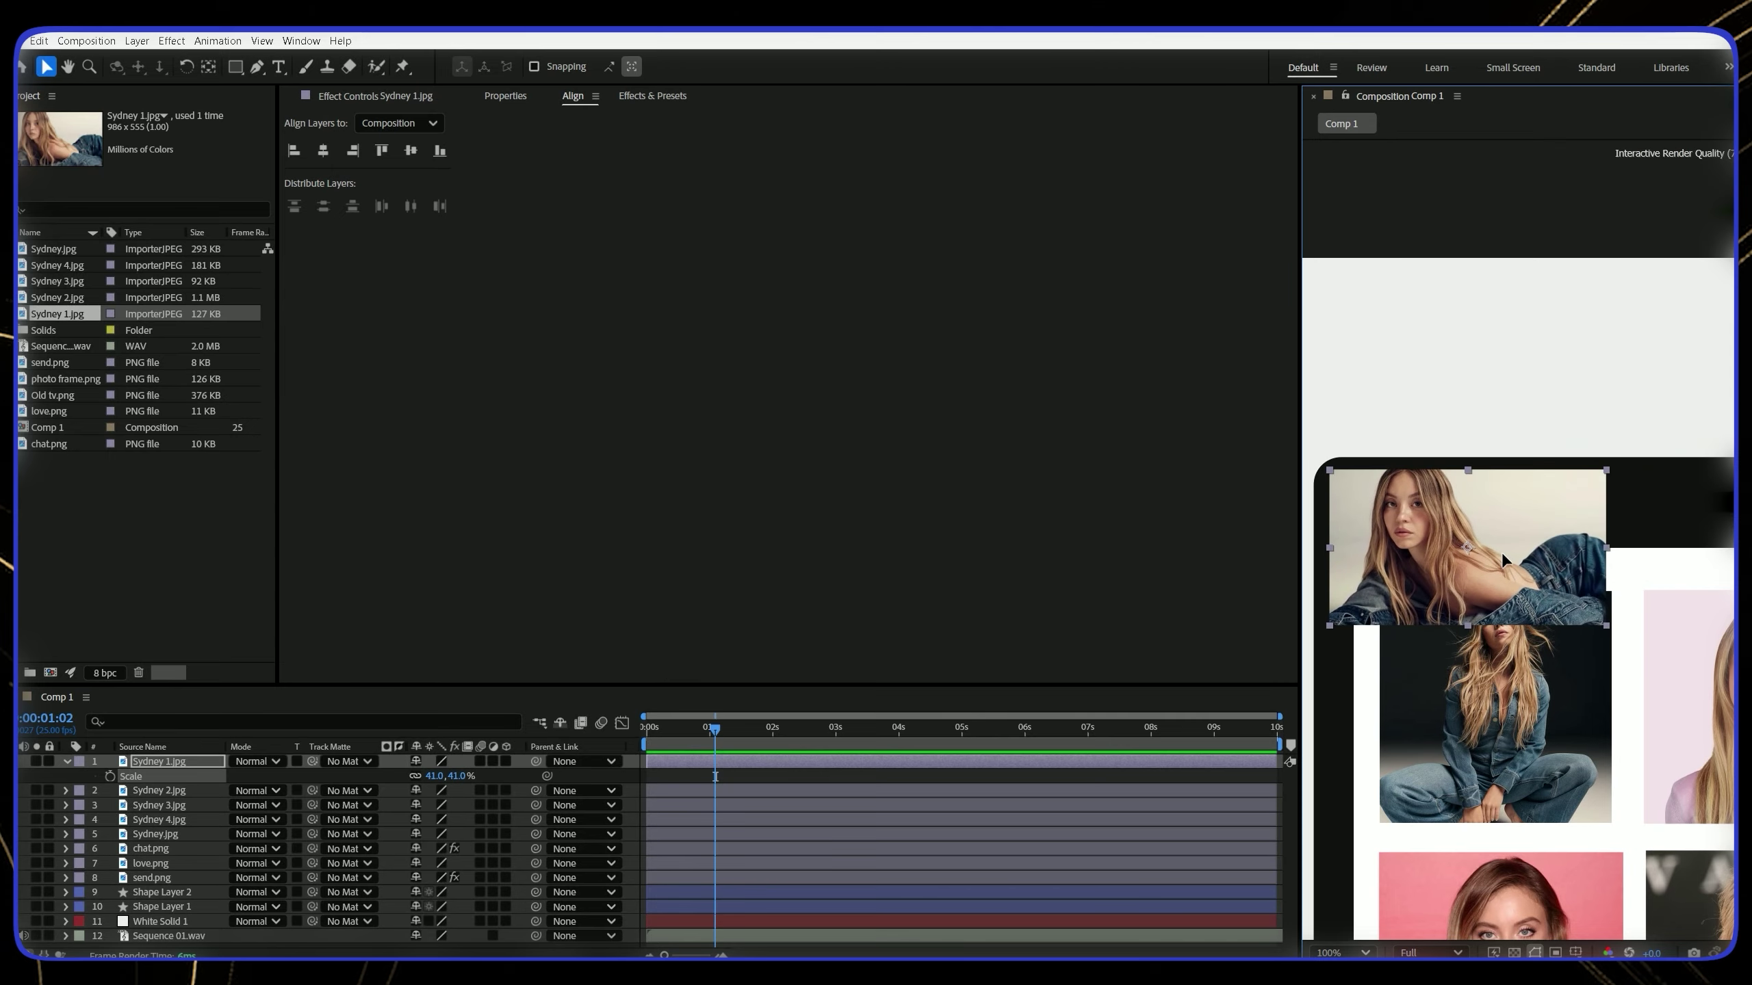
Draw a circular mask around the face in the Sydney 1.jpg photo
drag(236, 67, 297, 104)
drag(1369, 470, 1465, 519)
click(95, 791)
click(157, 806)
Place the circular profile photo in the card's header above the photo grid and set its scale to 15%
key(v)
key(s)
drag(440, 778, 429, 777)
scroll(1461, 542, up, 1)
drag(1438, 531, 1686, 609)
drag(1506, 535, 1457, 539)
click(457, 775)
text(18)
click(793, 776)
click(435, 776)
text(15)
click(793, 776)
click(1343, 953)
click(1372, 614)
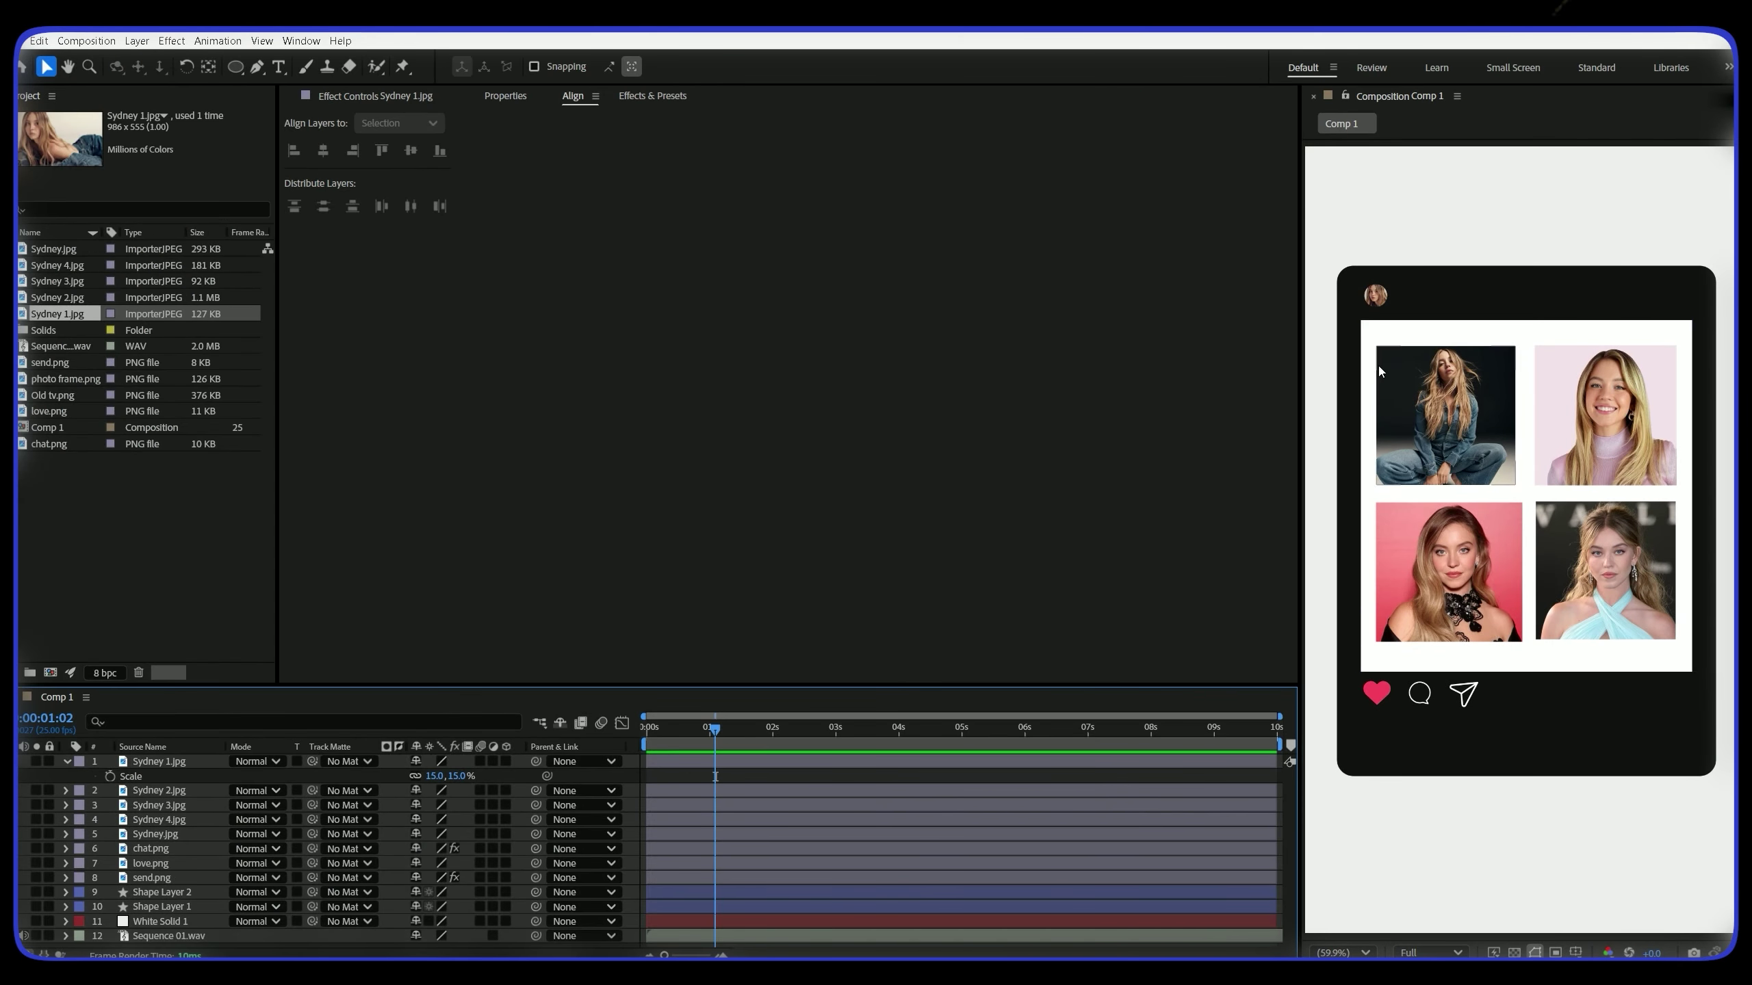
Apply Gradient Ramp to the lower Sydney 1.jpg layer and set the ramp diagonally from the circle's upper right to its lower left
scroll(1379, 372, up, 4)
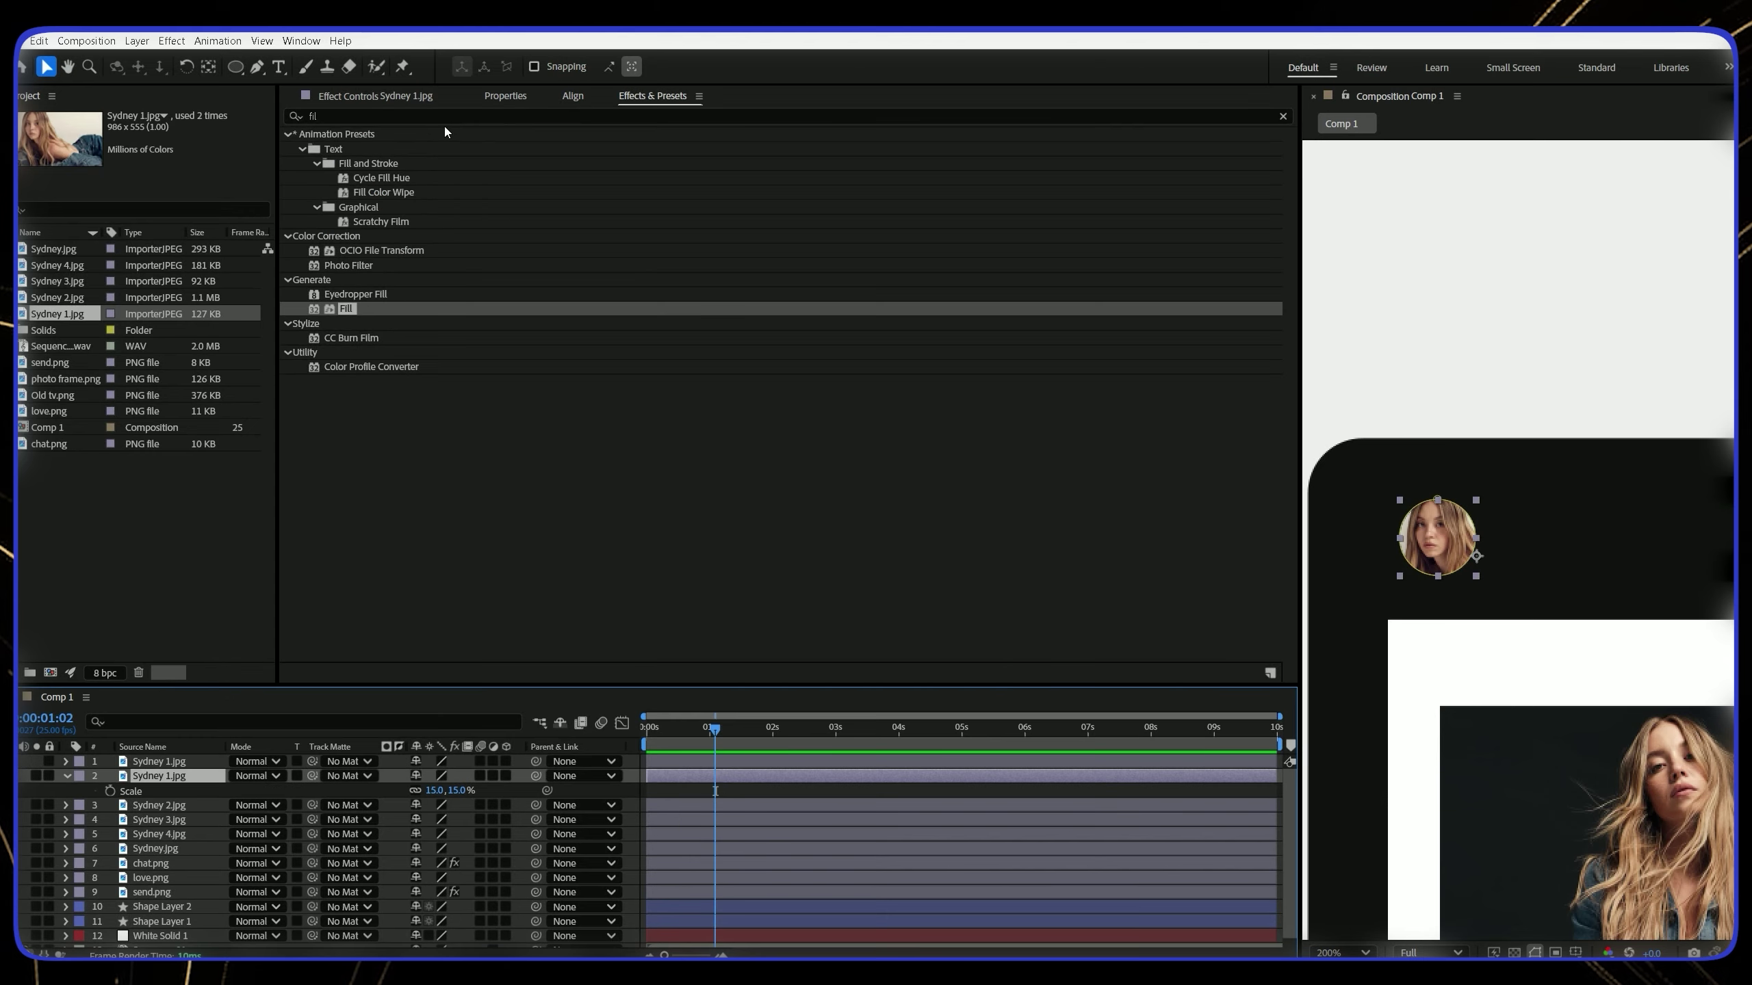
drag(350, 116, 285, 120)
text(grad)
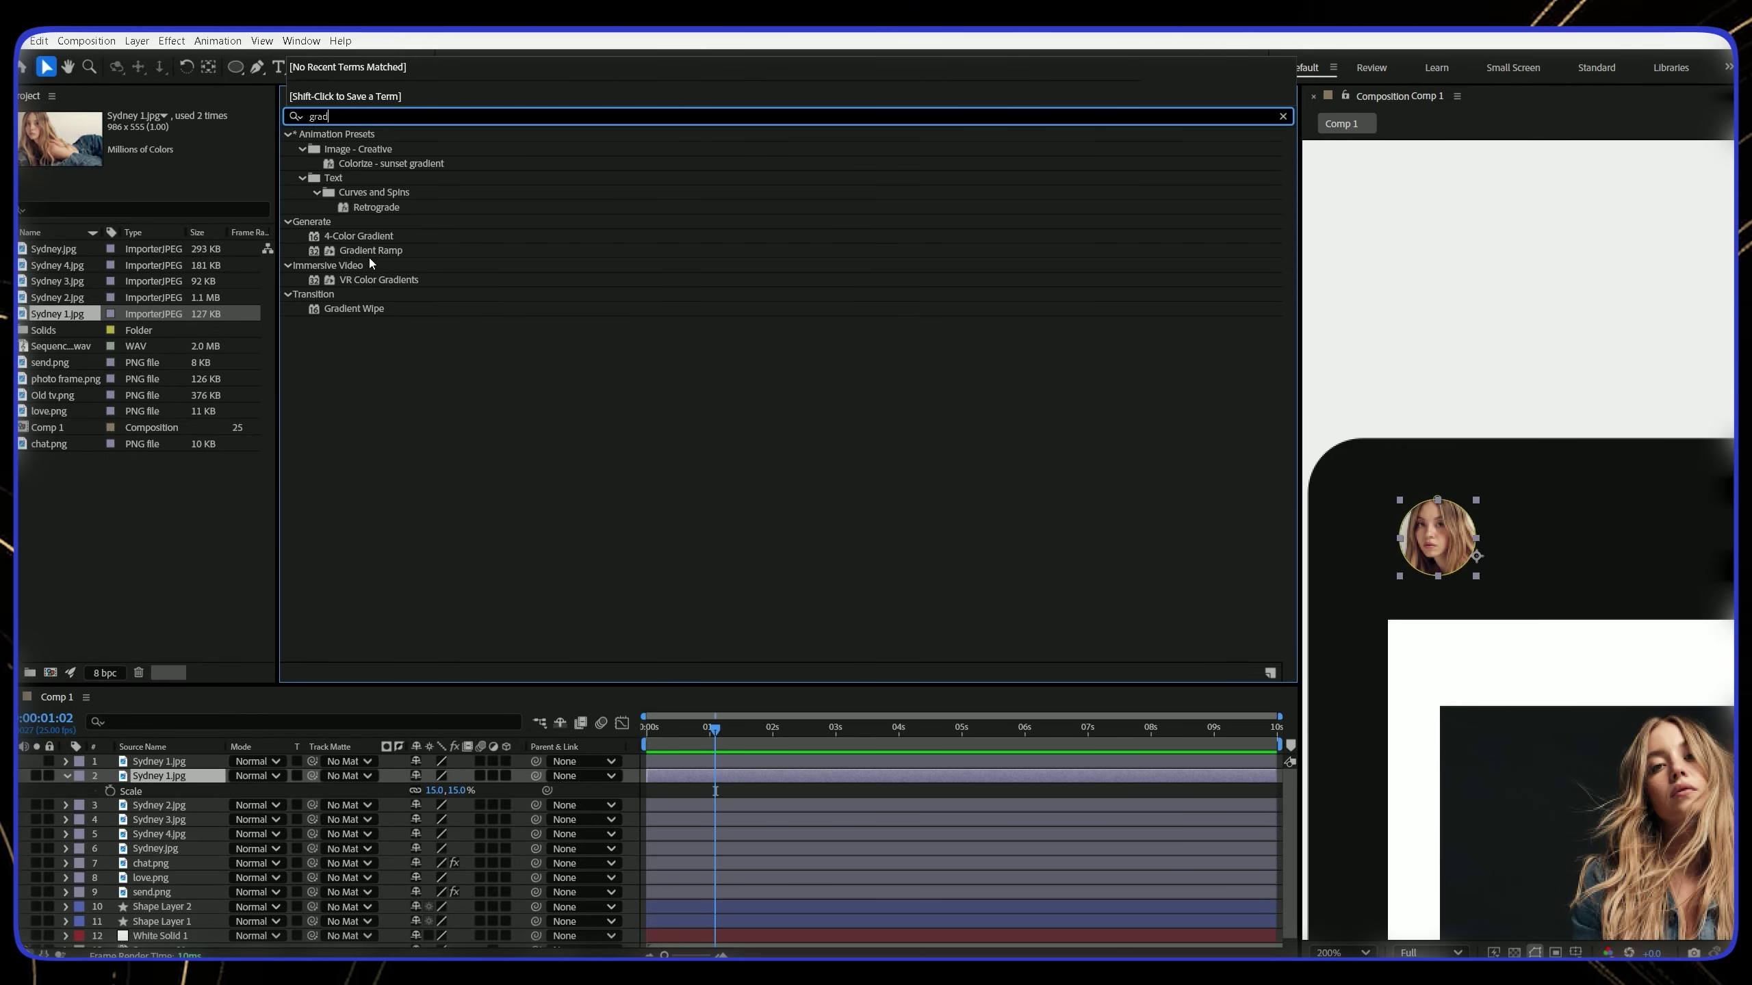
double_click(385, 255)
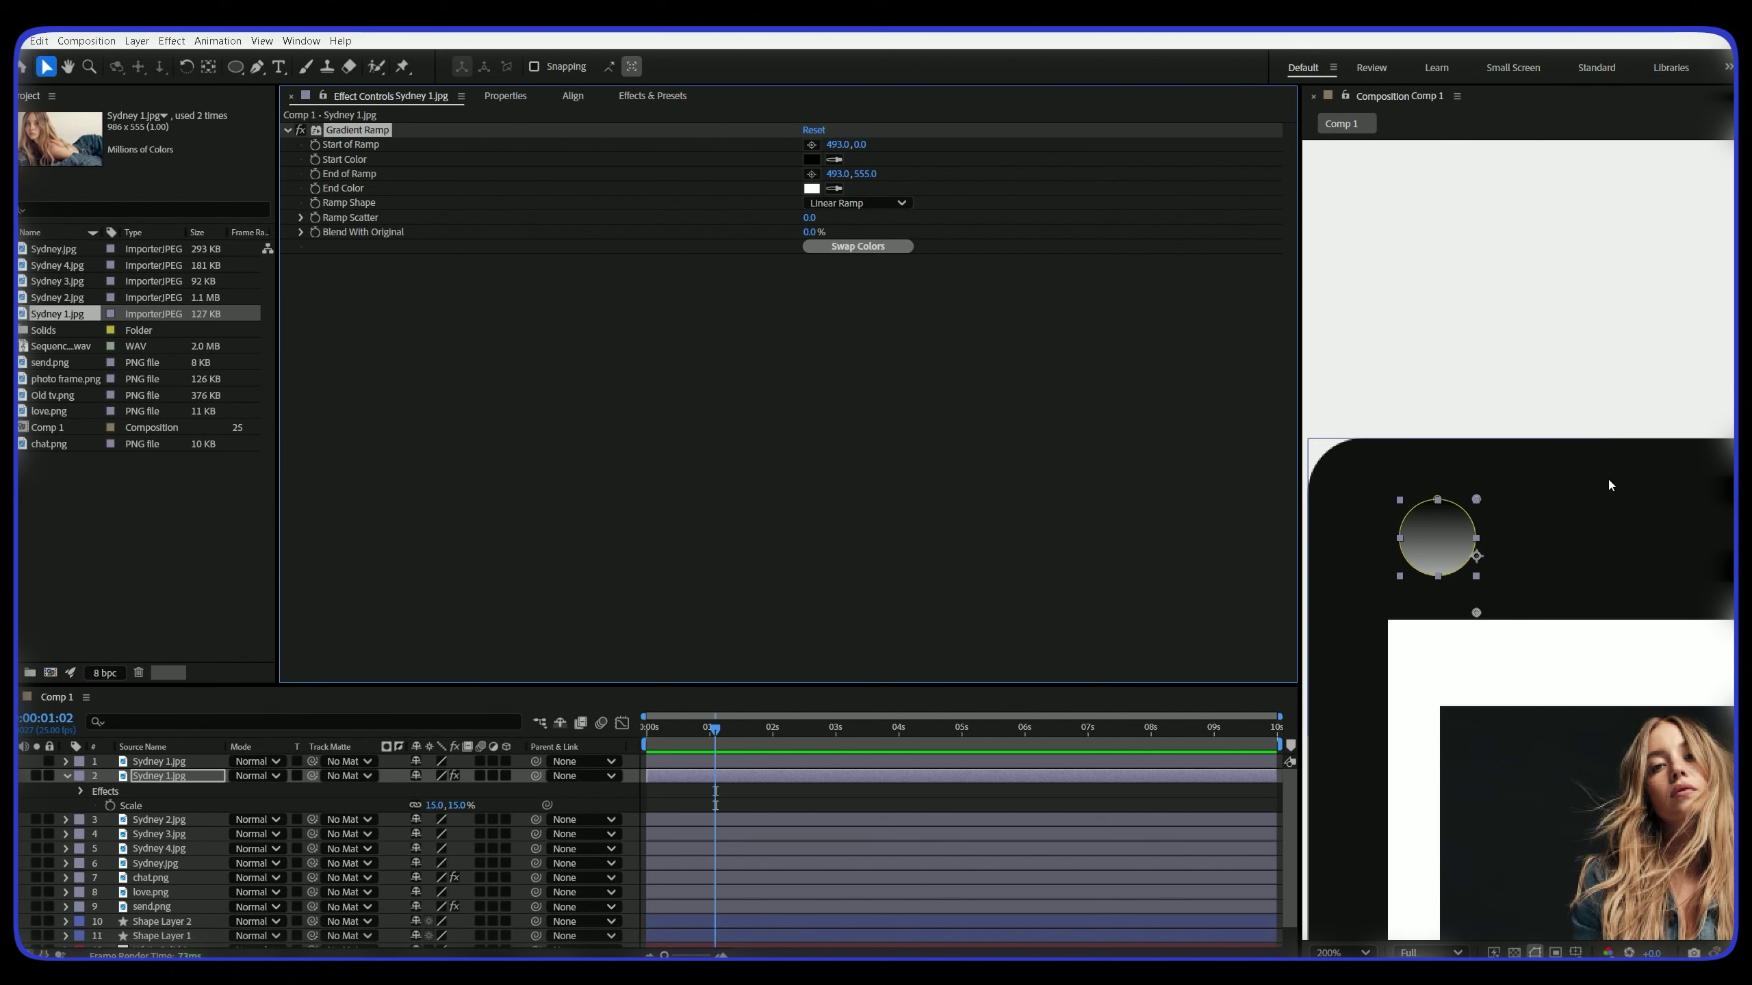
drag(1478, 499, 1464, 511)
drag(1476, 612, 1414, 568)
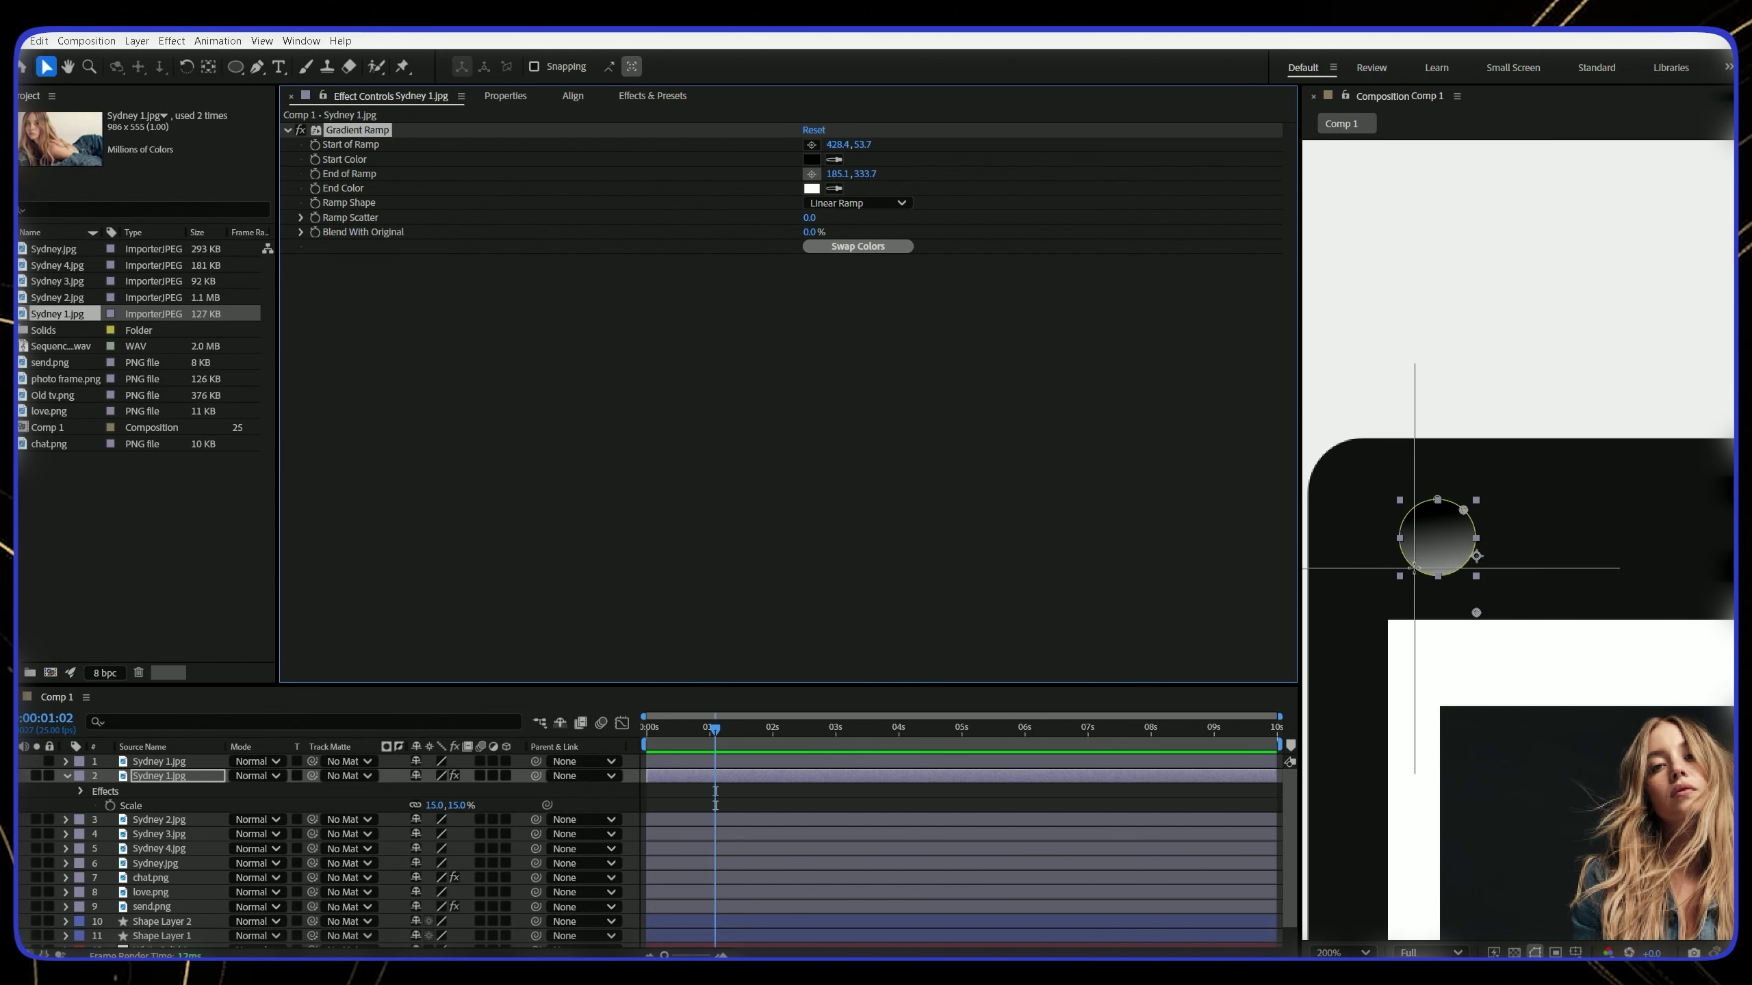
Set the gradient's start color to magenta DA47A6 and its end color to yellow, and fine-tune the ramp's end point
click(812, 159)
click(918, 411)
click(809, 406)
click(827, 419)
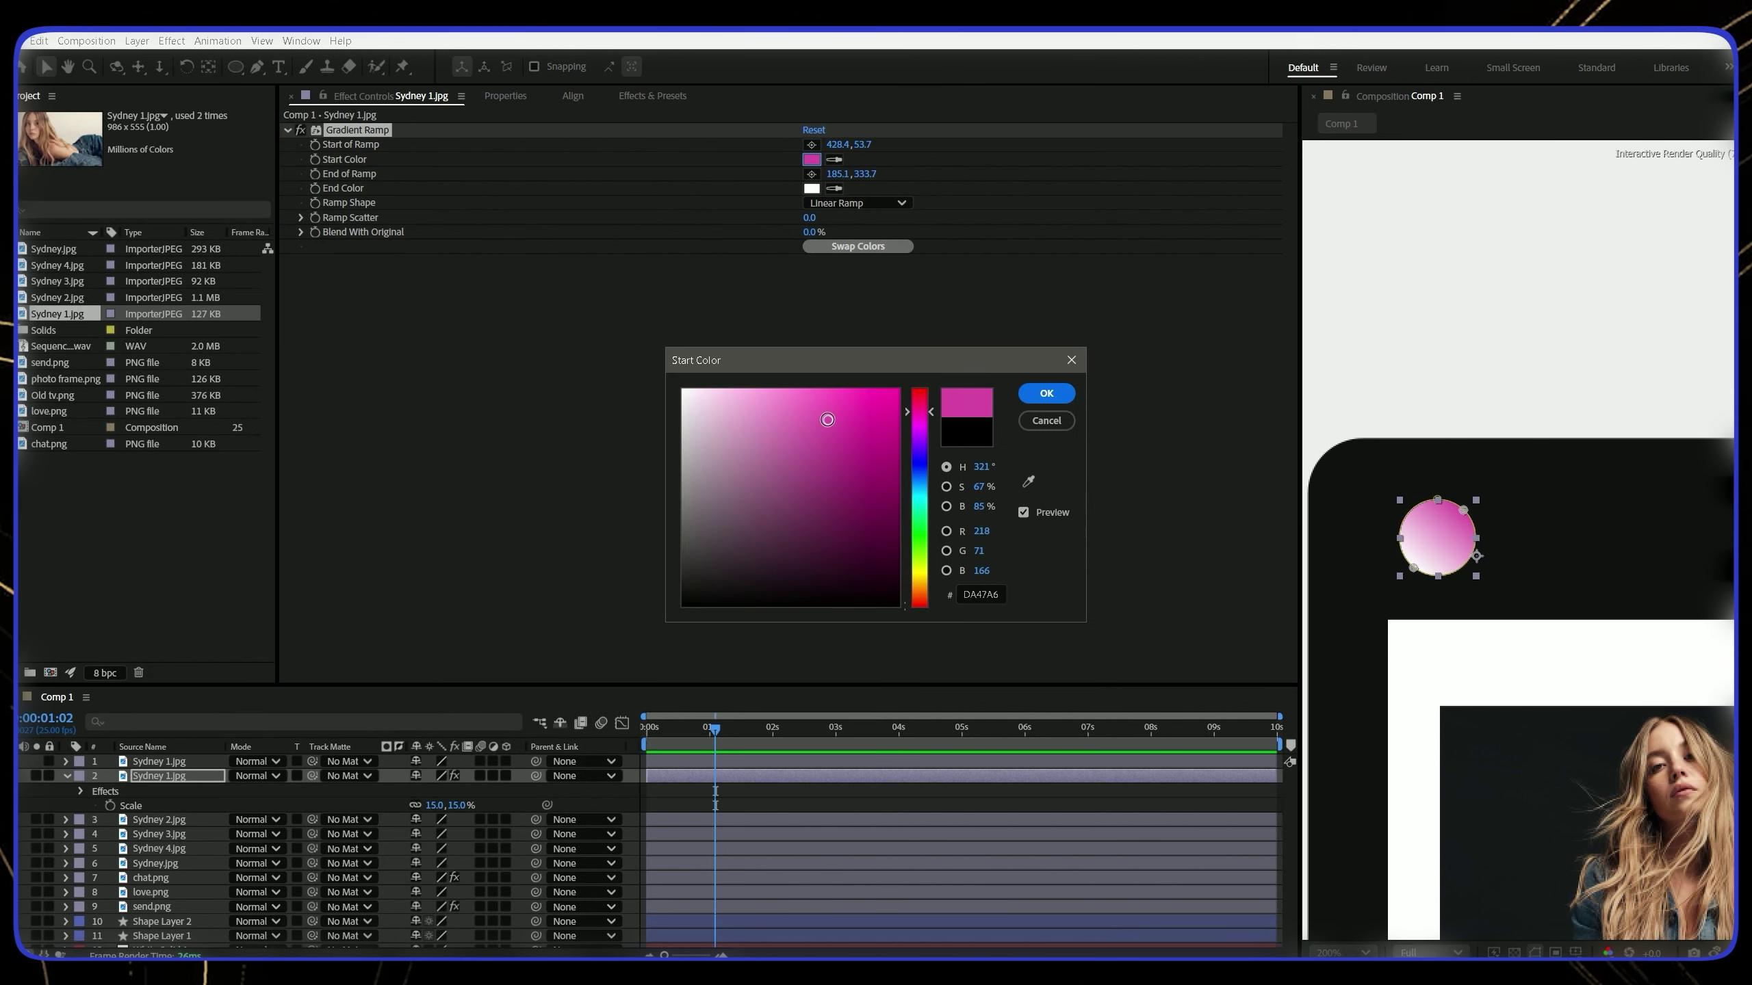
click(1046, 393)
click(811, 188)
click(918, 583)
click(848, 421)
click(1046, 393)
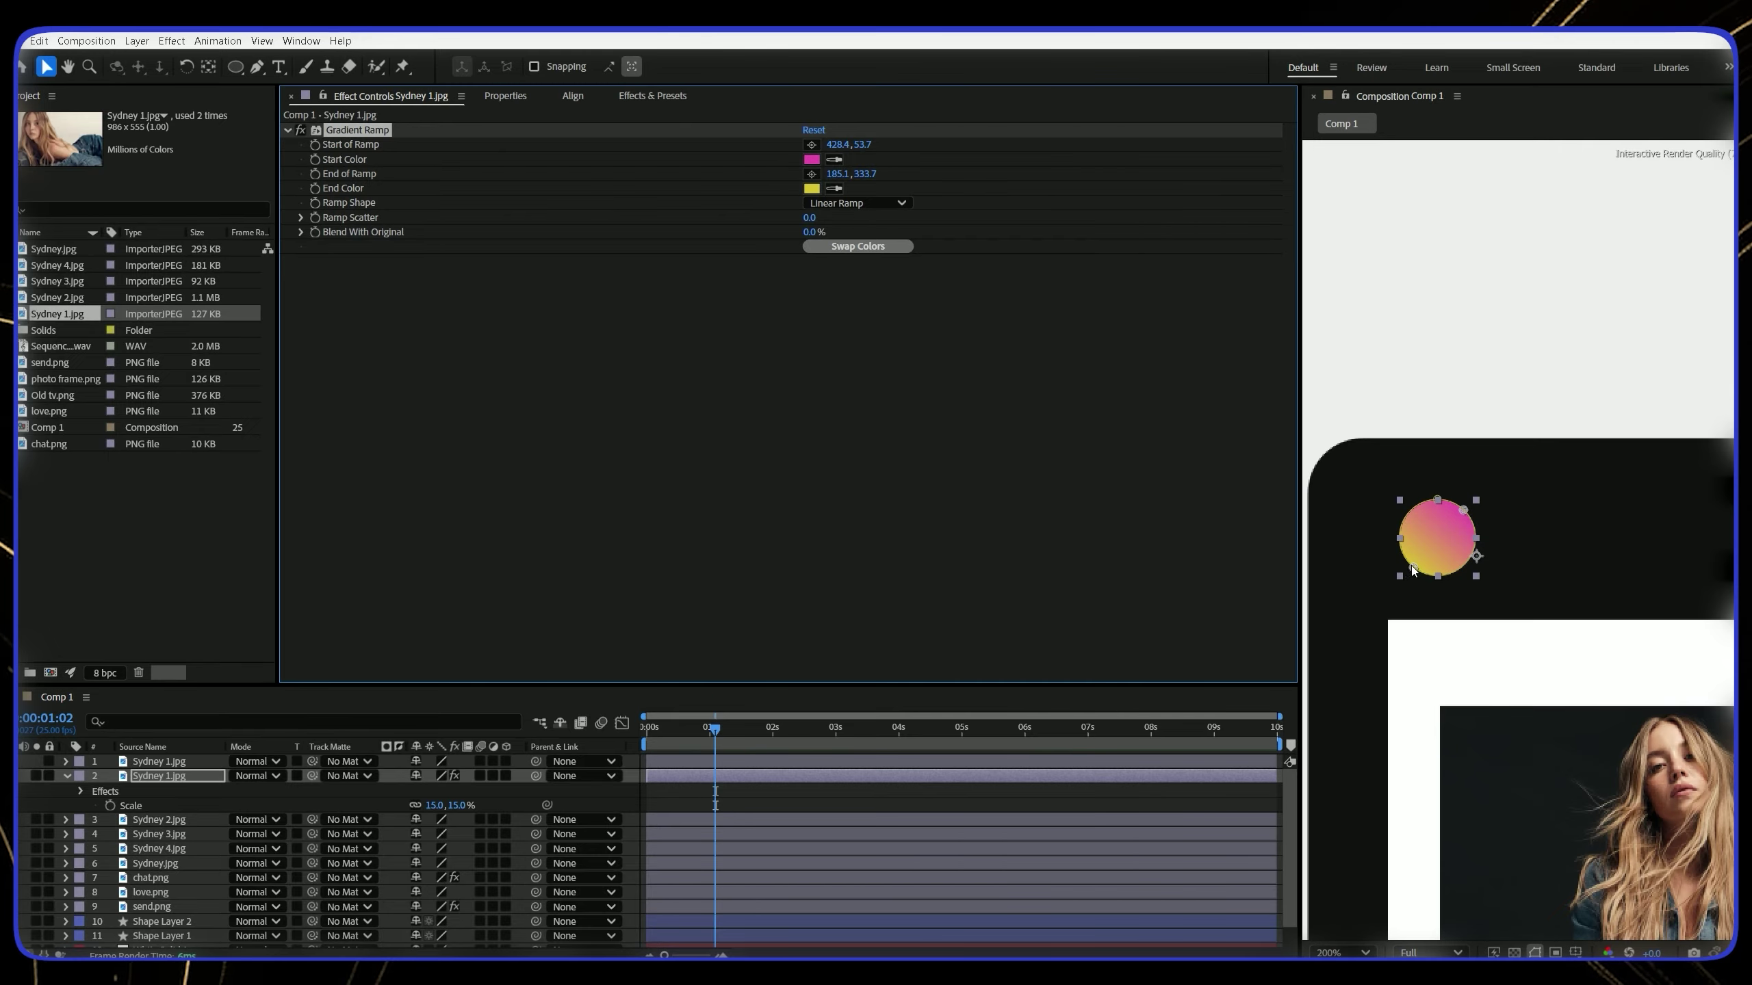
drag(1413, 567, 1407, 566)
Show the upper profile photo and set the gradient circle's X position to 203 so it forms a ring around the photo
click(683, 779)
key(p)
click(686, 795)
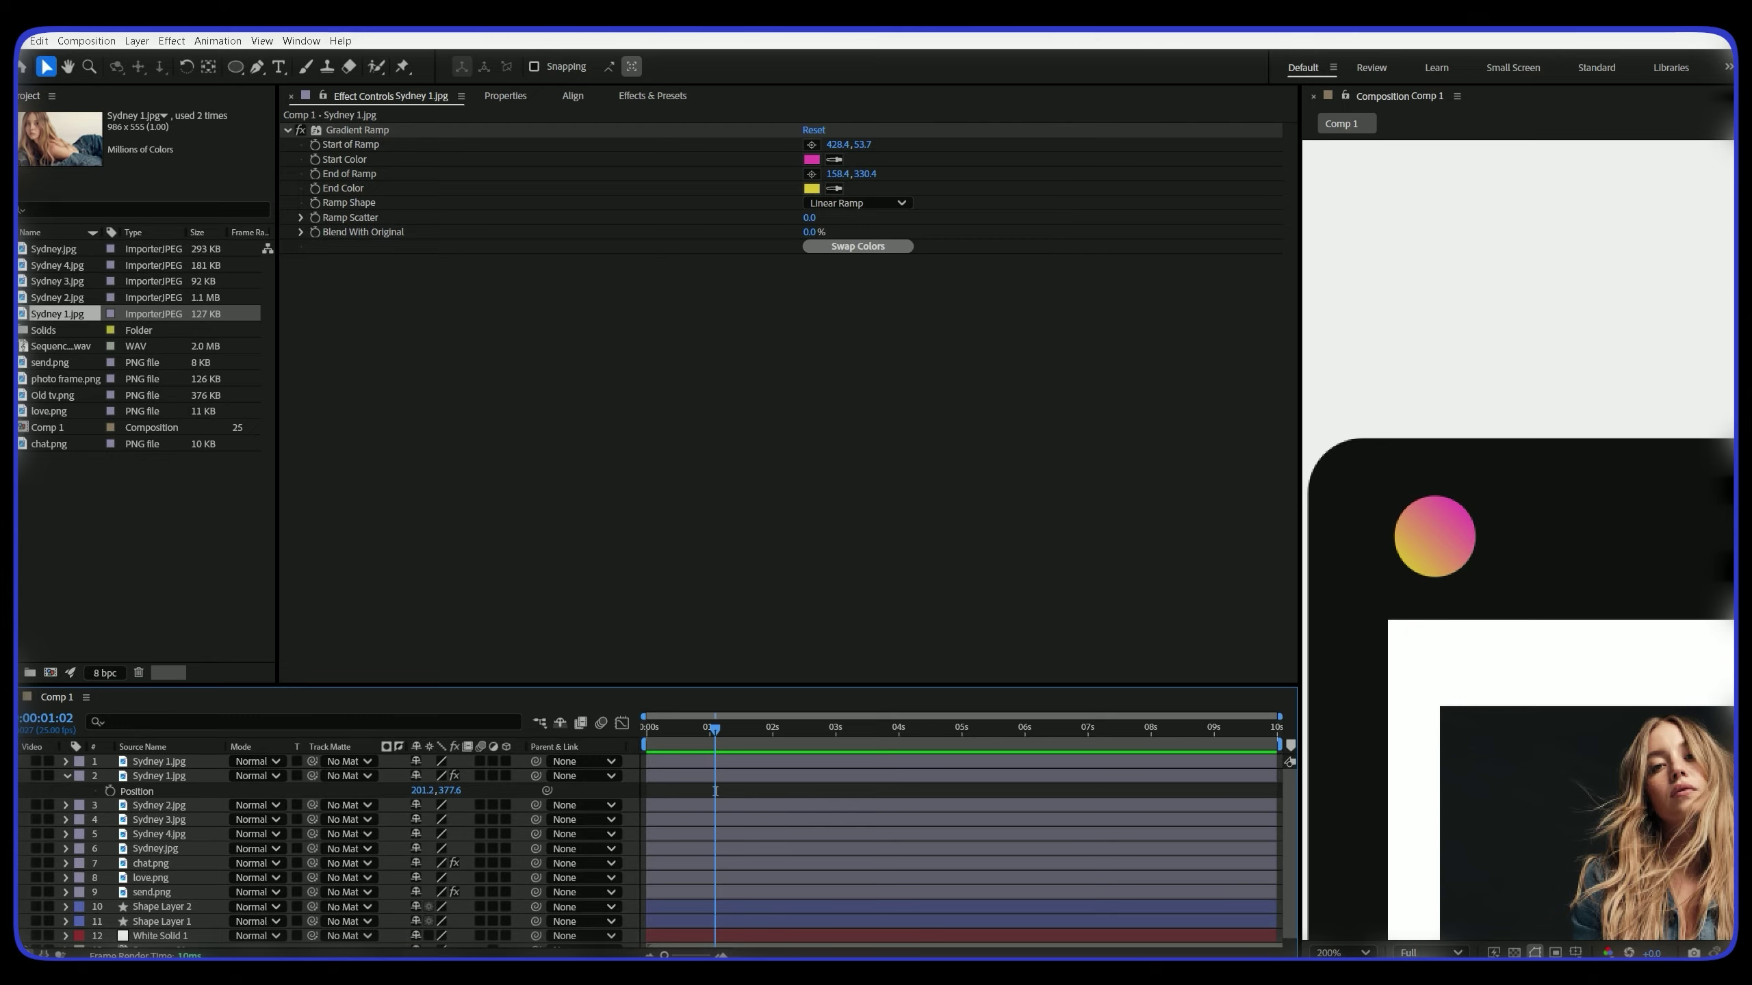
click(12, 761)
key(Return)
click(456, 787)
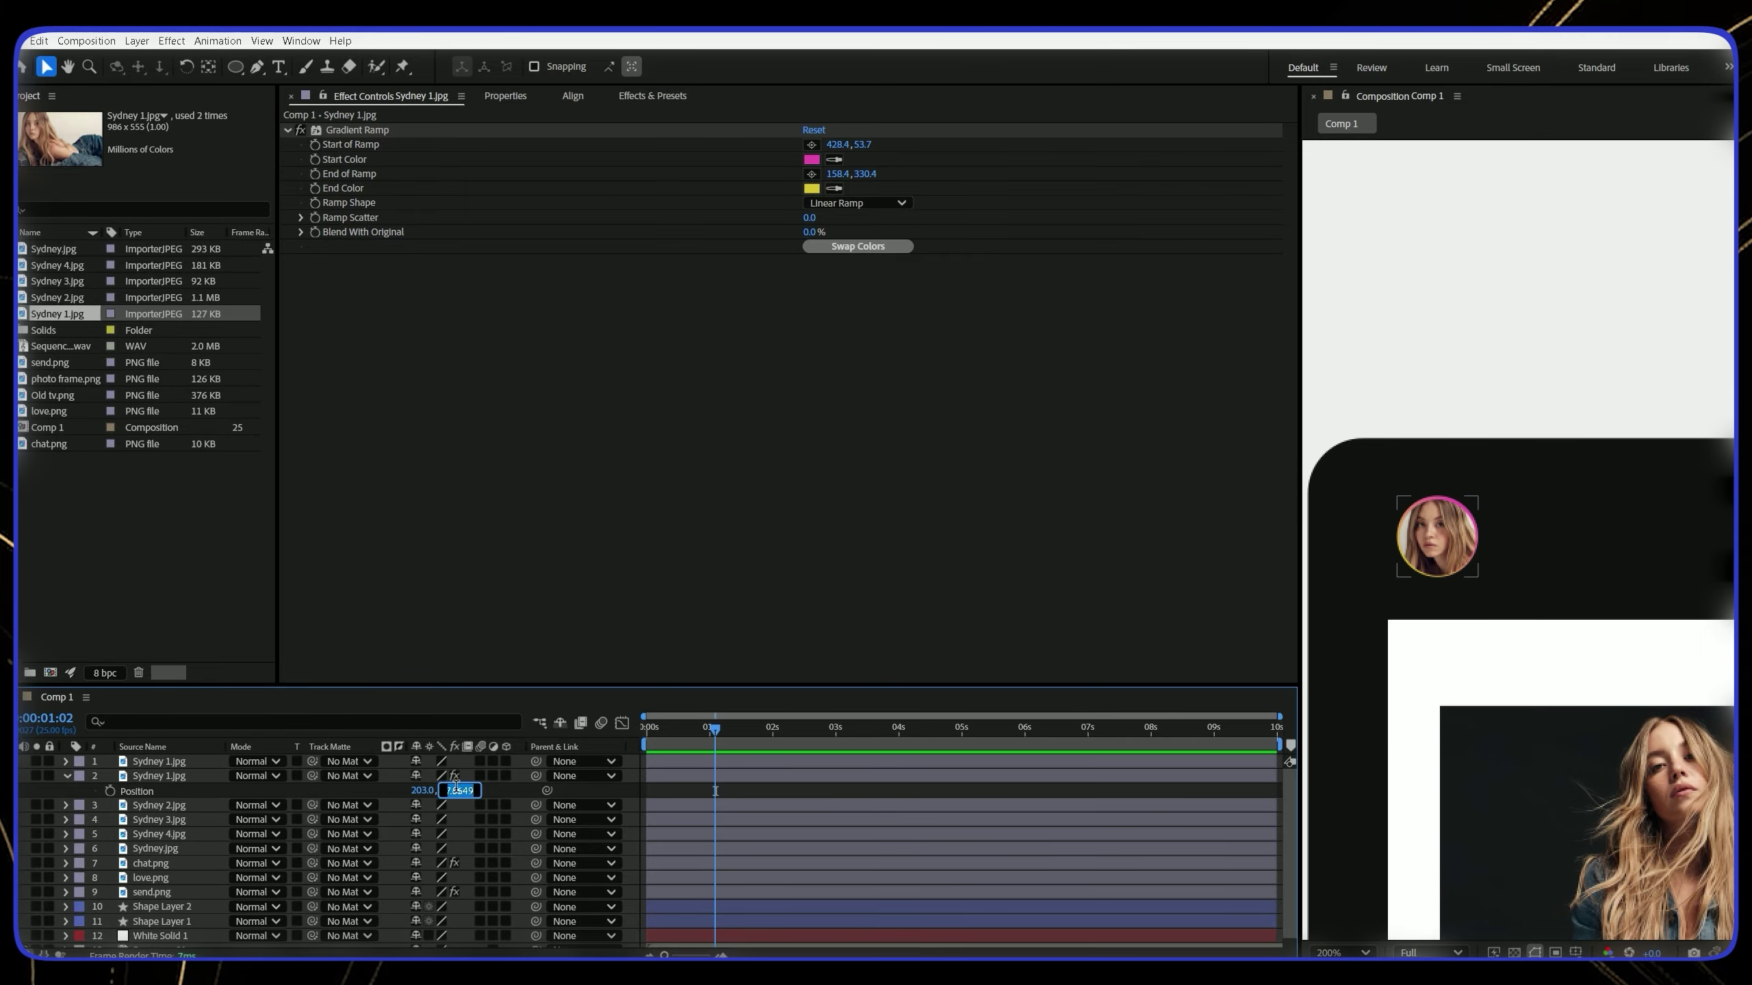
key(Return)
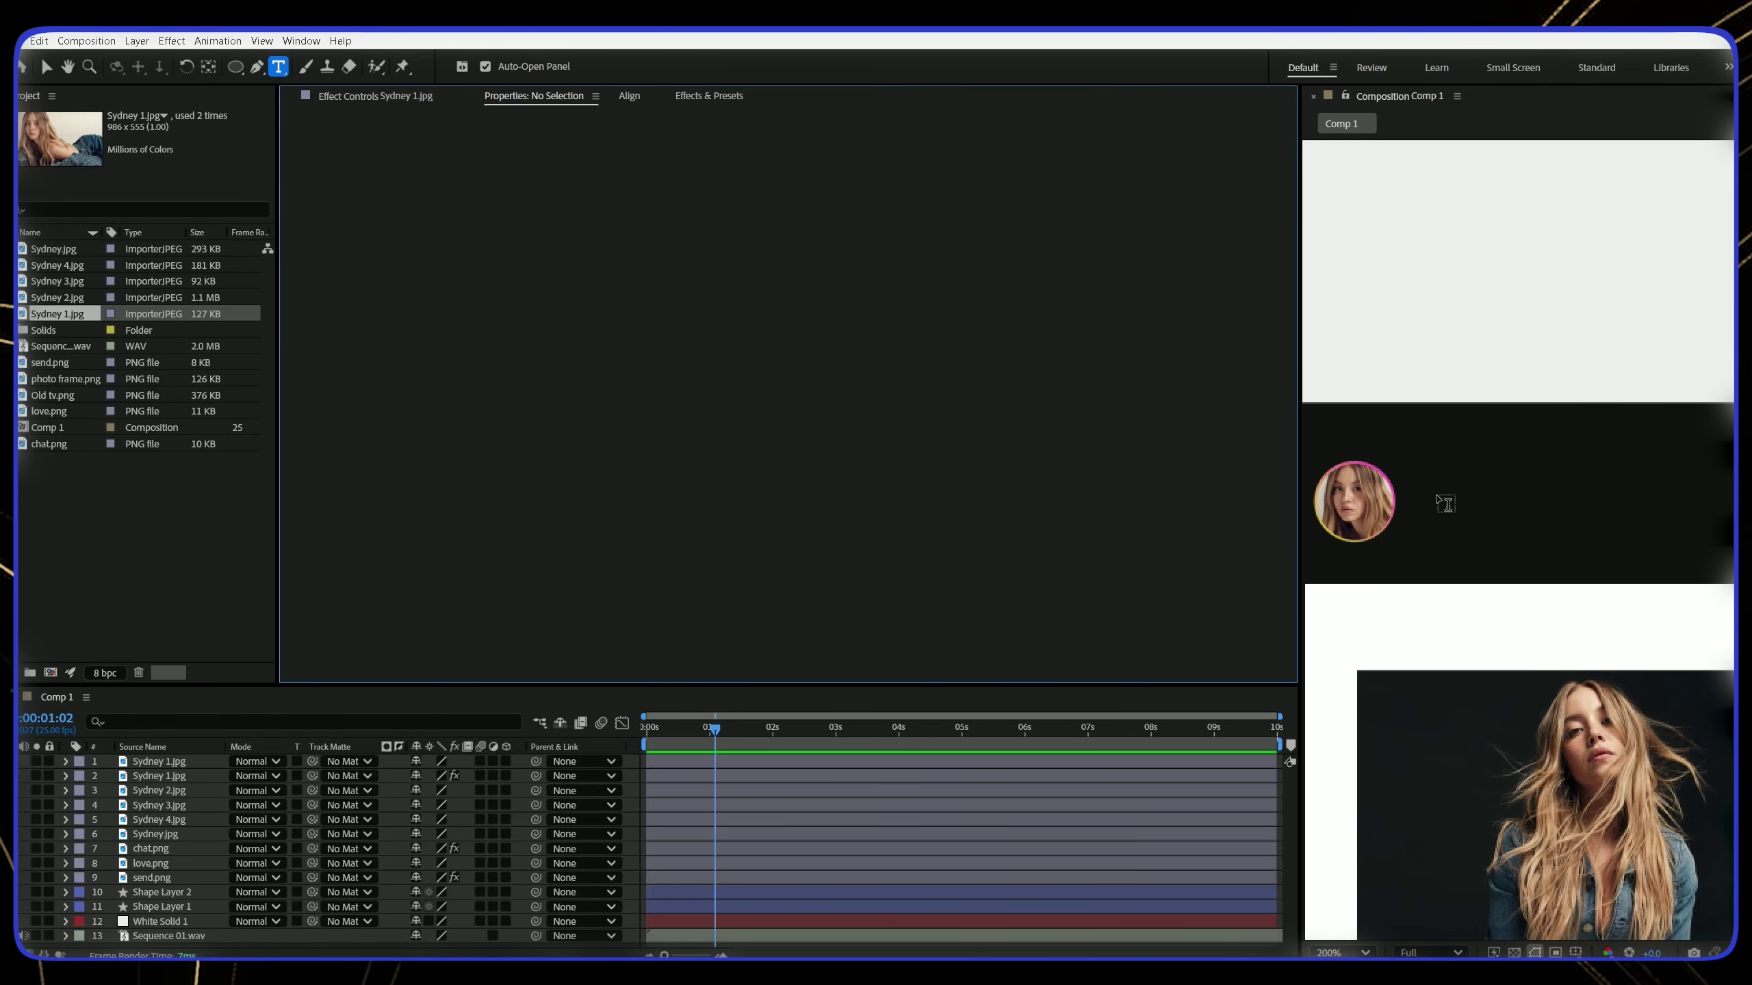
Add the username text "sydney-sweeny" beside the profile photo and set its font size to 25 px
click(1425, 495)
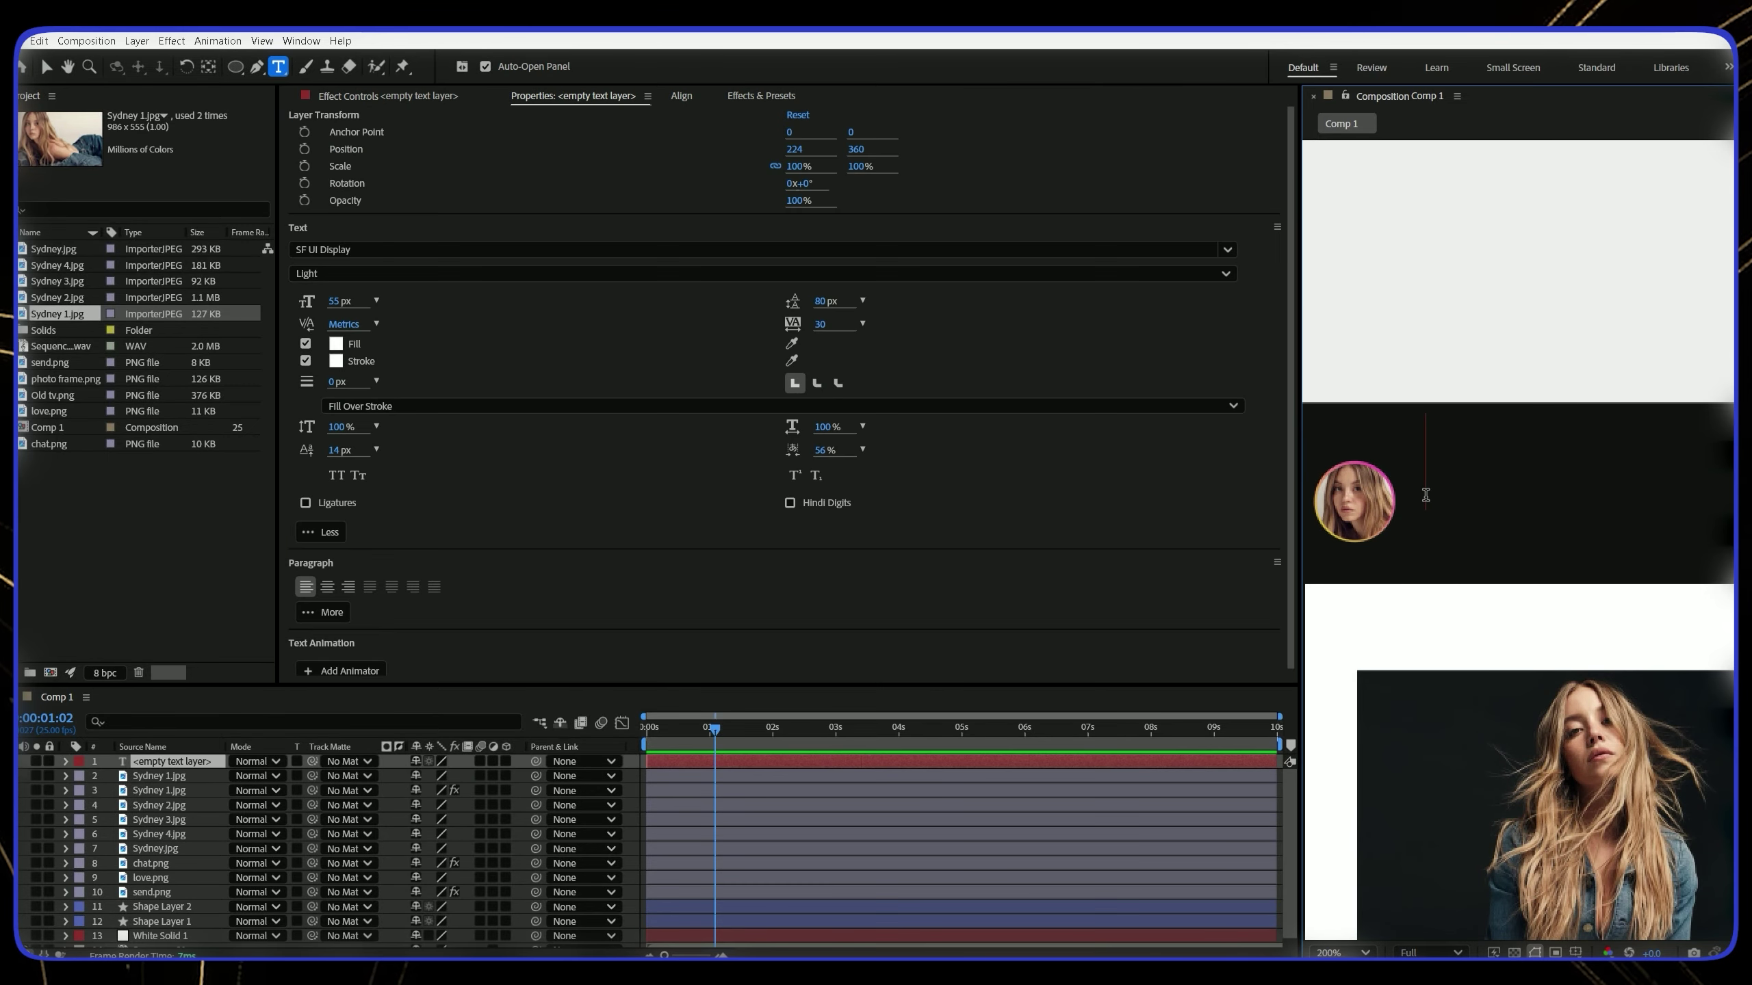
text(sydney)
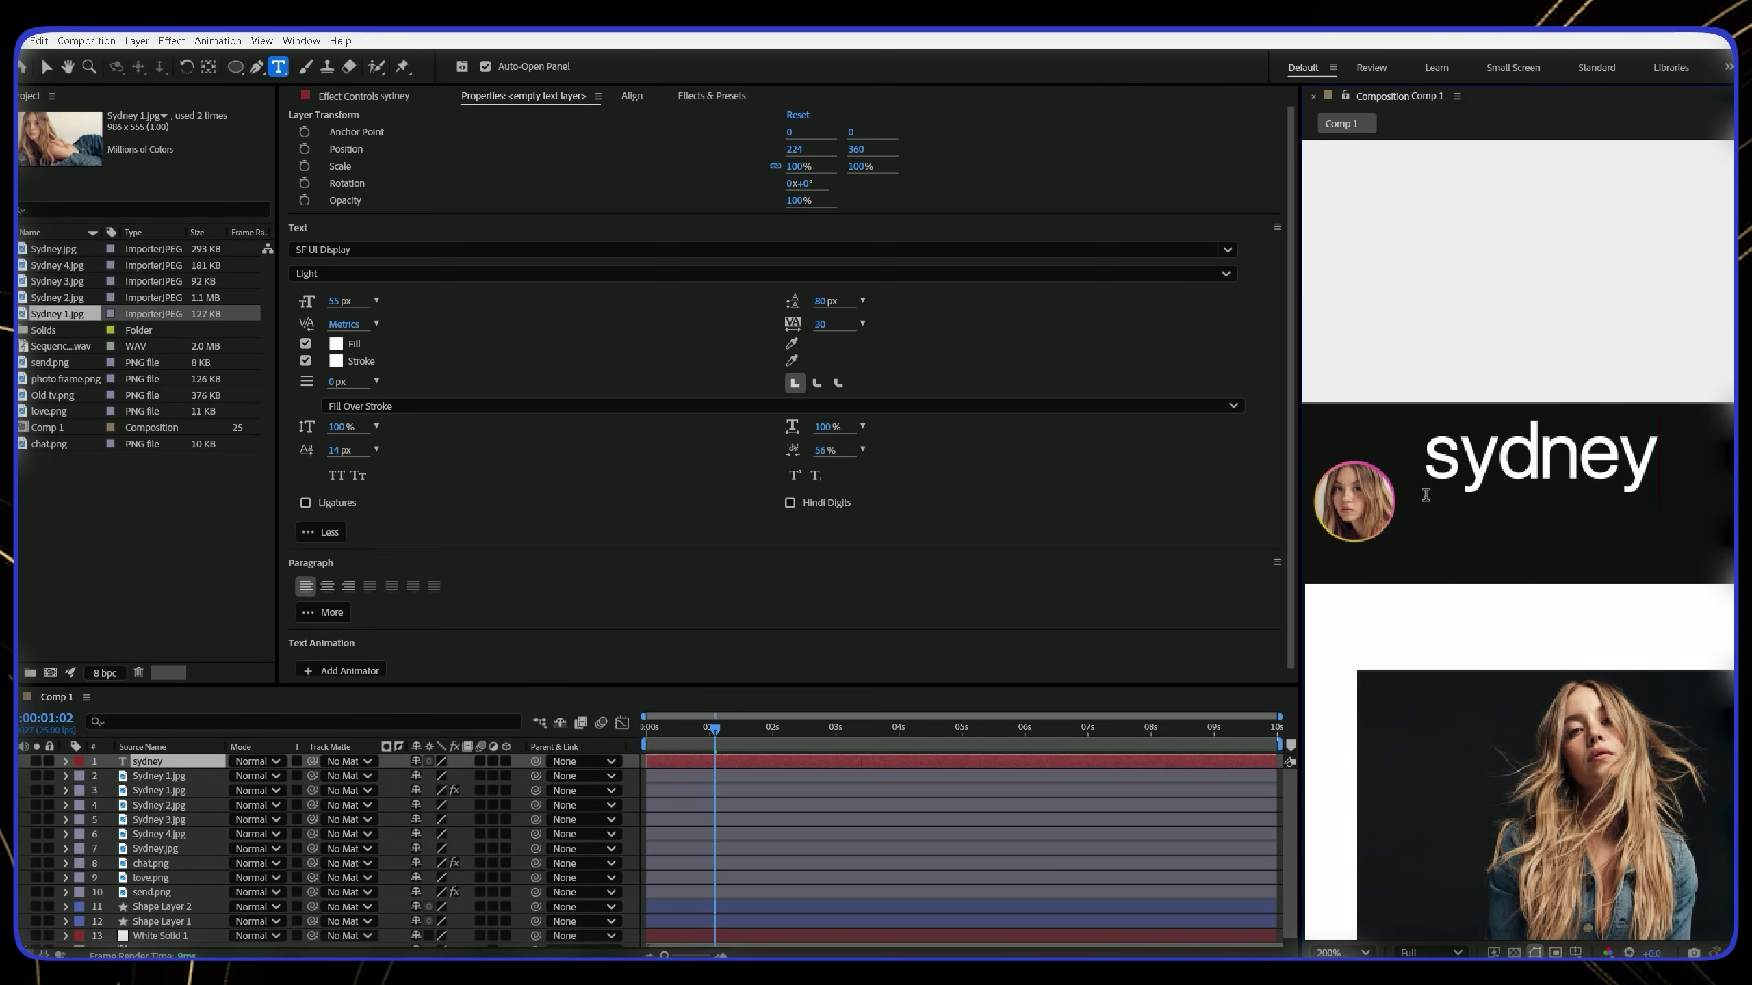
text(-sweeny)
key(ctrl+a)
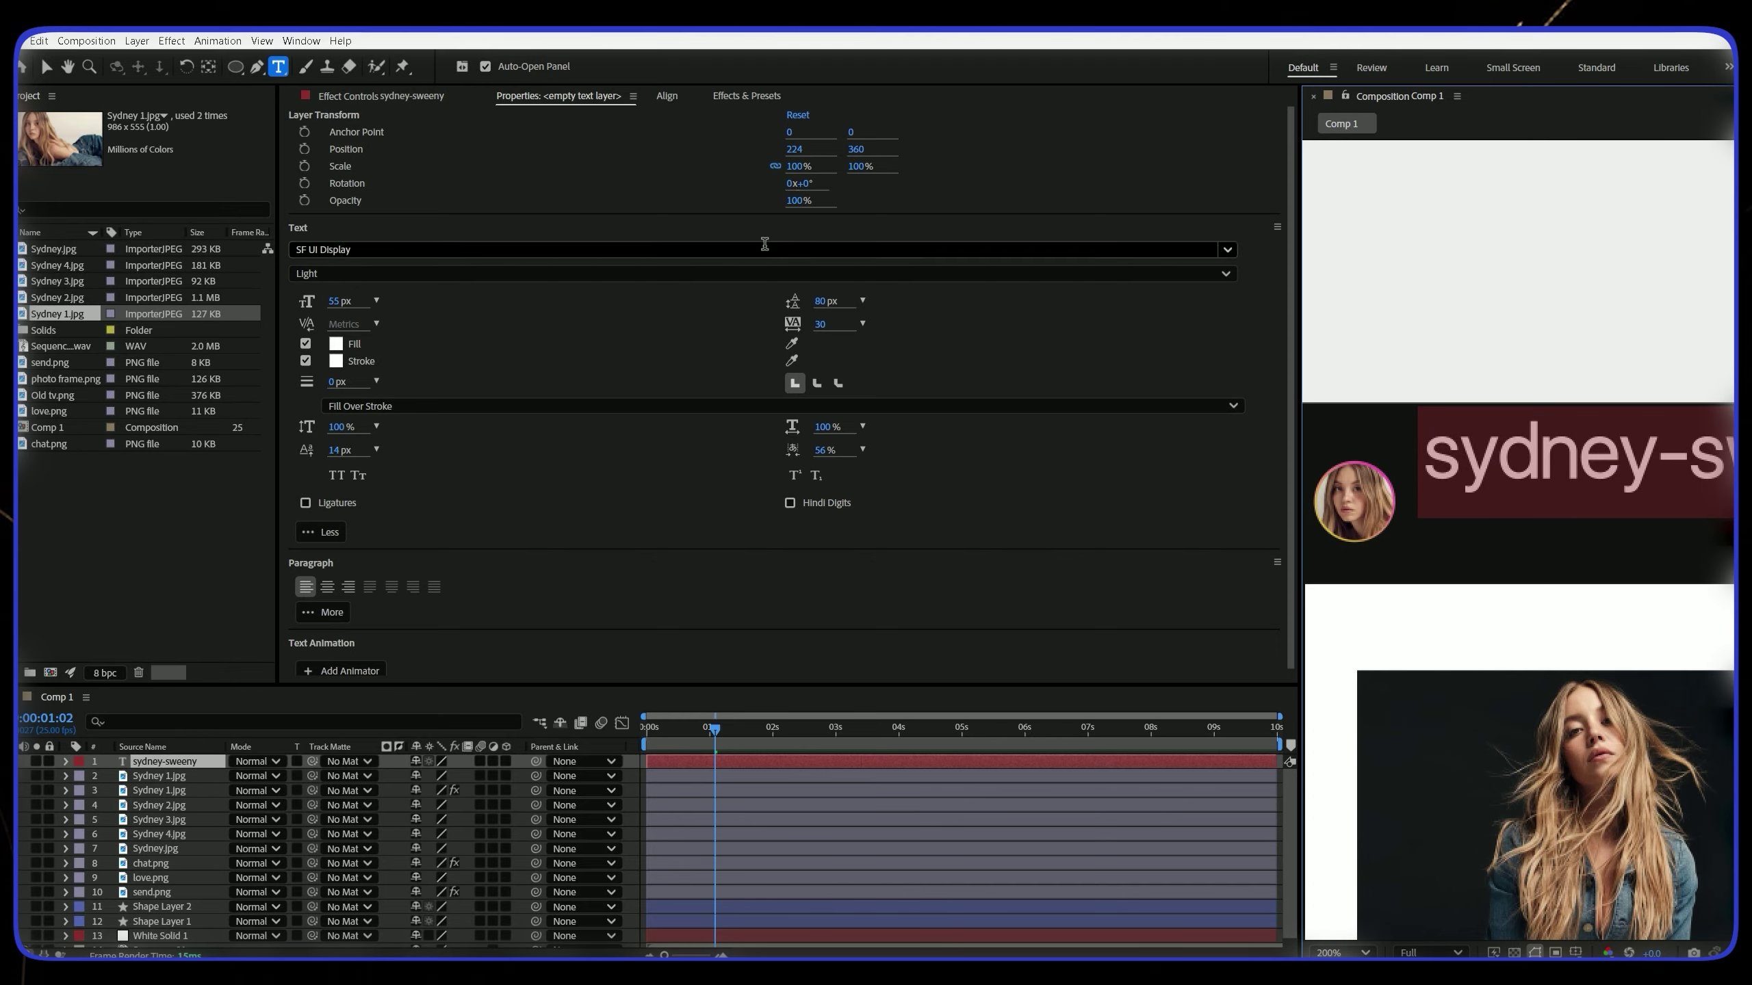
click(338, 301)
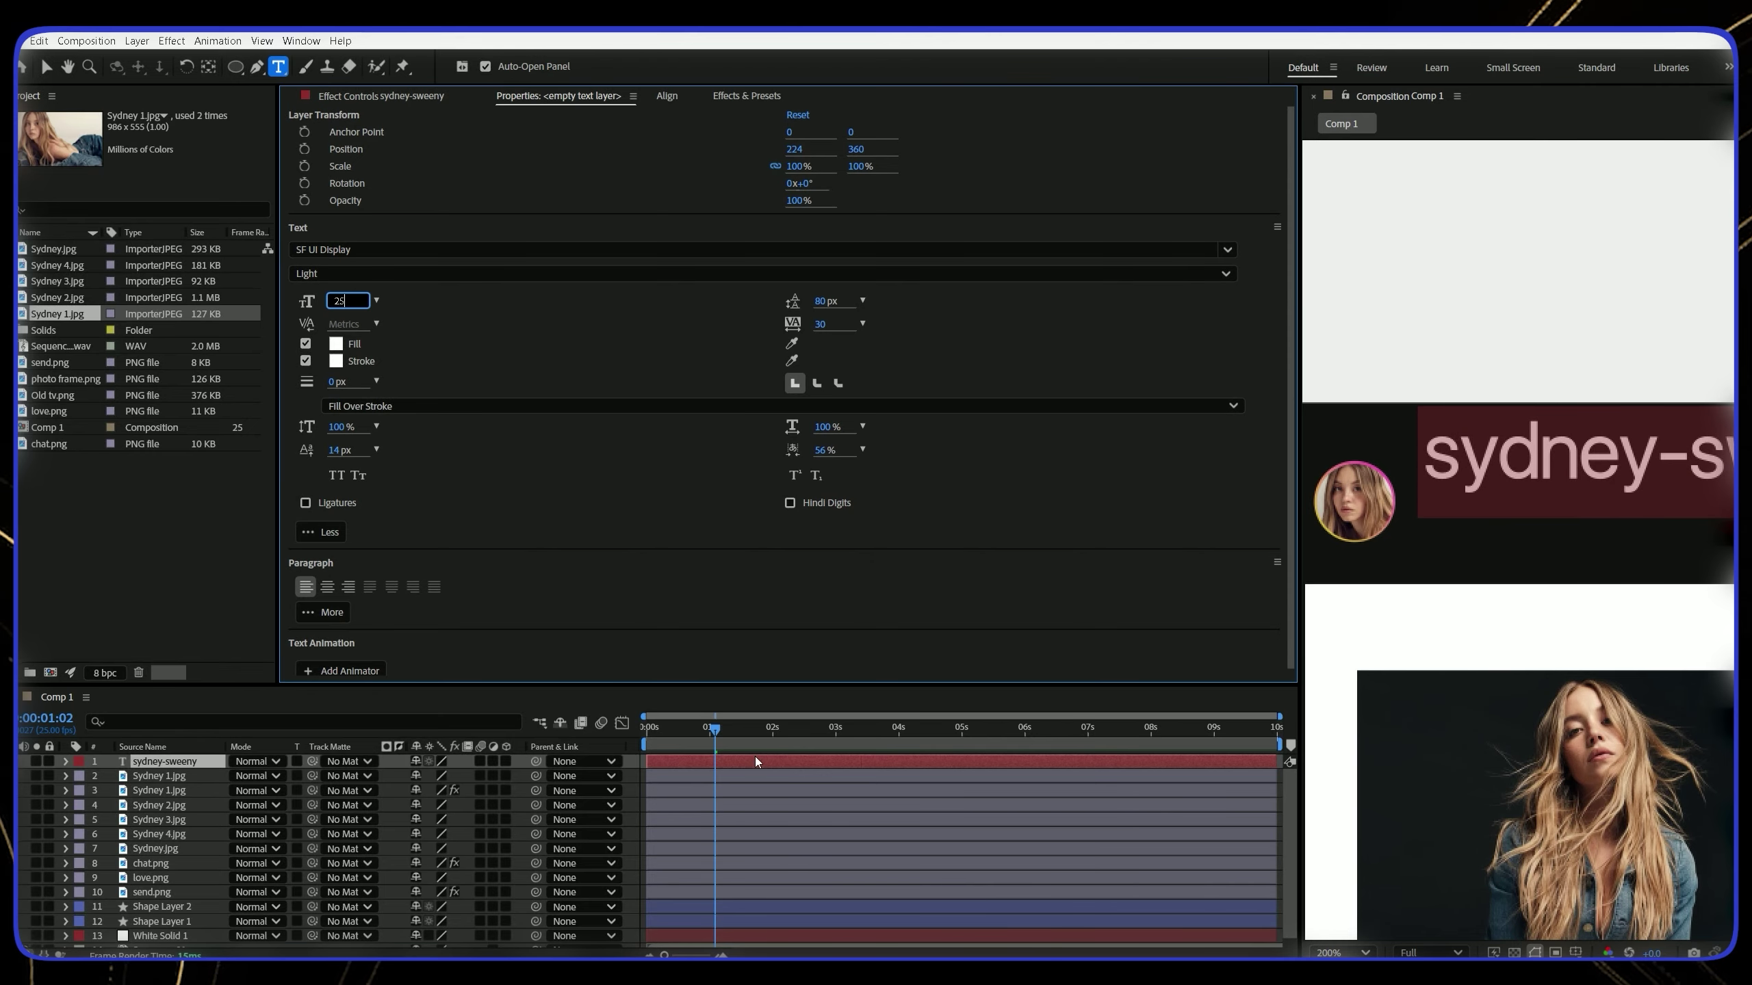
text(25)
key(Return)
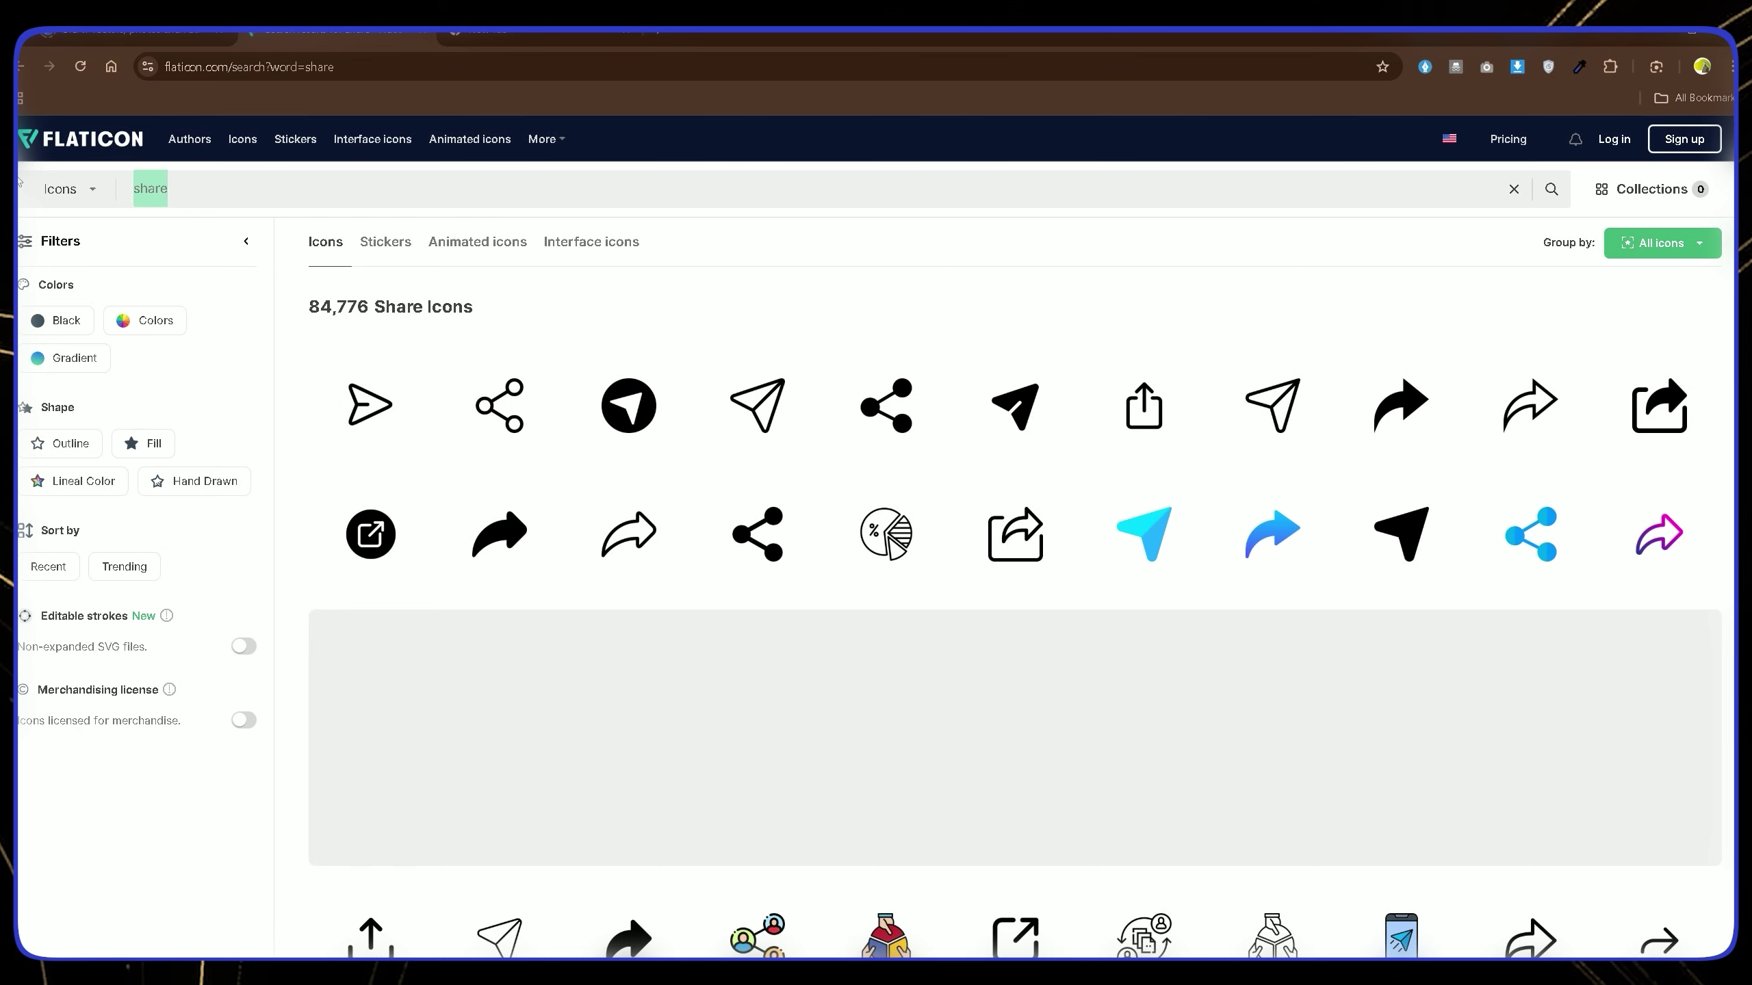
Search Flaticon for "blue tik" and get a blue check badge icon as a PNG
text(bl)
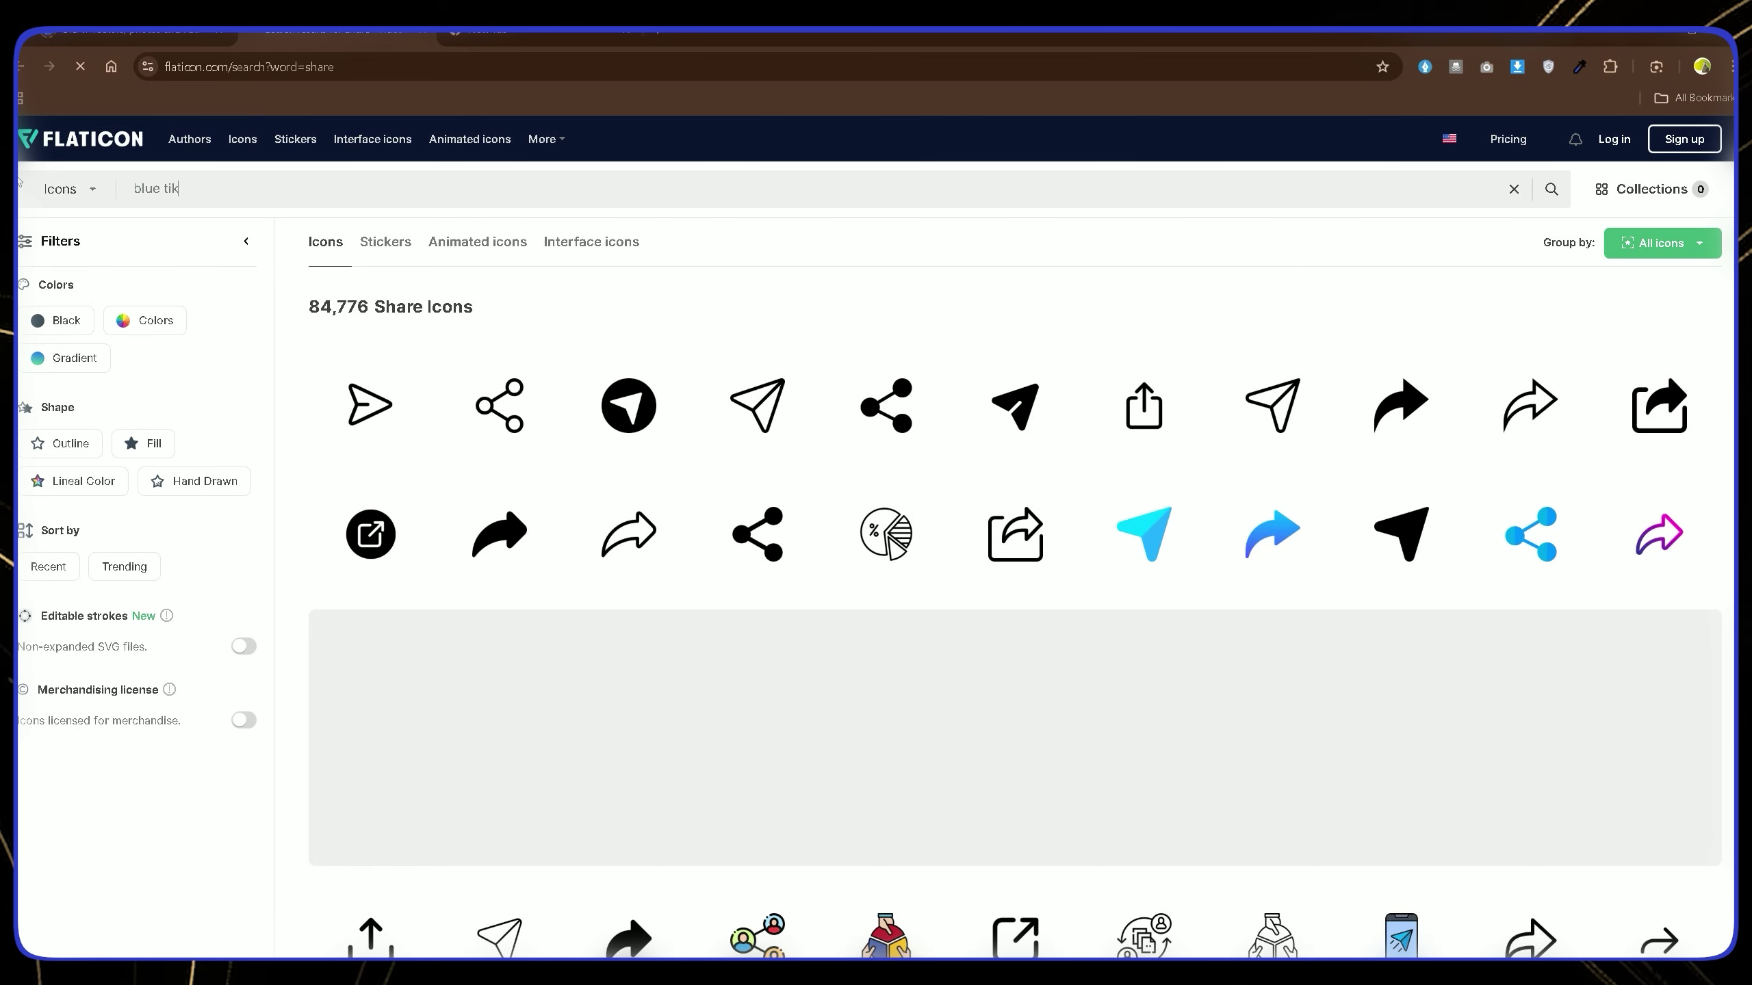
text(ue tik)
key(Return)
click(539, 426)
click(497, 527)
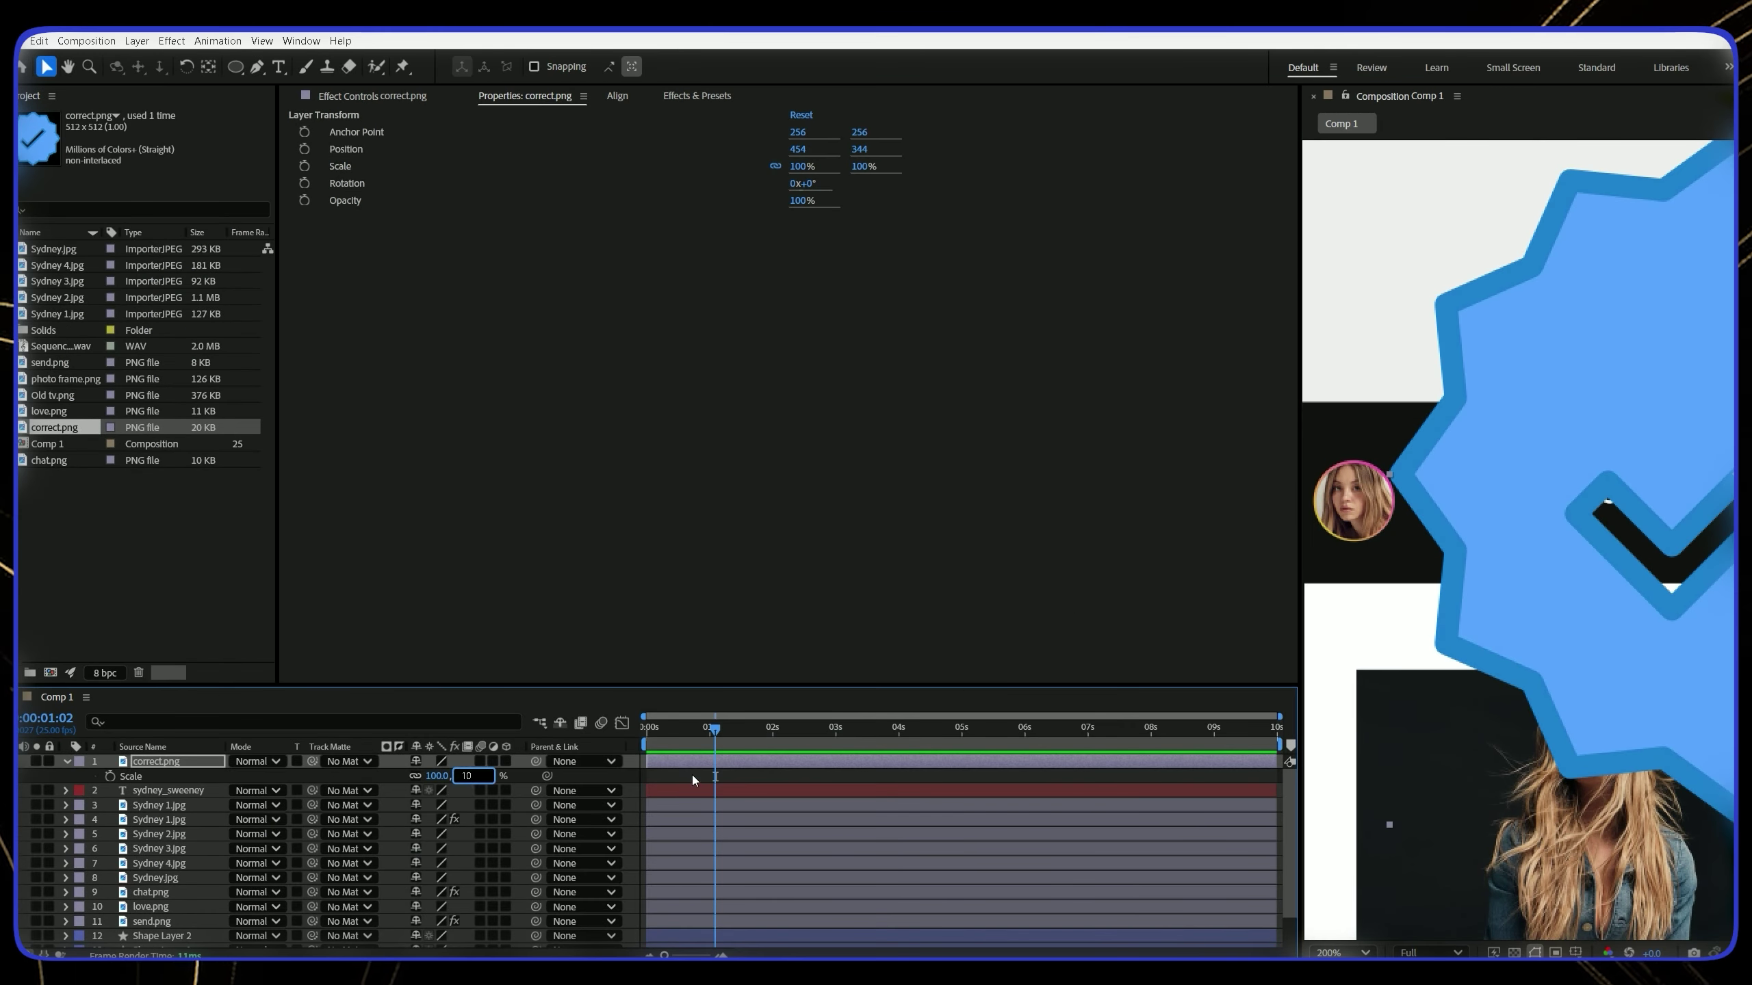
Place the correct.png badge just after the header username and set its scale to 3%
key(Return)
drag(1565, 499, 1515, 546)
click(455, 776)
text(7)
key(Return)
click(450, 776)
text(4)
key(Return)
click(441, 775)
text(3)
key(Return)
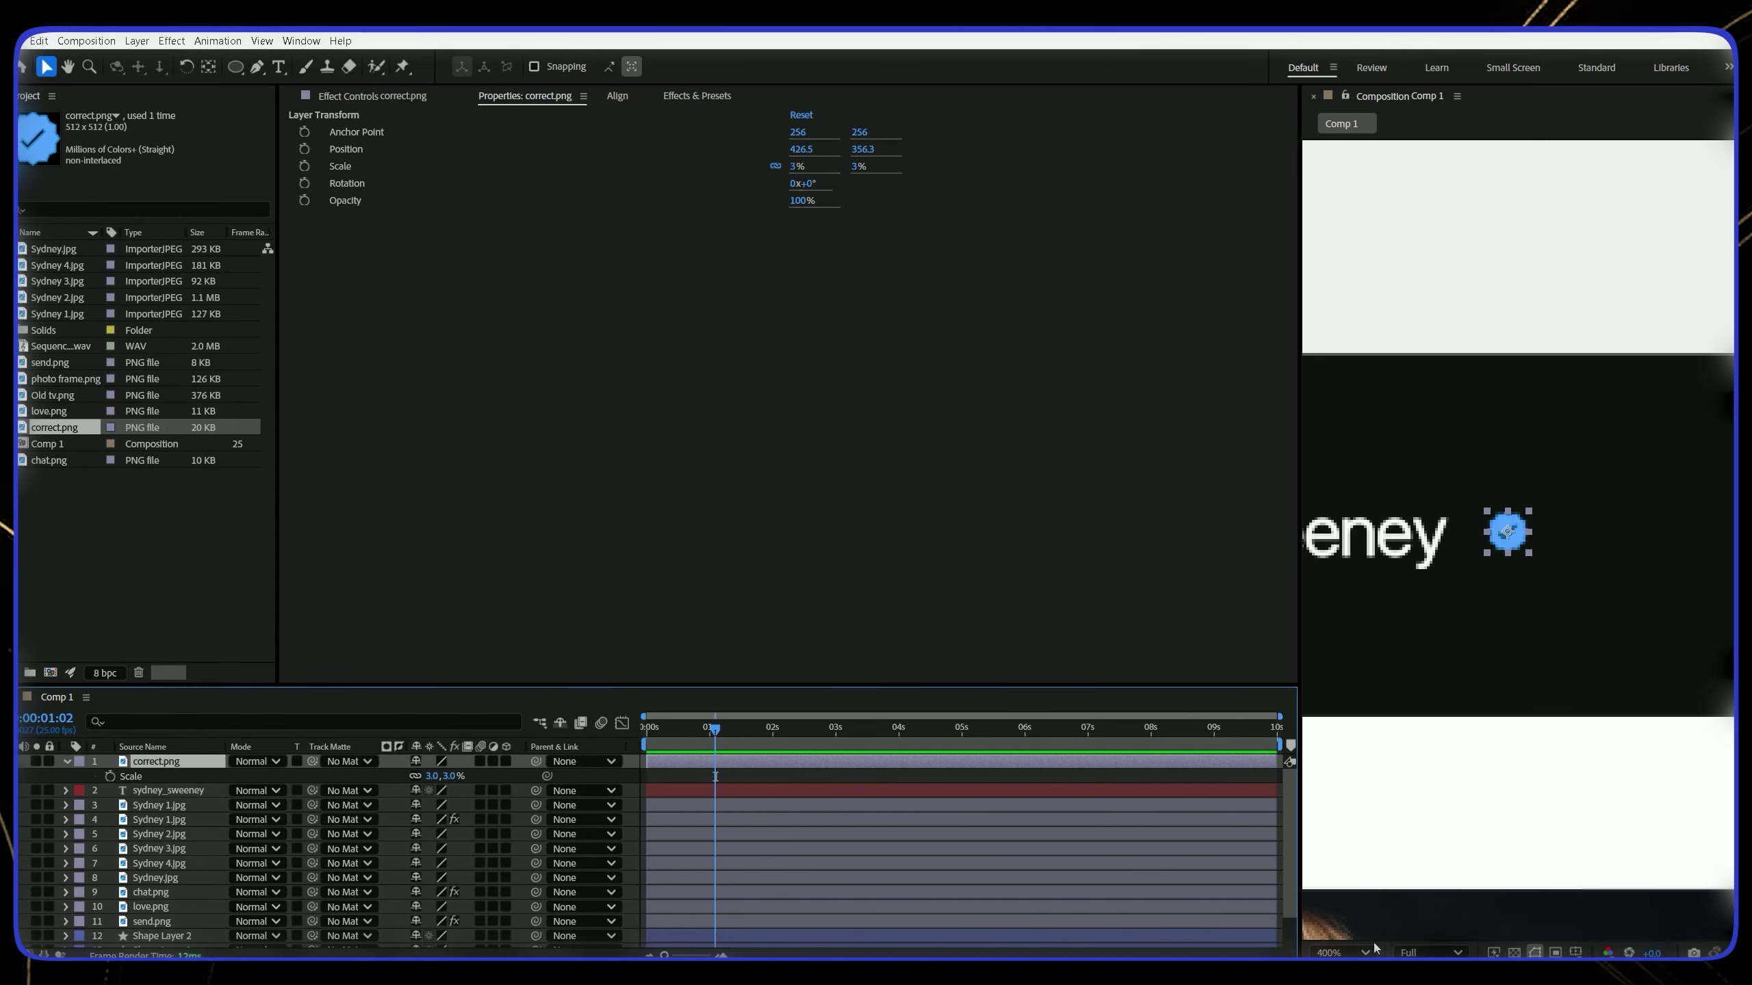
click(889, 774)
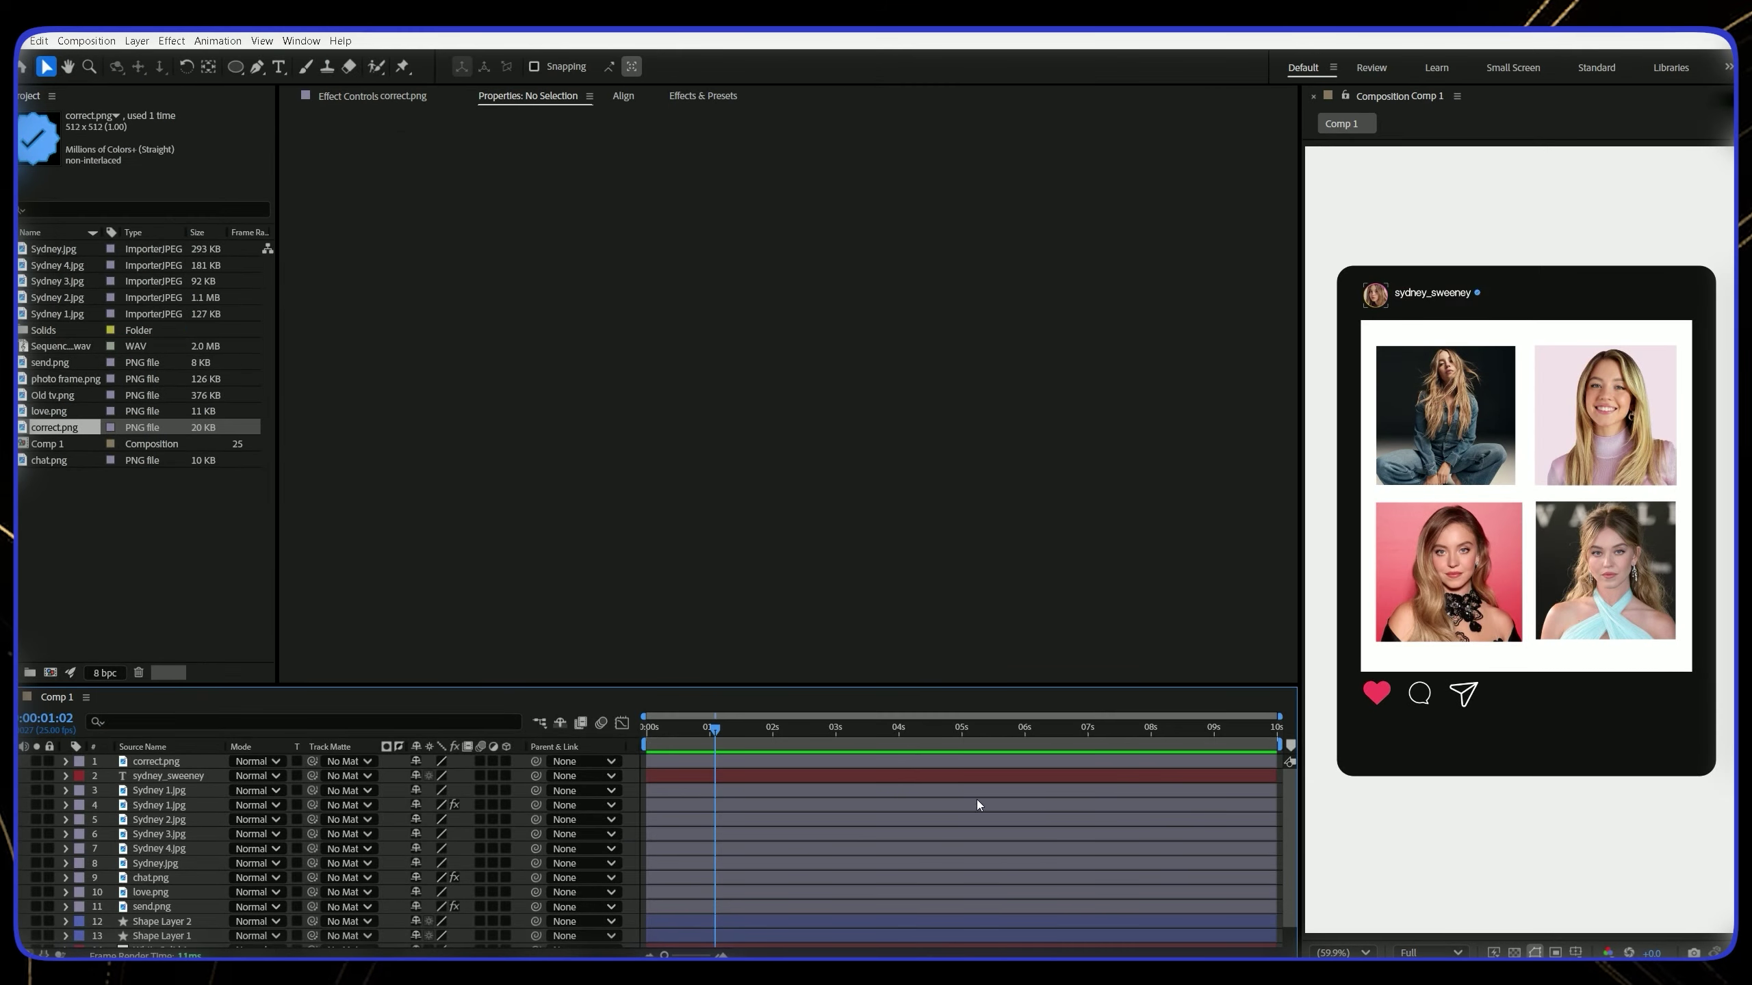
Duplicate the username text and badge and place the copies below the heart, chat and send icons
click(977, 800)
ctrl+click(921, 764)
drag(182, 794, 180, 774)
click(1455, 291)
drag(1459, 295, 1434, 718)
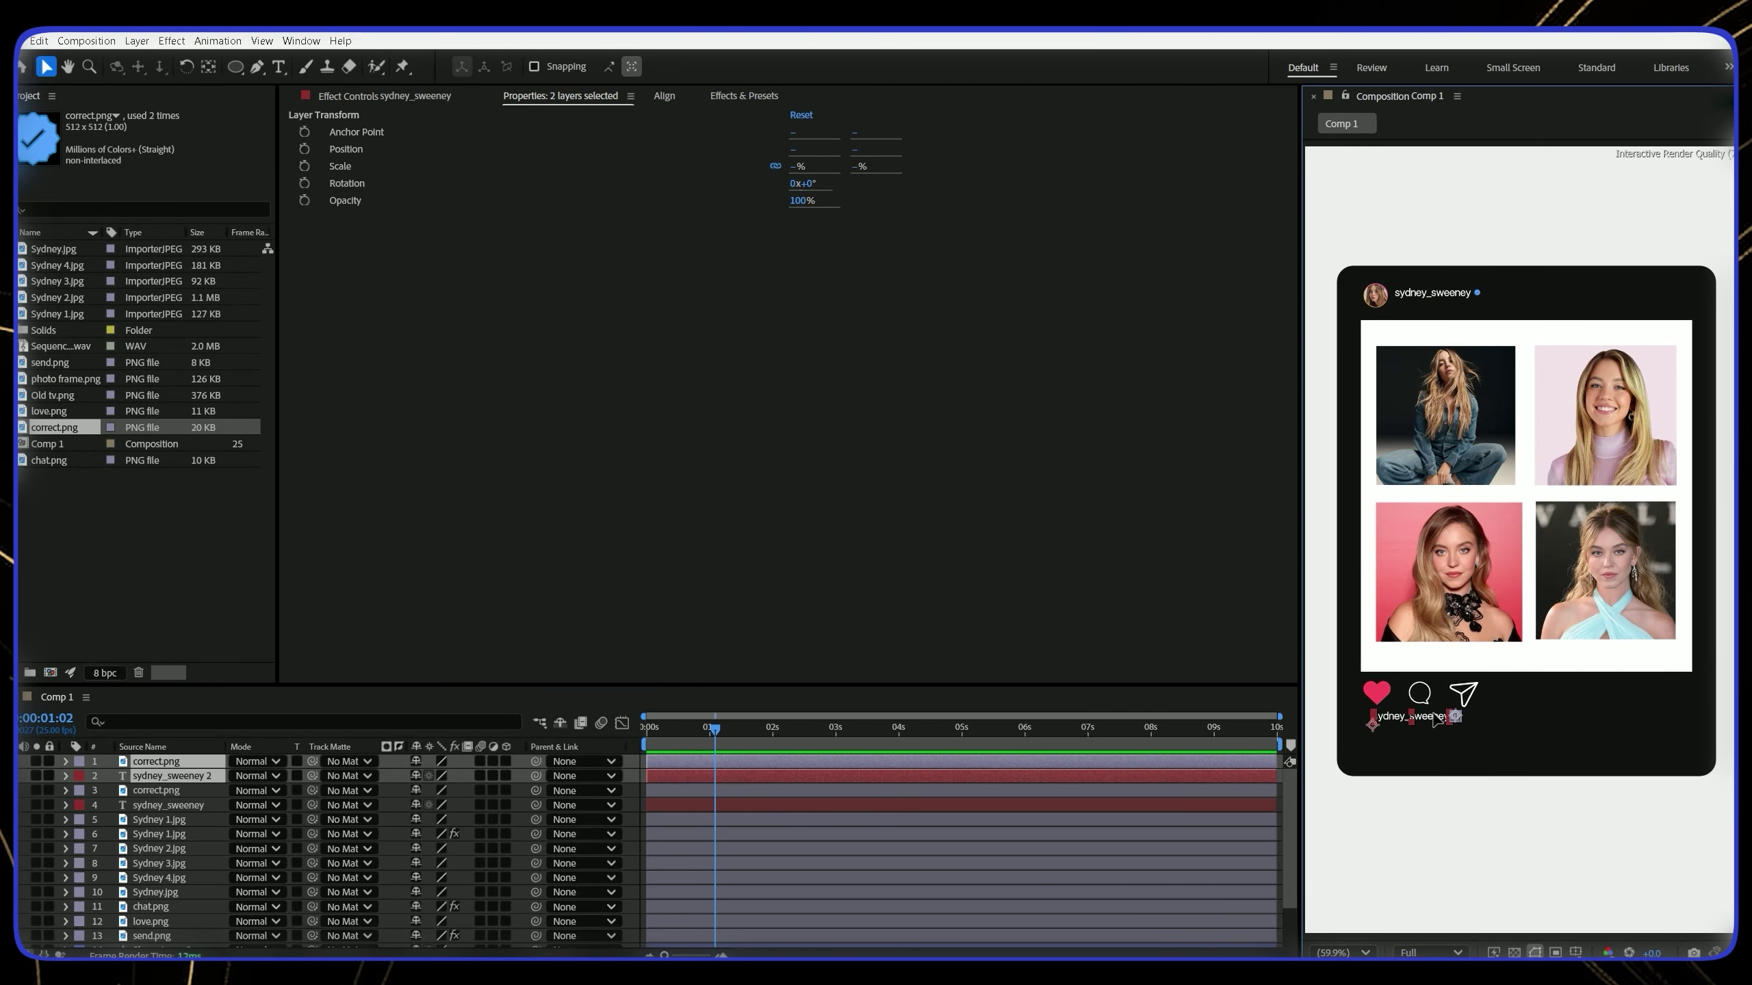
scroll(1434, 718, up, 4)
drag(1638, 502, 1614, 502)
key(space)
drag(1662, 599, 1355, 677)
Duplicate the lower username text and move the copy horizontally past the blue badge
click(906, 778)
key(ctrl+d)
key(p)
drag(419, 790, 620, 794)
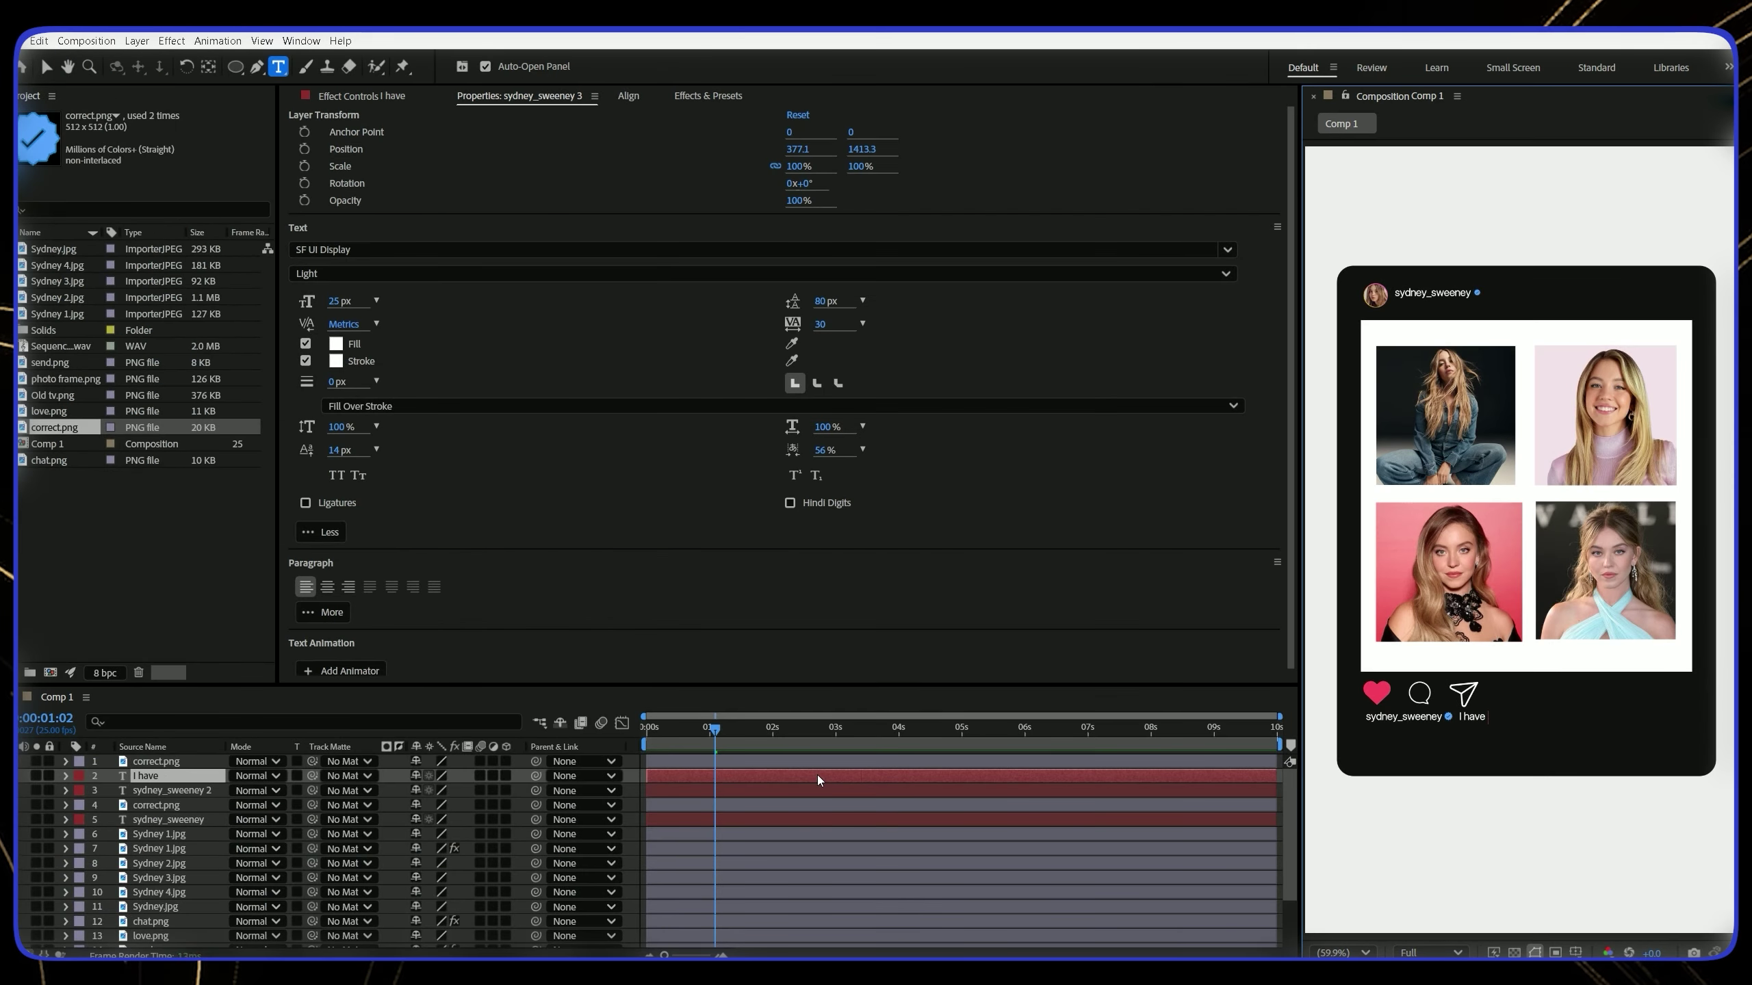
Change the copied text to "I have a great jeans... you can have too!" and set its font size to 28 px
text(great jeans... you can have too!)
click(790, 784)
click(336, 304)
text(28)
click(858, 773)
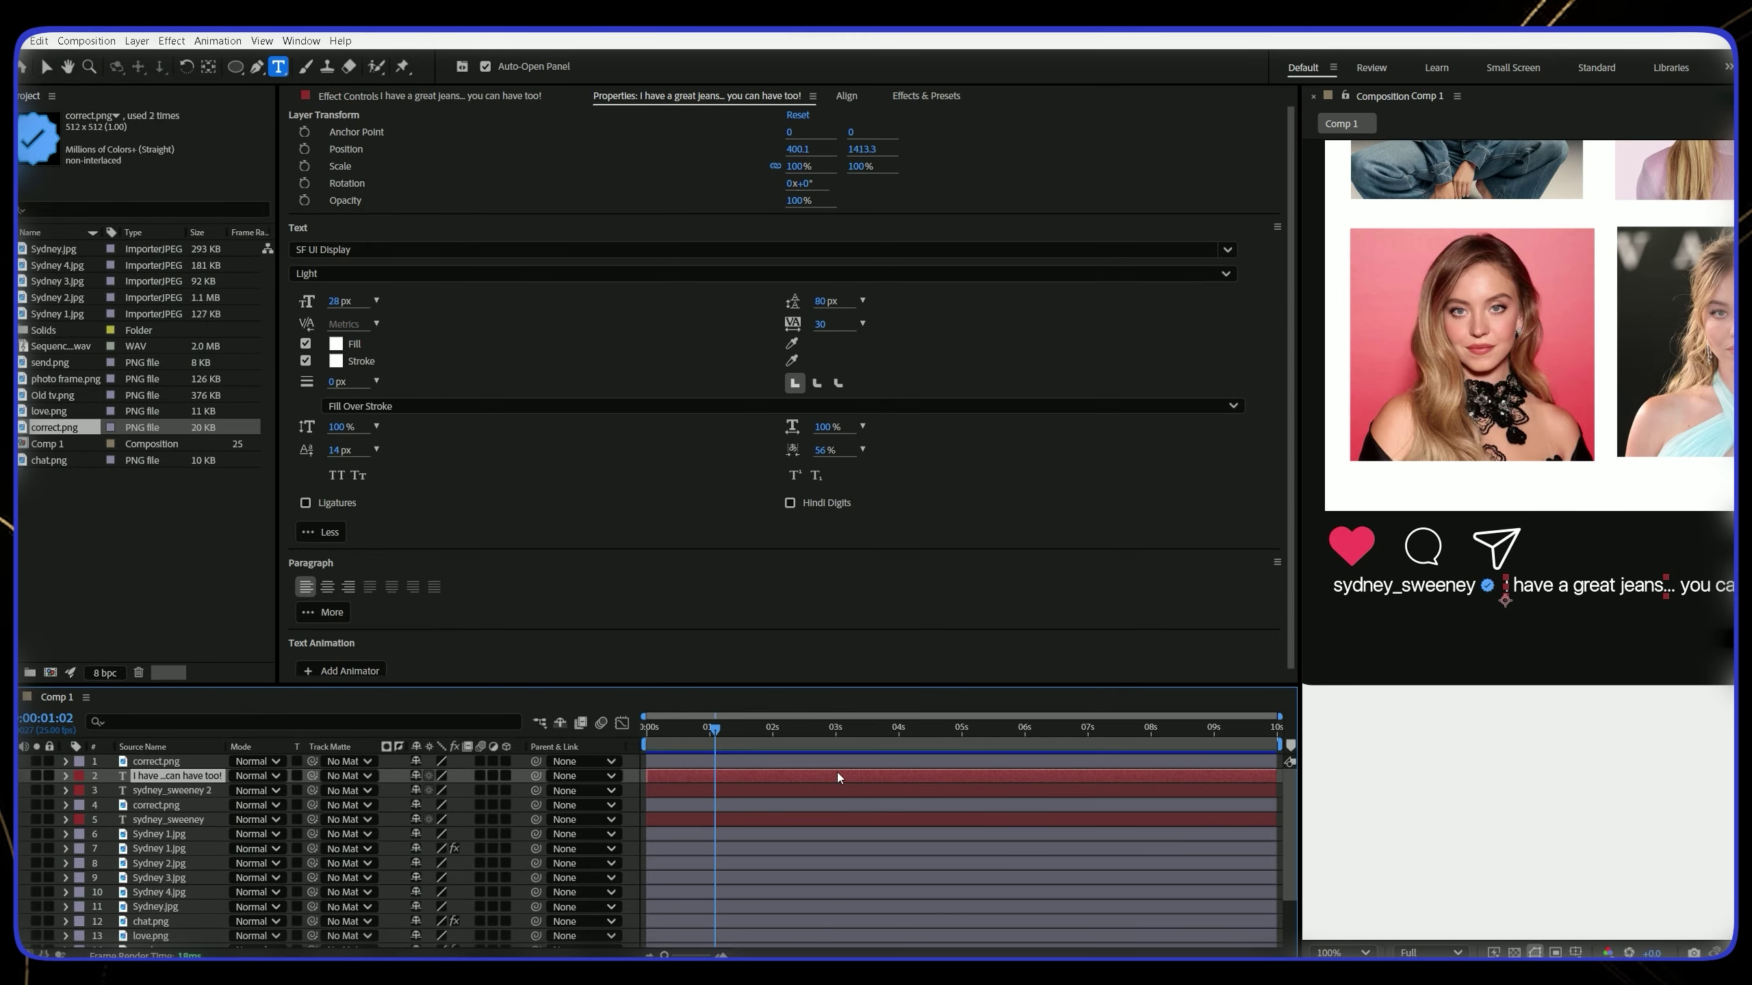
Duplicate the caption below the lower username, set its font style to Ultralight and change the text to "View all 100 comments"
key(ctrl+d)
key(v)
drag(1587, 587, 1417, 620)
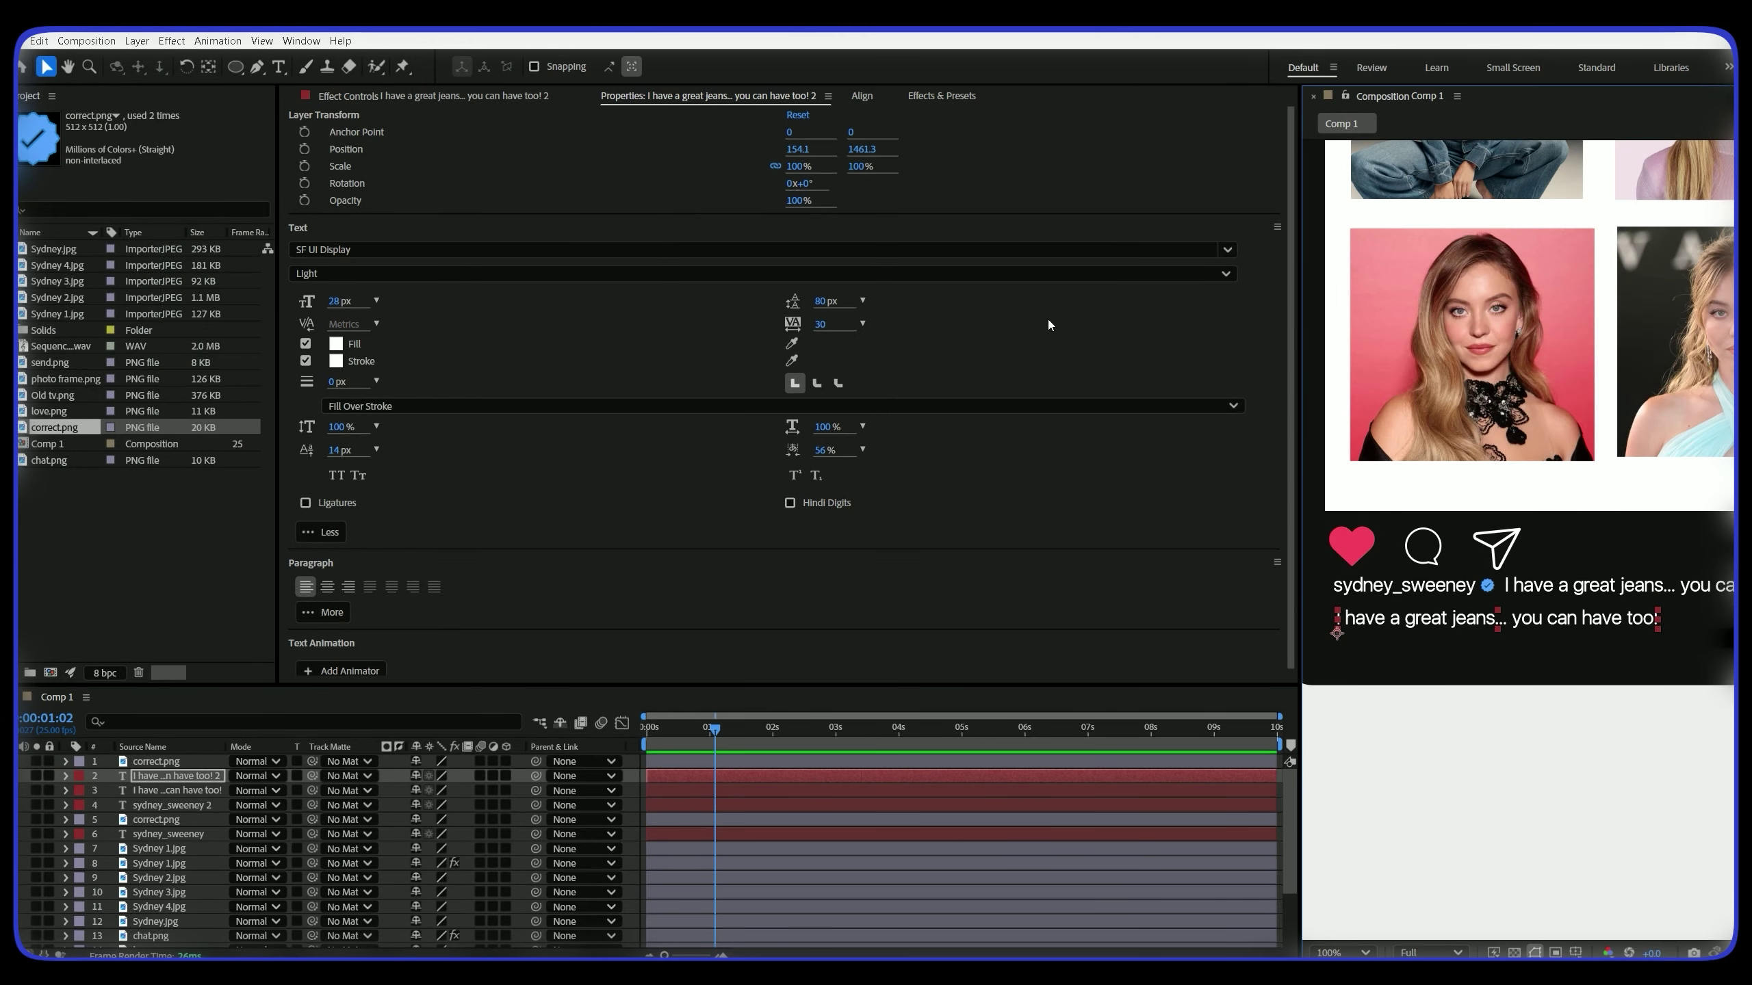
click(759, 273)
click(758, 297)
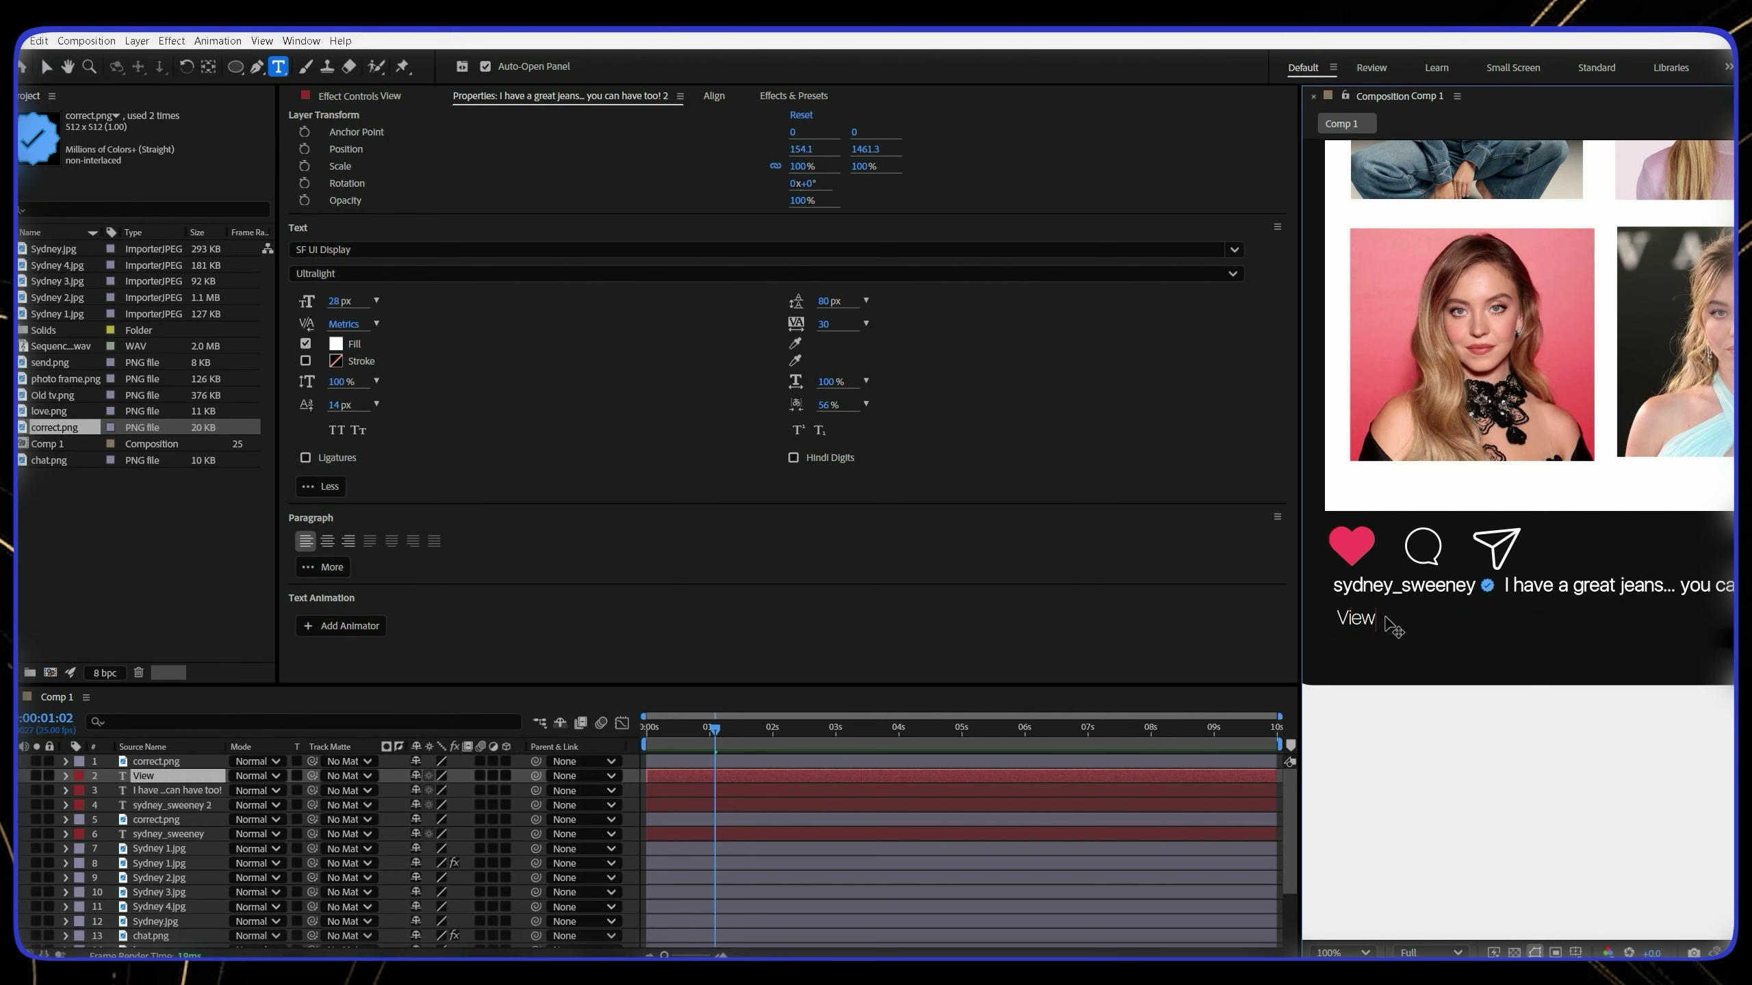
text(all 100 comments)
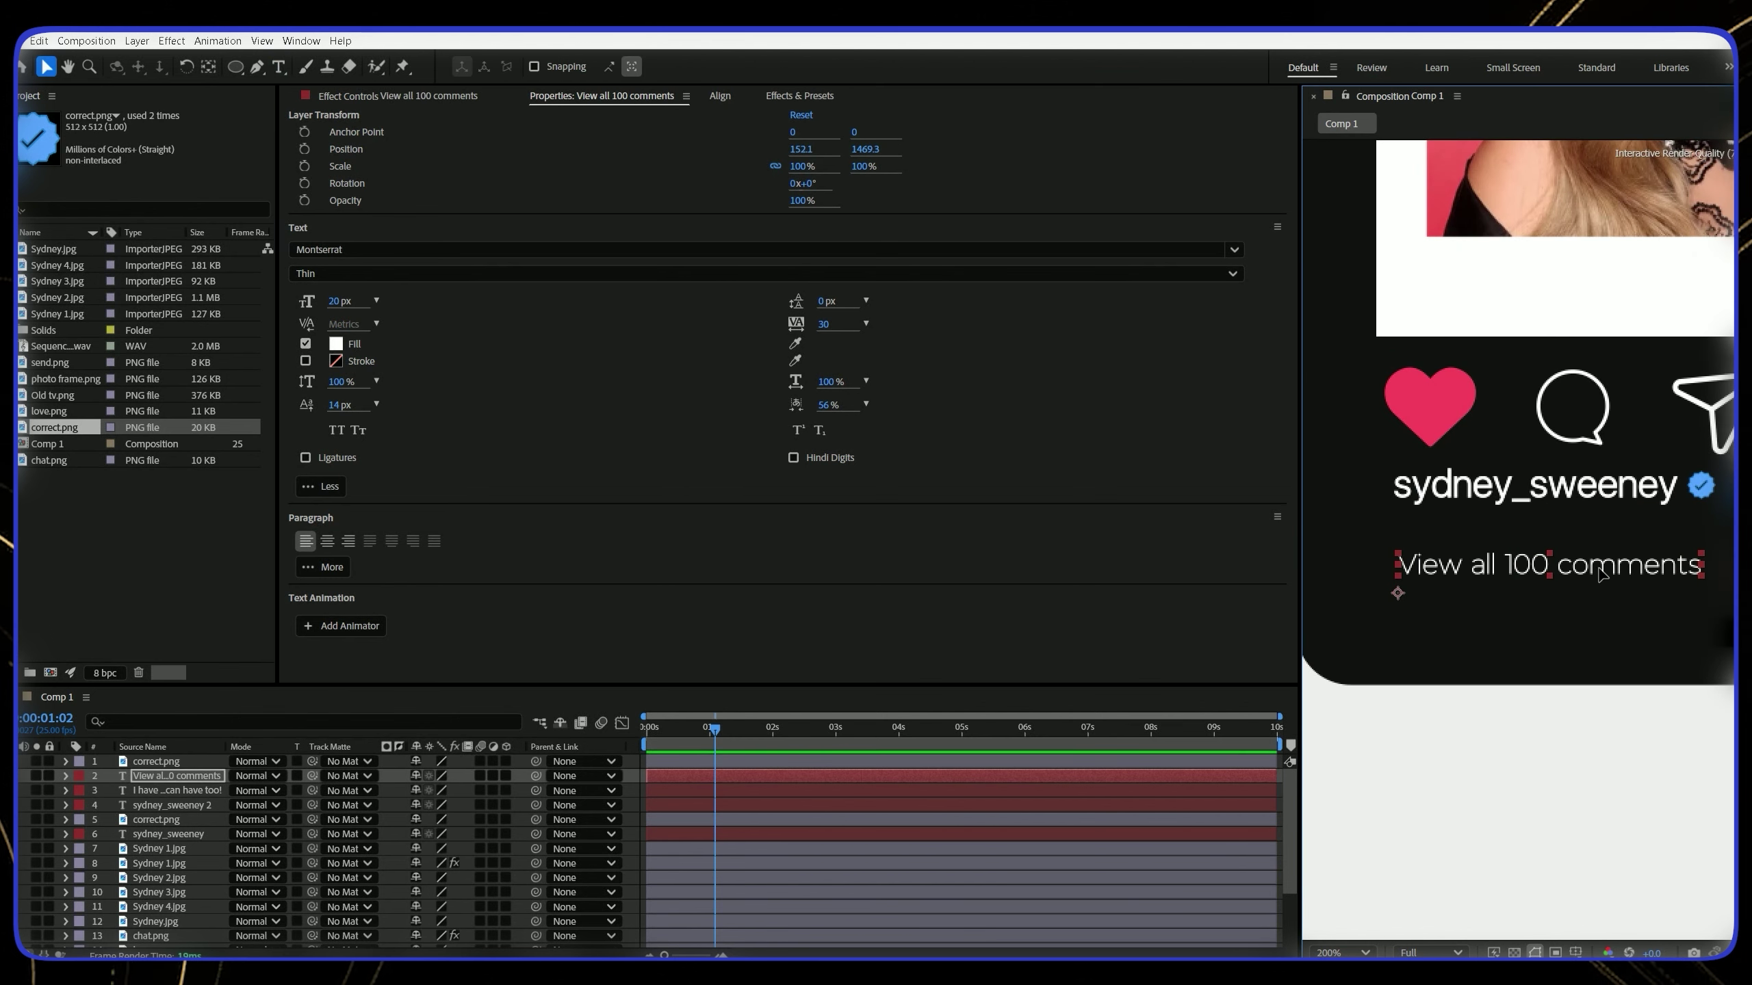
Set the fill color of the "View all 100 comments" text to light grey
click(336, 343)
click(670, 447)
click(1046, 393)
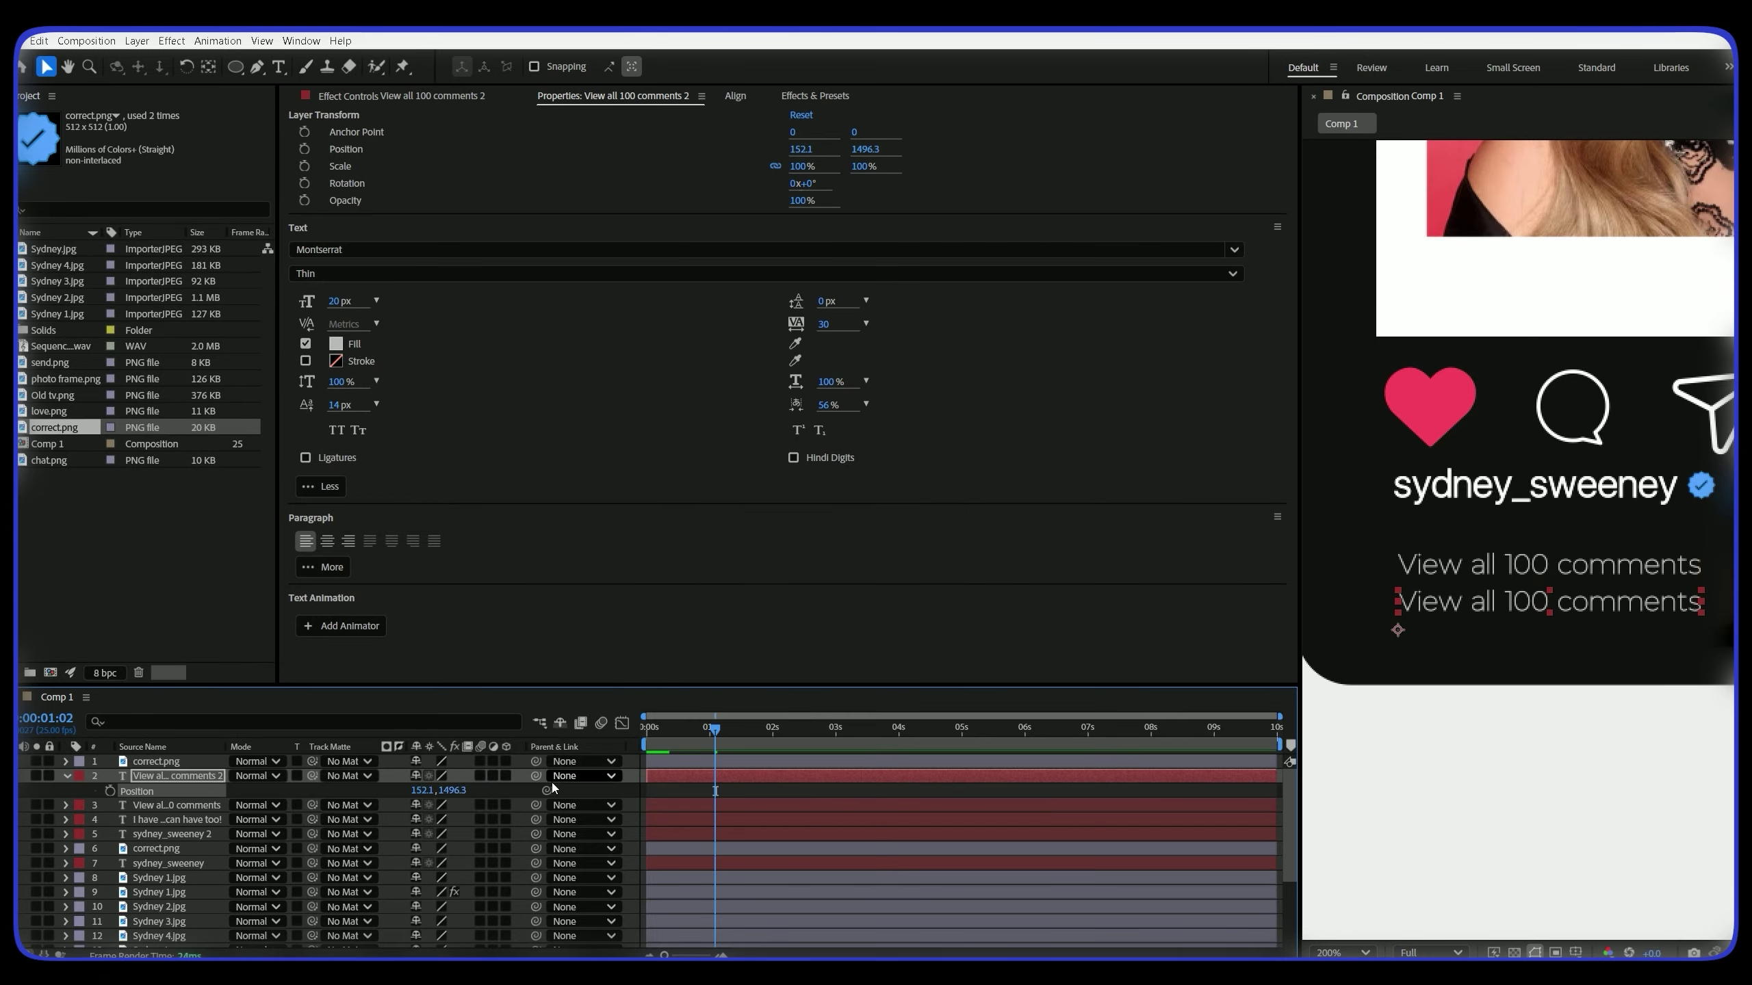
Change the duplicated comments line at Y 1496.3 to "Add a comment..."
text(Add a comment...)
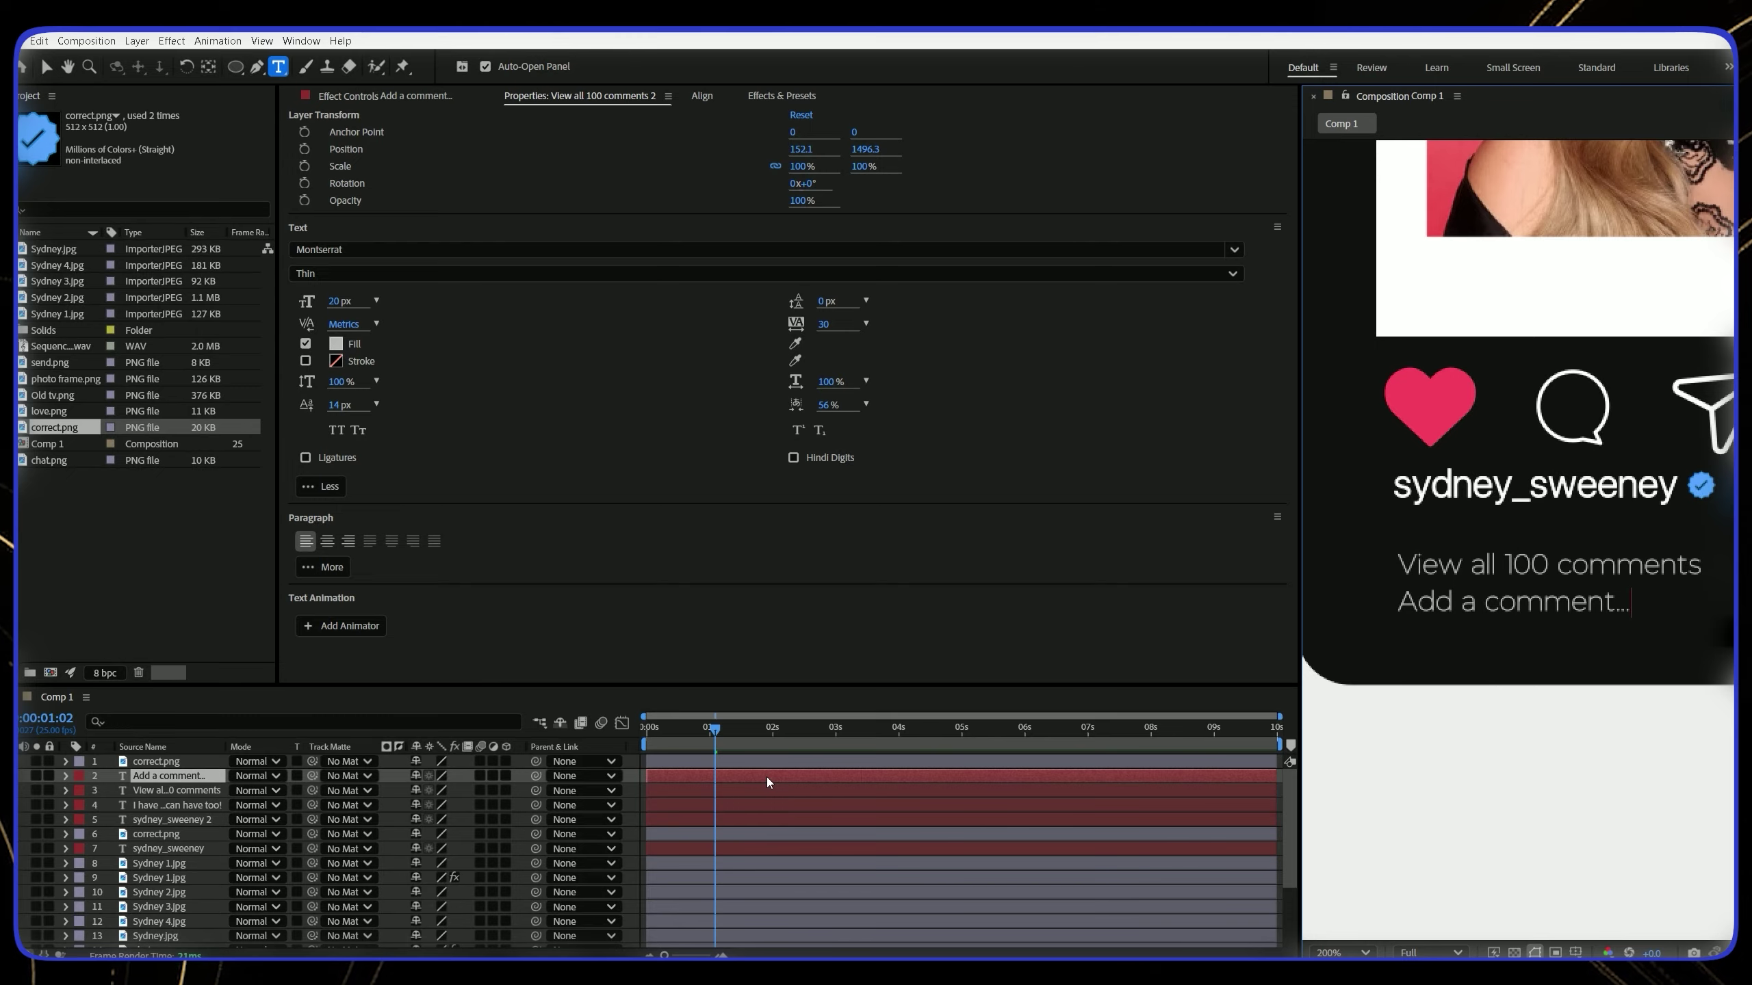
key(Escape)
key(p)
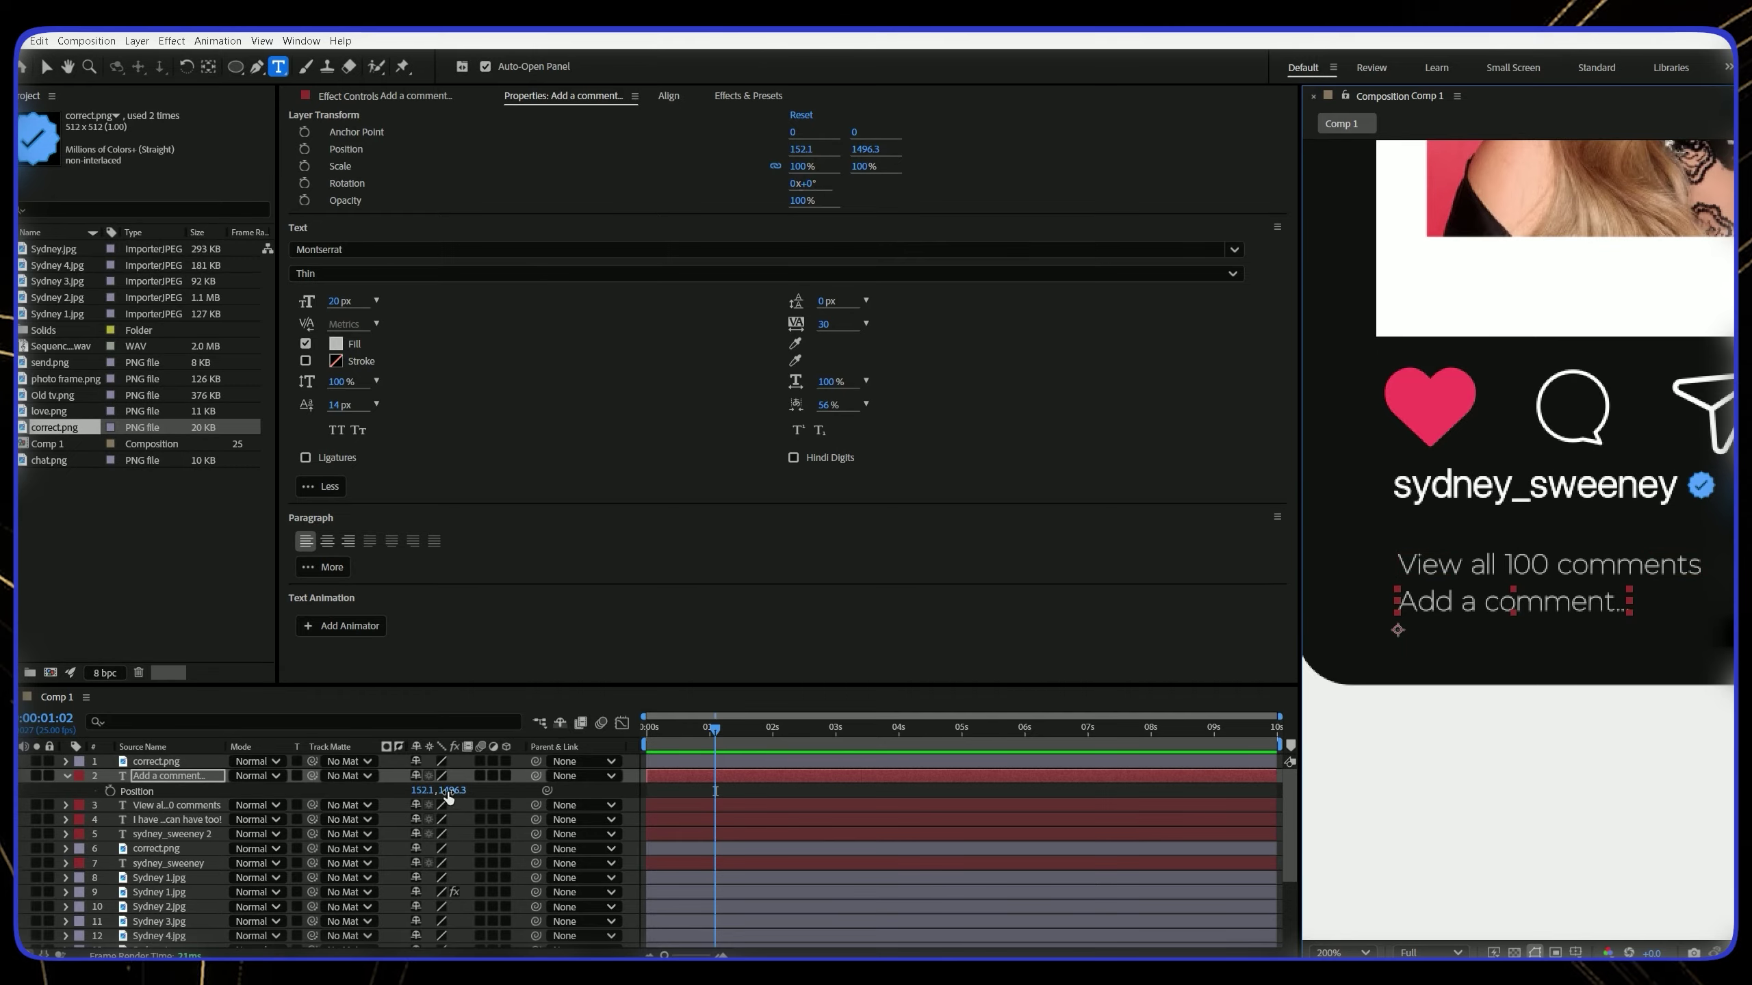
click(1341, 953)
click(1353, 619)
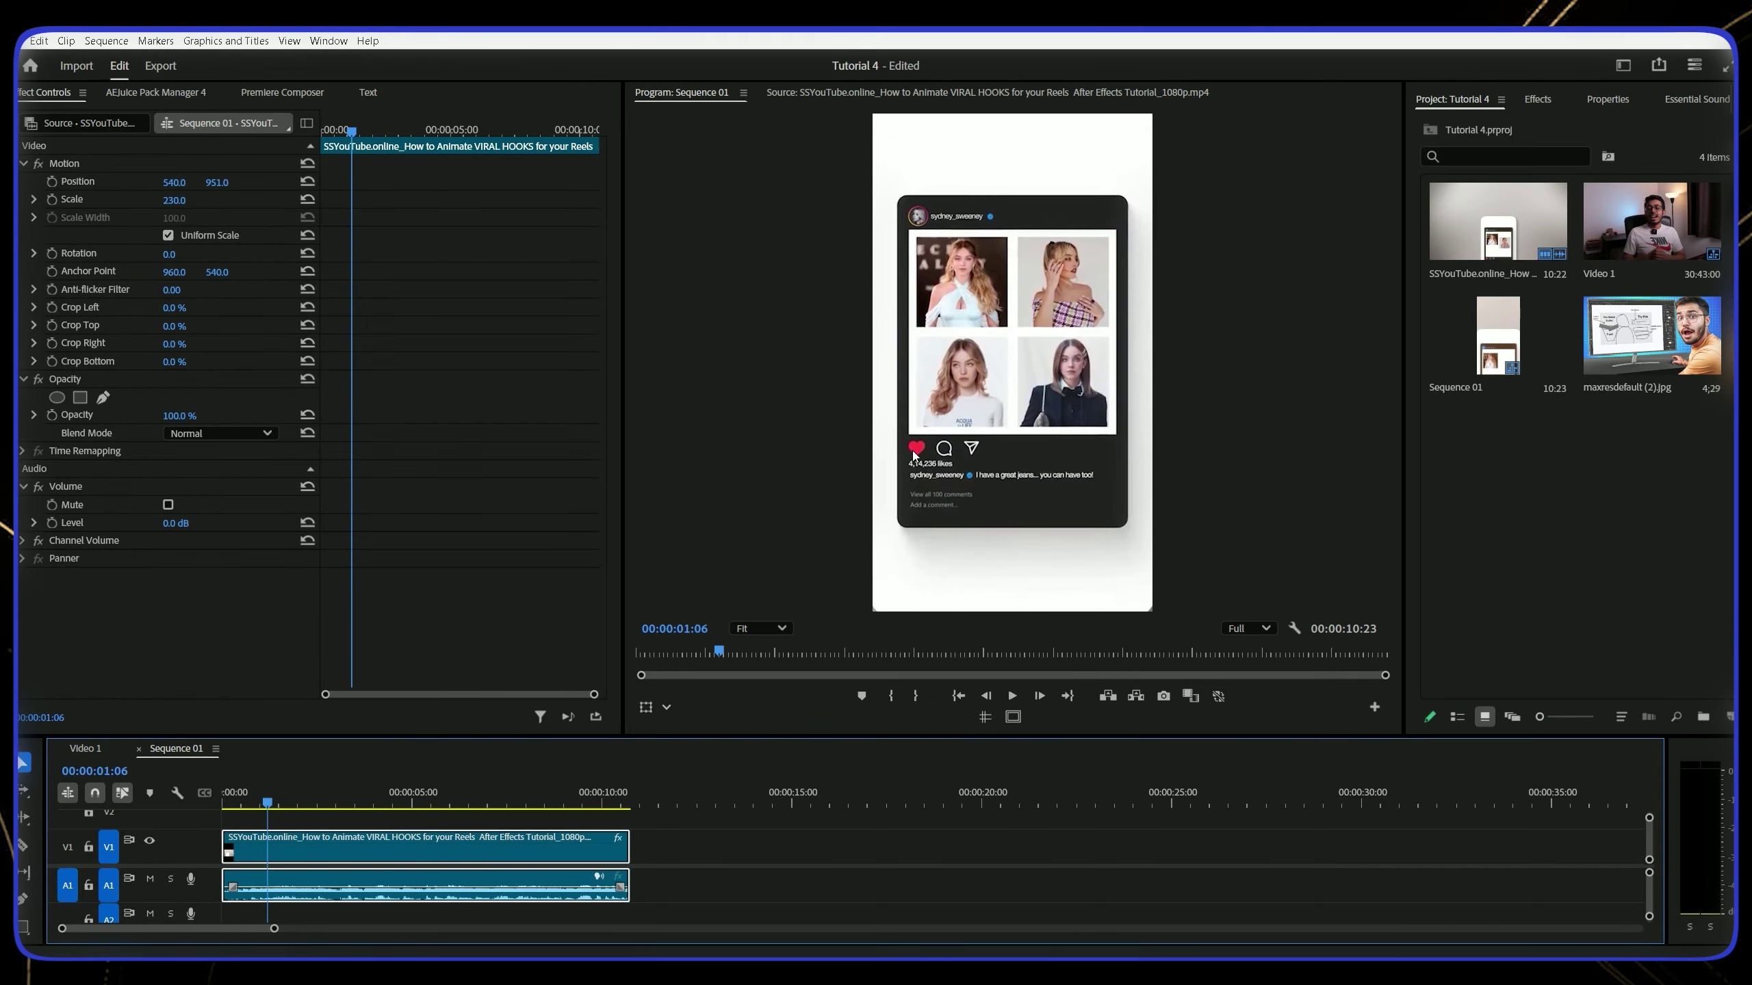
Examine the reference post's likes and caption area in Premiere Pro near 00:00:00:24
scroll(913, 456, up, 3)
click(243, 803)
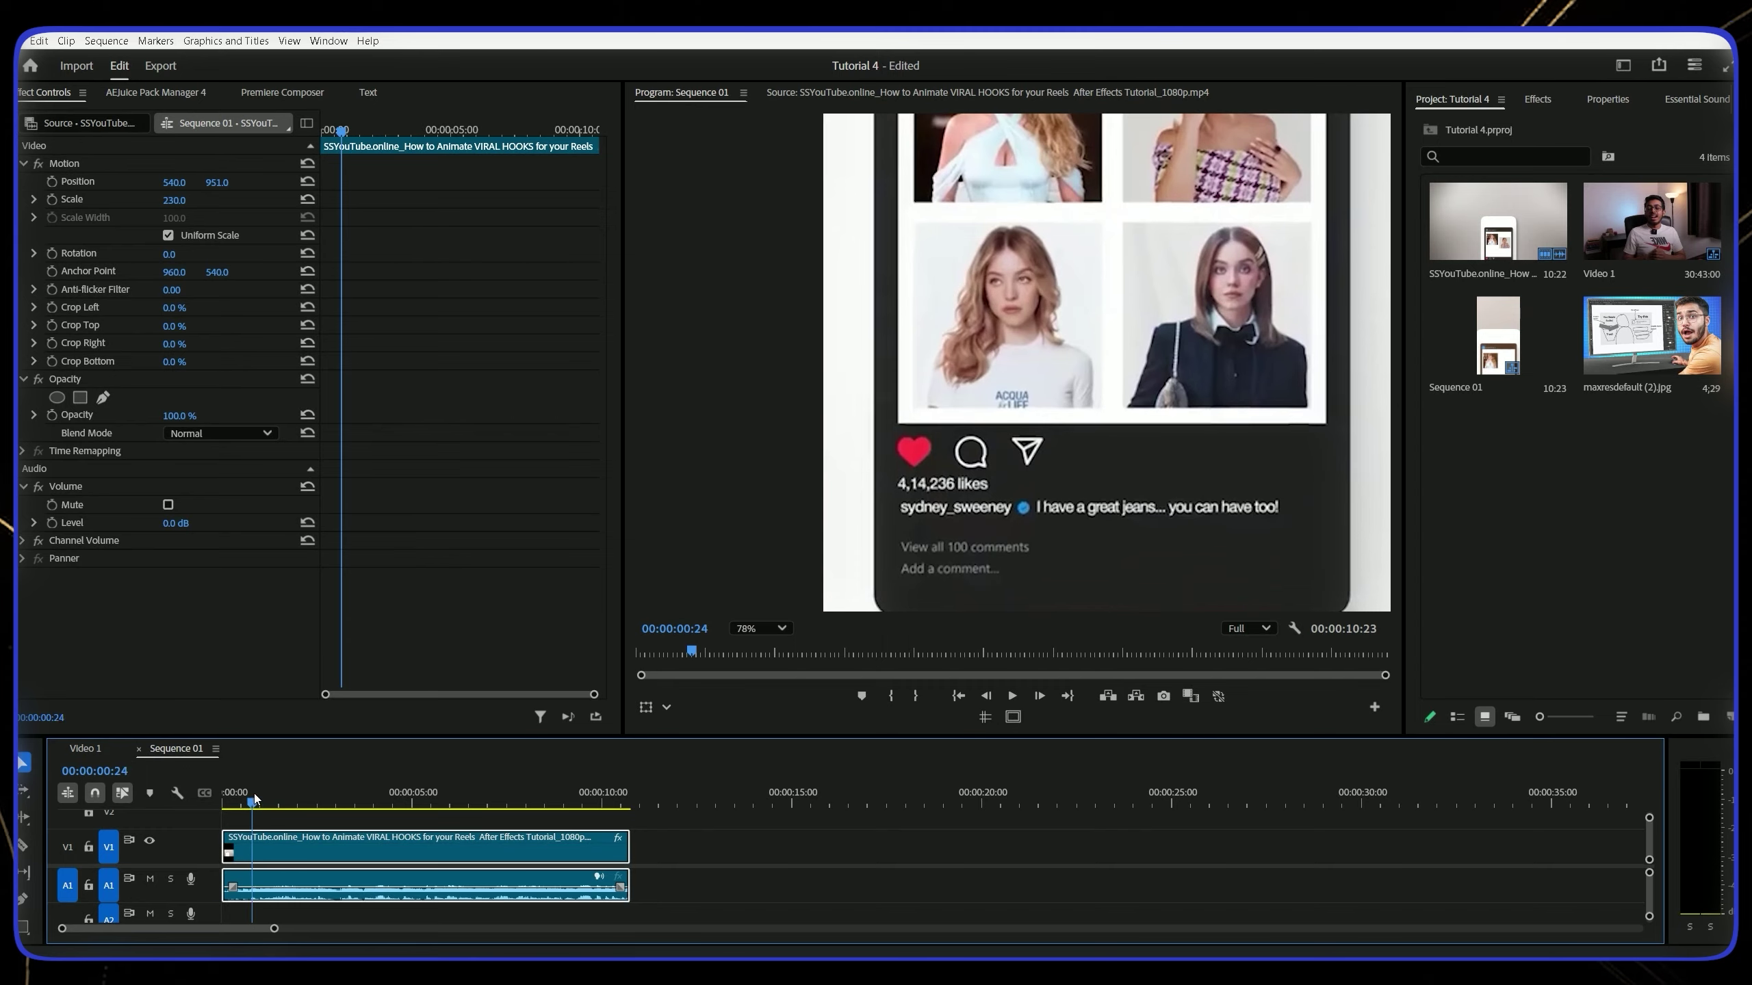
Play the reference clip around 00:00:00:18 to examine how the likes counter runs up
key(space)
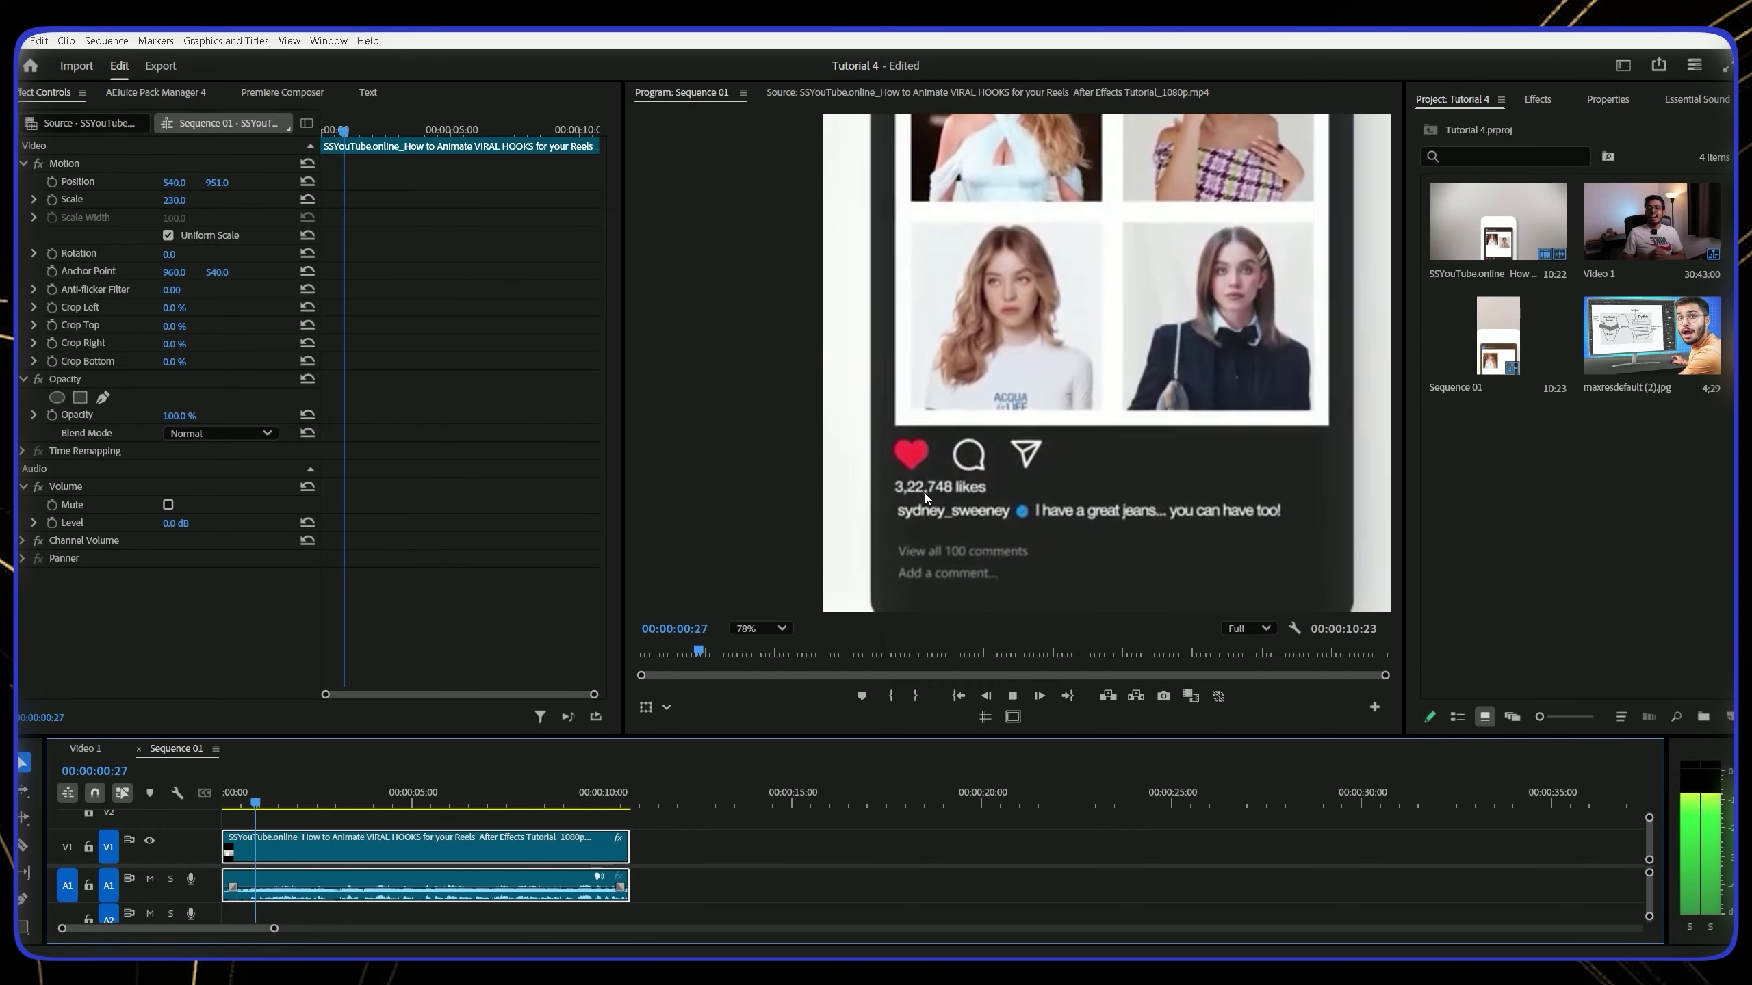
click(245, 801)
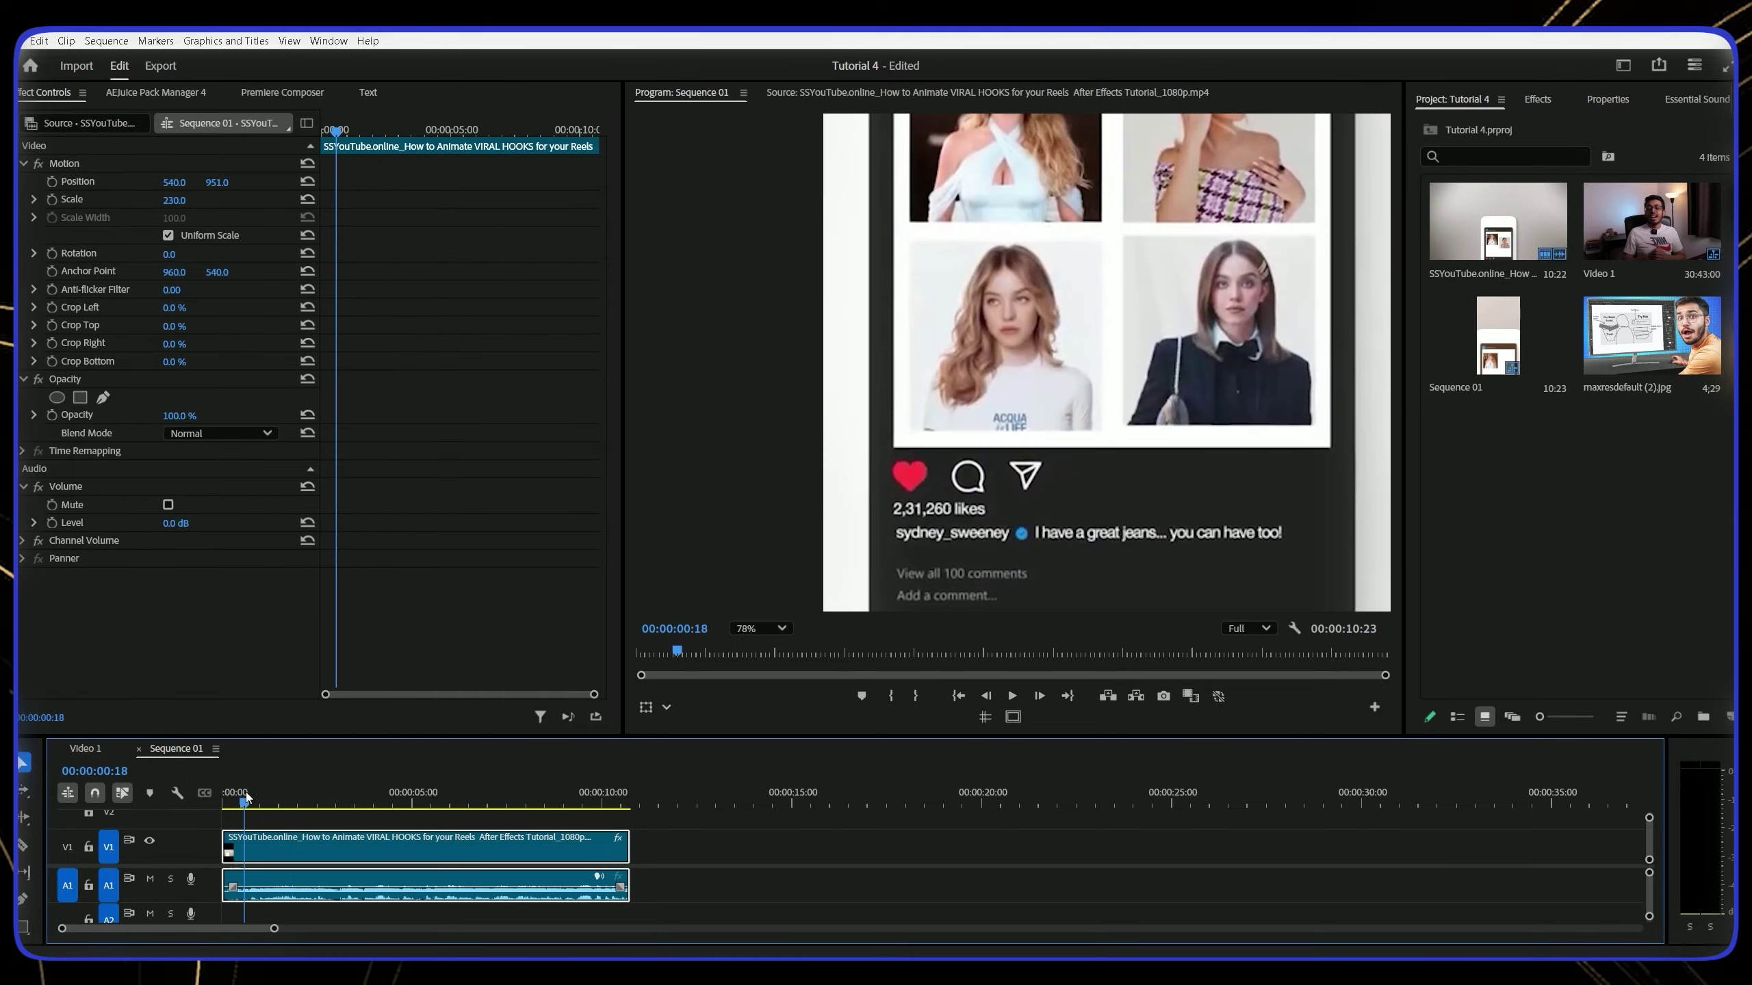
key(space)
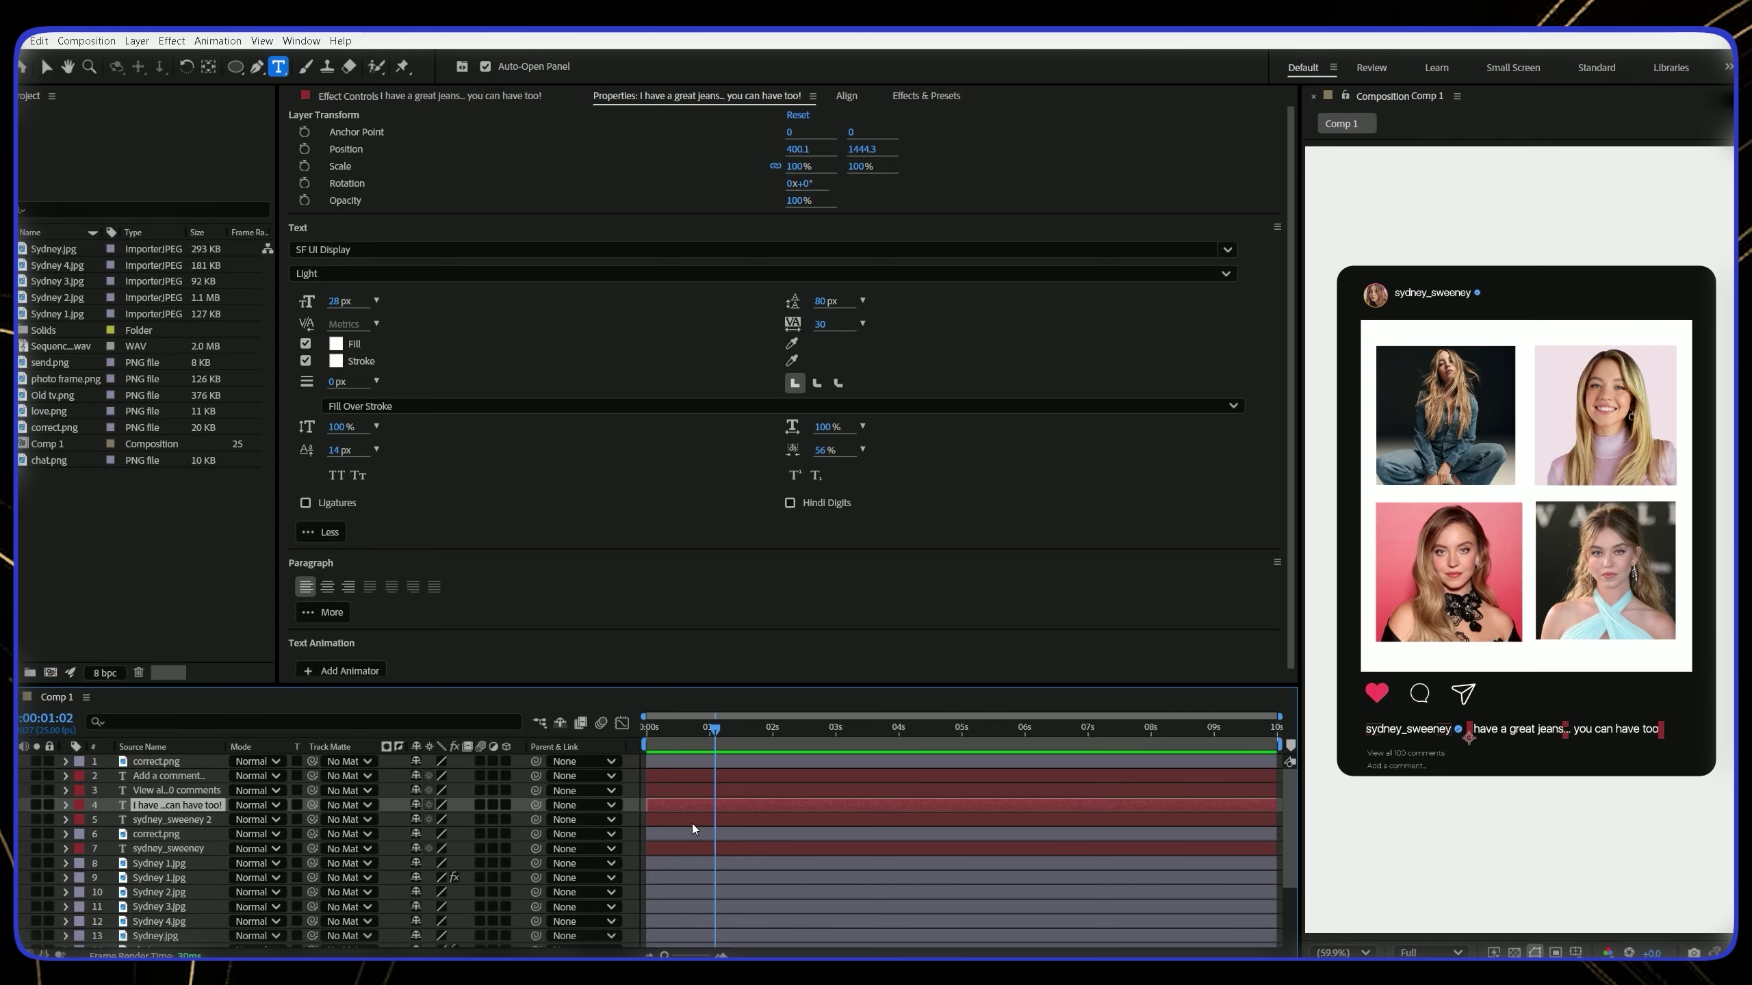
Add a "0 likes" text line between the heart icon and the lower username, positioned at 149.1, 1404.3
key(p)
drag(452, 776, 417, 776)
key(p)
double_click(676, 759)
text(0 likes)
key(Escape)
scroll(1396, 779, up, 1)
drag(1398, 776, 1493, 549)
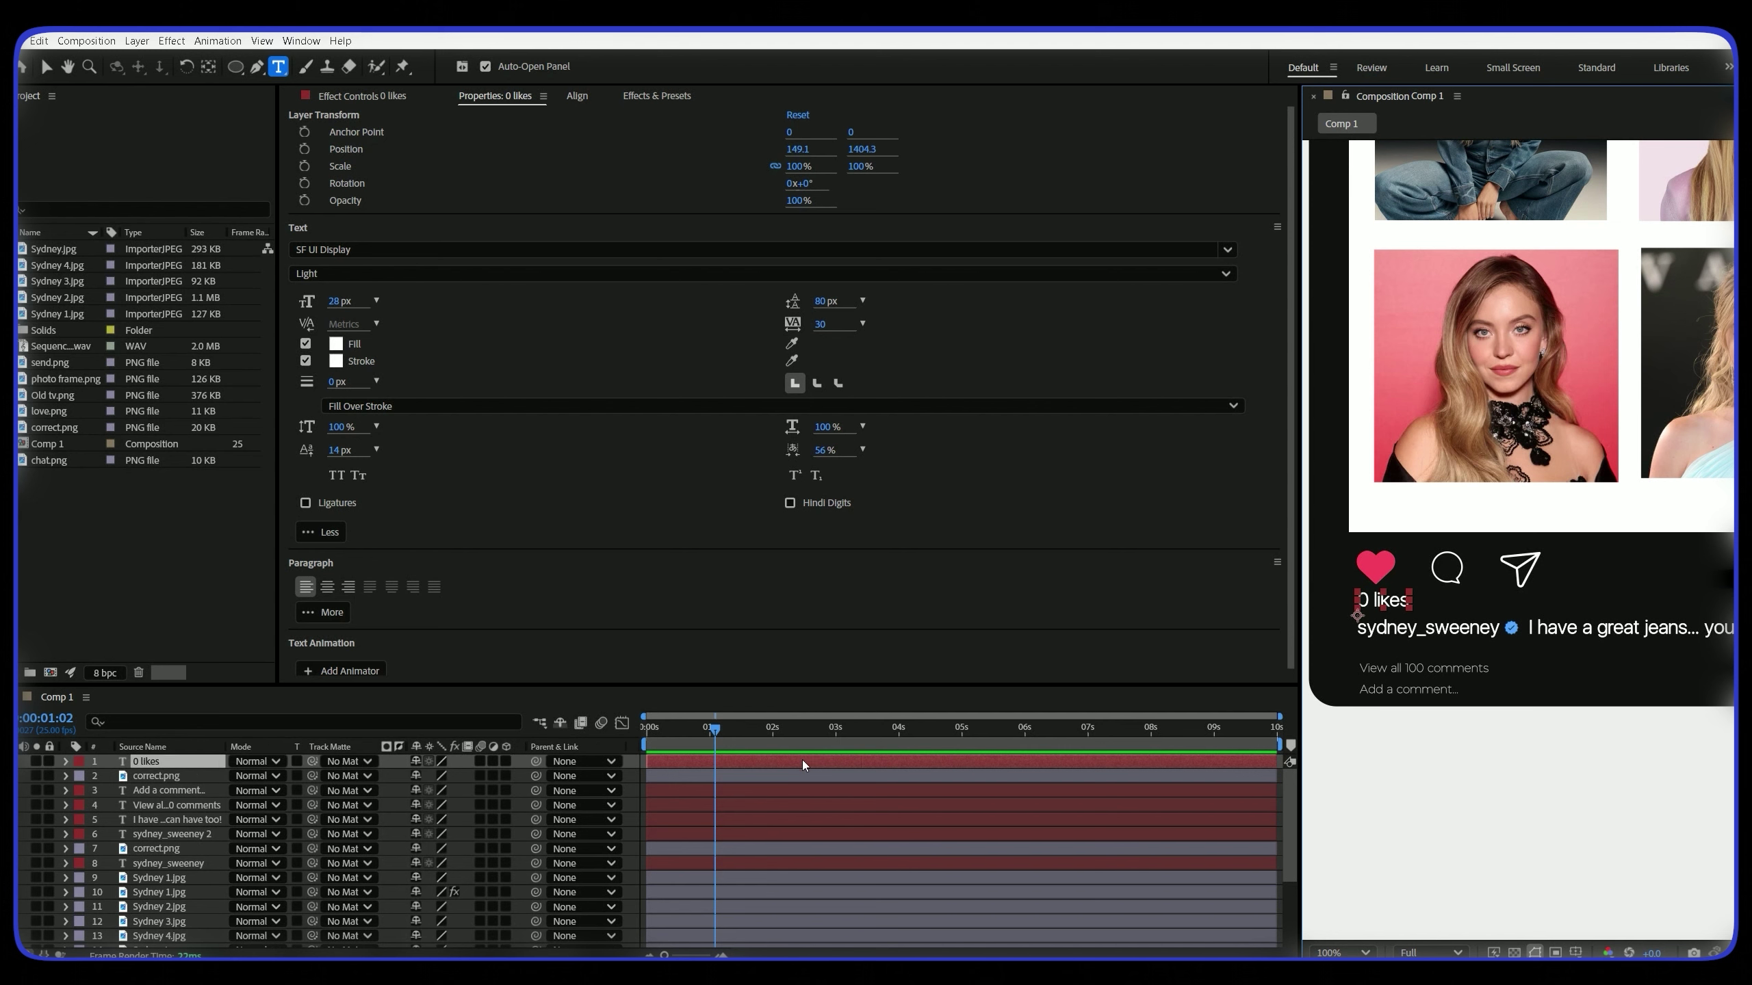
Add the pasted count-up expression to the "0 likes" source text, running from 0 to 100000 over 3 seconds with comma formatting
click(66, 761)
click(81, 775)
alt+click(109, 791)
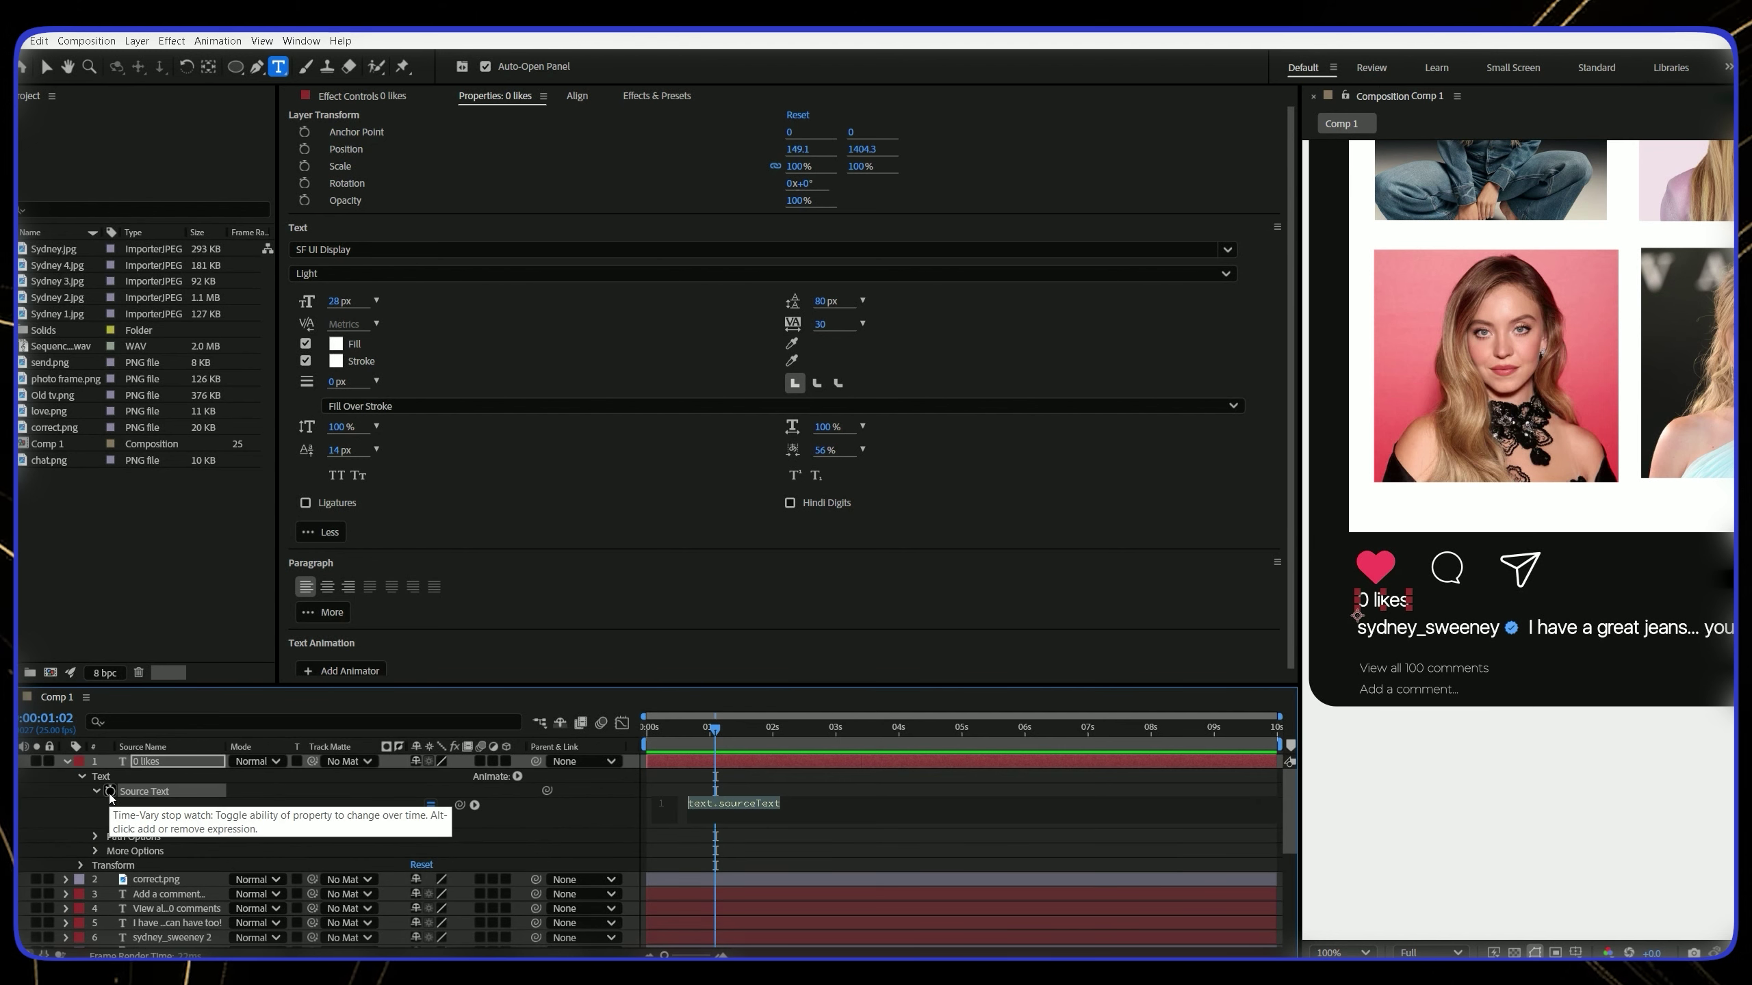
click(650, 813)
click(728, 809)
key(ctrl+v)
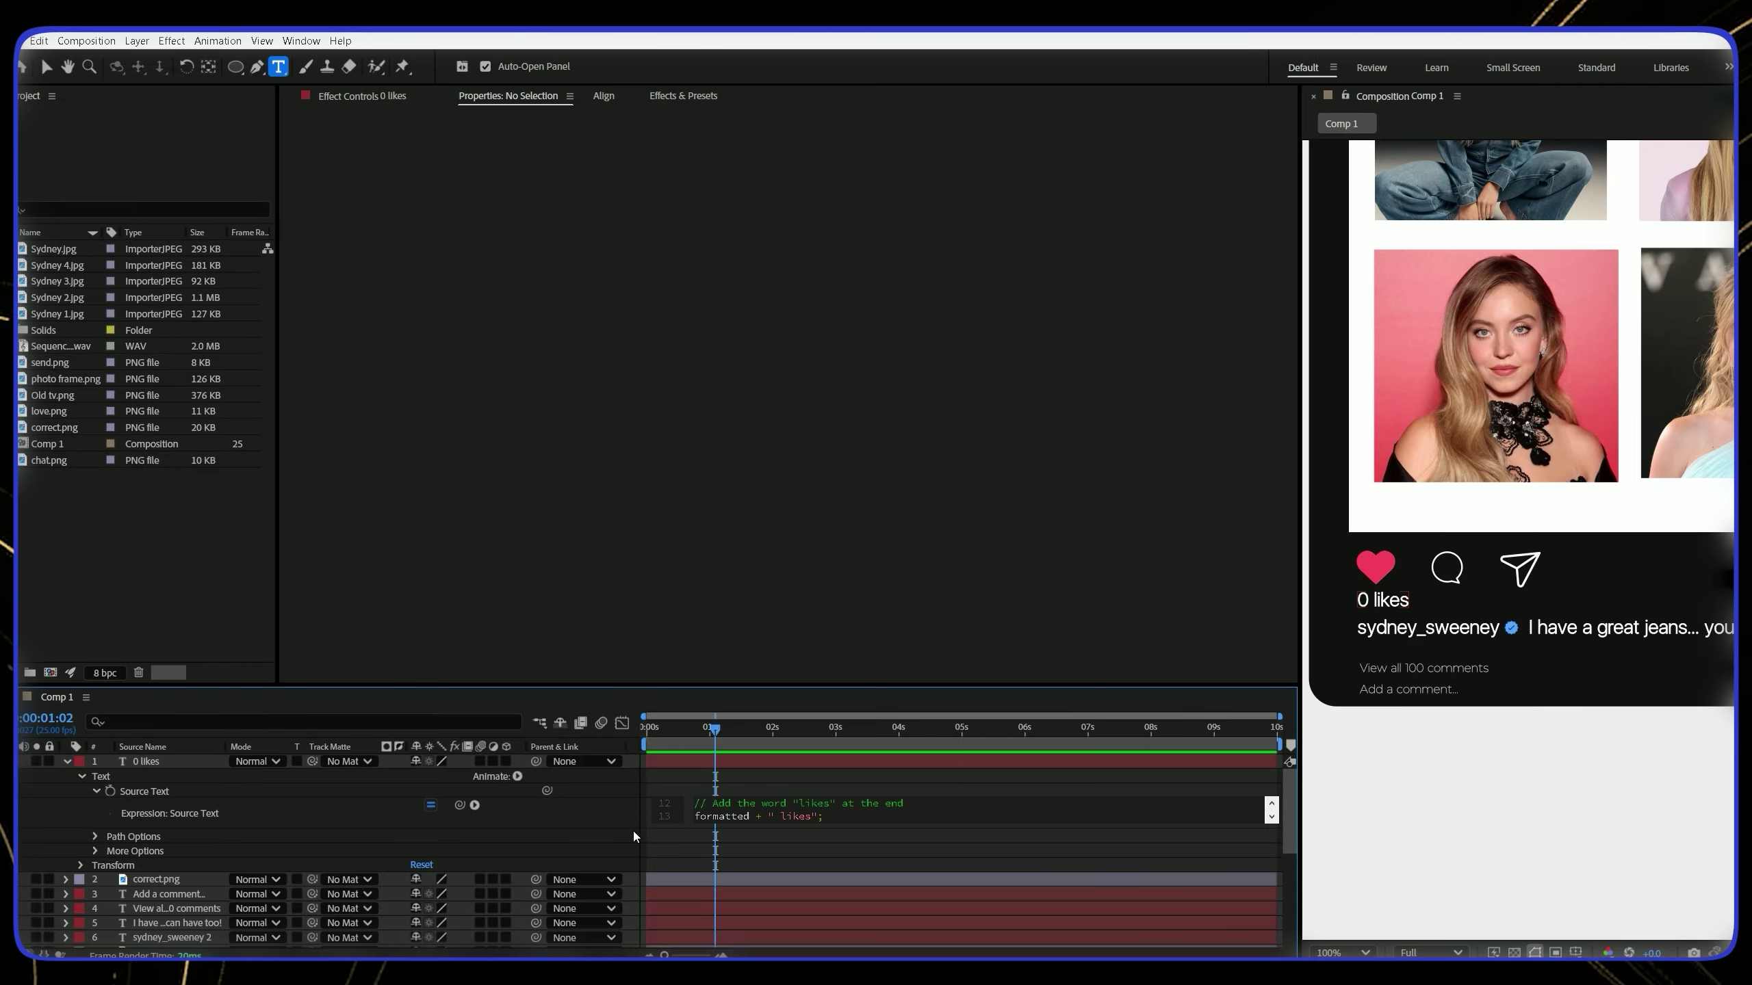
click(617, 822)
click(822, 813)
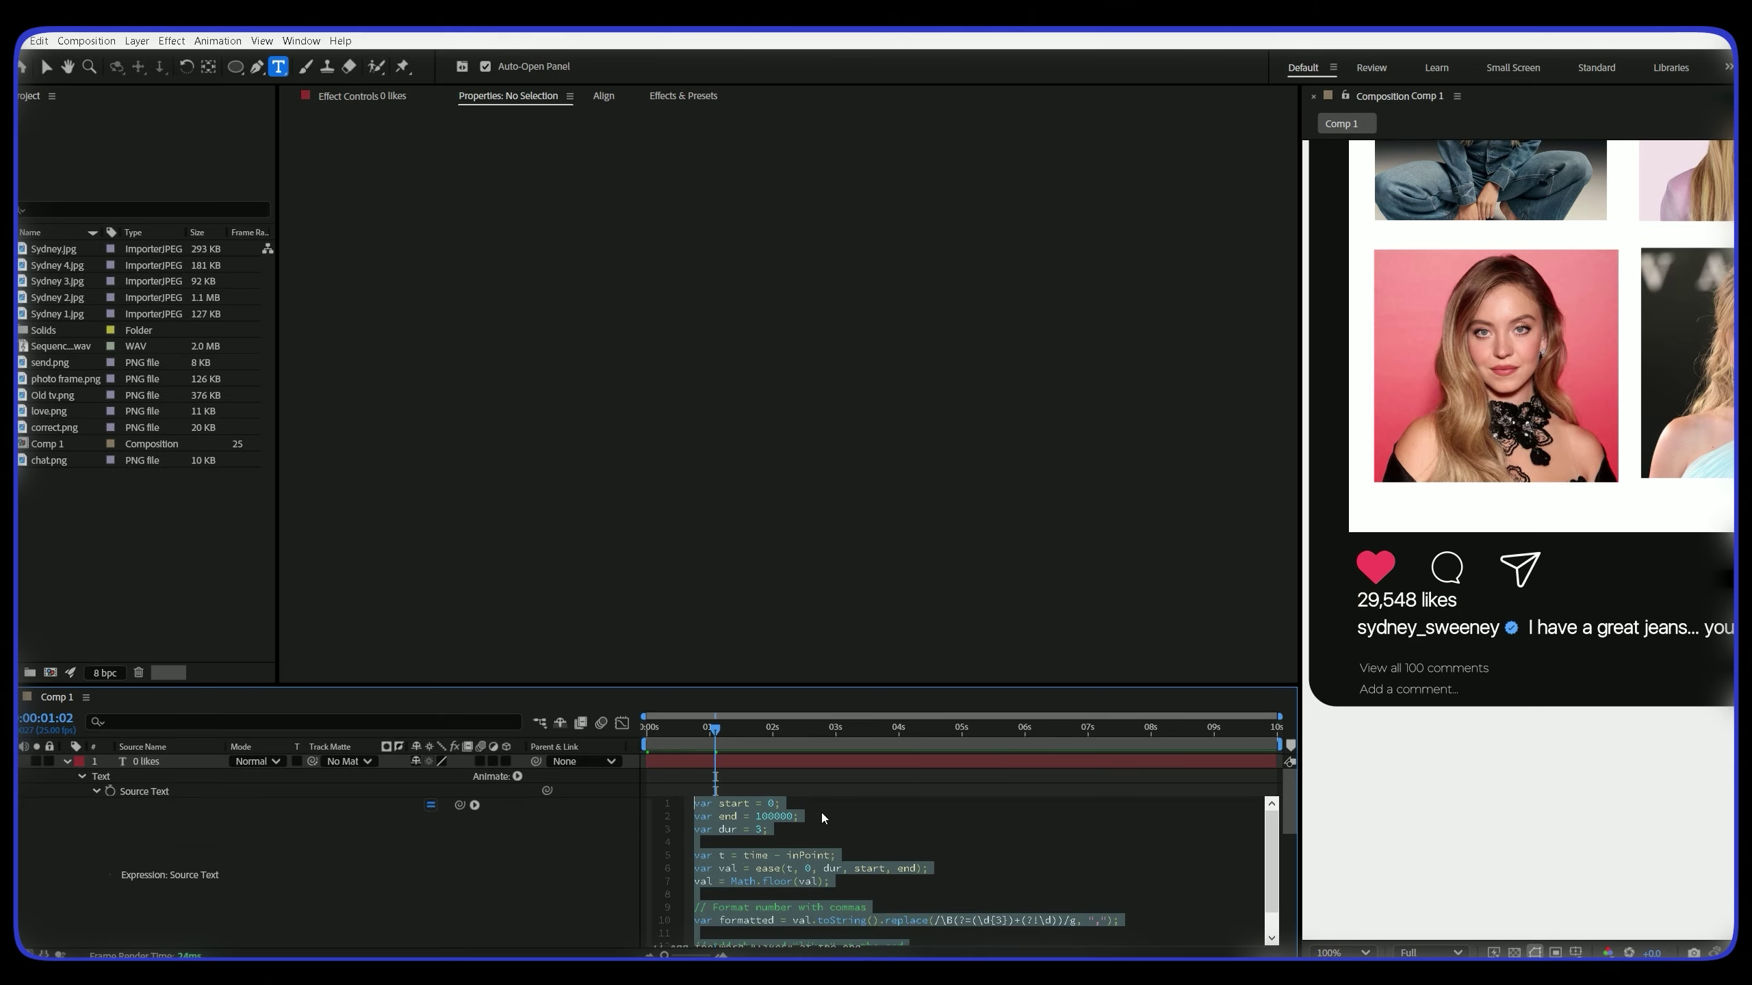
drag(1289, 805, 1281, 834)
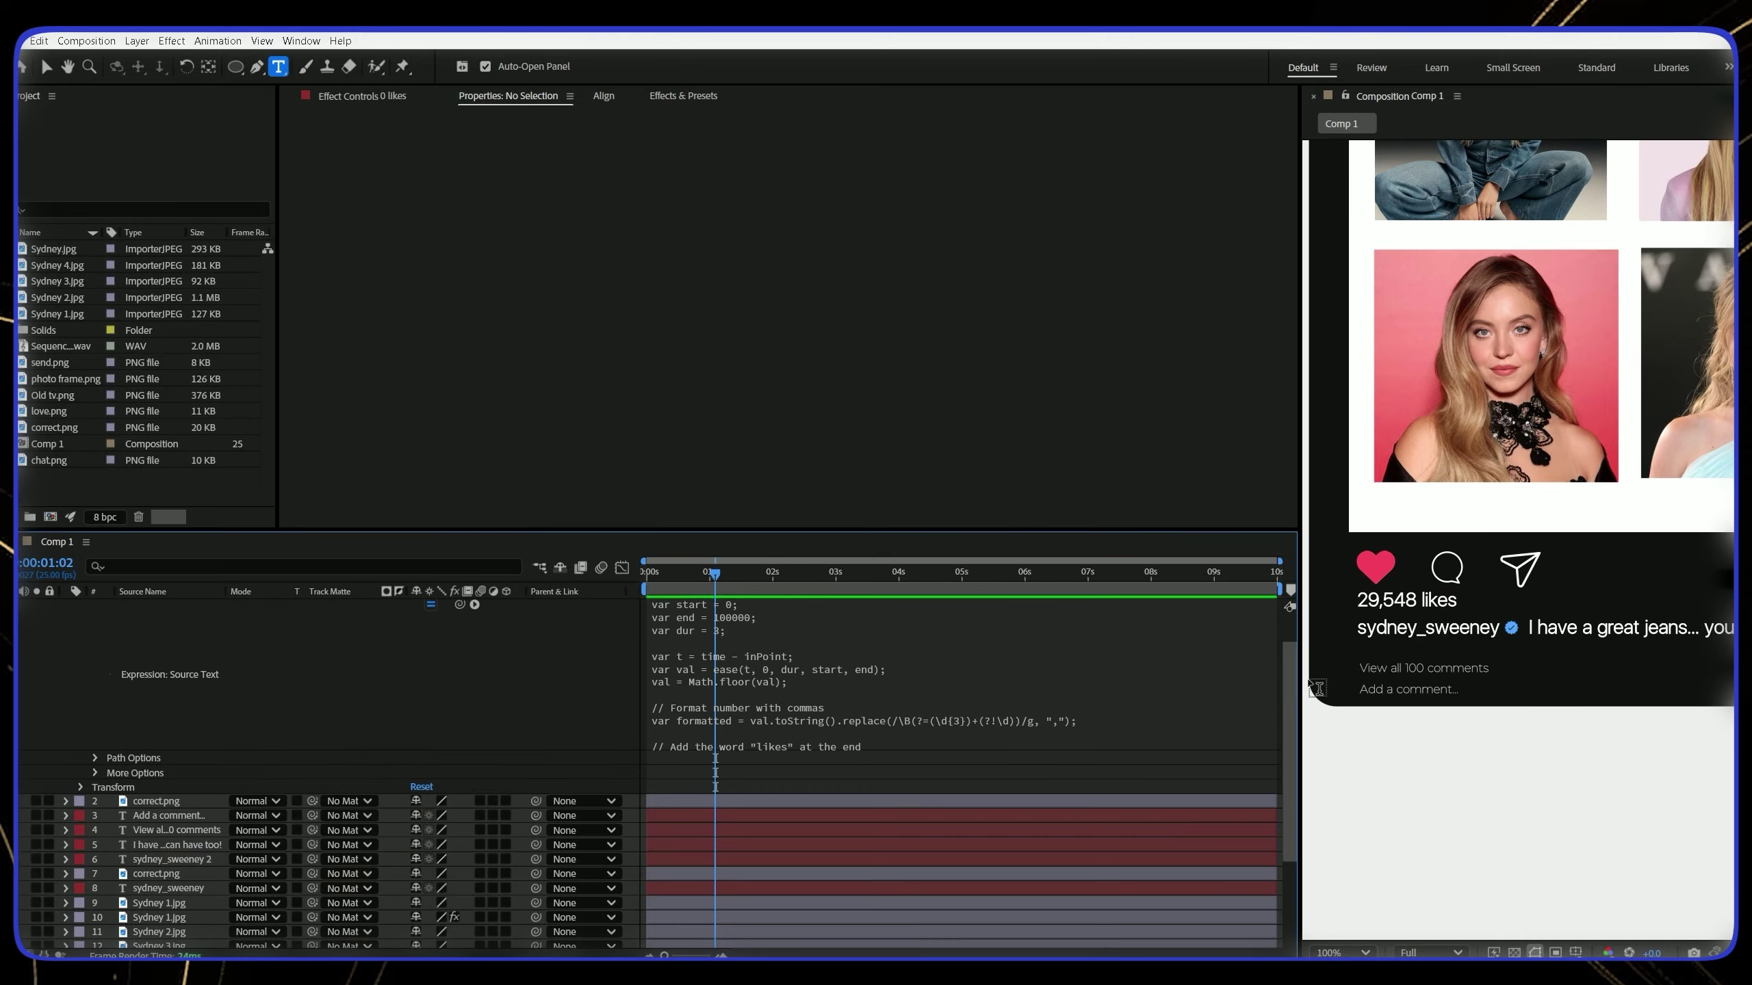
drag(1288, 684, 1294, 664)
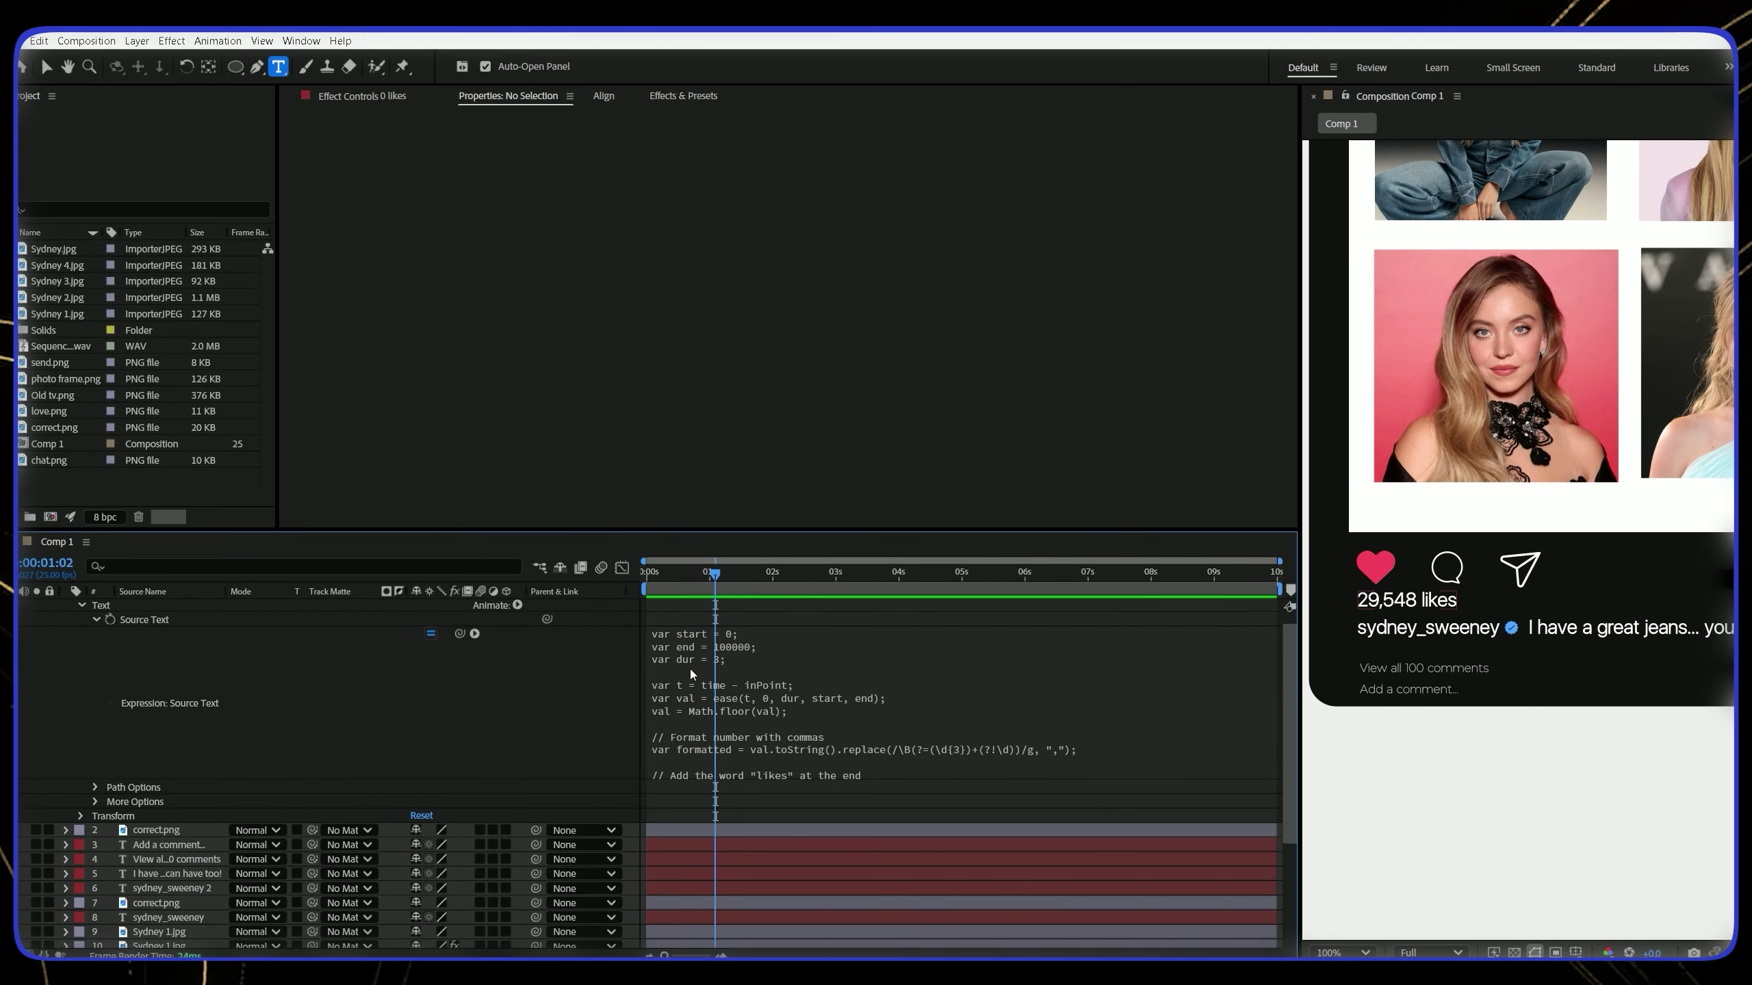
Set the likes expression's start value to 20 and check the counter at the first frame
click(757, 652)
click(775, 650)
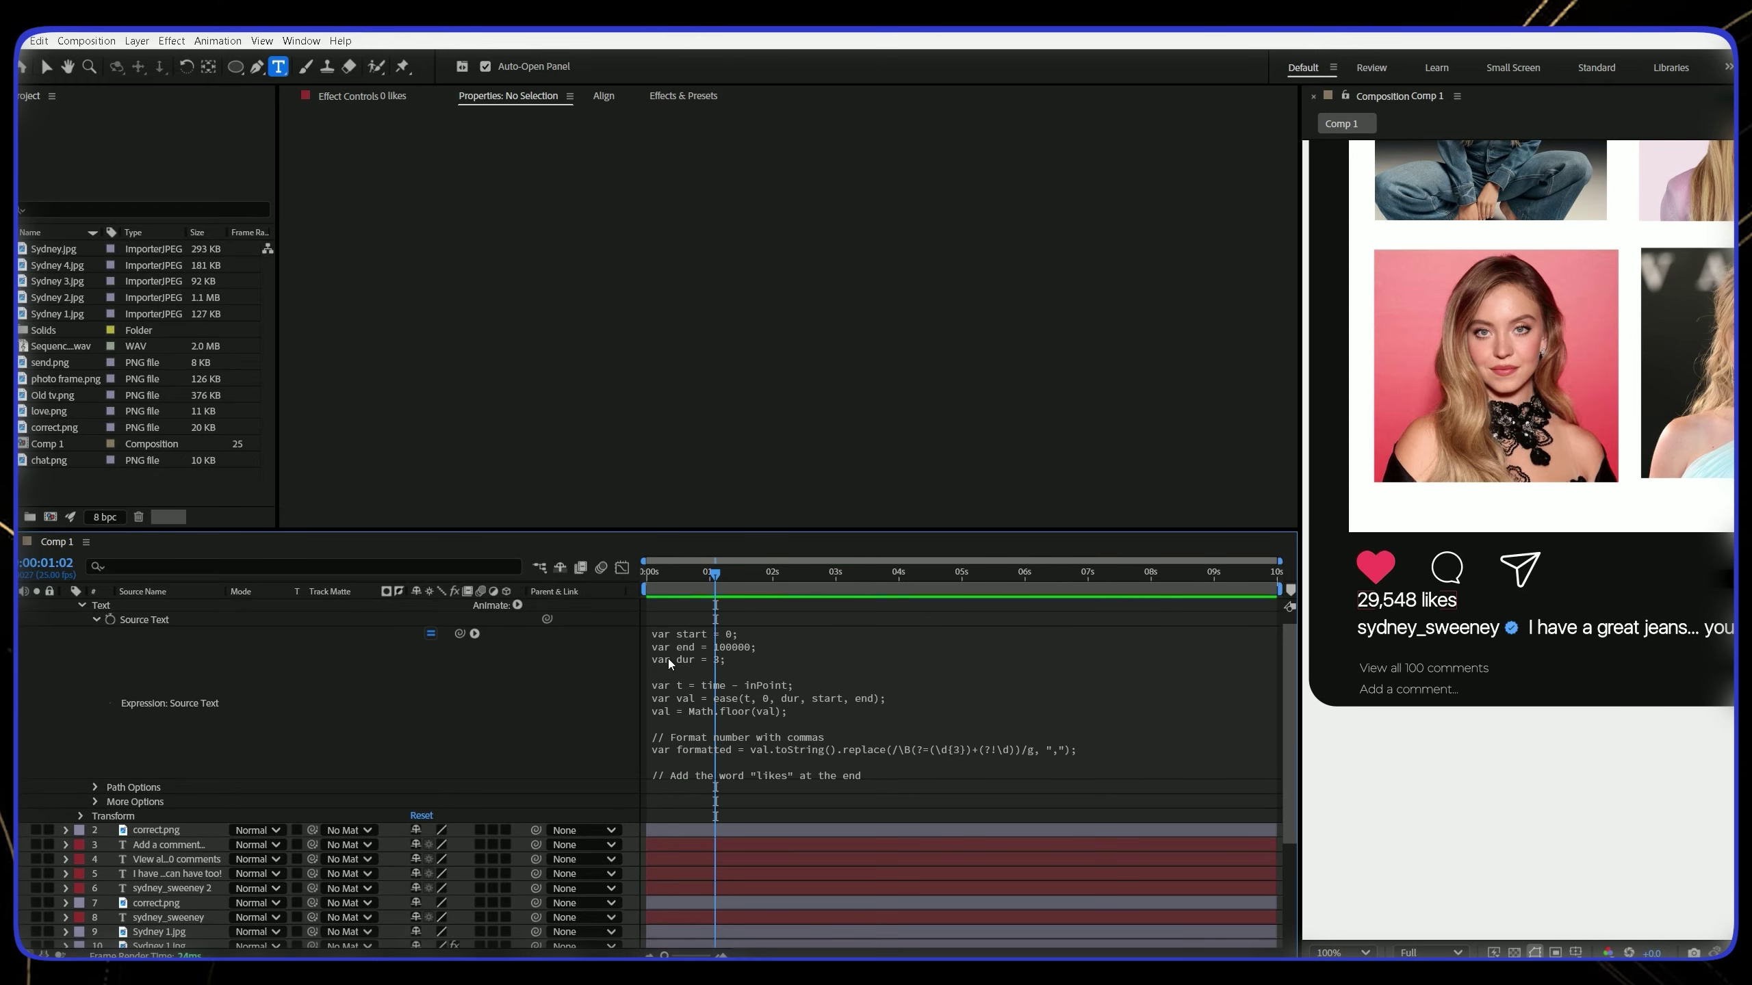
click(757, 652)
click(766, 645)
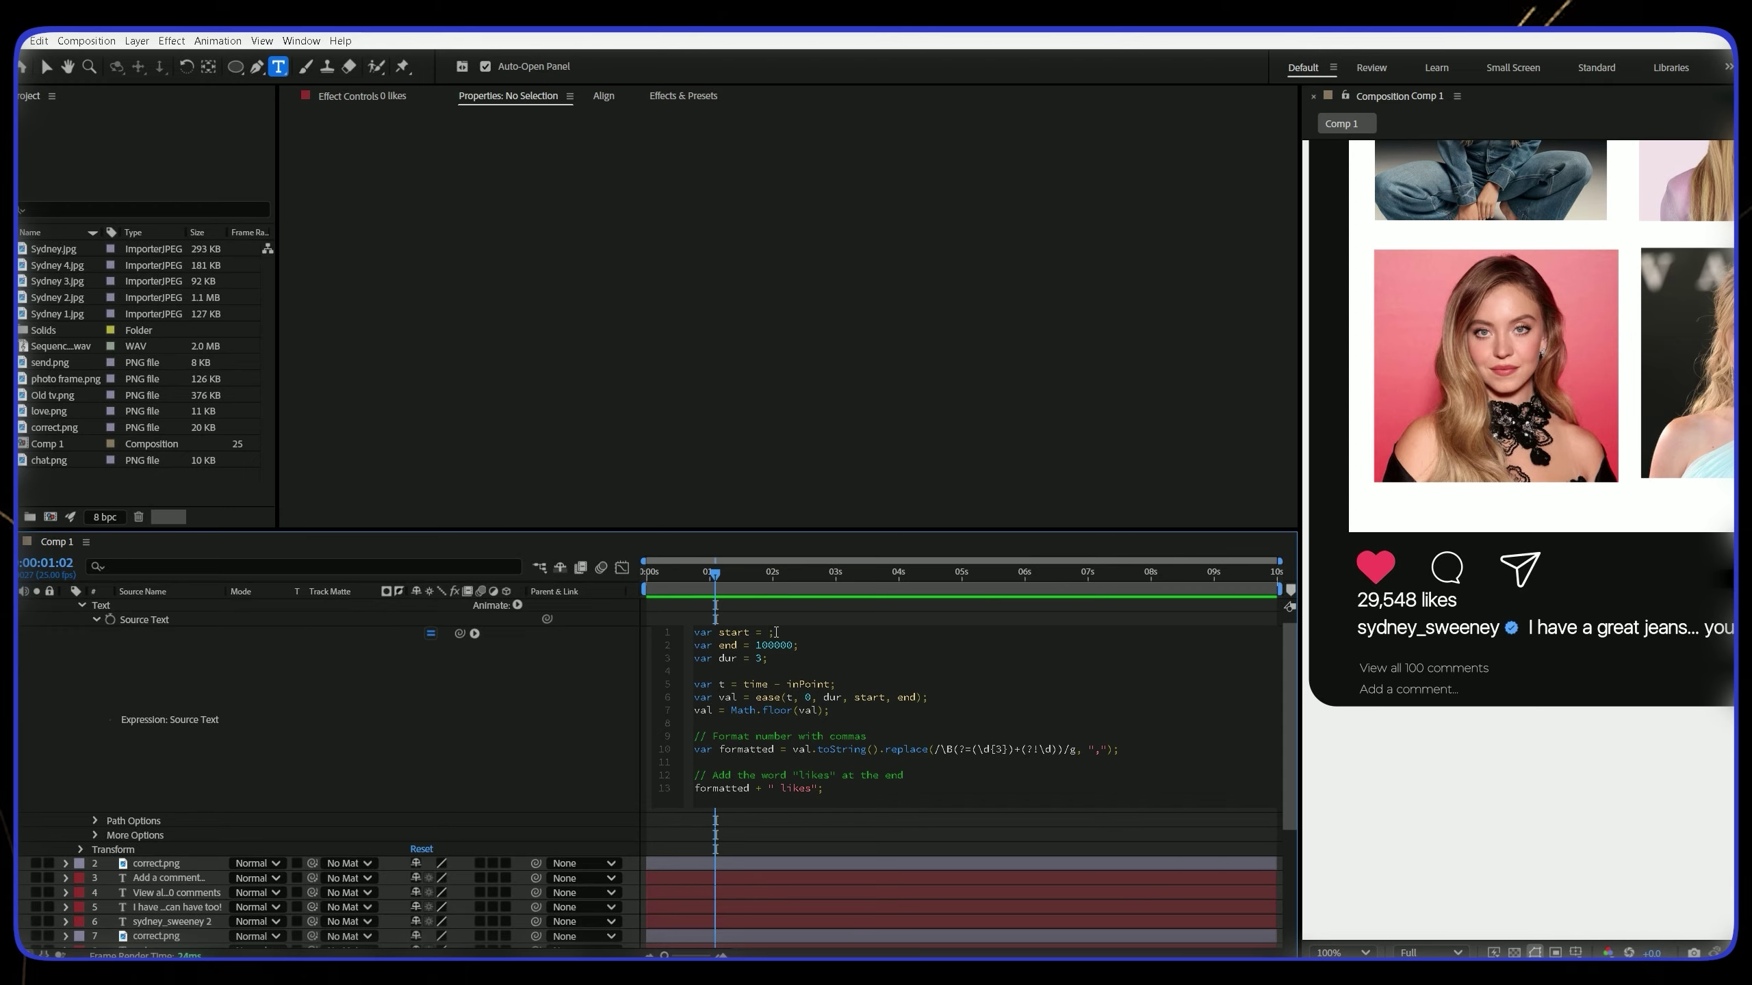
click(616, 707)
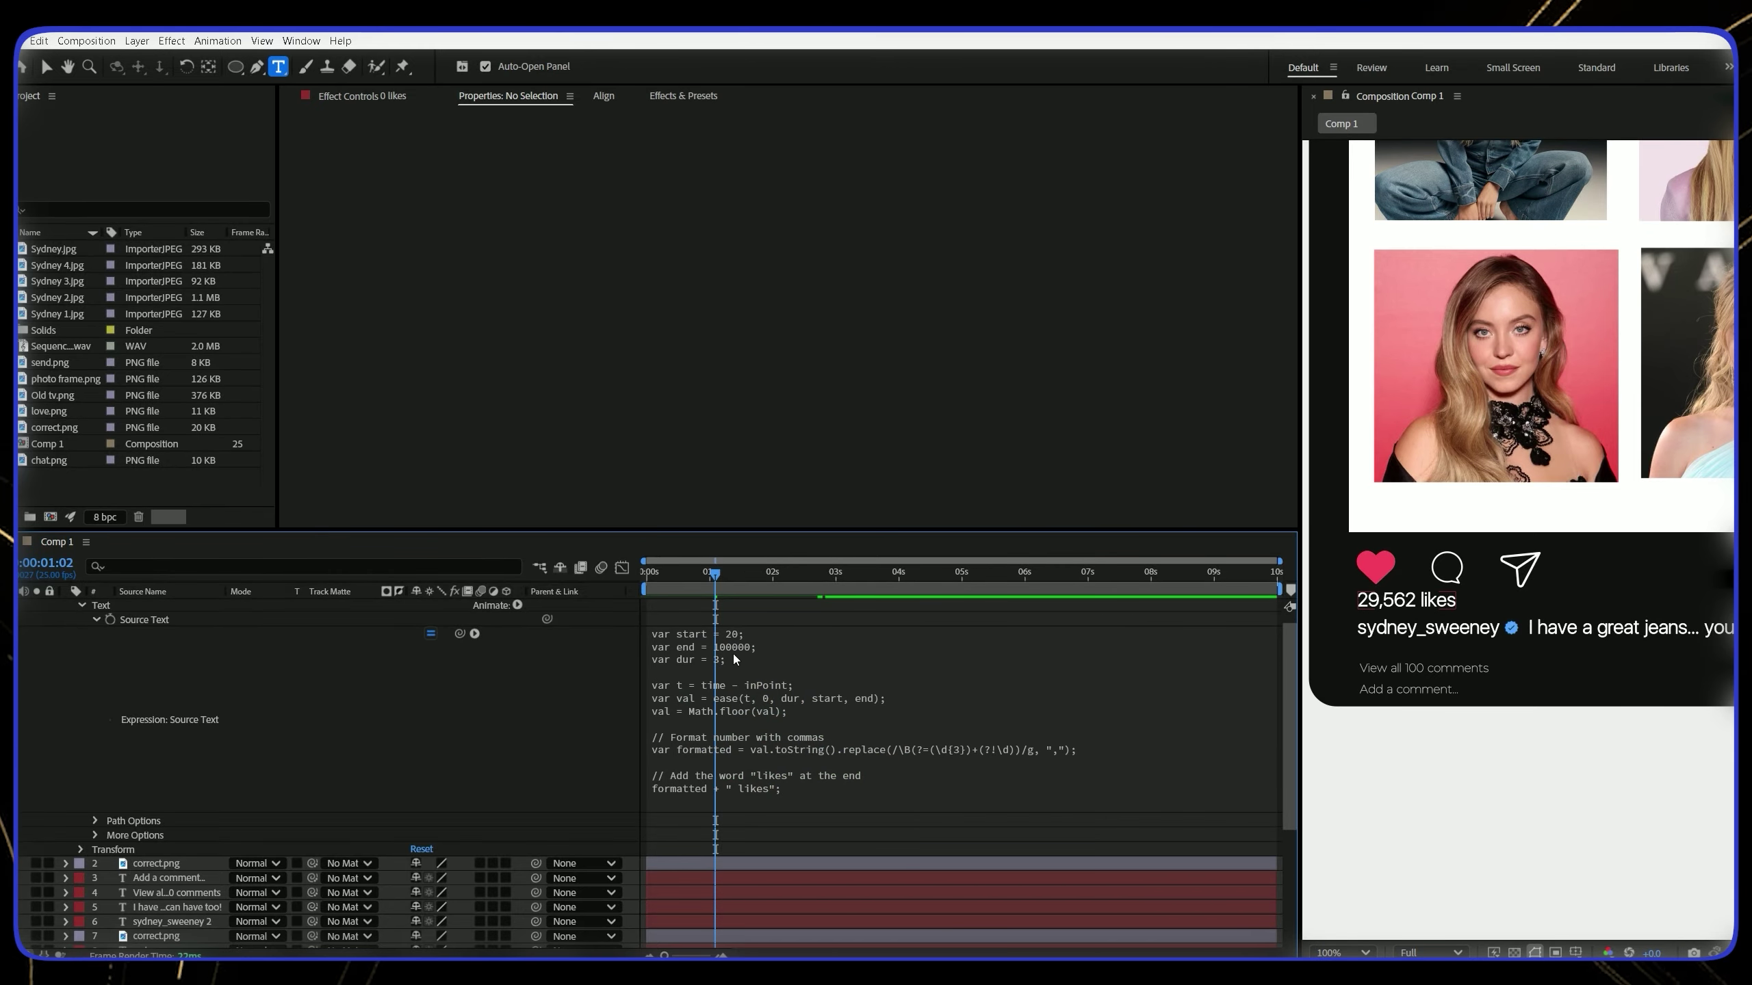
drag(718, 586, 630, 591)
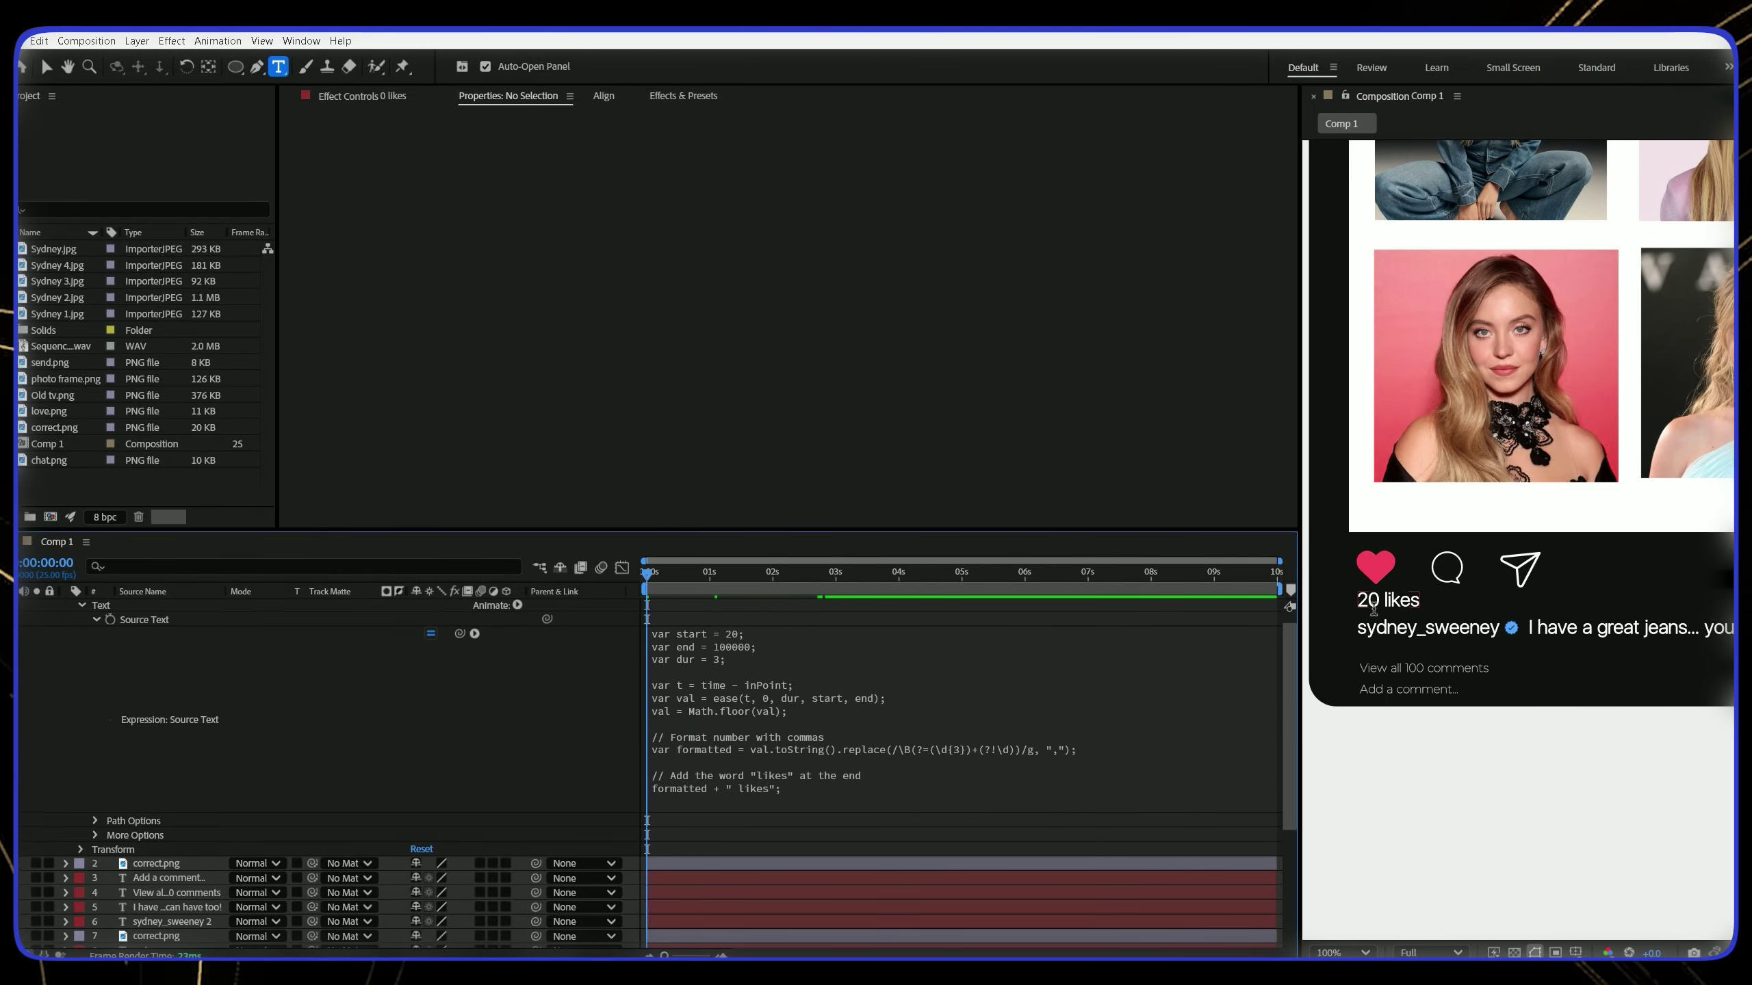
Set the likes expression's end value to 500 and check the counter past the three-second mark
click(725, 652)
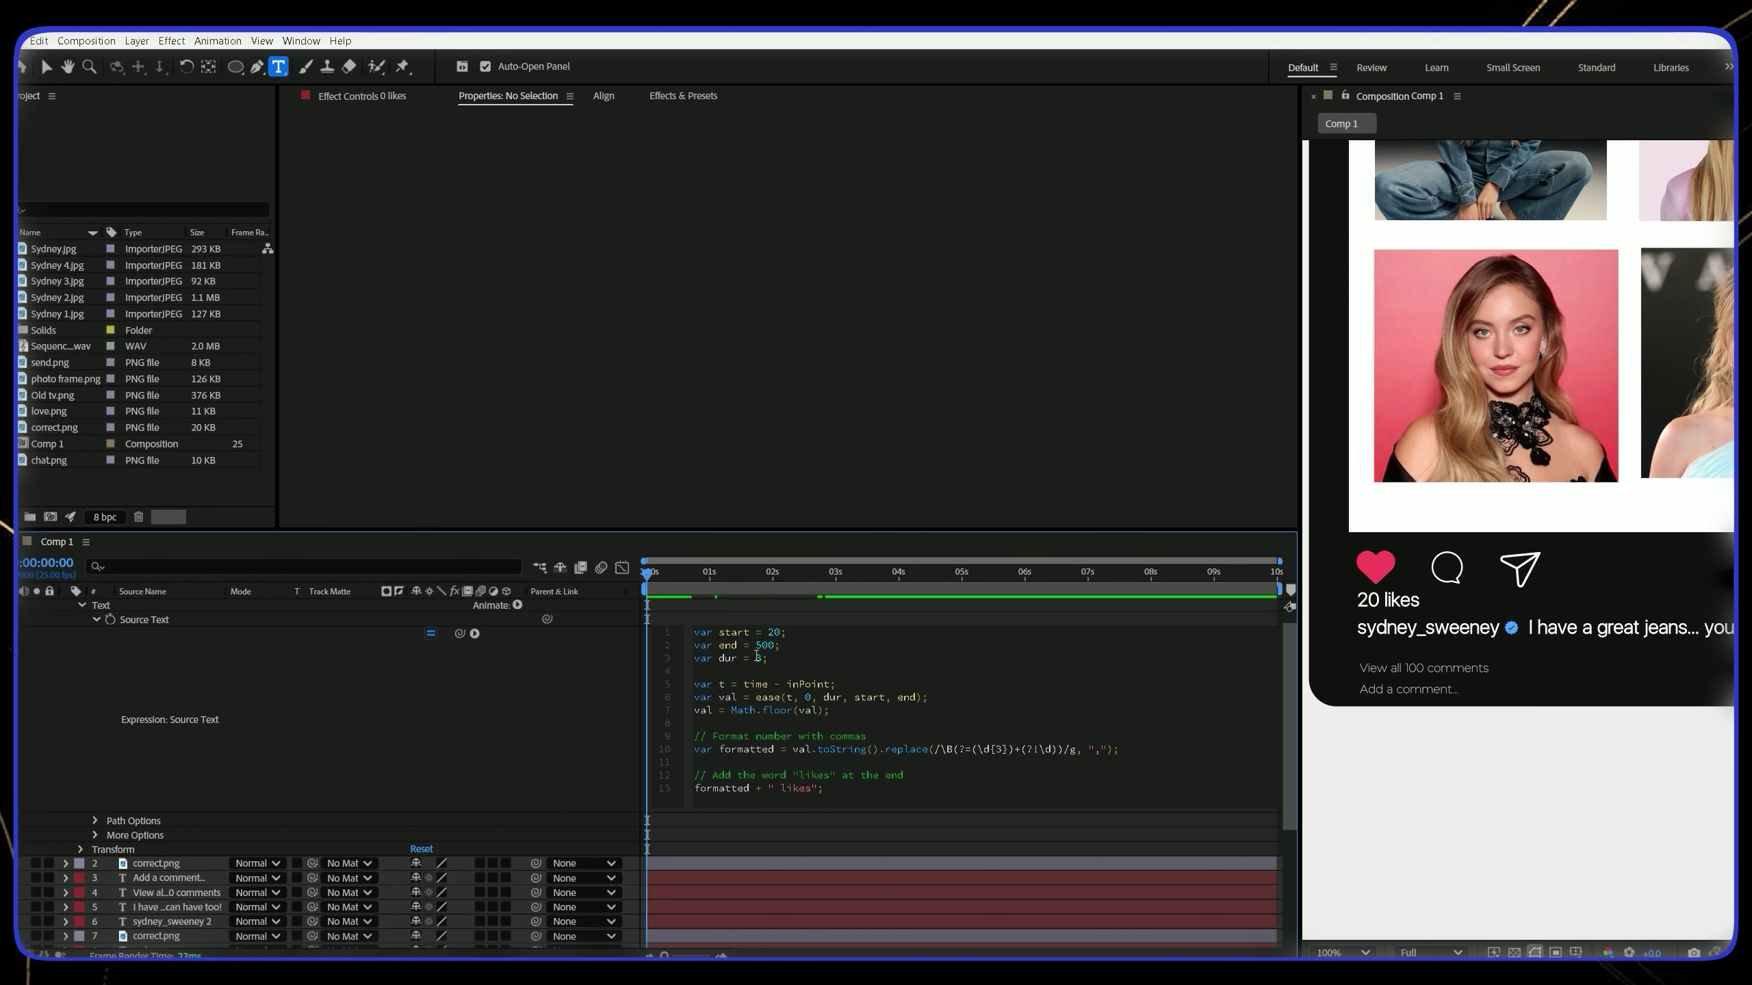
click(594, 672)
drag(678, 583, 922, 603)
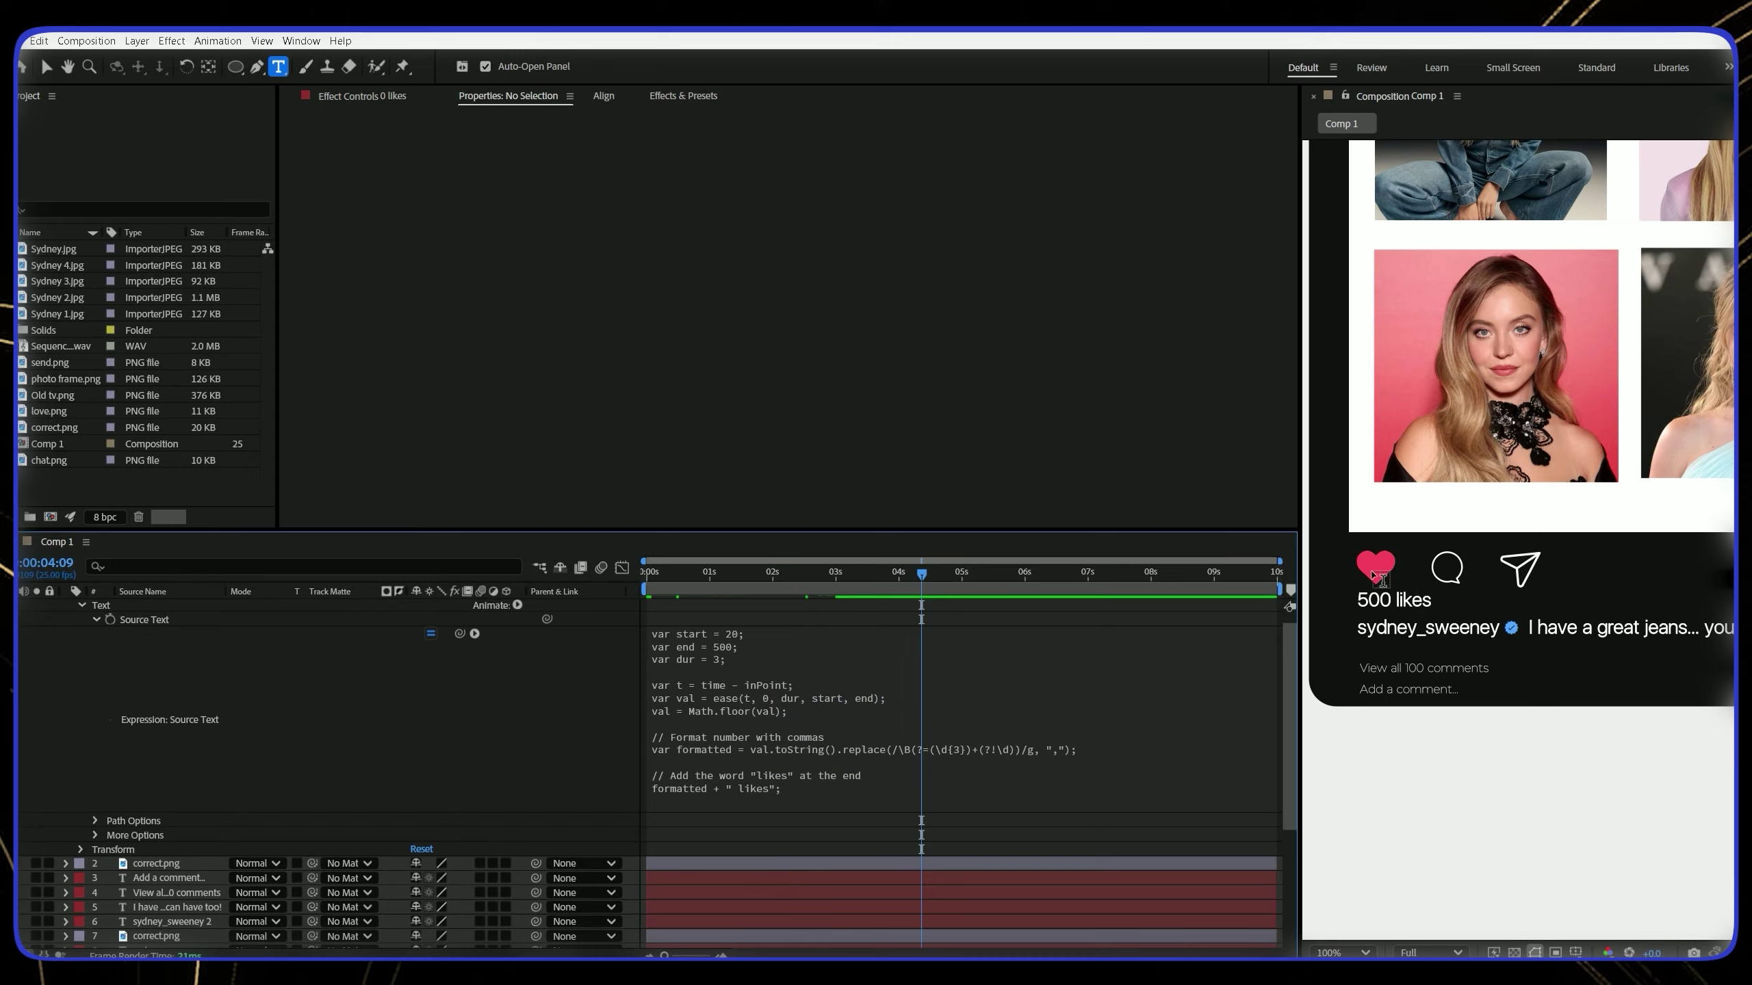
Set the likes expression's duration to 1 second and return to the first frame
click(720, 649)
click(760, 650)
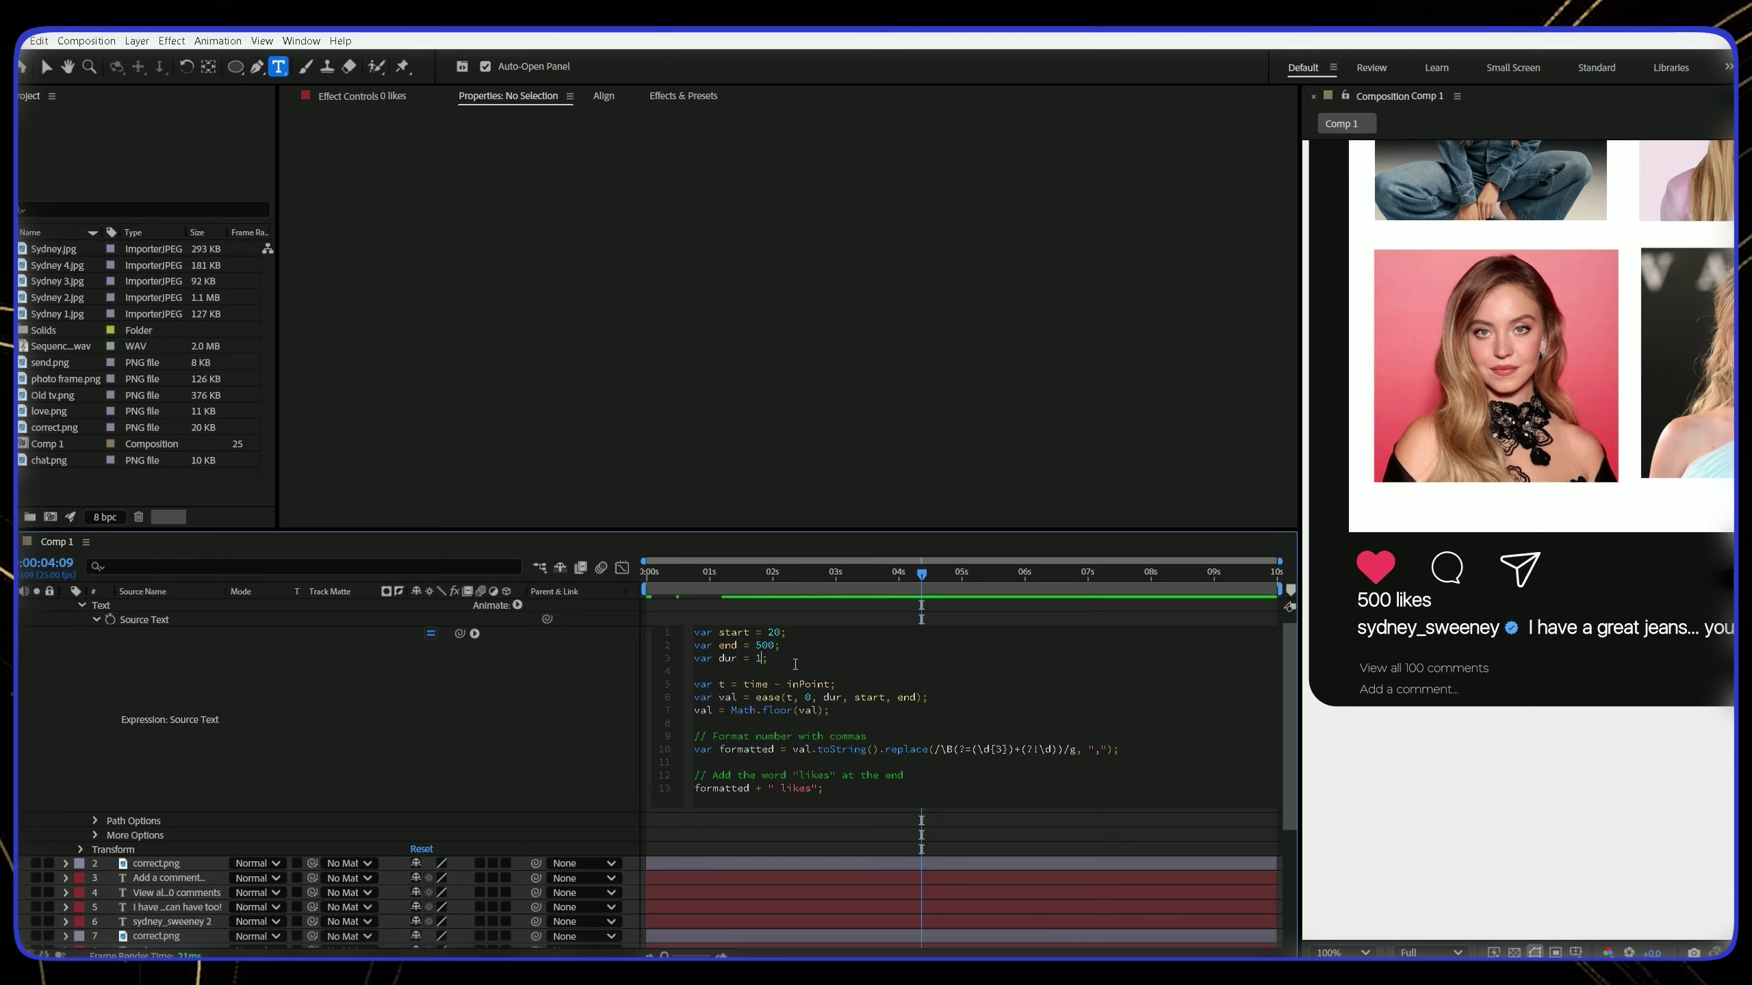
click(536, 673)
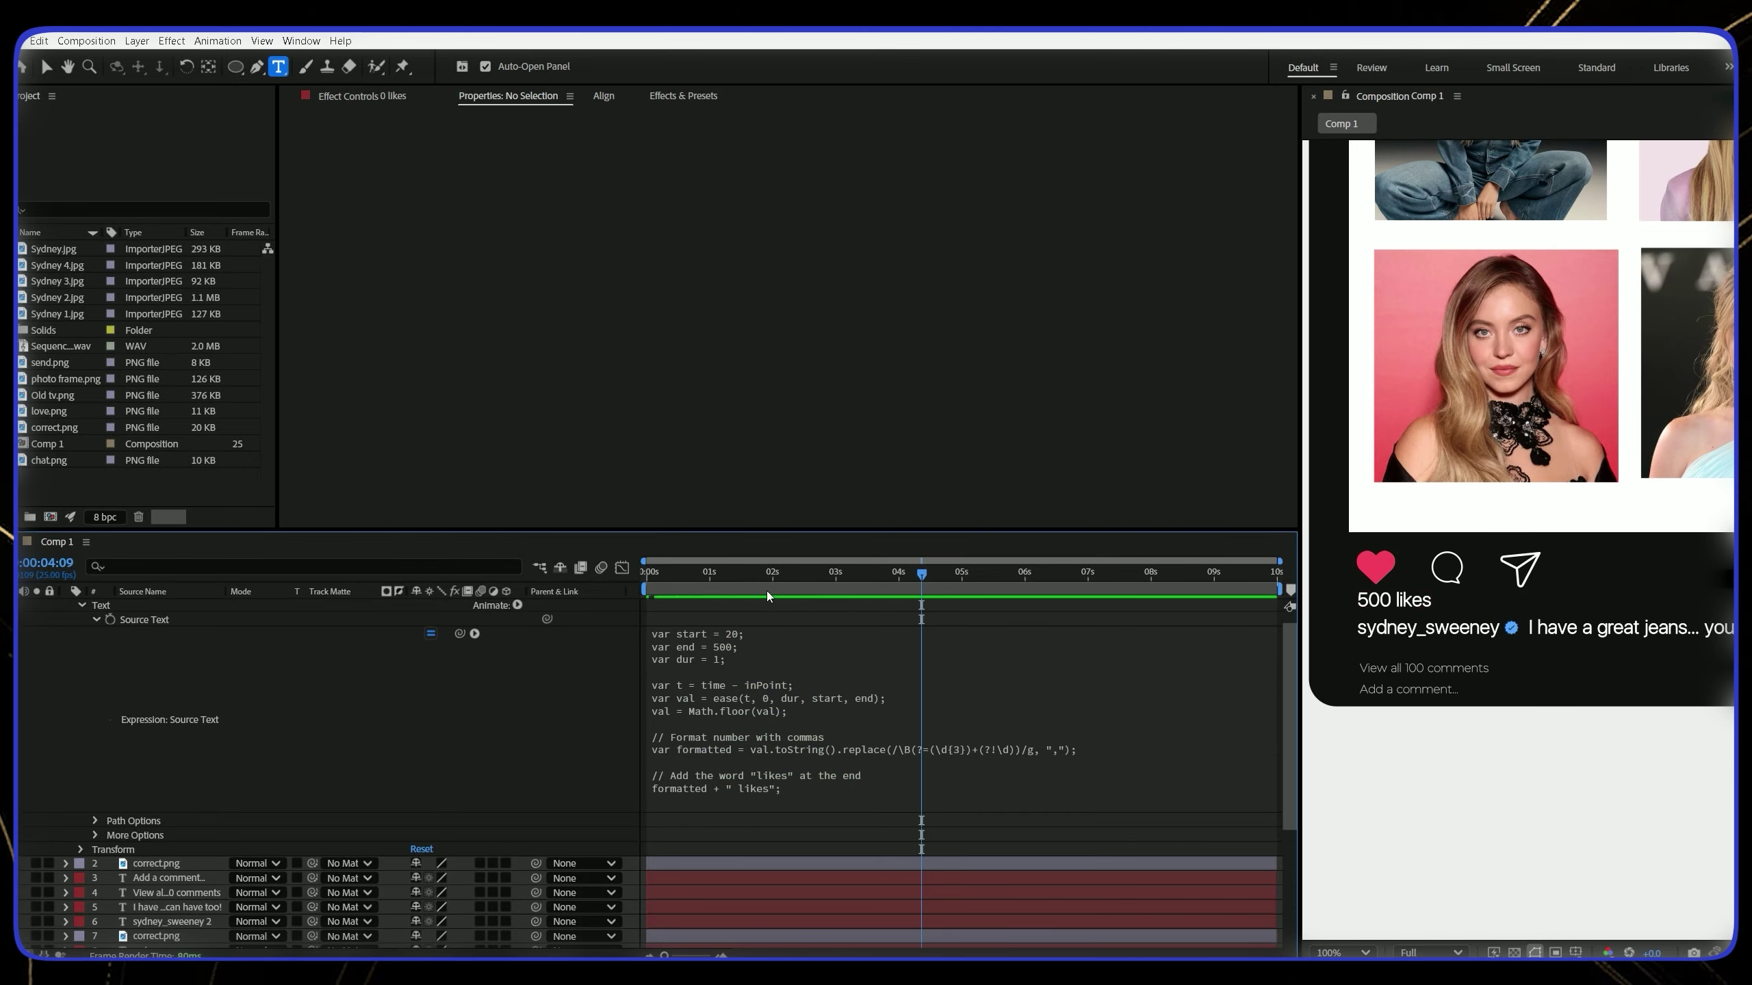
key(Home)
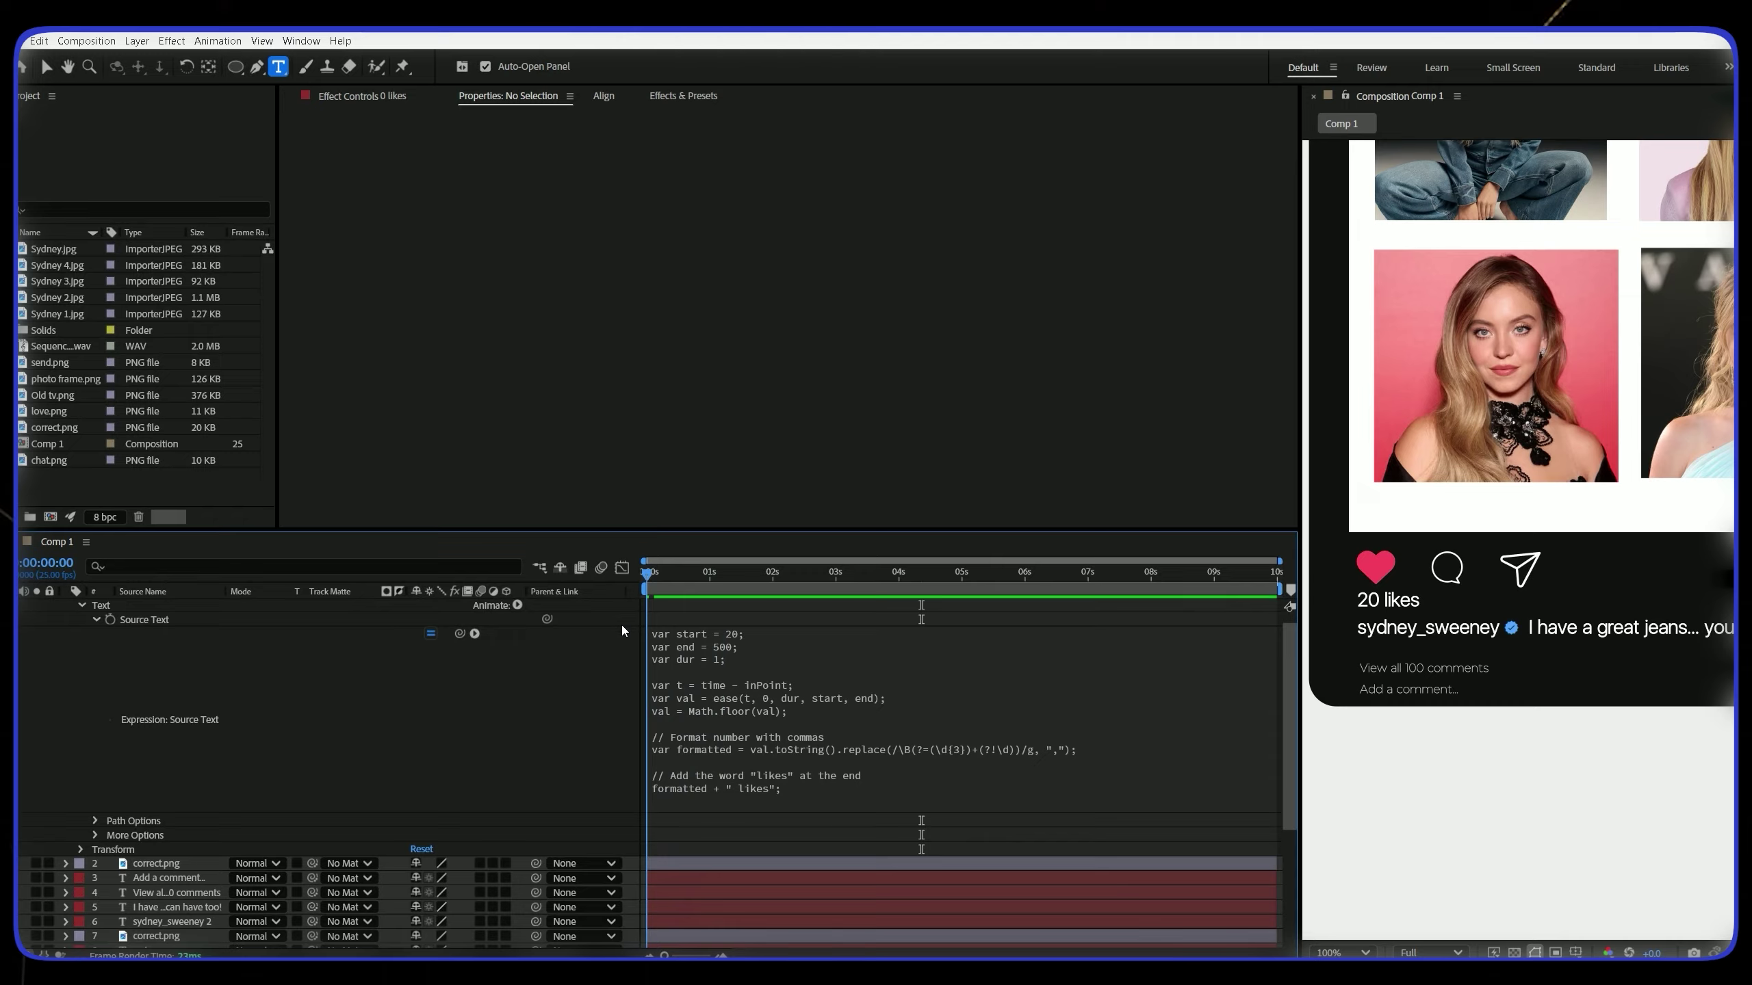
Set the likes expression's duration to 7 seconds and check the counter at 00:00:07:00
drag(643, 633, 706, 650)
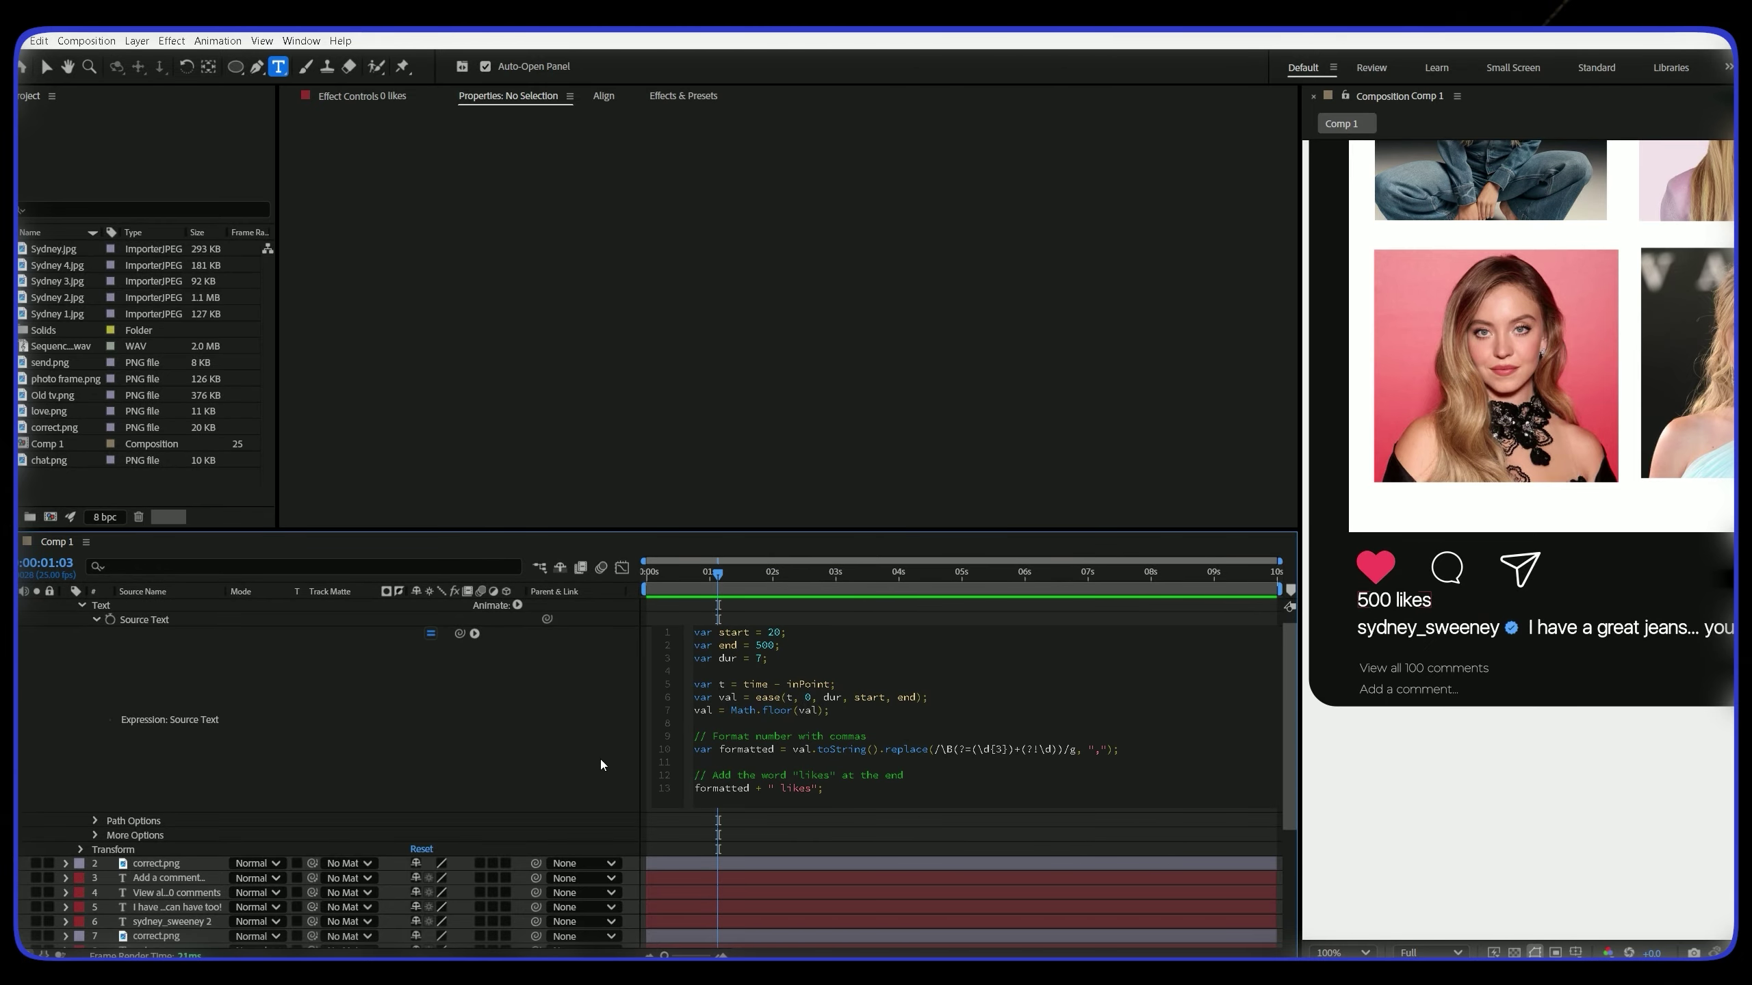
click(564, 726)
drag(994, 585, 1090, 606)
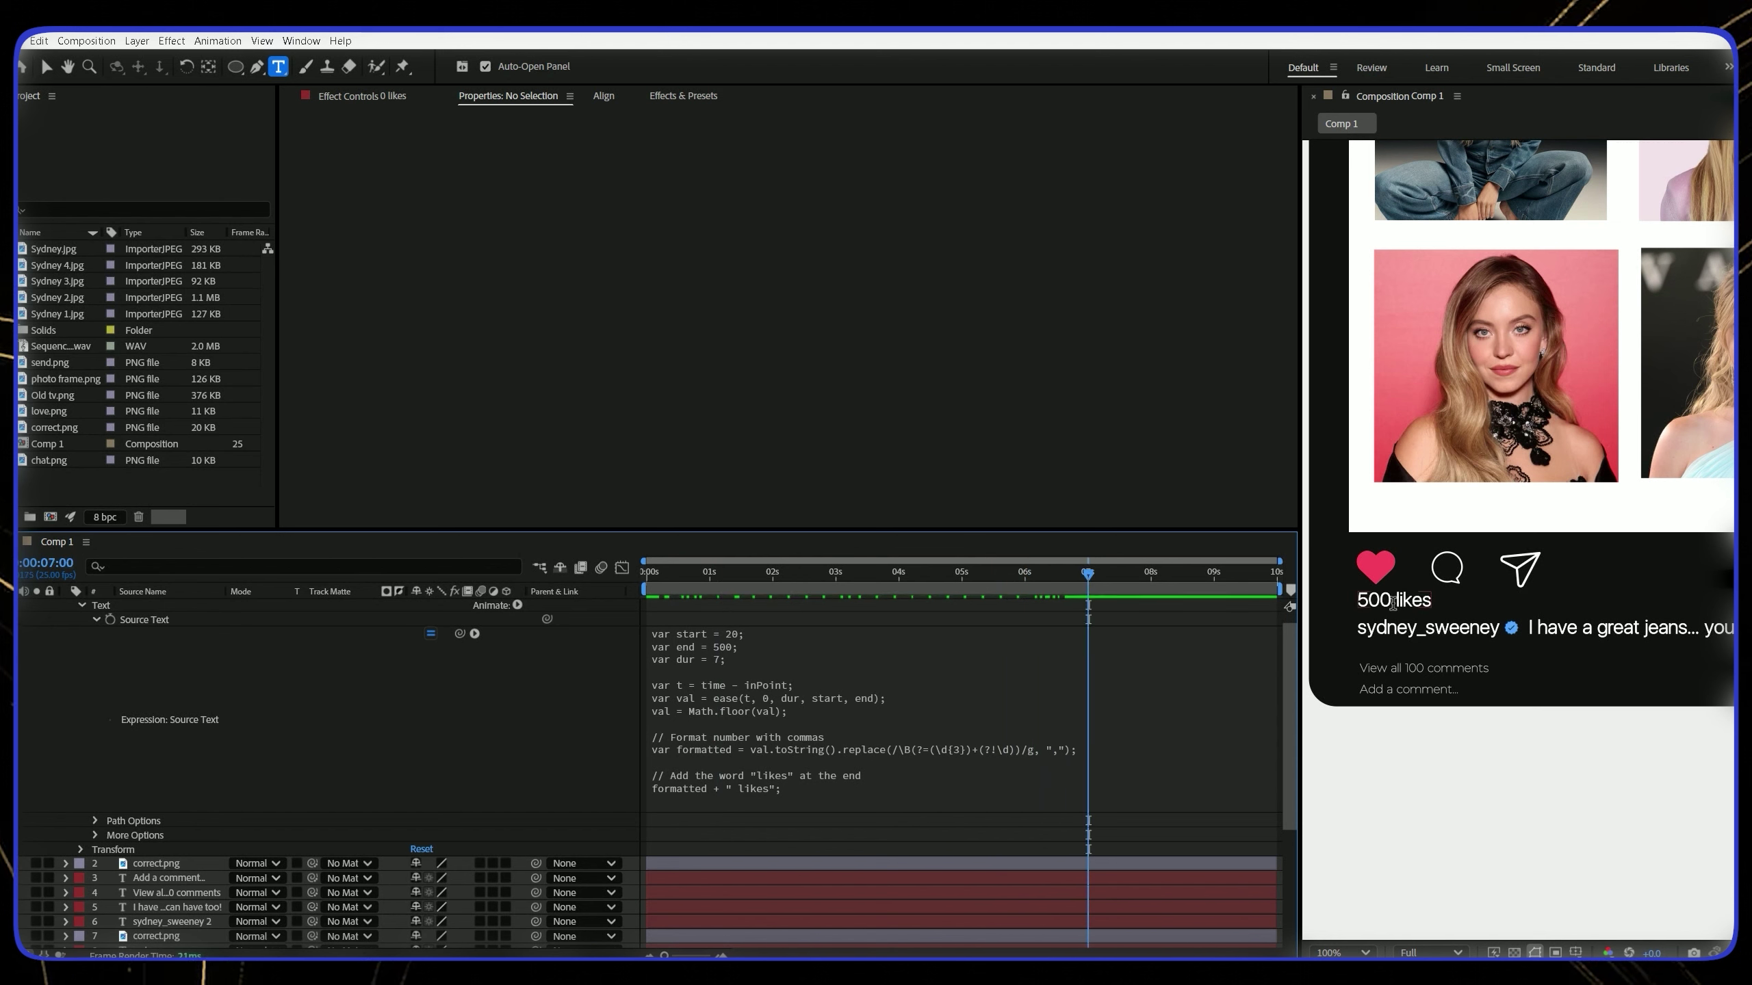
Set the likes expression to start at 0, end at 4004521 and last 3 seconds, and collapse the layer
click(713, 646)
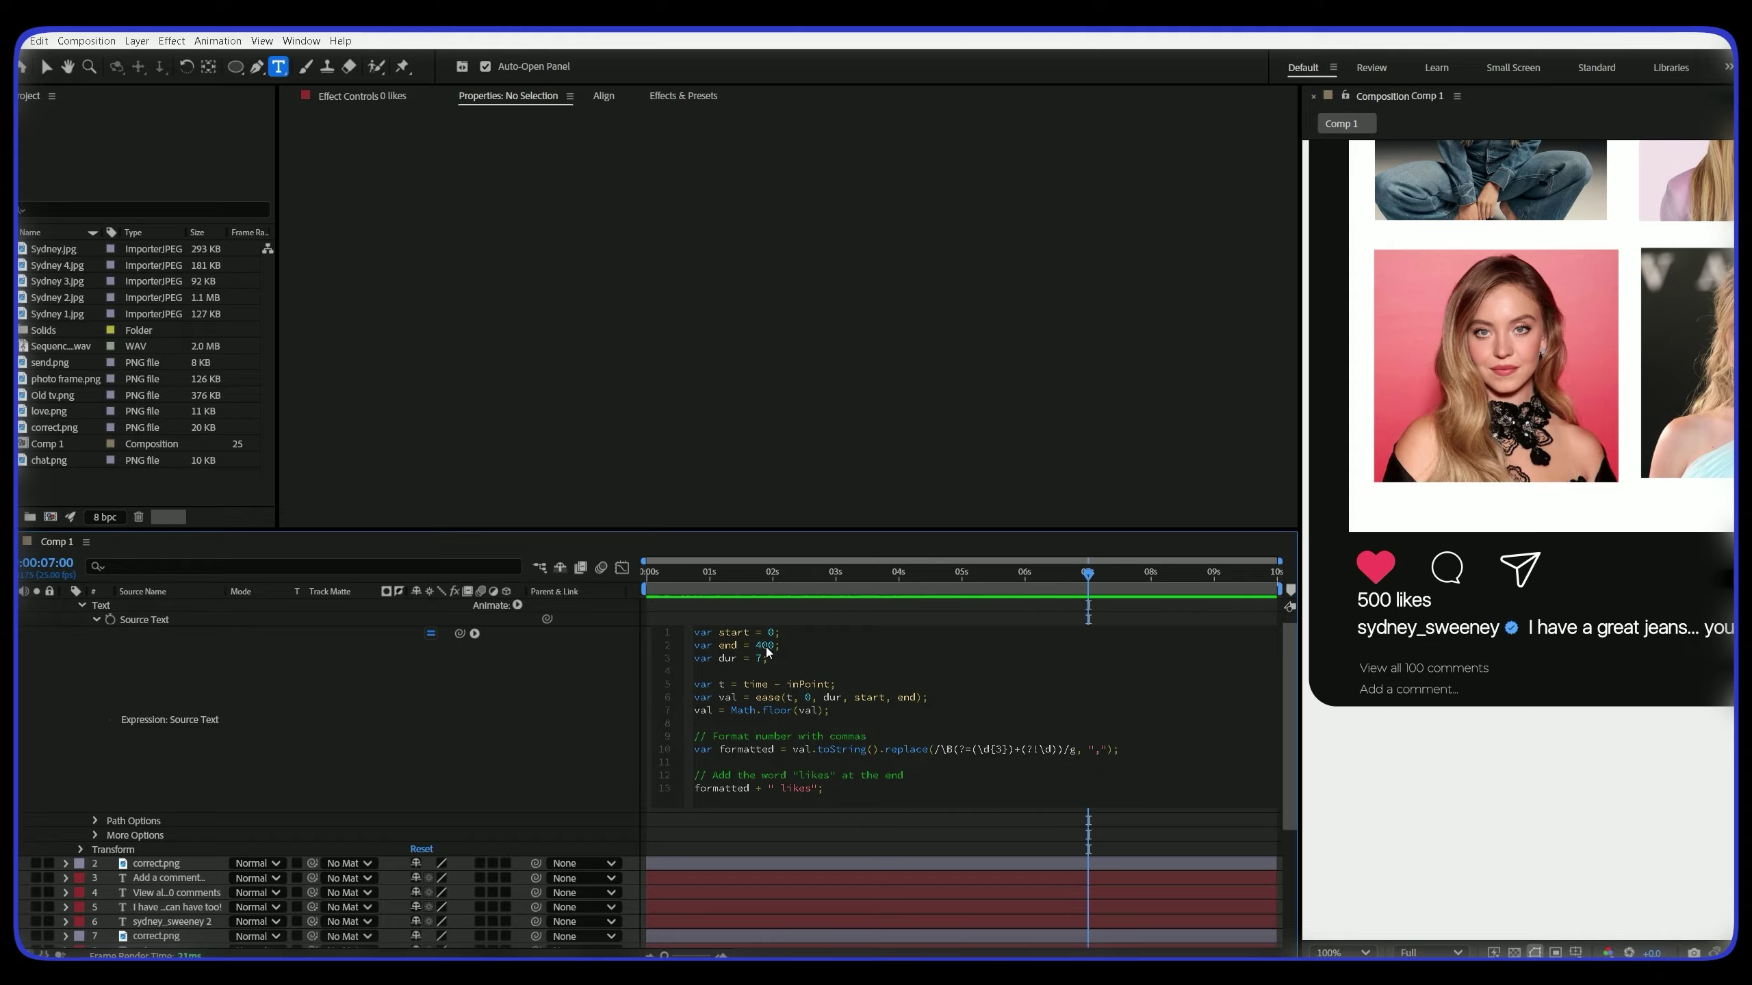
key(KP_Enter)
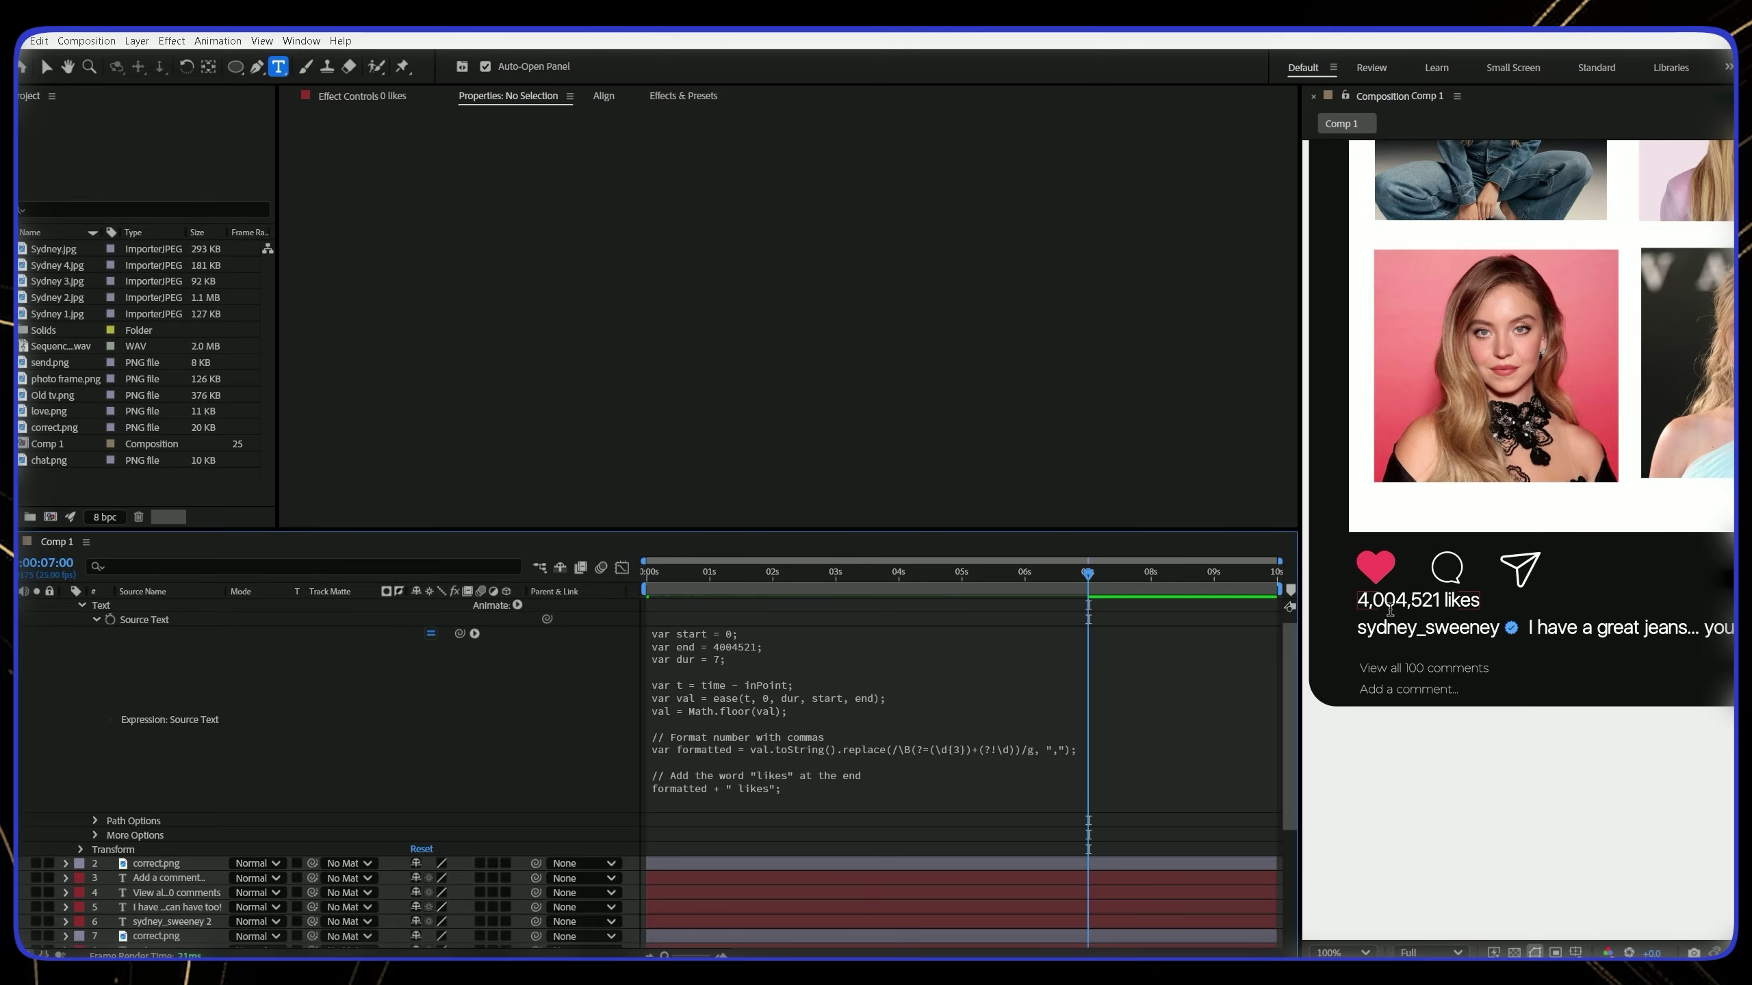
click(713, 685)
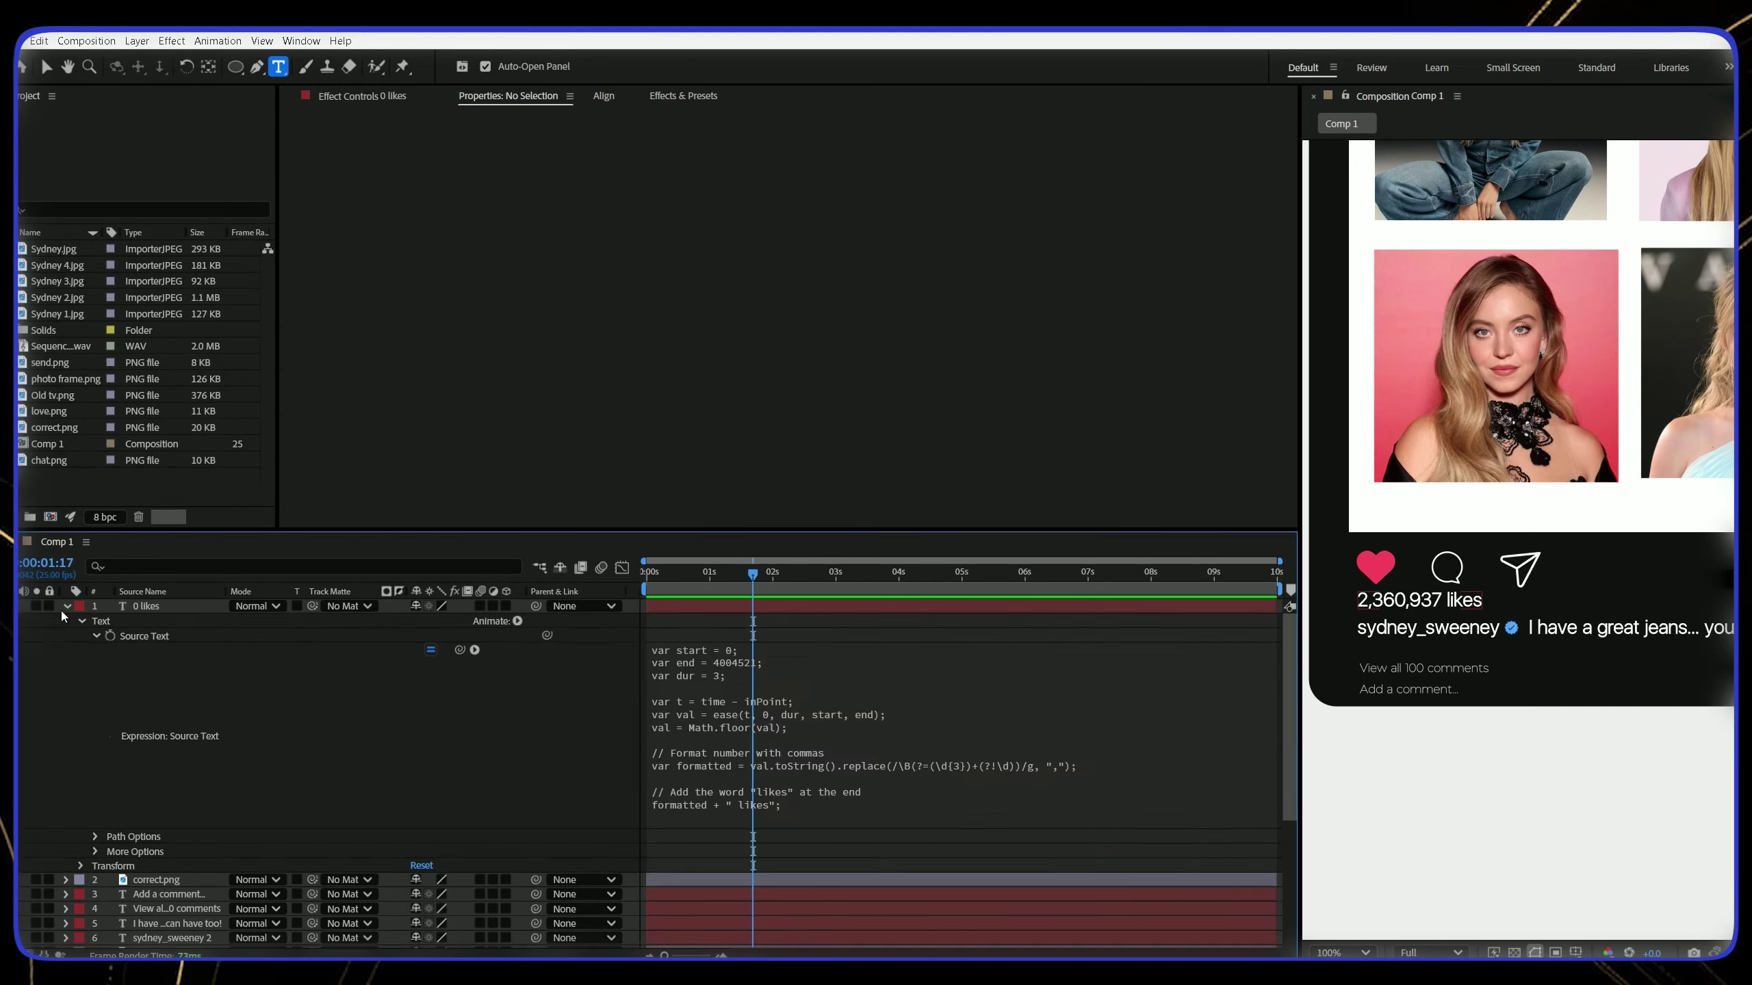
click(66, 606)
Fit the composition in view and hide the four grid photo layers, Sydney 2.jpg through Sydney.jpg
click(1348, 951)
click(1343, 612)
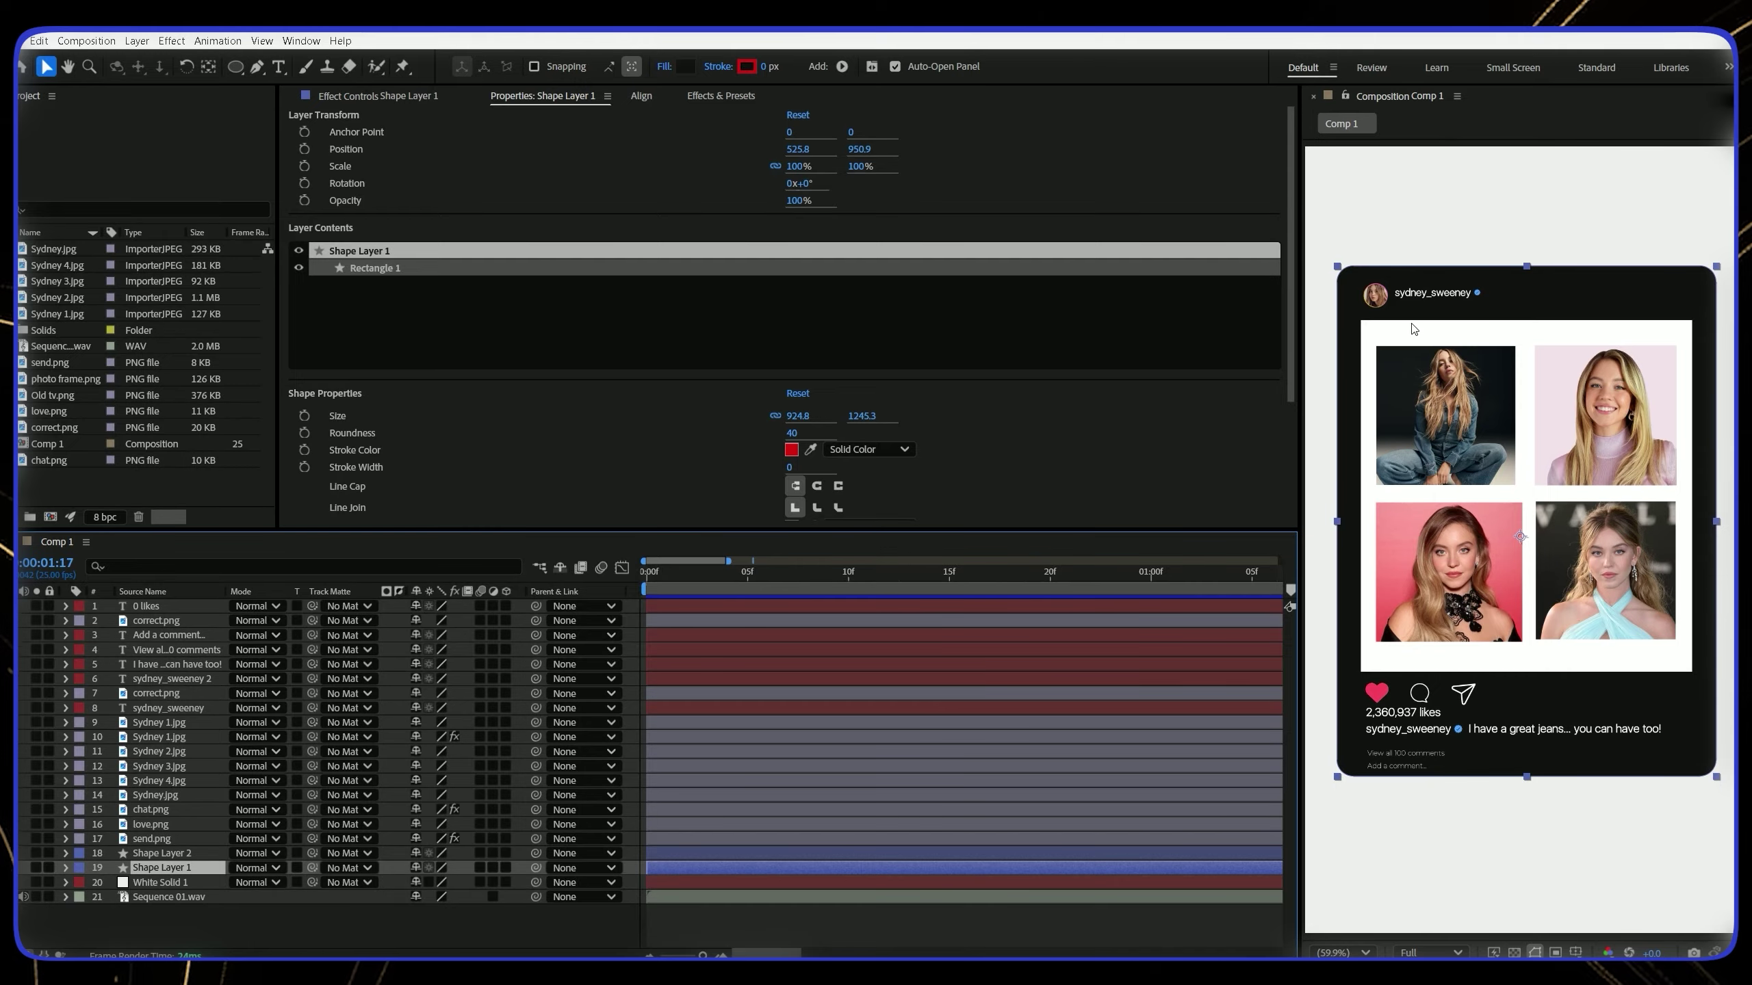
click(696, 722)
shift+click(661, 783)
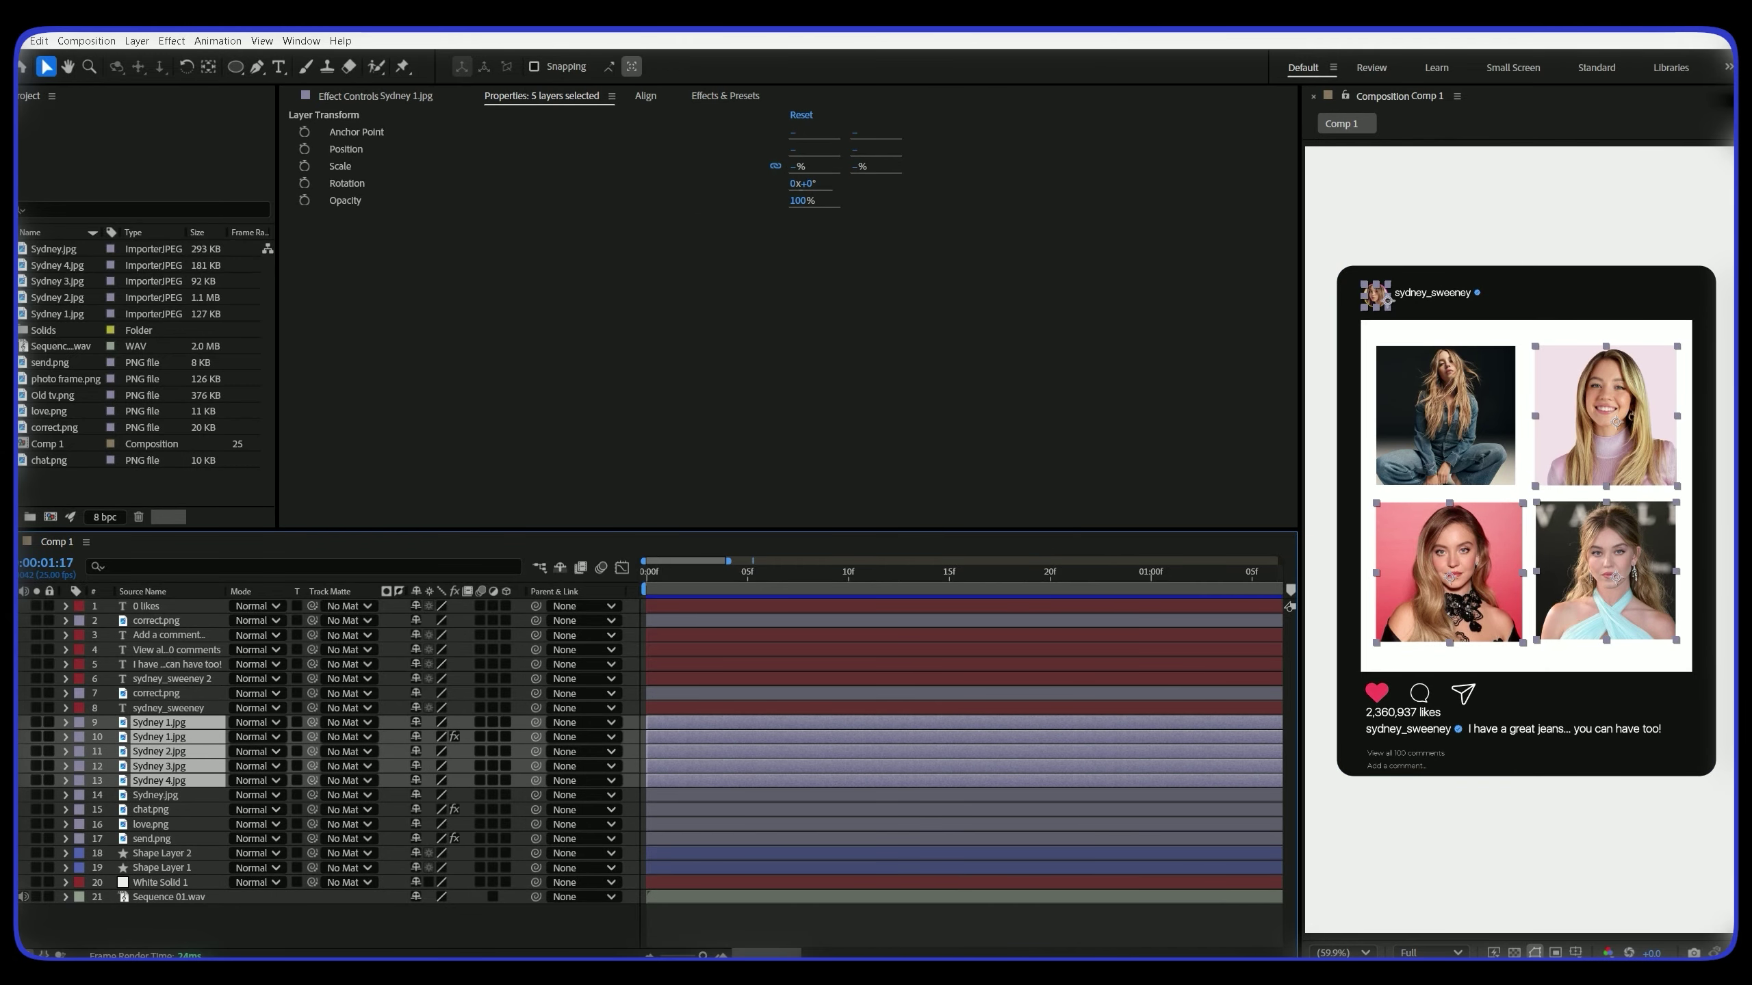
drag(12, 751, 12, 795)
Parent all layers above Shape Layer 1, except the four hidden grid photos, to Shape Layer 1
click(685, 606)
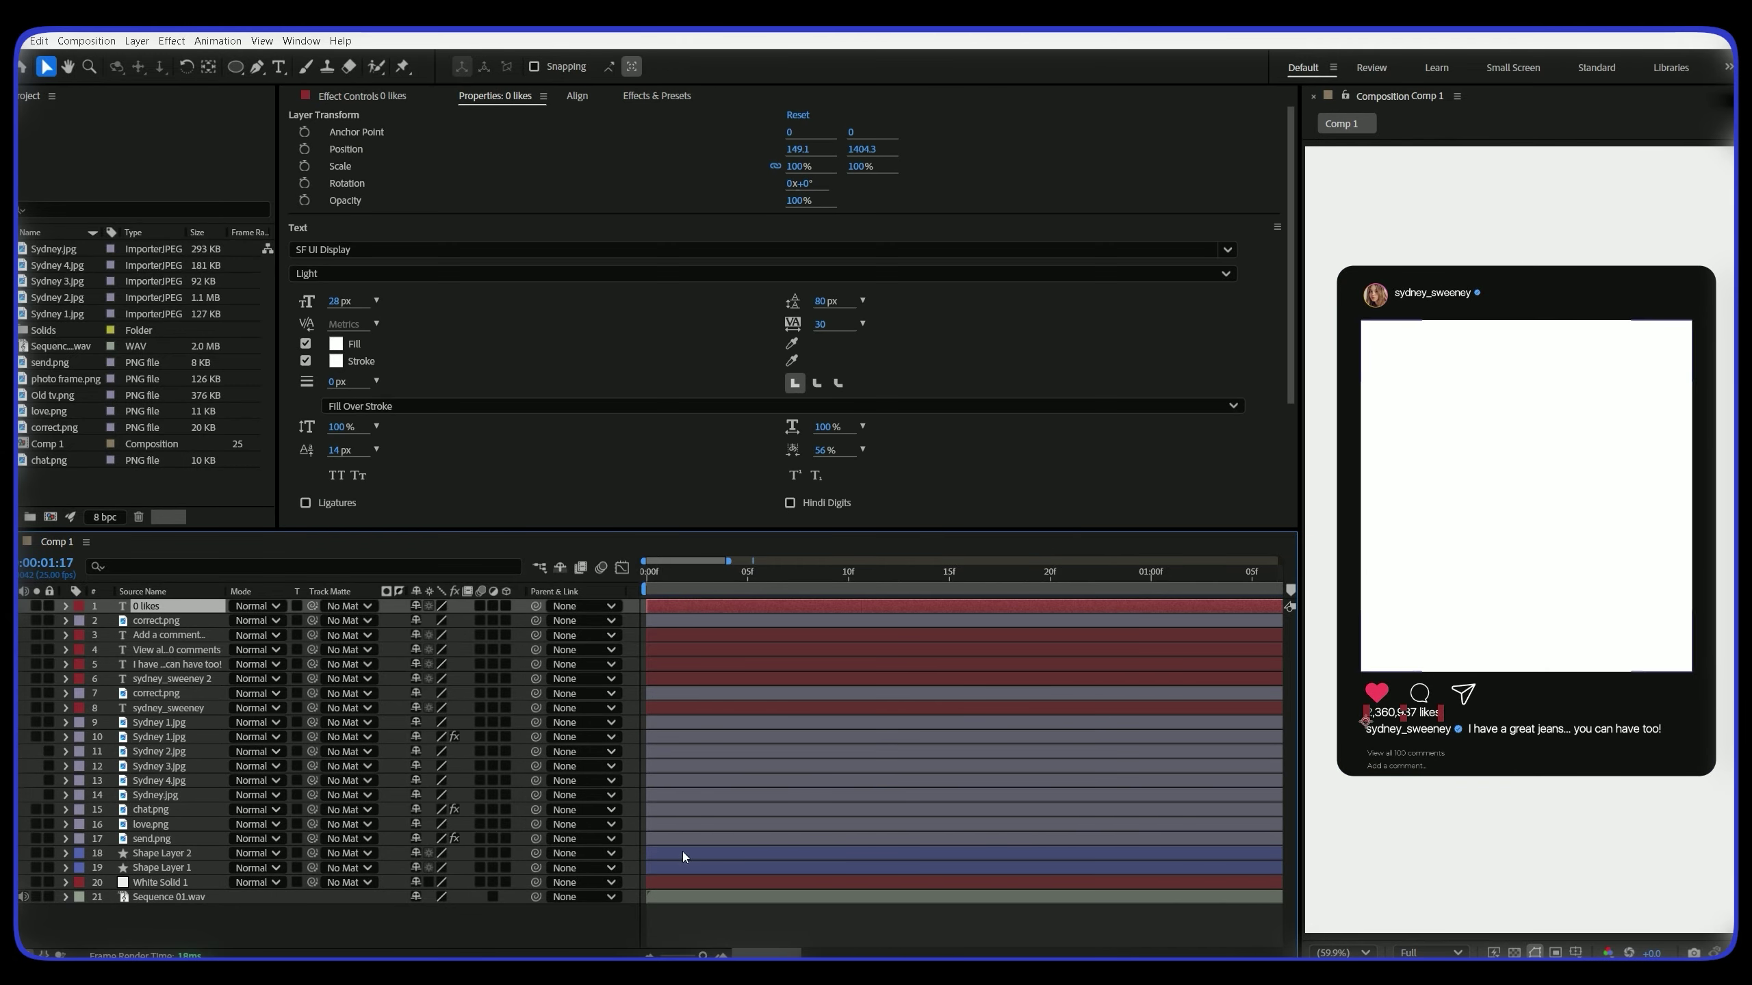
shift+click(684, 854)
ctrl+click(664, 751)
ctrl+click(663, 766)
ctrl+click(664, 781)
ctrl+click(664, 795)
drag(536, 809, 659, 867)
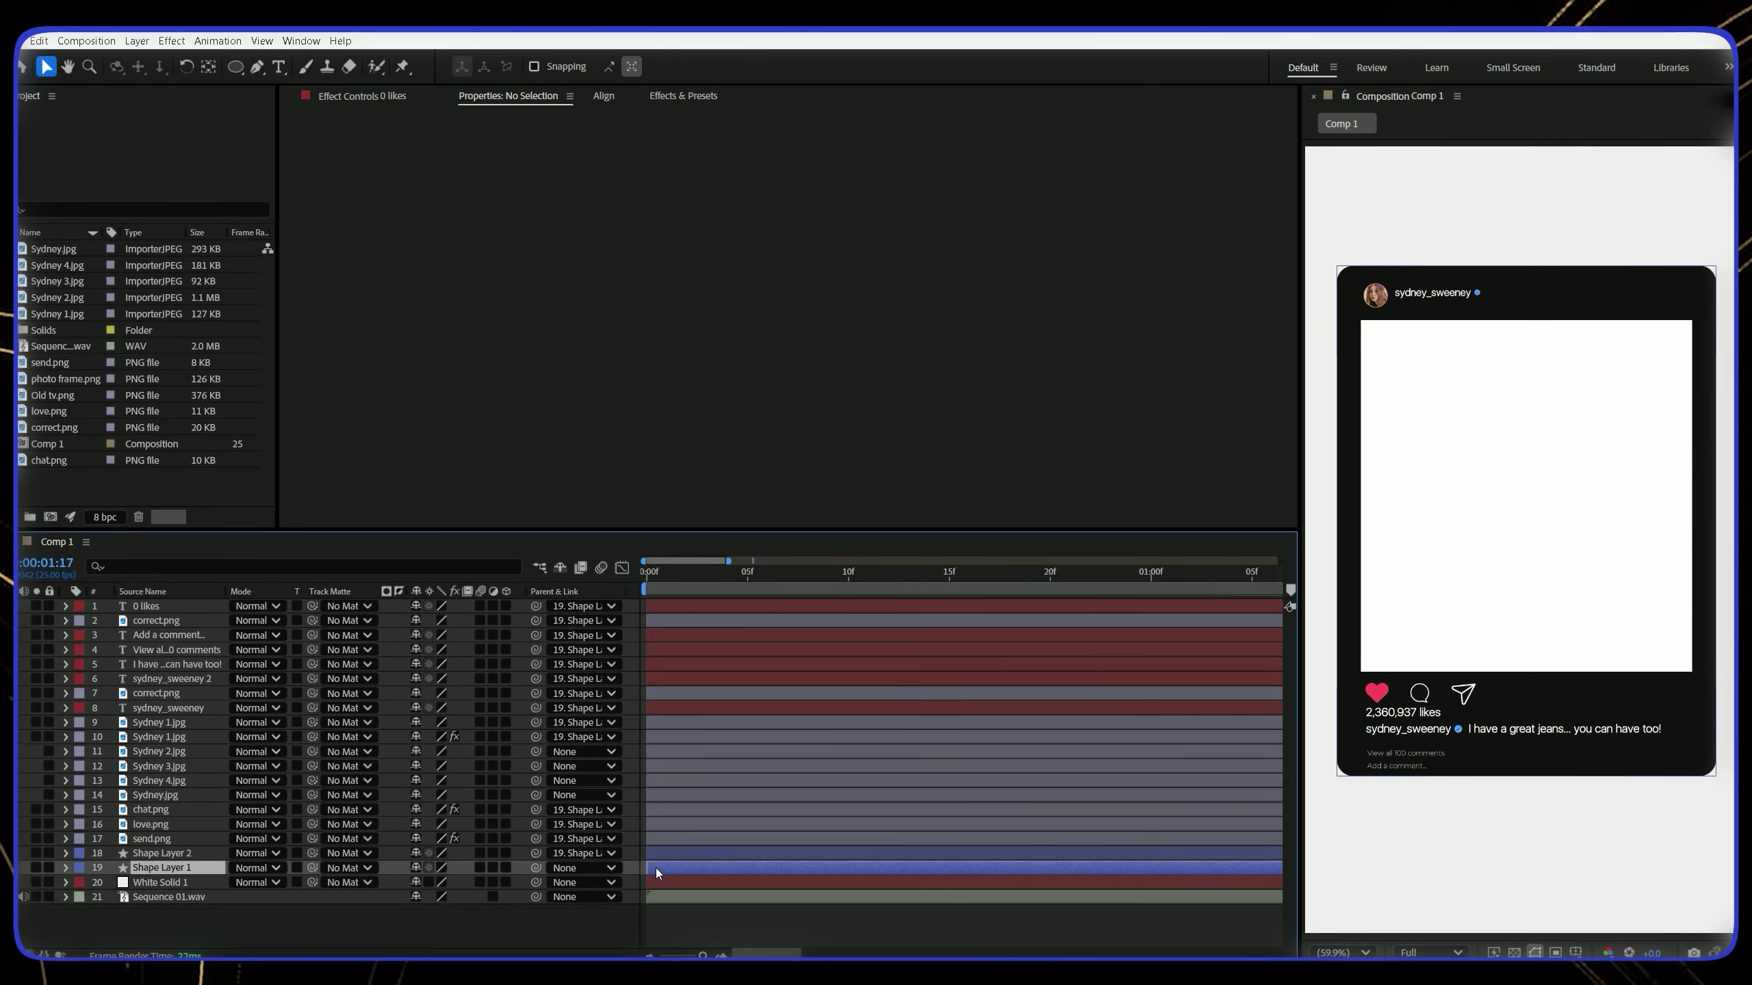
Keyframe Shape Layer 1's current position at 00:00:00:12 and move it down to Y 1862.9 at the first frame
click(656, 868)
key(p)
scroll(718, 867, up, 3)
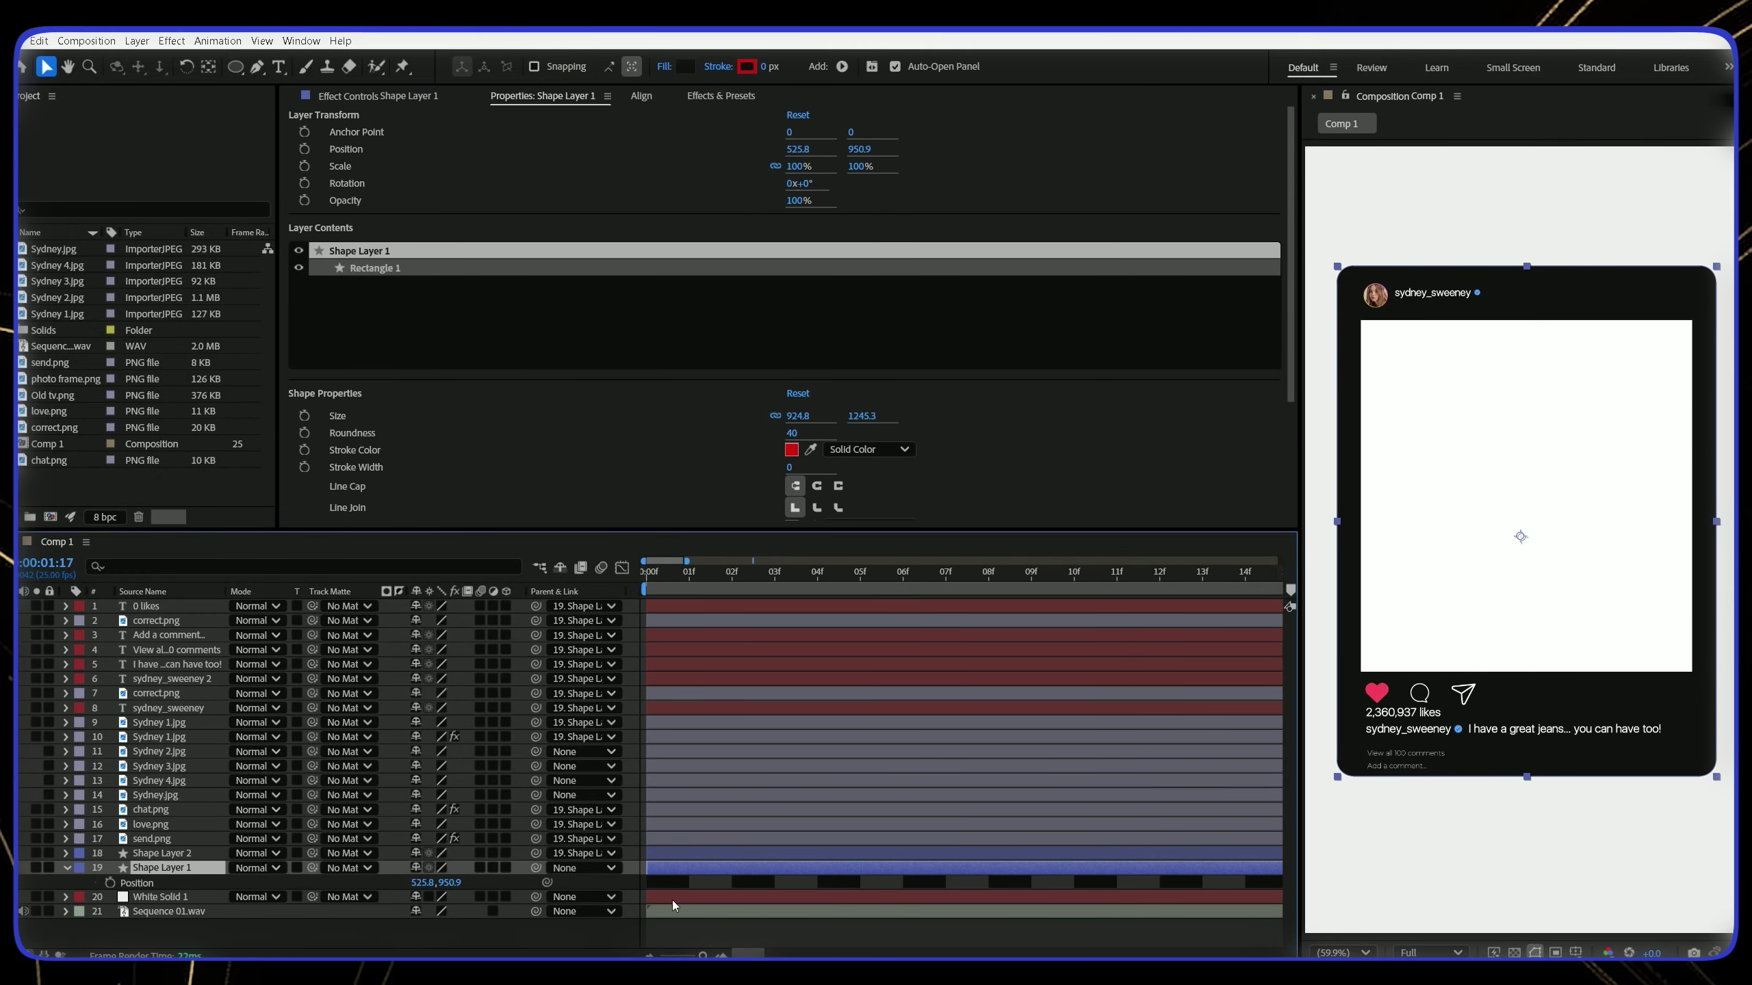
drag(648, 577, 1161, 604)
click(109, 882)
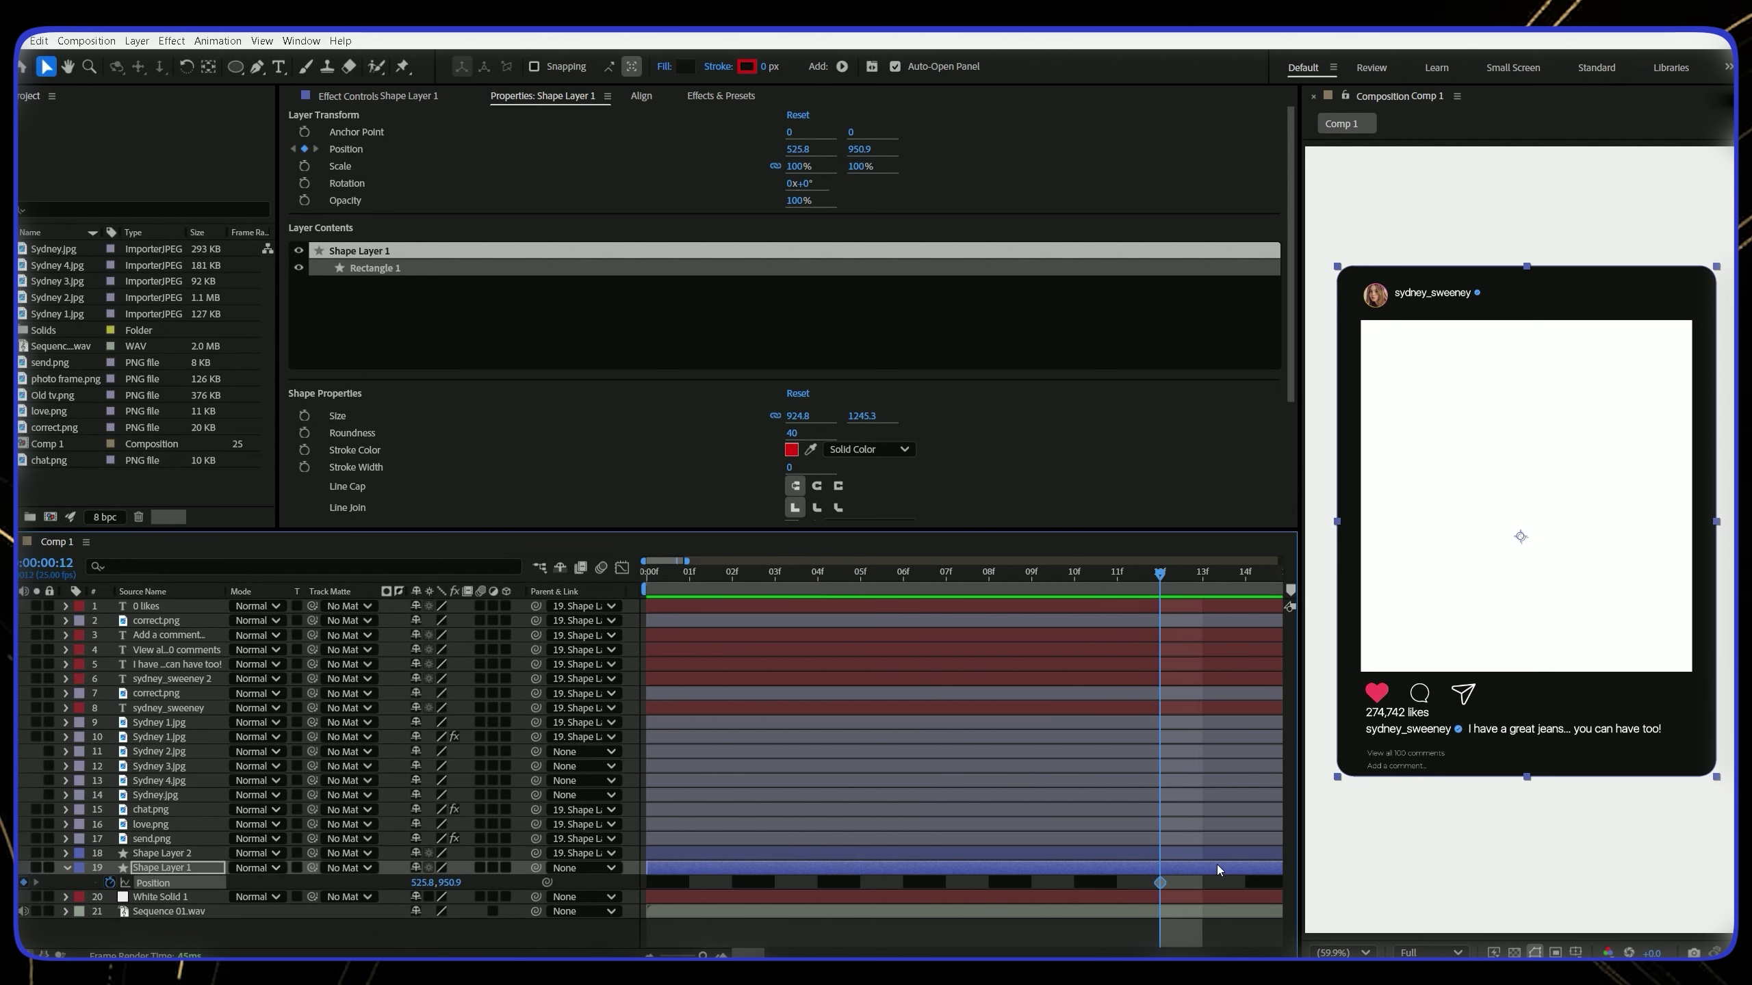
key(Home)
drag(452, 882, 1313, 802)
Ease Shape Layer 1's position keyframes in the speed graph and move the second keyframe to frame 14
key(shift+F3)
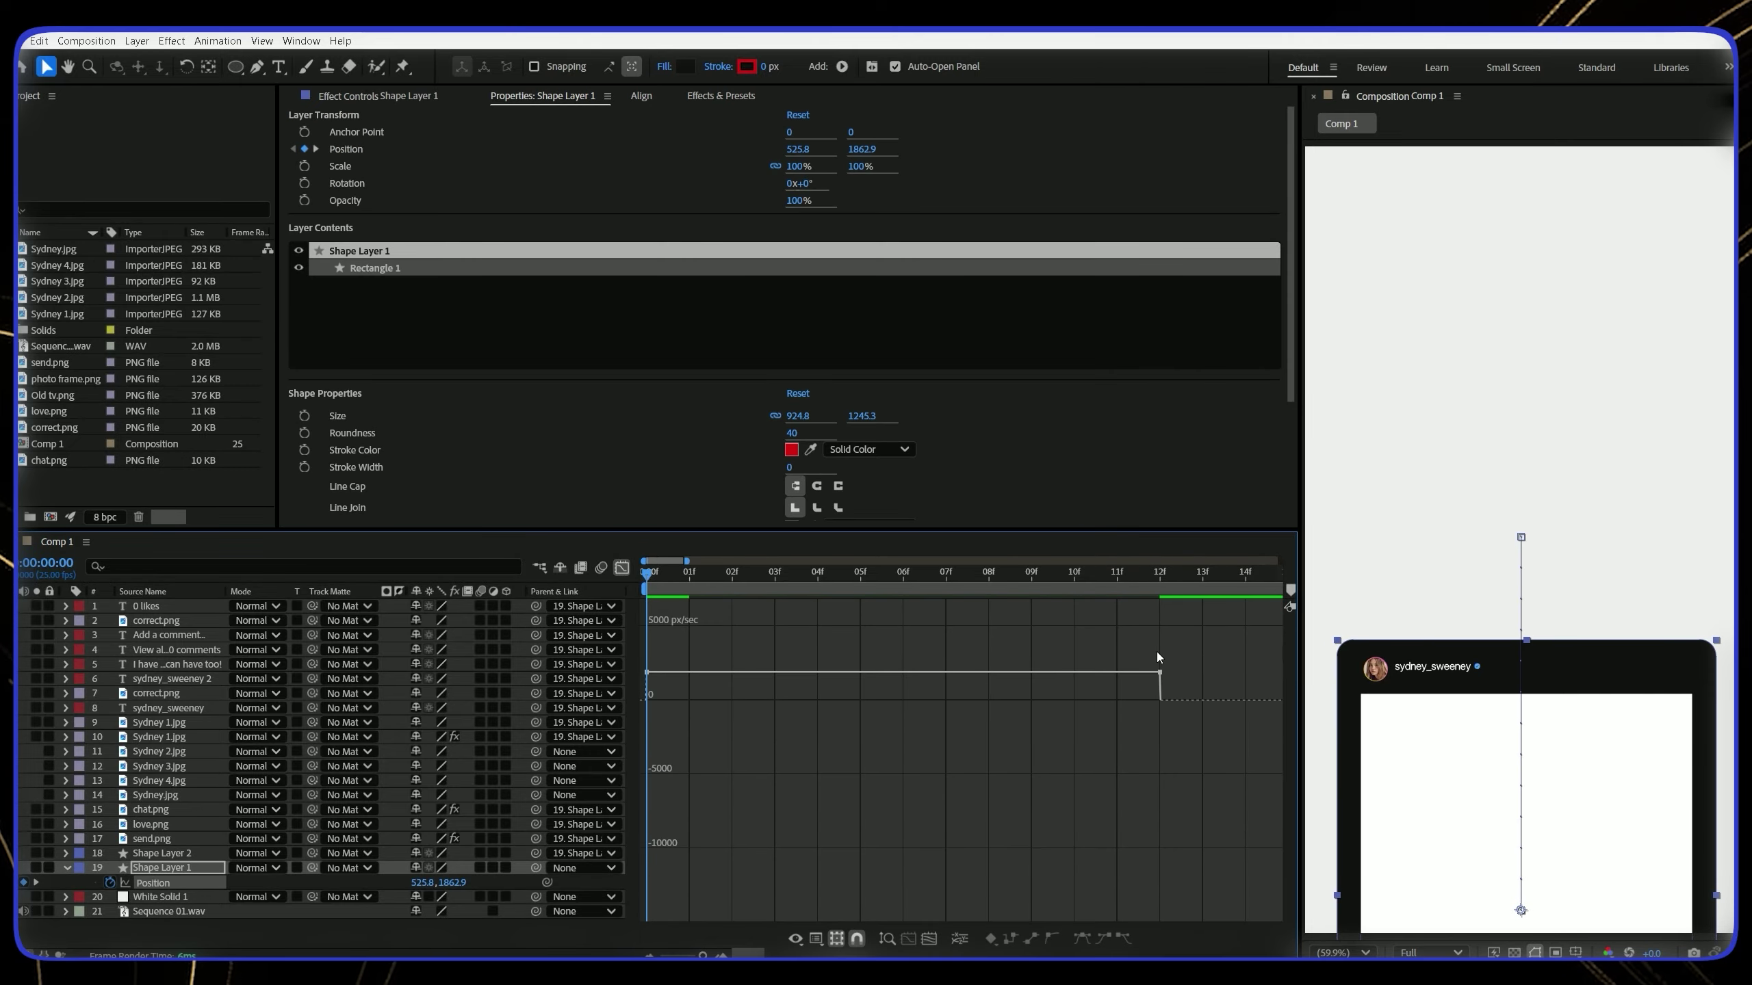
drag(688, 672, 714, 700)
drag(1117, 672, 950, 696)
drag(1160, 701, 1185, 706)
key(shift+F3)
Enable motion blur for all layers in the composition
key(ctrl+a)
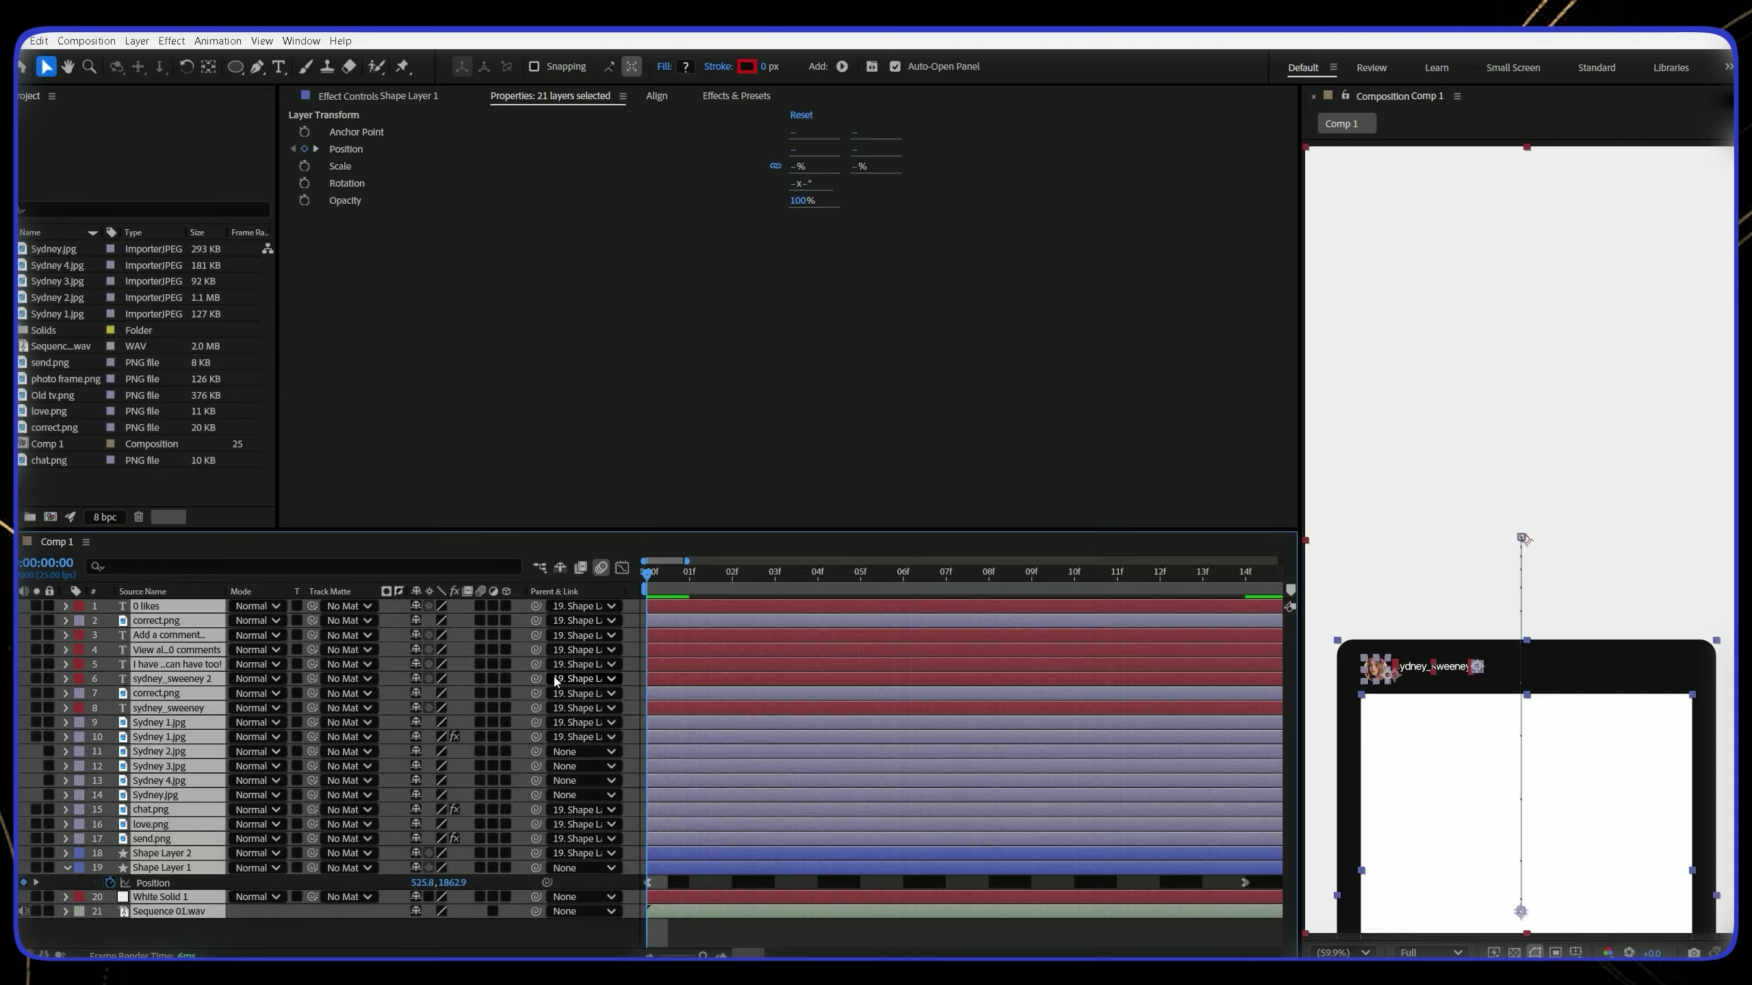
click(481, 605)
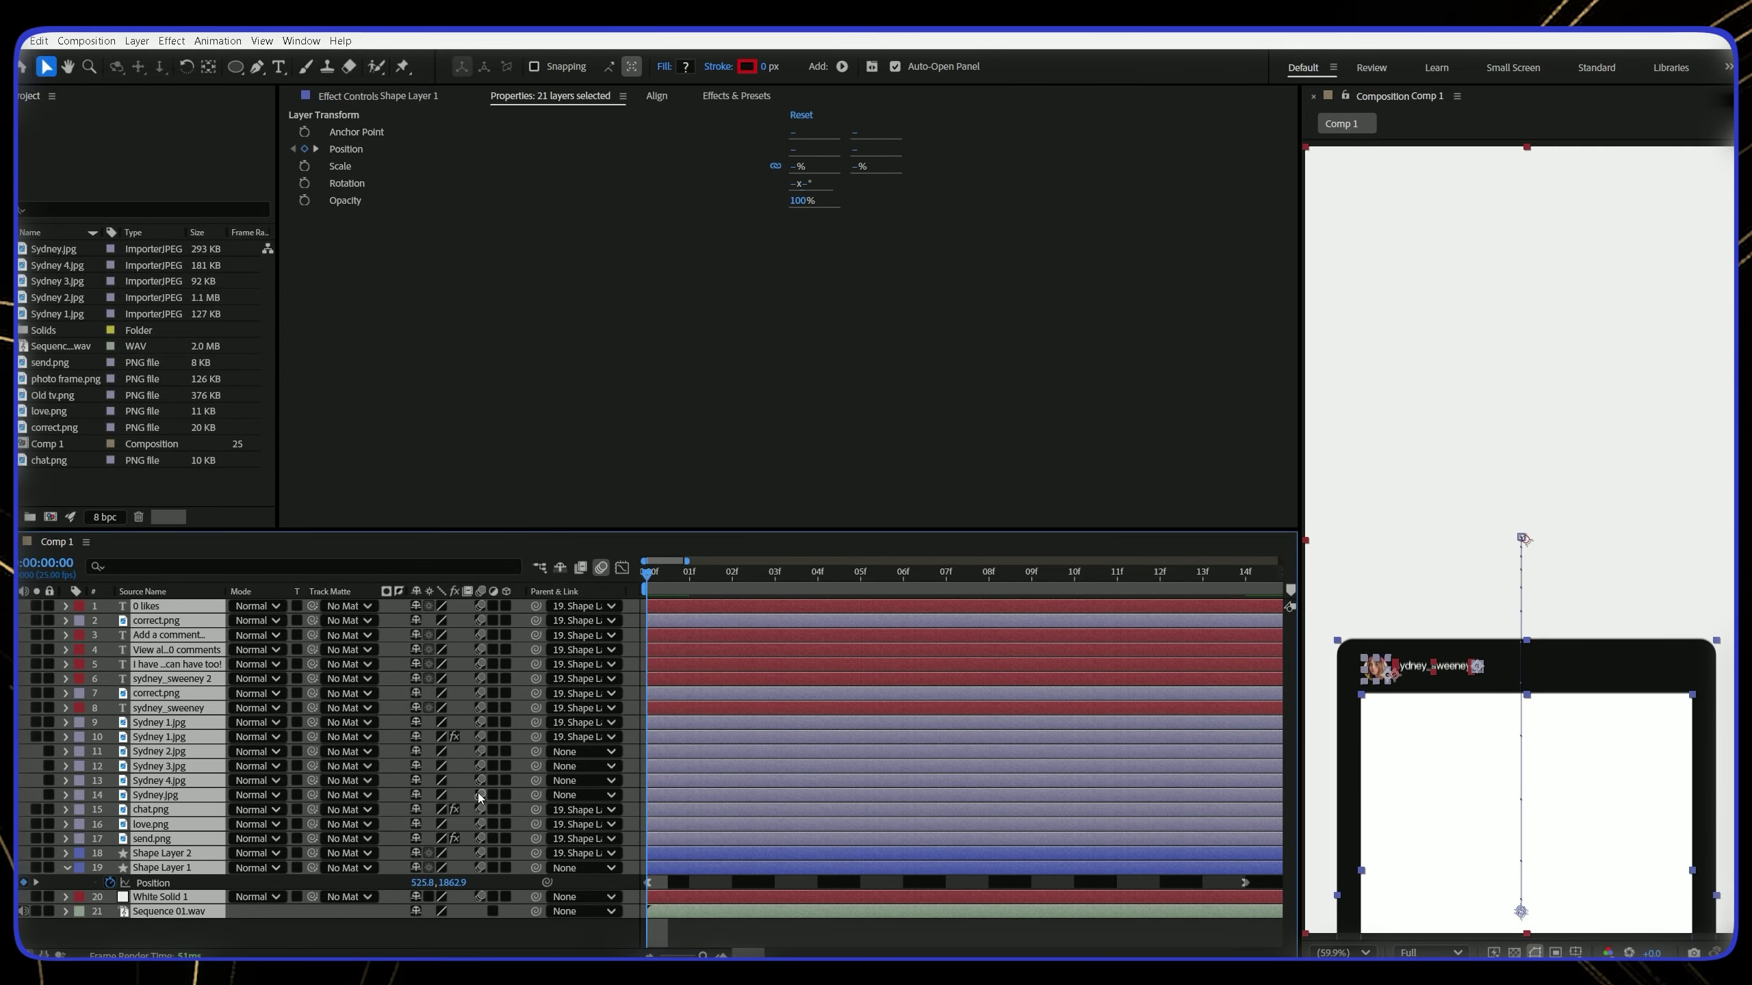
click(610, 925)
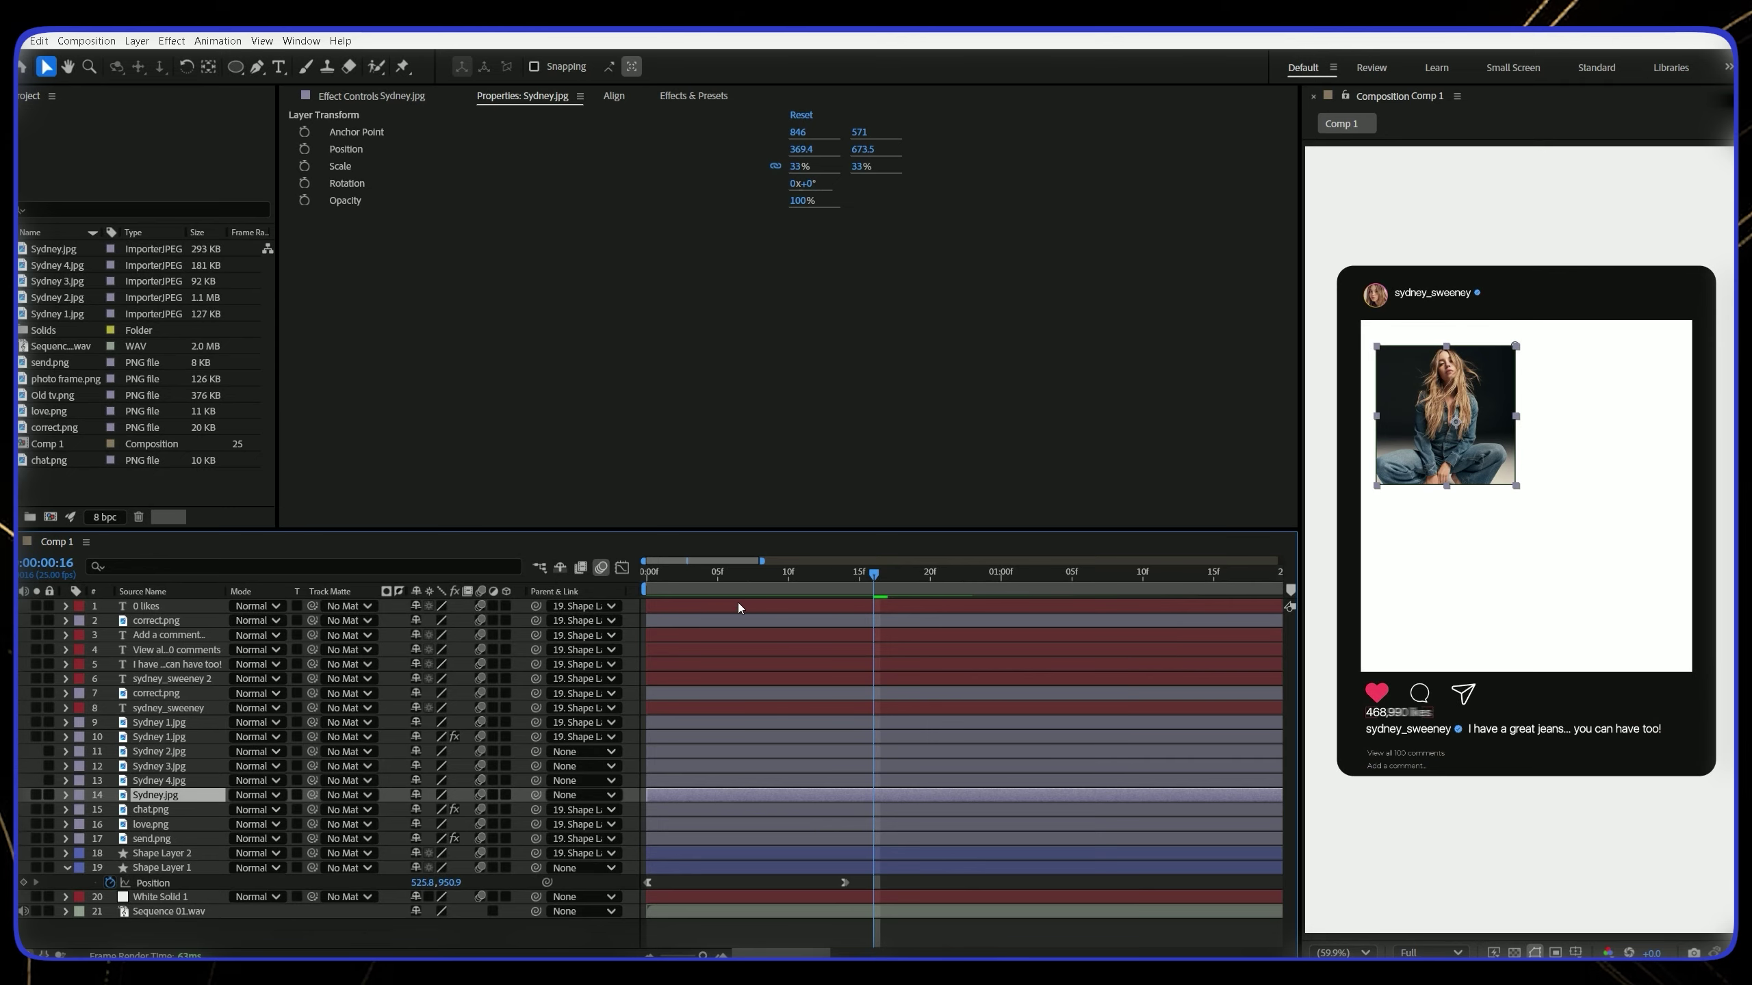
Separate the position dimensions of Sydney.jpg and add a Y Position keyframe at 00:00:00:06
key(p)
right_click(149, 811)
click(242, 734)
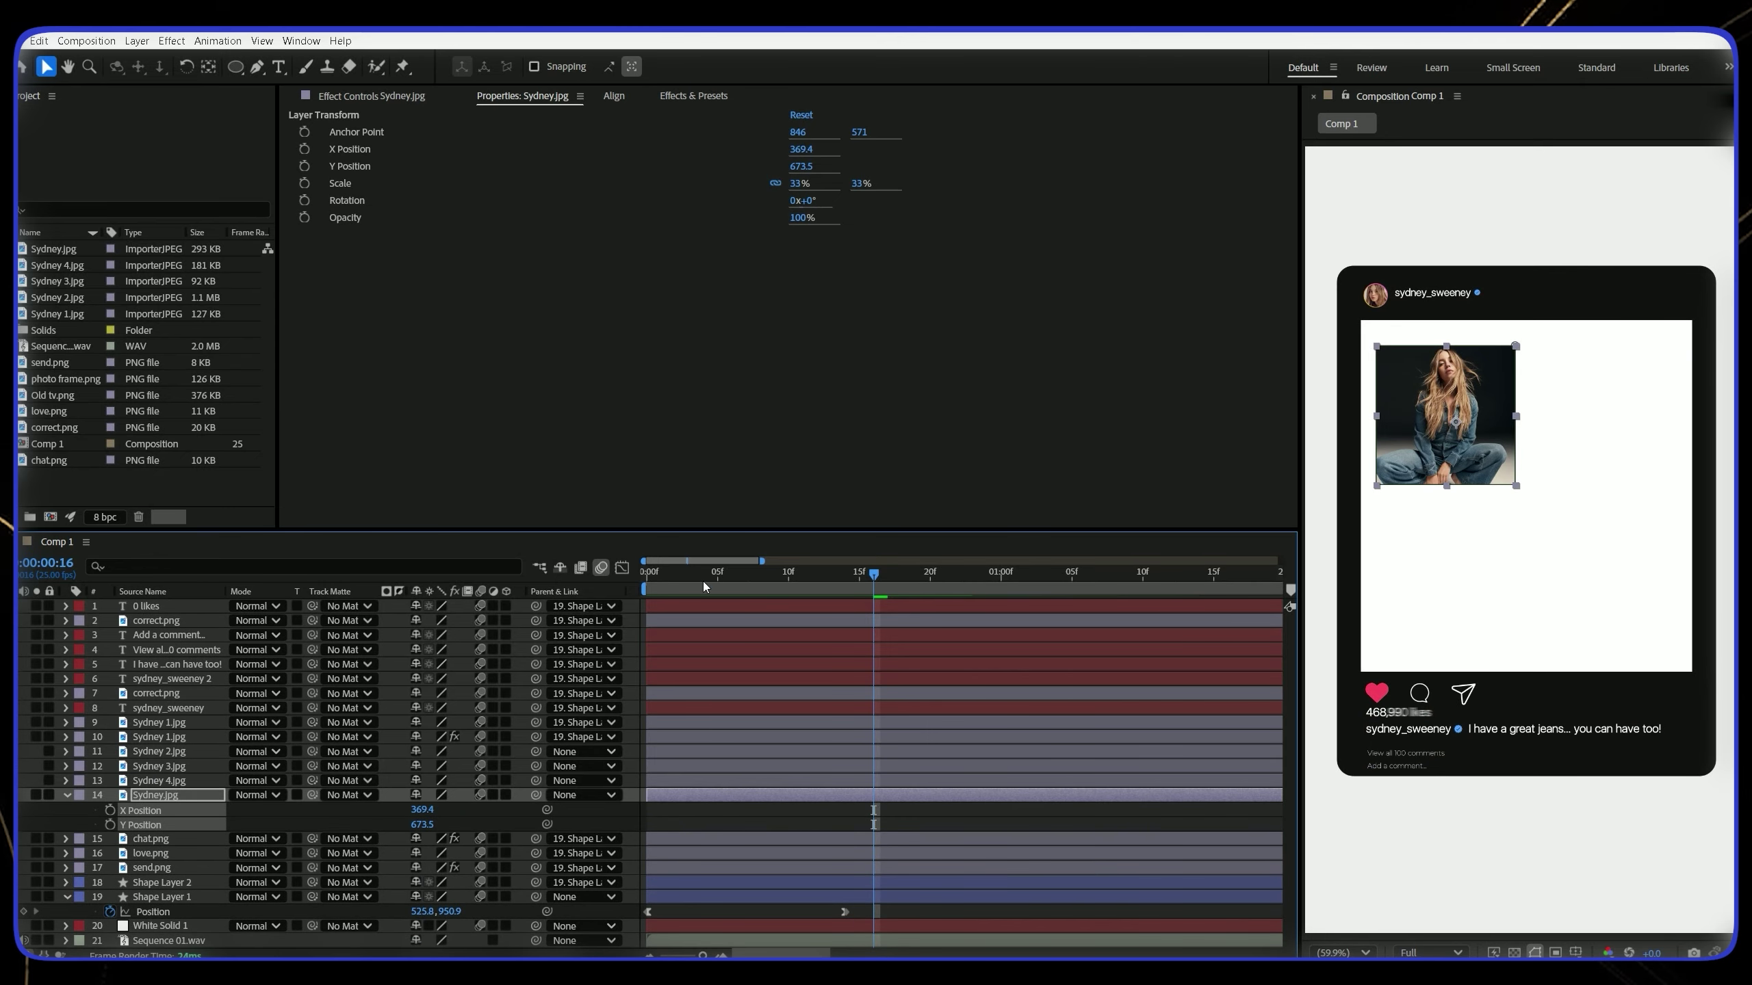
click(731, 572)
click(110, 825)
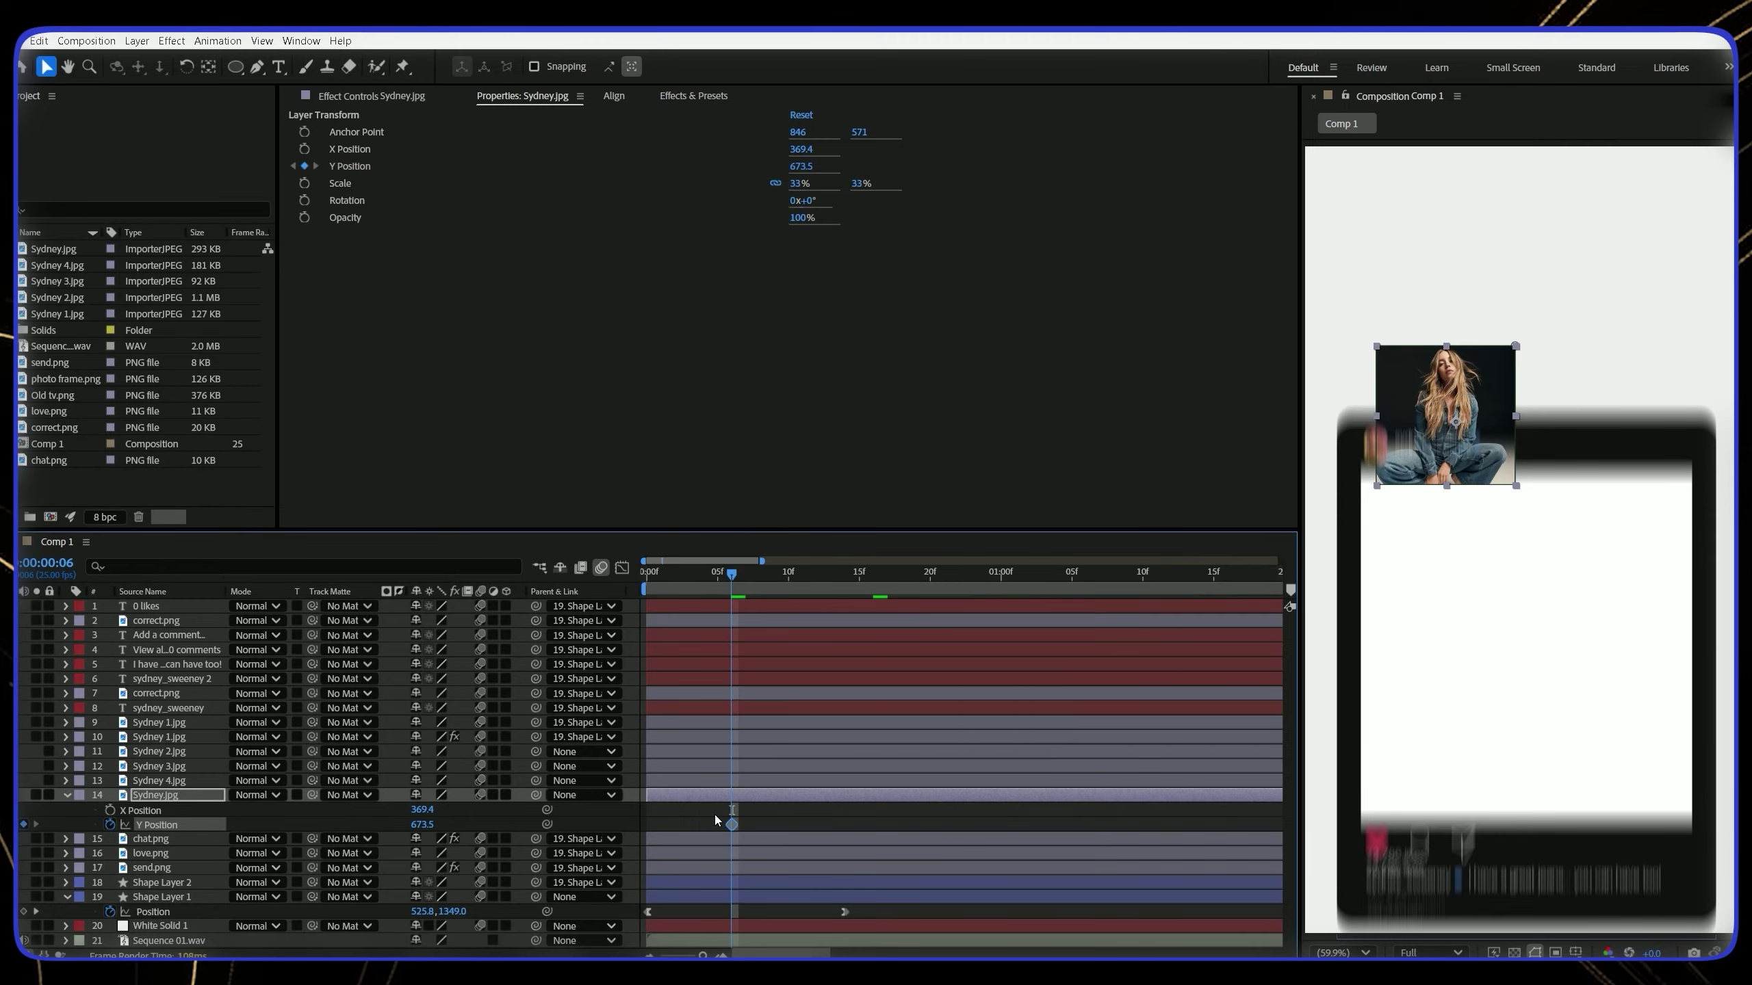
Add a Y Position keyframe for Sydney.jpg at 00:00:00:14, lower the 00:00:00:06 keyframe to Y 1058.5 and ease both keyframes
key(space)
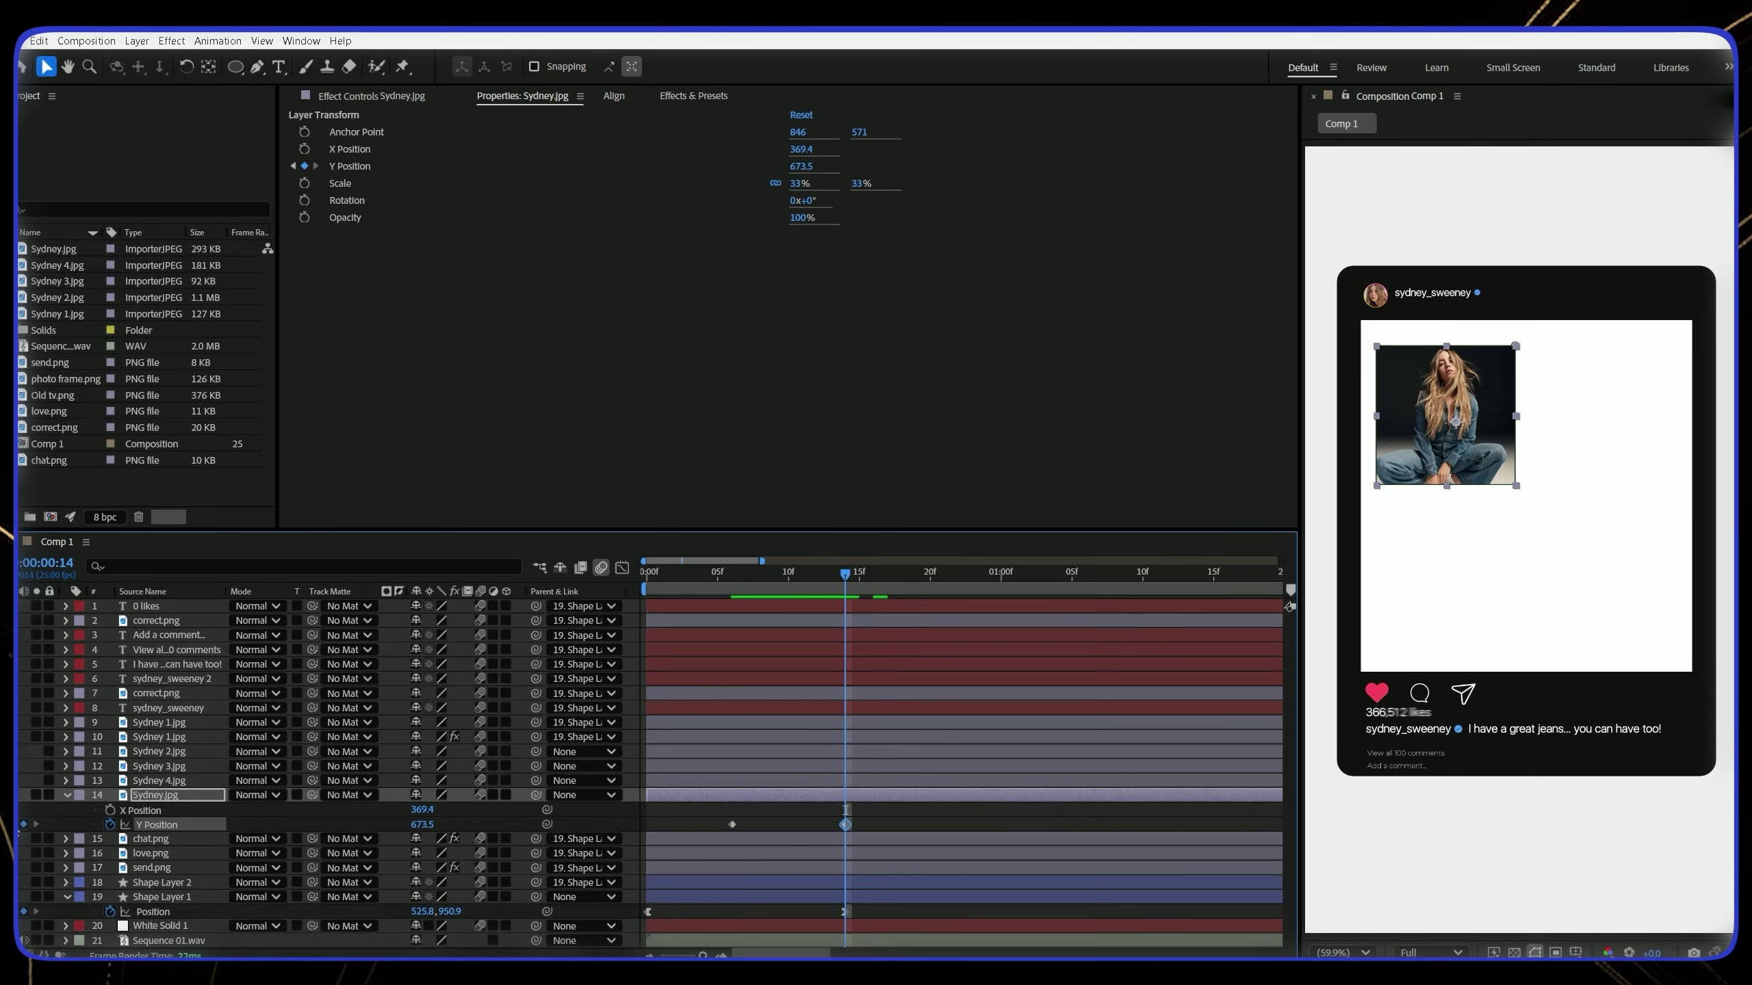
click(13, 825)
drag(425, 824, 743, 811)
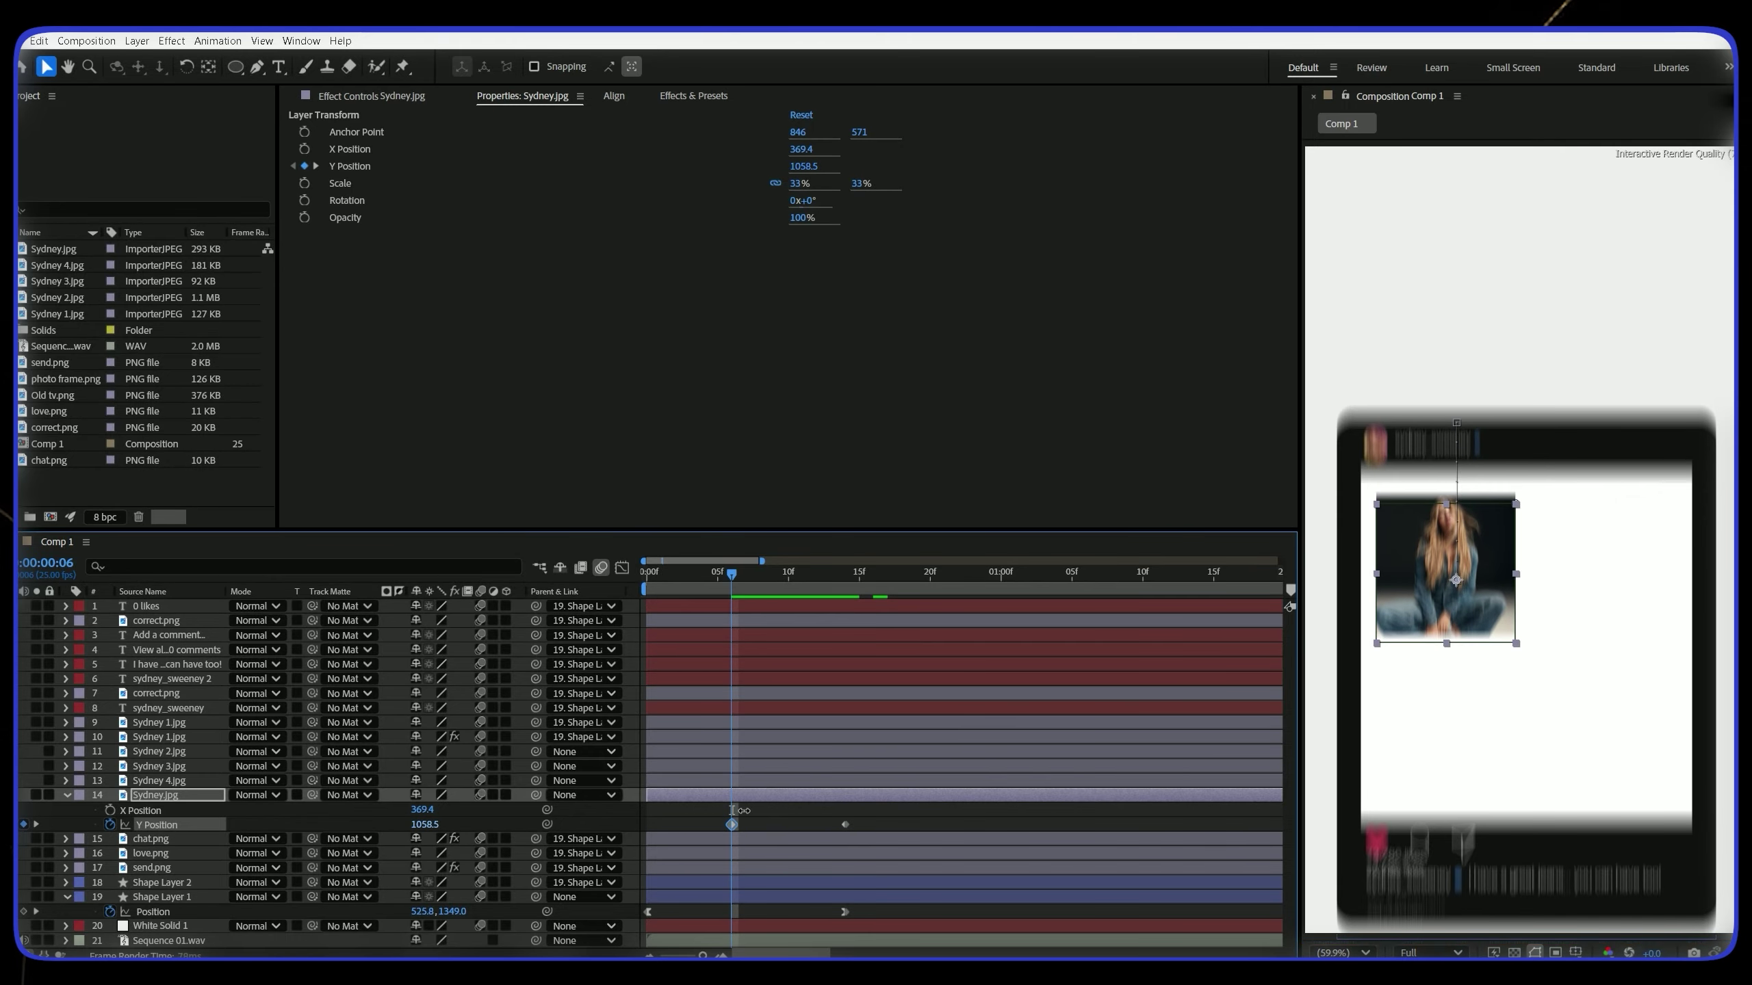
drag(876, 807, 728, 810)
Keyframe Sydney 4.jpg's Y Position from 1058.5 at 00:00:00:11, and trim Sydney.jpg to start at frame 5 and Sydney 4.jpg at frame 10
drag(733, 575, 808, 587)
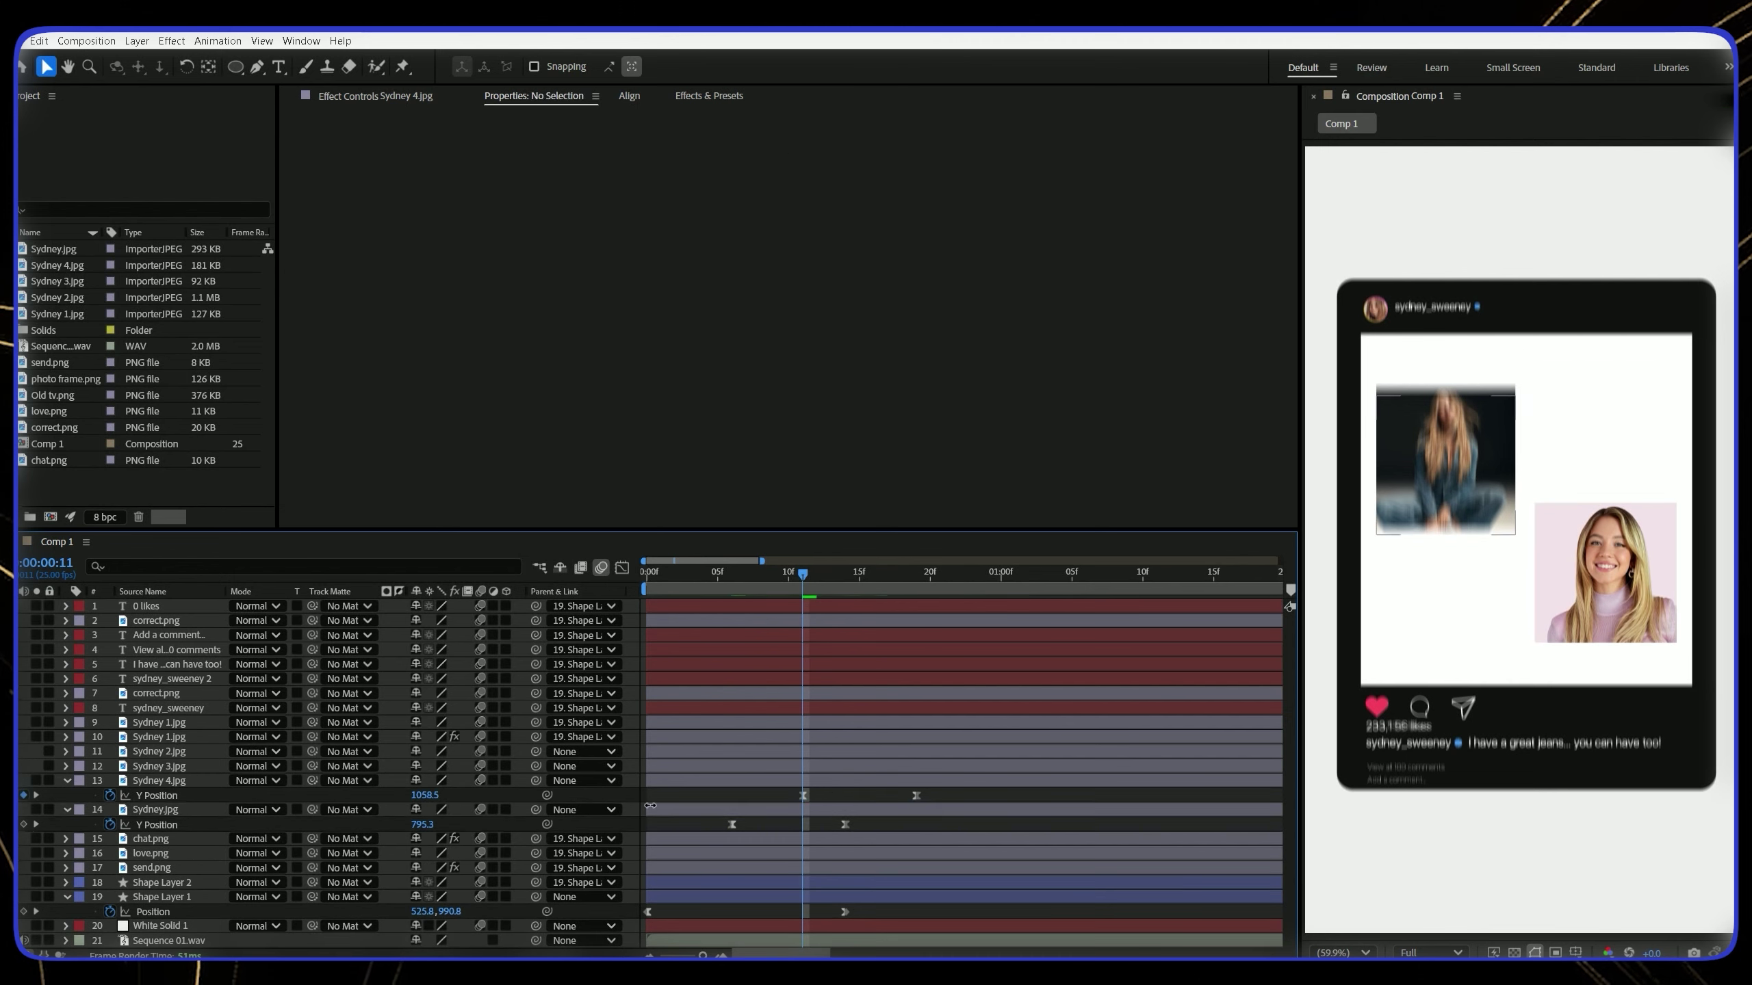
drag(647, 809, 717, 810)
drag(647, 781, 788, 781)
Paste the eased keyframes onto Sydney 3.jpg at 00:00:00:15 and animate its Y Position from 1455.5 to 1058.5
click(727, 765)
key(p)
drag(803, 575, 860, 577)
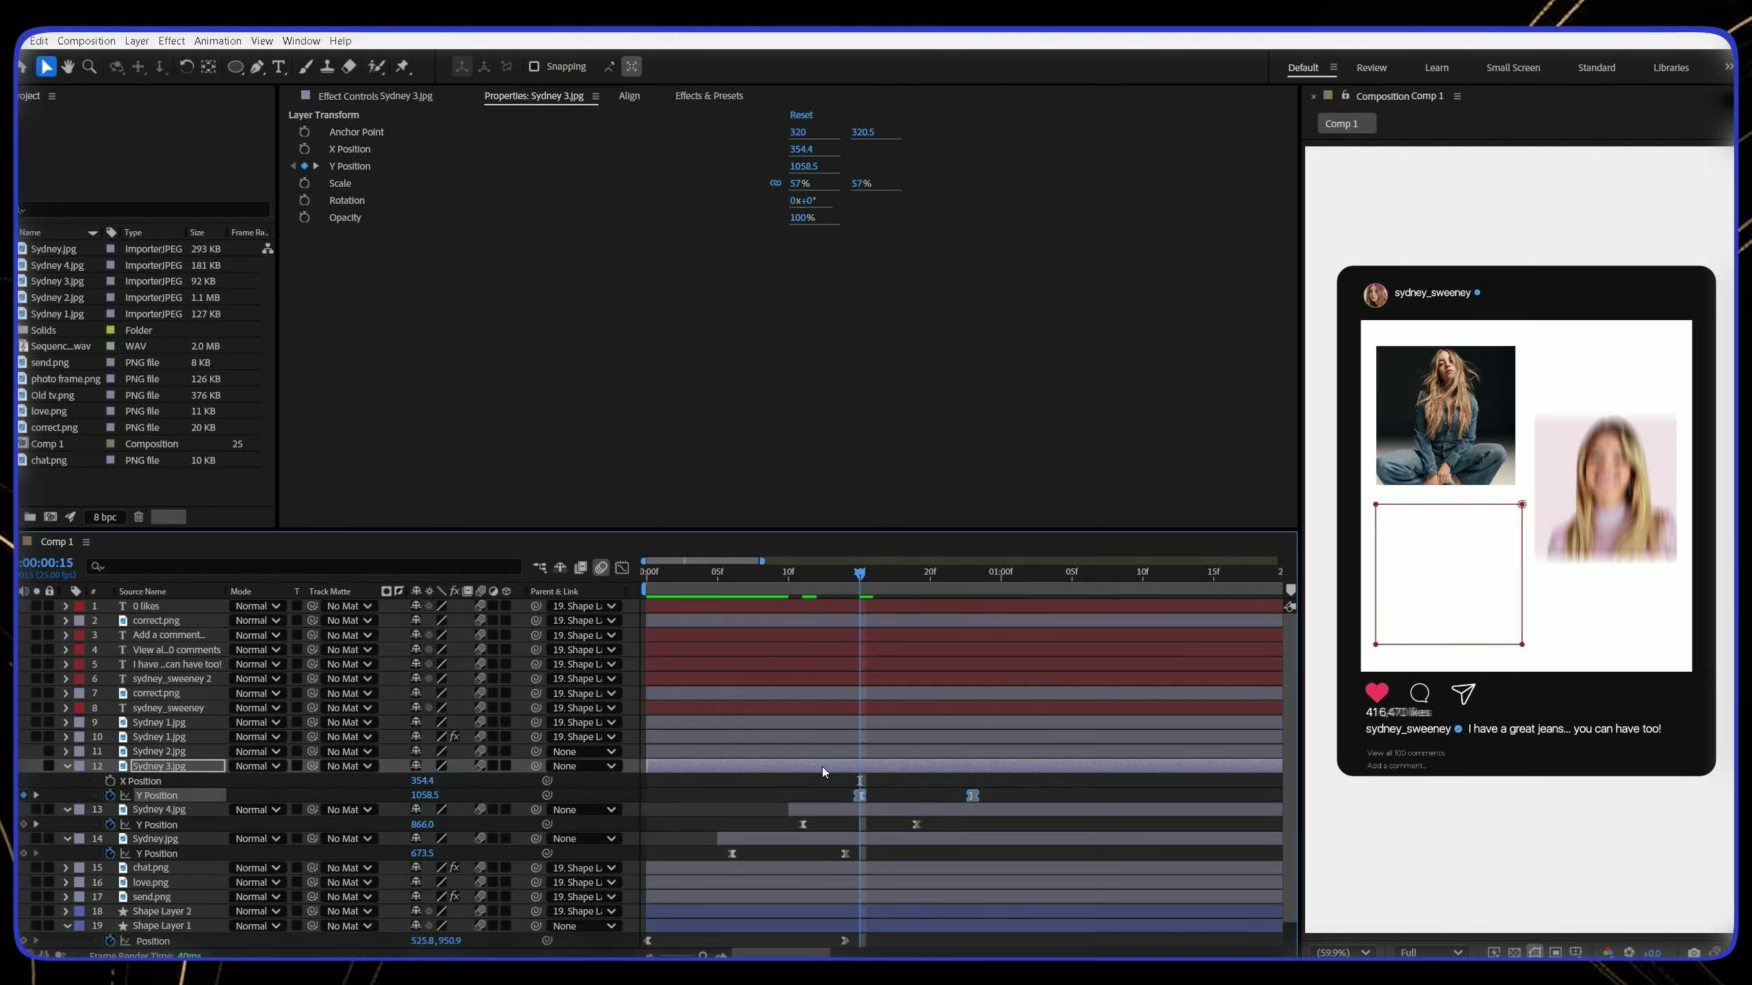
click(812, 796)
drag(424, 795, 593, 796)
click(36, 796)
click(159, 751)
click(423, 796)
text(105)
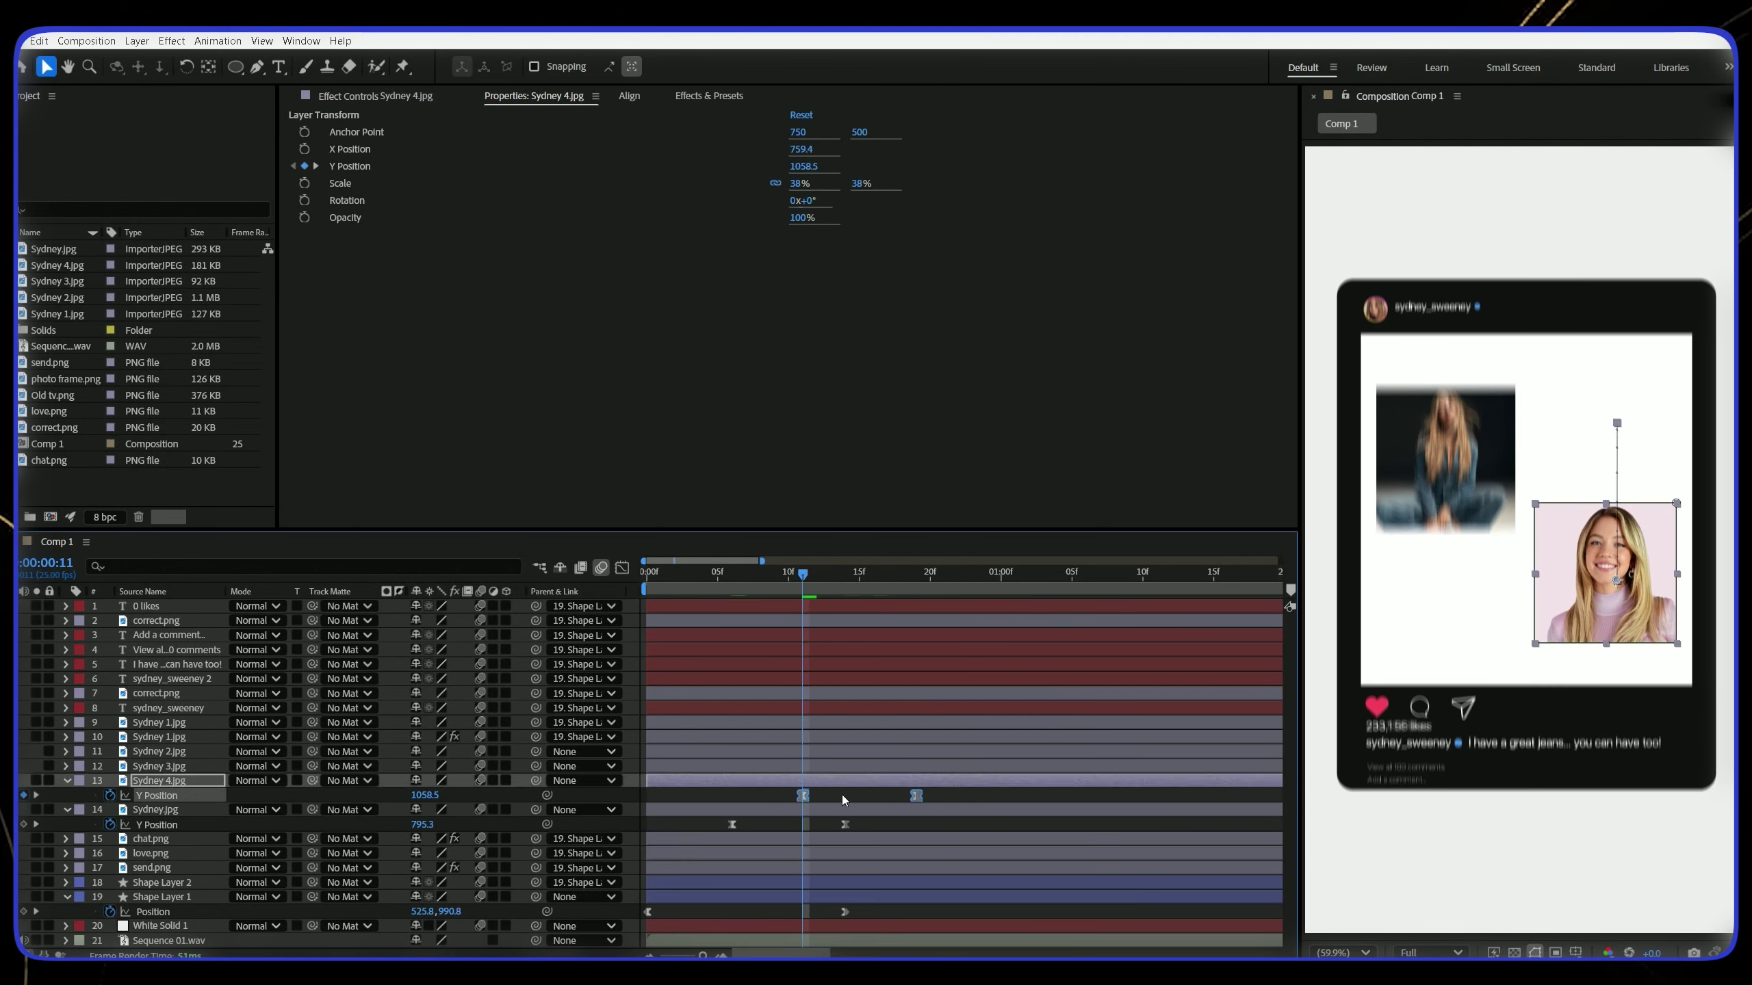
Copy Sydney 4.jpg's Y Position keyframes to Sydney 3.jpg at 00:00:00:15, set the first to 1455.5 and adjust the second at 00:00:00:23
click(822, 781)
click(814, 766)
key(p)
drag(803, 574, 860, 574)
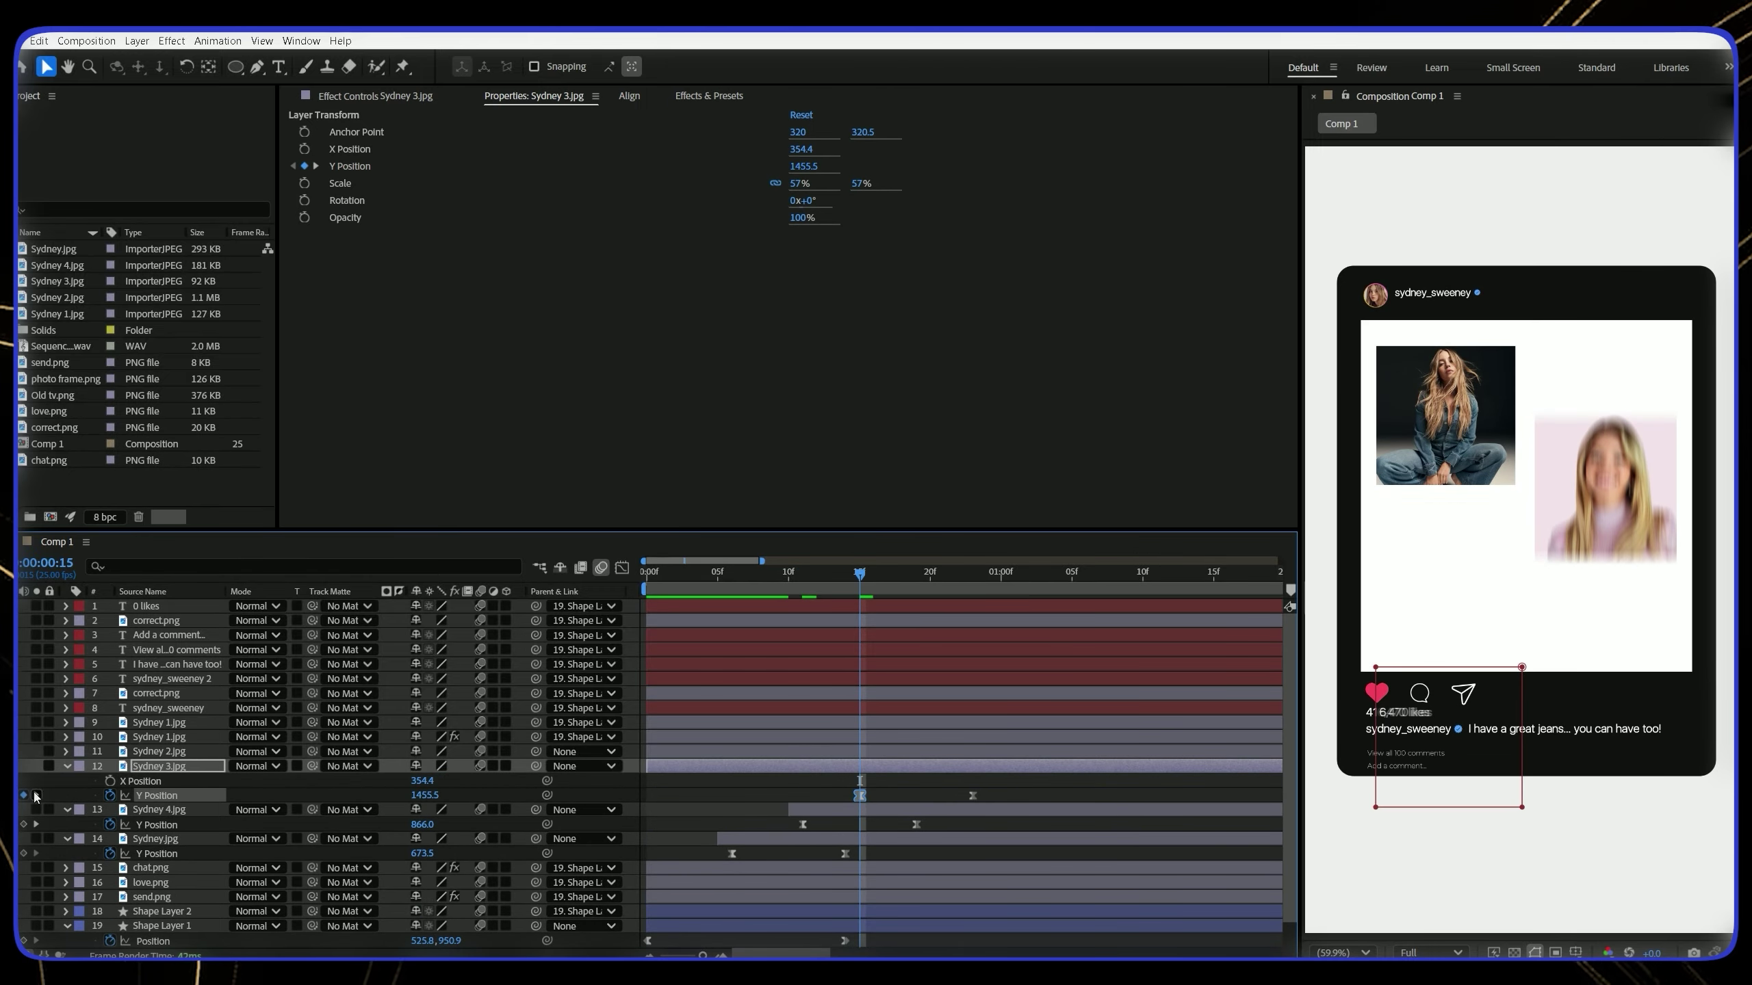
click(972, 572)
click(158, 751)
click(435, 795)
key(Return)
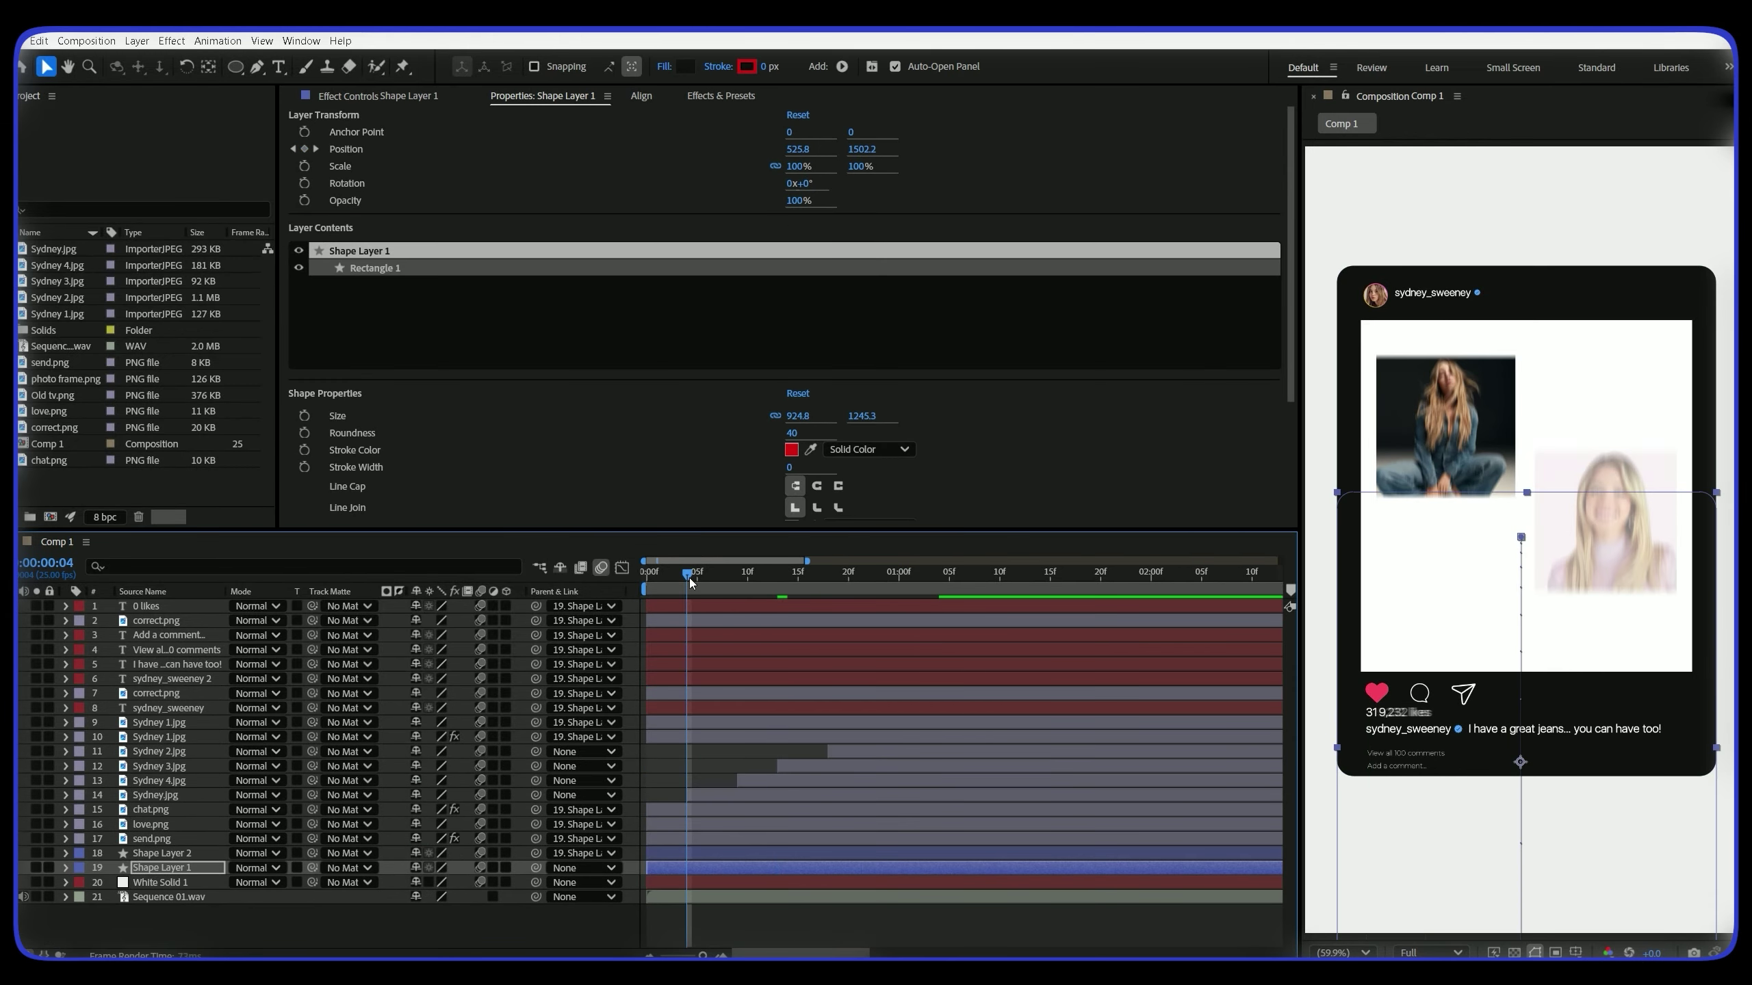
Return to After Effects and parent Sydney 2.jpg, Sydney 3.jpg, Sydney 4.jpg and Sydney.jpg to Shape Layer 1
key(space)
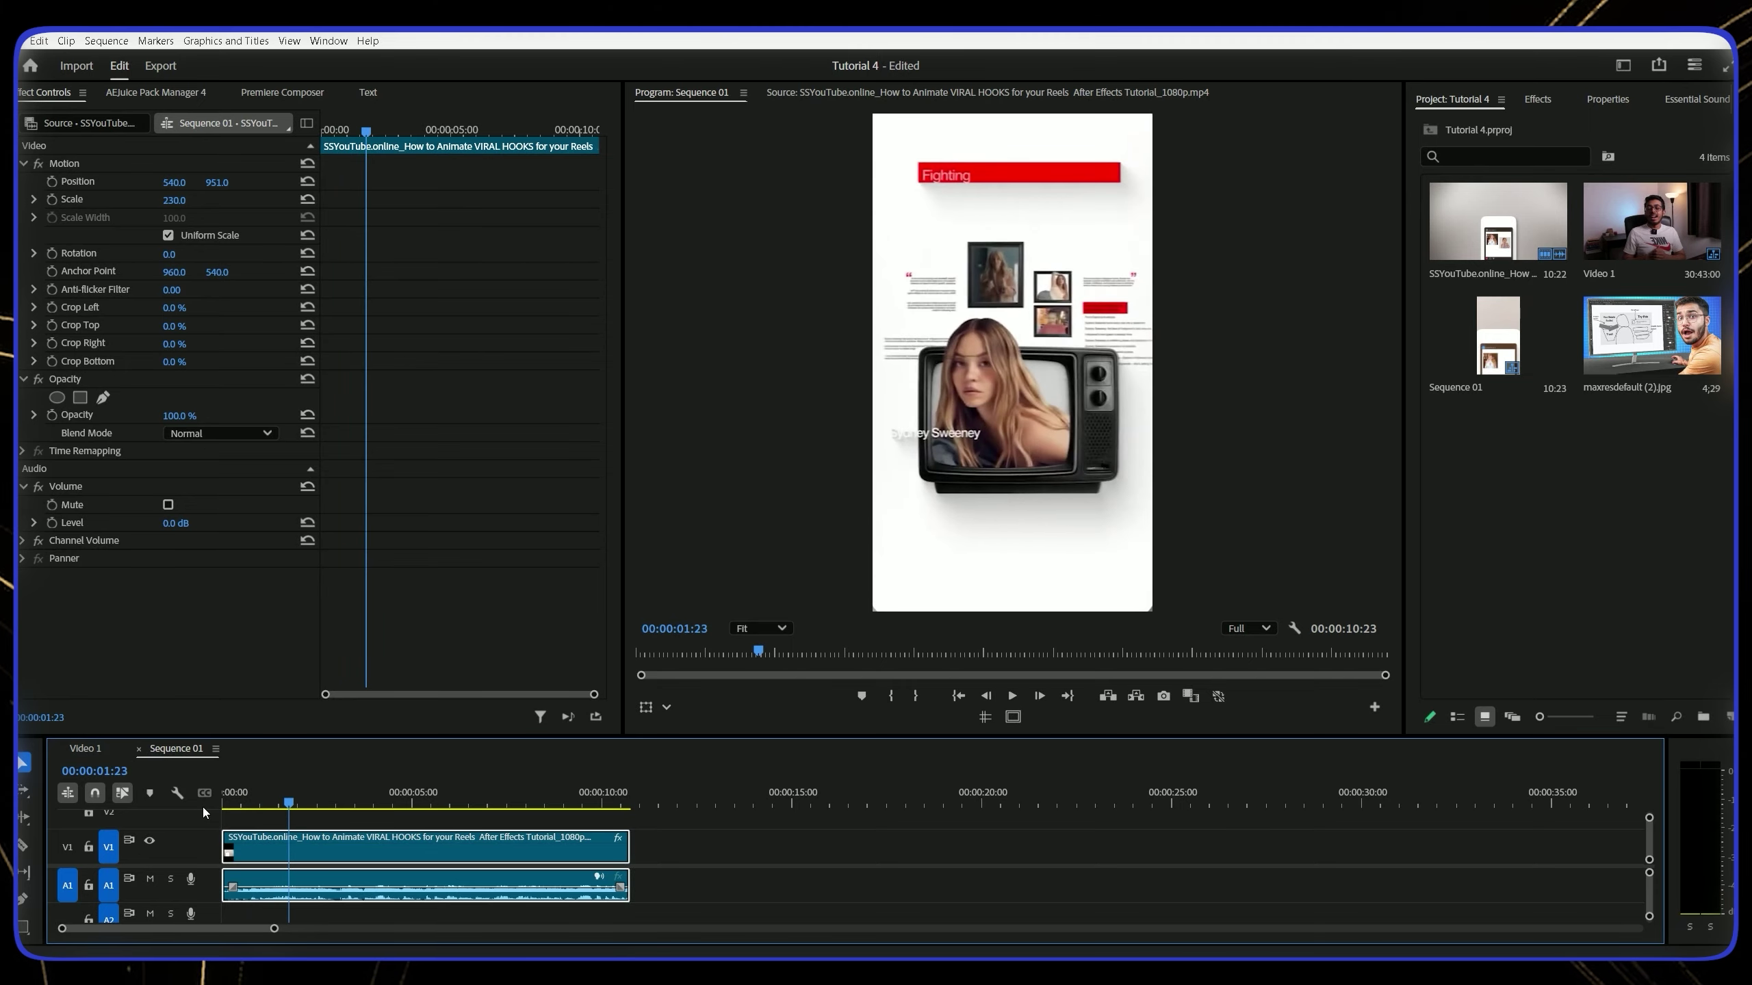
mouse_move(992, 973)
click(991, 909)
click(713, 756)
shift+click(696, 795)
drag(536, 751, 167, 869)
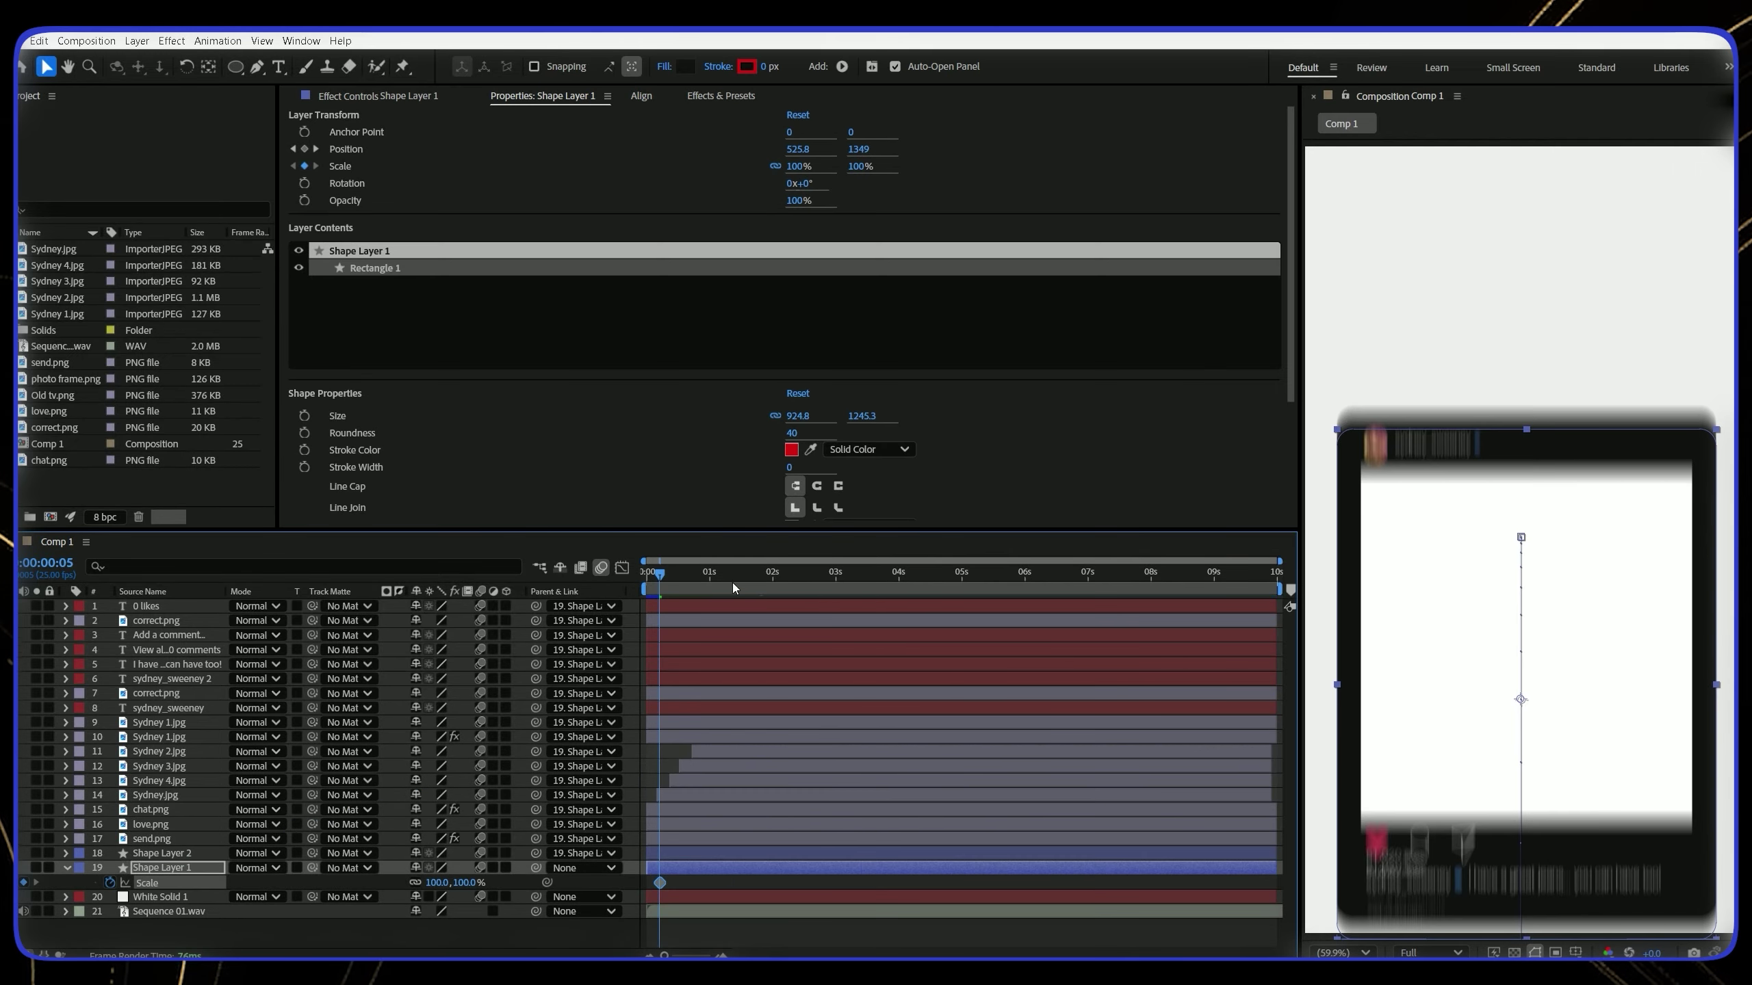
Animate Shape Layer 1's scale from 100% at 00:00:00:05 to 90% at 00:00:01:18 with eased keyframes
mouse_move(732, 583)
mouse_down()
mouse_move(807, 587)
mouse_move(736, 617)
mouse_move(726, 584)
mouse_move(757, 586)
mouse_up()
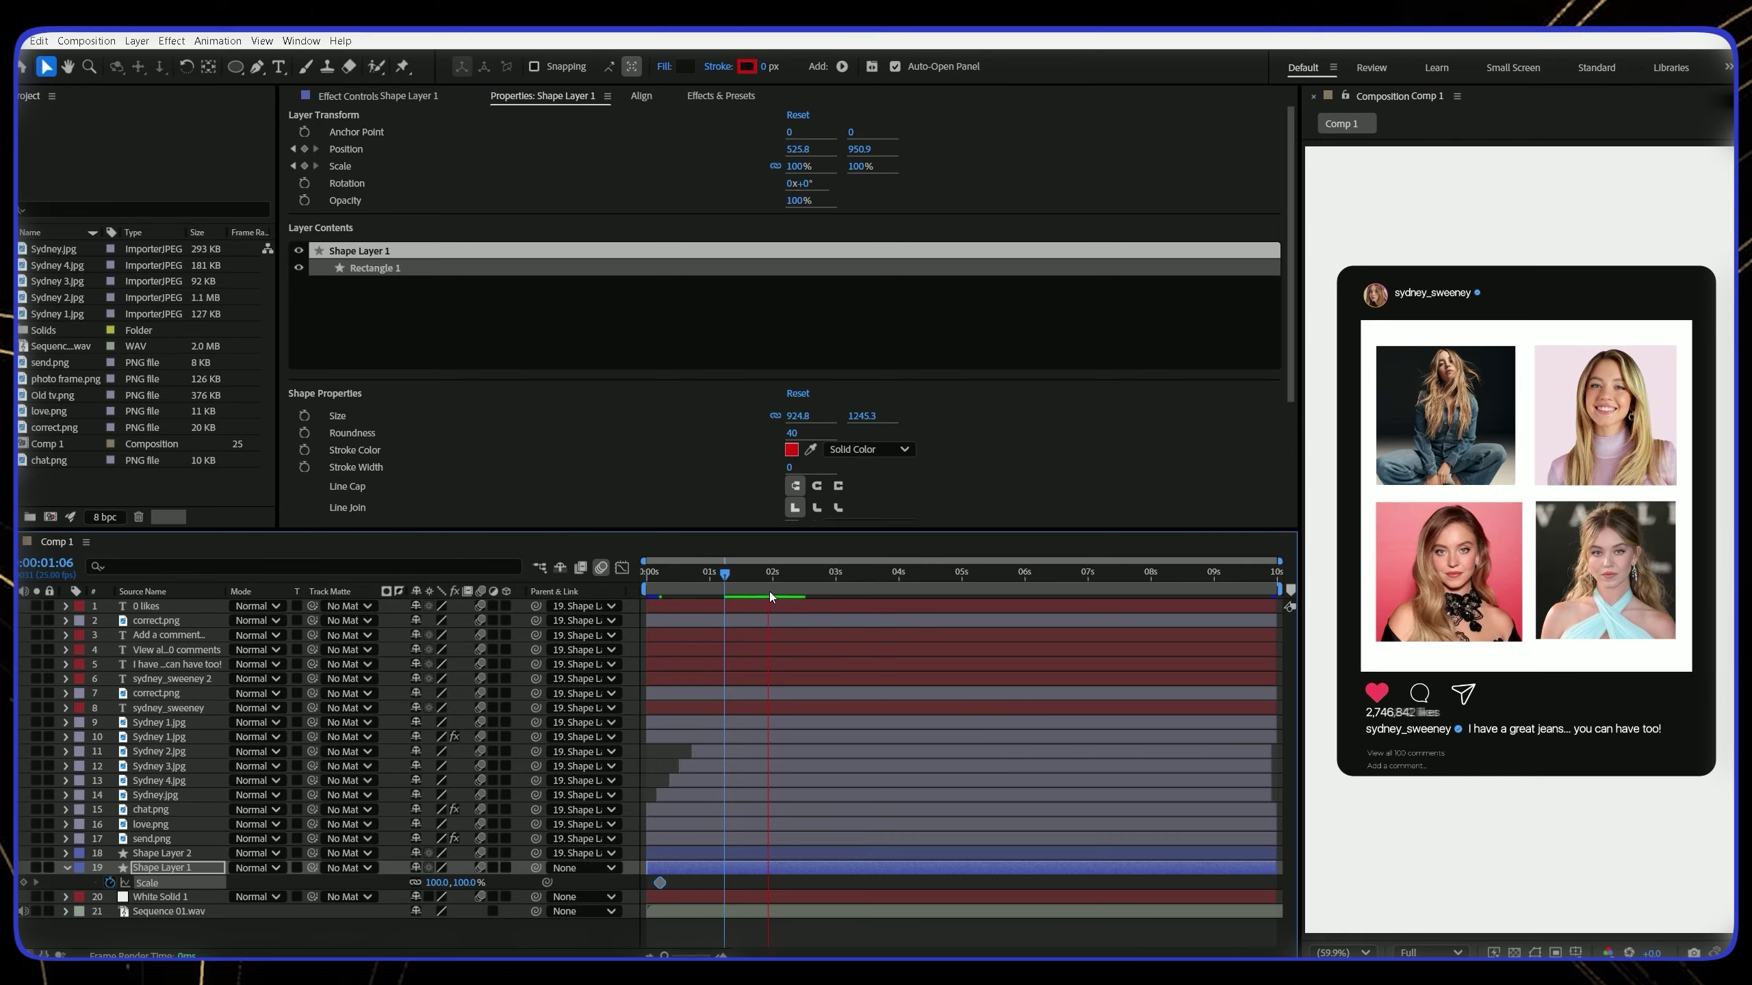
click(434, 882)
text(90)
click(438, 929)
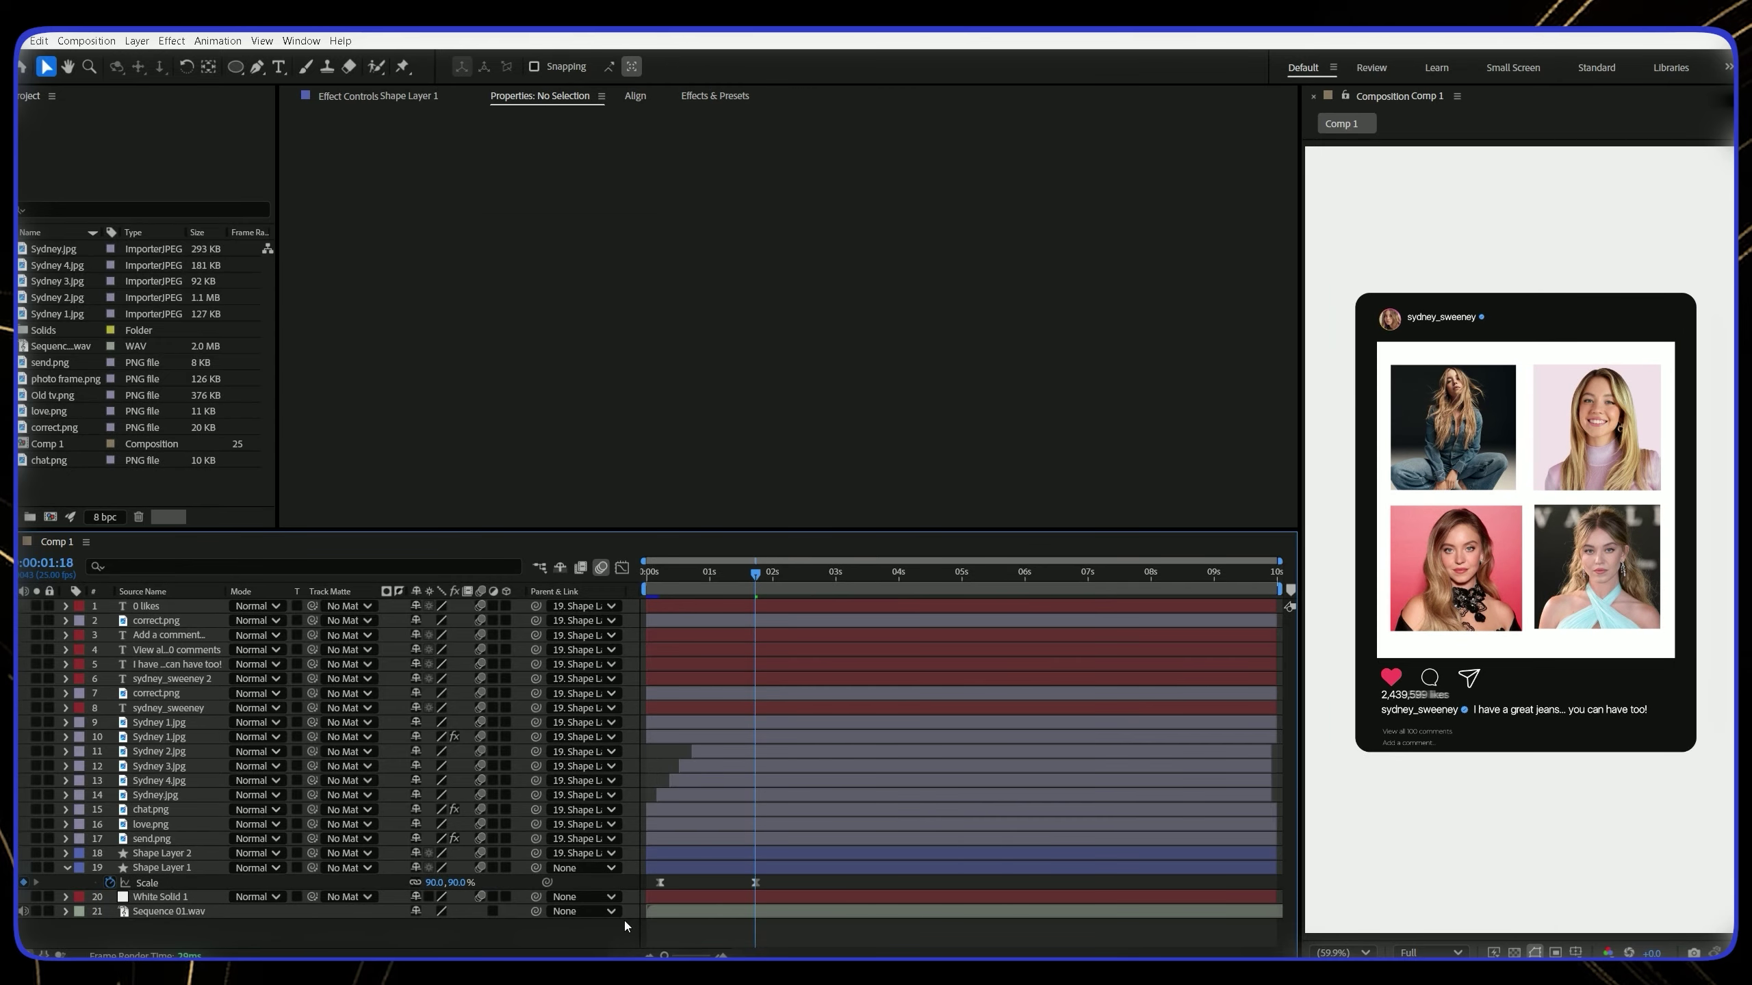
Keyframe Shape Layer 1's position at 00:00:01:12 and move it off the frame to X -440.2 at 00:00:01:24
click(697, 867)
drag(741, 583, 740, 585)
key(p)
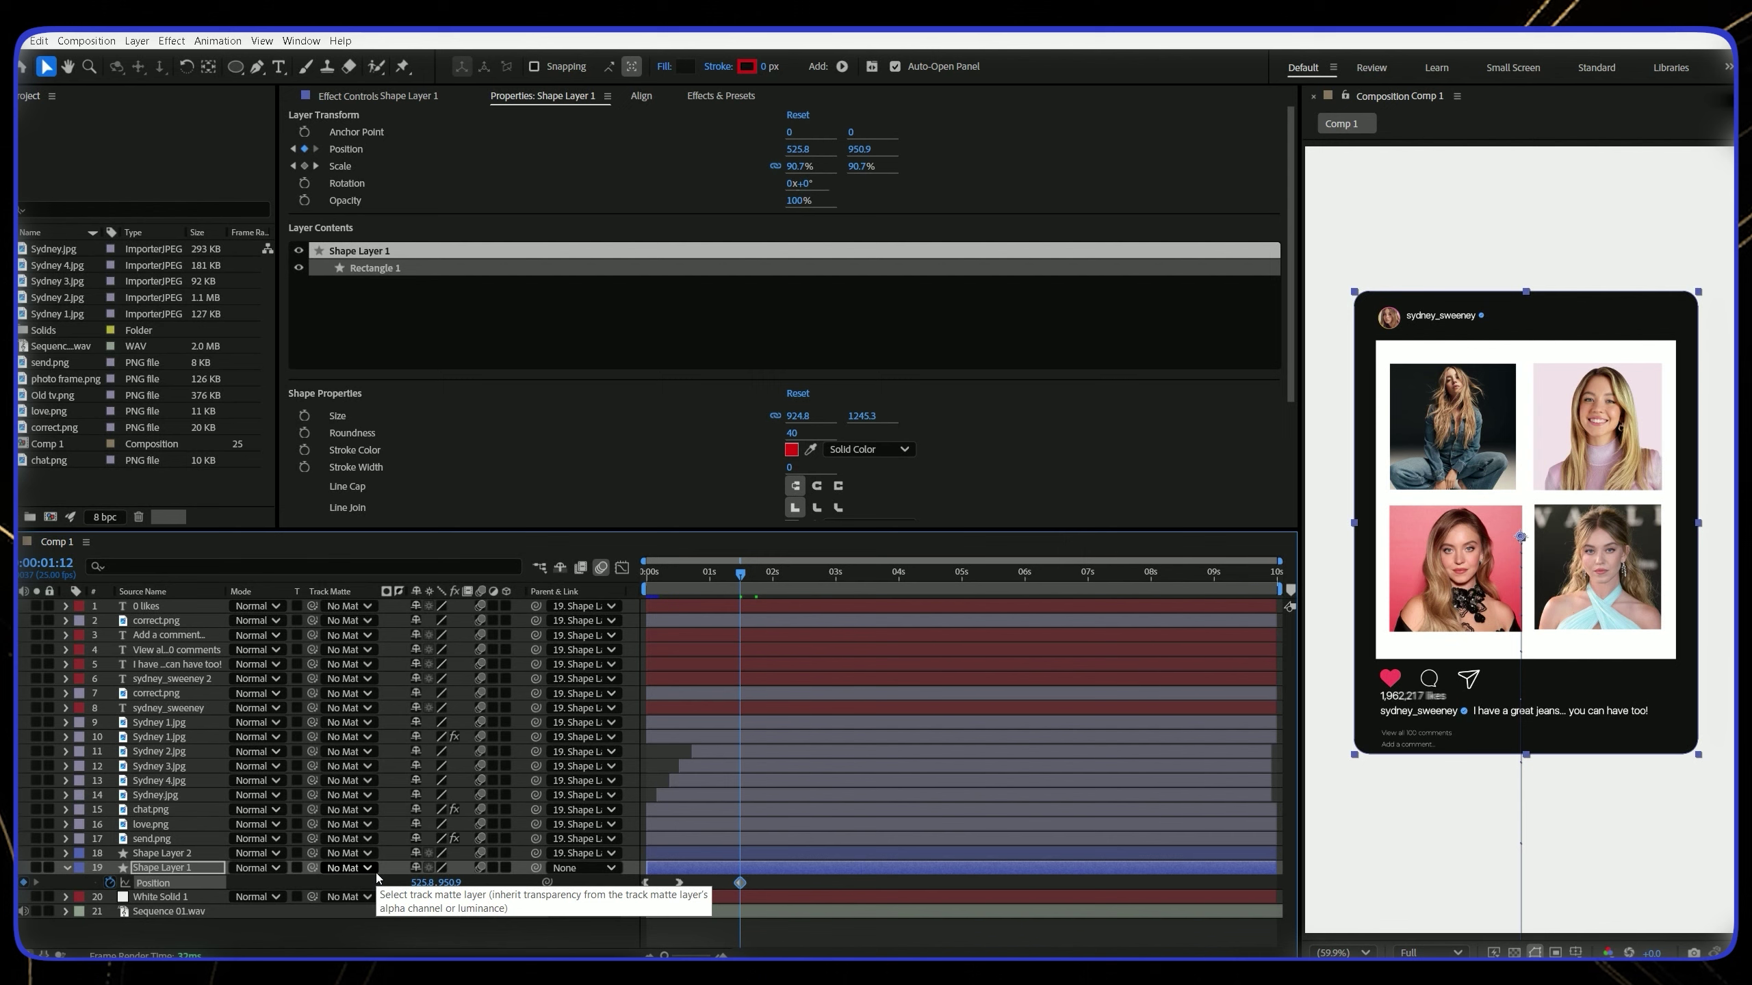
key(space)
key(Page_Down)
key(Page_Down)
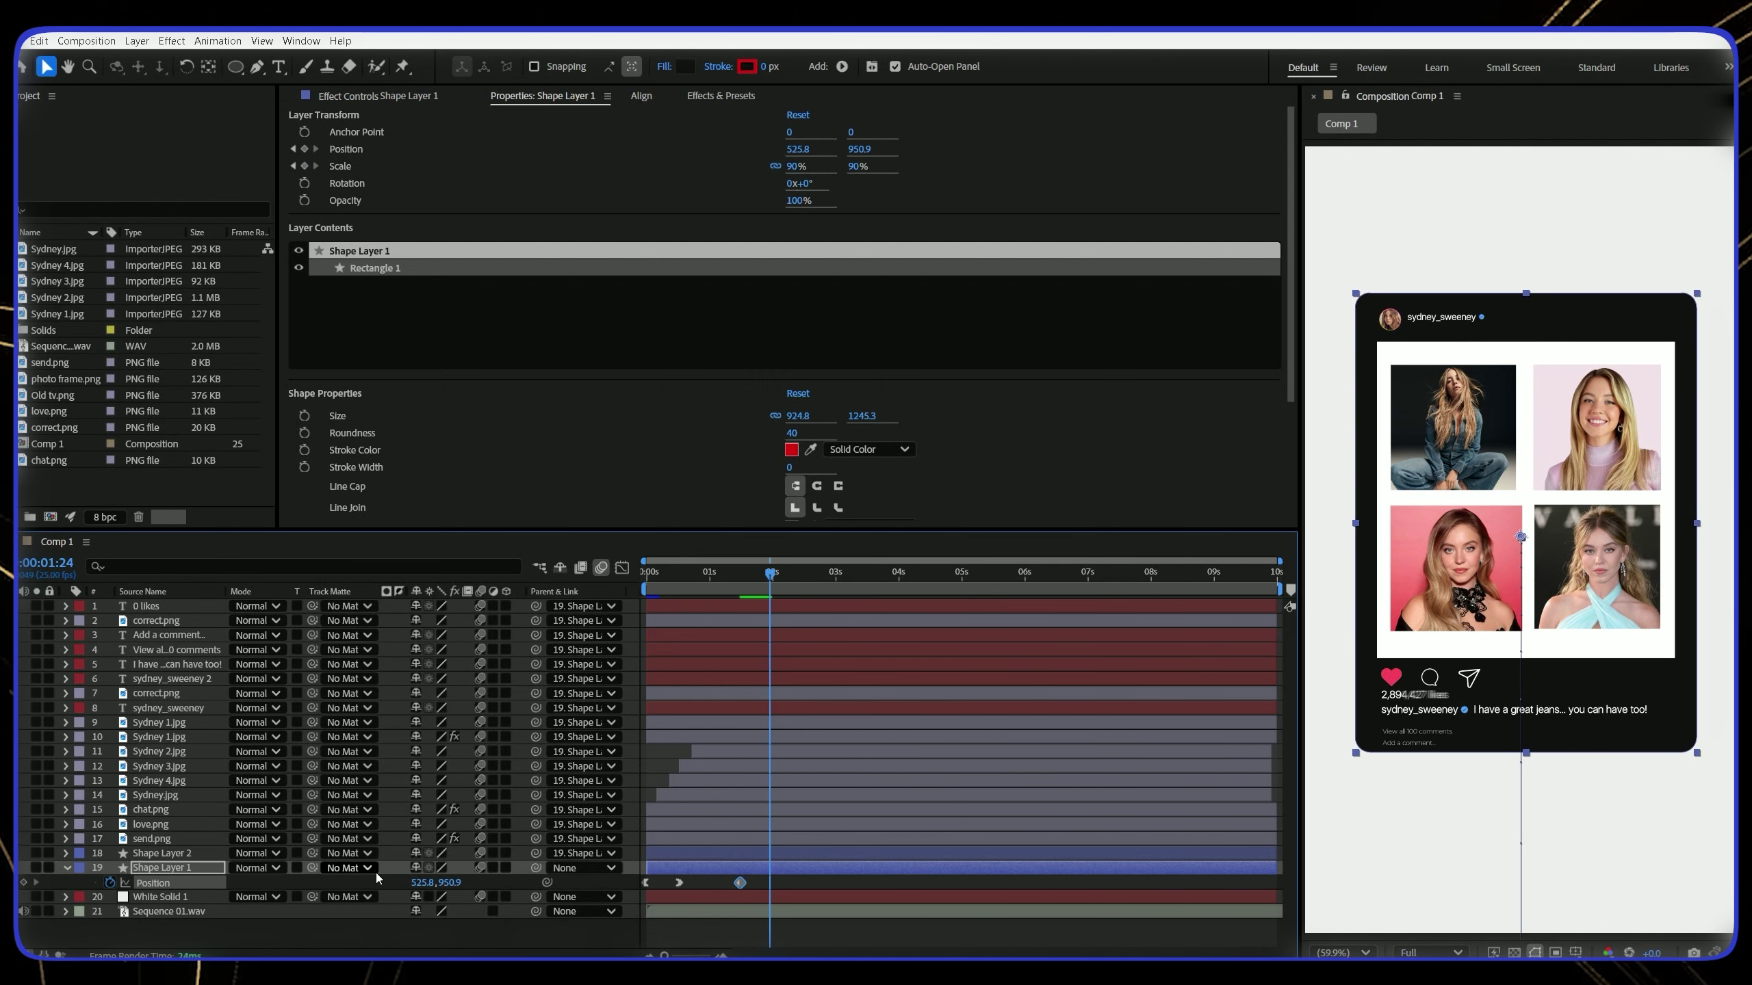
key(equal)
key(equal)
key(equal)
scroll(960, 758, left, 3)
drag(422, 883, 370, 973)
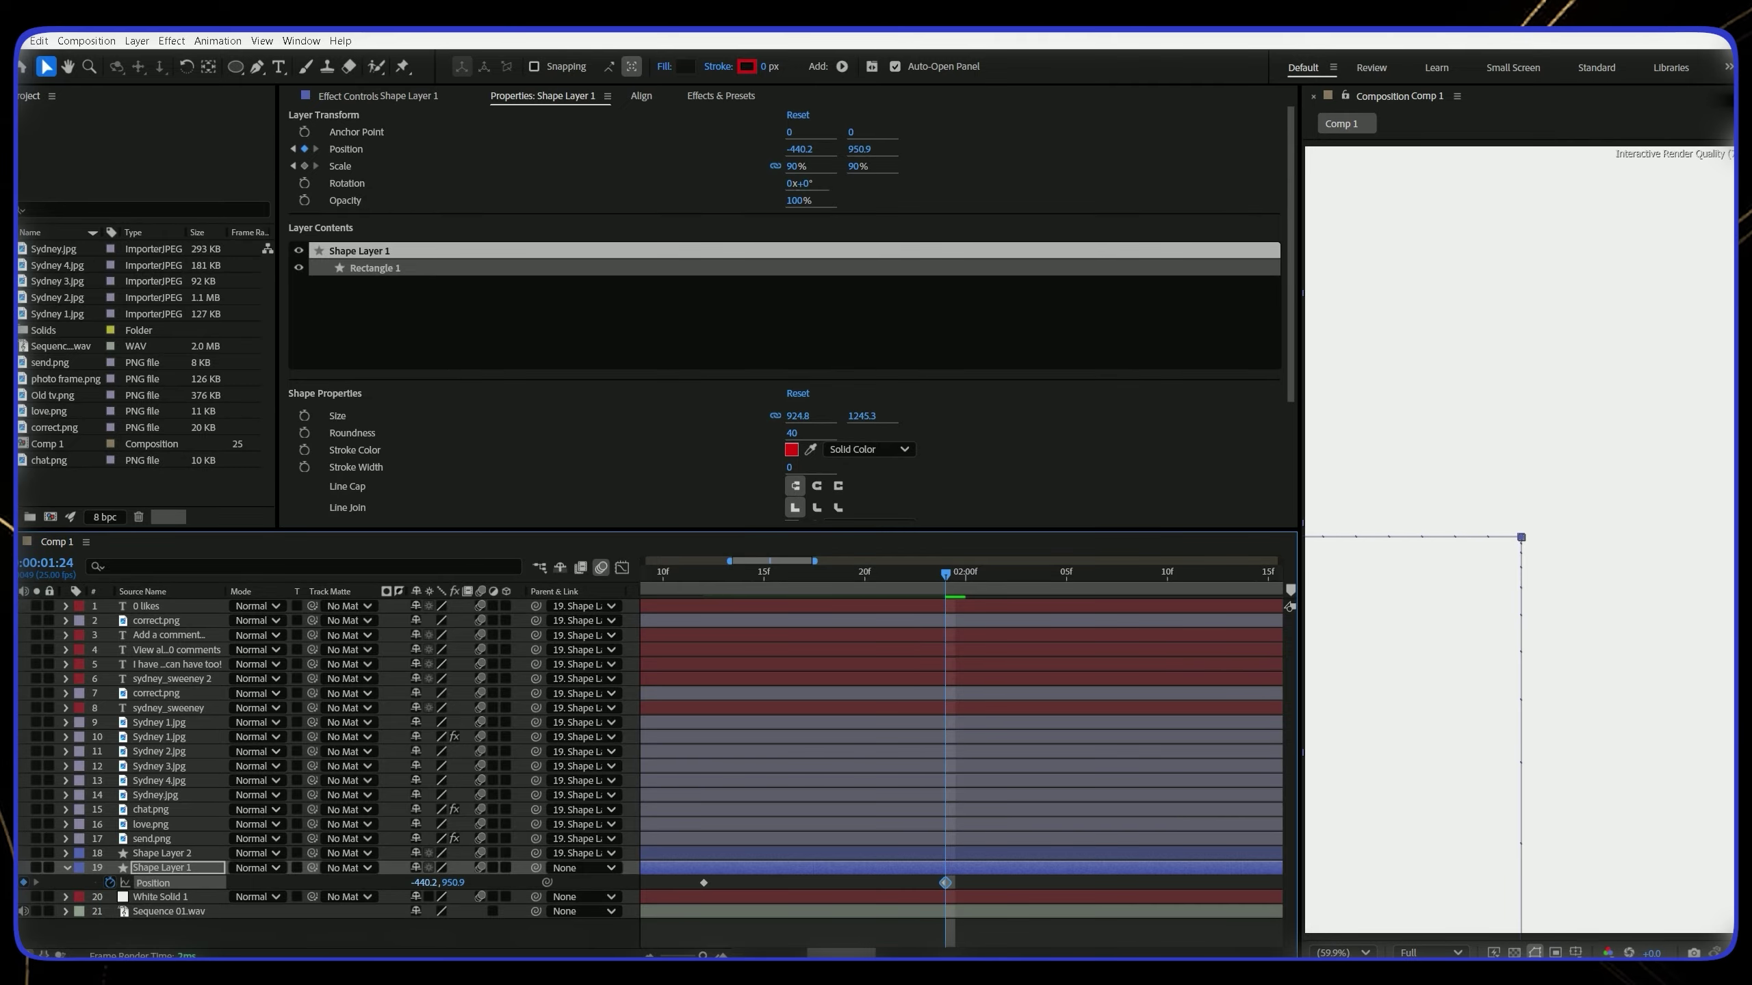
Ease Shape Layer 1's exit position keyframes in the speed graph by lowering both ends to zero and lengthening the first keyframe's influence
drag(971, 879, 689, 890)
click(621, 568)
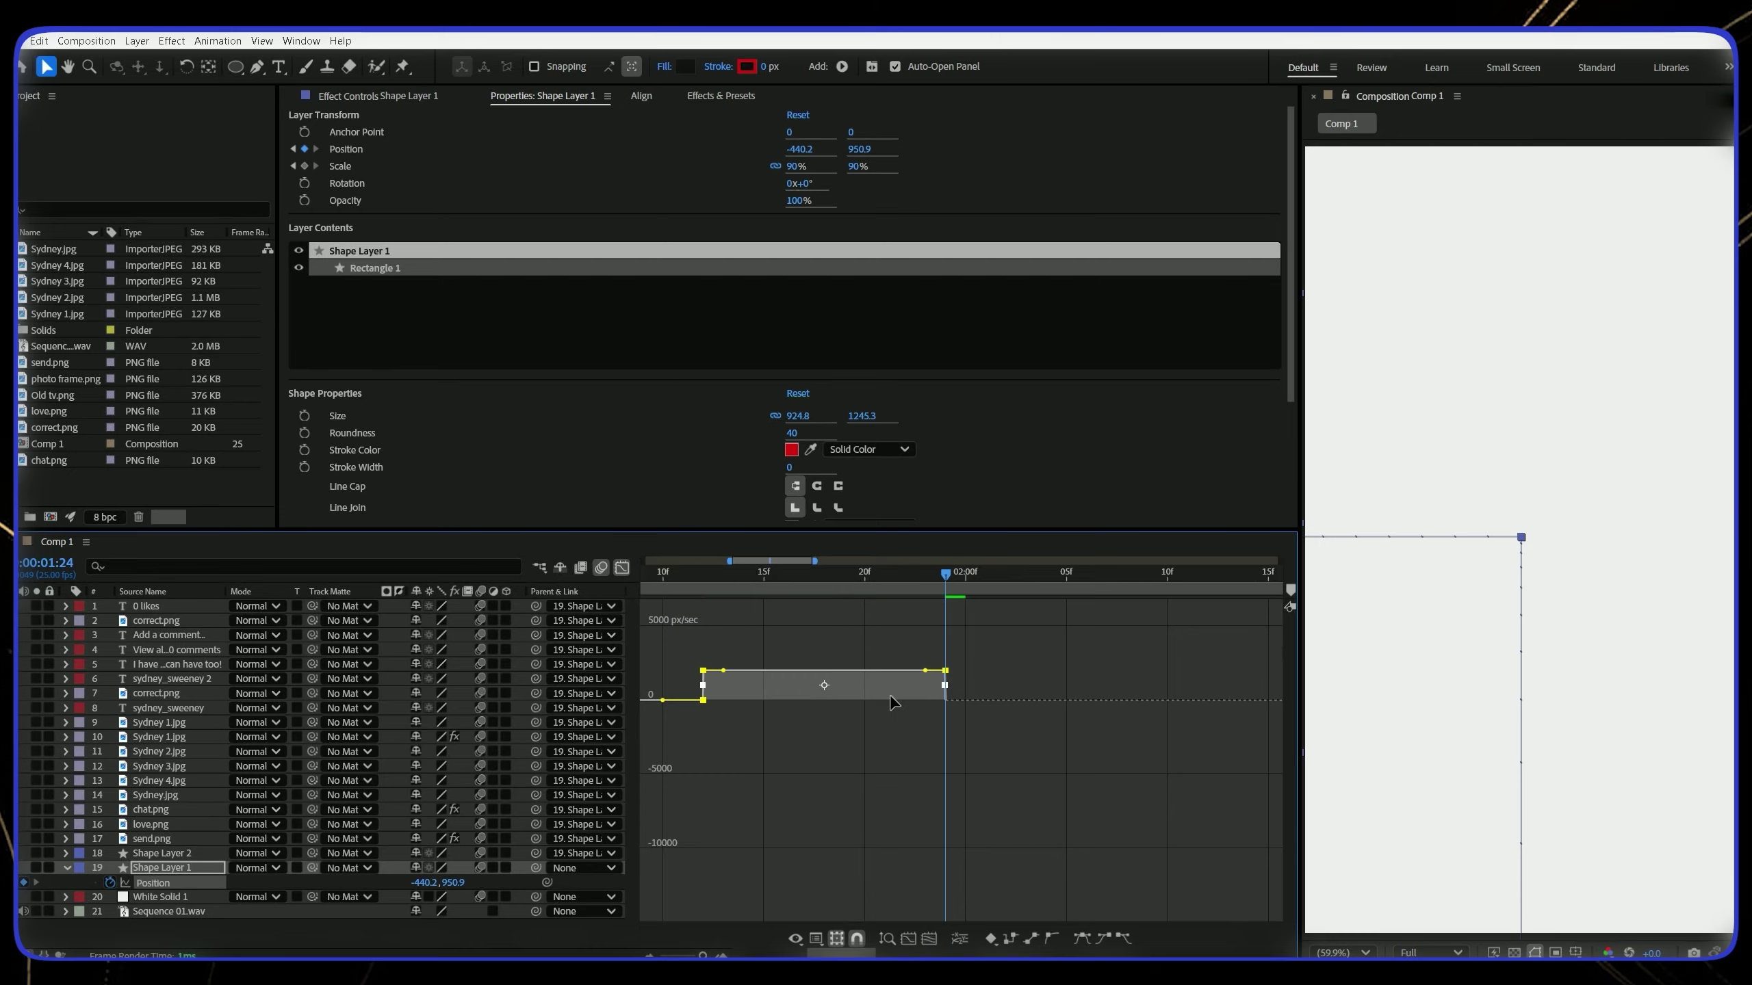
scroll(810, 676, left, 2)
drag(835, 673, 842, 701)
drag(1036, 671, 999, 700)
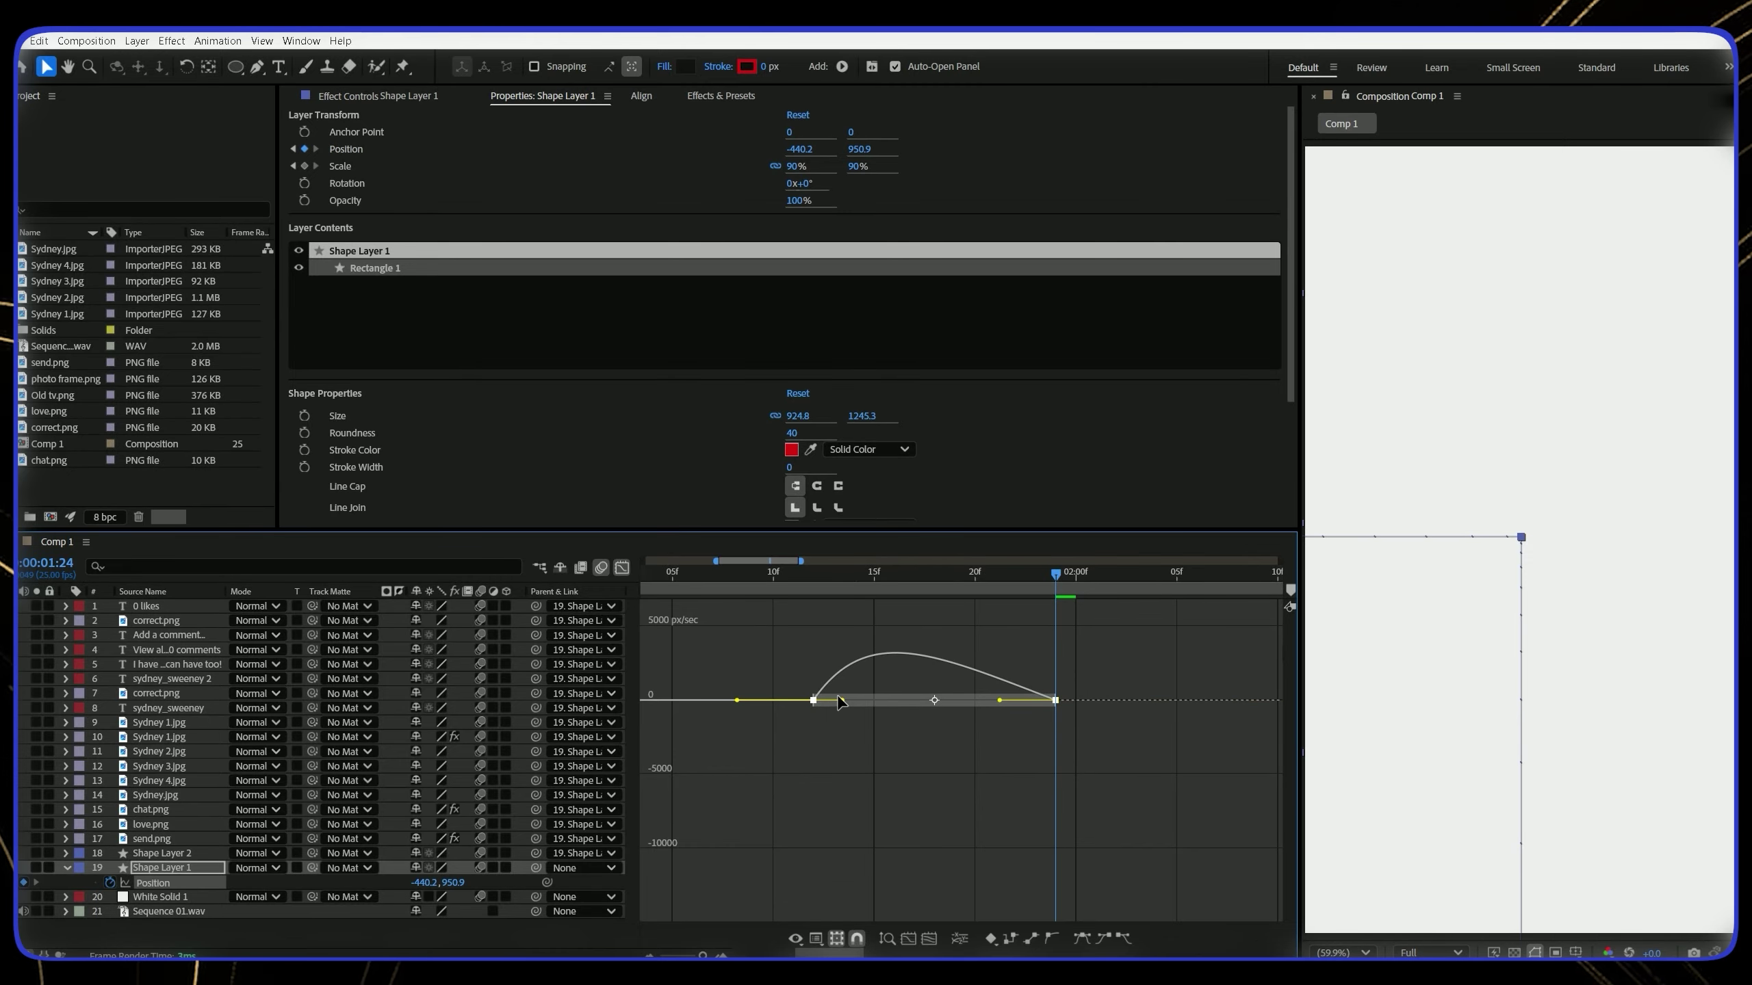
drag(846, 704, 925, 701)
click(622, 568)
click(861, 885)
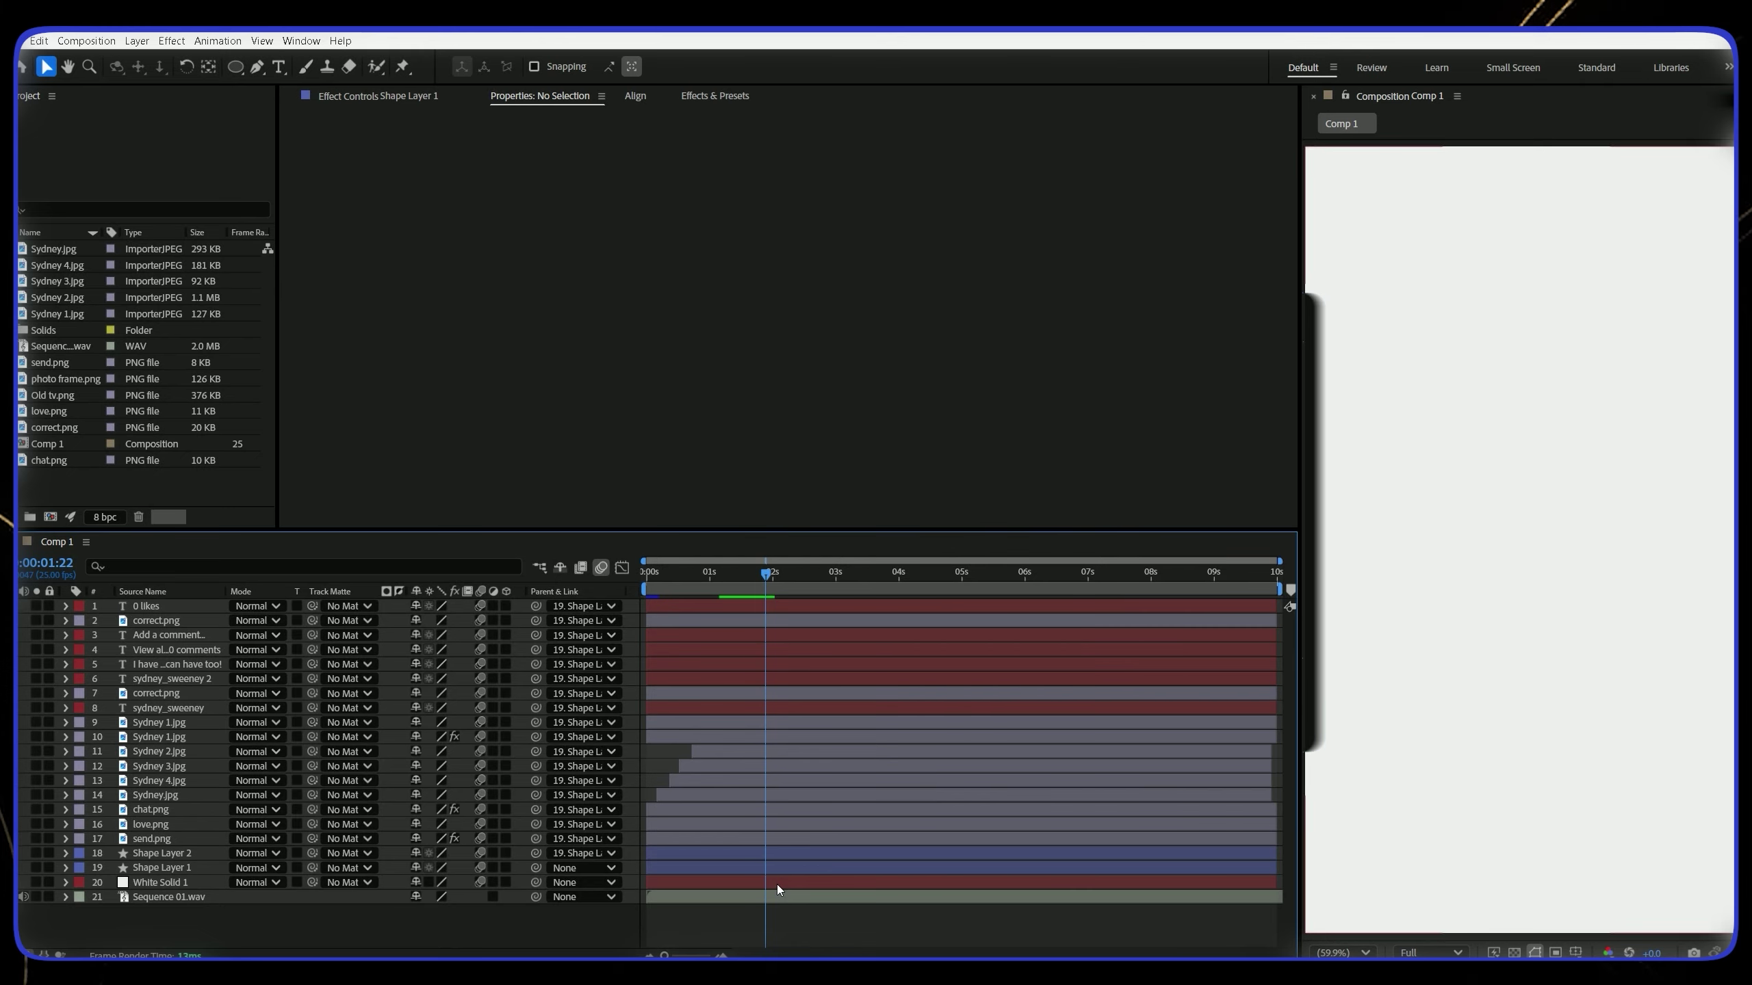
Trim all layers above White Solid 1 to end at 00:00:02:00
mouse_move(766, 583)
mouse_down()
mouse_move(750, 591)
mouse_move(772, 588)
mouse_up()
click(781, 881)
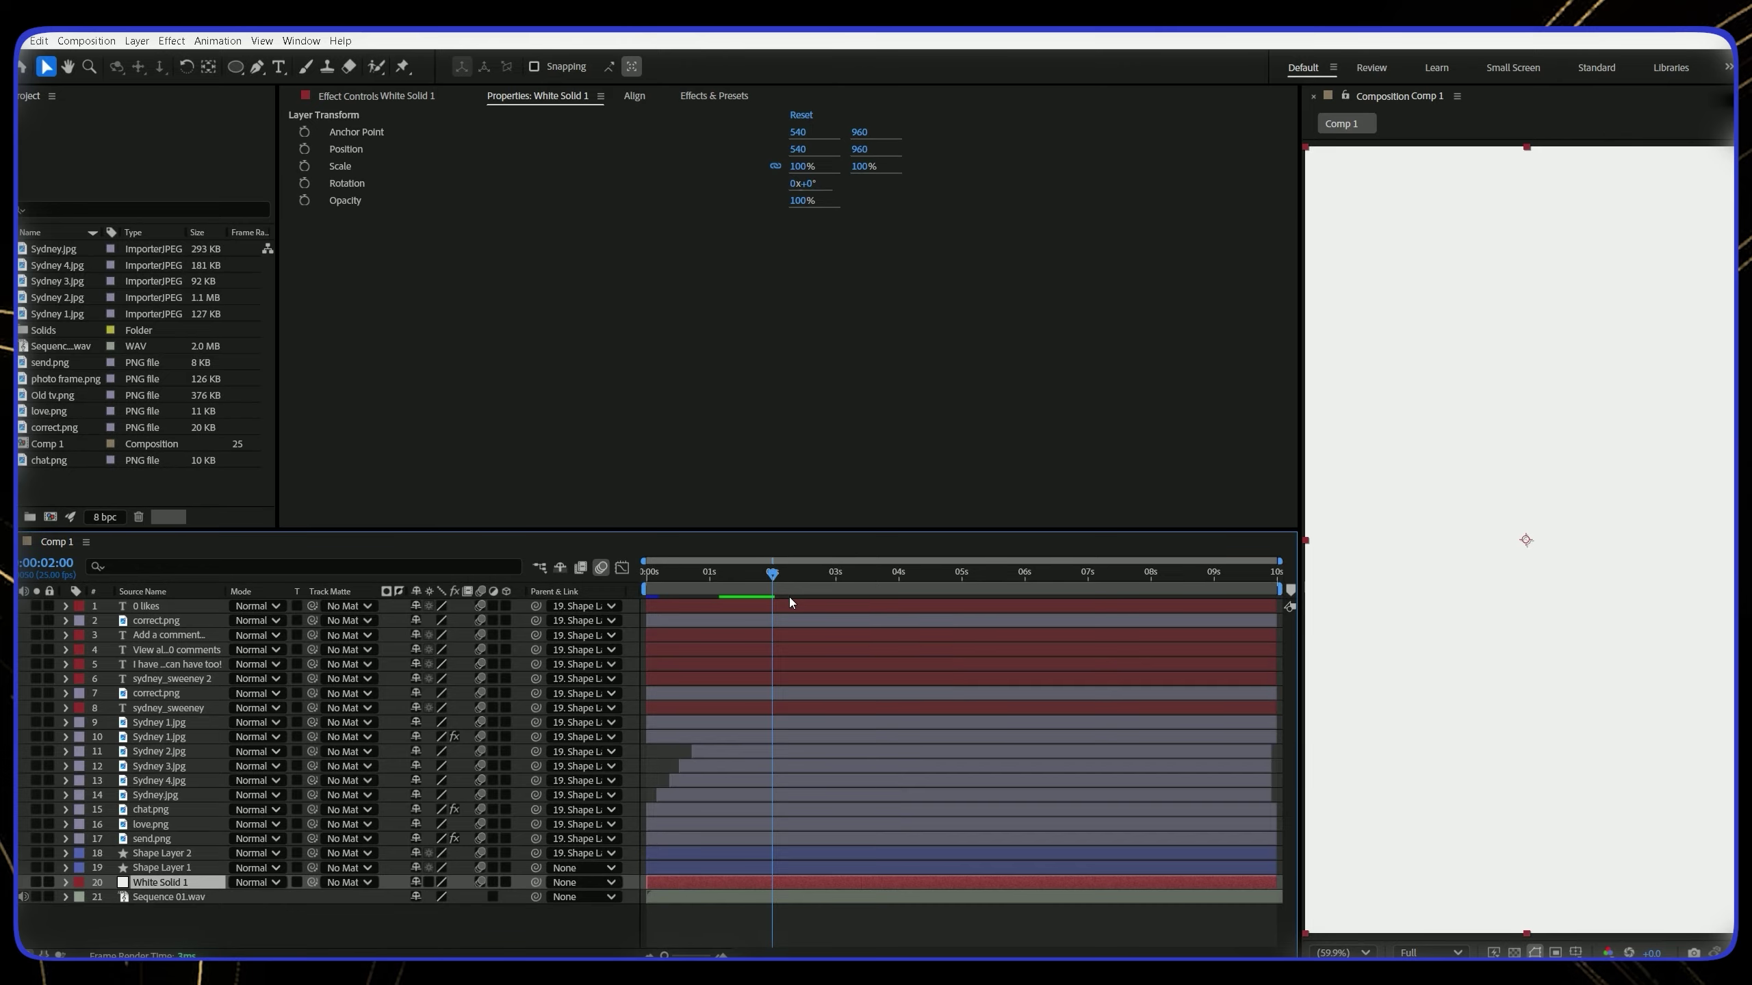
shift+click(788, 604)
ctrl+click(783, 882)
key(alt+bracketright)
click(746, 901)
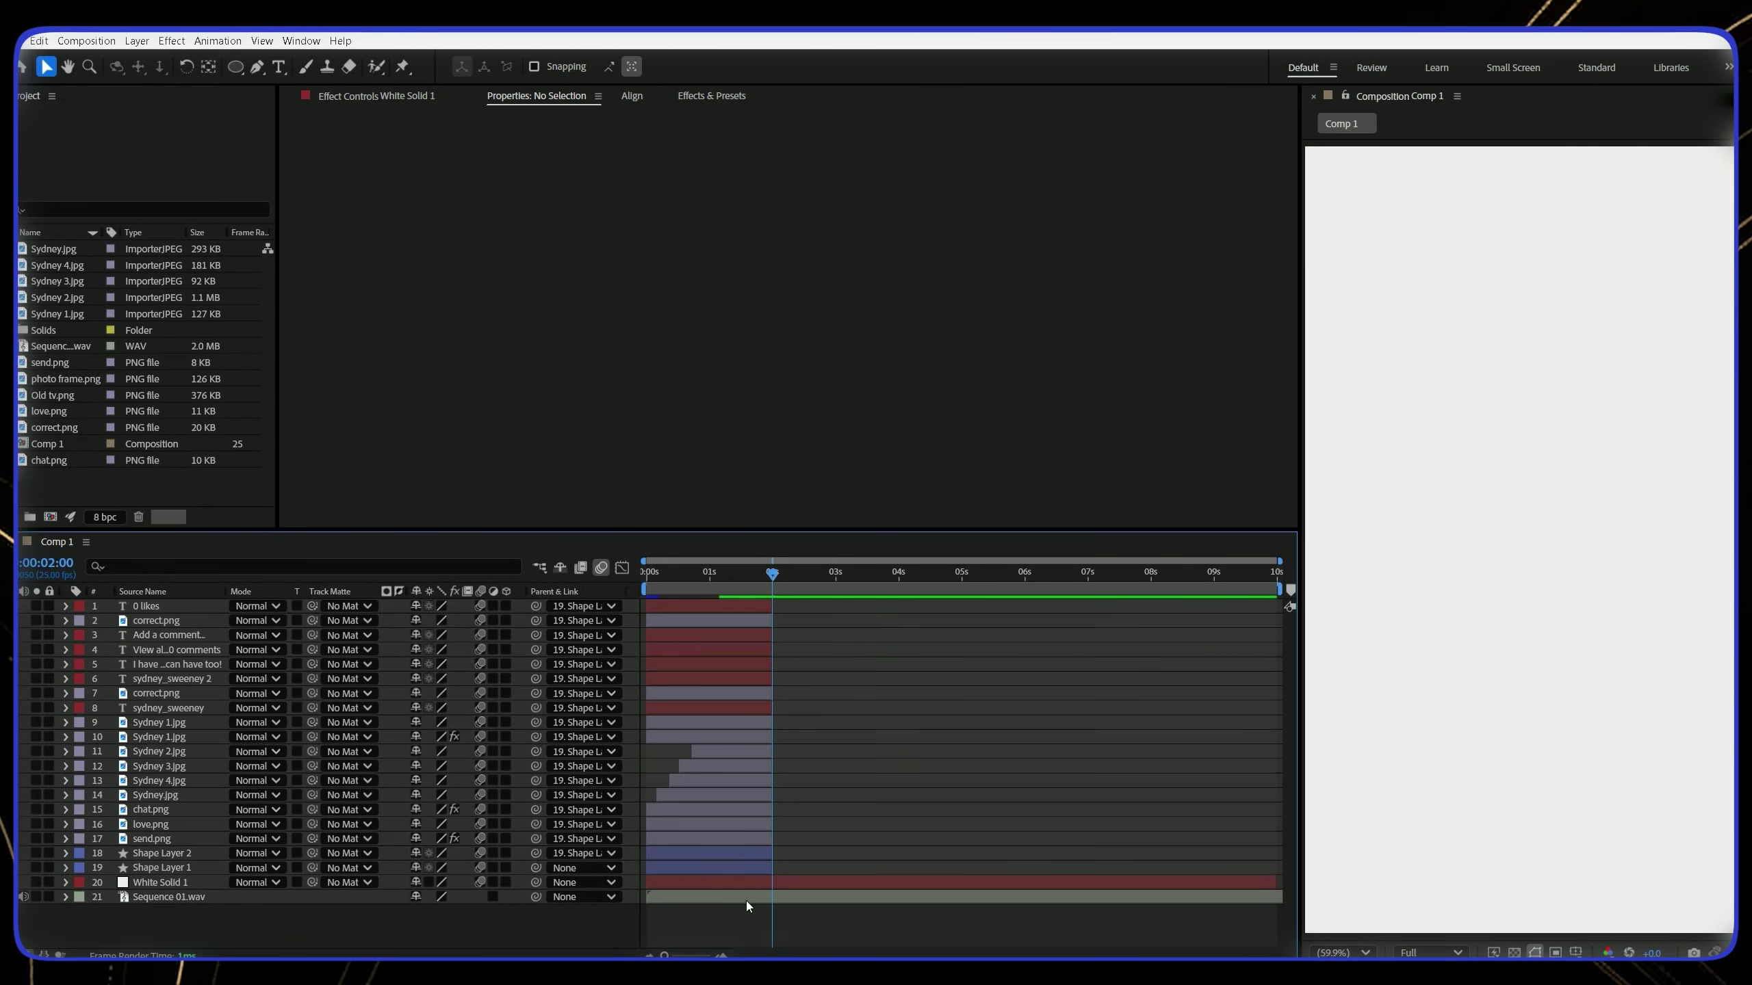
Pre-compose all the post card layers, from 0 likes down to Shape Layer 1
click(754, 577)
click(750, 607)
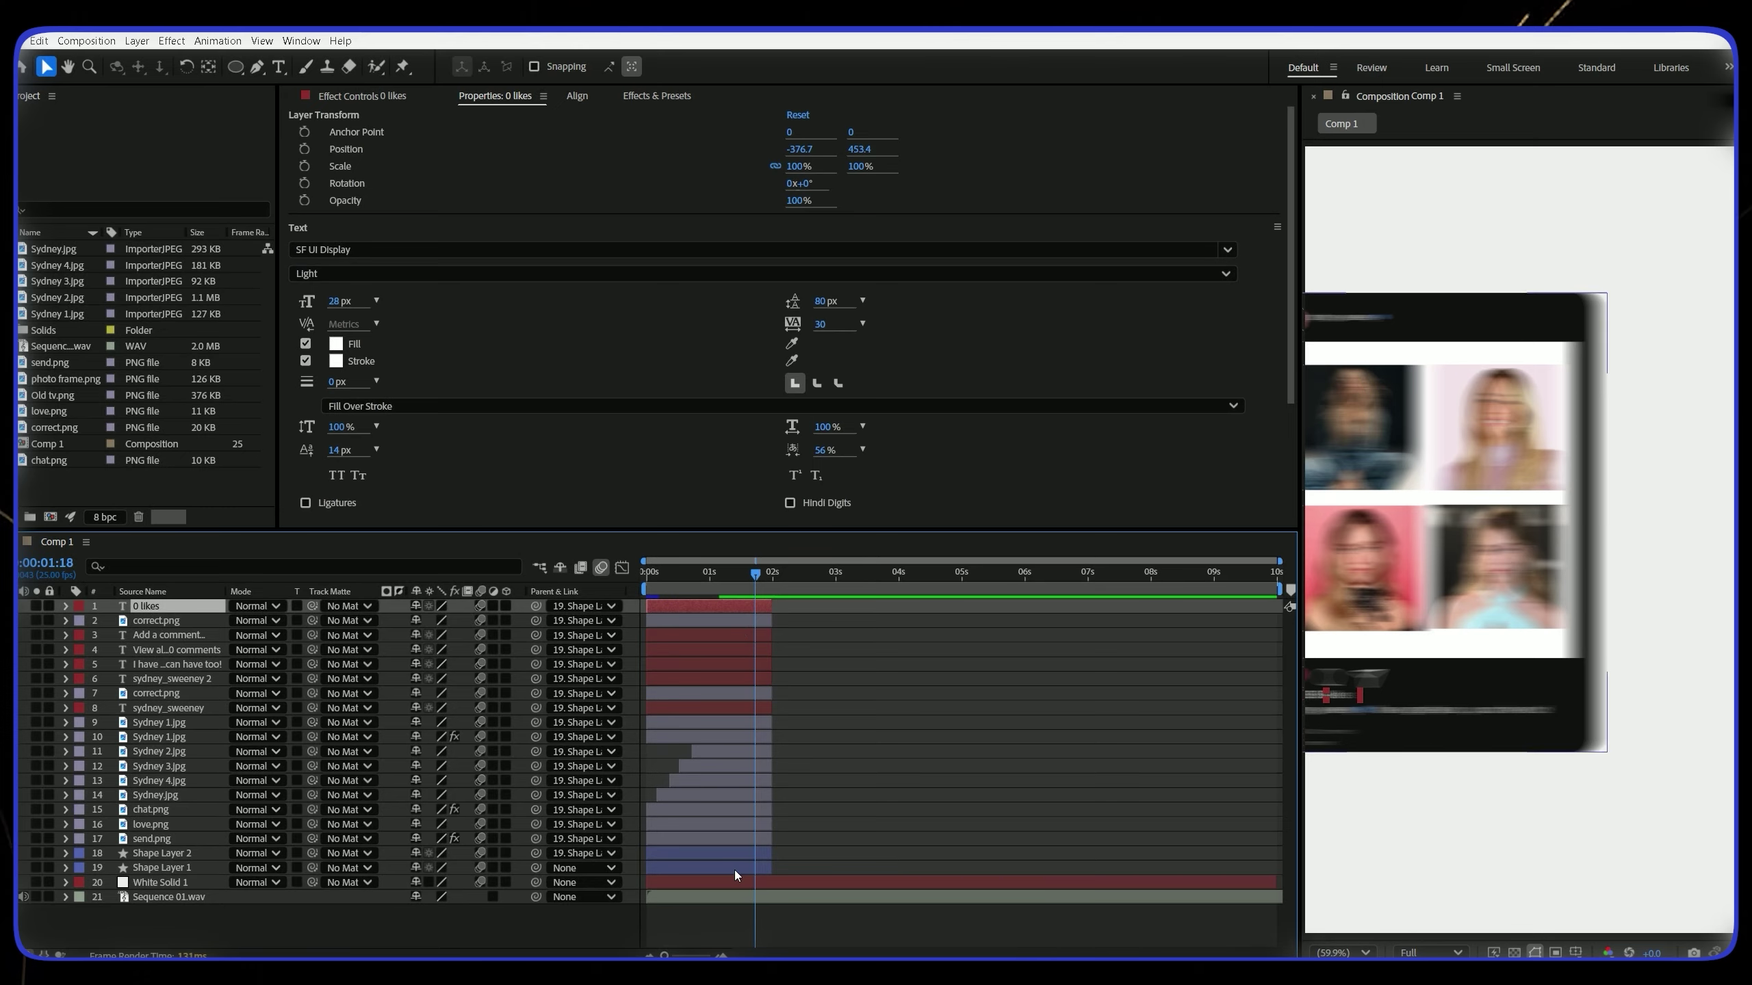
shift+click(733, 870)
right_click(733, 869)
click(790, 772)
click(959, 621)
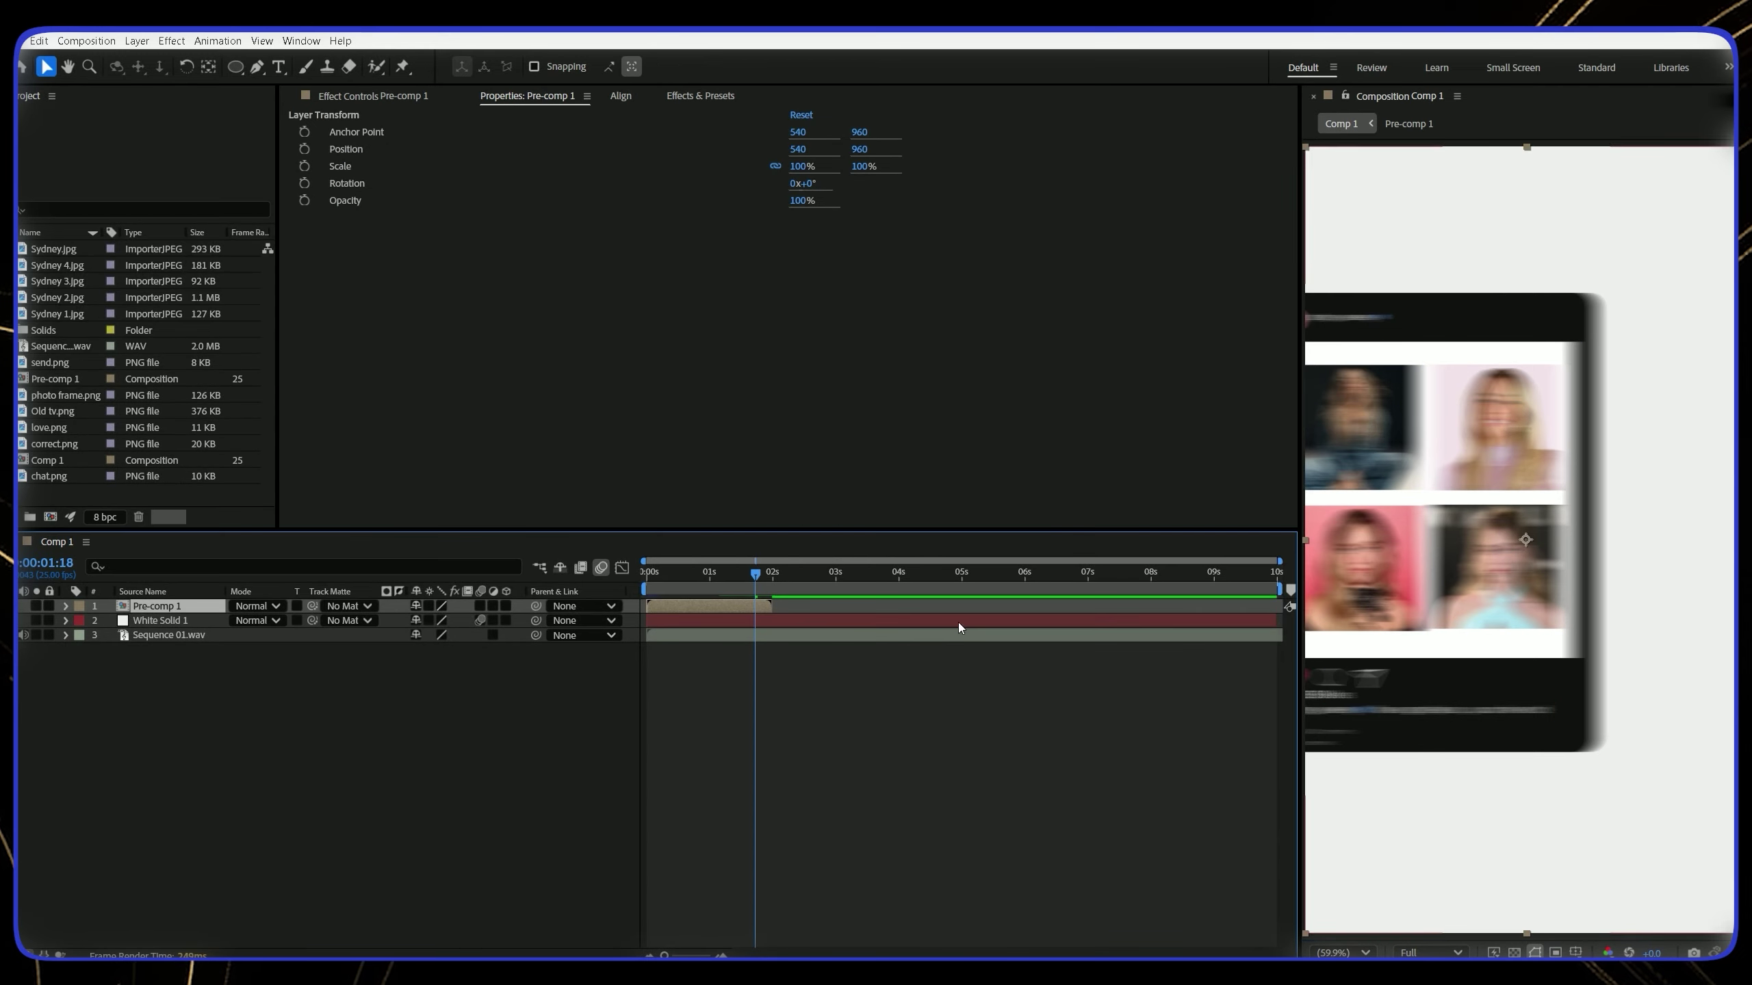
Preview the card animation from the first frame and compare its exit with the transition in the Premiere Pro reference sequence around 00:00:01:12
drag(766, 580, 612, 627)
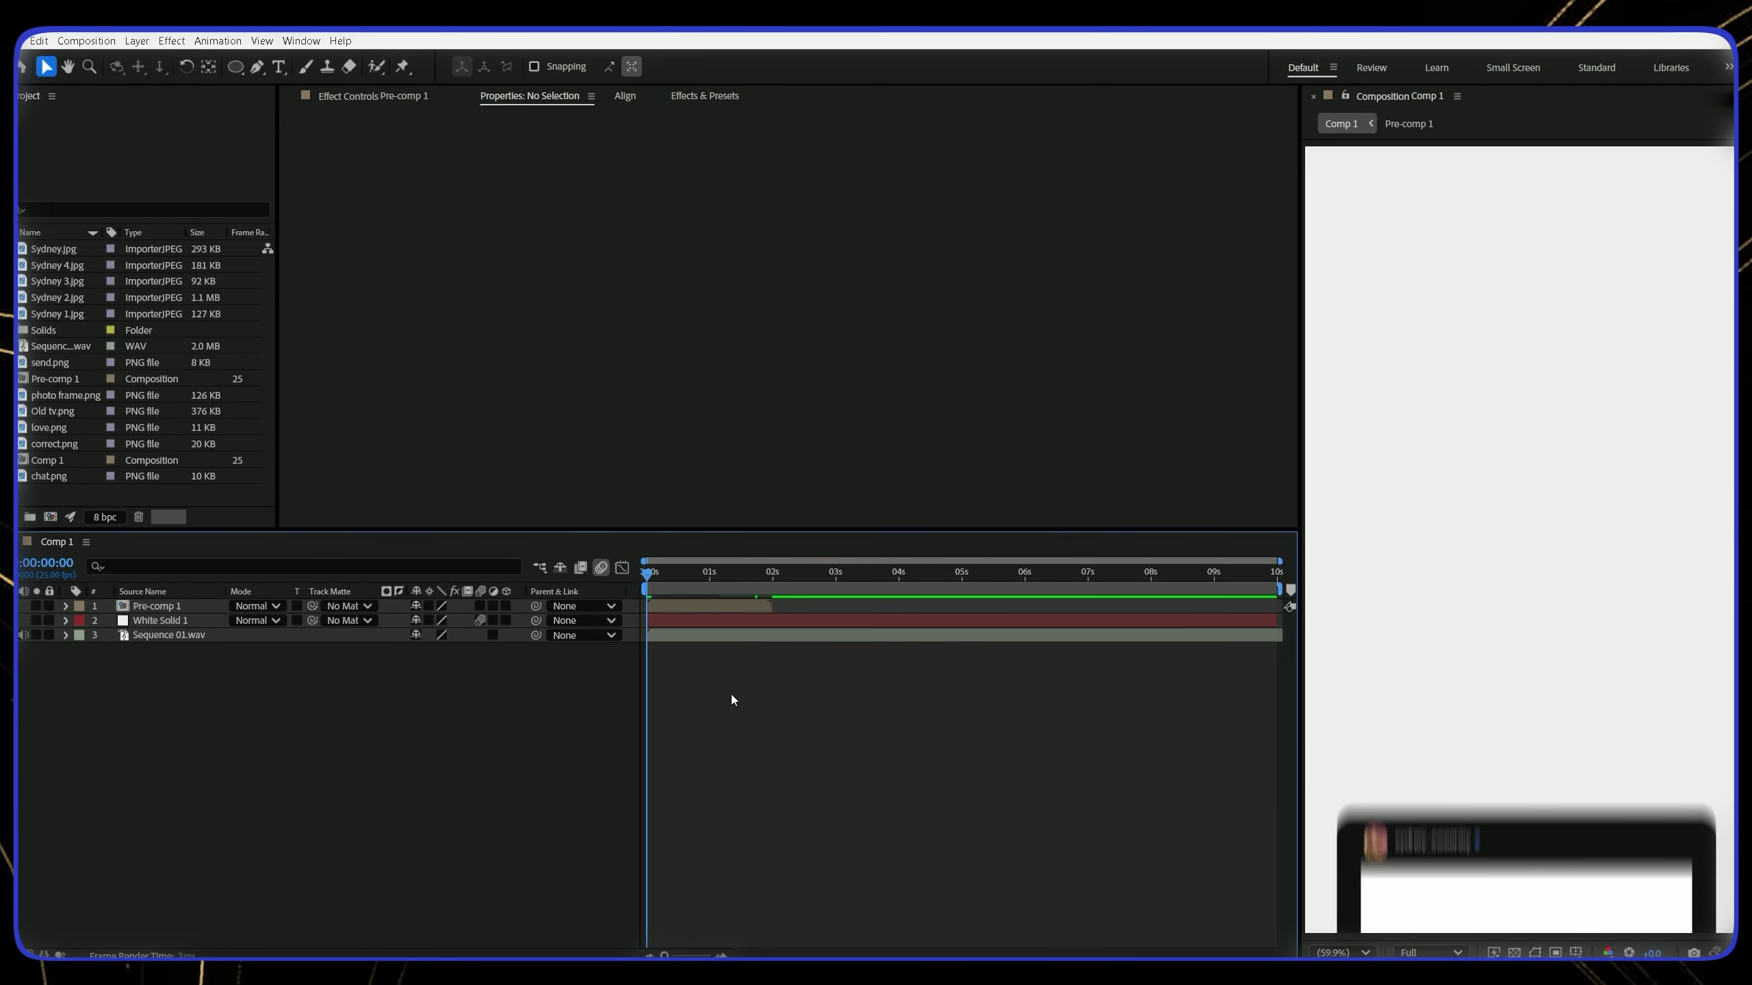
key(space)
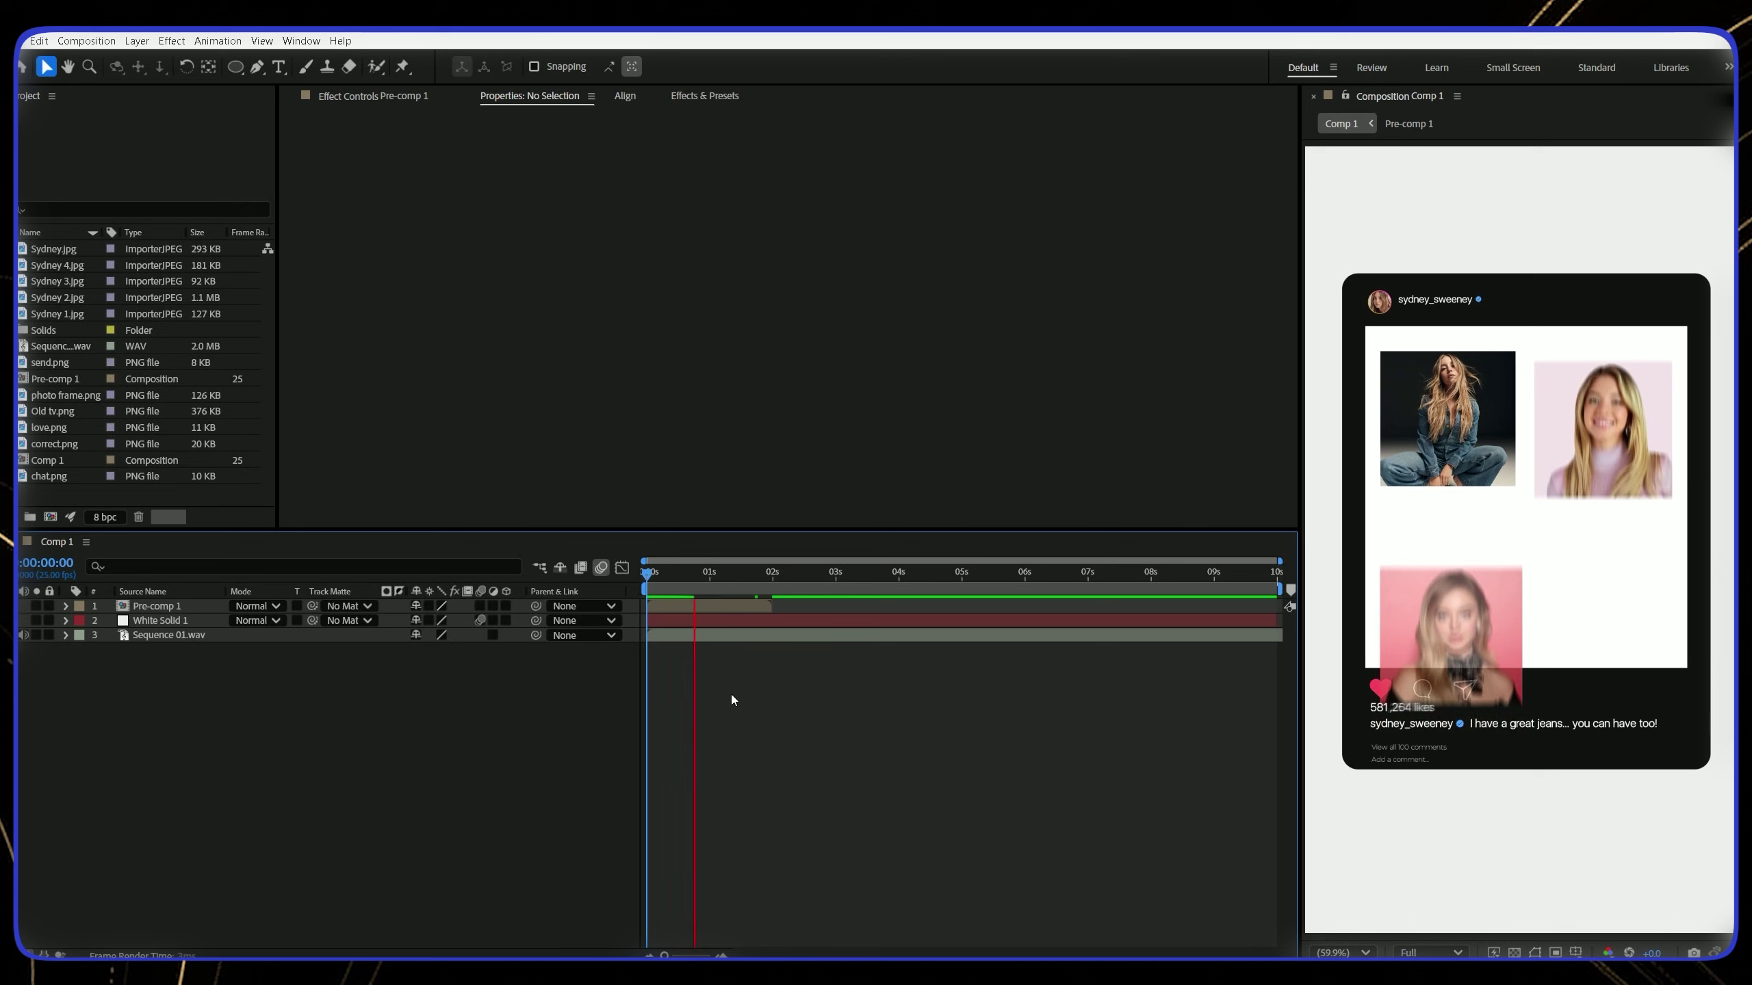
key(space)
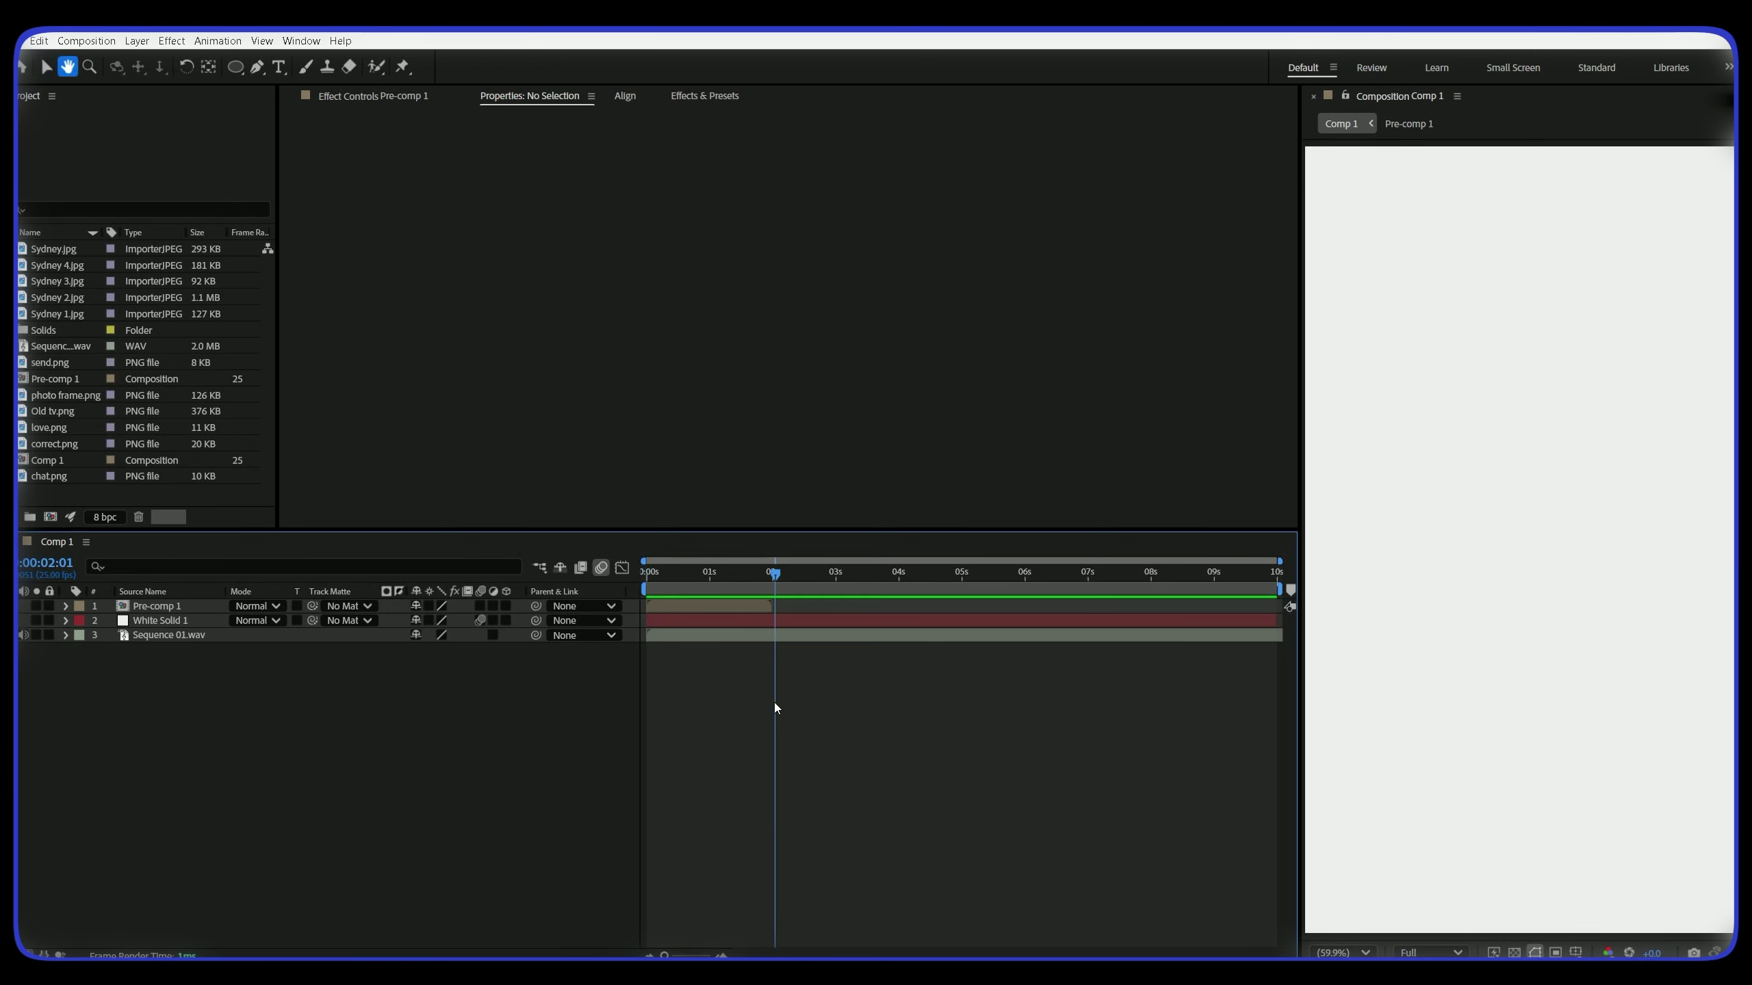
click(759, 575)
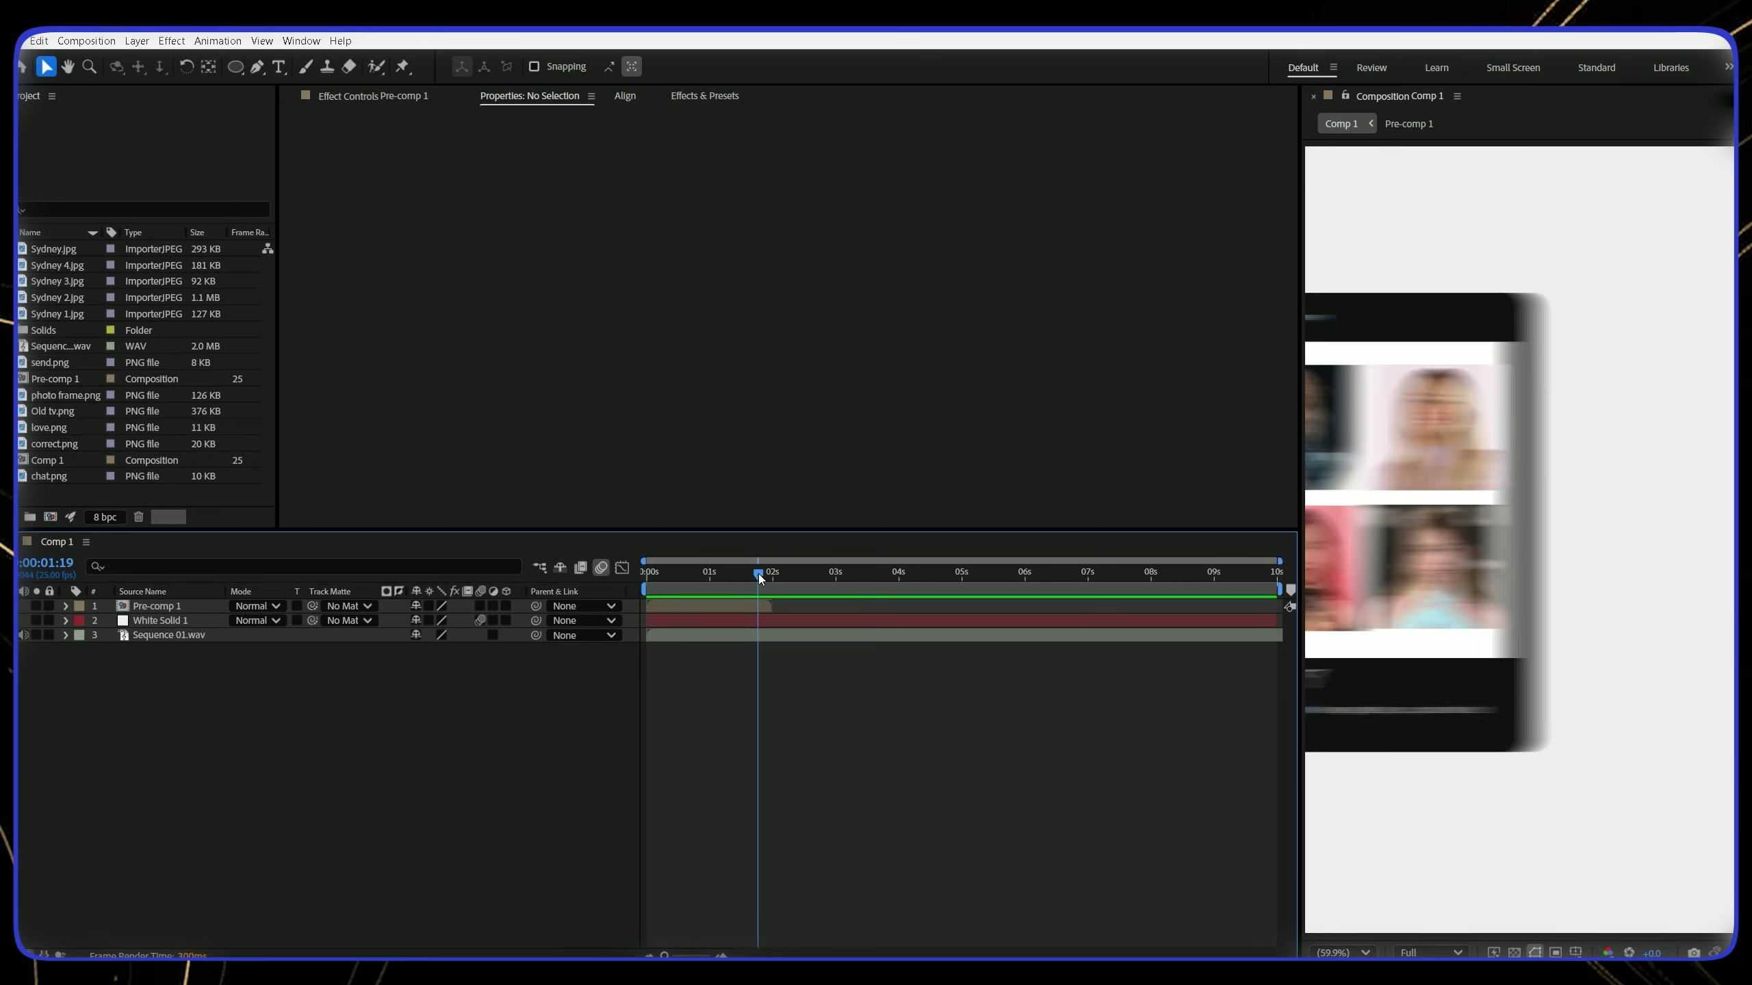
drag(758, 574, 764, 572)
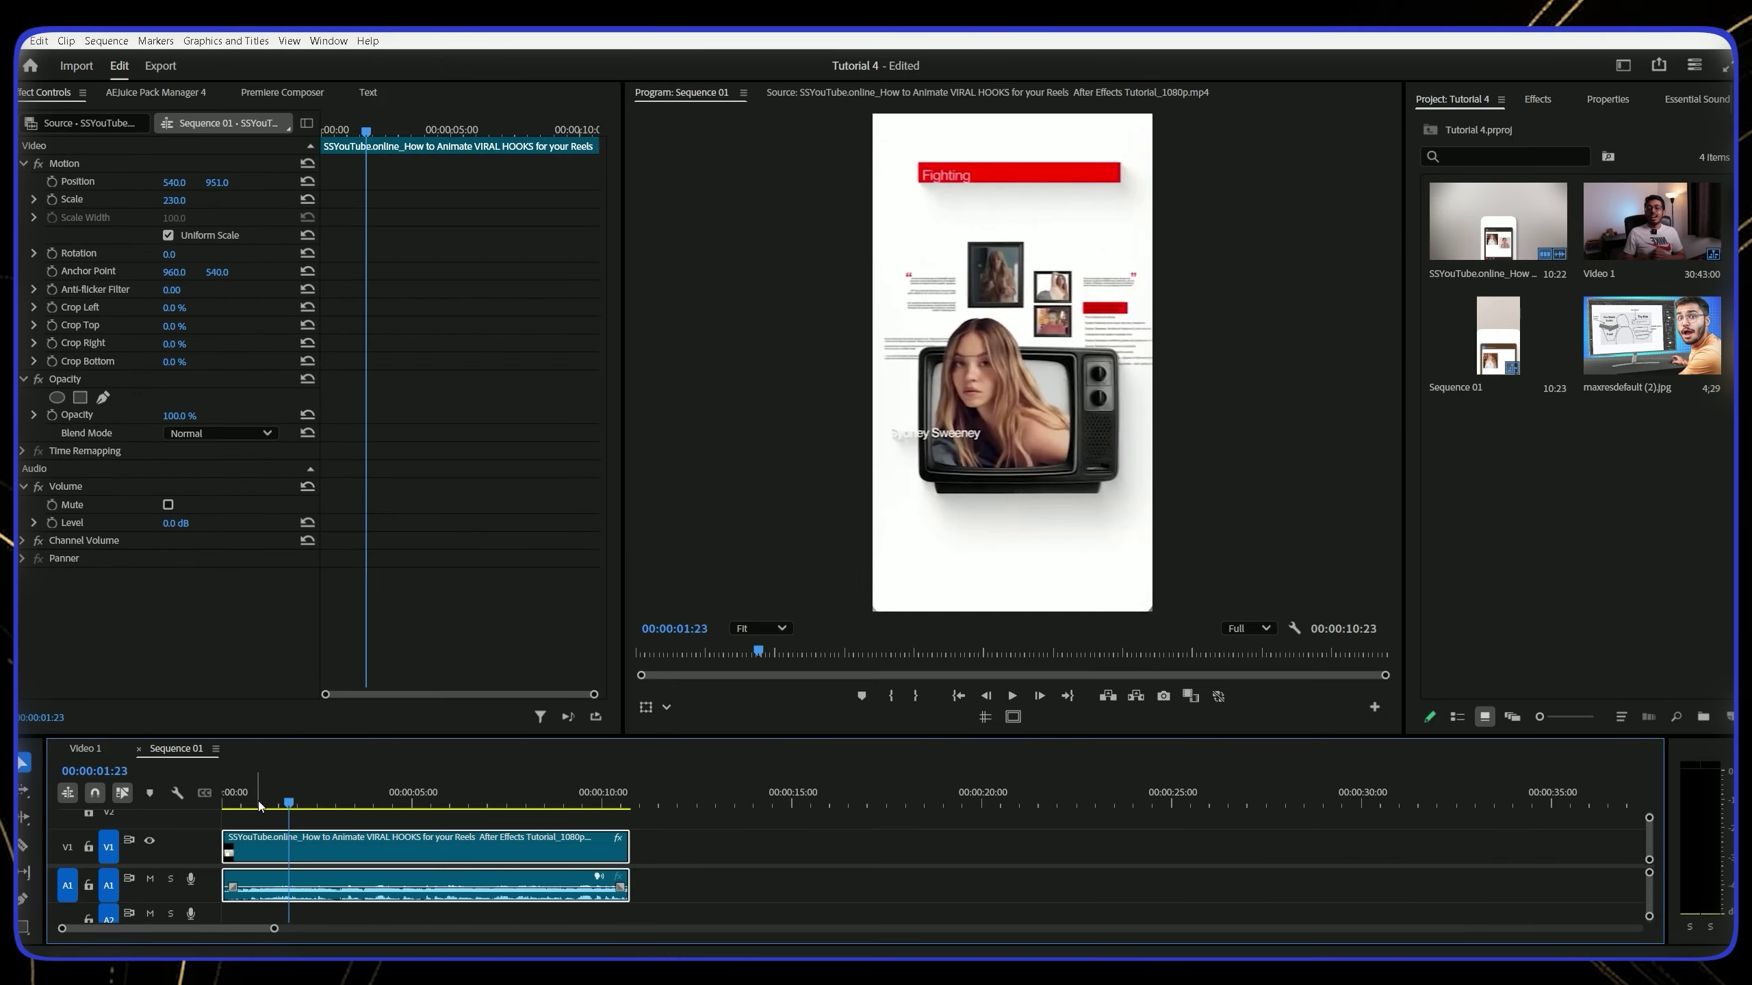
mouse_move(273, 805)
mouse_down()
mouse_move(288, 805)
mouse_move(273, 806)
mouse_up()
key(space)
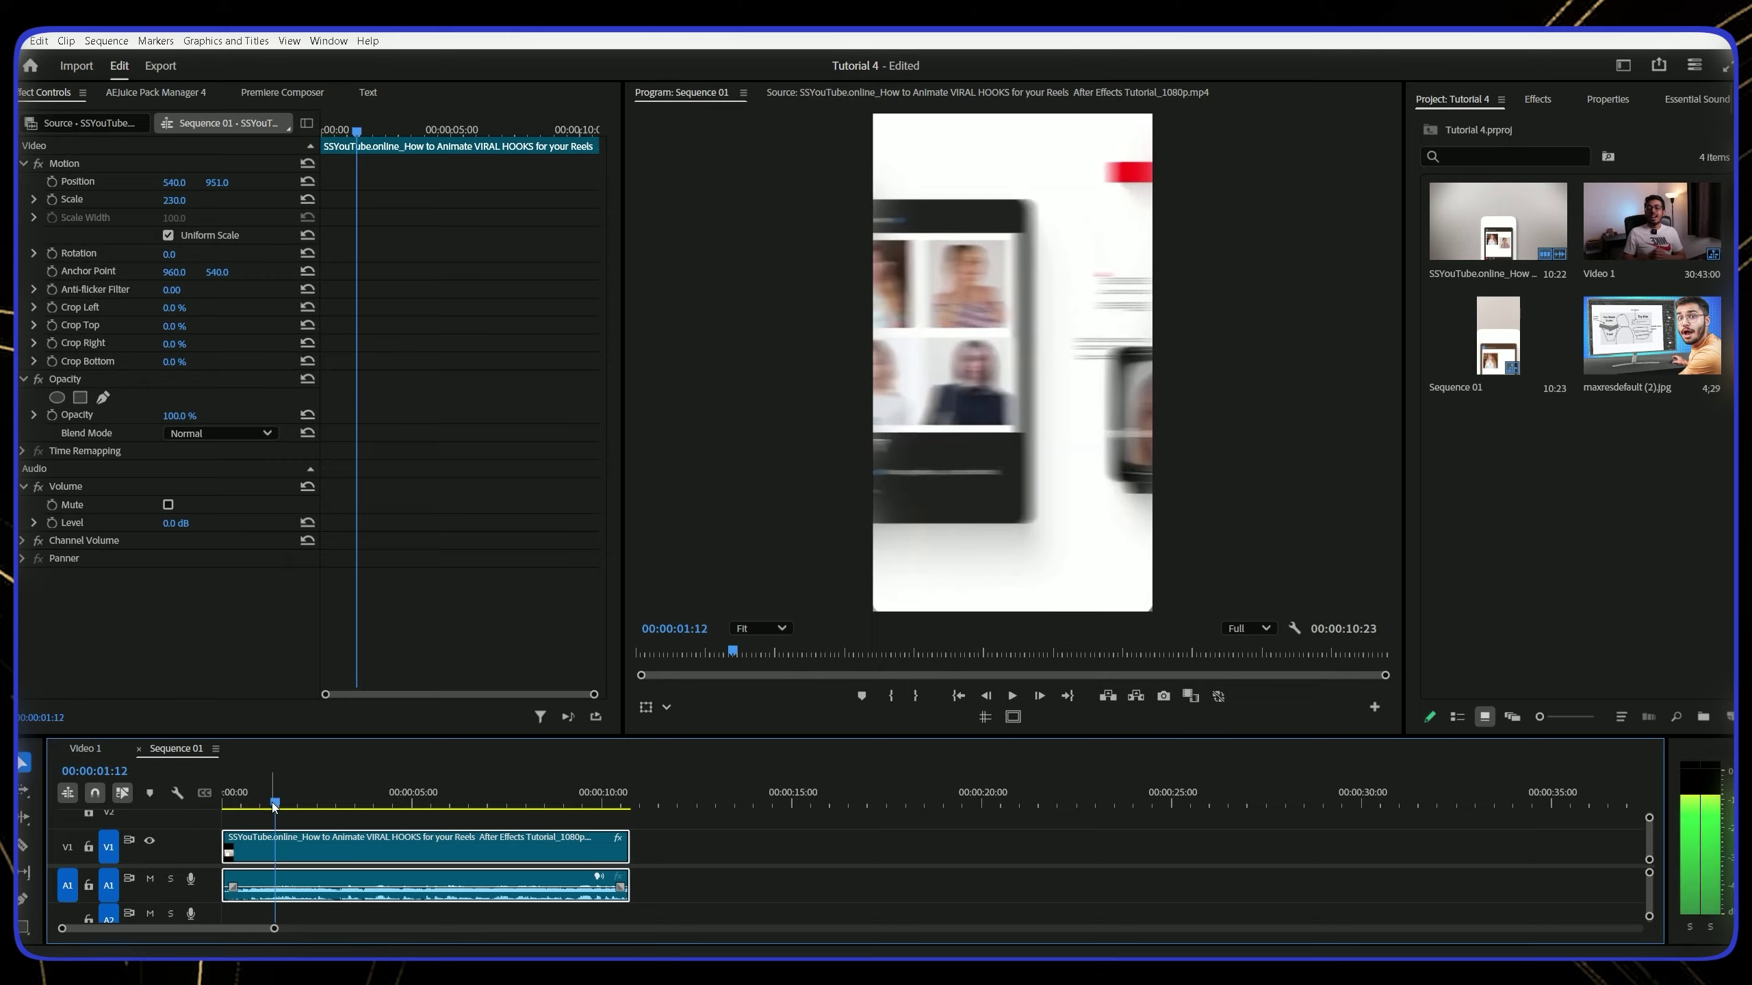
key(space)
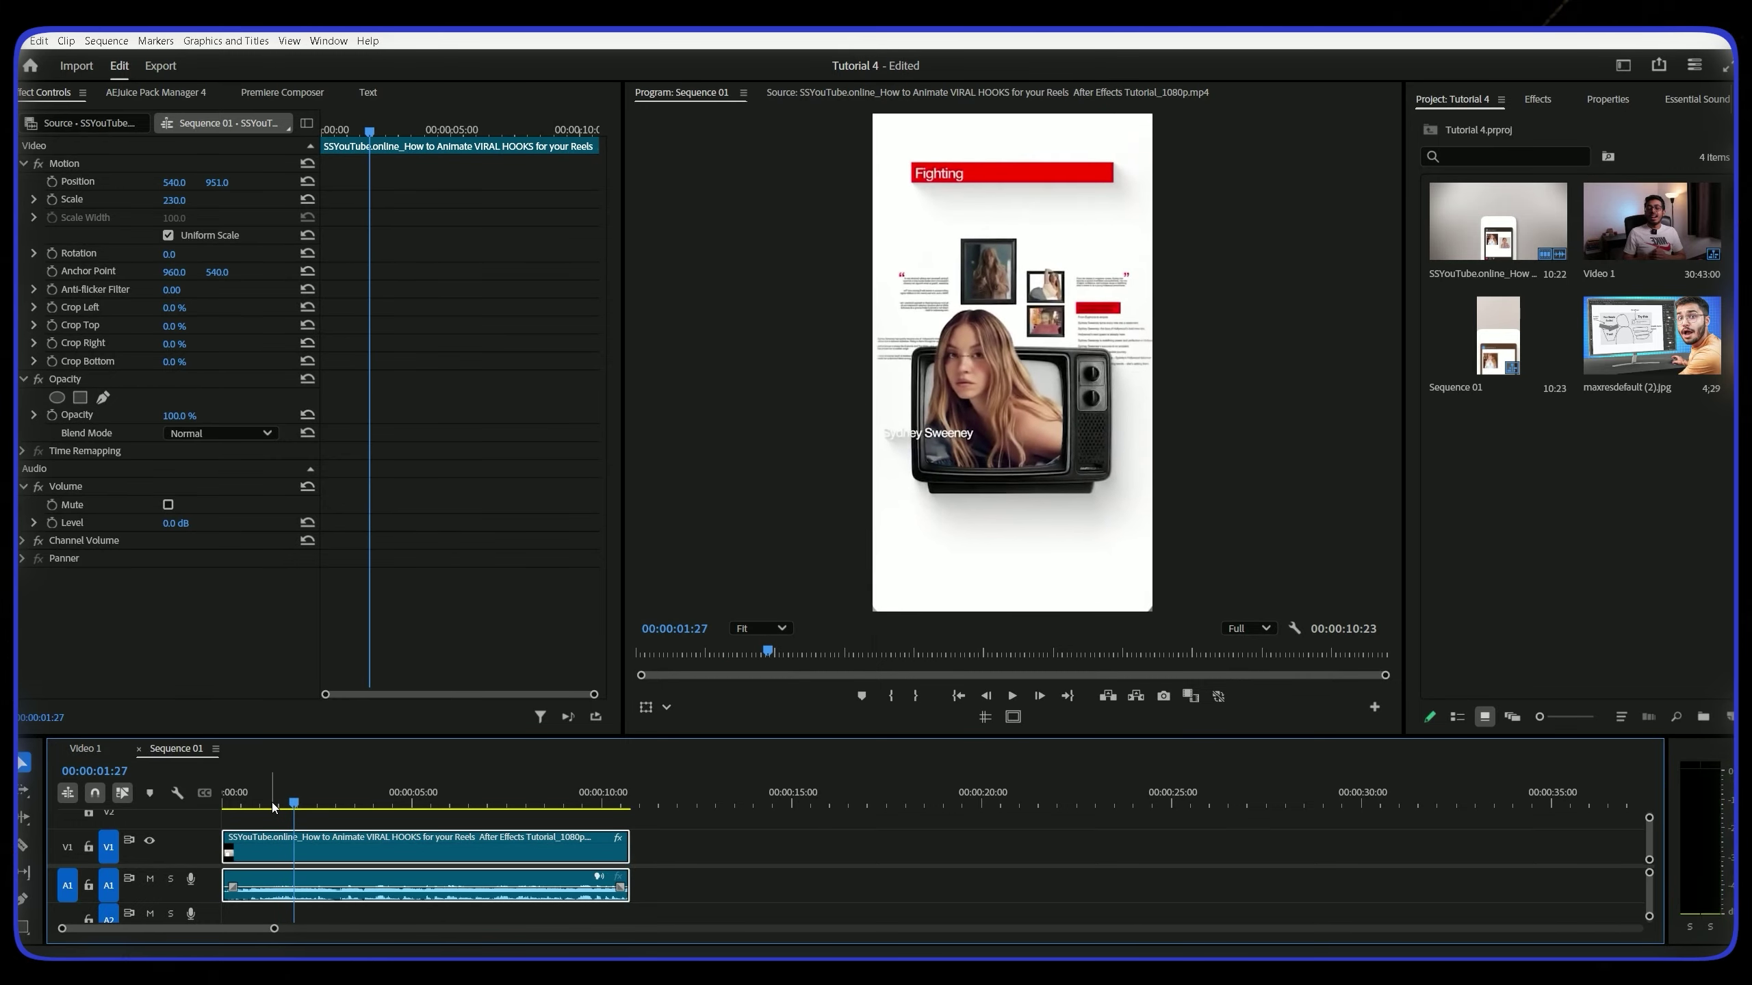
scroll(944, 295, up, 5)
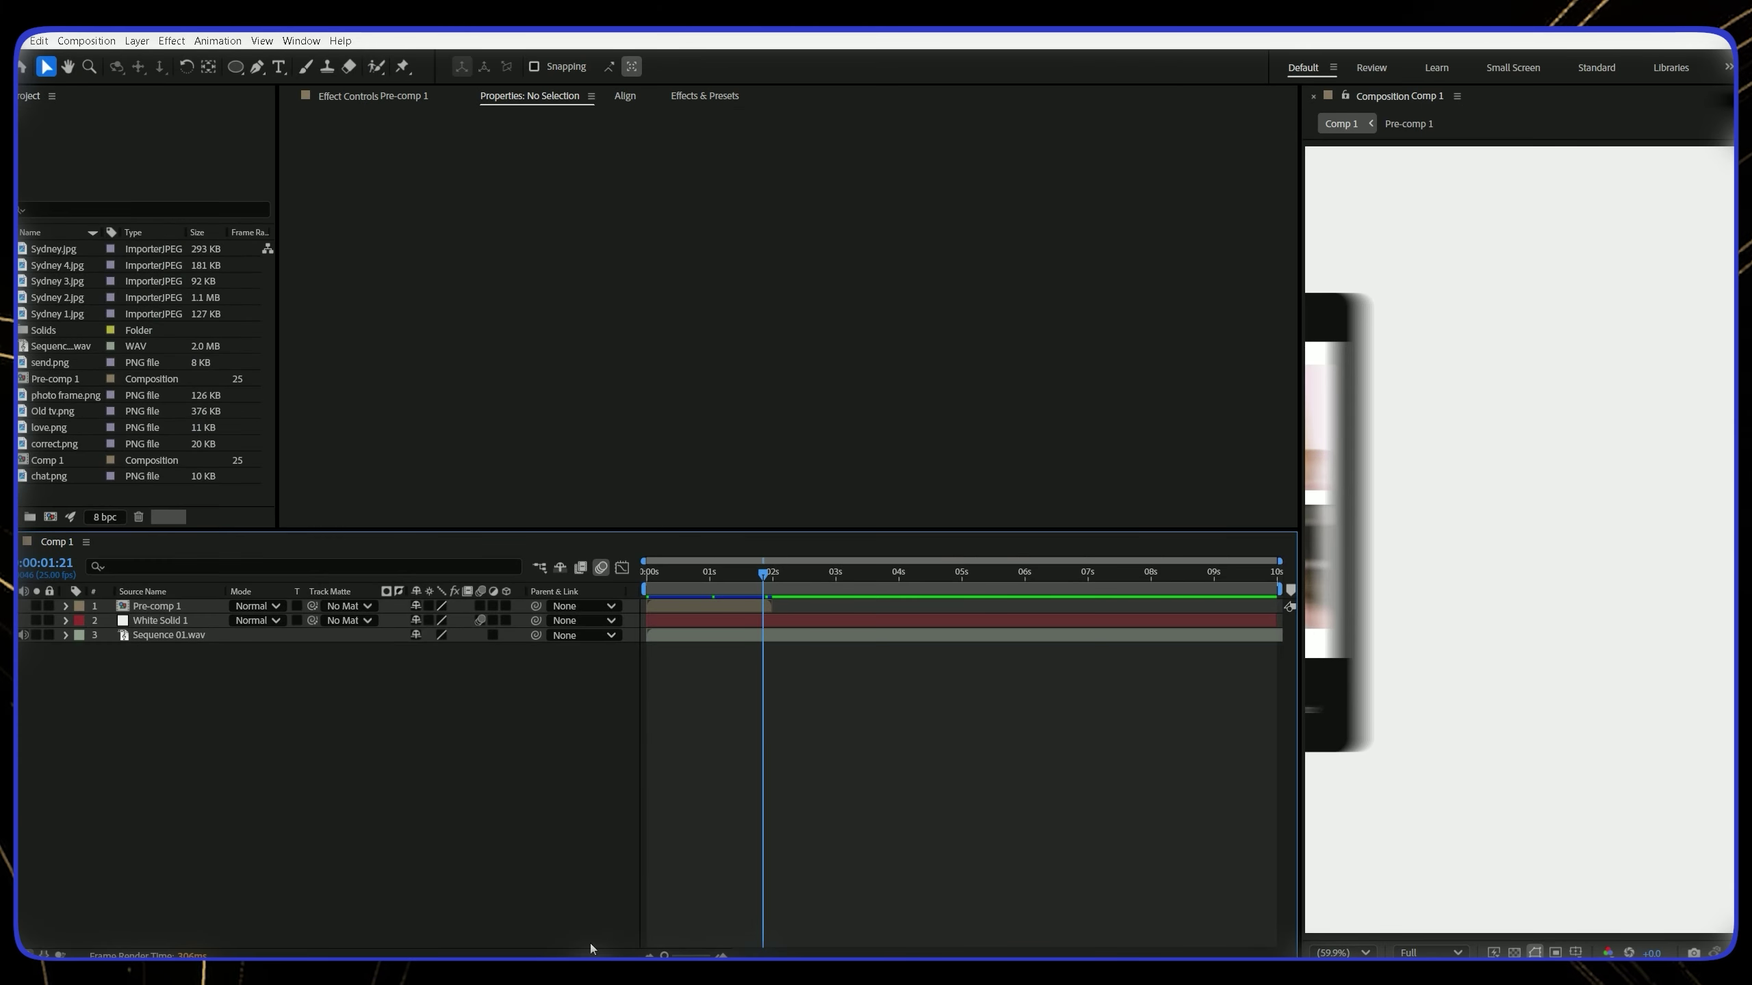
Add Old tv.png as the uppermost layer of Comp 1 and apply the Tint effect to it
drag(51, 414, 481, 592)
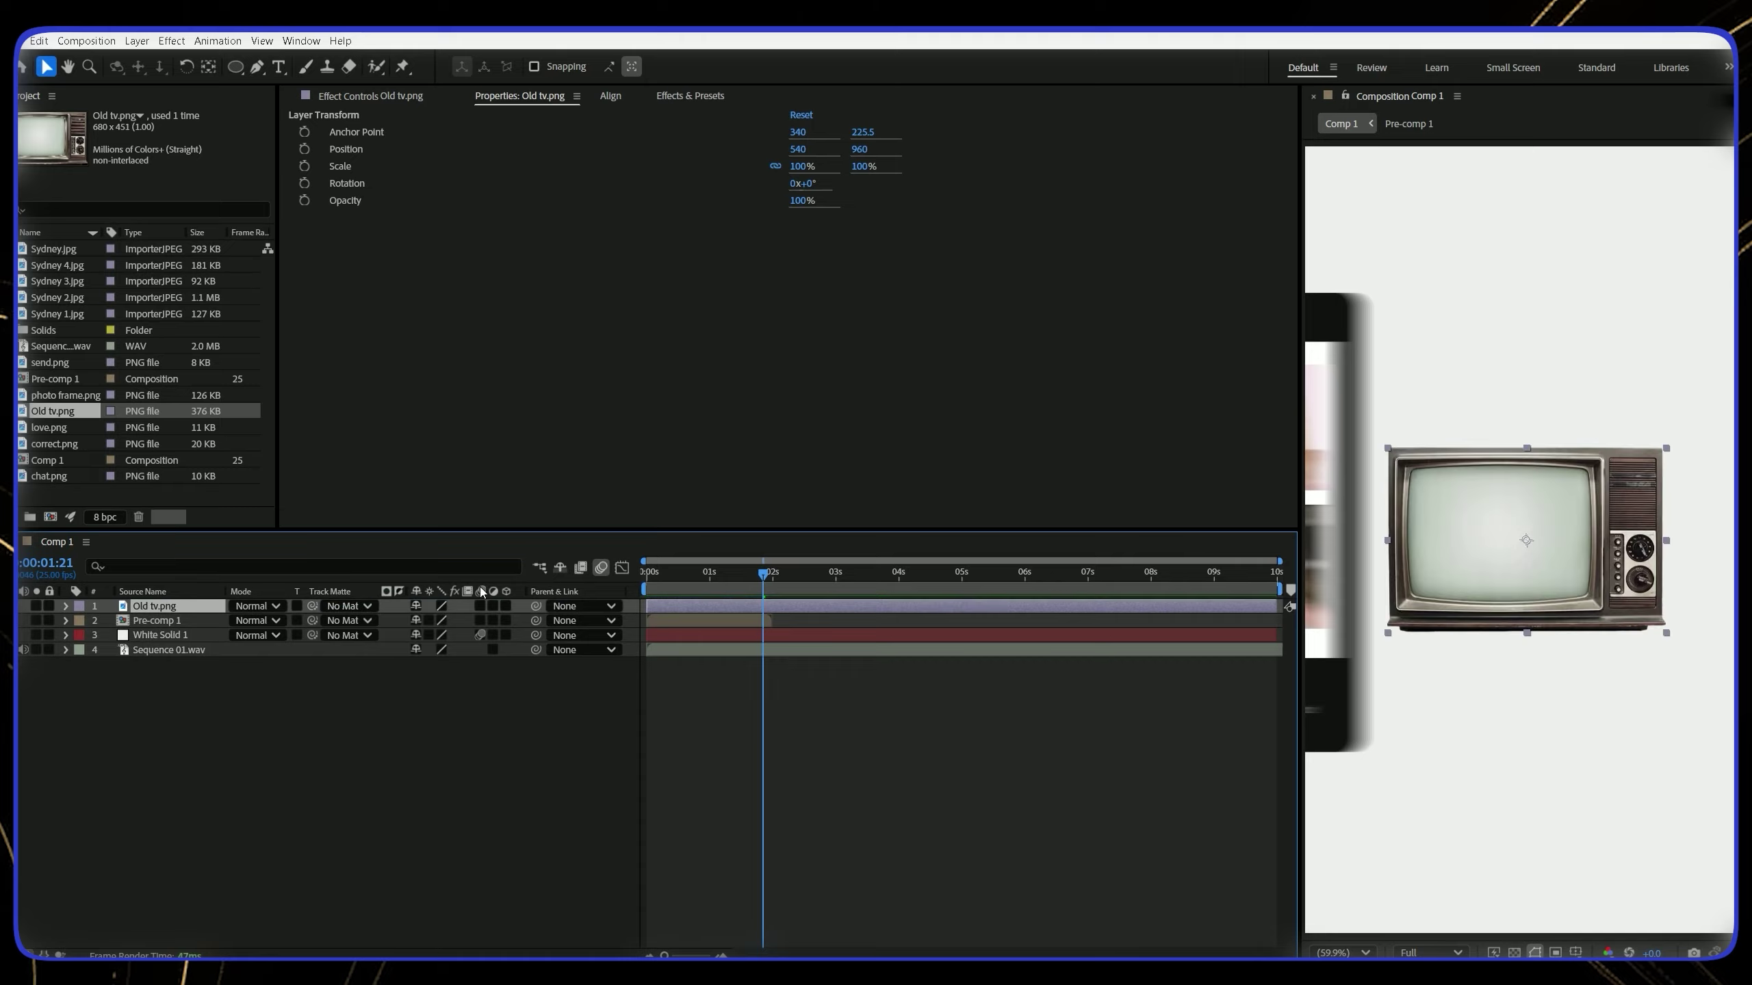
click(668, 97)
drag(336, 116, 301, 124)
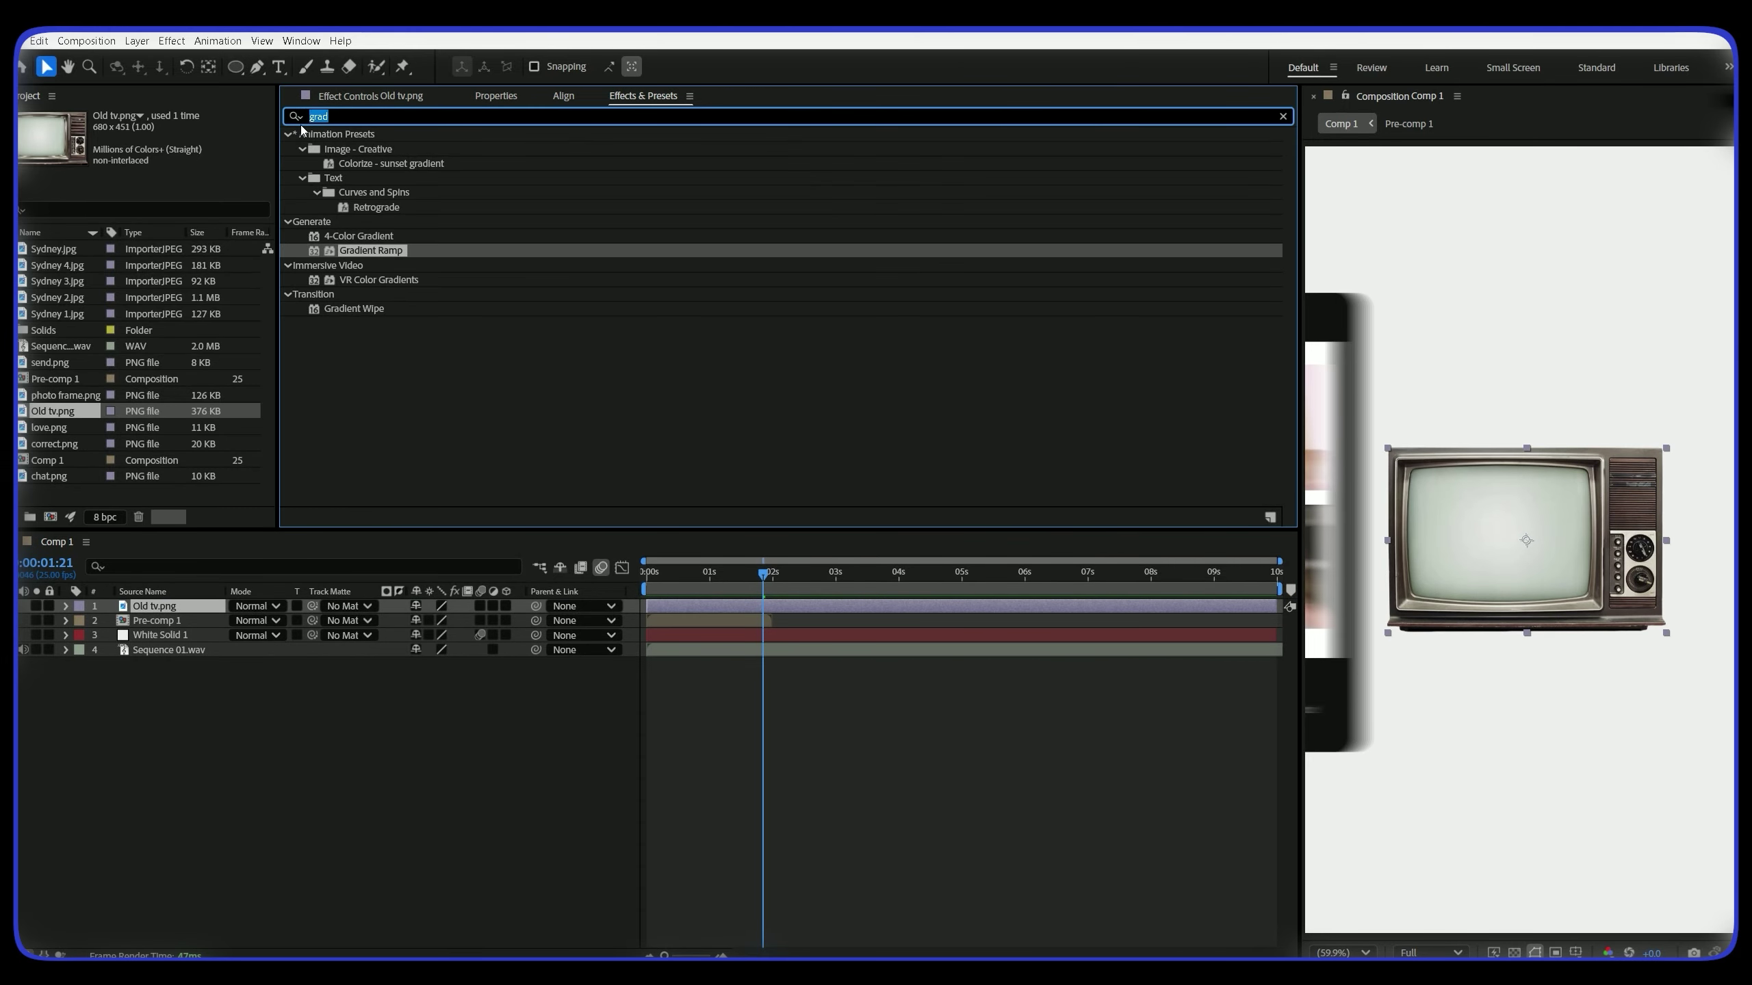
text(tint)
double_click(319, 193)
click(904, 722)
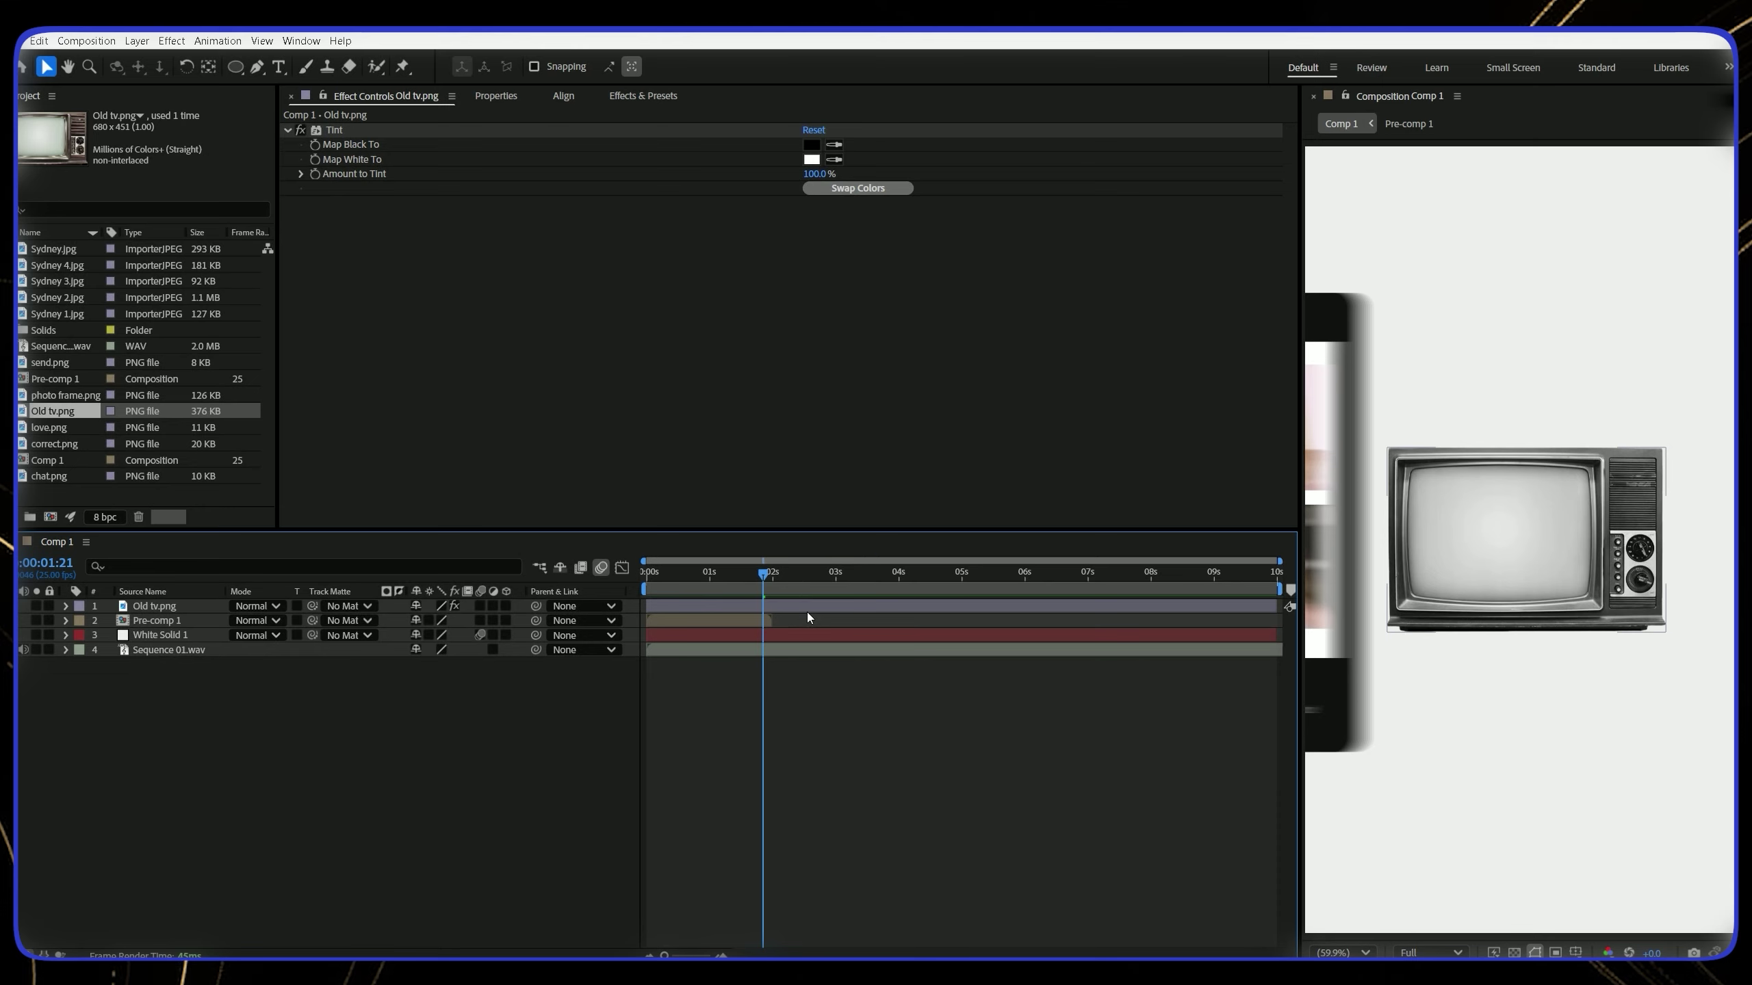
Make the Old tv.png layer start at 00:00:01:17 and open the alignment options for it
key(equal)
key(equal)
click(944, 605)
click(724, 585)
key(bracketleft)
click(753, 686)
drag(733, 589, 790, 600)
click(789, 605)
click(563, 95)
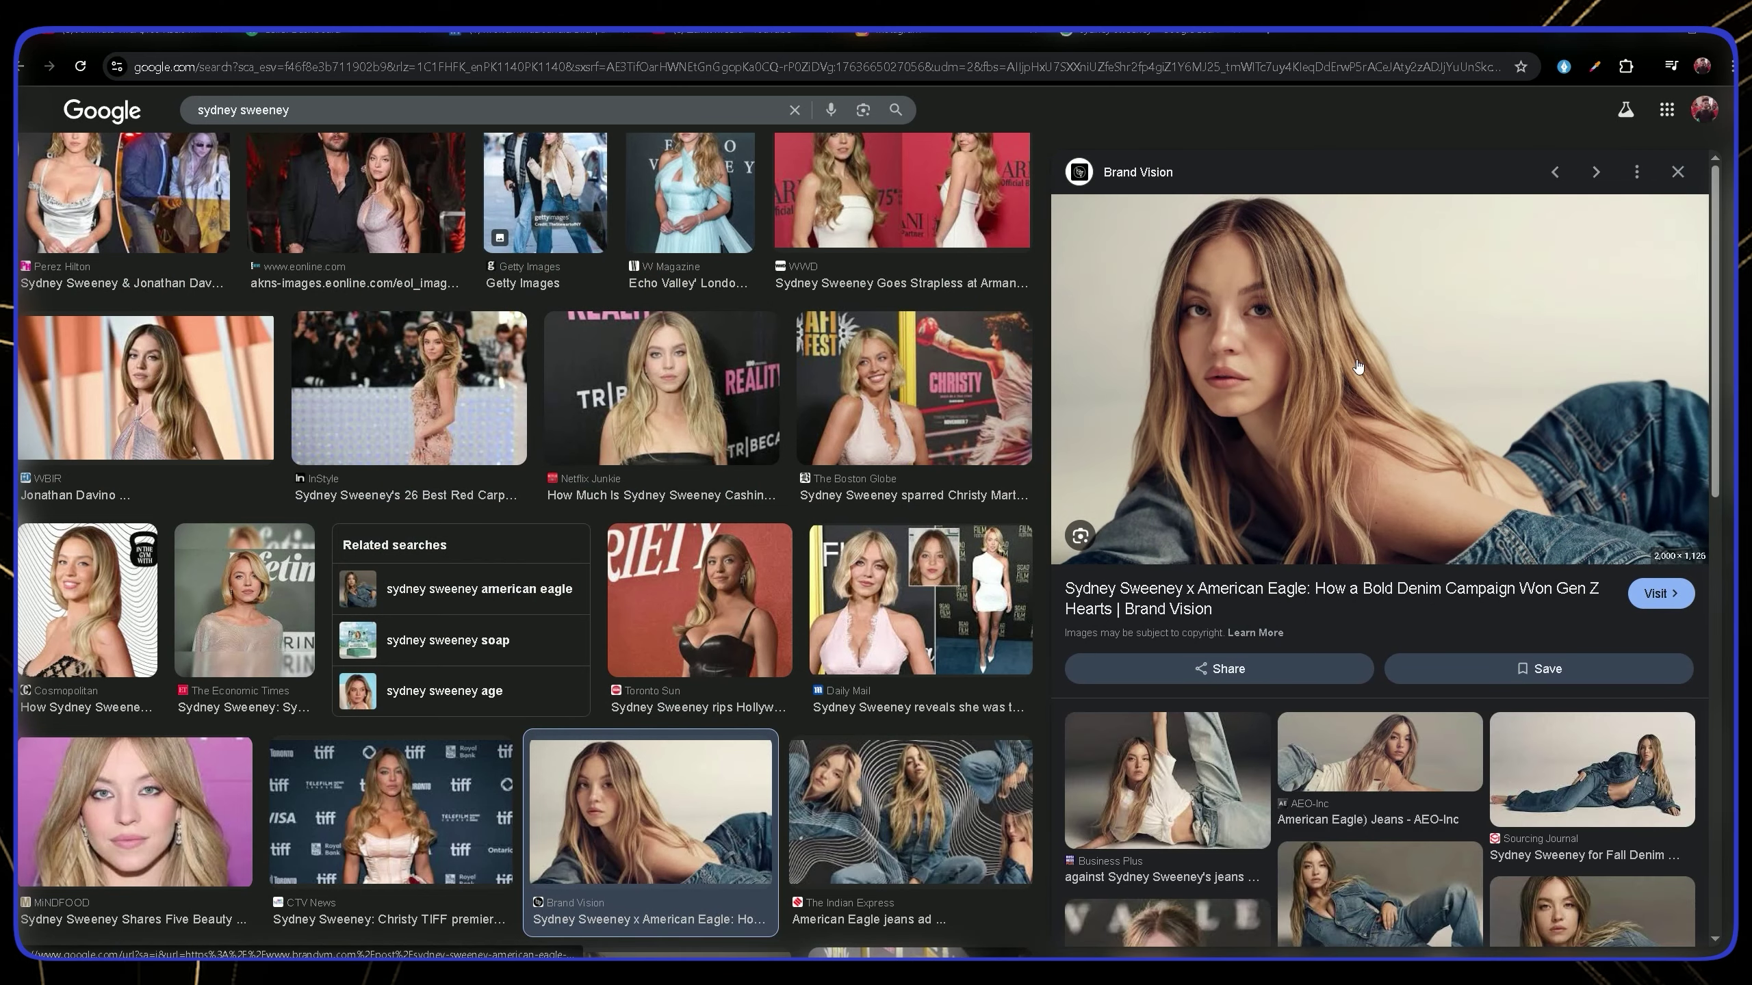
Switch to the browser and save the enlarged Brand Vision American Eagle denim photo from the Google image results
right_click(1357, 365)
click(1400, 632)
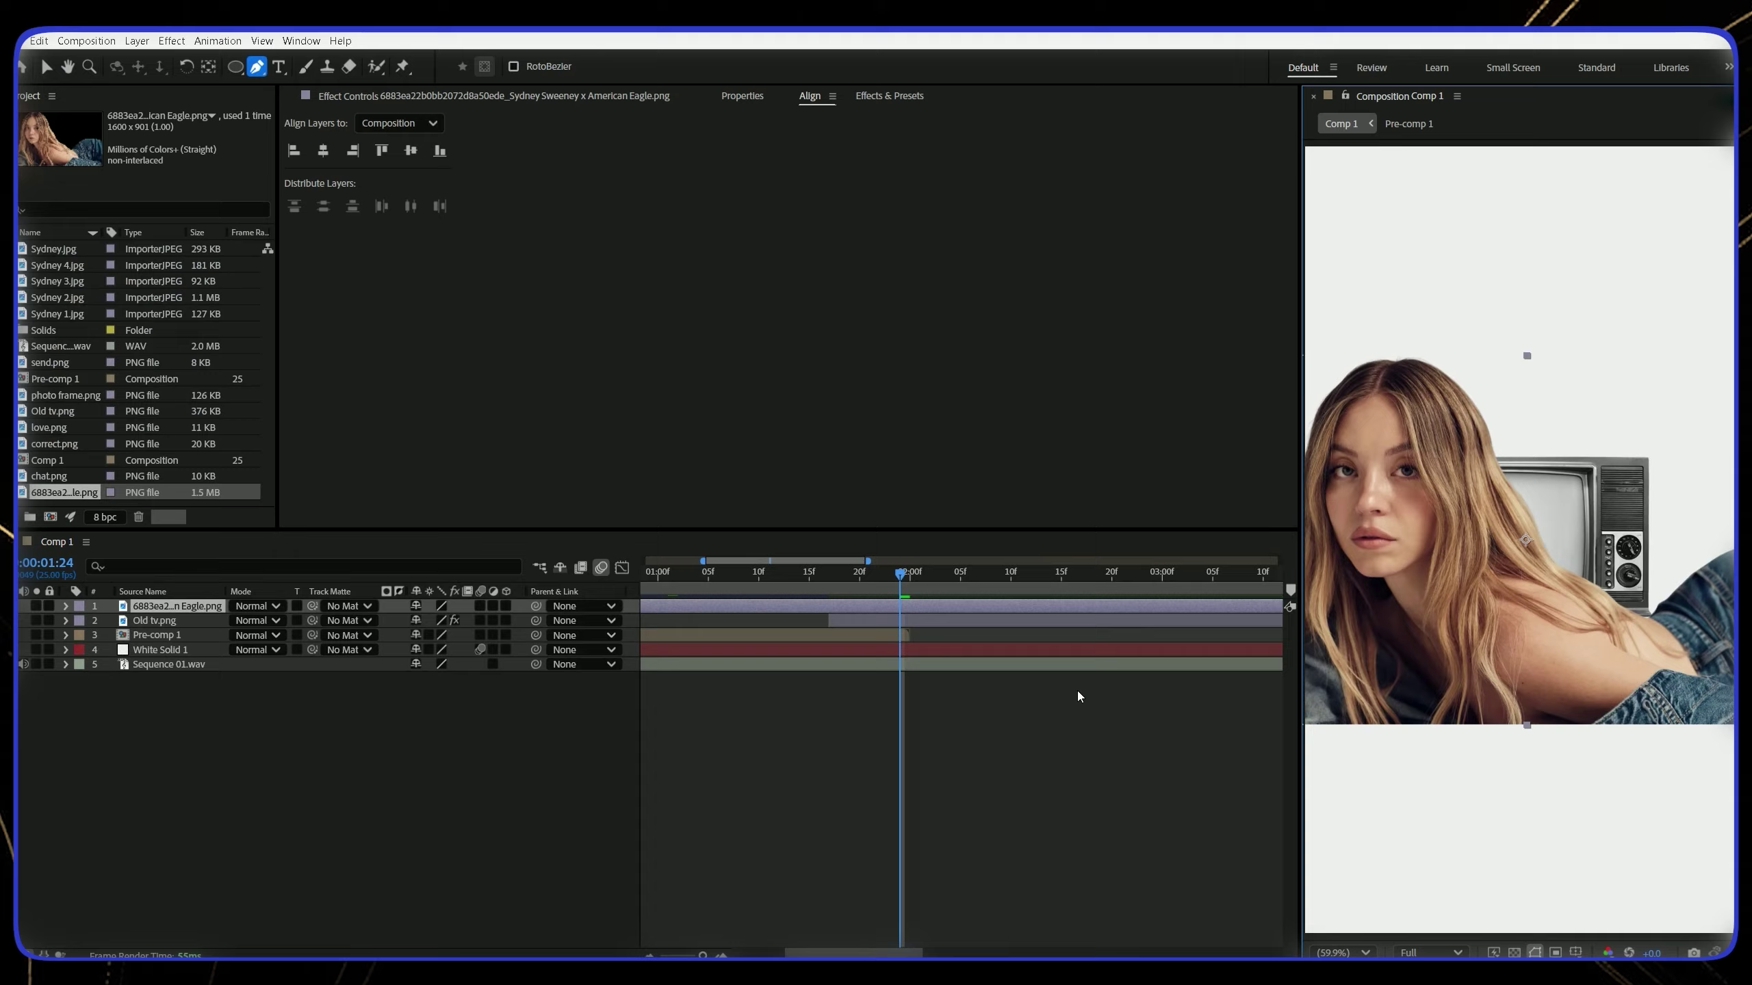
Position the cutout photo over the TV screen at 61% scale and draw a rounded rectangle mask around the head and upper body
drag(433, 621, 441, 632)
drag(1638, 597, 1574, 546)
key(space)
drag(1638, 587, 1591, 584)
drag(235, 66, 289, 81)
mouse_move(1388, 241)
mouse_down()
mouse_move(1538, 585)
mouse_move(1686, 636)
mouse_move(1662, 644)
mouse_up()
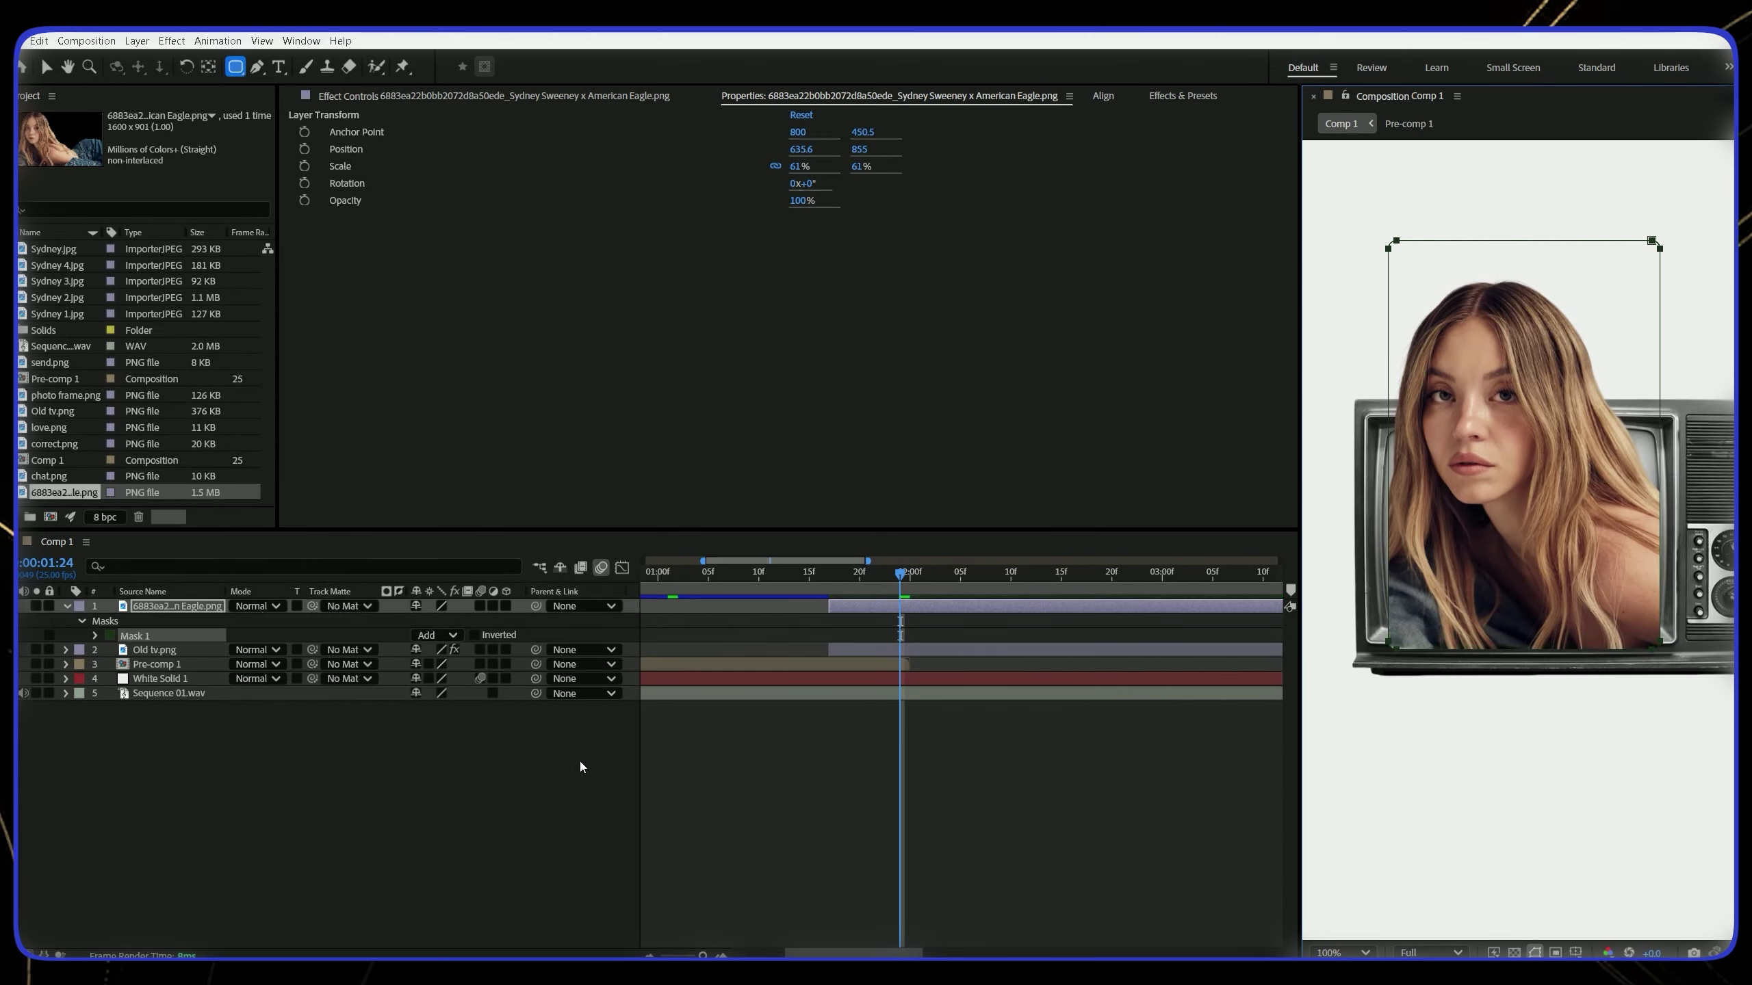
Set the cutout photo's mask expansion to 2 pixels and its mask feather to 10 pixels
key(m)
key(m)
click(1190, 710)
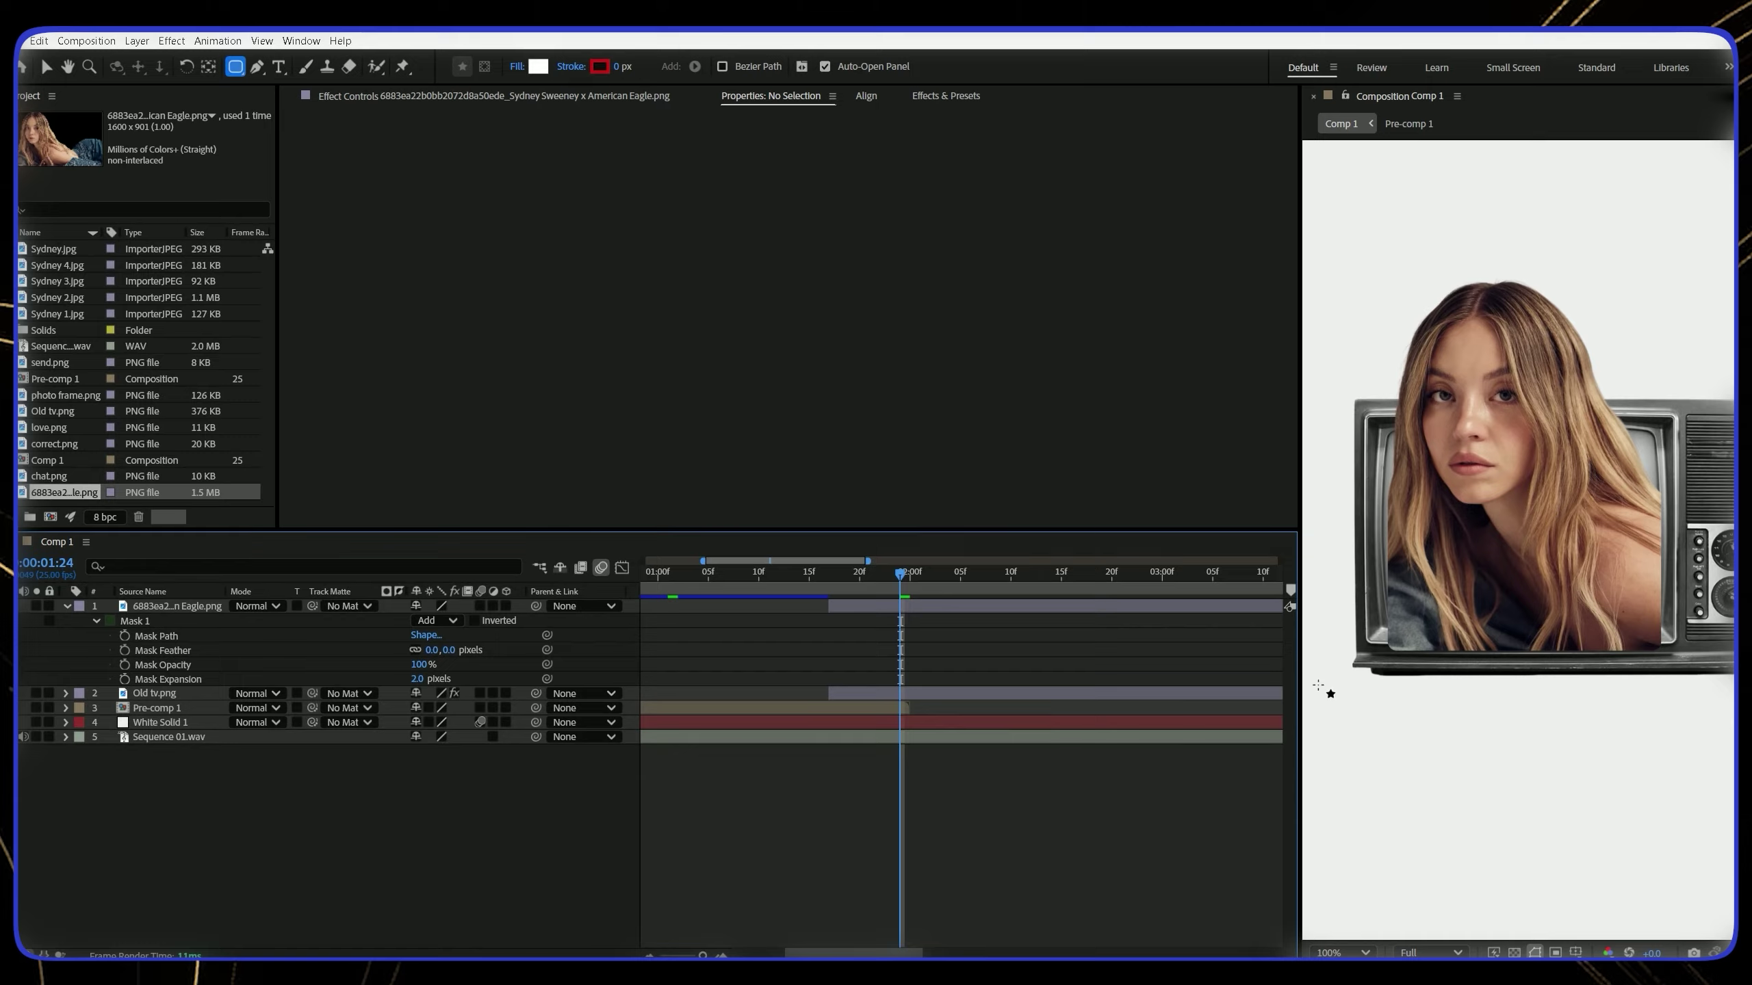
click(868, 606)
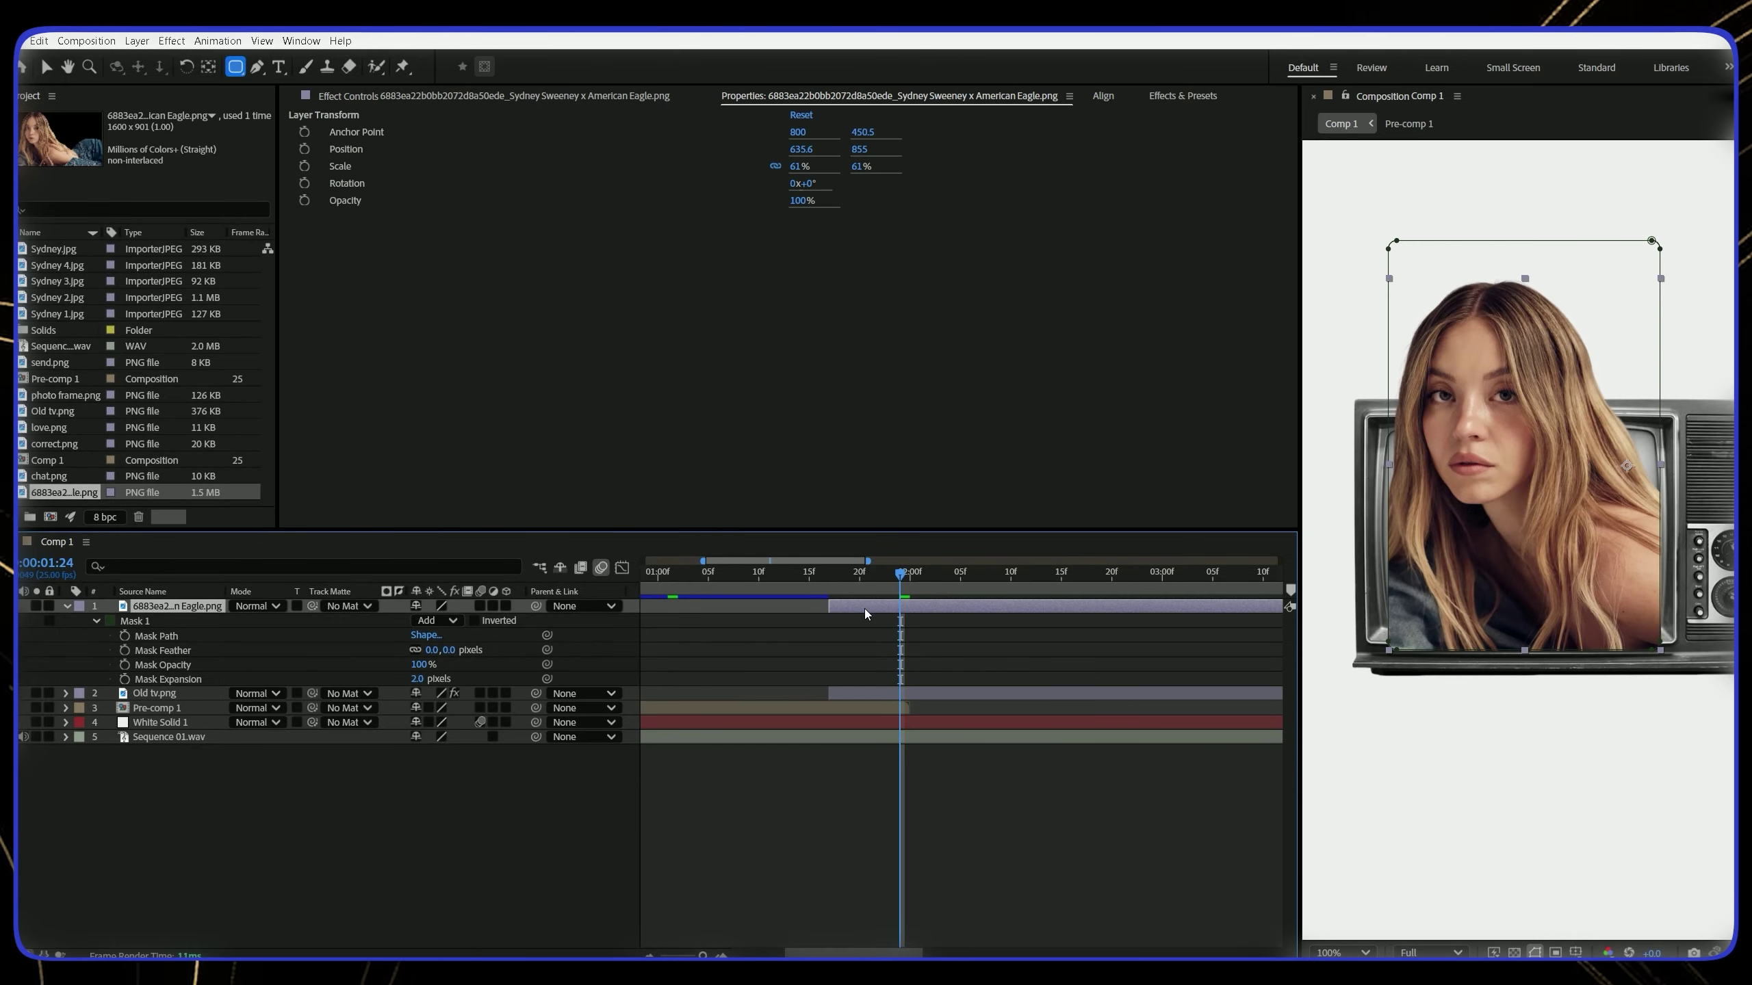
key(f)
click(449, 747)
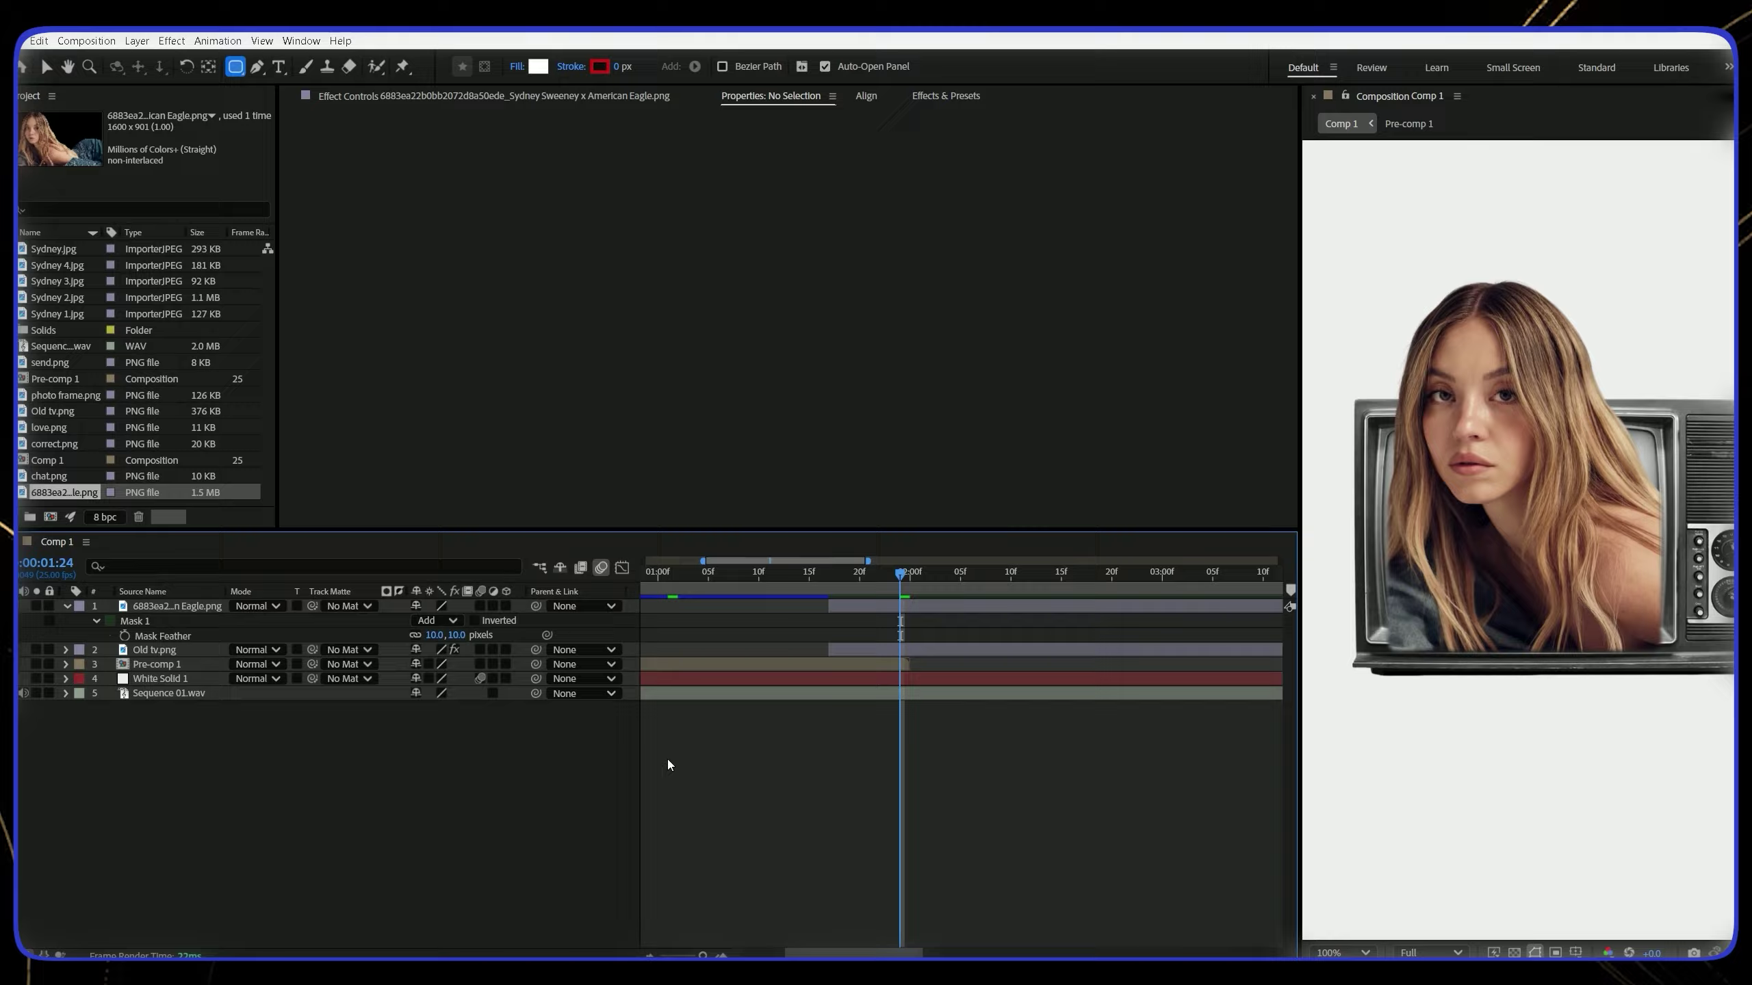
Duplicate Old tv.png as the uppermost layer and mask the copy with a feathered rounded rectangle around the TV's lower edge
click(856, 649)
key(ctrl+d)
drag(200, 626, 214, 607)
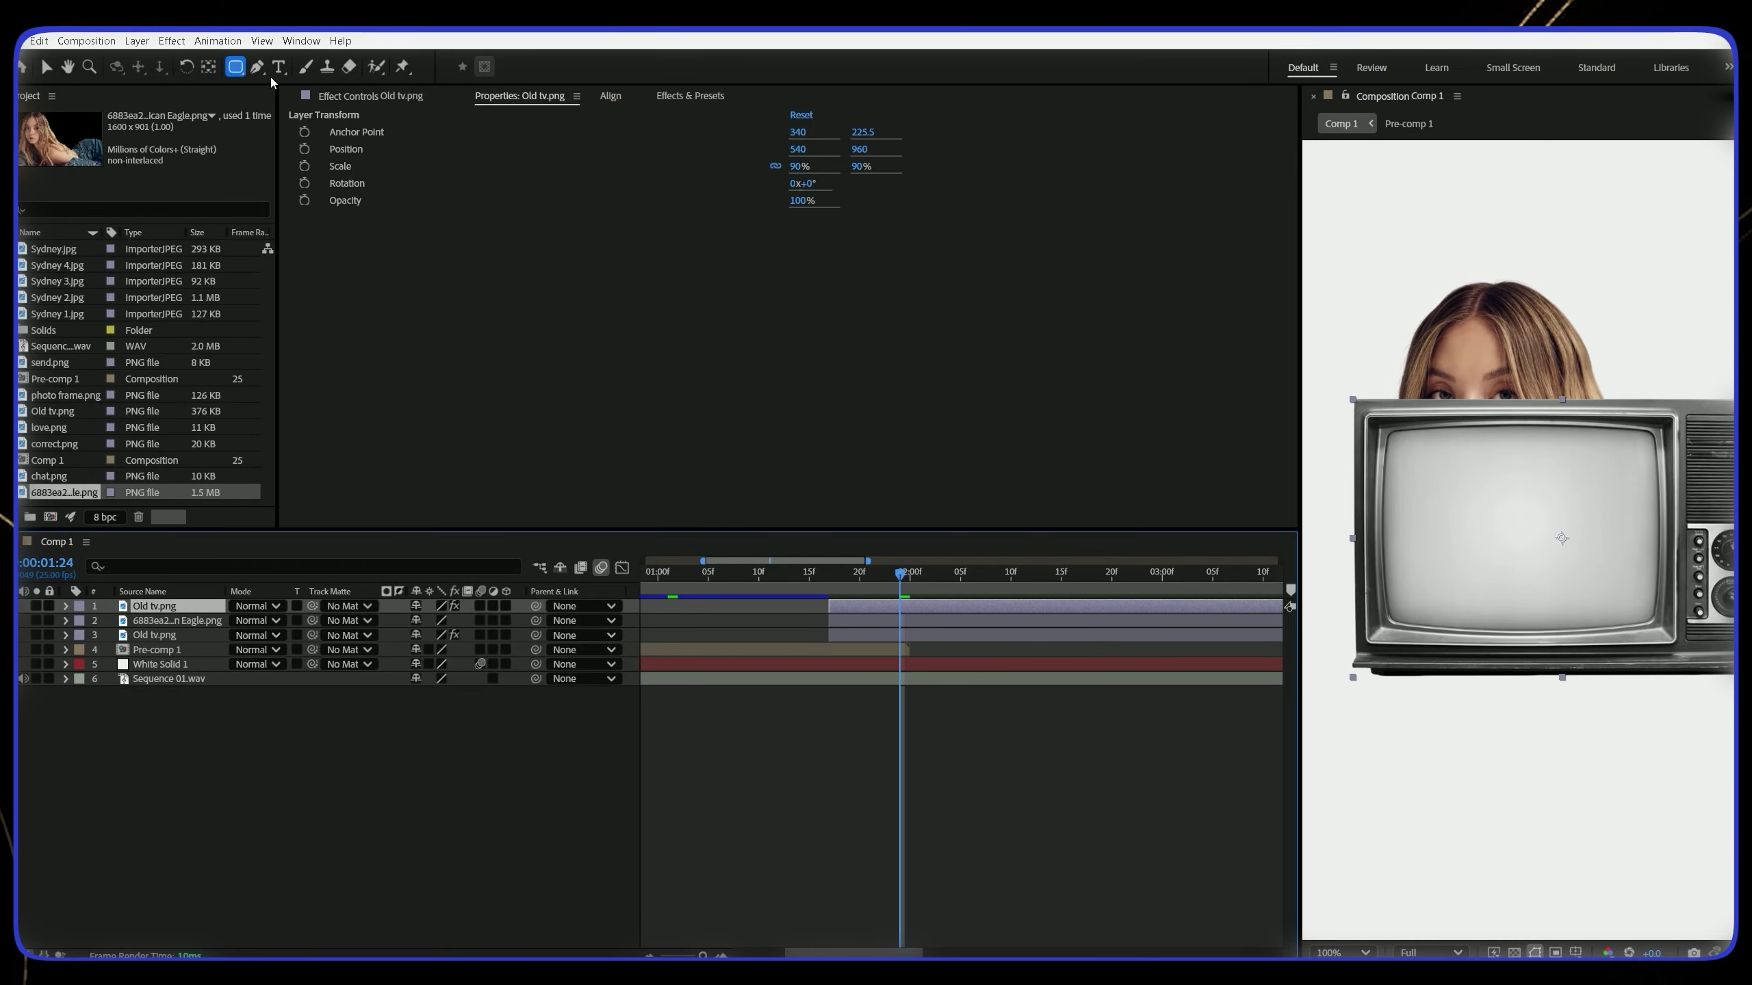
key(comma)
key(comma)
drag(1402, 602, 1589, 638)
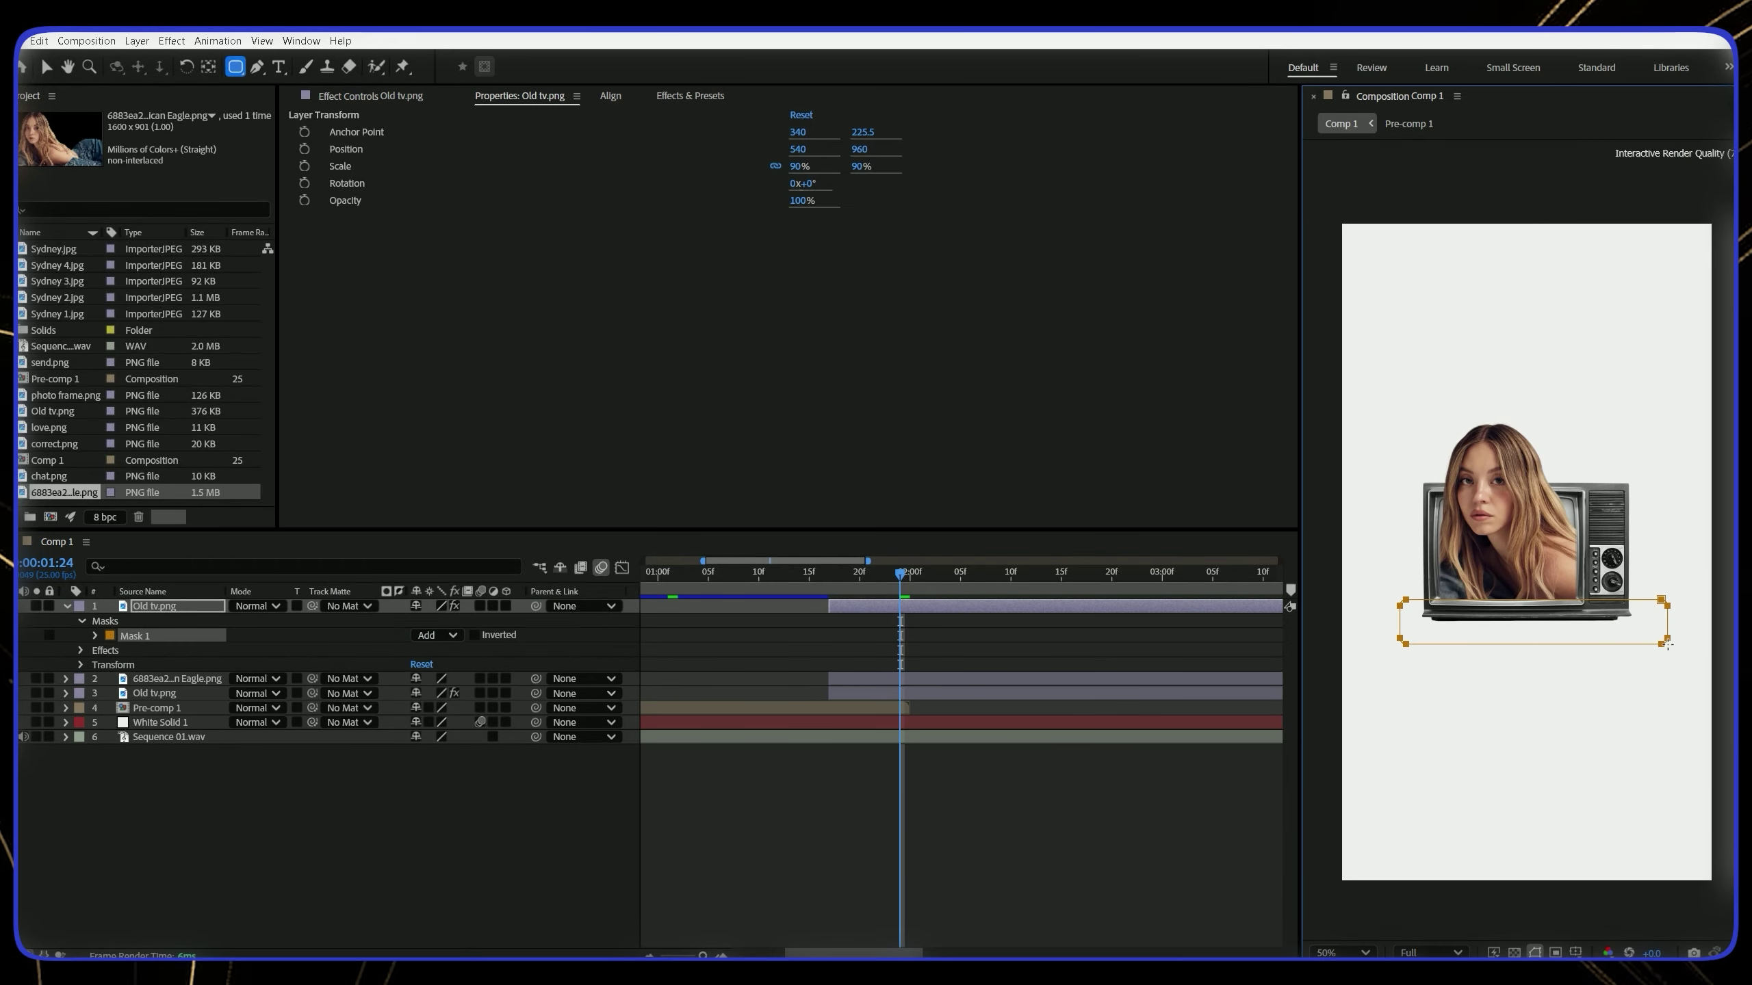
key(f)
click(453, 635)
click(524, 753)
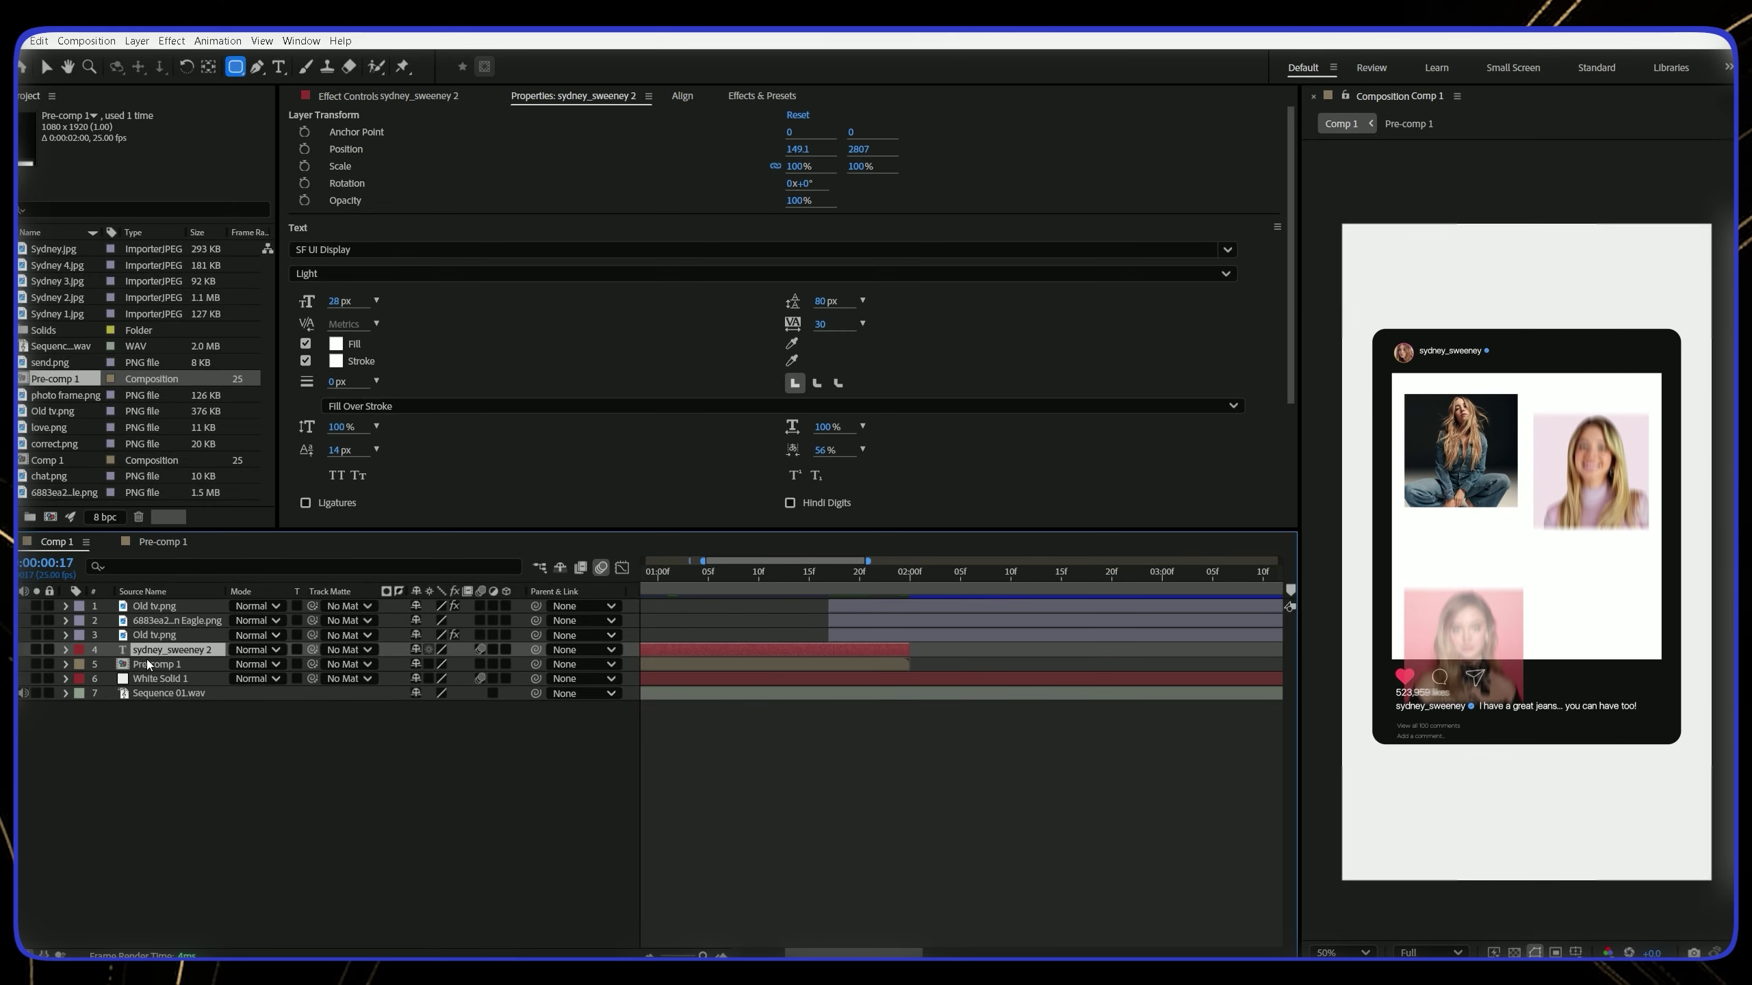
Make the copied text the uppermost layer, starting with the TV layers, and give the Sydney Sweeney caption a light fill
drag(148, 650, 160, 602)
key([)
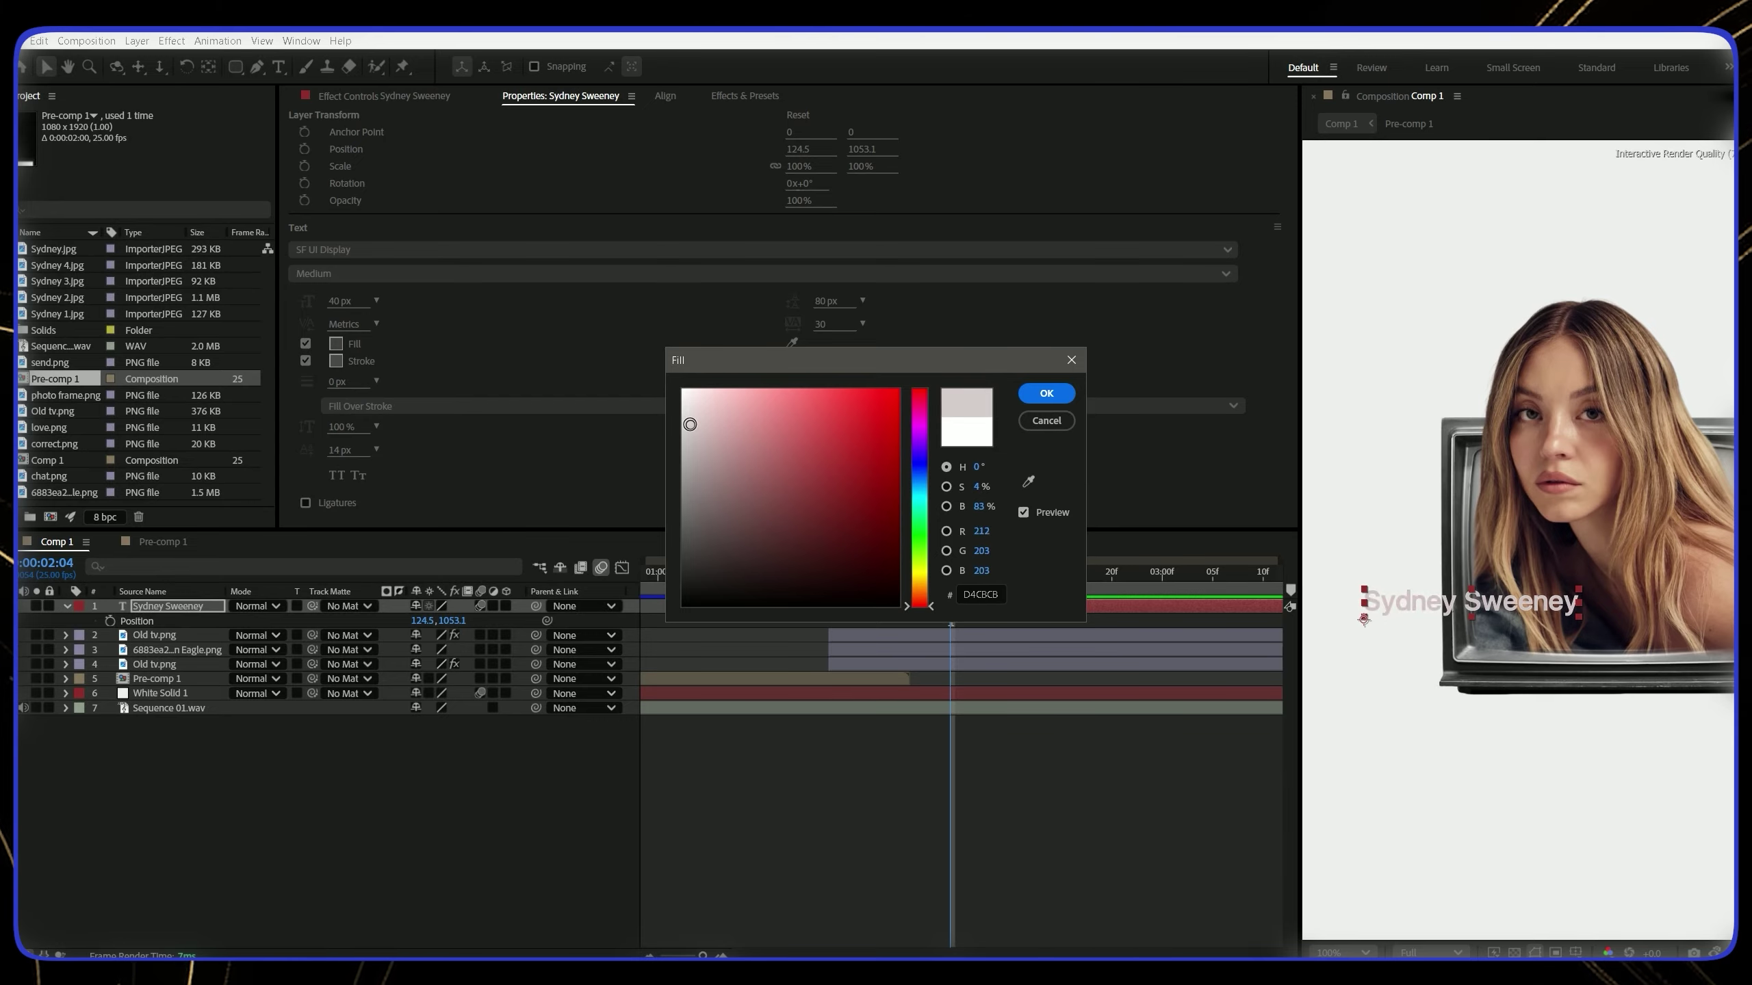
click(1046, 392)
Add a Drop Shadow layer style to the Sydney Sweeney text and soften the shadow
right_click(955, 605)
mouse_move(1048, 364)
click(1172, 419)
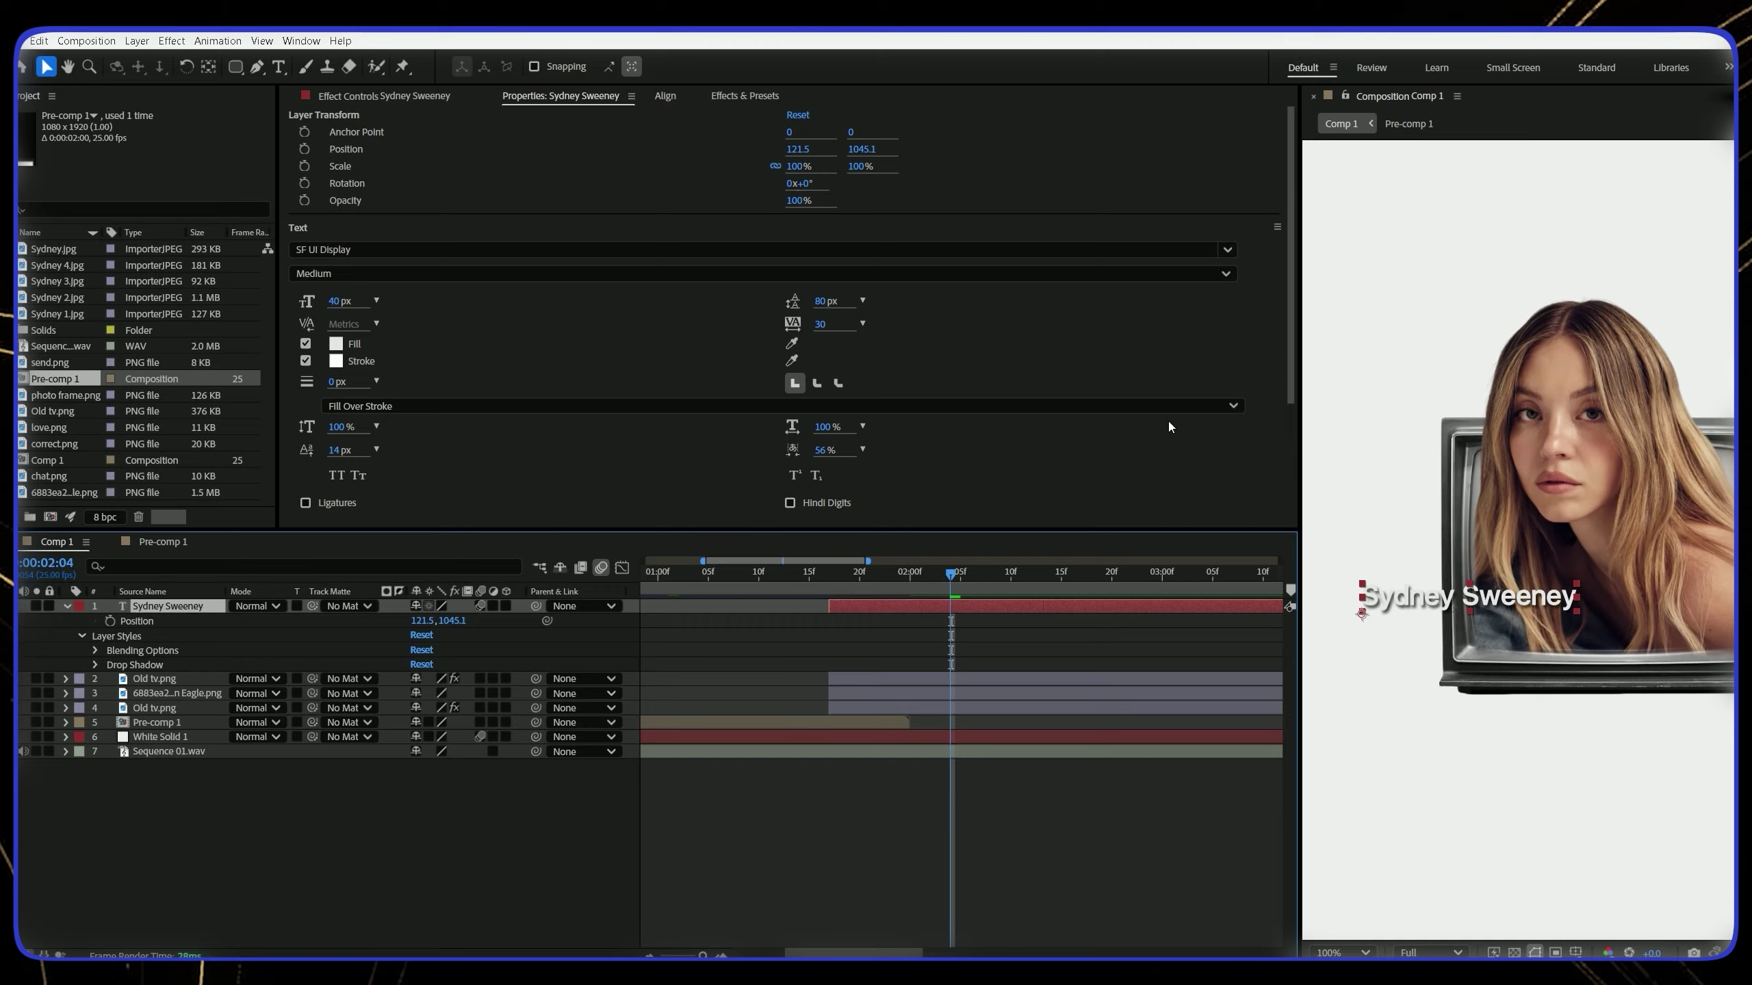
click(95, 665)
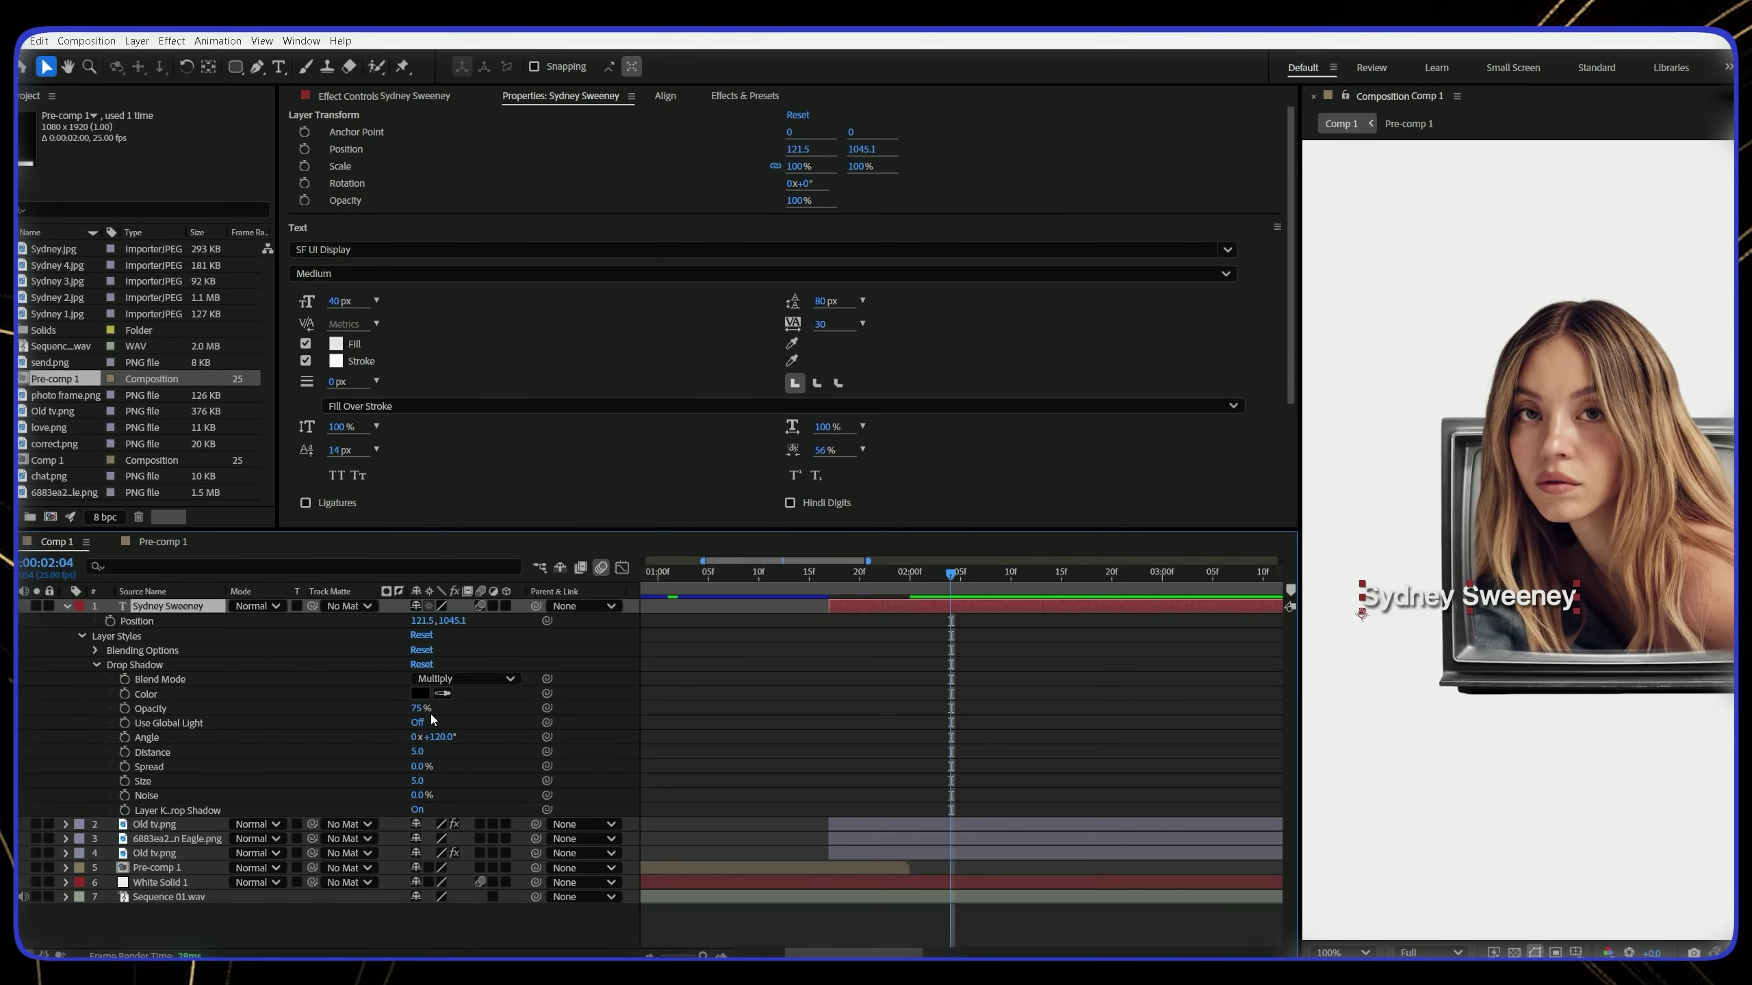
click(378, 704)
click(66, 606)
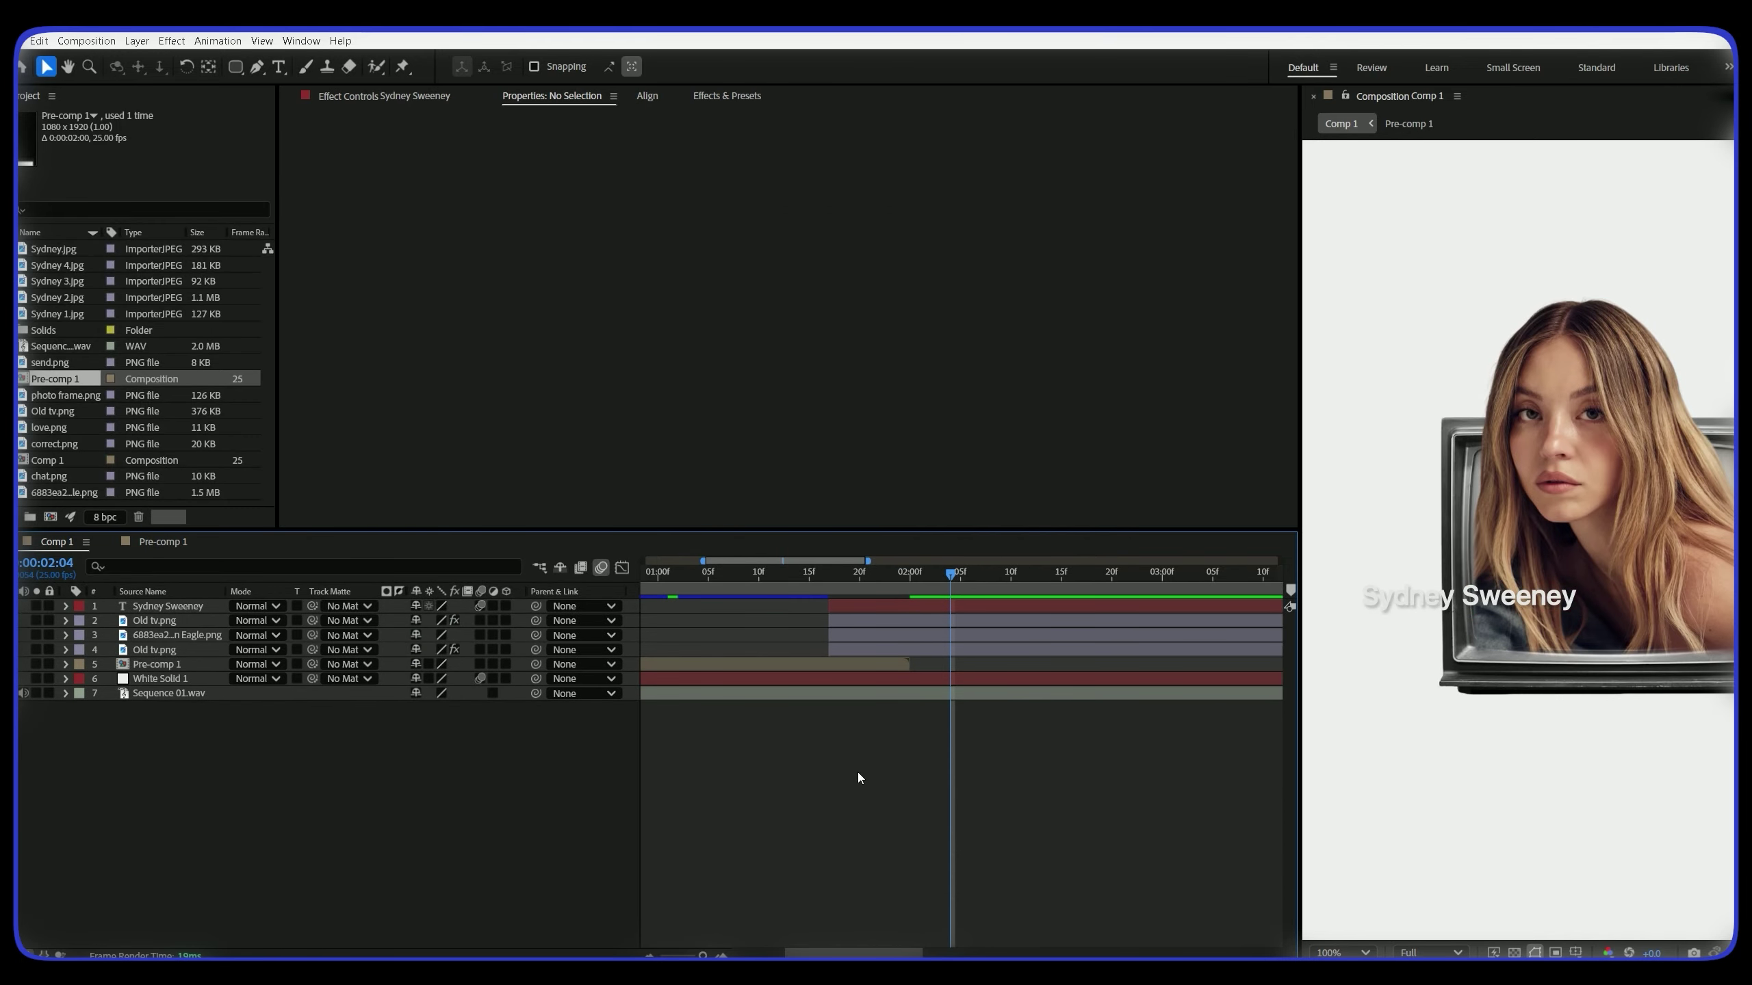
Duplicate the Sydney Sweeney text above the TV and change the copy to "Fighting her way into Hollywood,"
key(shift+slash)
click(917, 599)
key(ctrl+d)
drag(1461, 567, 1542, 269)
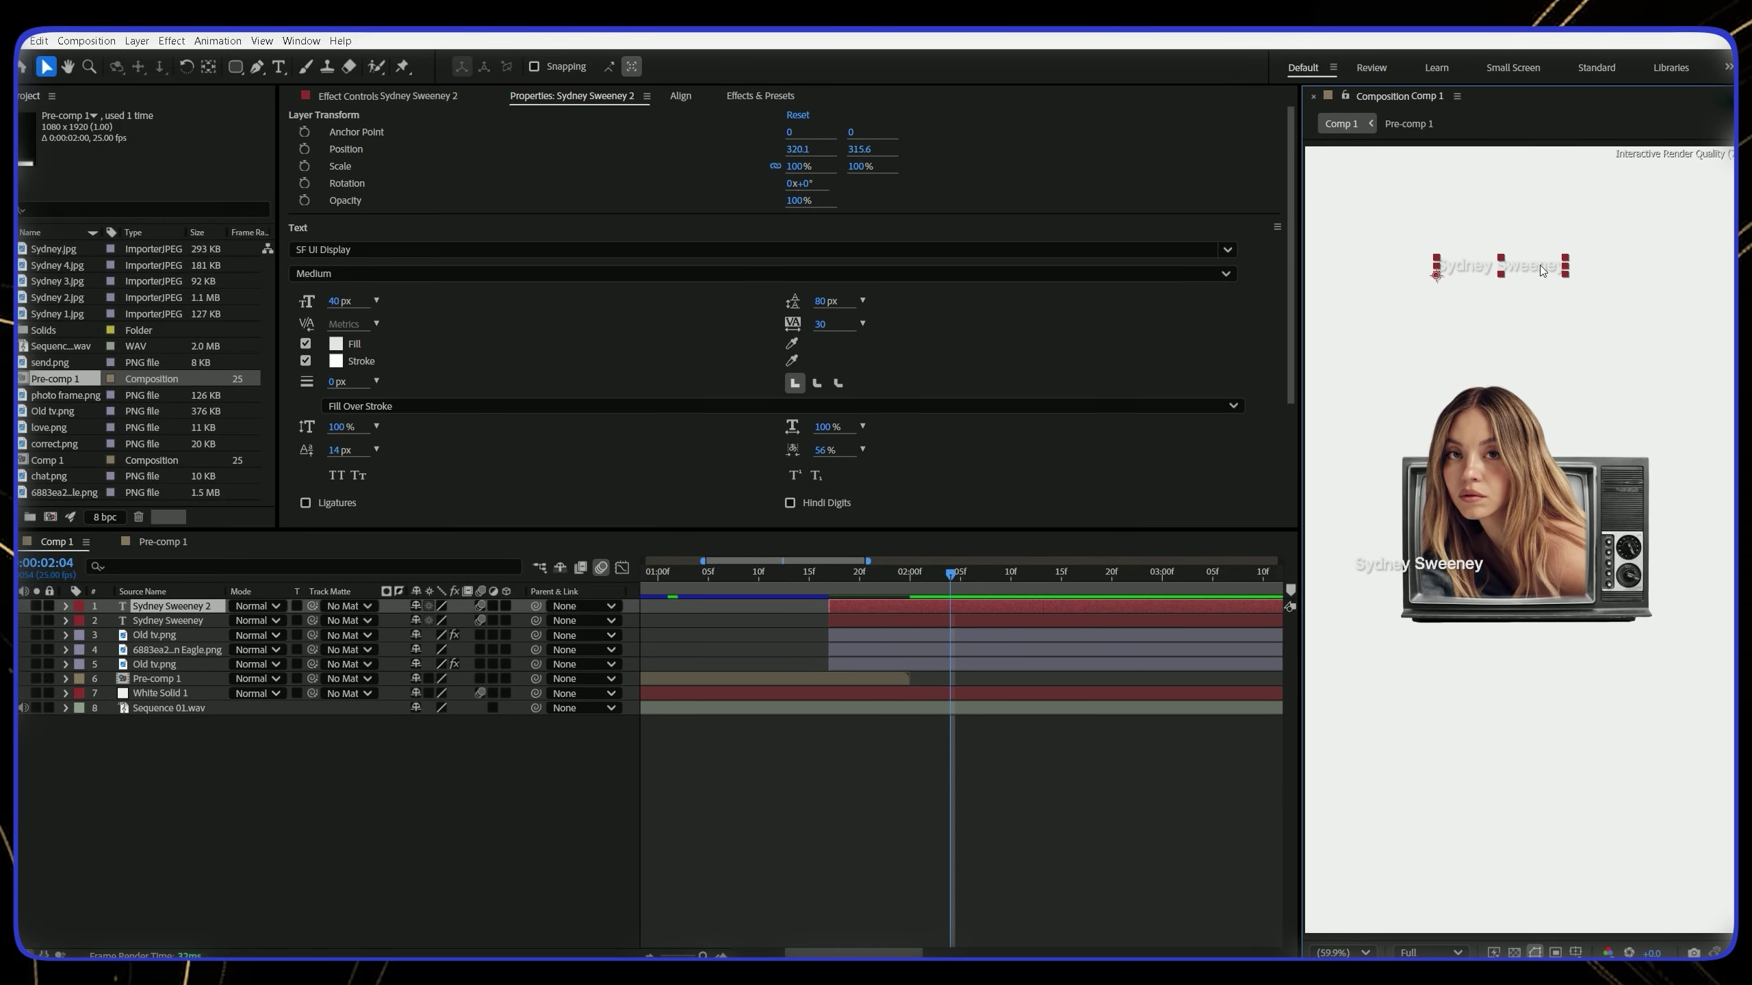
click(682, 97)
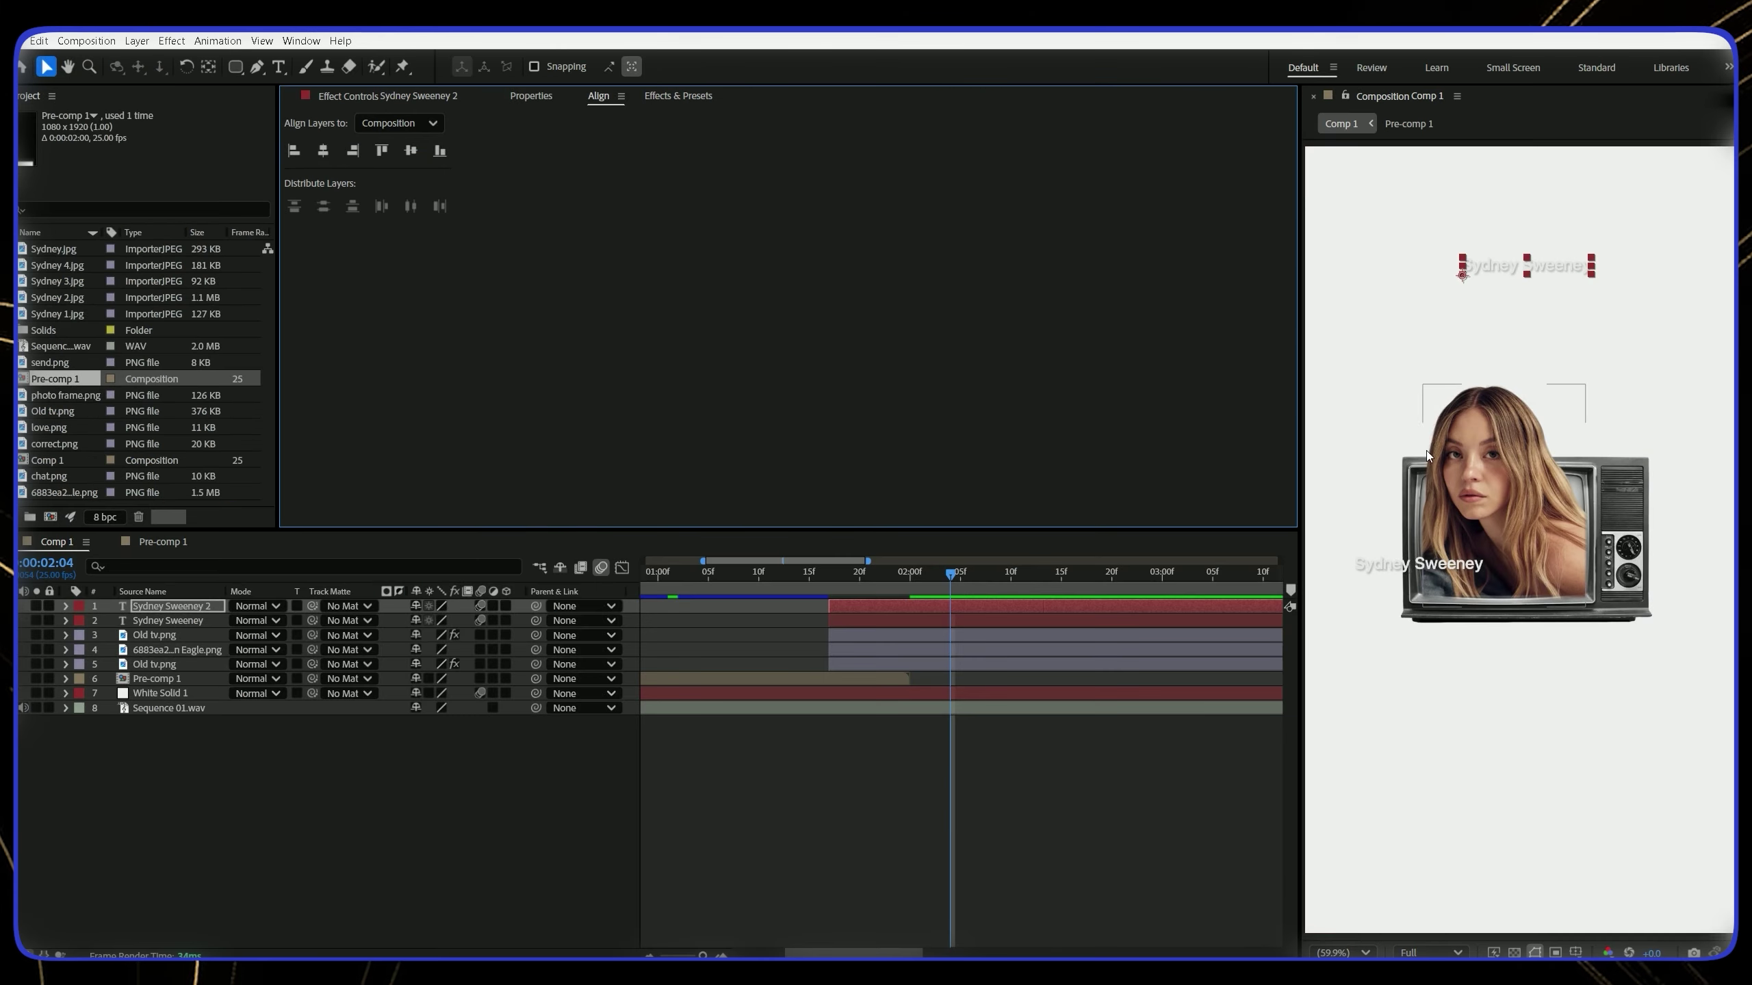
double_click(1517, 265)
text(Figh)
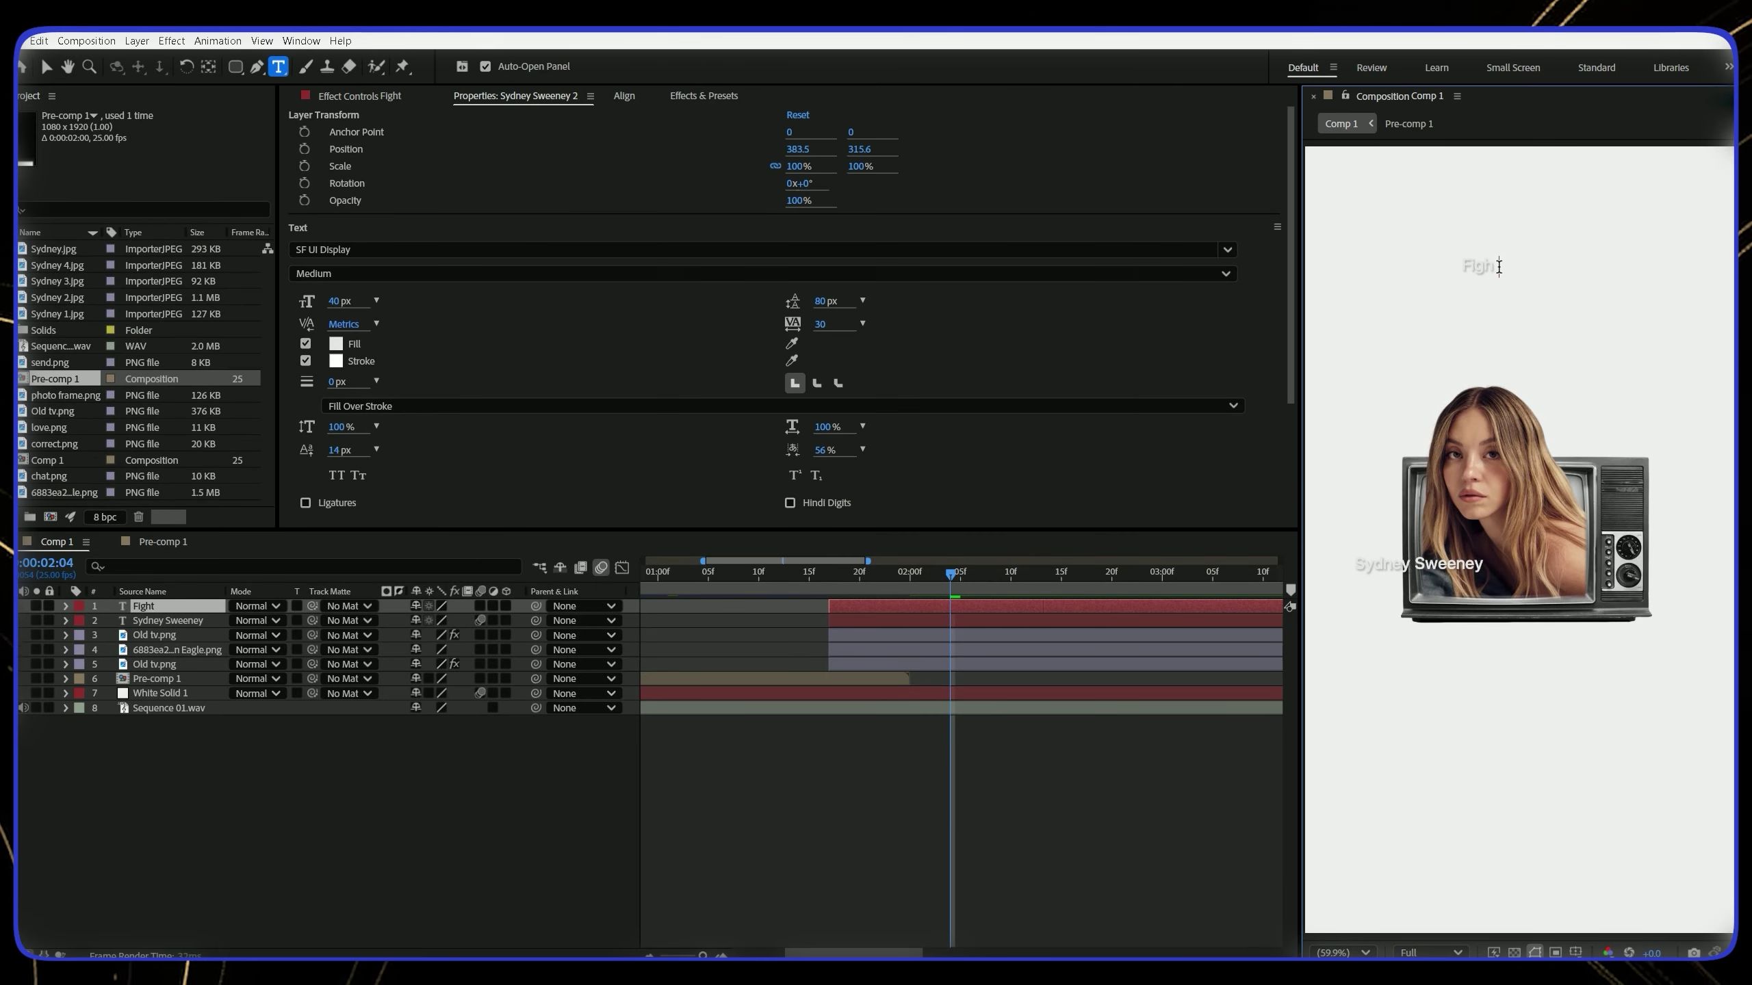
text(ting her way into Hollywood,)
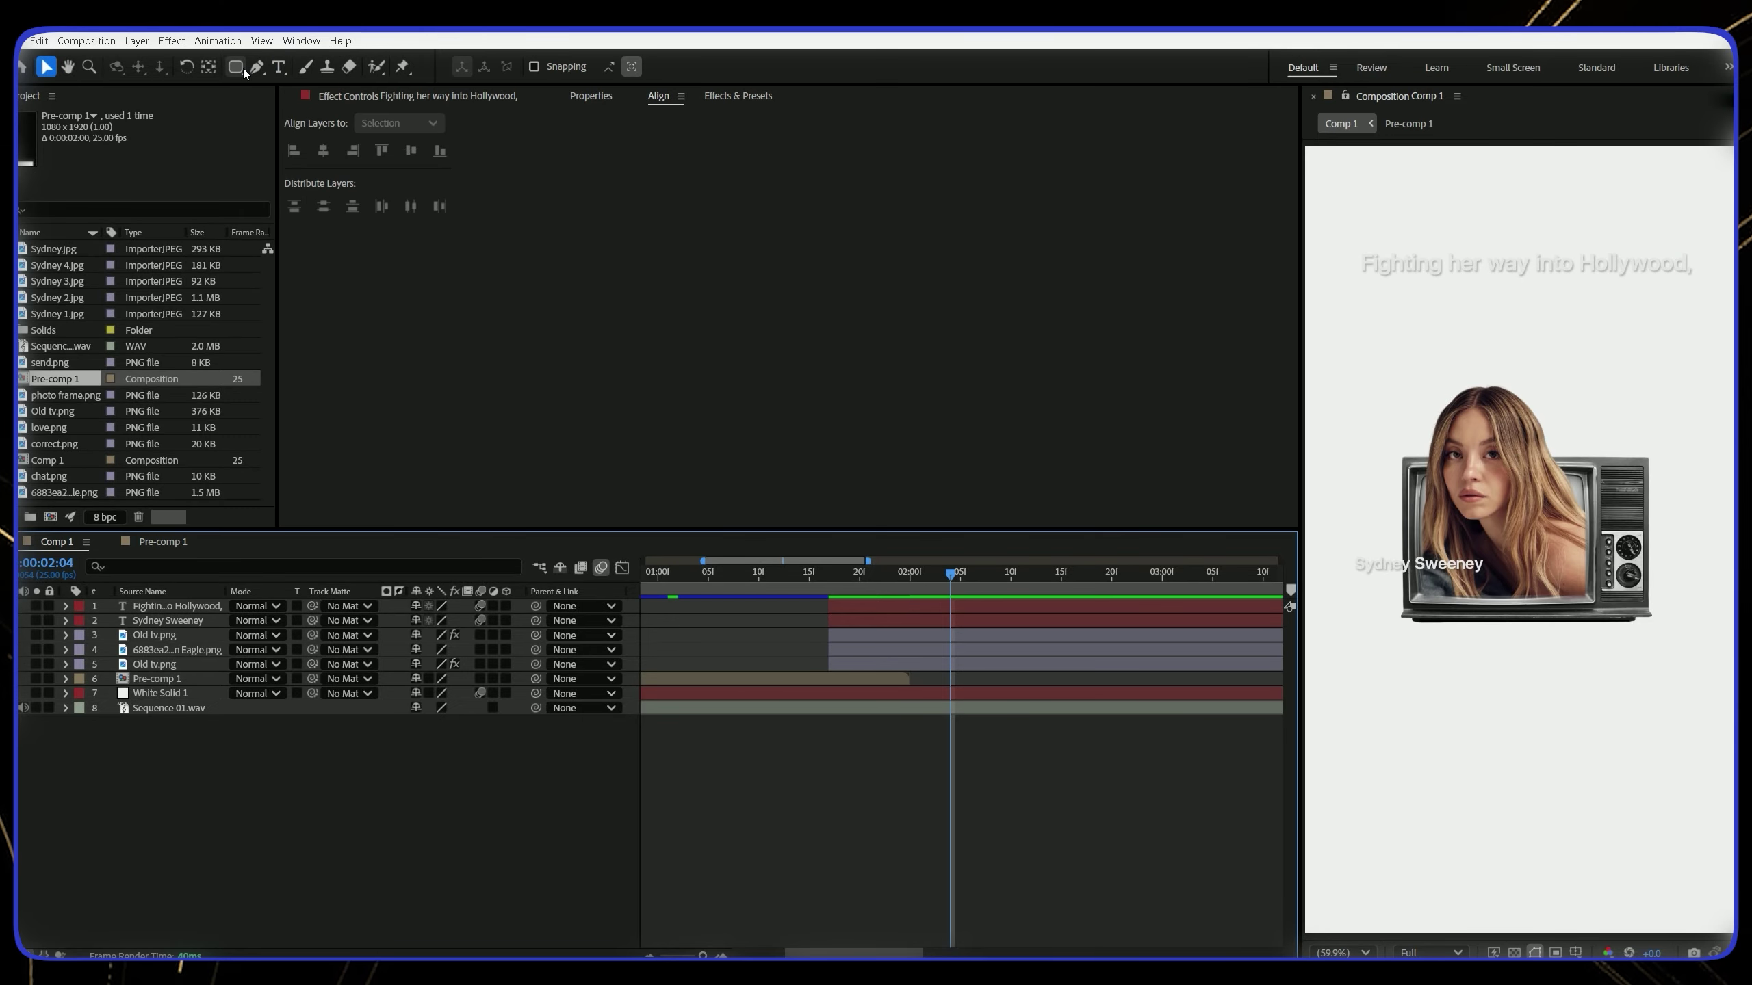
Draw a rounded rectangle about 848 by 92 pixels over the Hollywood heading and fill it red, FF1717
click(237, 67)
click(324, 84)
drag(1353, 245, 1698, 280)
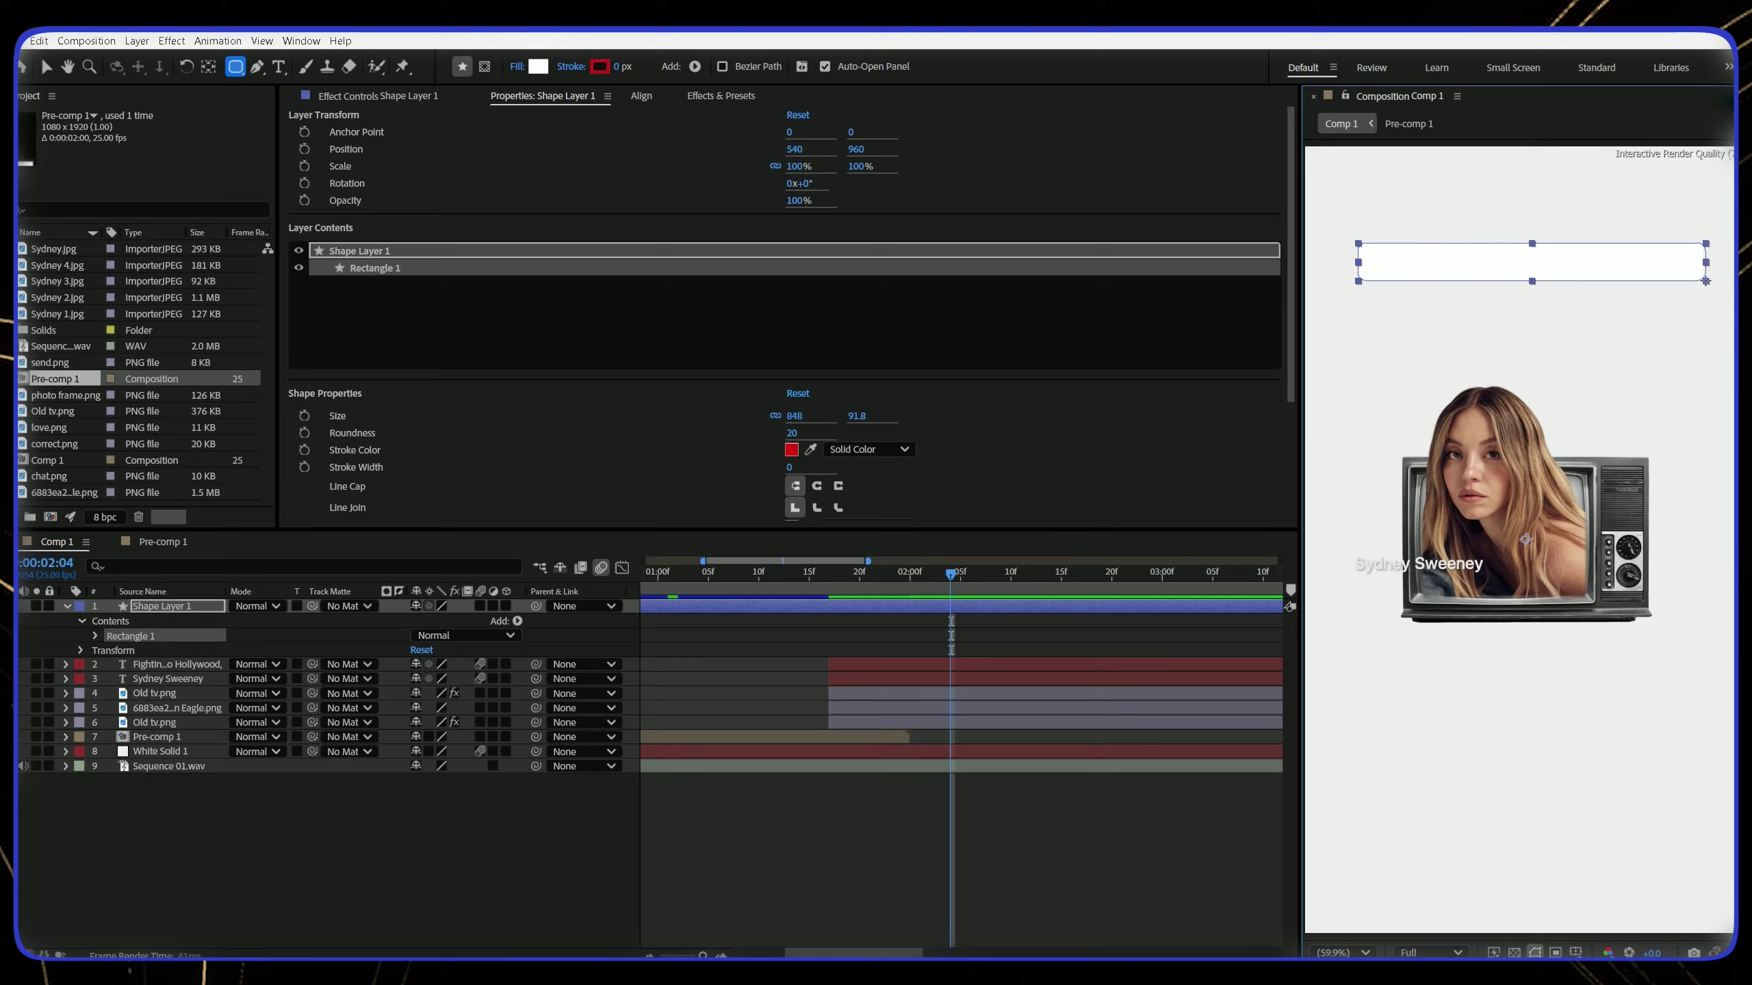
click(538, 67)
click(877, 385)
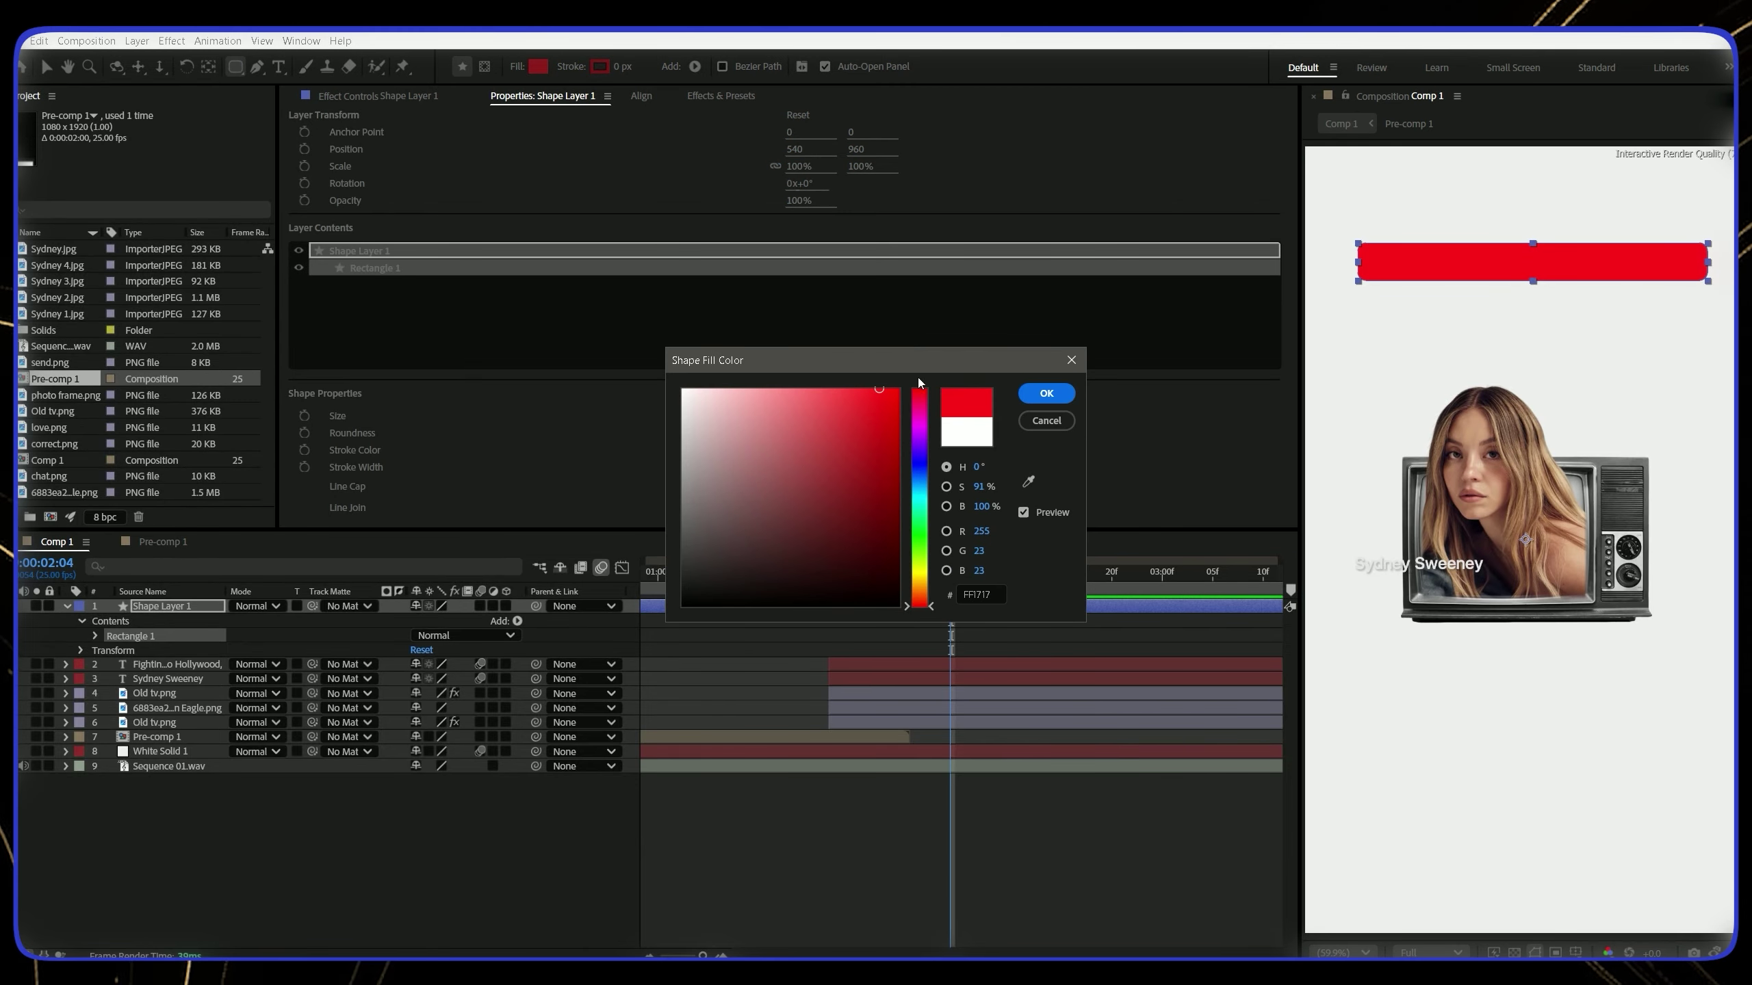
click(1045, 393)
Center the red rectangle on the heading and place its layer directly beneath the heading text
click(641, 96)
drag(164, 606, 175, 673)
click(97, 651)
click(109, 665)
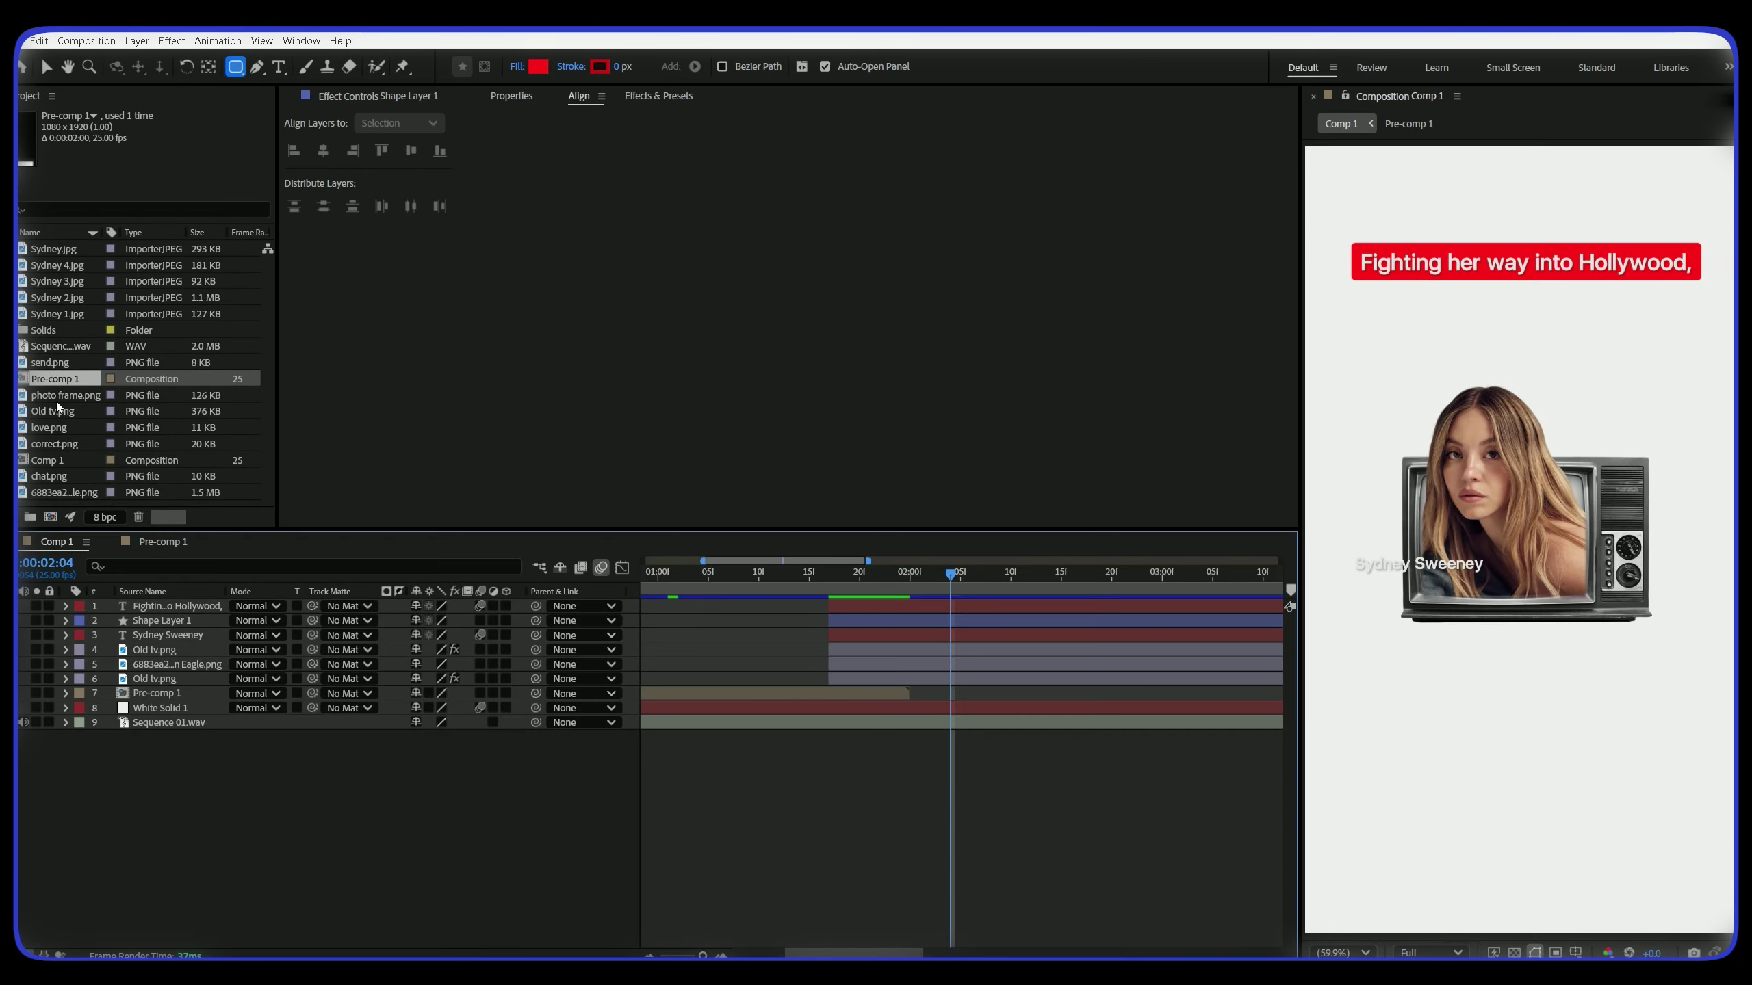
Place photo frame.png above the TV at 50% scale and apply Tint with white mapped to black at 75%
click(69, 396)
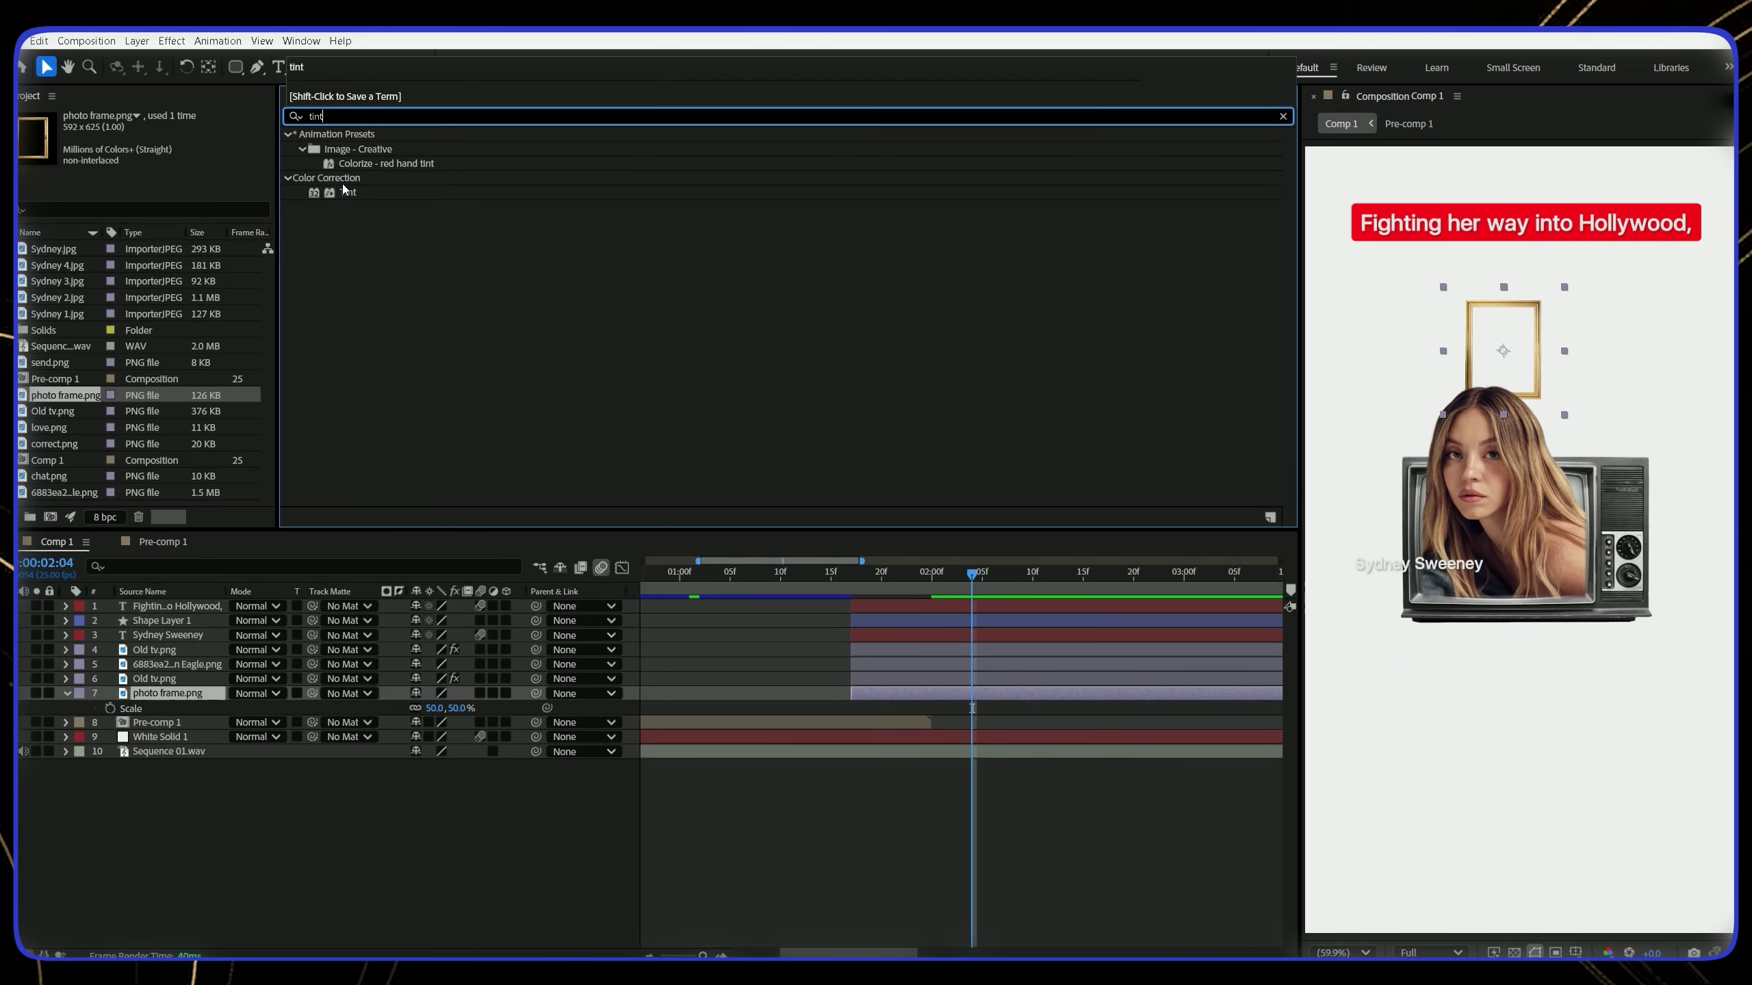
double_click(353, 178)
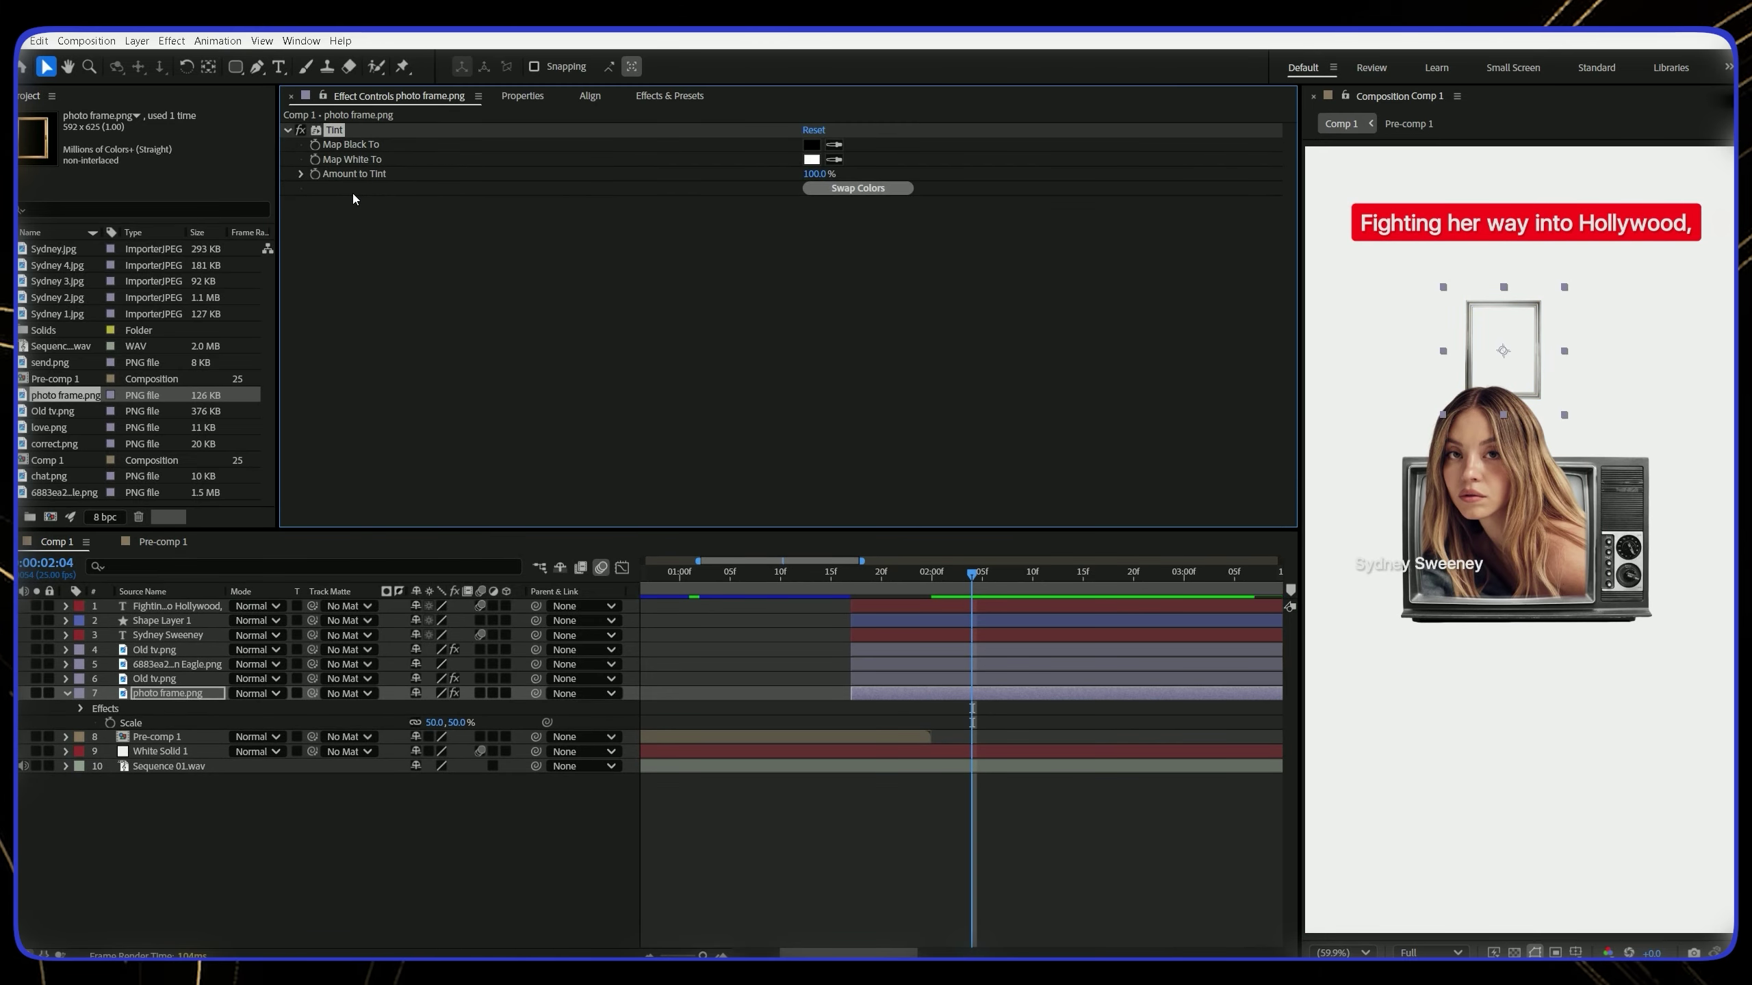
click(811, 159)
click(898, 605)
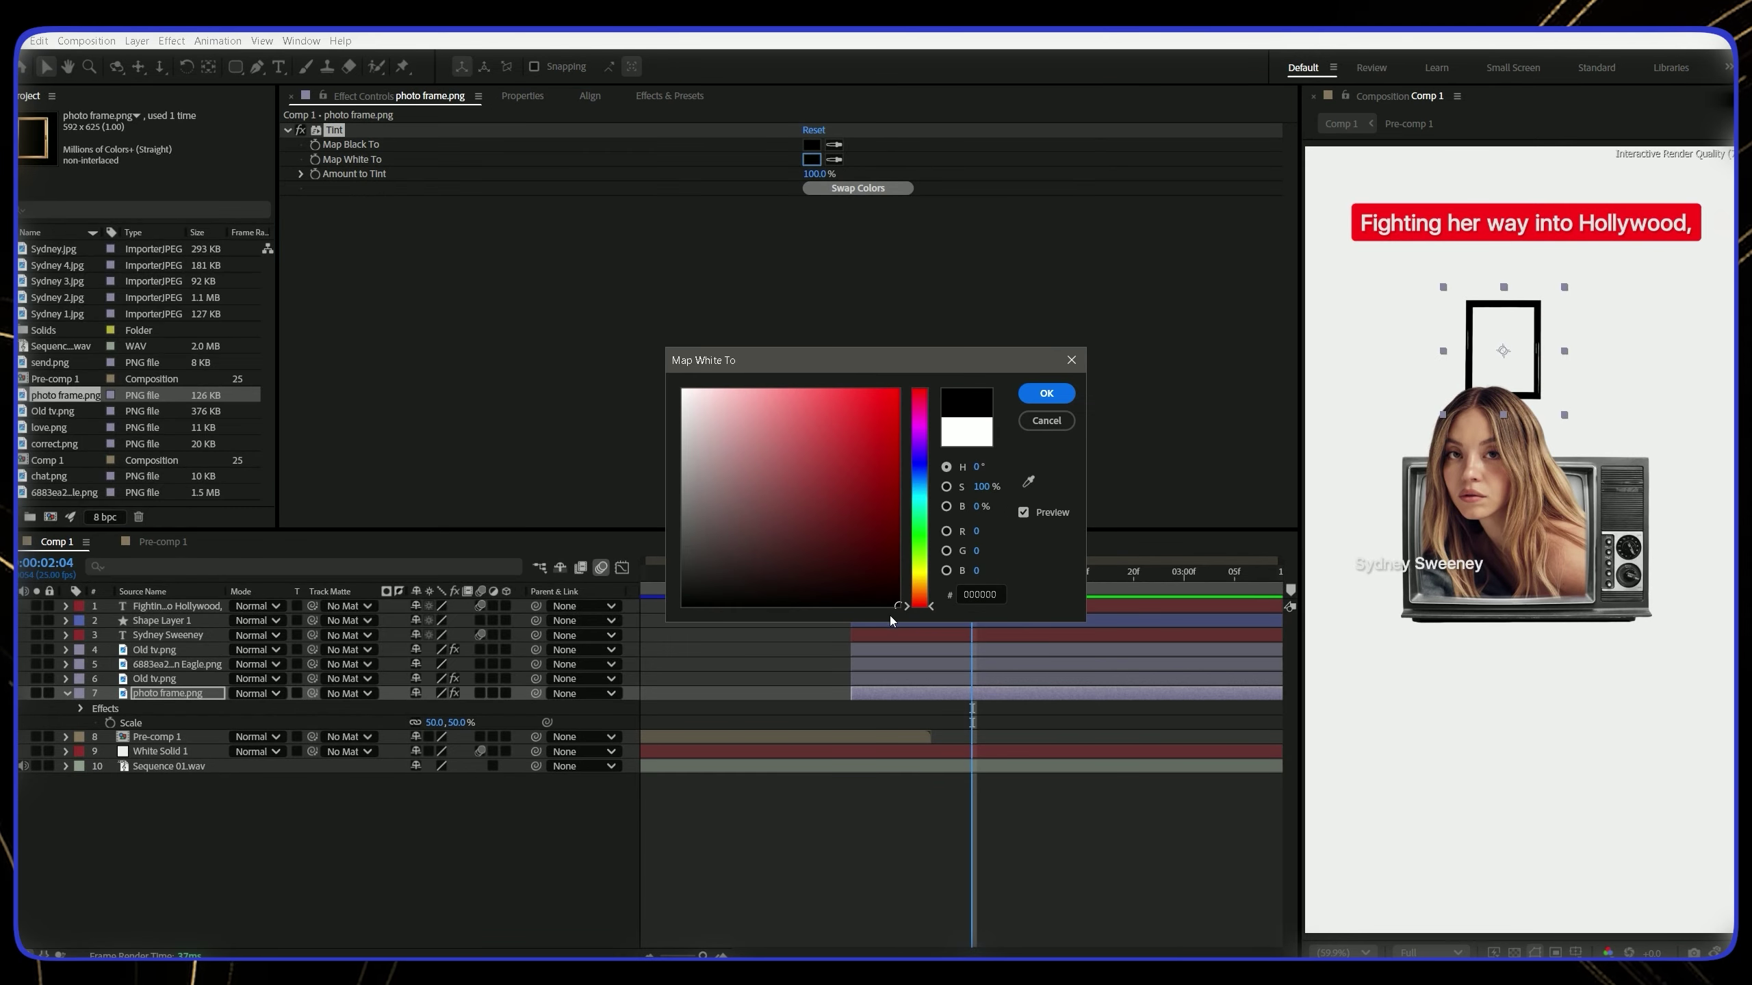
click(1046, 393)
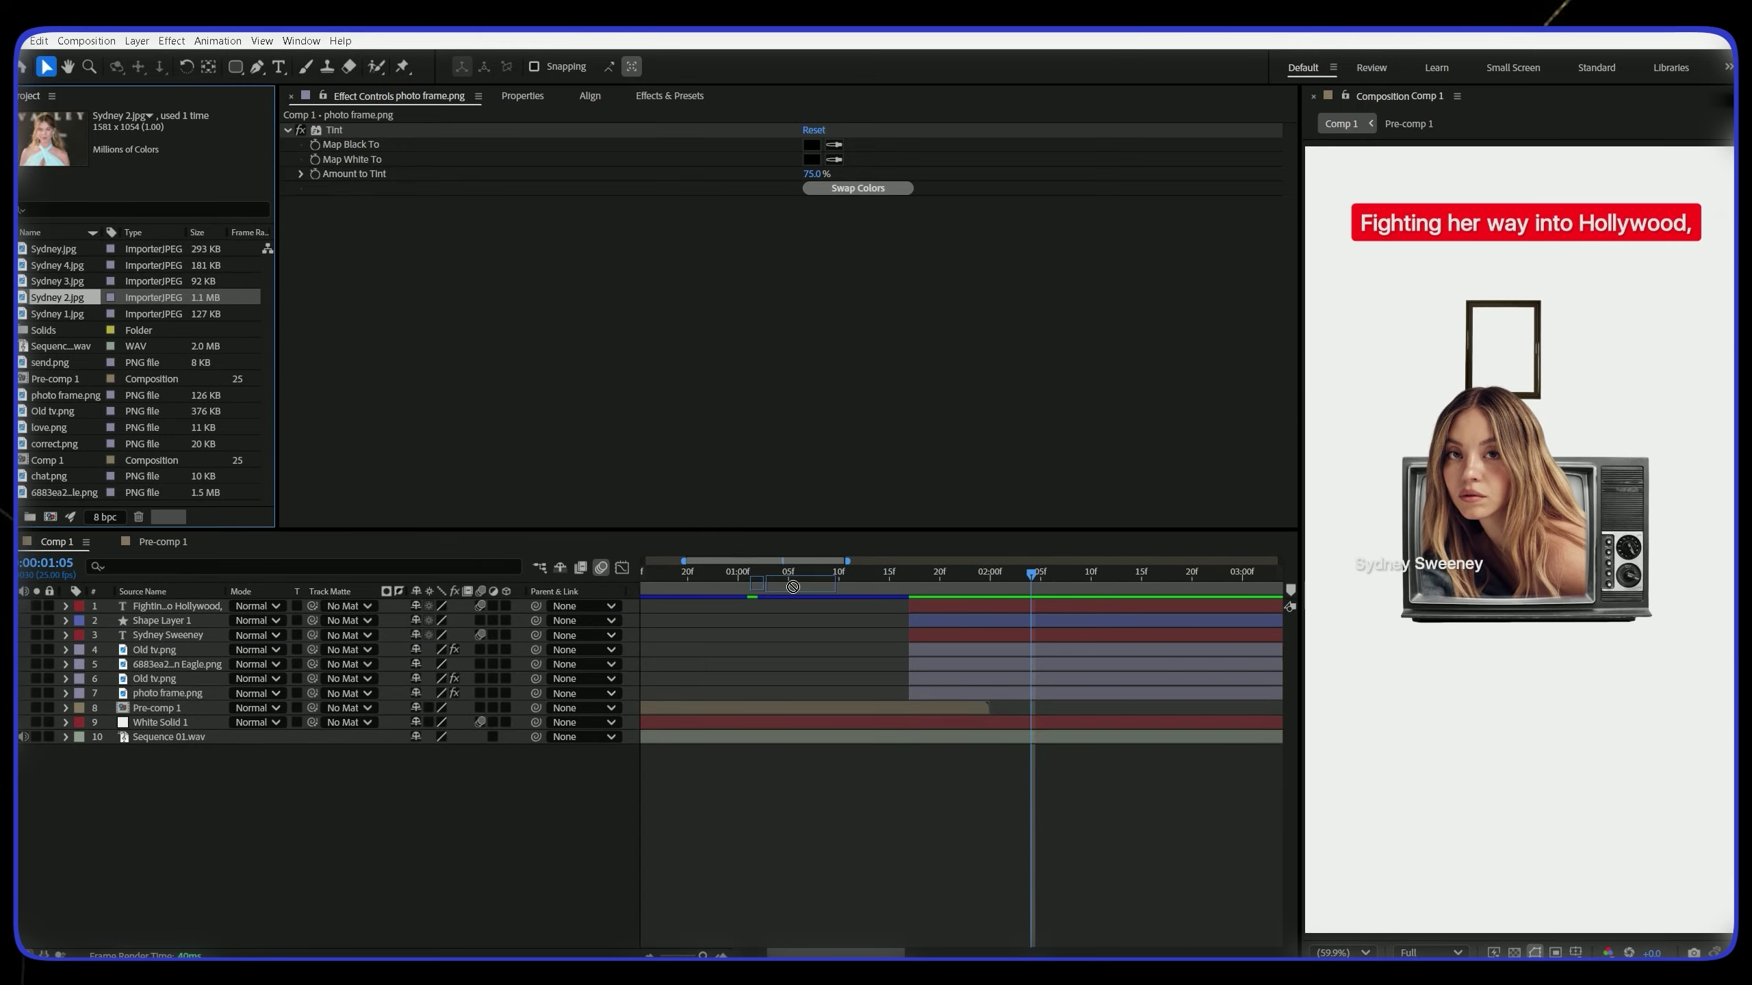
Add Sydney 2.jpg to Comp 1 starting with the TV layers and mask it around the head and upper body
drag(57, 298, 915, 666)
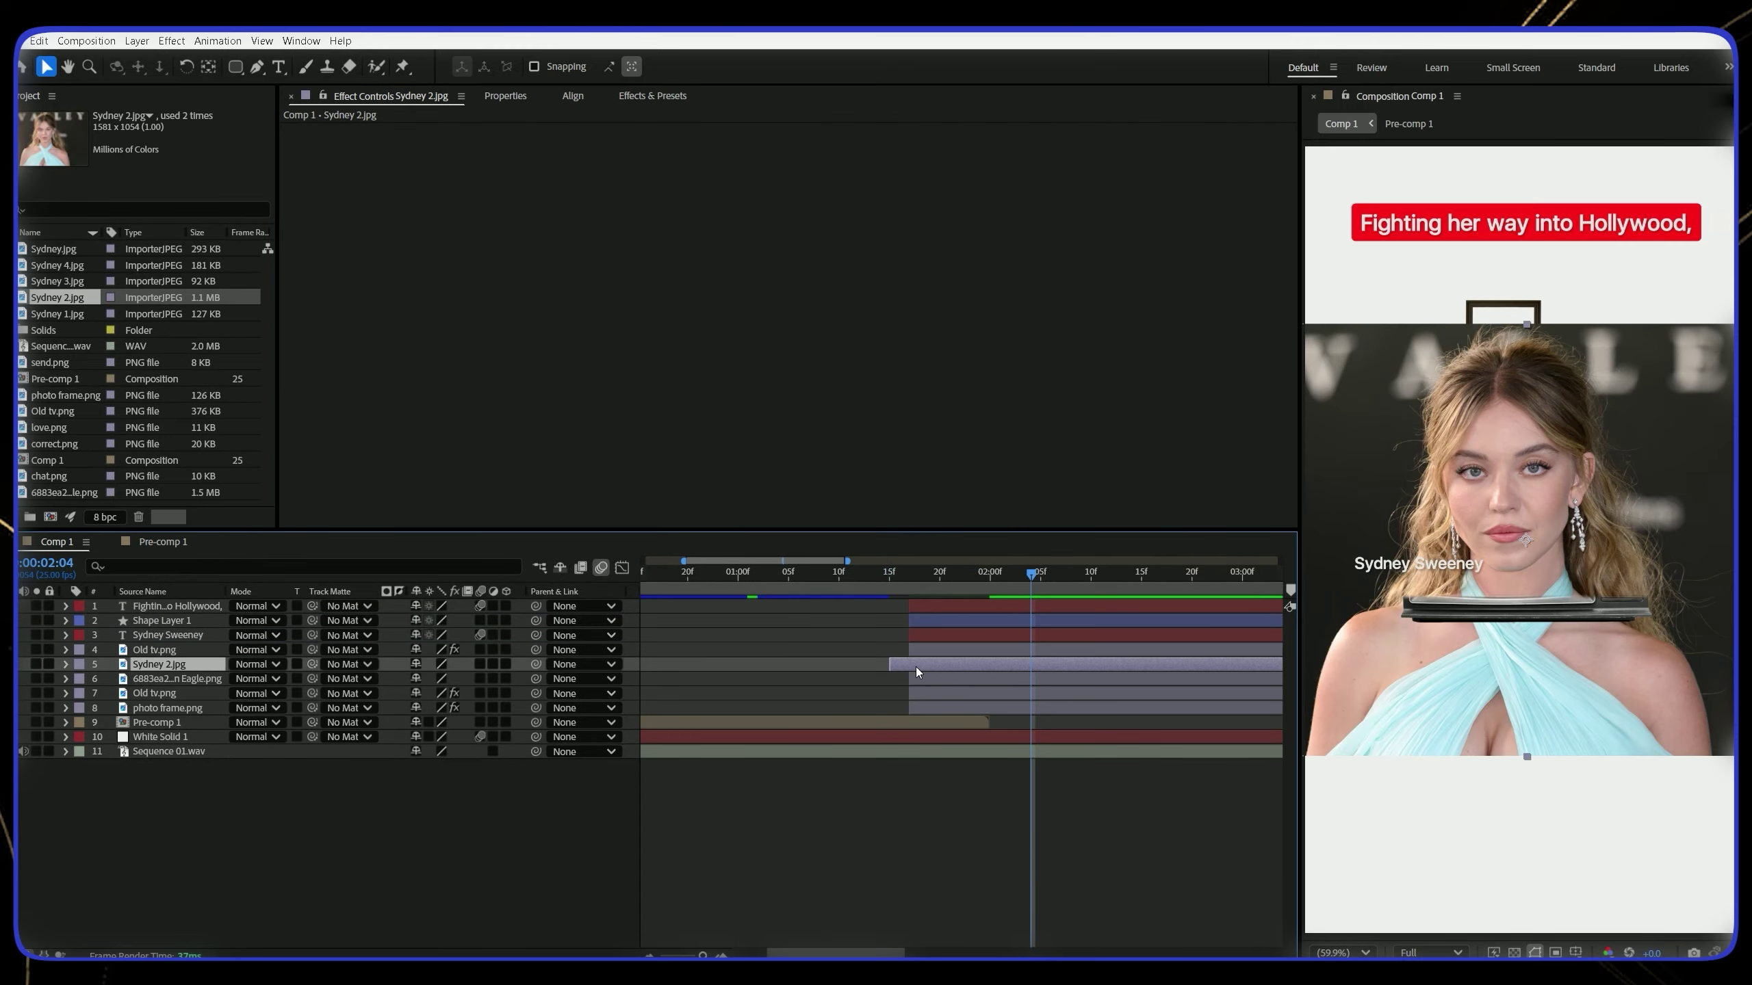
click(237, 67)
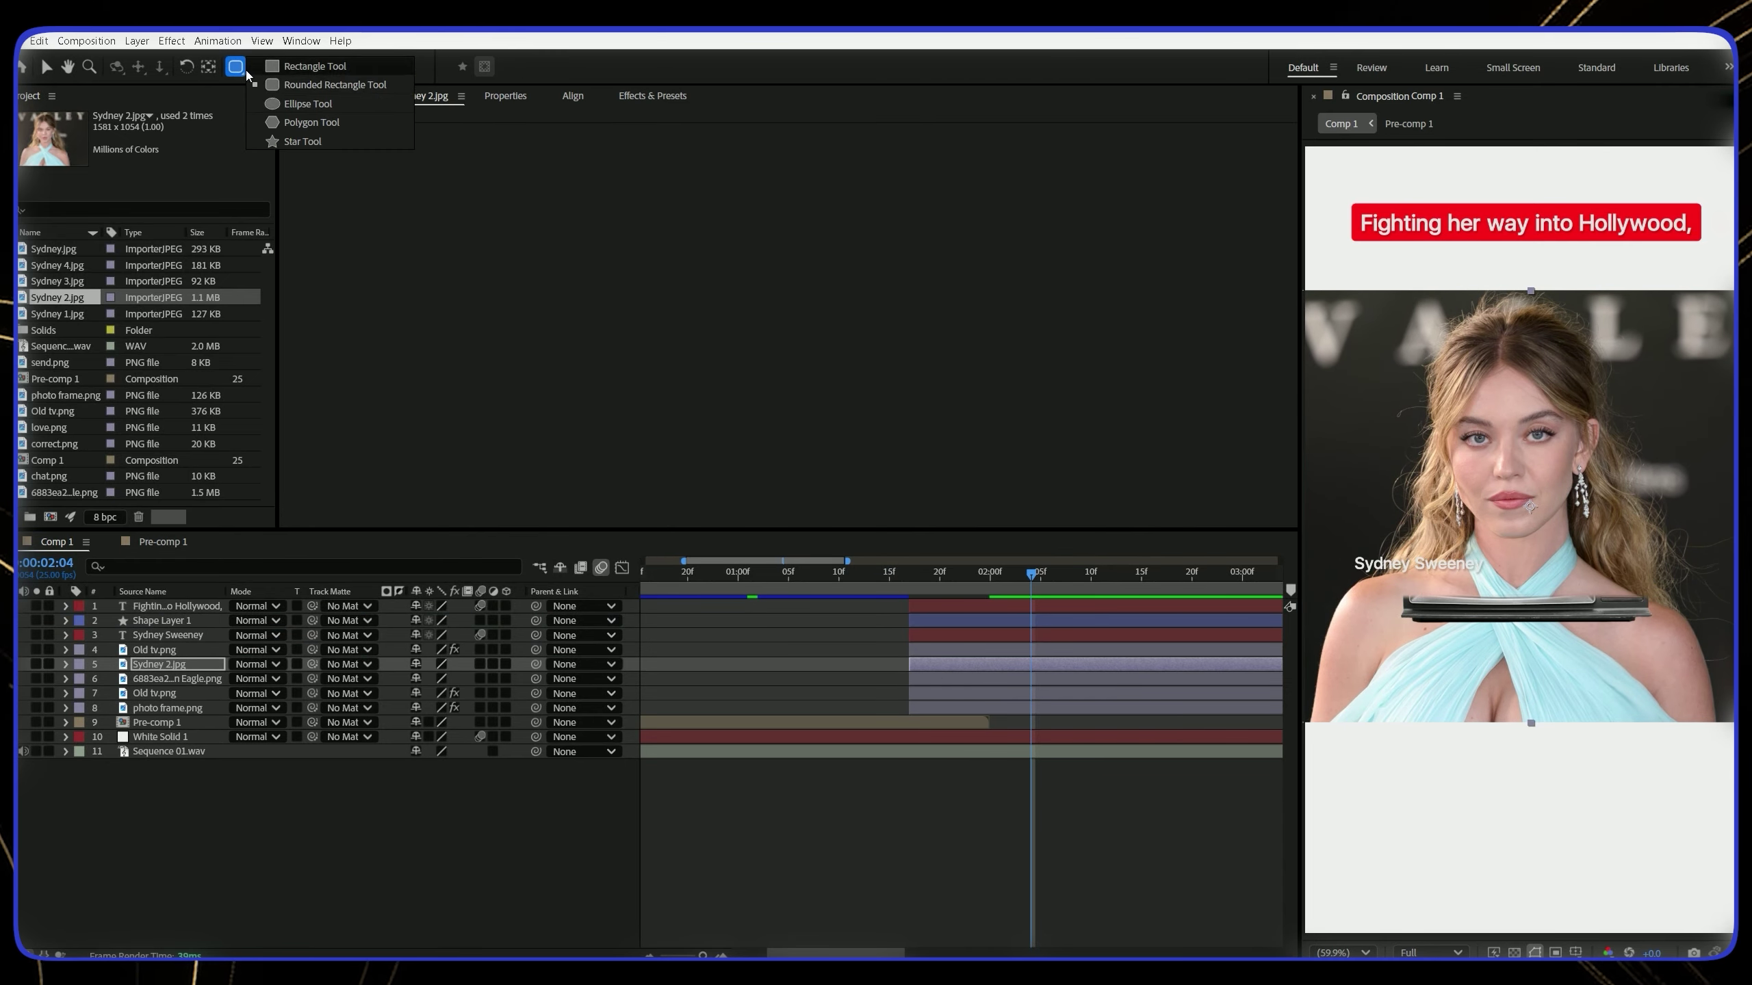
click(279, 84)
drag(1389, 296, 1650, 630)
Scale the masked Sydney 2.jpg layer to 25% and move it over the picture frame above the TV
key(s)
click(470, 680)
text(30)
click(717, 835)
key(v)
drag(1535, 514, 1469, 696)
scroll(1517, 412, up, 1)
key(space)
drag(1462, 586, 1458, 522)
click(468, 680)
text(25)
click(1677, 587)
Place the Sydney 2.jpg layer beneath photo frame.png and align the photo inside the frame
drag(160, 665, 149, 733)
scroll(1501, 582, up, 1)
key(space)
drag(1501, 582, 1629, 586)
key(v)
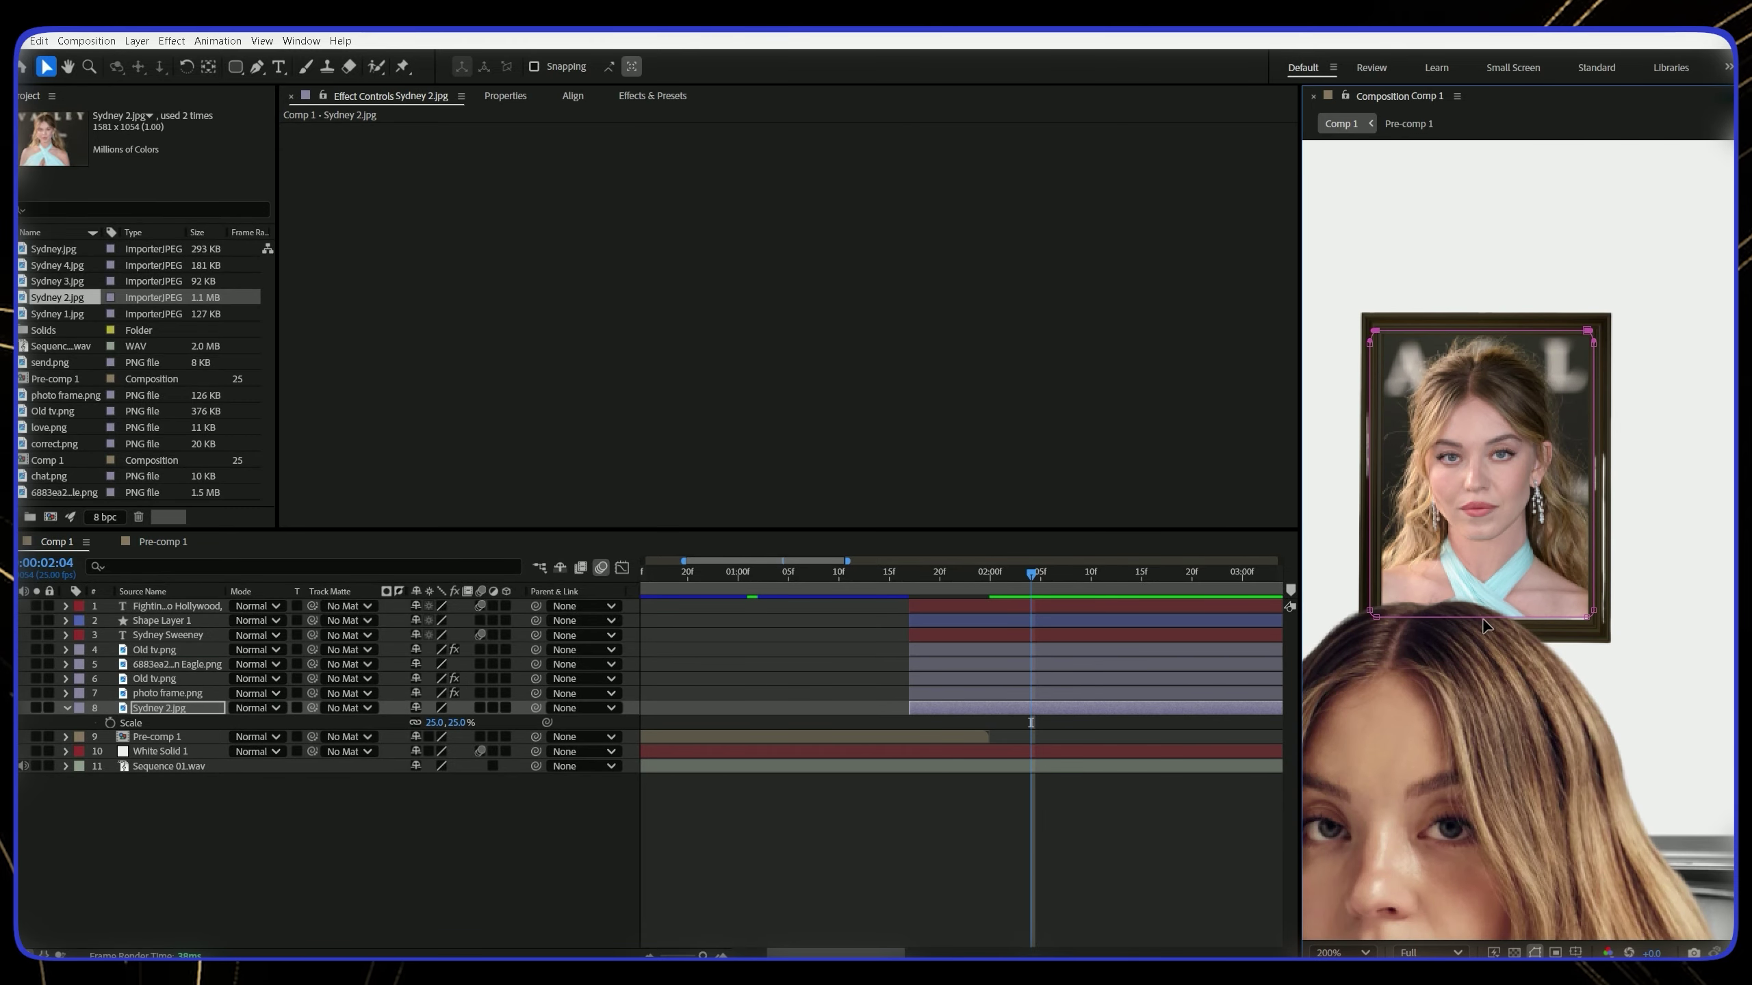
Duplicate the photo frame beside the first one and rotate the copy 90°
scroll(1486, 617, down, 1)
click(1036, 689)
key(ctrl+d)
text(r90)
key(Return)
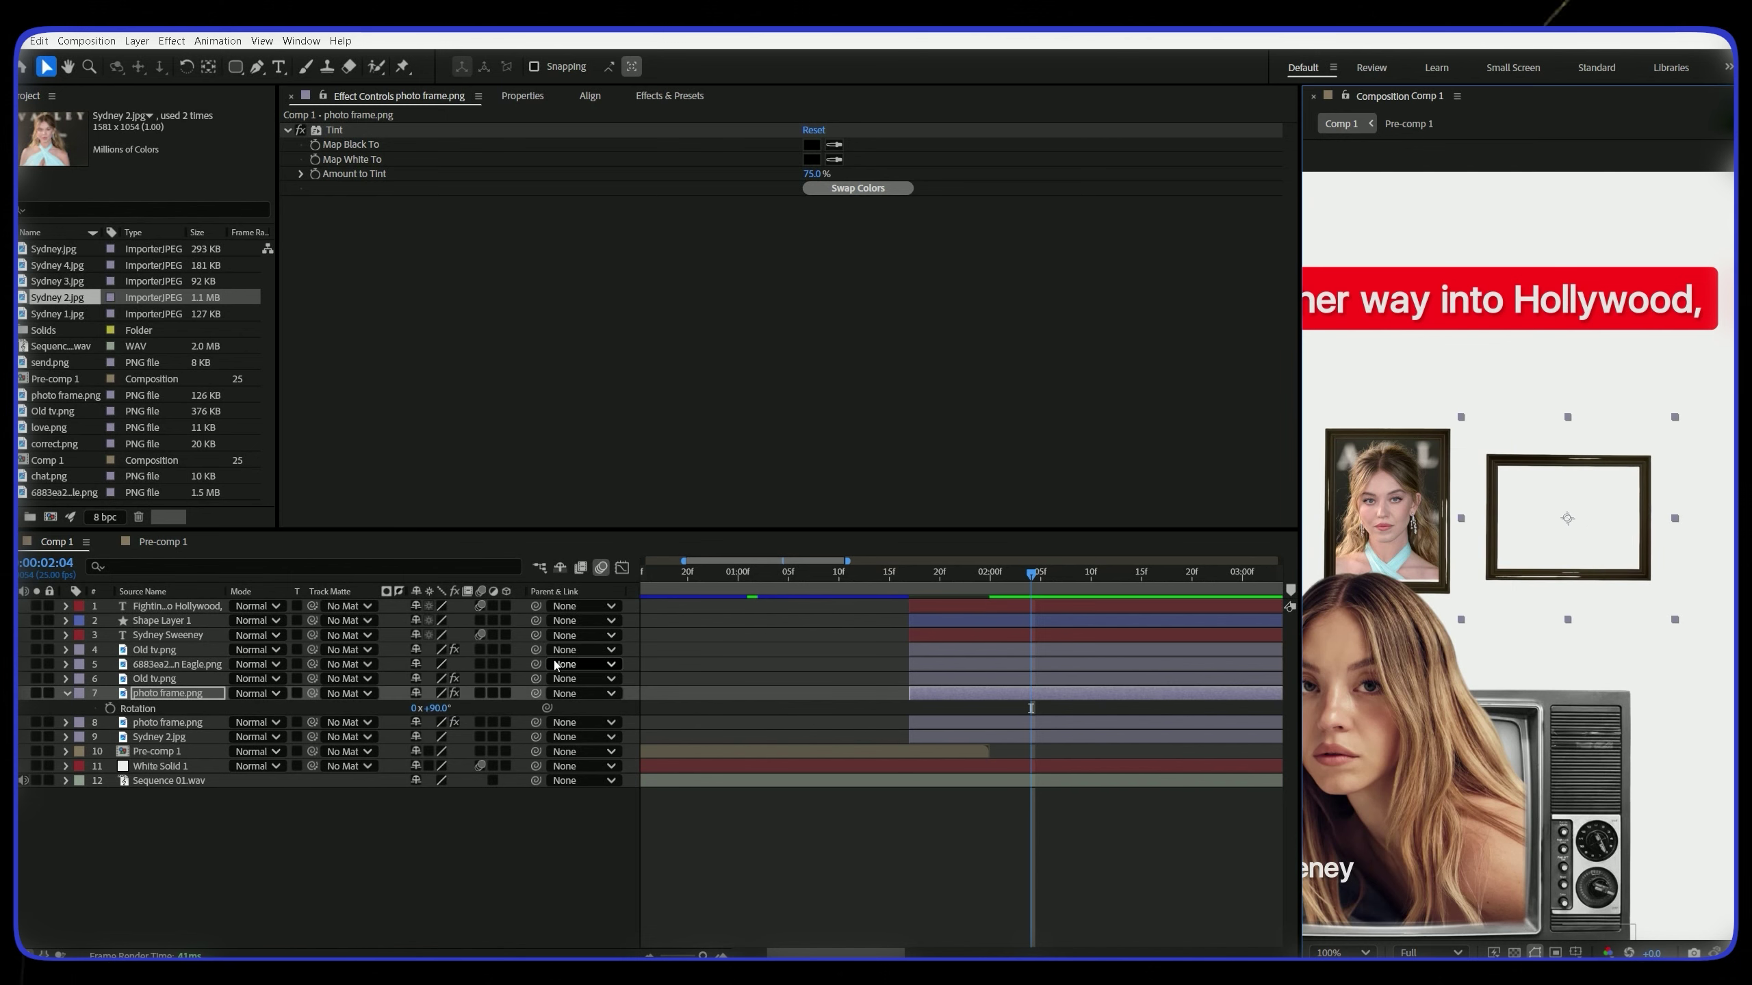
Fit Sydney 4.jpg inside the landscape frame at 10% scale with a rectangular mask, layered beneath the frame
drag(57, 265, 917, 699)
drag(1478, 629, 1592, 333)
click(1080, 877)
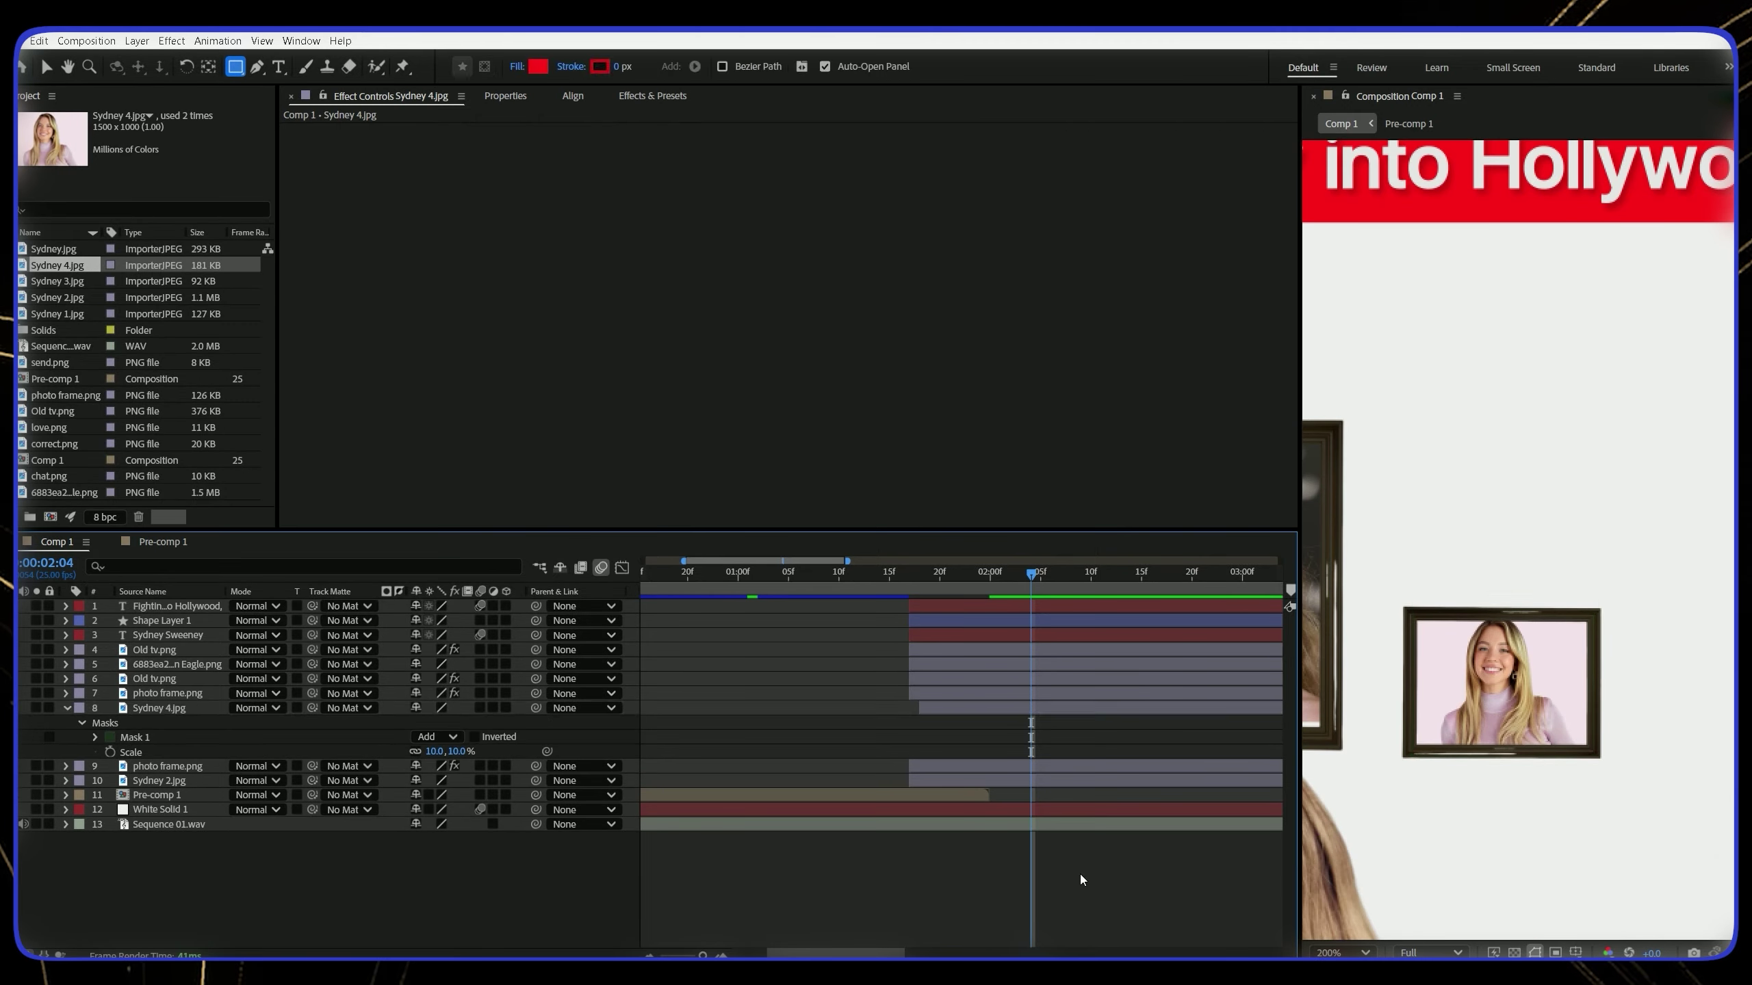
Duplicate the landscape frame and stack the empty copy directly below the framed photo at position 690.2, 688.6
key(u)
click(997, 695)
key(ctrl+d)
key(p)
drag(450, 709, 582, 713)
key(p)
drag(1511, 689, 1506, 429)
key(p)
drag(449, 709, 440, 718)
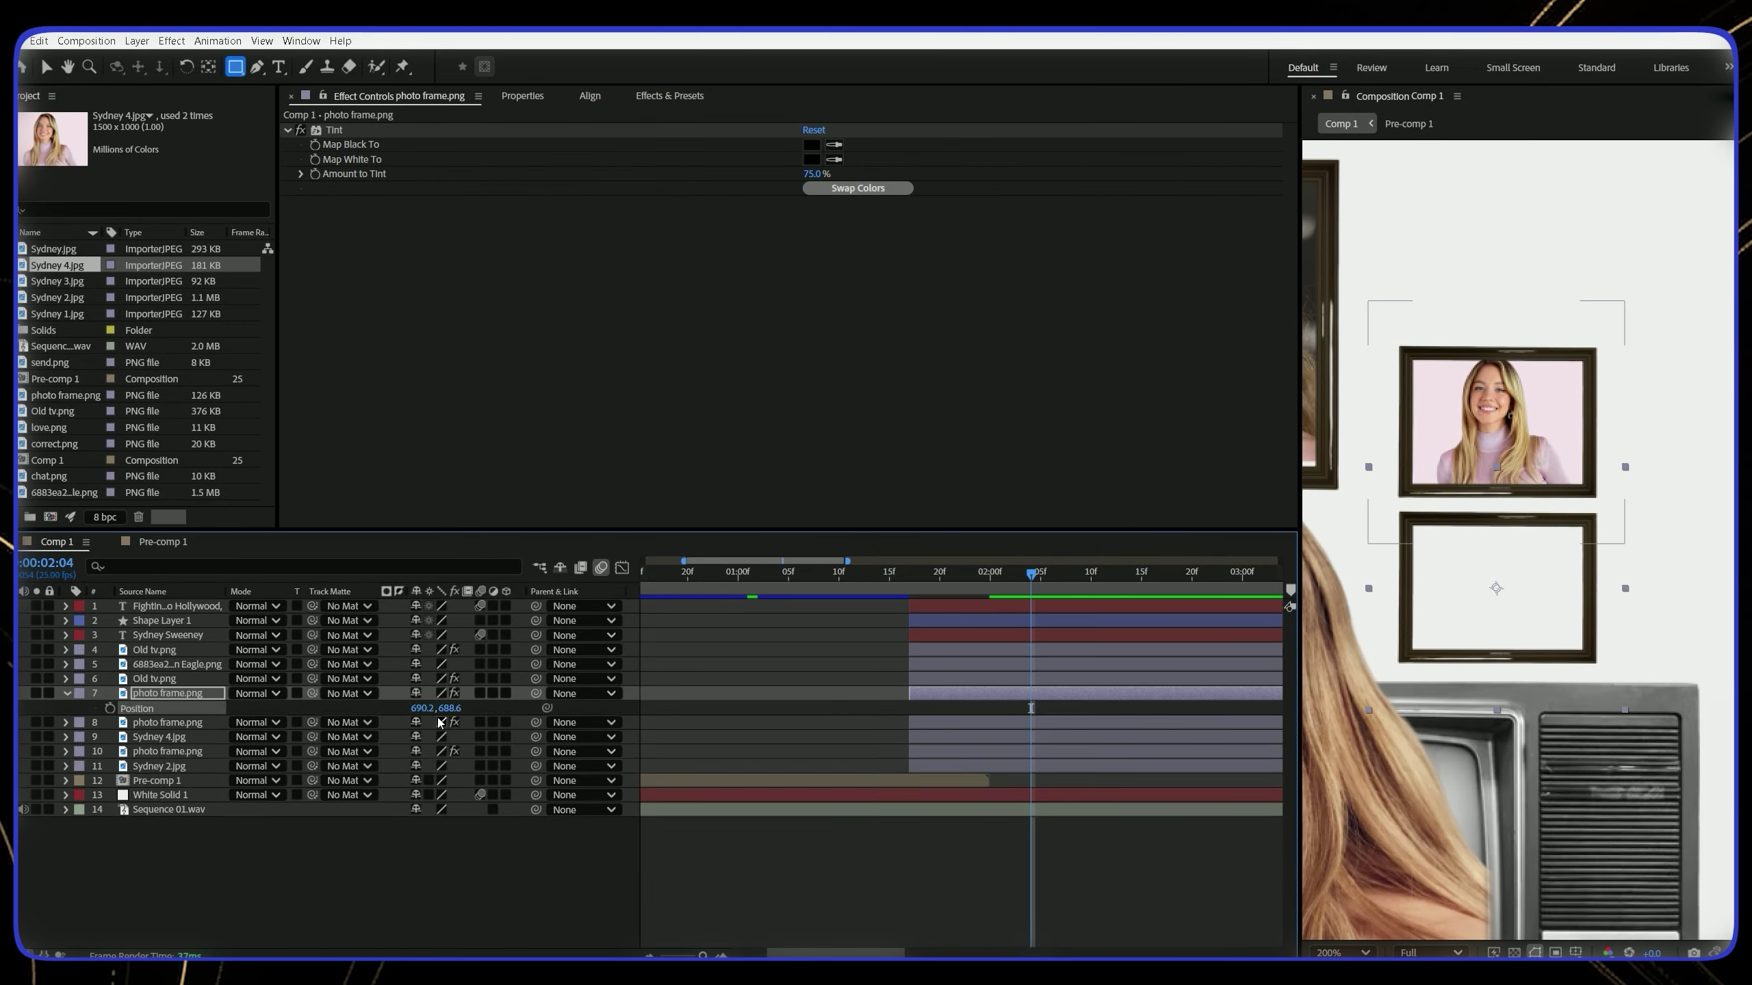
key(p)
click(483, 877)
Add Sydney 3.jpg beneath the empty landscape frame's layer, scale it to 45% and move it over that frame
drag(57, 281, 1046, 701)
key(s)
drag(433, 722, 395, 722)
scroll(1489, 600, down, 2)
key(v)
drag(1472, 648, 1528, 542)
scroll(1503, 587, up, 2)
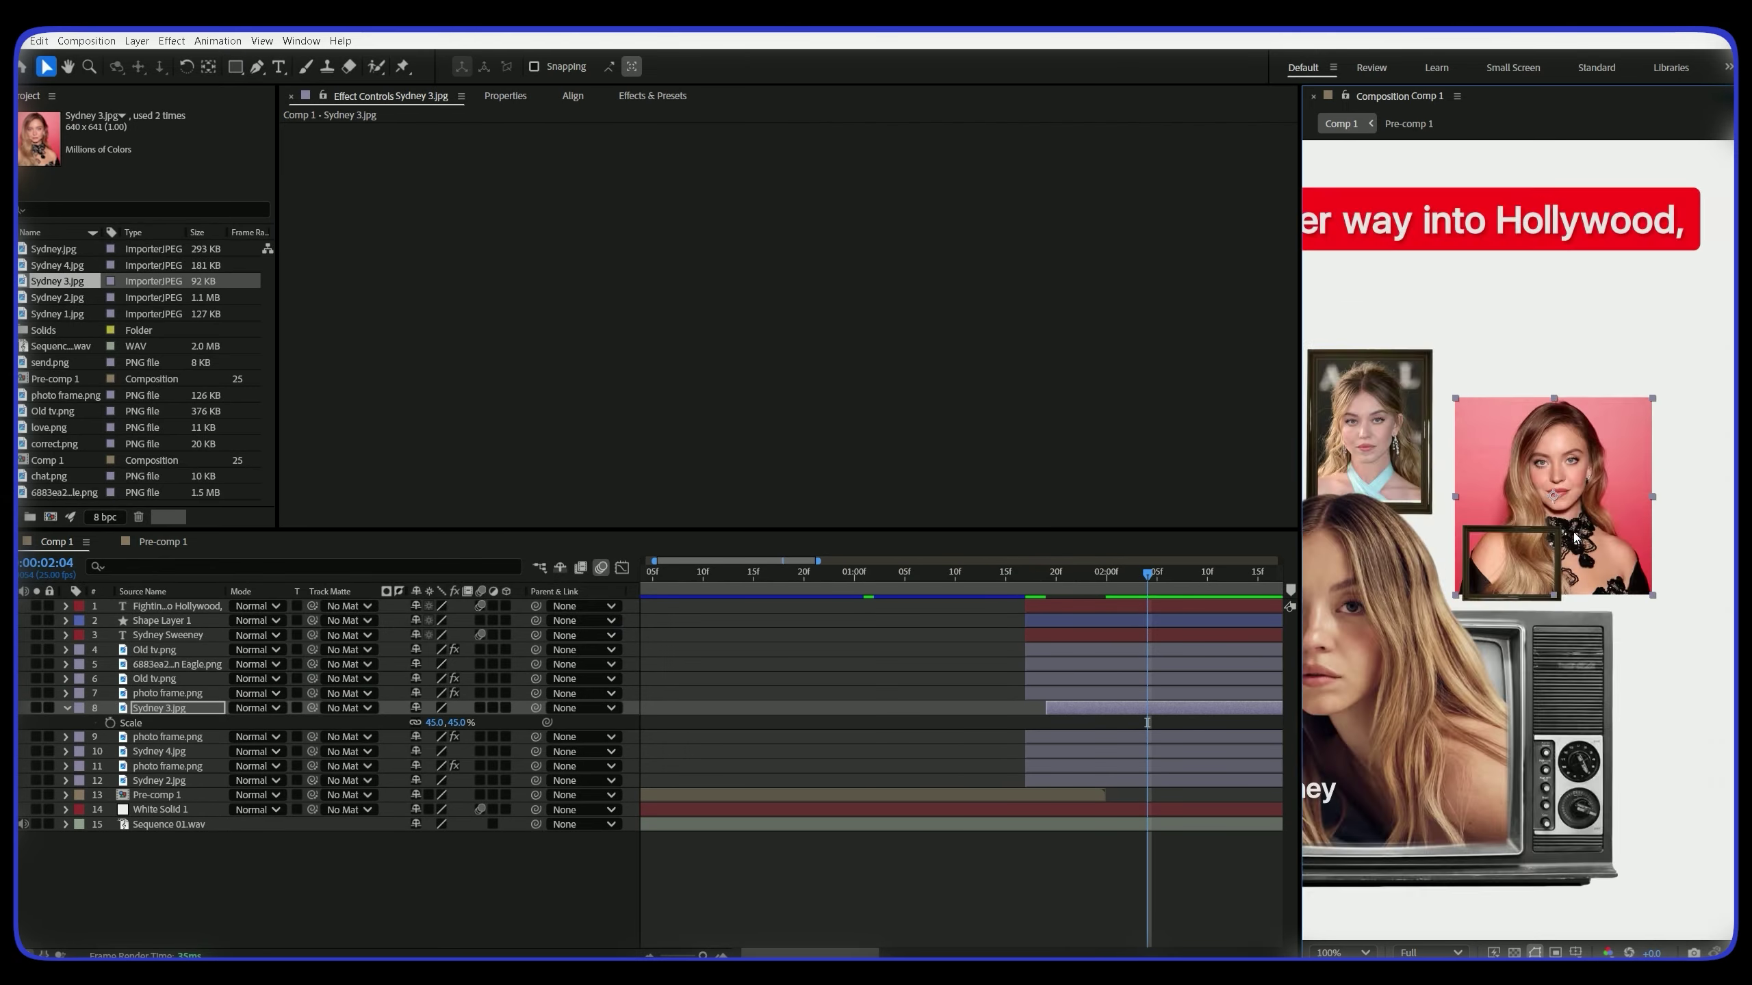
Shrink Sydney 3.jpg to fit the lower landscape frame and mask away the parts outside it
drag(433, 722, 407, 723)
click(1010, 750)
drag(1520, 590, 1495, 629)
drag(433, 722, 430, 722)
click(457, 884)
drag(1493, 610, 1495, 629)
click(235, 67)
key(shift+slash)
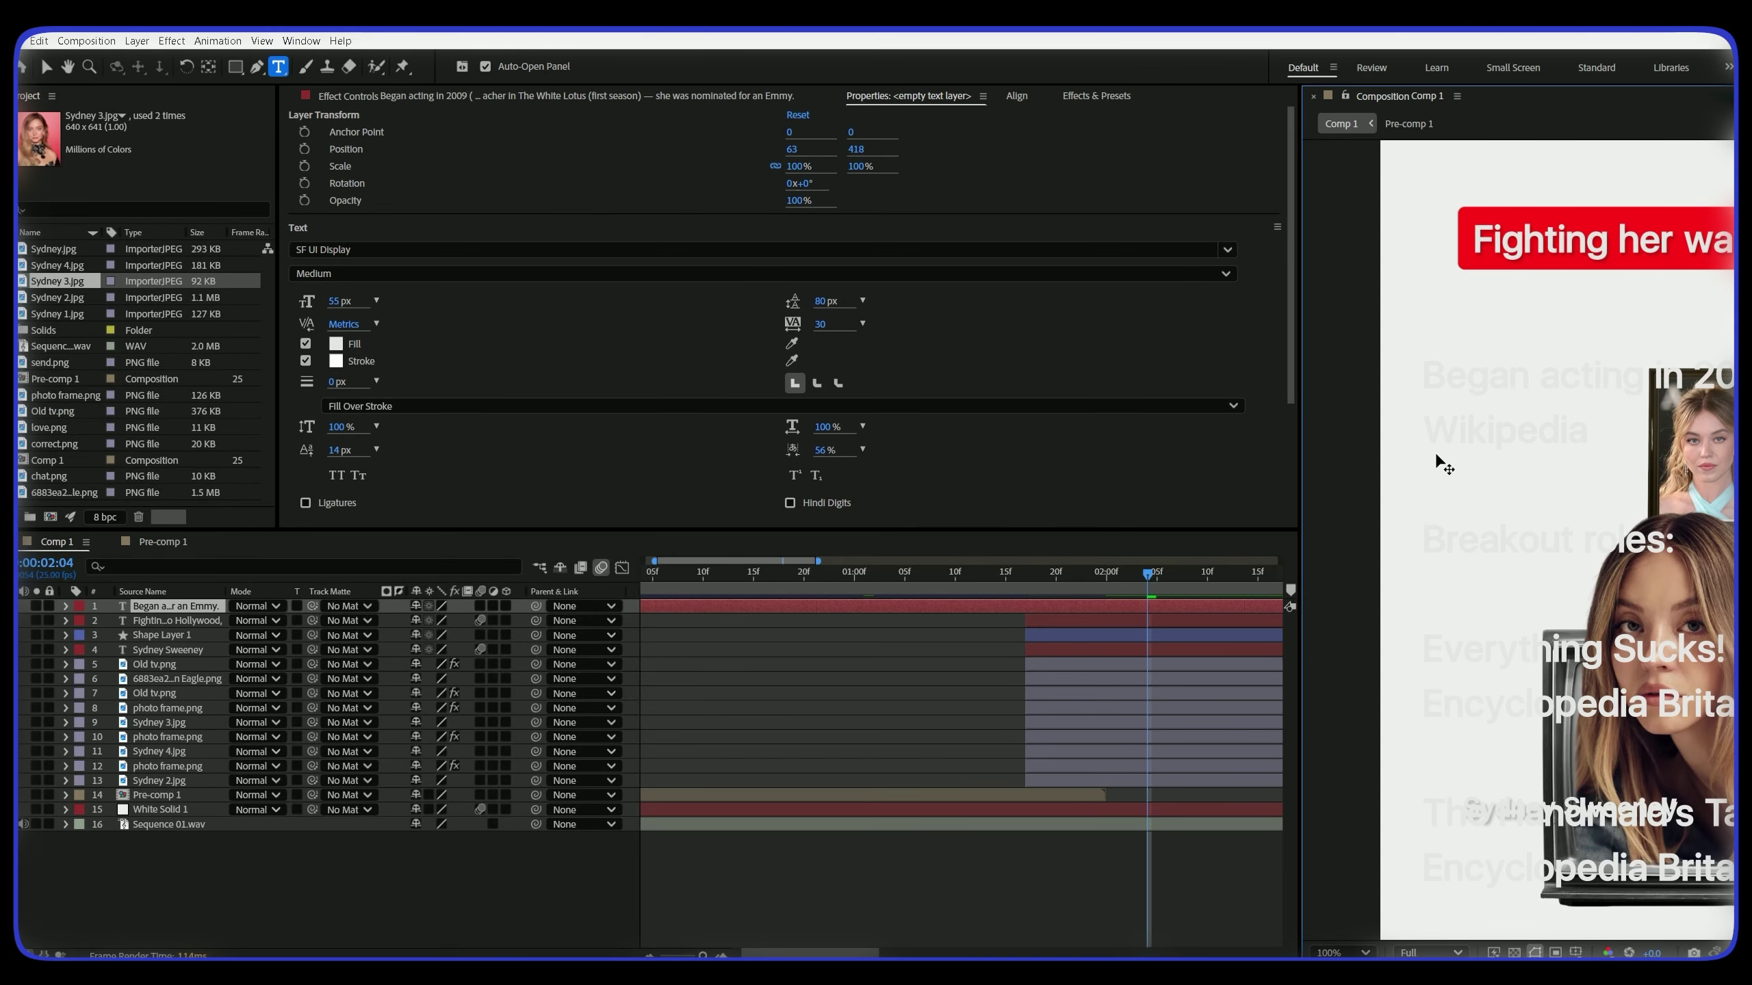
Style all the pasted biography text with a black fill, the Light weight of SF UI Display and a 25 px size
key(ctrl+a)
click(338, 343)
click(684, 600)
click(1047, 393)
click(345, 275)
click(373, 321)
click(368, 274)
click(369, 336)
click(337, 302)
text(25)
click(1347, 536)
Reduce the biography text to a 15 px size with 15 px leading
click(821, 302)
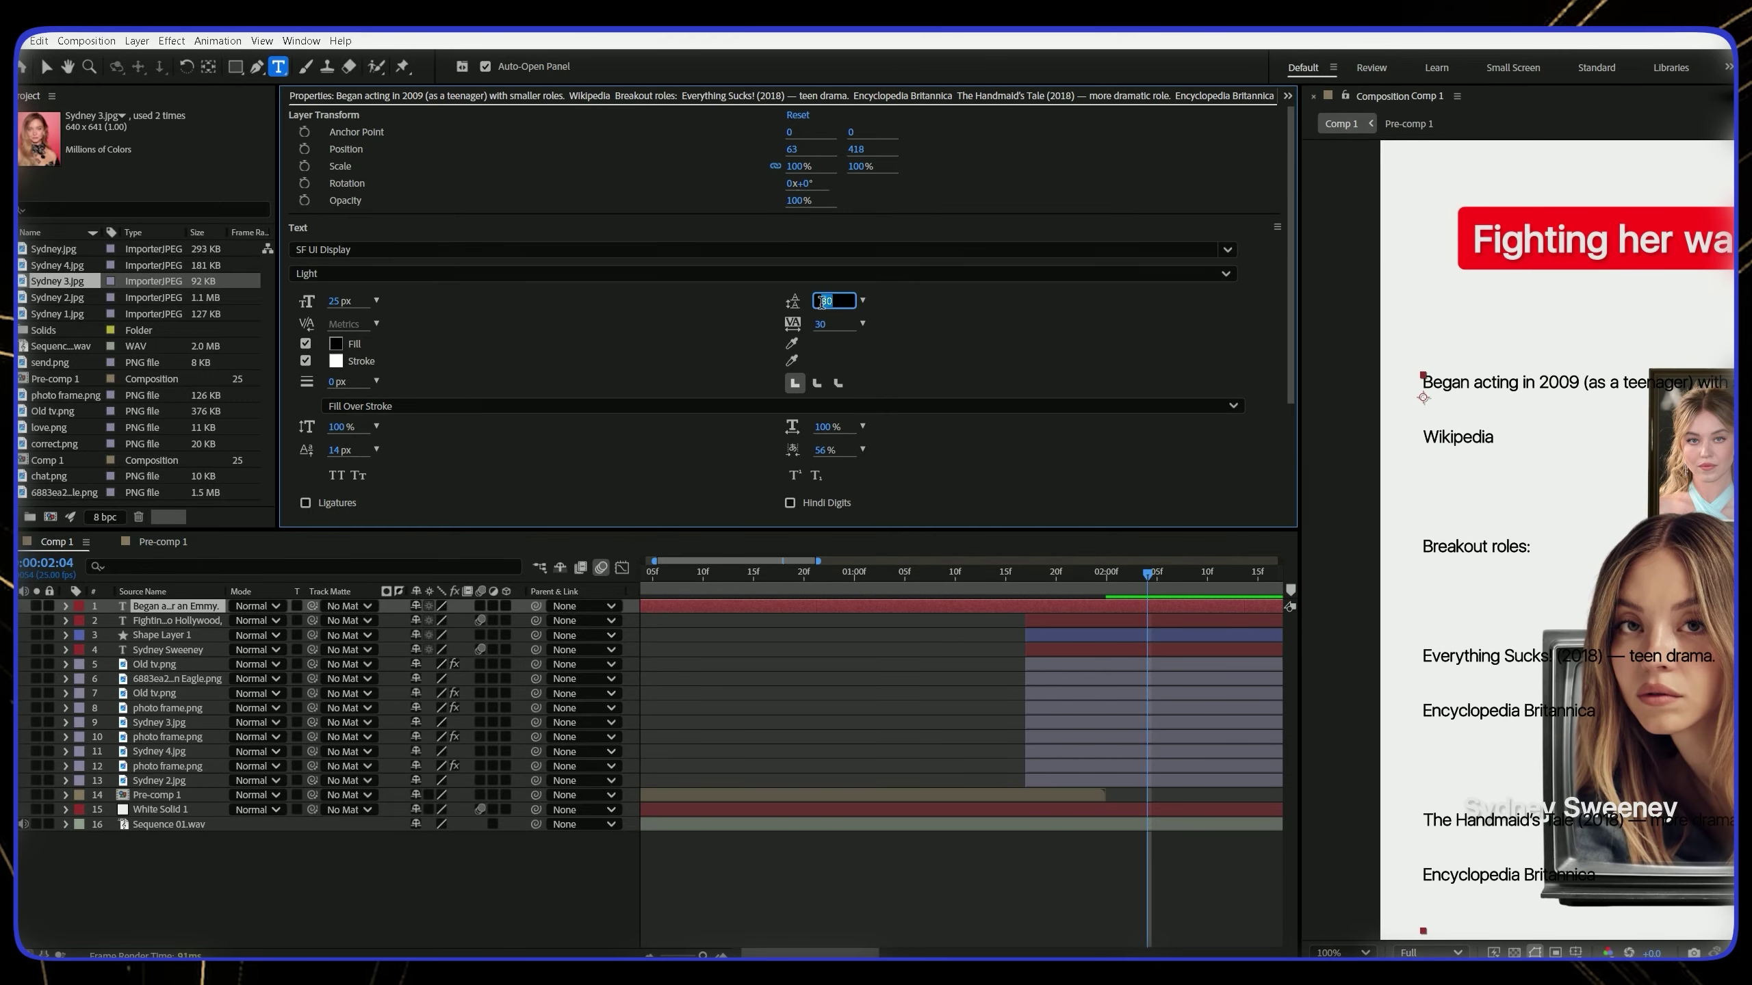
text(25)
key(Return)
click(336, 302)
text(15)
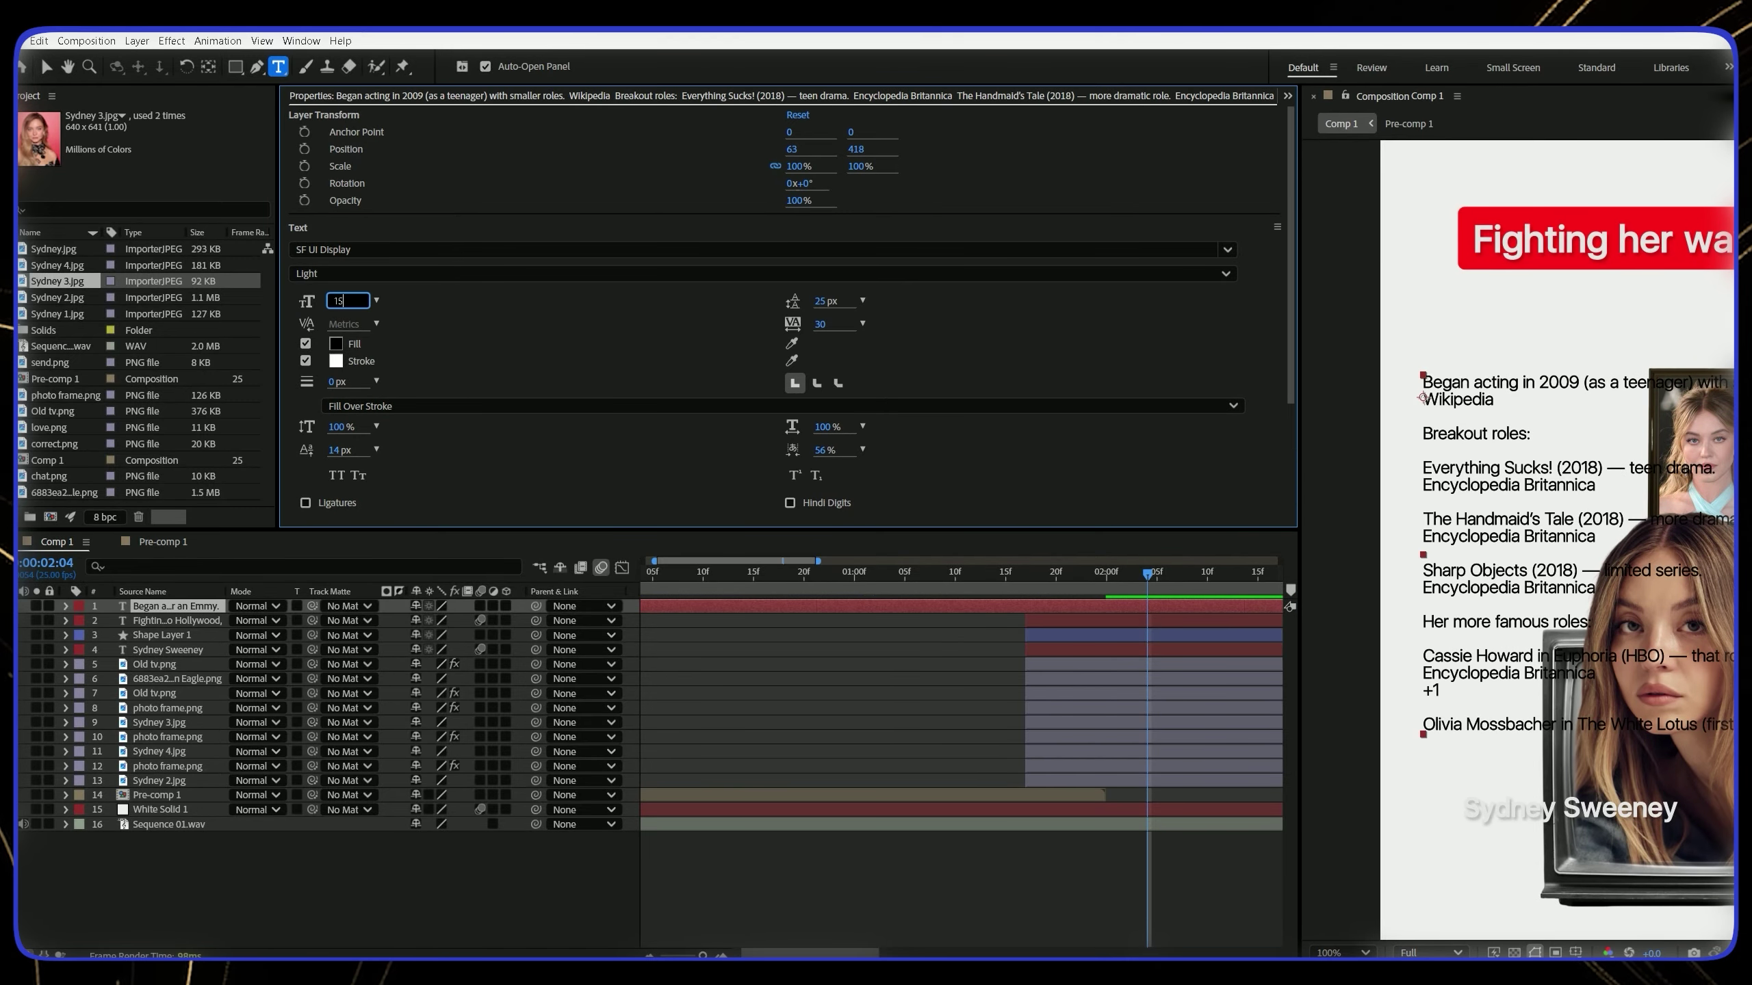
key(Return)
key(Return)
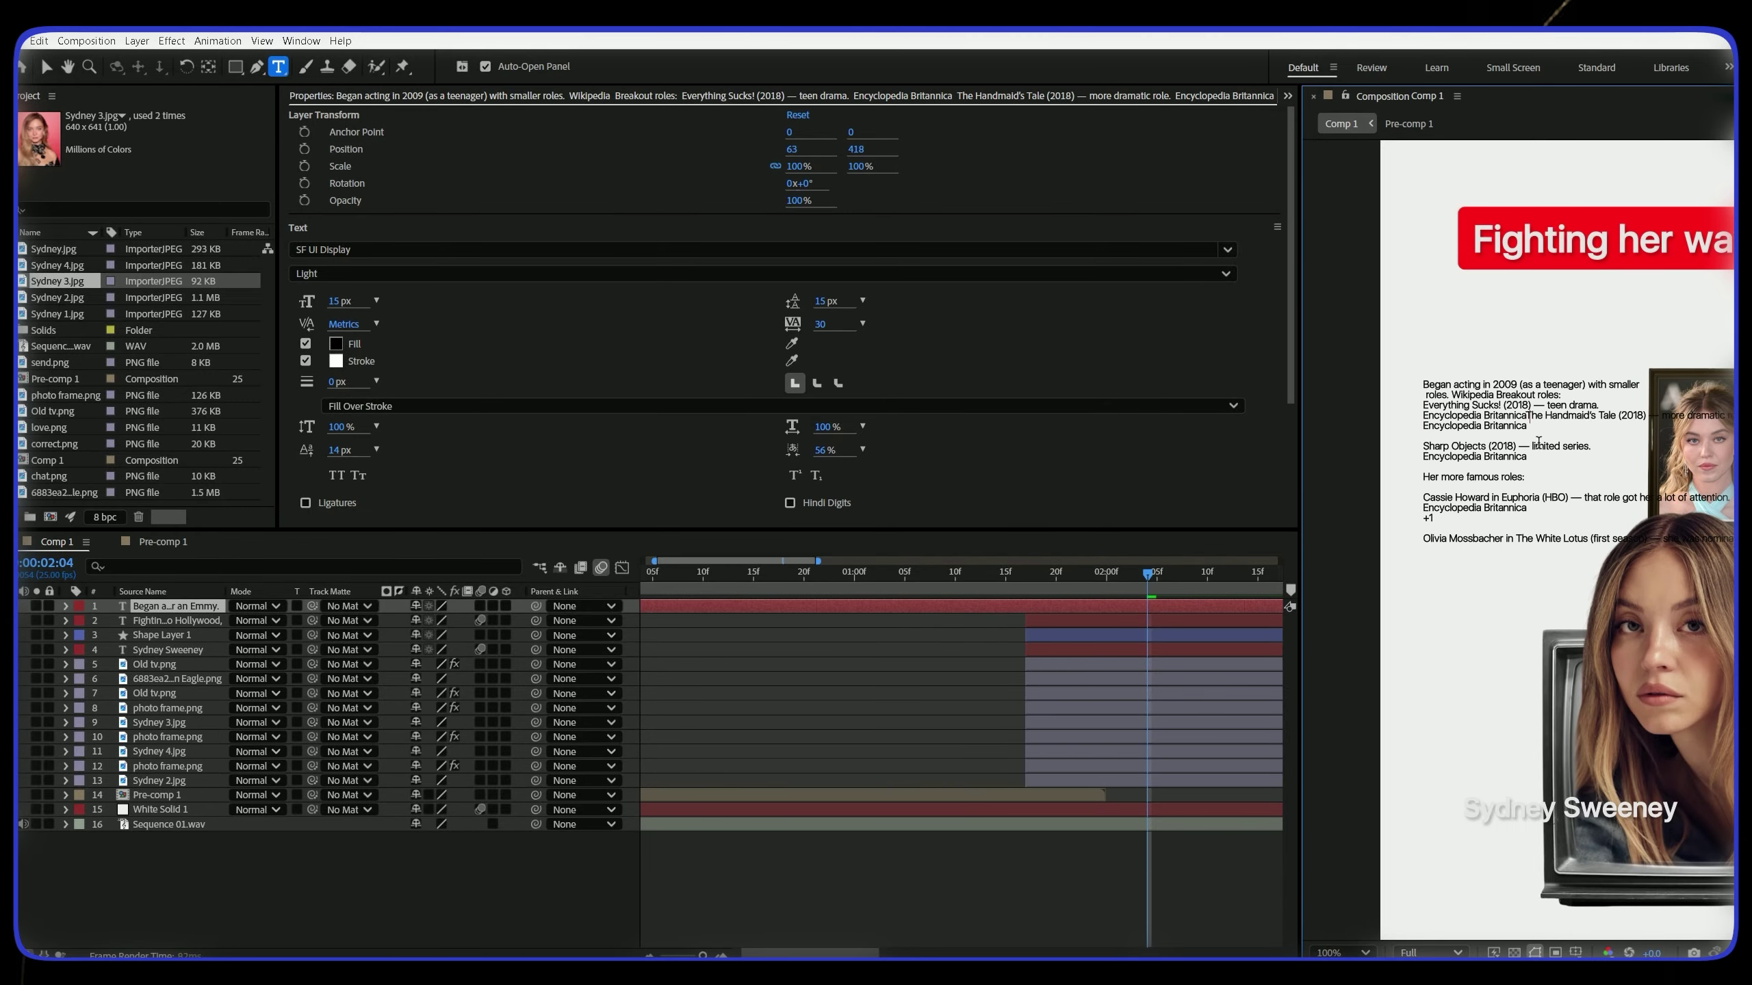
Condense the small biography text blocks beside the photo frames by deleting surplus wording and line breaks
click(1450, 446)
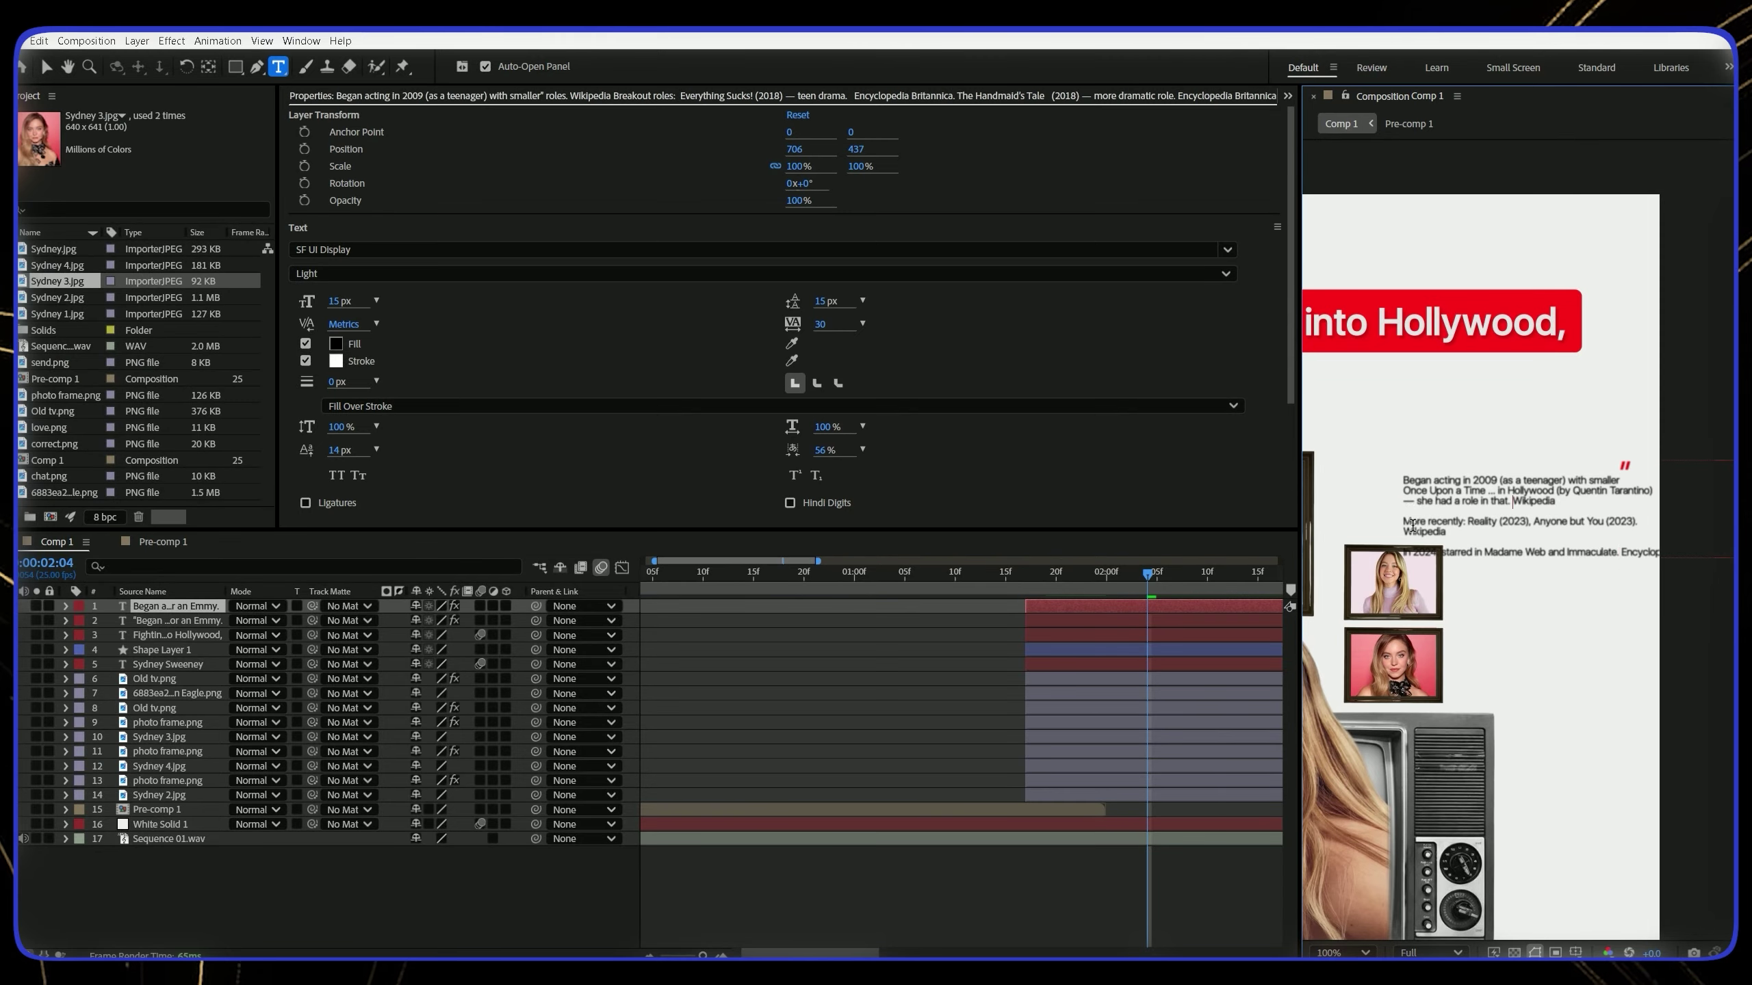
key(Delete)
key(Delete)
key(Delete)
key(Delete)
key(Delete)
key(Delete)
key(Delete)
key(Delete)
key(Delete)
key(Delete)
key(Delete)
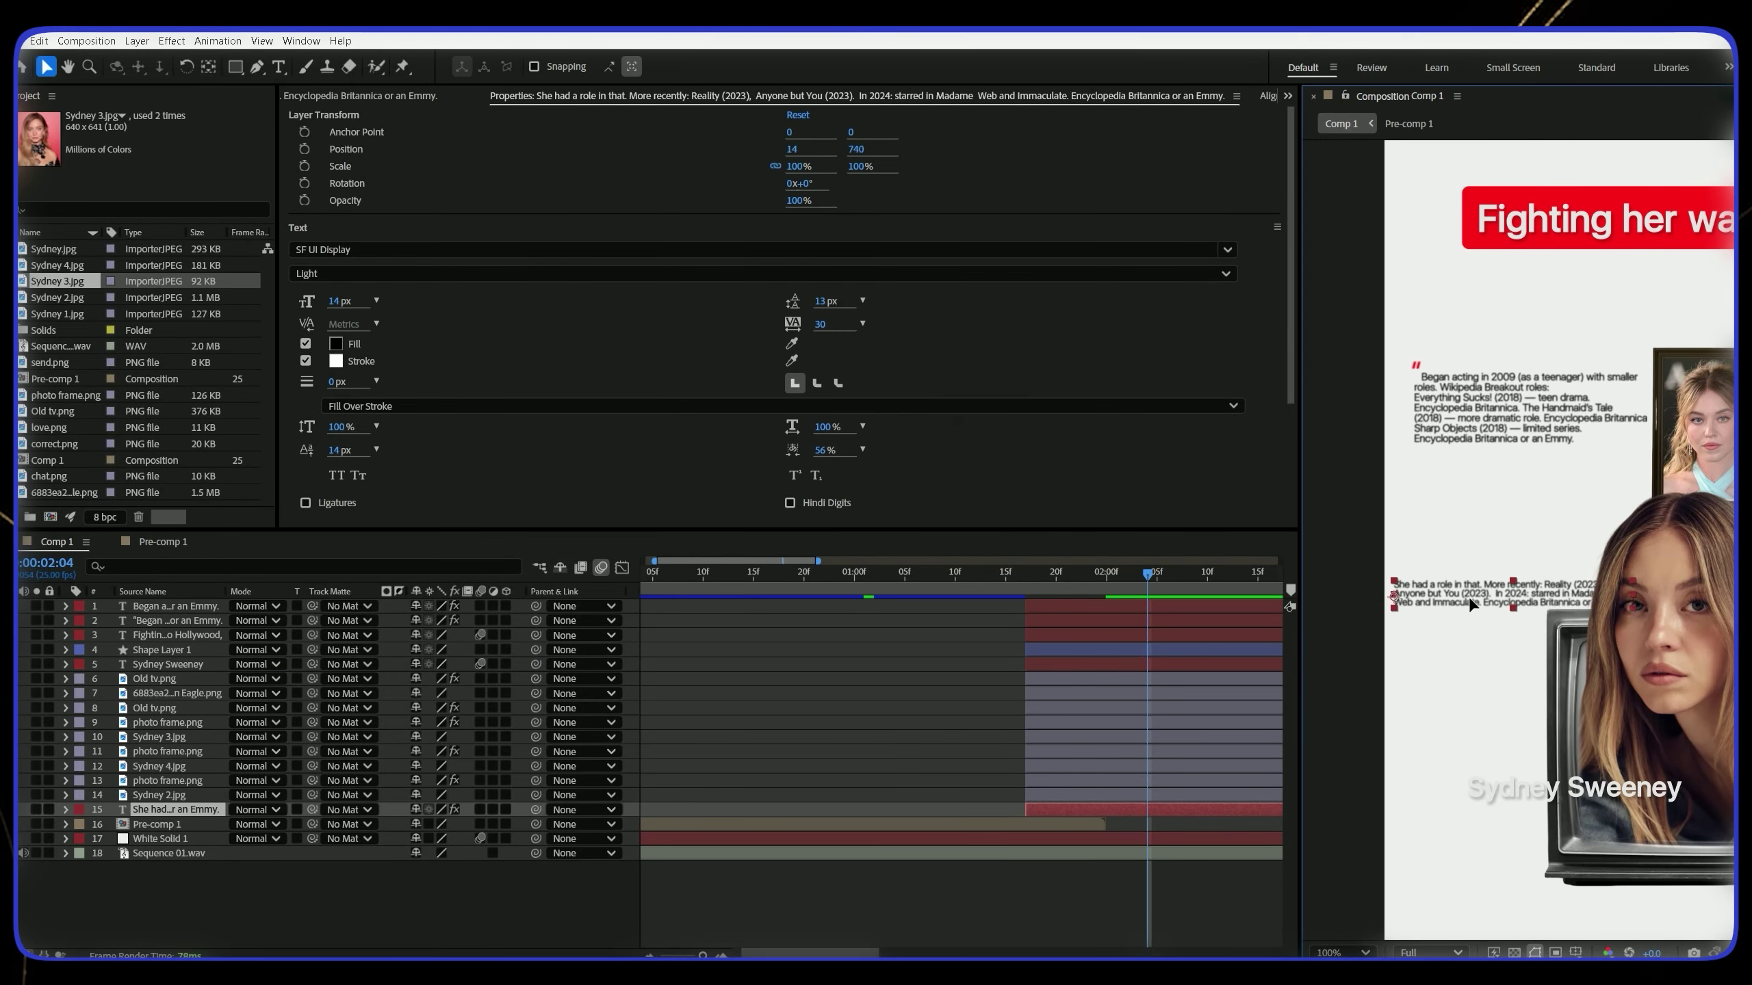
Duplicate the small "She had a role in that" text layer for another text block beside the TV
click(820, 824)
key(ctrl+d)
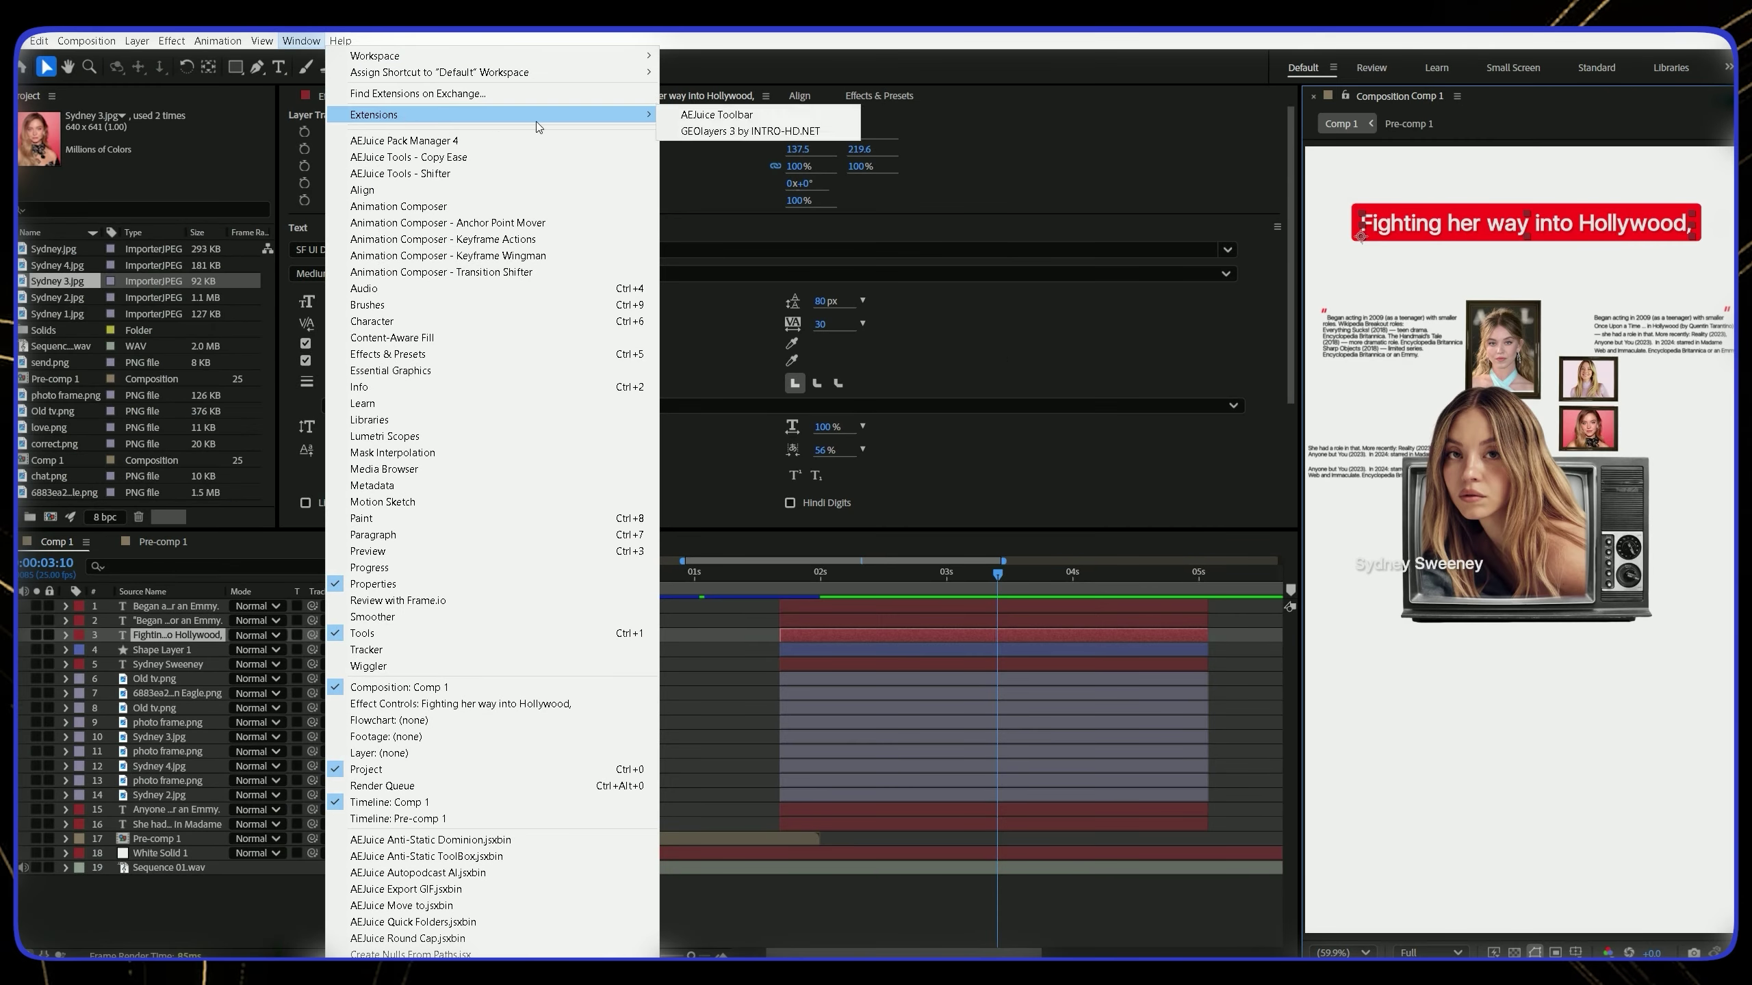
Apply an Animation Composer word-by-word slide-up In transition to the "Fighting her way into Hollywood," headline layer
click(414, 207)
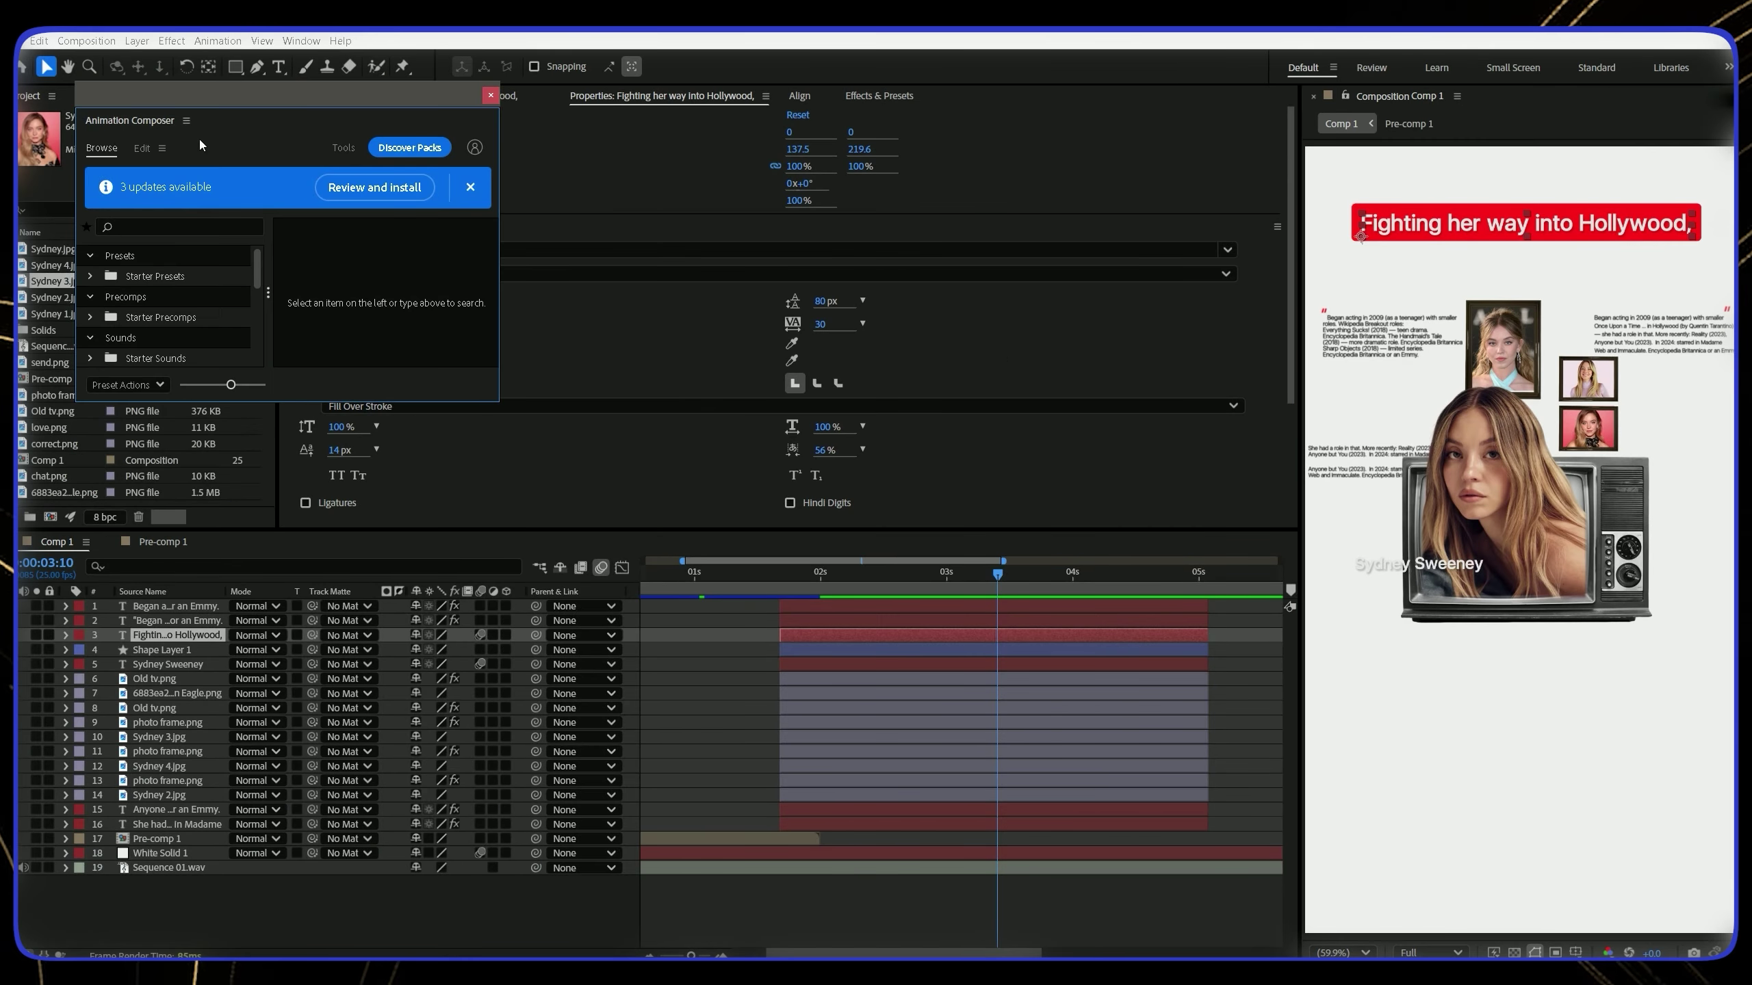
click(148, 279)
drag(257, 401, 258, 505)
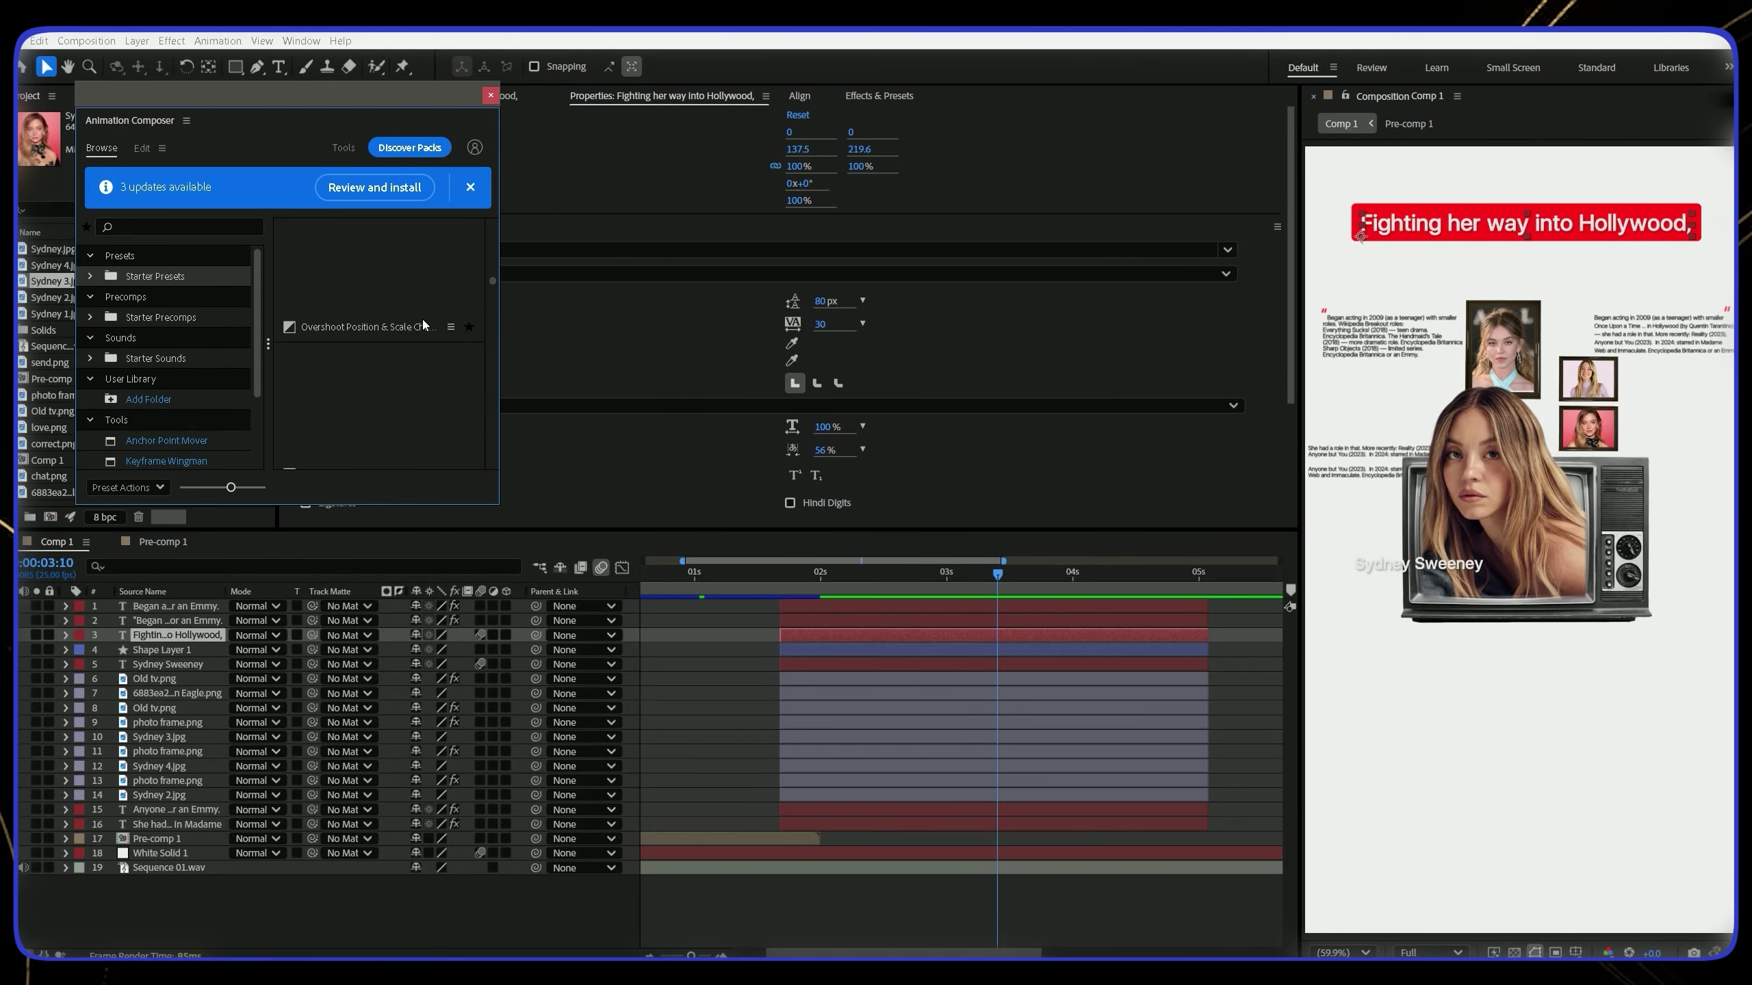
click(388, 350)
scroll(355, 292, up, 10)
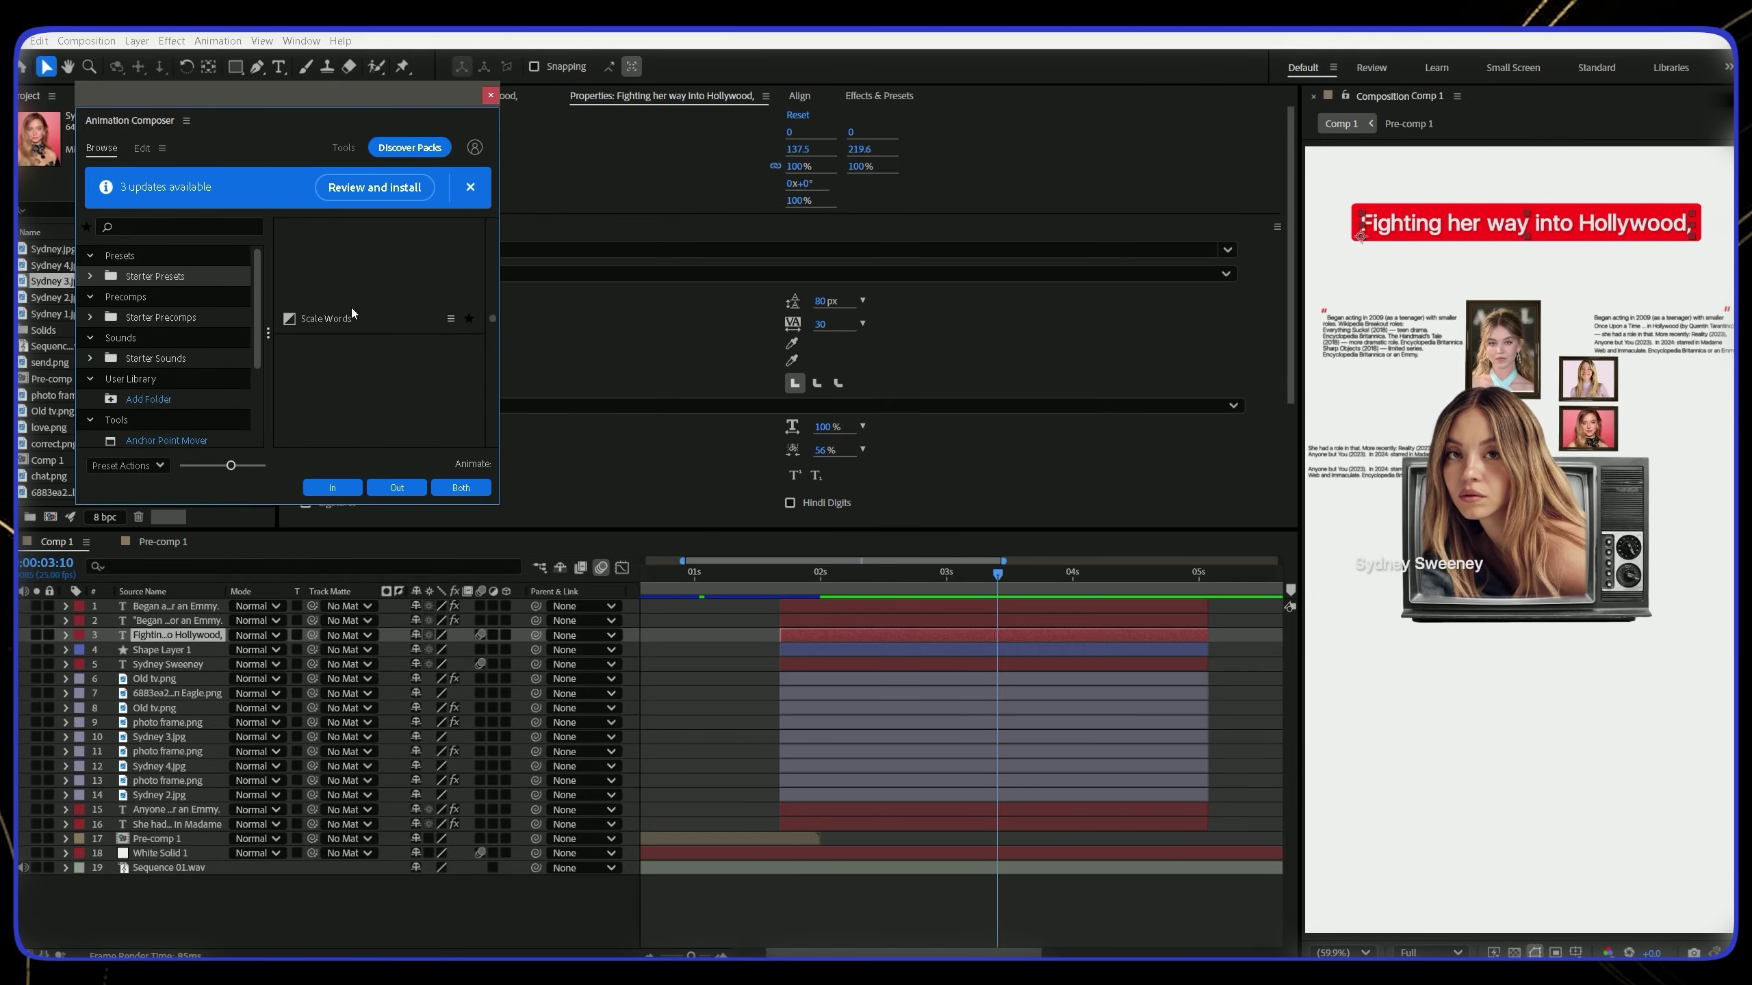
click(396, 324)
click(332, 487)
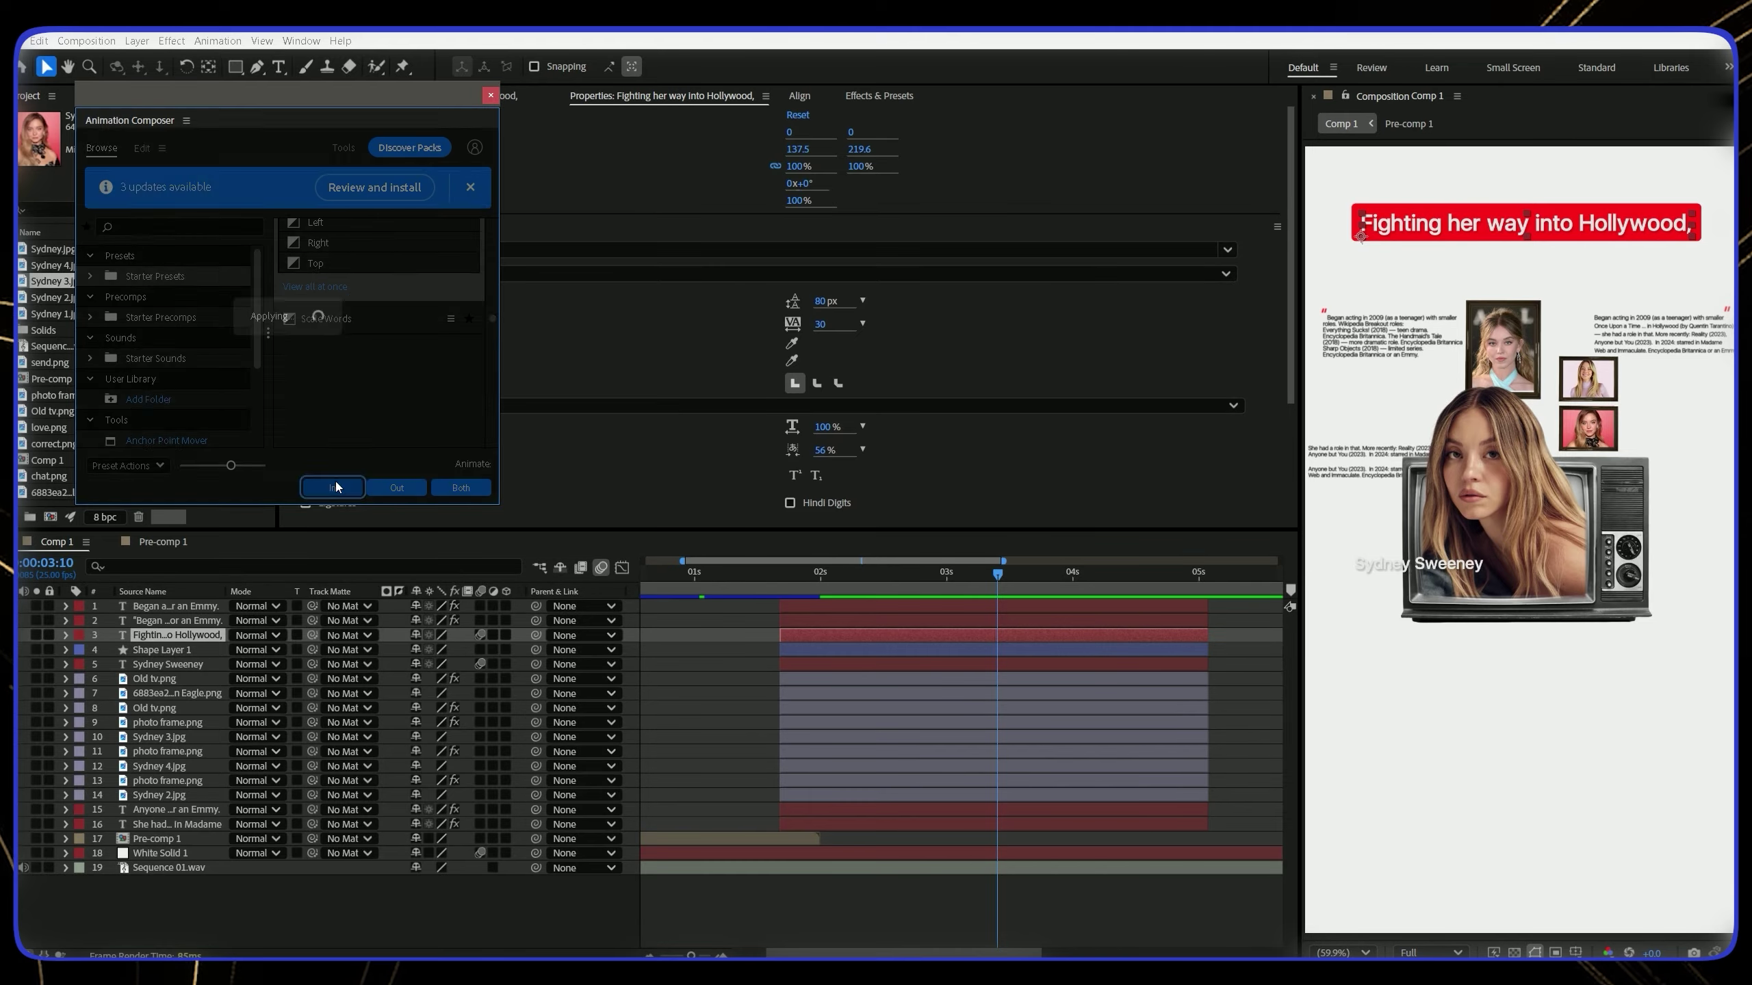
click(492, 95)
Draw a rectangular mask around the red bar on the headline text layer so the rising words reveal inside it
key(q)
drag(1333, 189, 1424, 240)
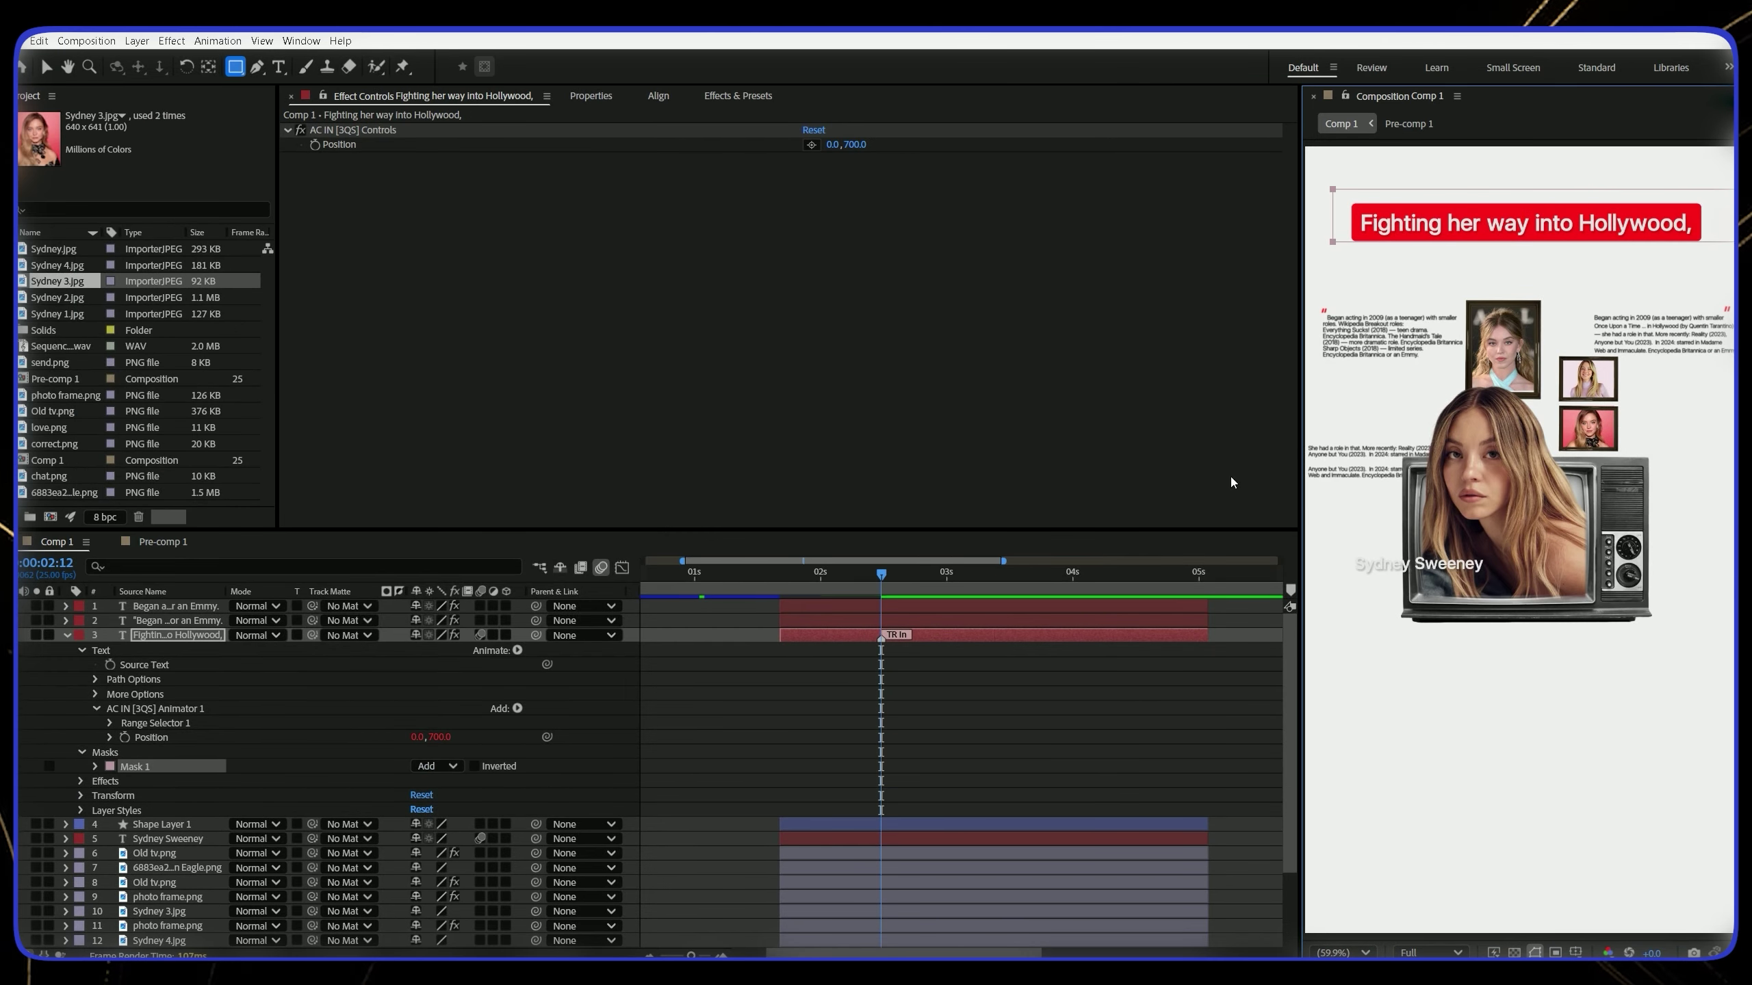
key(f)
click(445, 664)
click(931, 642)
key(f)
key(space)
Separate the cut-out photo's position dimensions and keyframe its Y position to rise from 1165 at 1:18 to its current place
drag(1024, 576, 1145, 656)
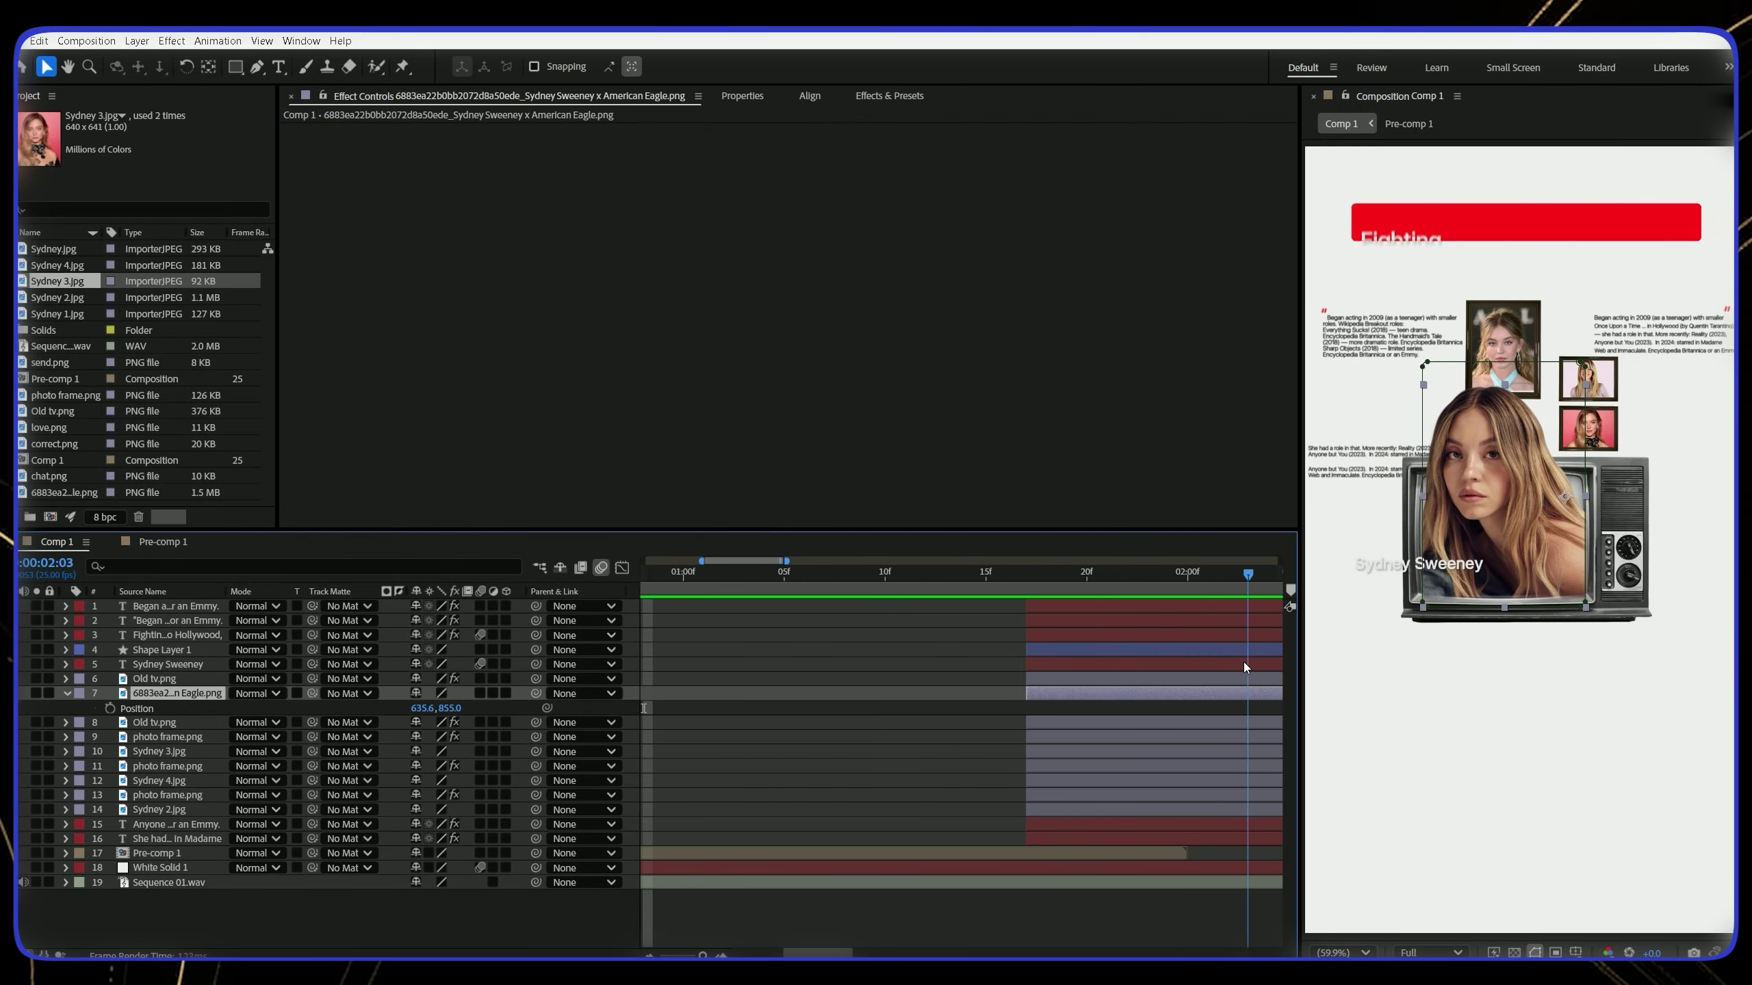
right_click(142, 698)
right_click(142, 708)
click(190, 740)
click(110, 723)
click(783, 574)
drag(422, 724, 653, 679)
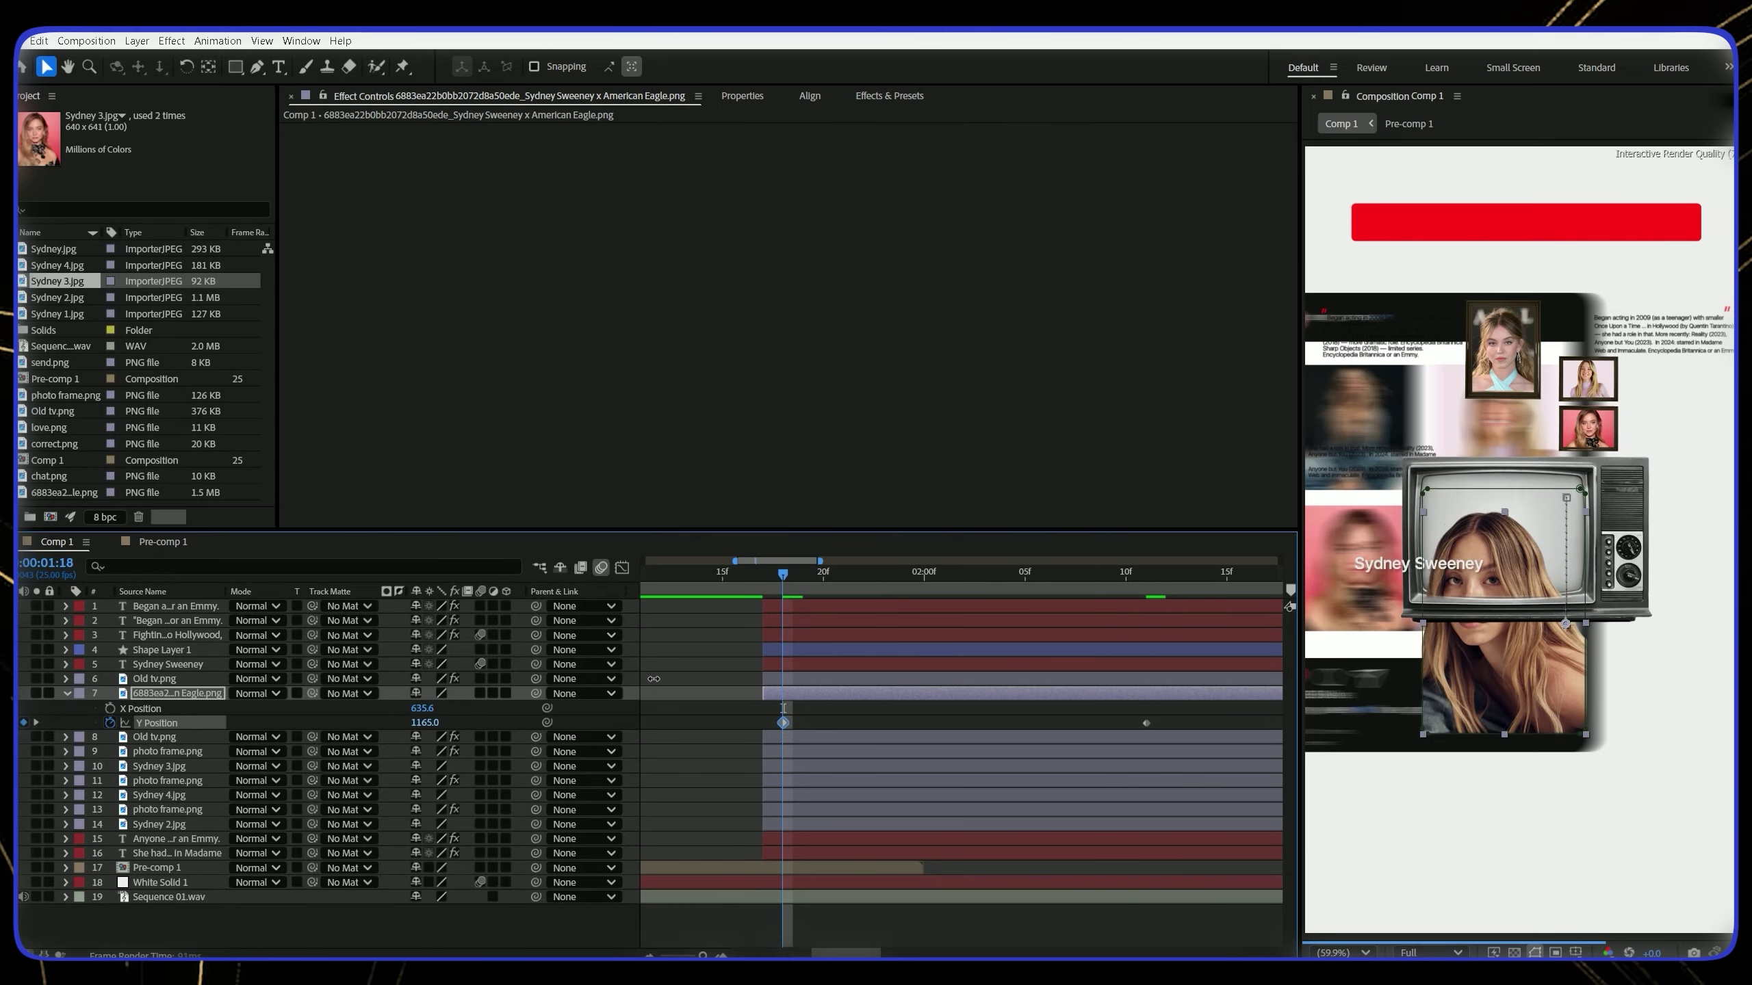
Keyframe the cut-out photo's opacity to fade in from 0% at 2:05 to 100%, and ease the keyframes
key(t)
click(1125, 573)
click(110, 709)
drag(927, 576, 1022, 570)
drag(418, 709, 338, 711)
key(F9)
key(space)
click(1060, 713)
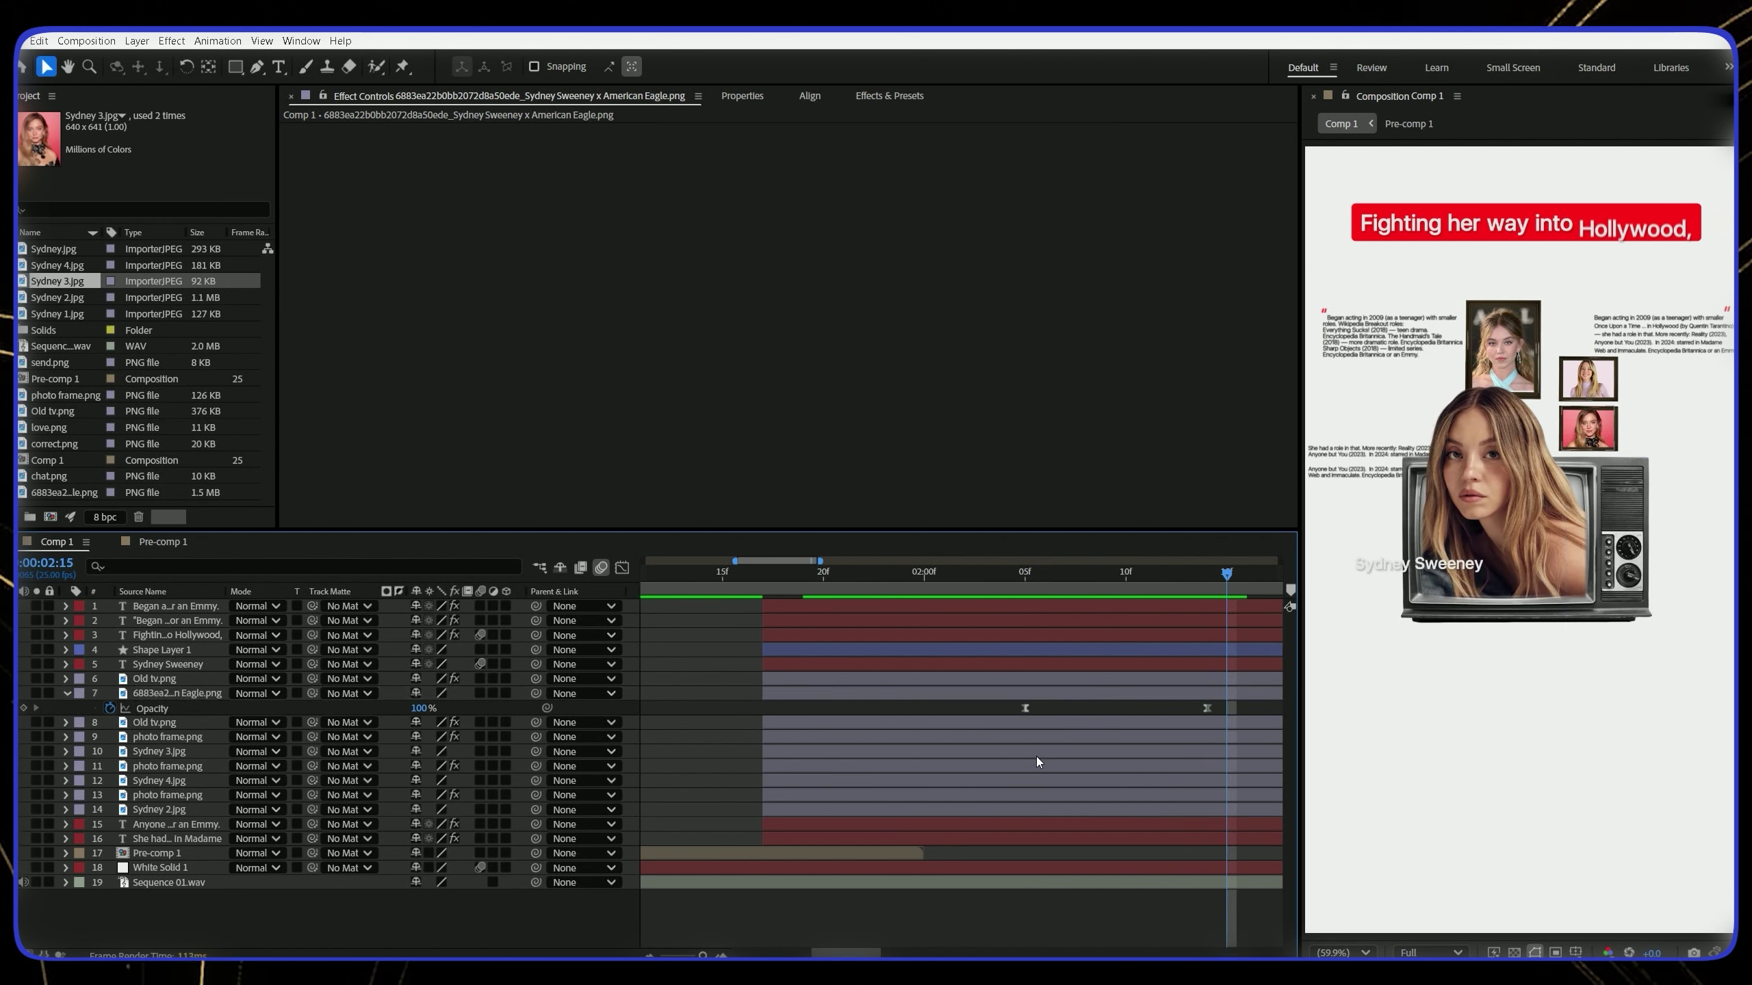
Separate the position dimensions of the Sydney 2.jpg photo in the large frame and keyframe its Y position at 2:12
click(1505, 359)
key(p)
drag(1153, 575, 1160, 570)
right_click(140, 826)
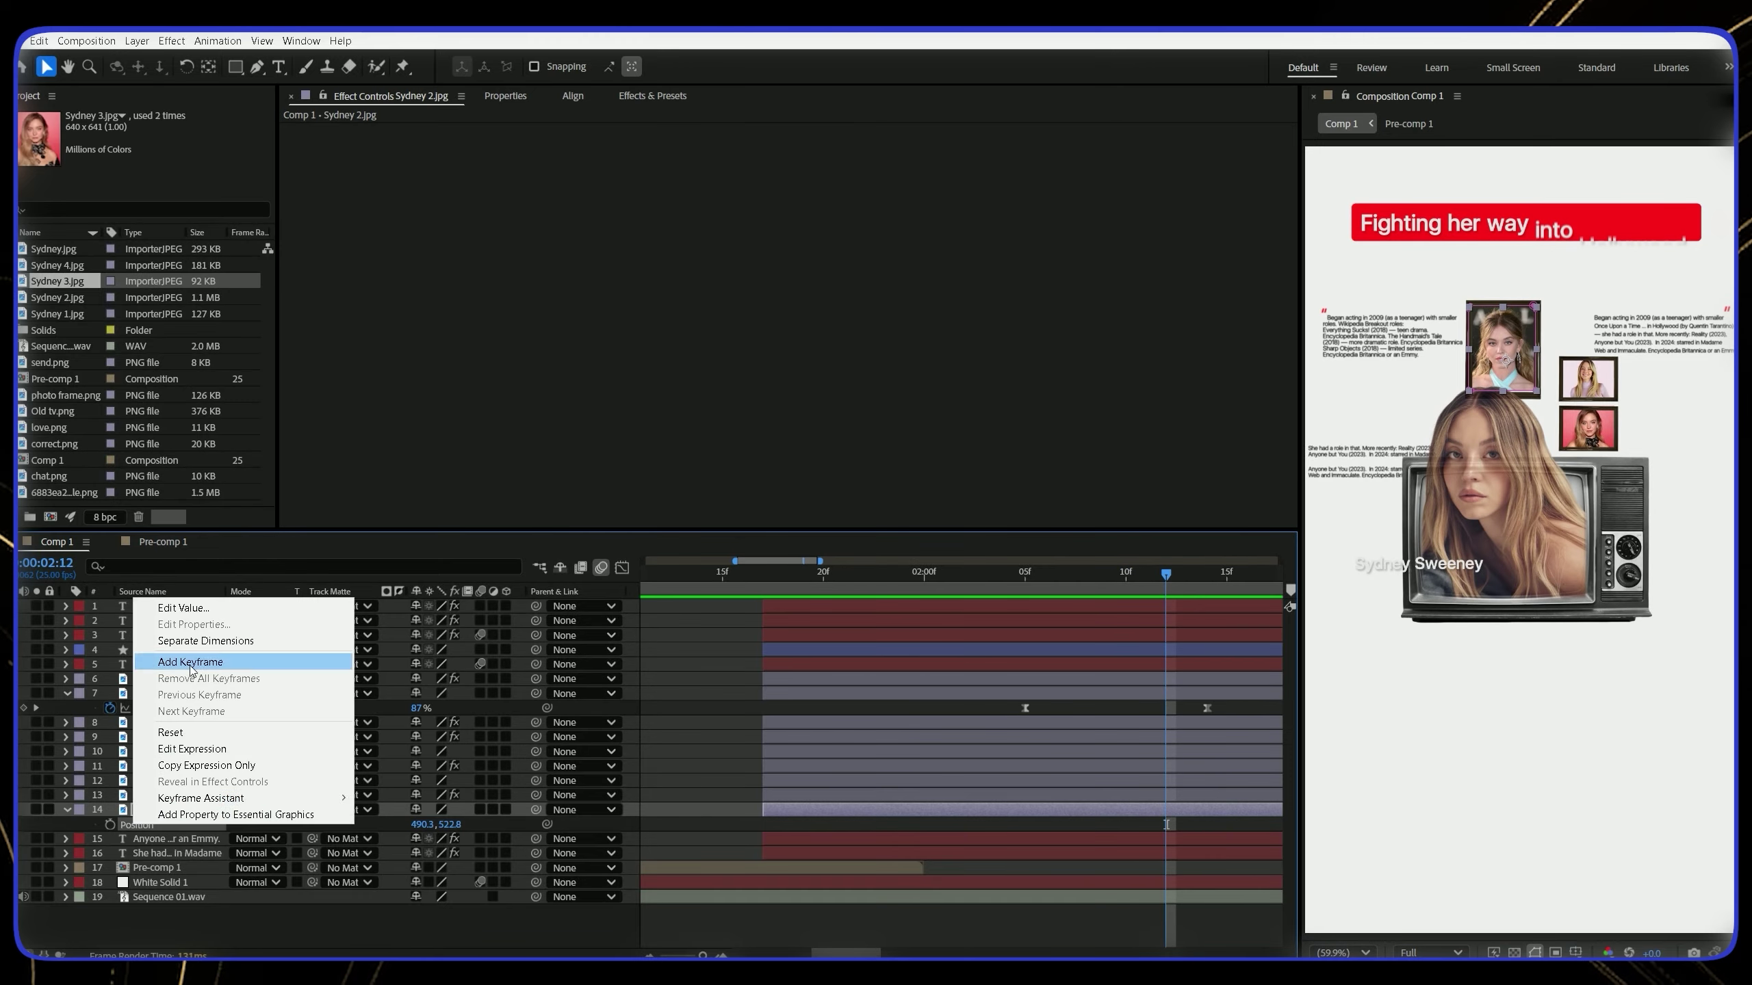
click(189, 799)
click(110, 839)
Add a starting Y position keyframe of 642.8 at 2:02 for the Sydney 2.jpg photo and ease both keyframes
drag(1030, 580, 965, 578)
drag(423, 839, 511, 839)
drag(1193, 847, 952, 828)
key(F9)
click(1048, 828)
key(space)
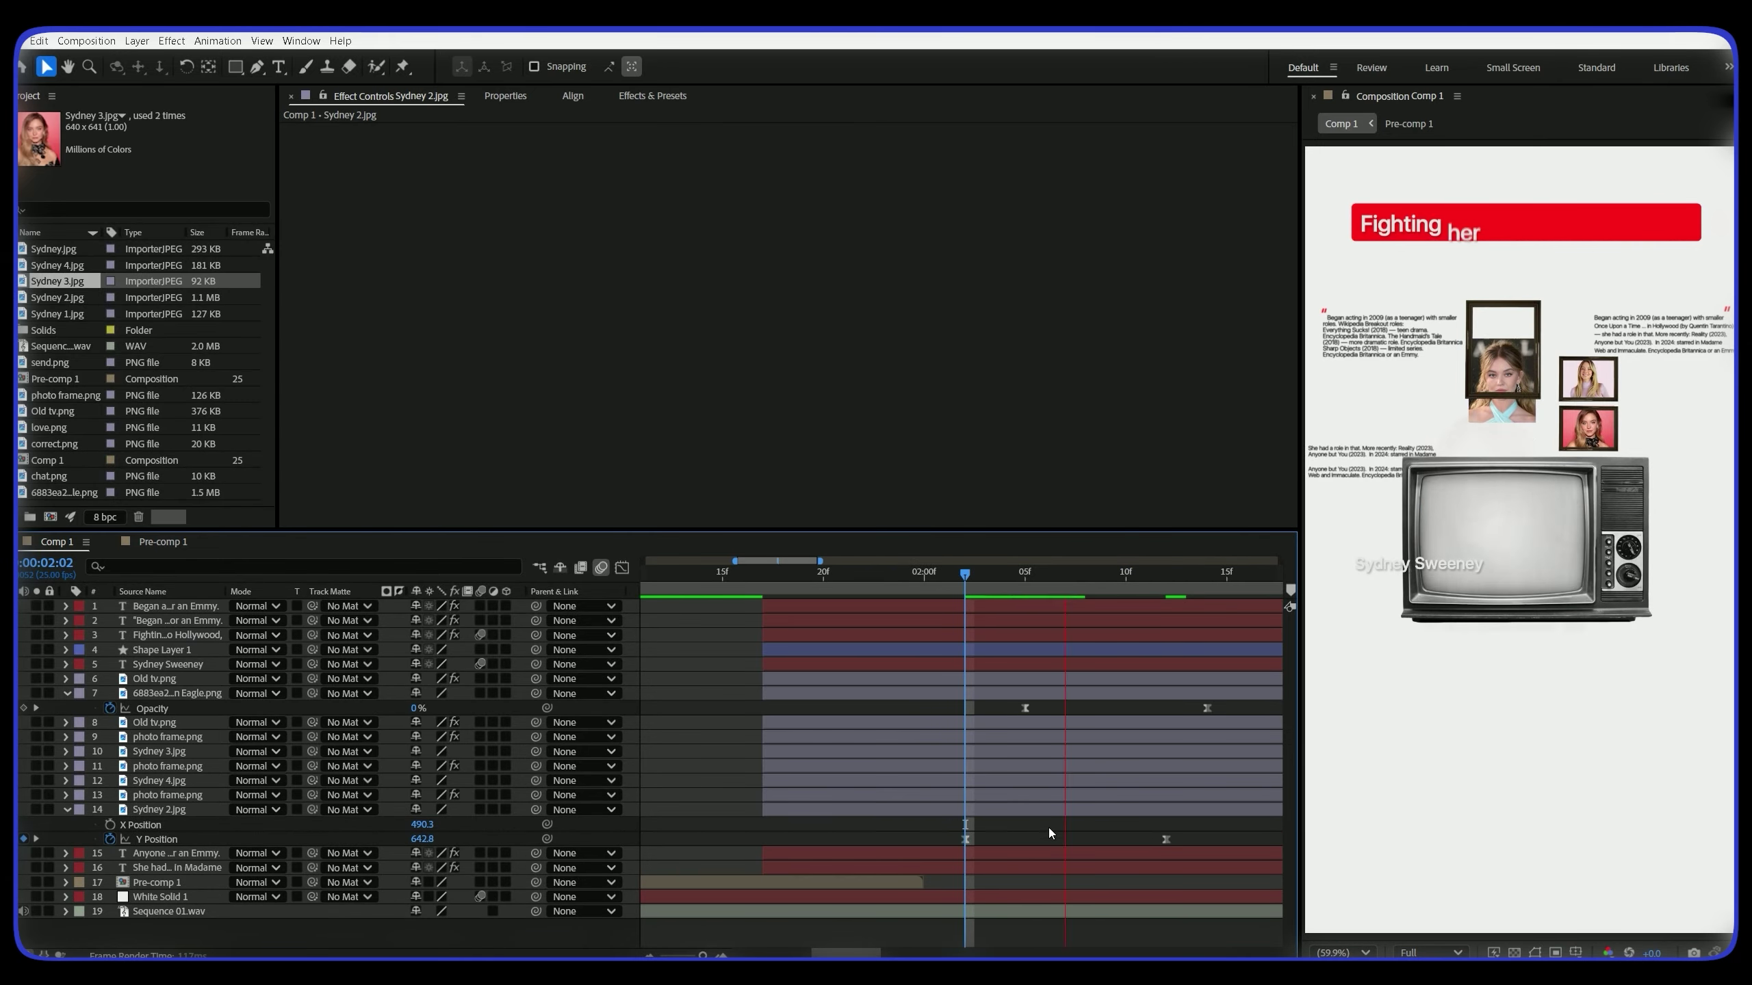
key(space)
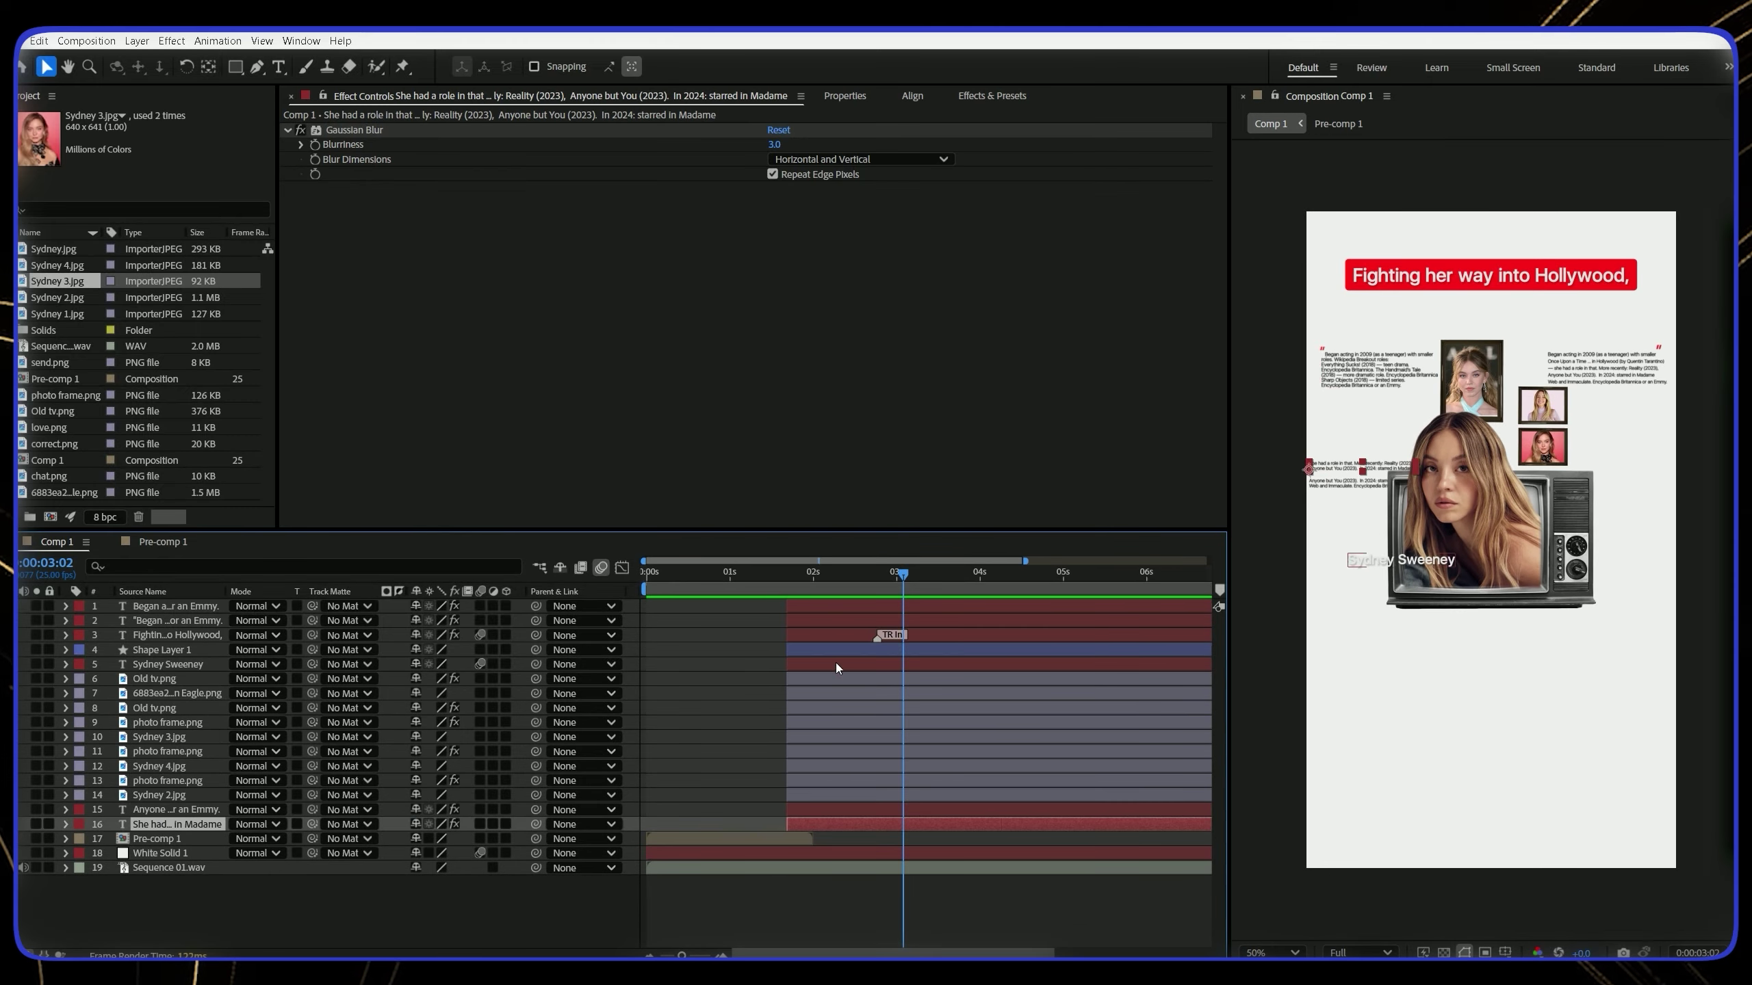
Turn on motion blur for all the TV scene layers and add a null object starting together with them
key(ctrl+a)
click(539, 927)
right_click(539, 927)
mouse_move(575, 740)
click(799, 830)
drag(786, 606, 939, 643)
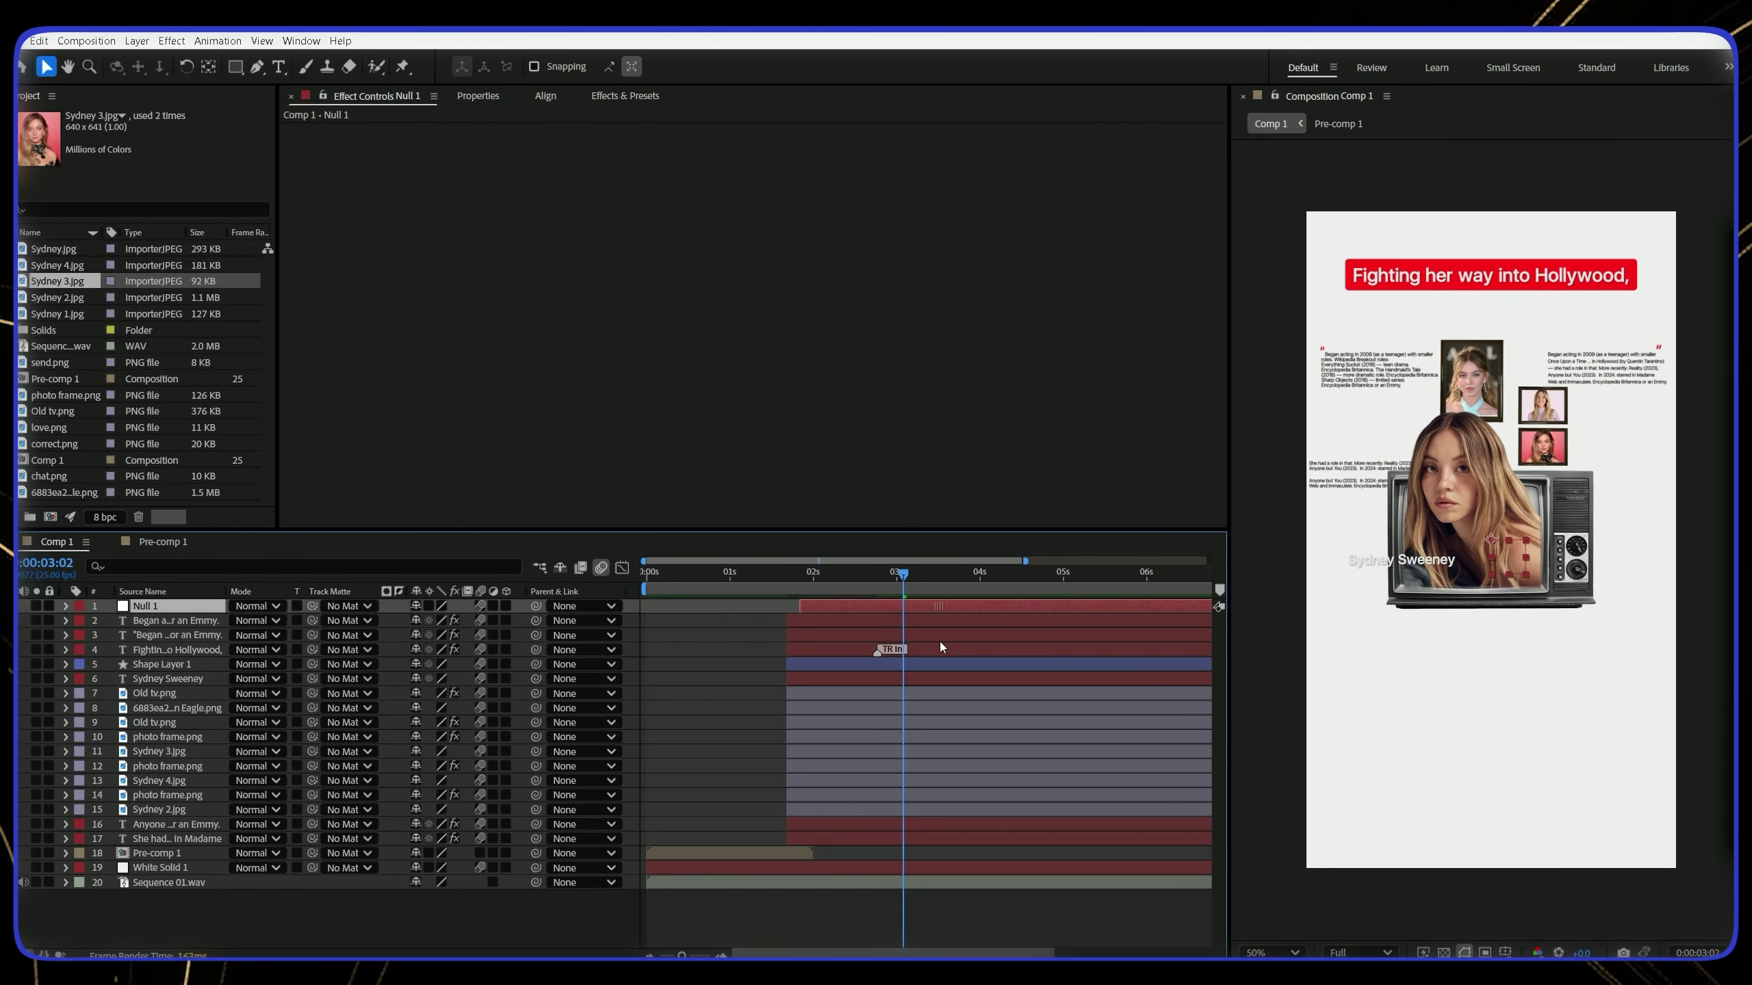
Parent all the TV scene layers, from the top biography text to the lowest text block, to the null object
click(851, 618)
shift+click(833, 838)
drag(536, 621, 200, 607)
Keyframe the null's position so the TV scene slides in from X 1496 at 1:17 to X 540
click(800, 604)
key(p)
click(853, 576)
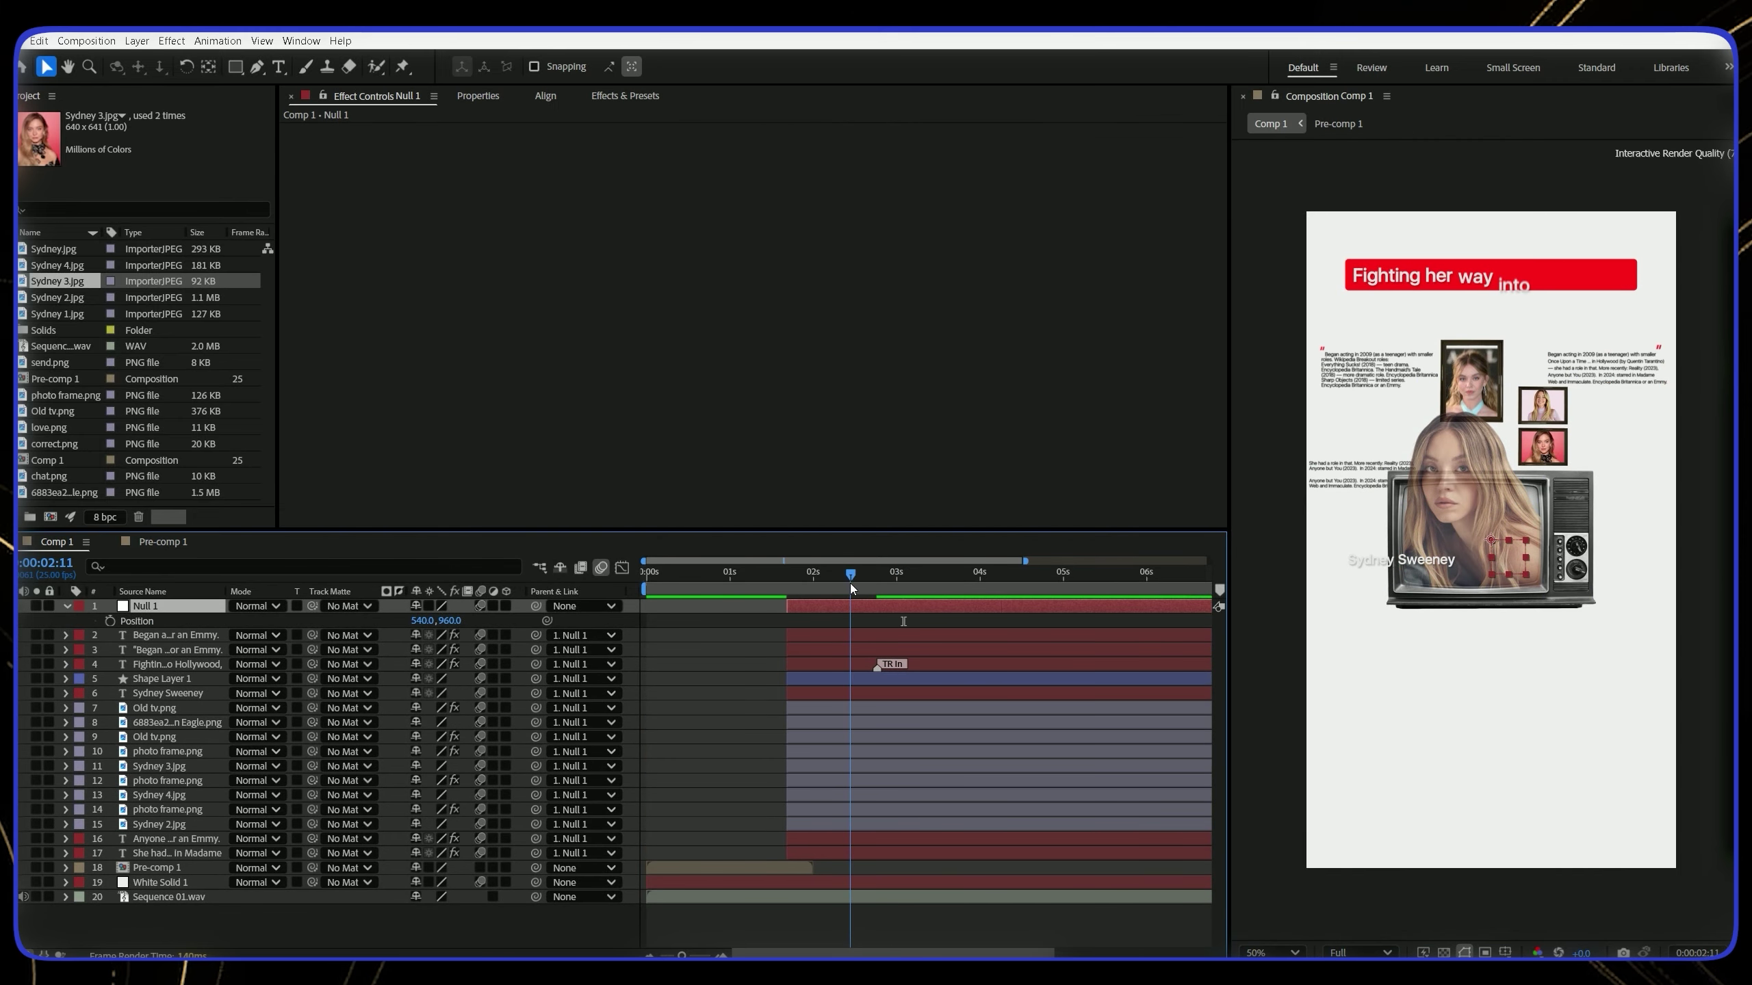
click(109, 620)
drag(794, 583, 784, 600)
key(equal)
key(equal)
key(equal)
click(814, 580)
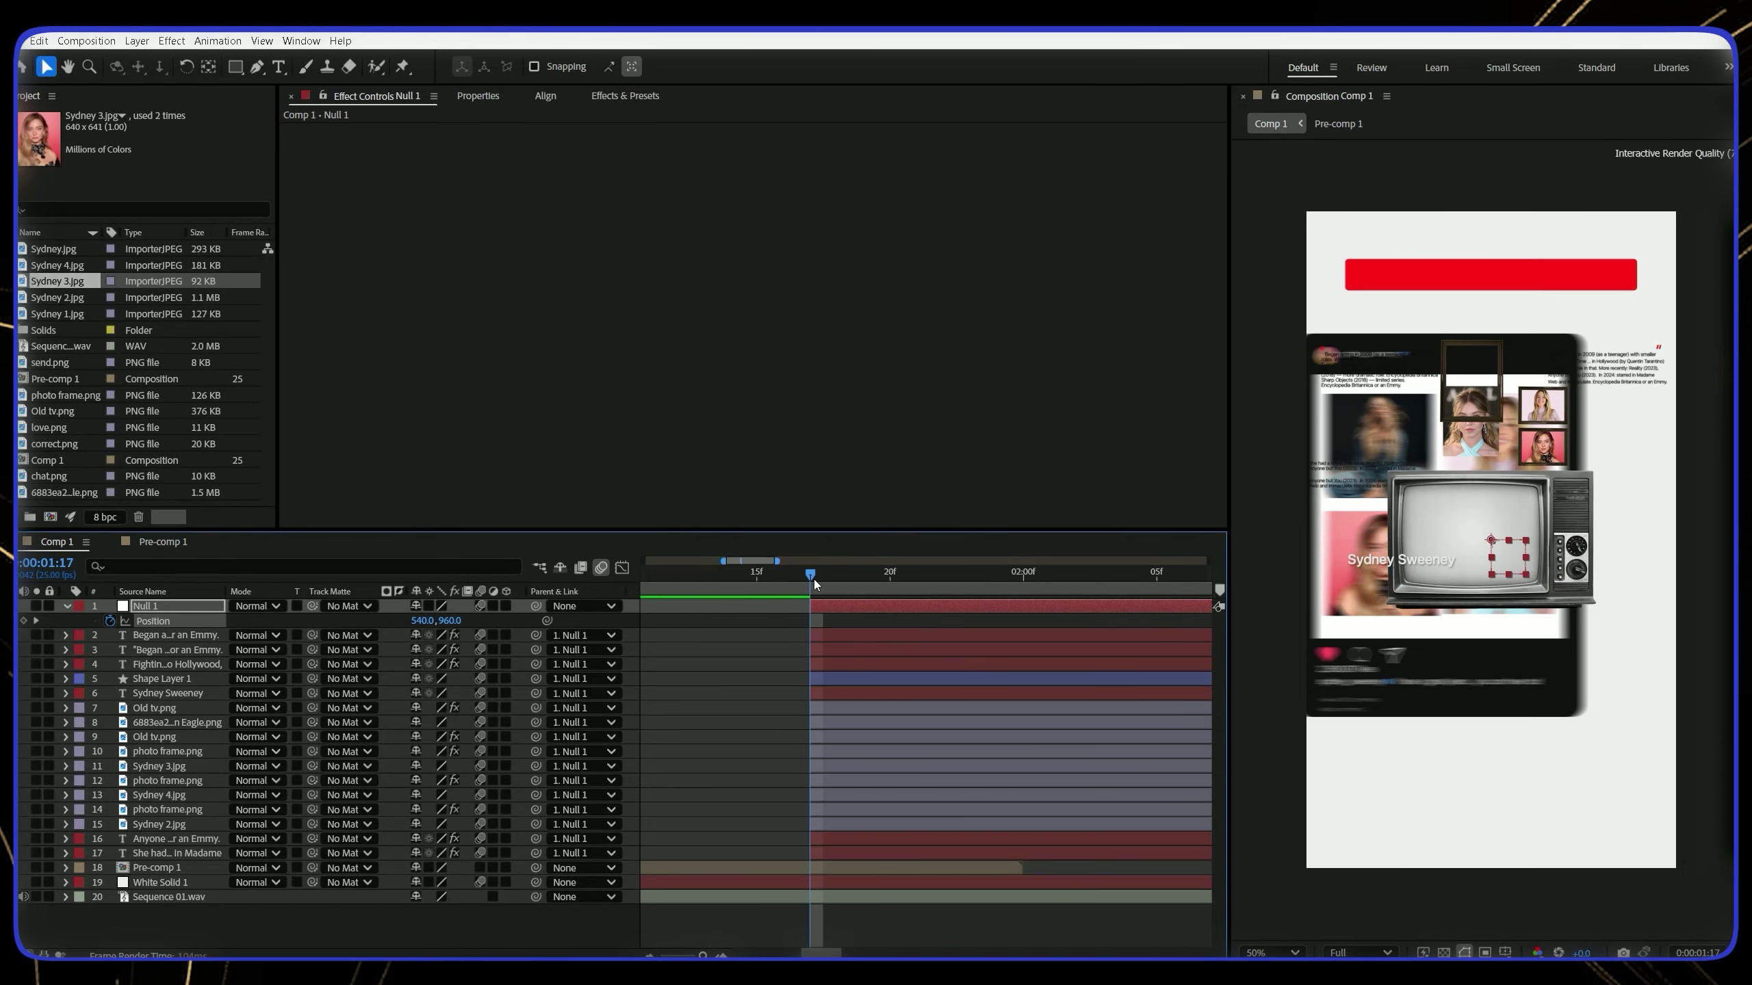
drag(496, 624, 1435, 614)
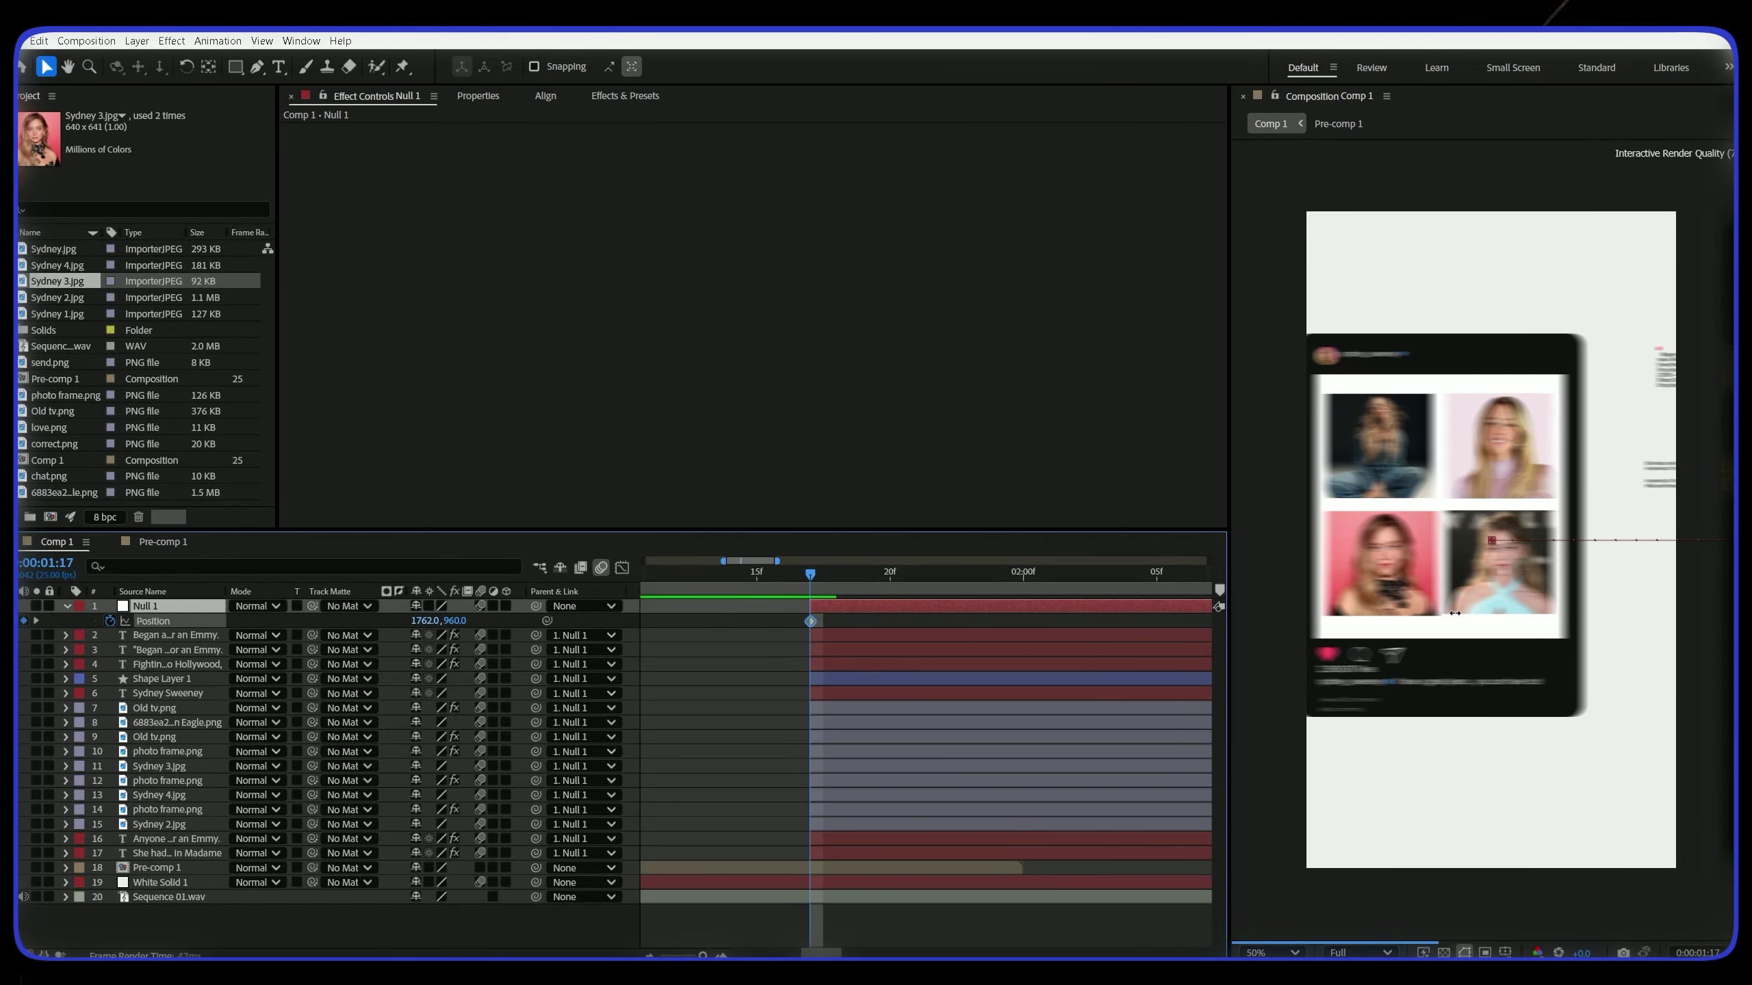
drag(1357, 669, 1262, 660)
Shape the null's position speed curve to start fast and slow into place, with about 59% influence on the last keyframe
key(minus)
click(622, 567)
drag(1113, 647, 793, 756)
drag(831, 682, 840, 703)
drag(1053, 690, 1013, 699)
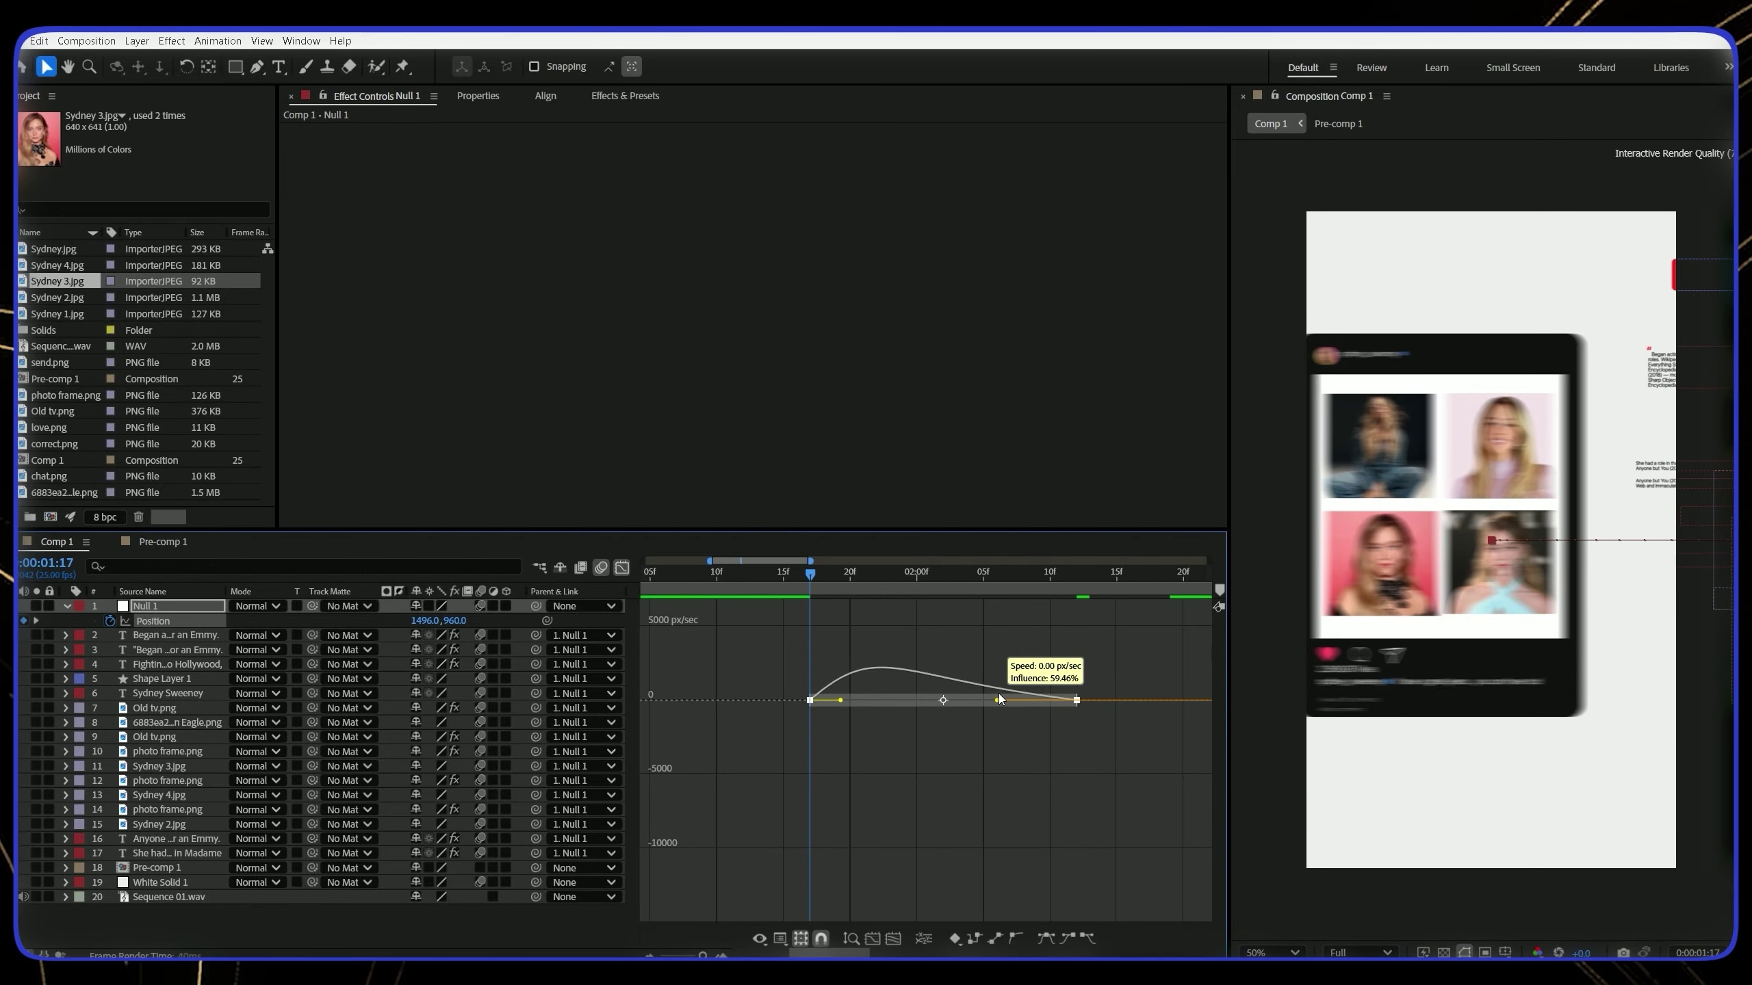
Play the reference hook clip in the Premiere Pro sequence to compare its TV scene animation
key(space)
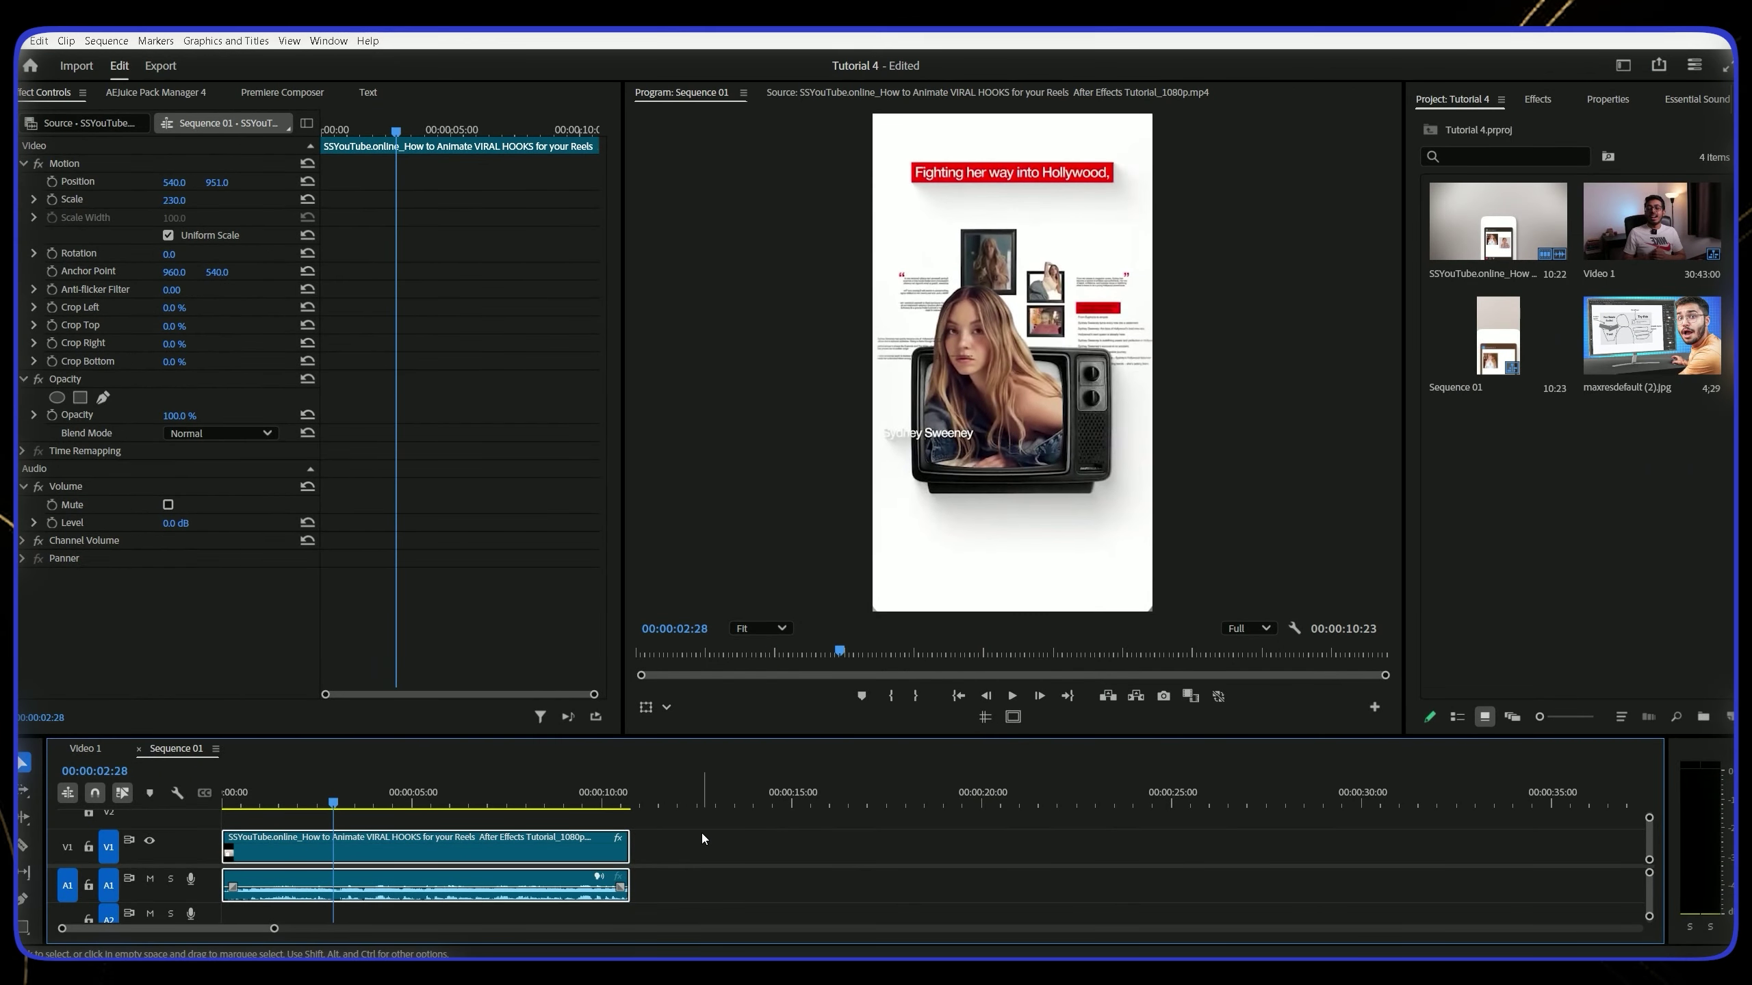
key(space)
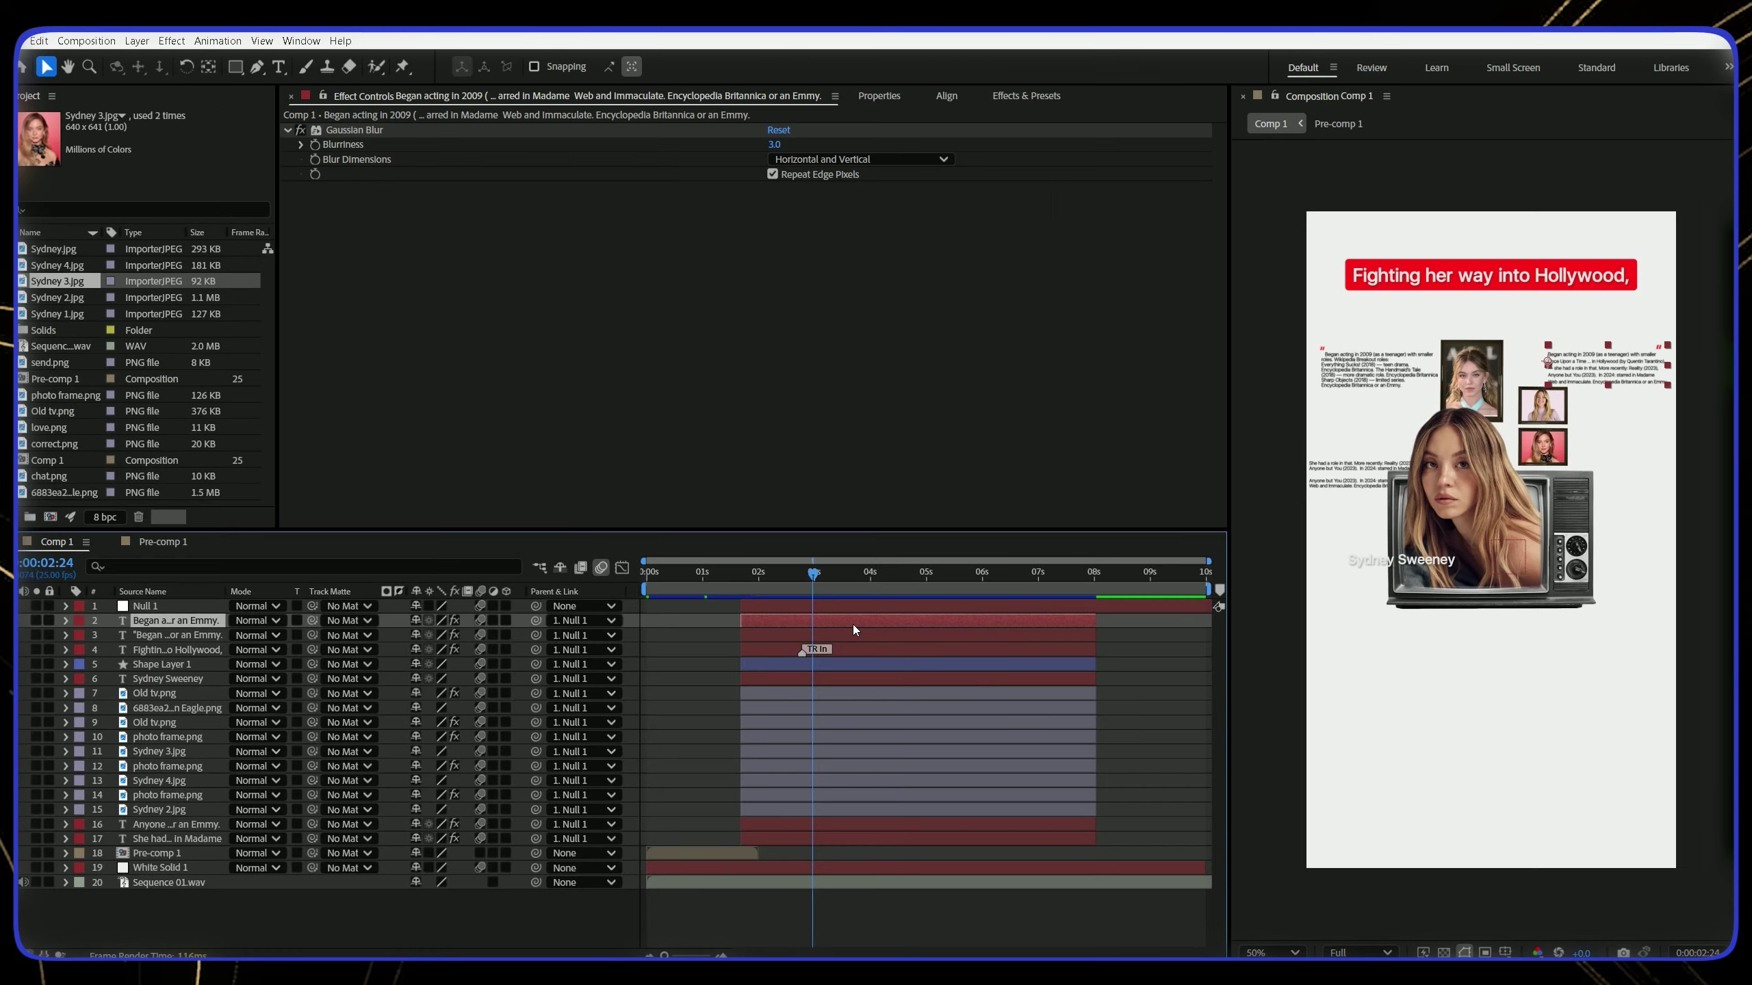
Add position keyframes at 2:24 to the two upper biography texts, the headline and its red bar
click(838, 678)
key(p)
click(783, 709)
key(p)
click(802, 736)
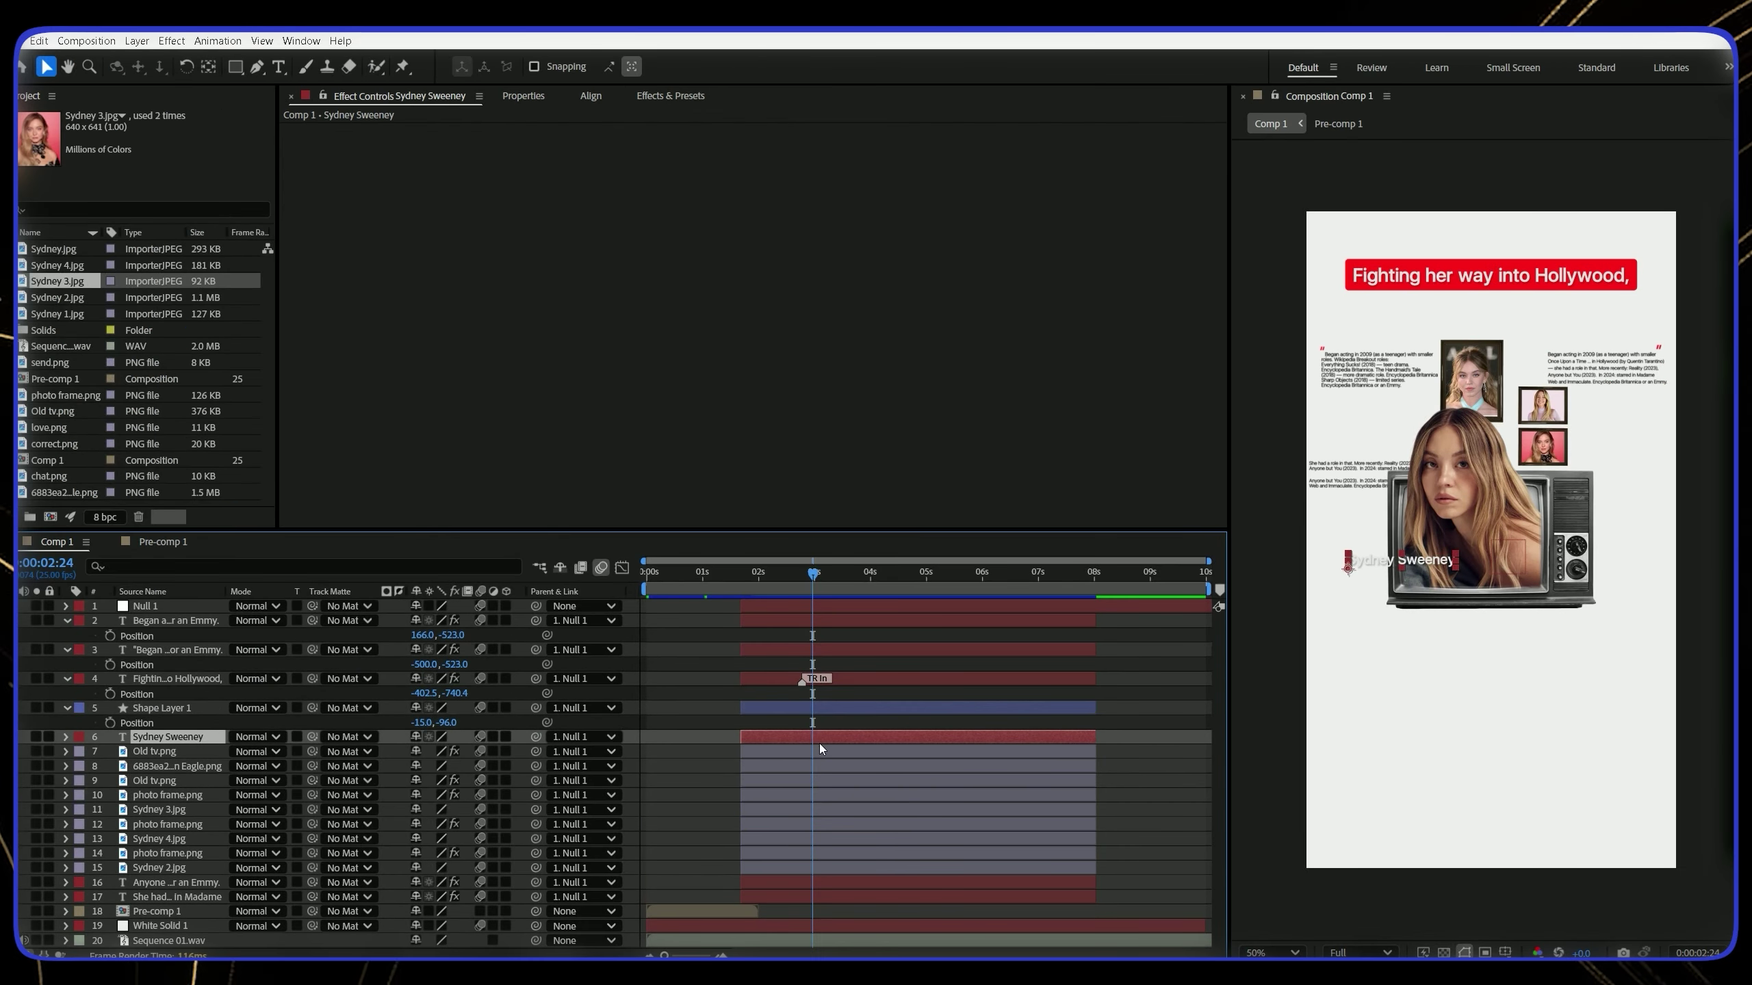
click(180, 709)
shift+click(197, 622)
click(111, 635)
click(837, 635)
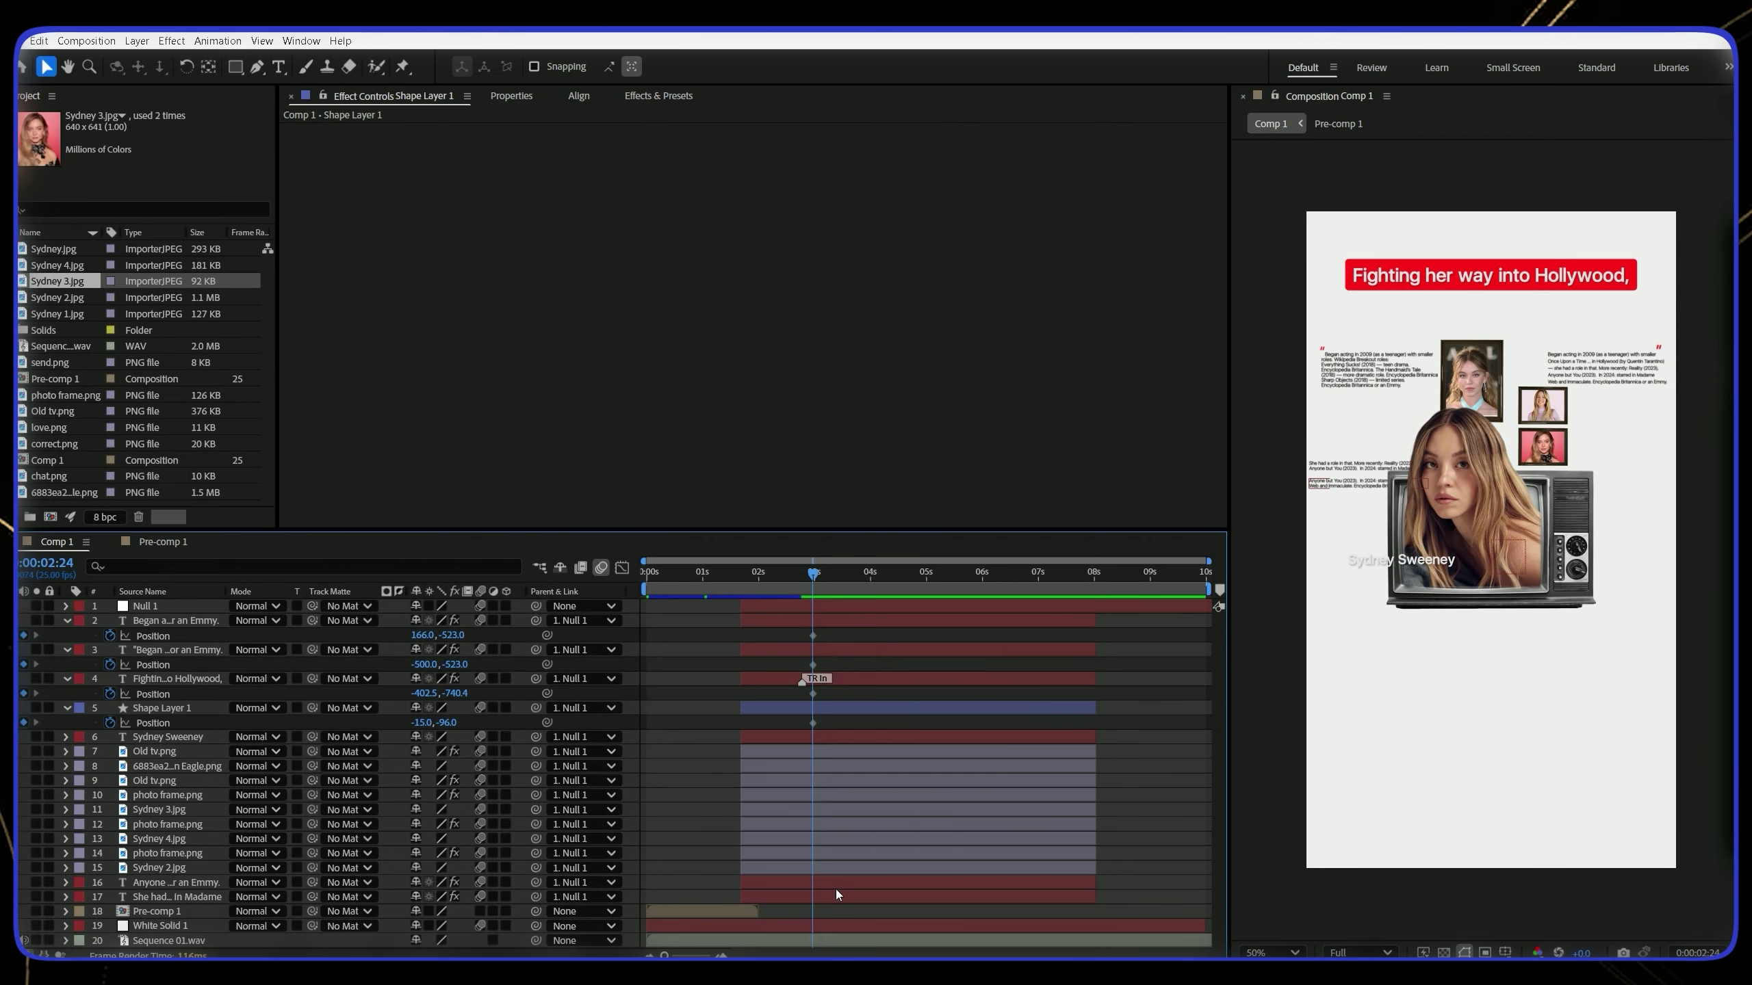
Add position keyframes at 2:24 to the two lower biography texts, the large photo frame and its photo
click(836, 898)
shift+click(835, 883)
key(p)
click(833, 869)
shift+click(830, 855)
key(p)
click(110, 869)
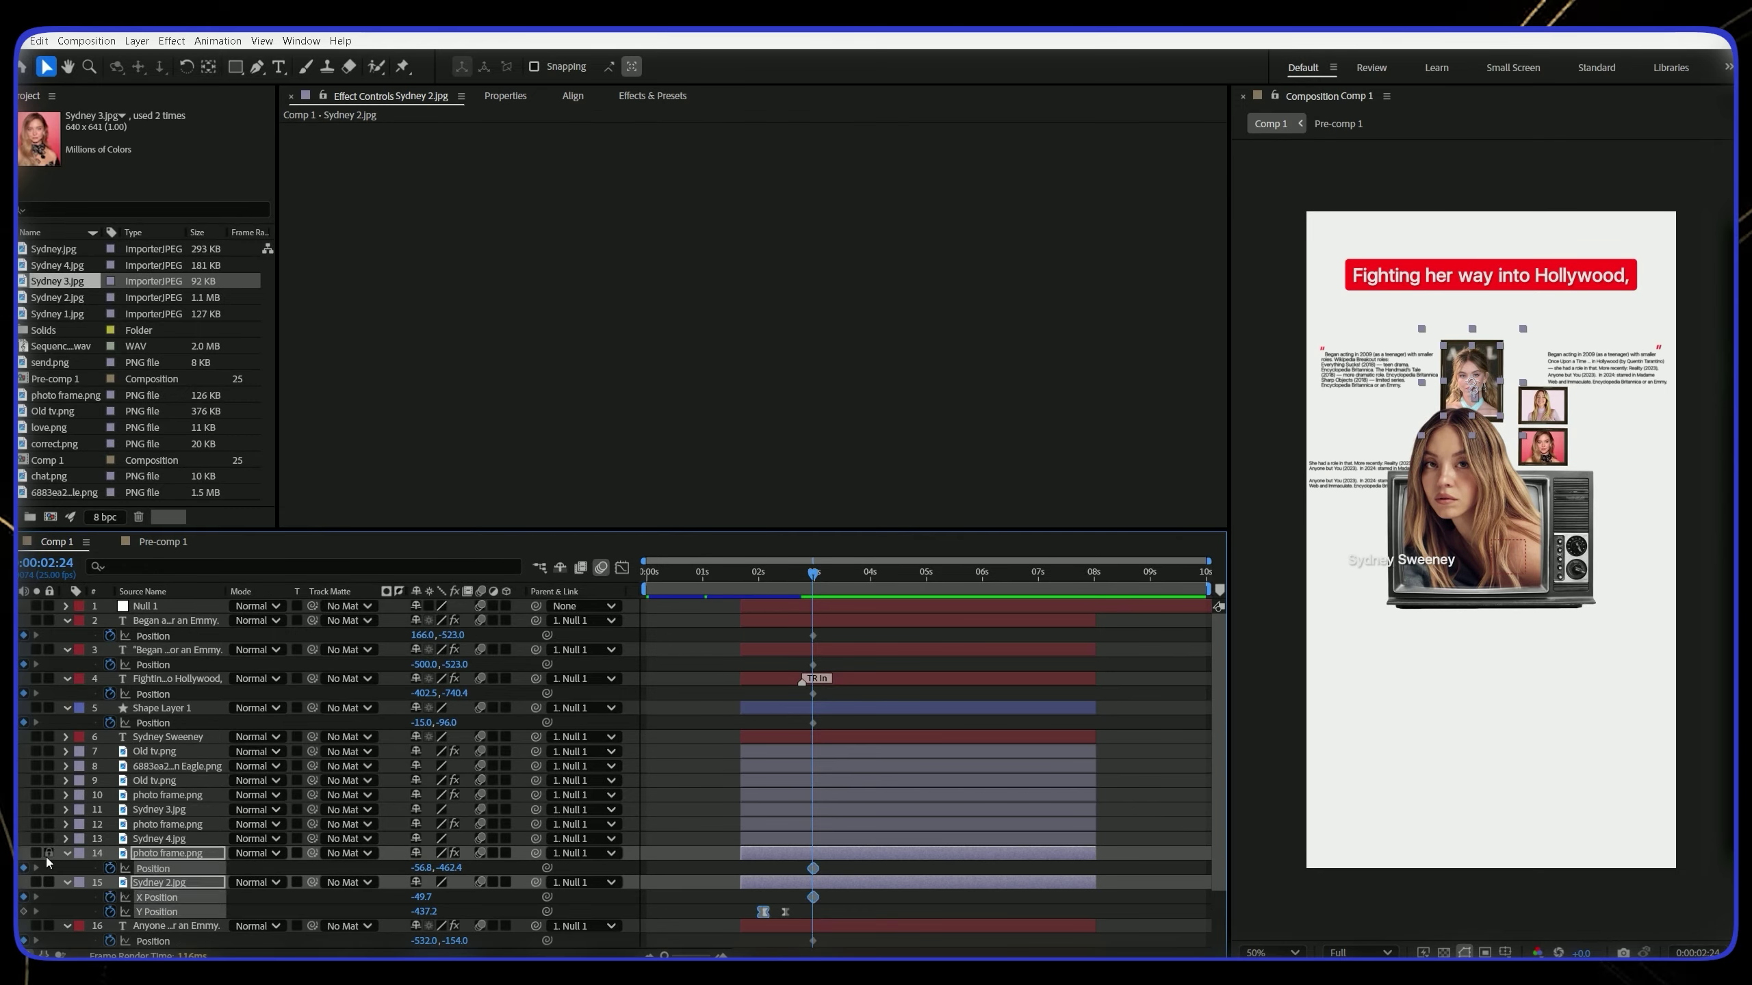
click(849, 868)
key(space)
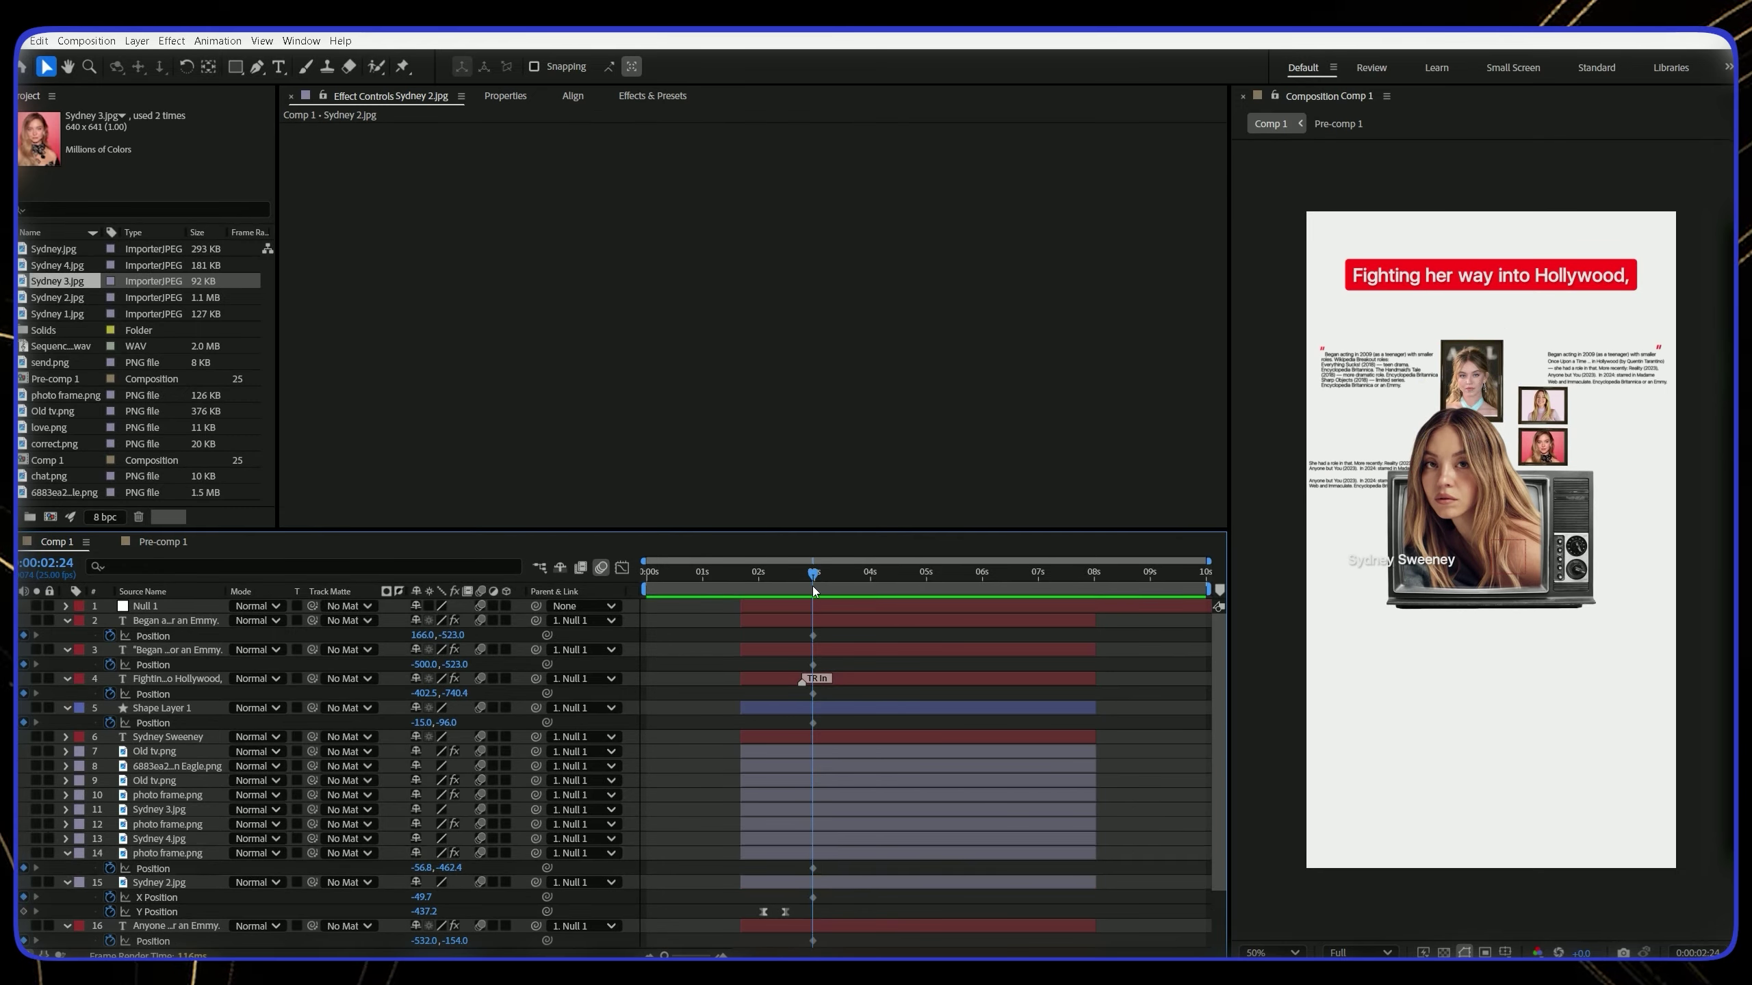
Keyframe the null's scale at 2:24 and set it to 115% at 3:12
click(114, 607)
key(s)
key(Page_Down)
key(Page_Down)
key(Page_Down)
key(Page_Down)
key(Page_Down)
key(Page_Down)
key(Page_Down)
key(Page_Down)
click(465, 621)
text(115)
click(710, 625)
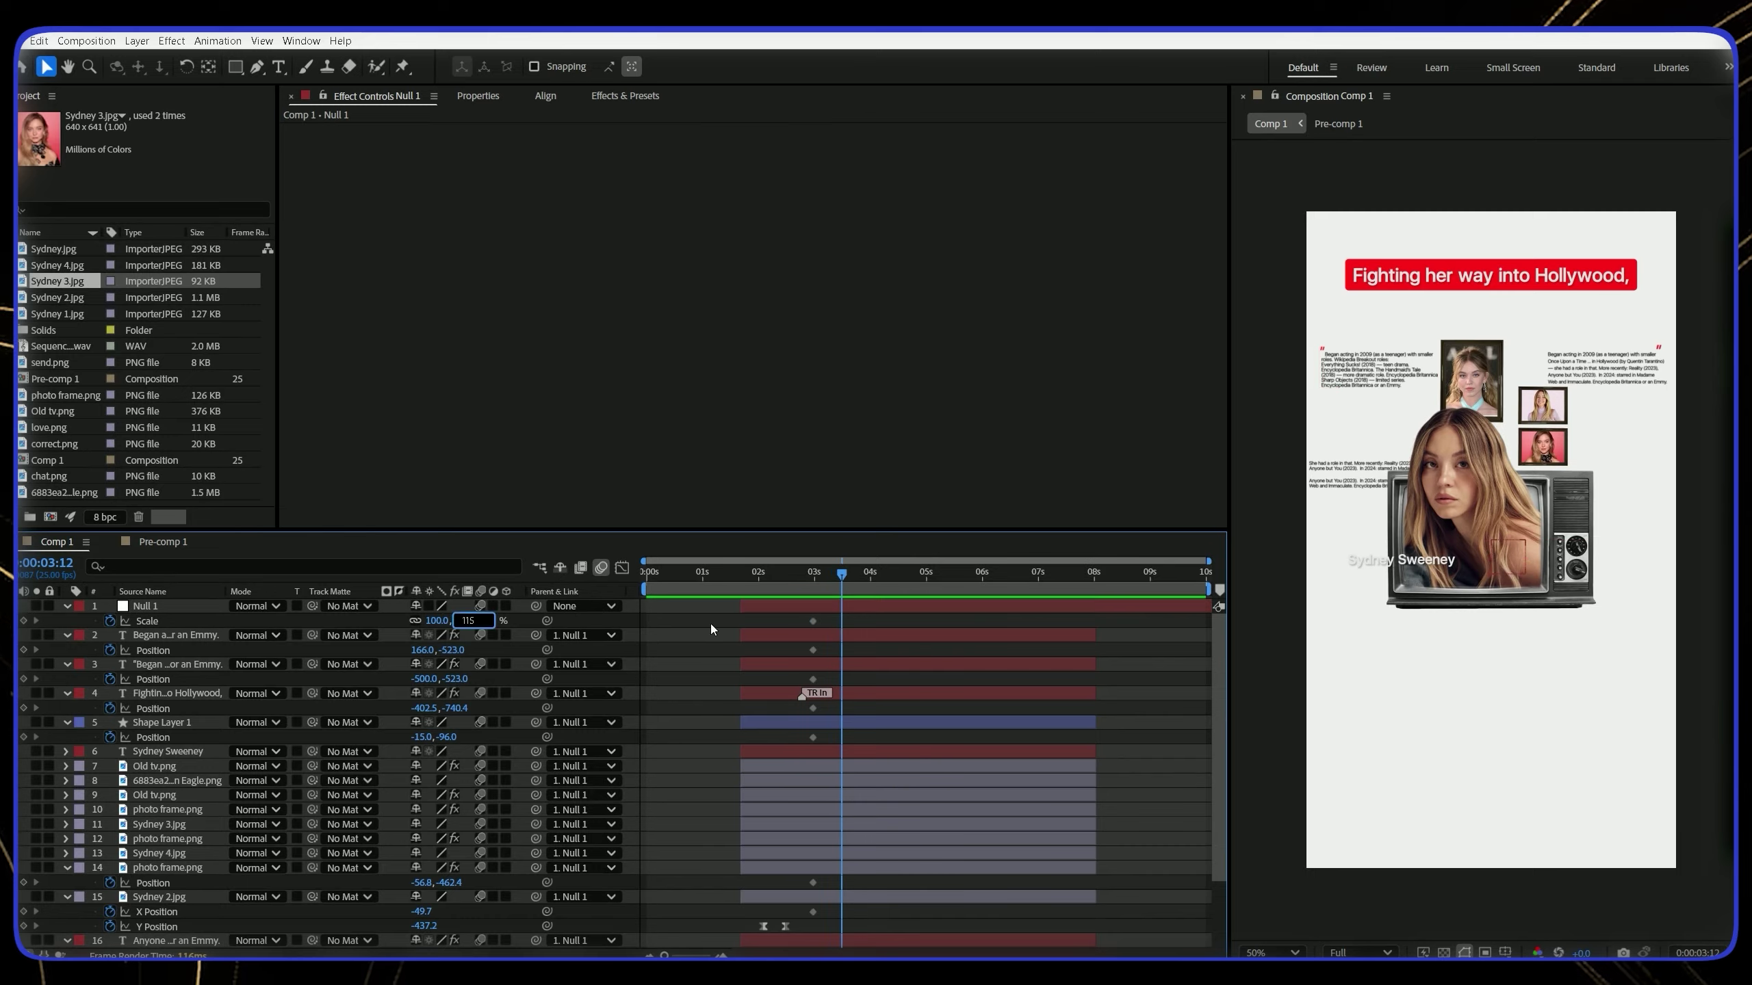
At 3:12, slide the biography text right of the frames off the canvas to X 524 and shift the headline and bar upward
drag(423, 650, 743, 649)
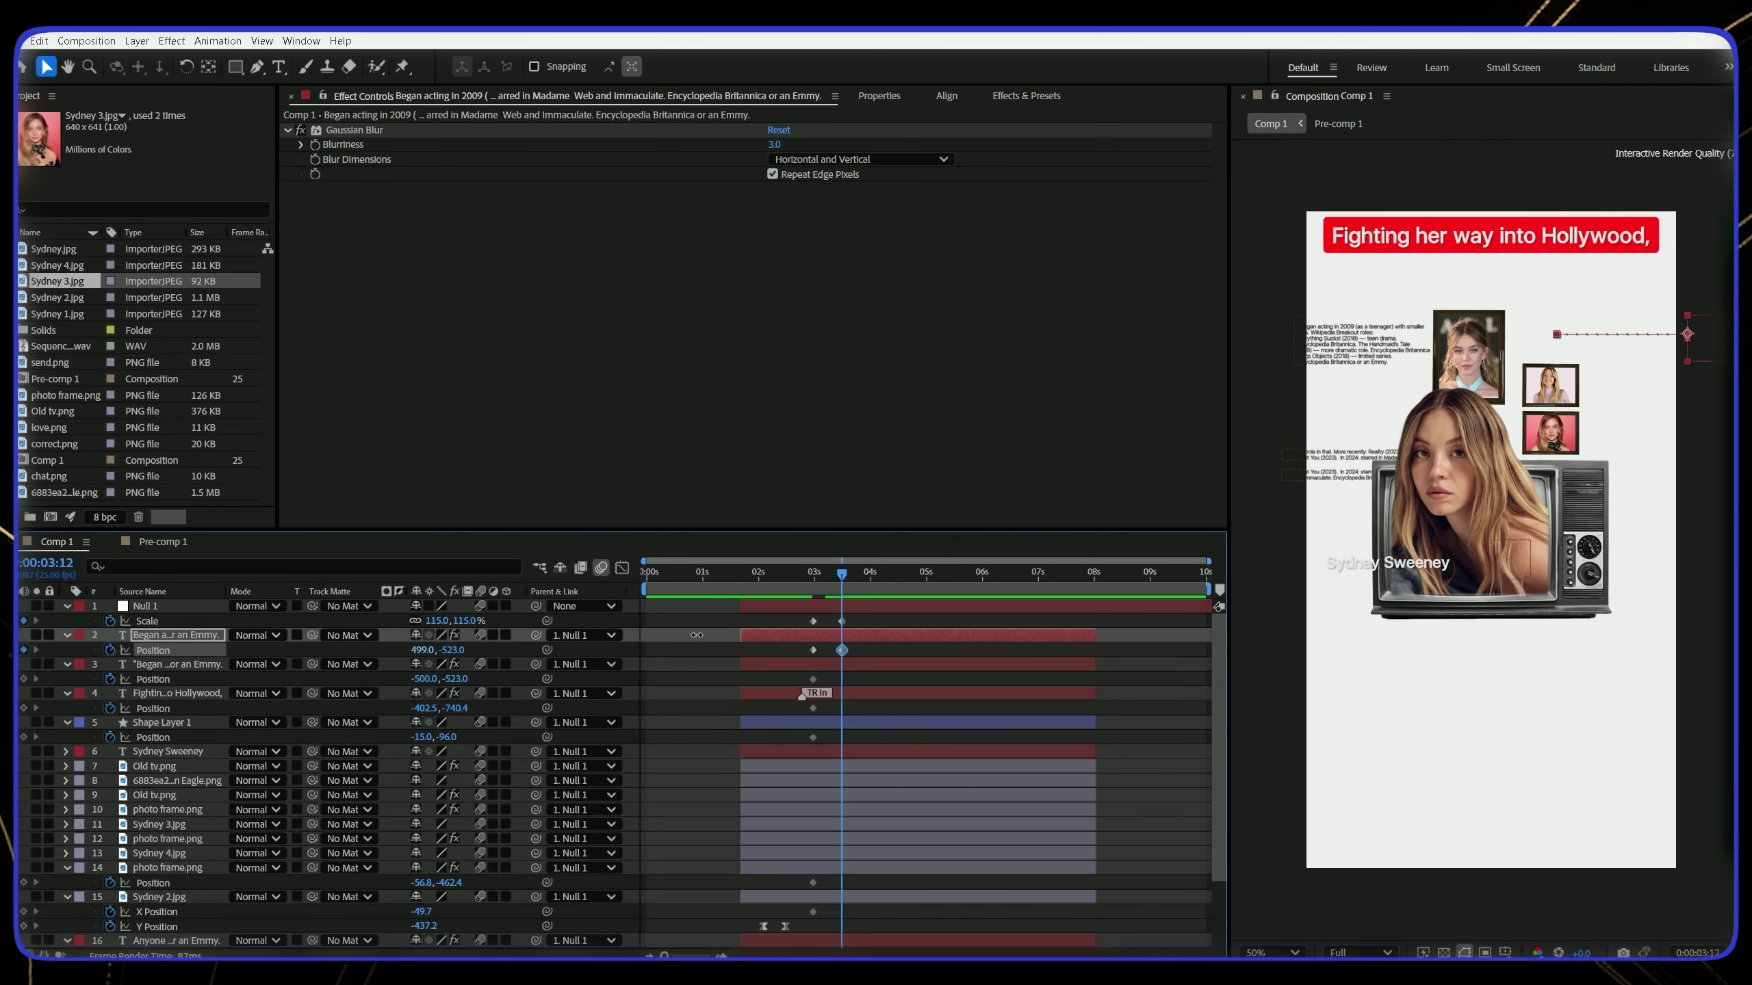
click(752, 692)
shift+click(750, 722)
drag(442, 737, 280, 733)
At 3:12, move the large photo frame to Y -1000.4 and its photo to Y -975.2, above the canvas
click(837, 898)
shift+click(837, 869)
drag(449, 883, 27, 883)
At 3:12, move the headline to Y -1137.4 and its red bar to Y -493, above the canvas
click(847, 663)
click(847, 723)
shift+click(845, 693)
drag(451, 737, 249, 737)
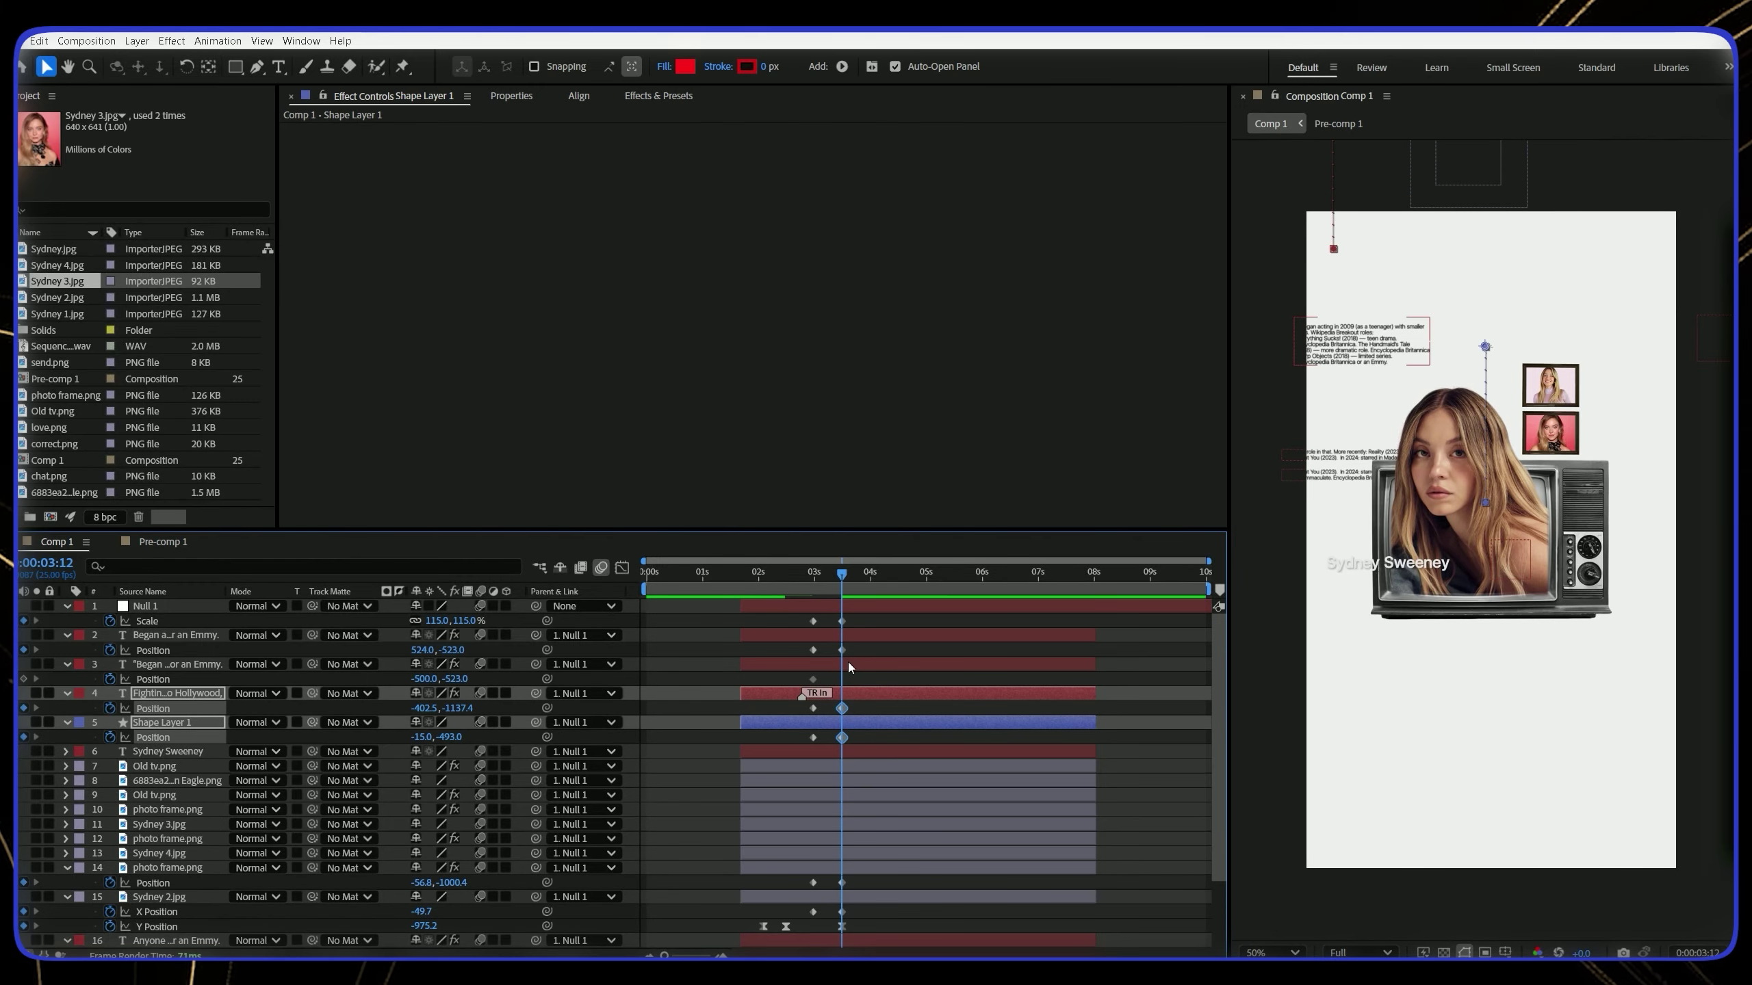
At 3:12, slide the left-side biography texts off the canvas's left edge, with the upper one at X -875
click(848, 665)
drag(423, 679, 83, 680)
scroll(345, 826, down, 3)
click(848, 883)
shift+click(848, 853)
Apply Easy Ease to all the exit and scale keyframes around 2:24 and 3:12, and reveal the null's scale keyframes
key(ctrl+a)
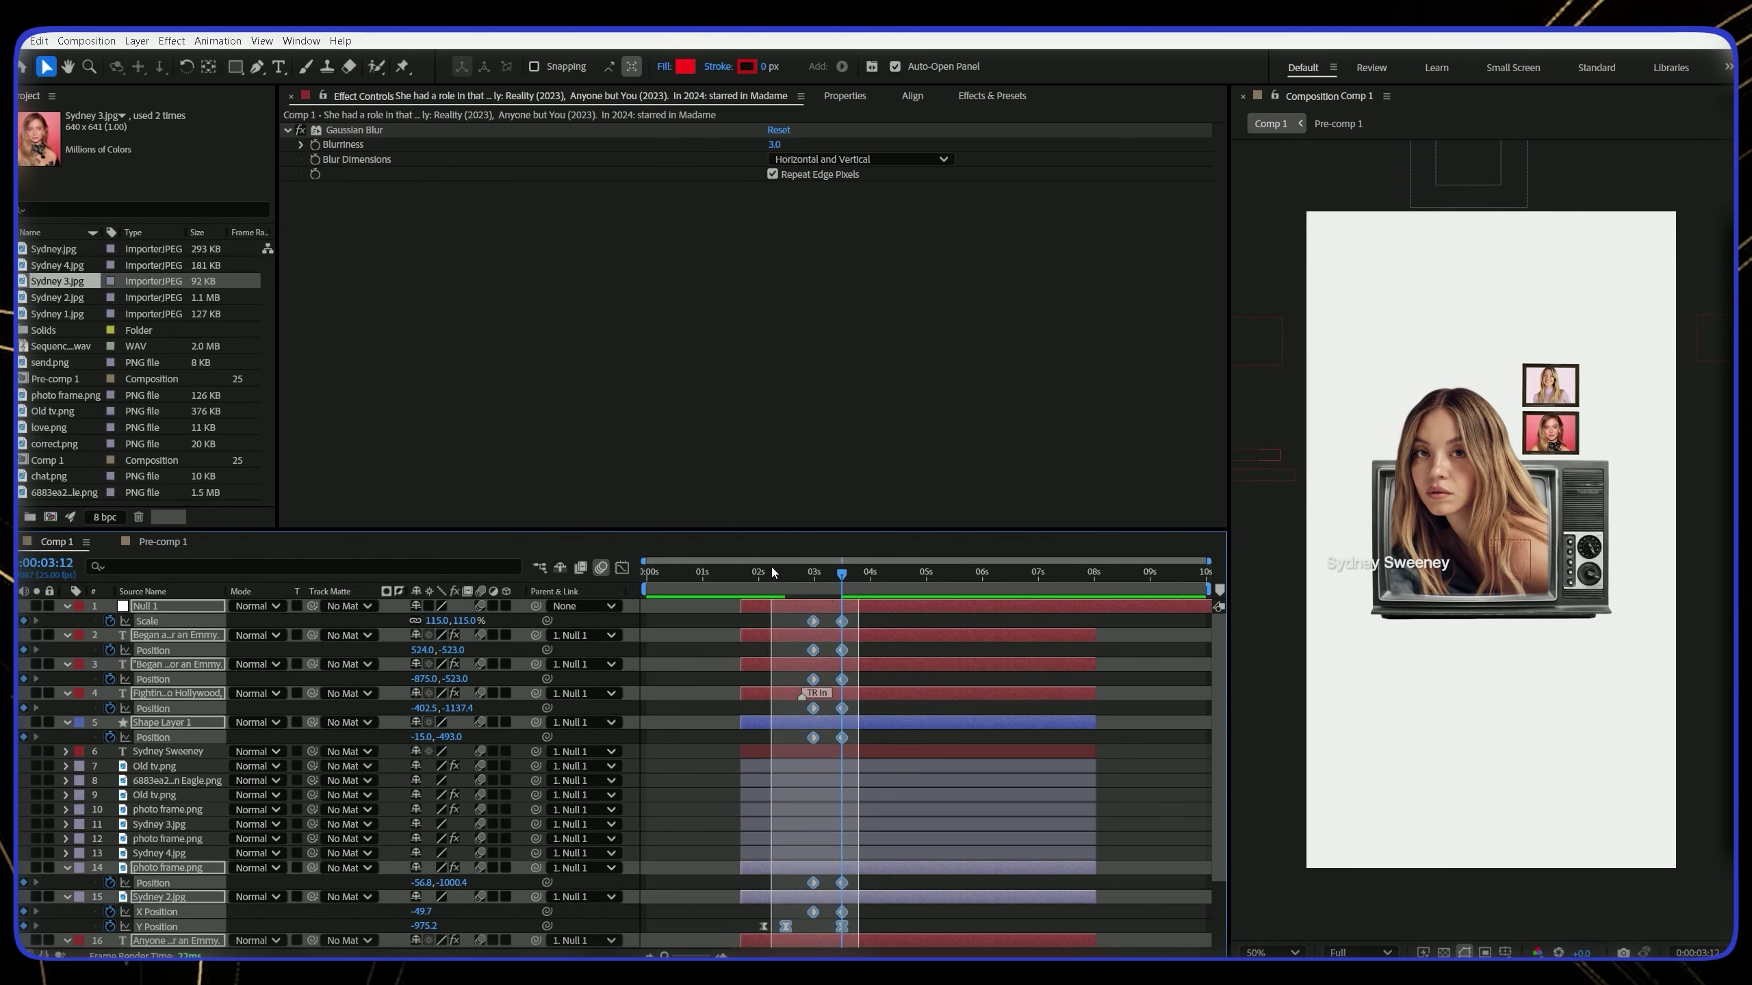
key(u)
click(704, 693)
click(818, 585)
click(816, 605)
key(u)
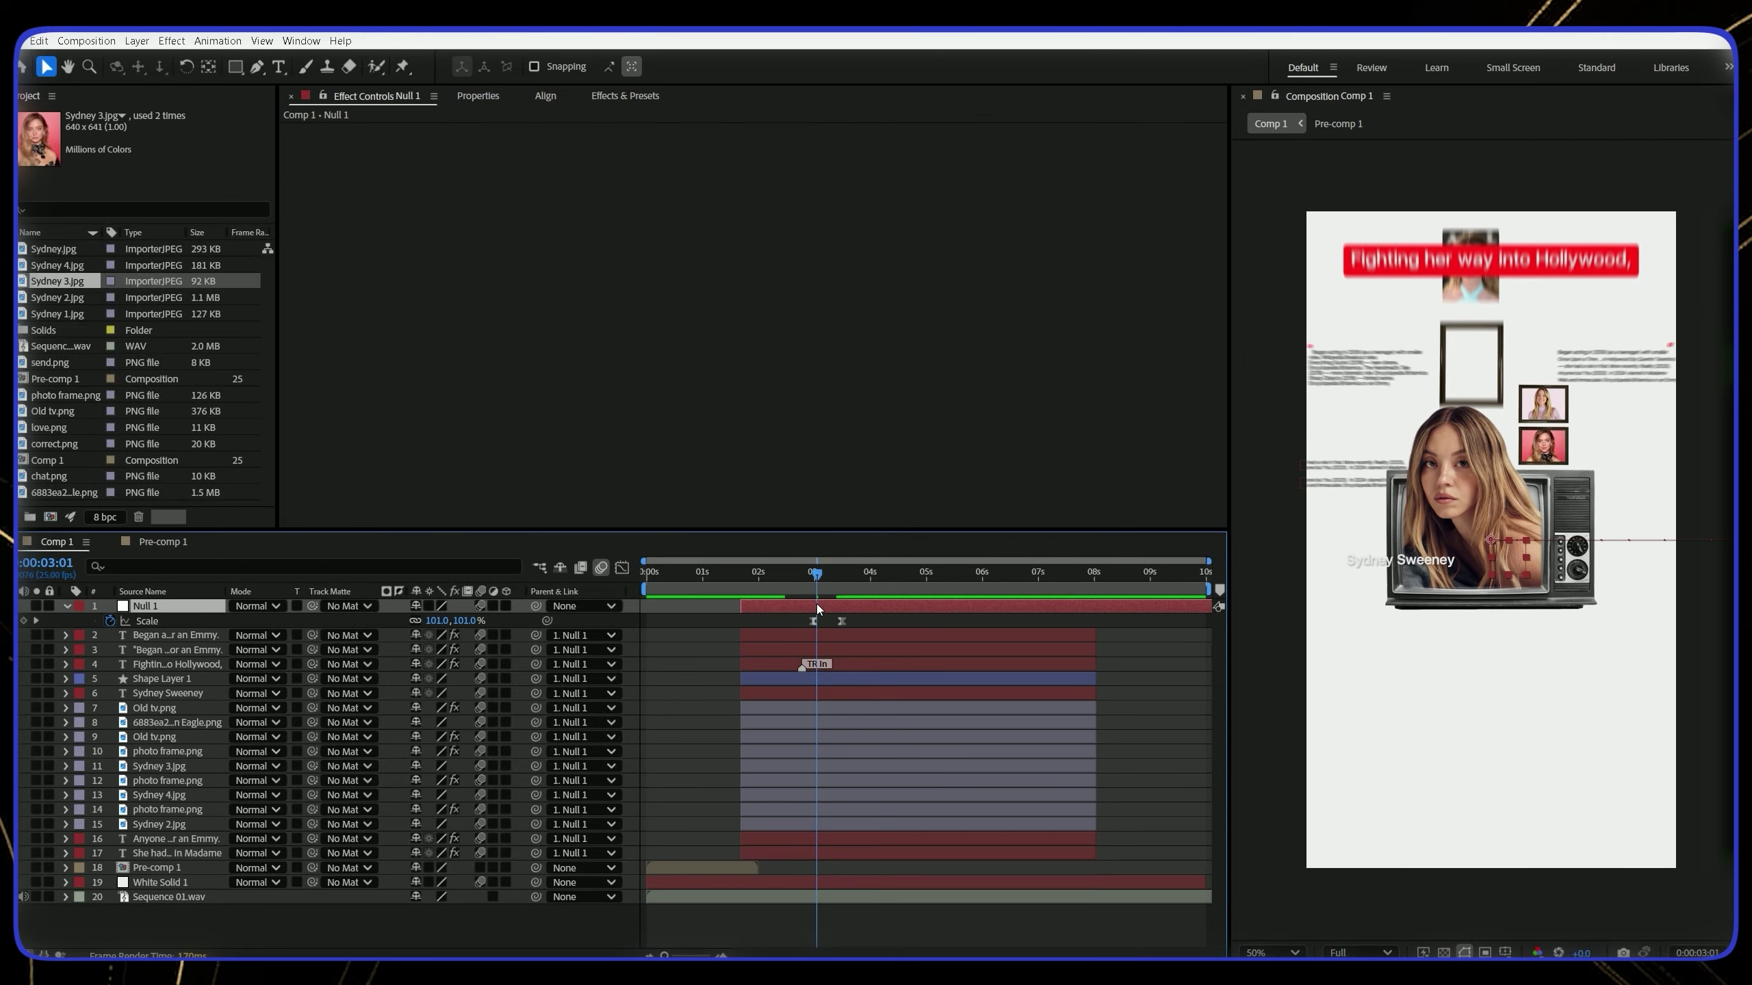
Draw a straight horizontal line with the Pen tool across the name text, with a red stroke 73 px wide
click(816, 897)
click(816, 923)
scroll(816, 923, up, 2)
click(235, 67)
click(259, 67)
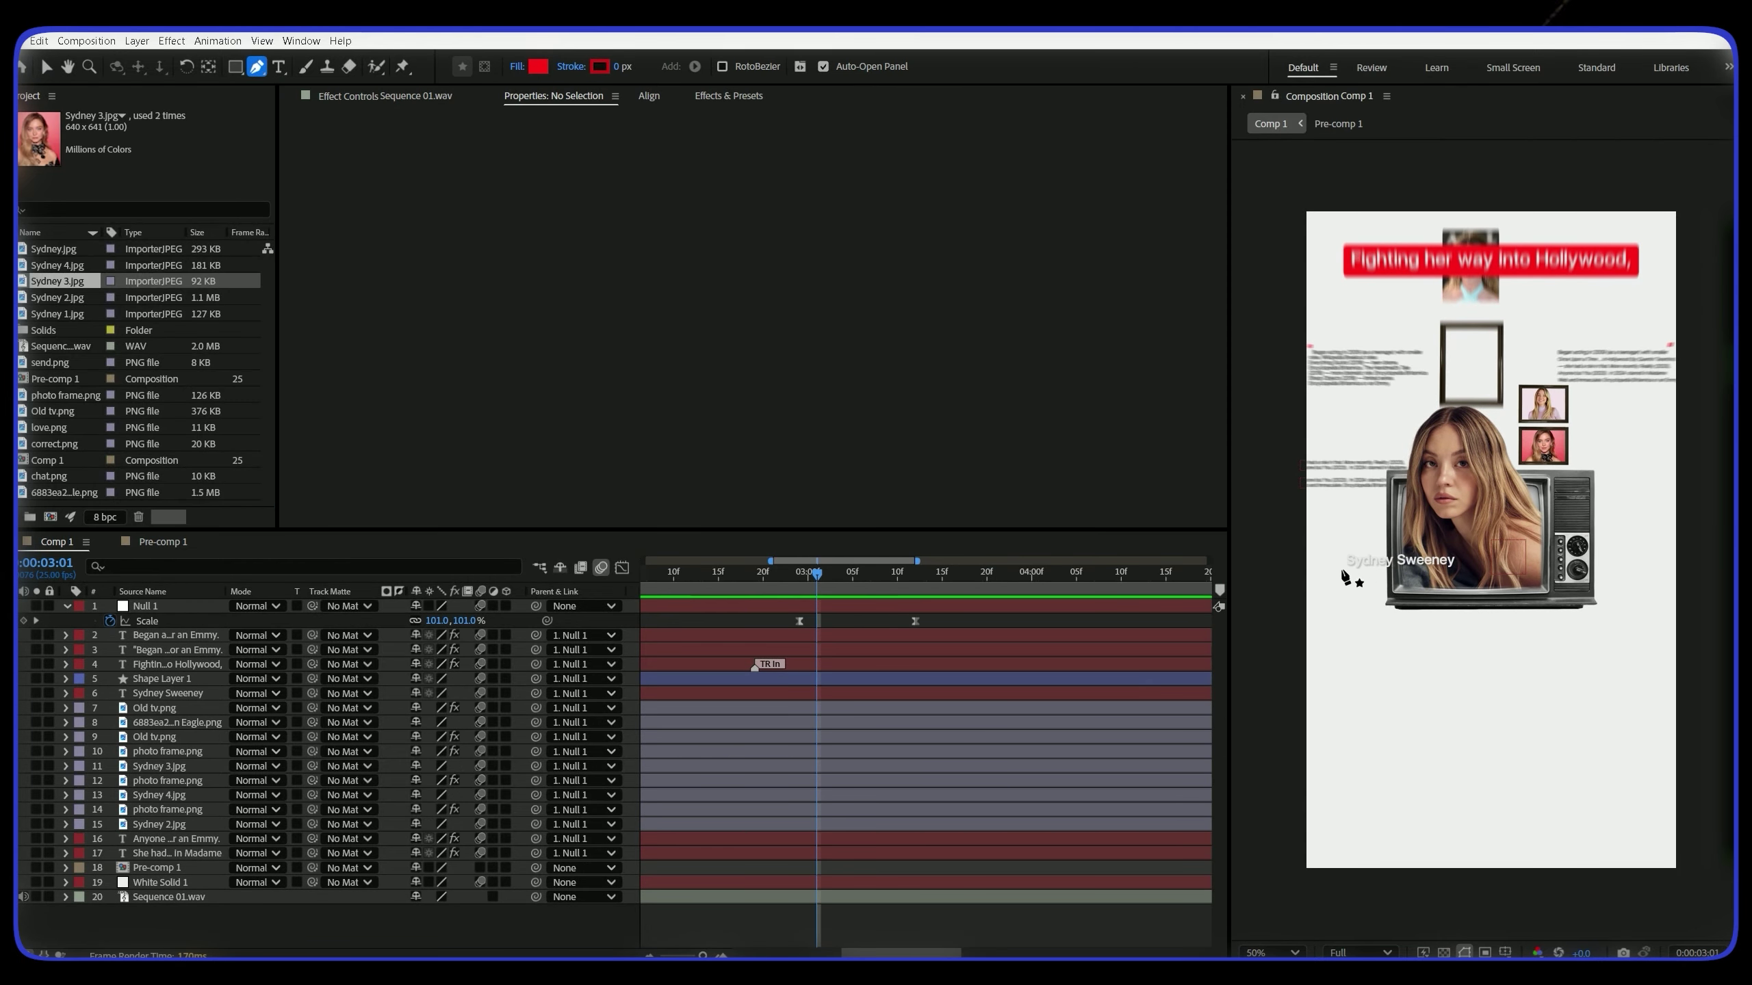
click(1339, 557)
click(1458, 556)
drag(618, 68, 679, 68)
scroll(1490, 552, up, 1)
key(h)
drag(1481, 545, 1661, 482)
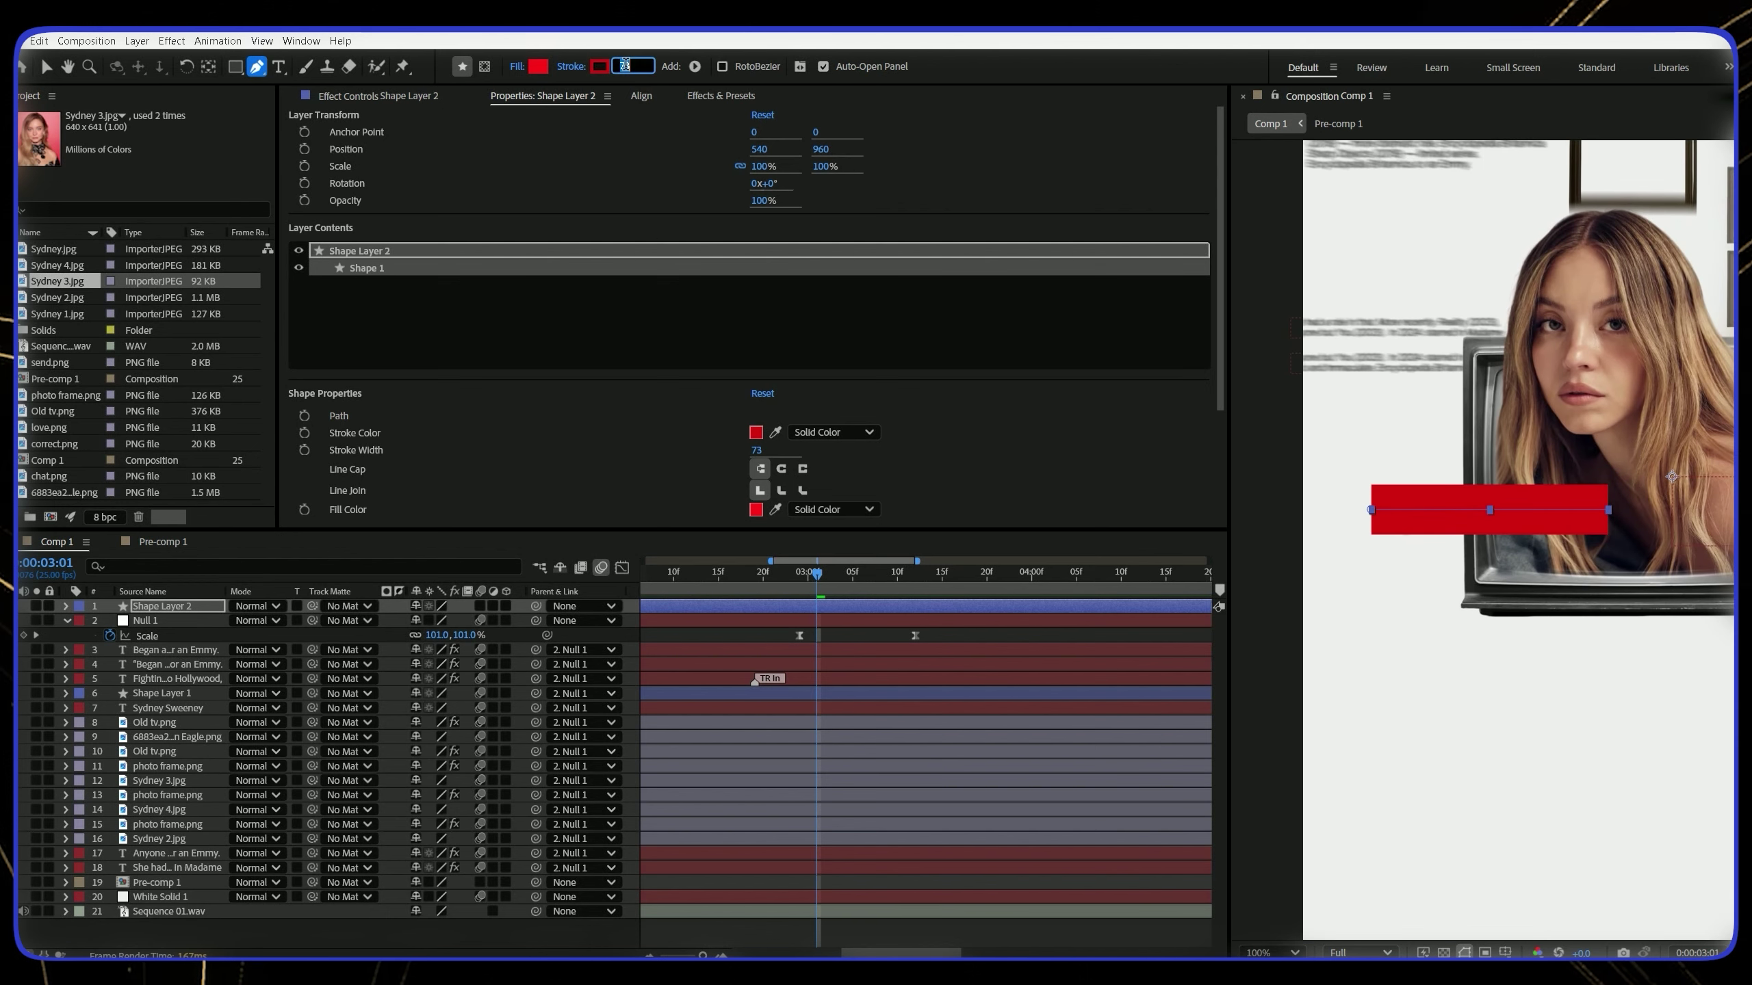
Set the red line's stroke width to 50 px, place its layer beneath the name text and lower it to Y 975
click(867, 609)
drag(185, 607, 186, 715)
key(Down)
key(Down)
key(Down)
key(Down)
key(Down)
key(Down)
key(Down)
key(Down)
key(Down)
key(Down)
key(Down)
key(Down)
key(Down)
key(Down)
key(Down)
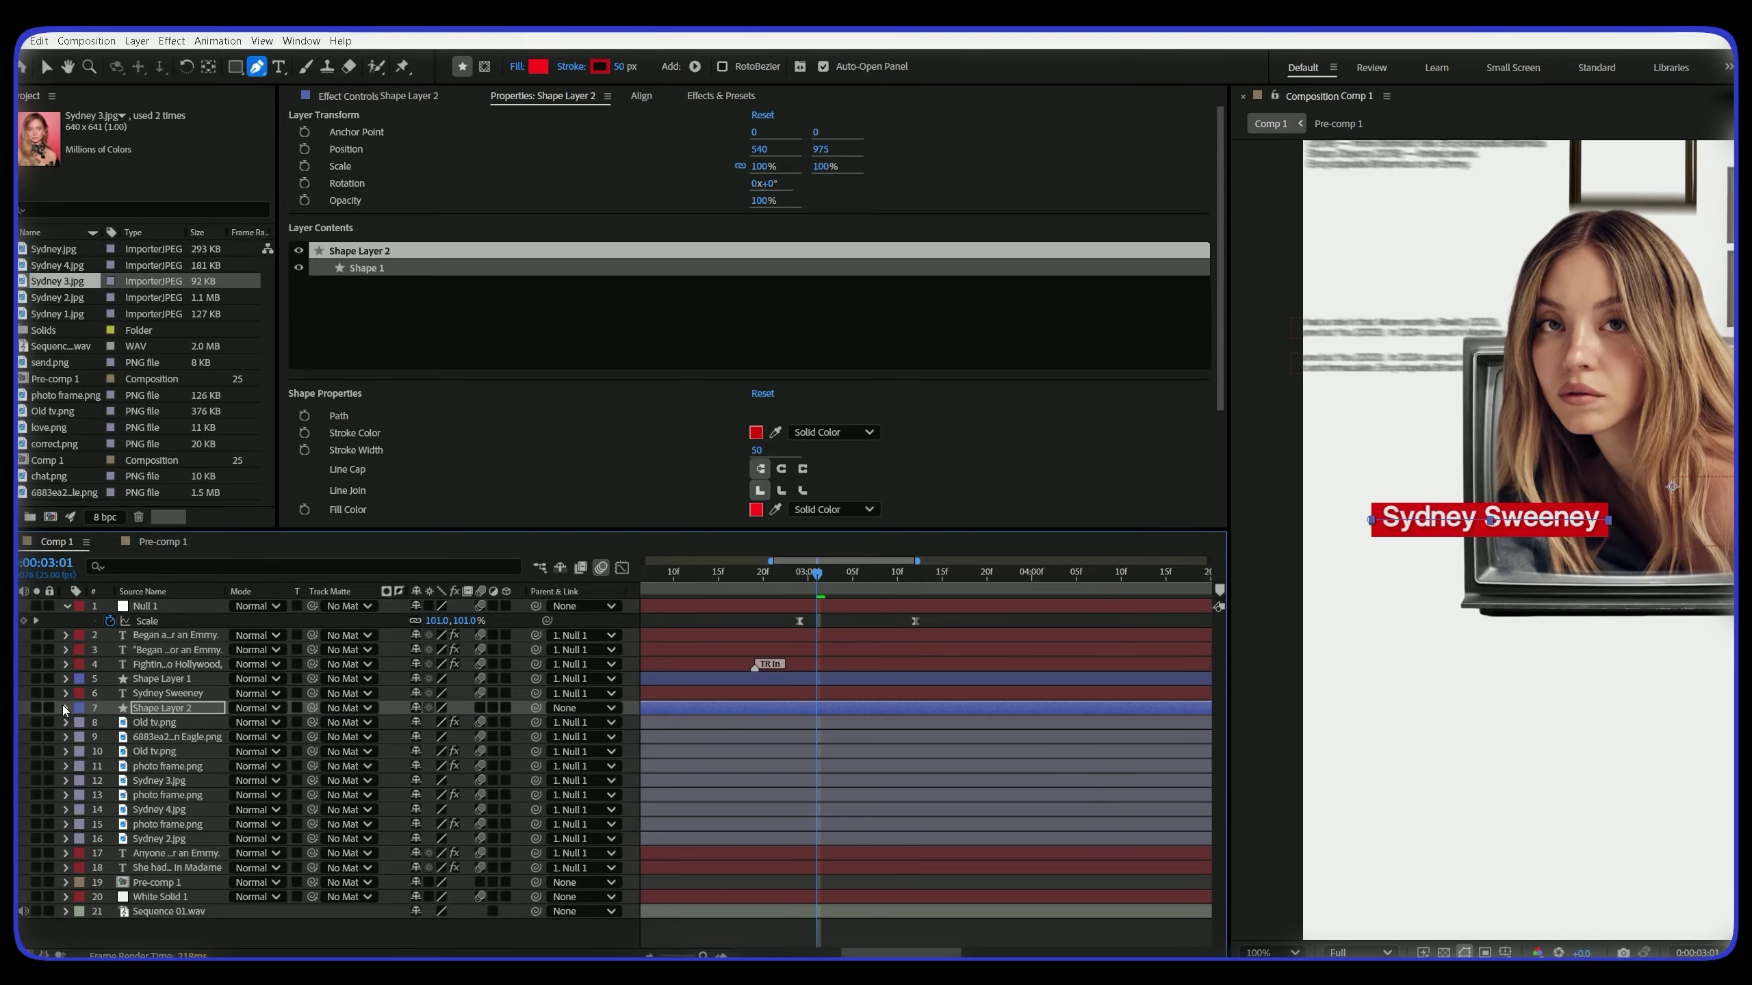
Split the red name bar's layer at 3:00 and delete the part before that time
click(66, 708)
click(518, 723)
click(470, 608)
click(806, 580)
key(ctrl+shift+d)
click(745, 723)
key(Delete)
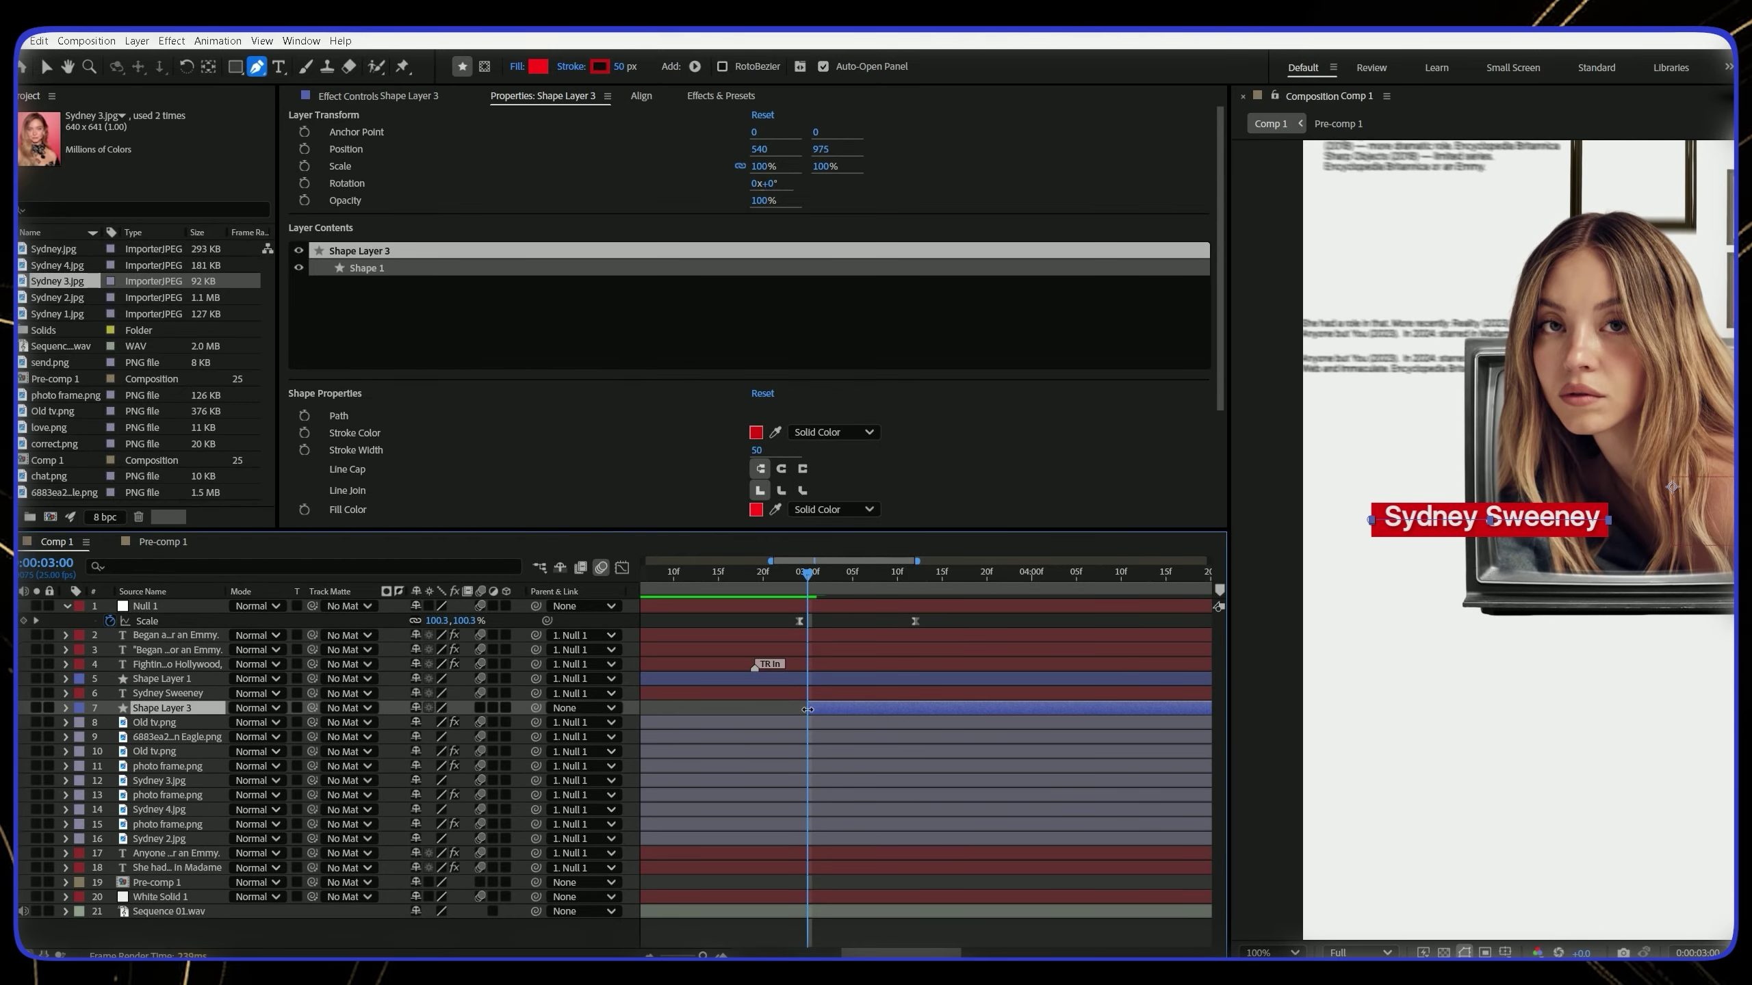
Add Trim Paths to the red name bar's shape and keyframe its End at 0% at 3:00
click(66, 708)
click(82, 723)
click(96, 752)
click(124, 781)
click(416, 781)
text(0)
key(Return)
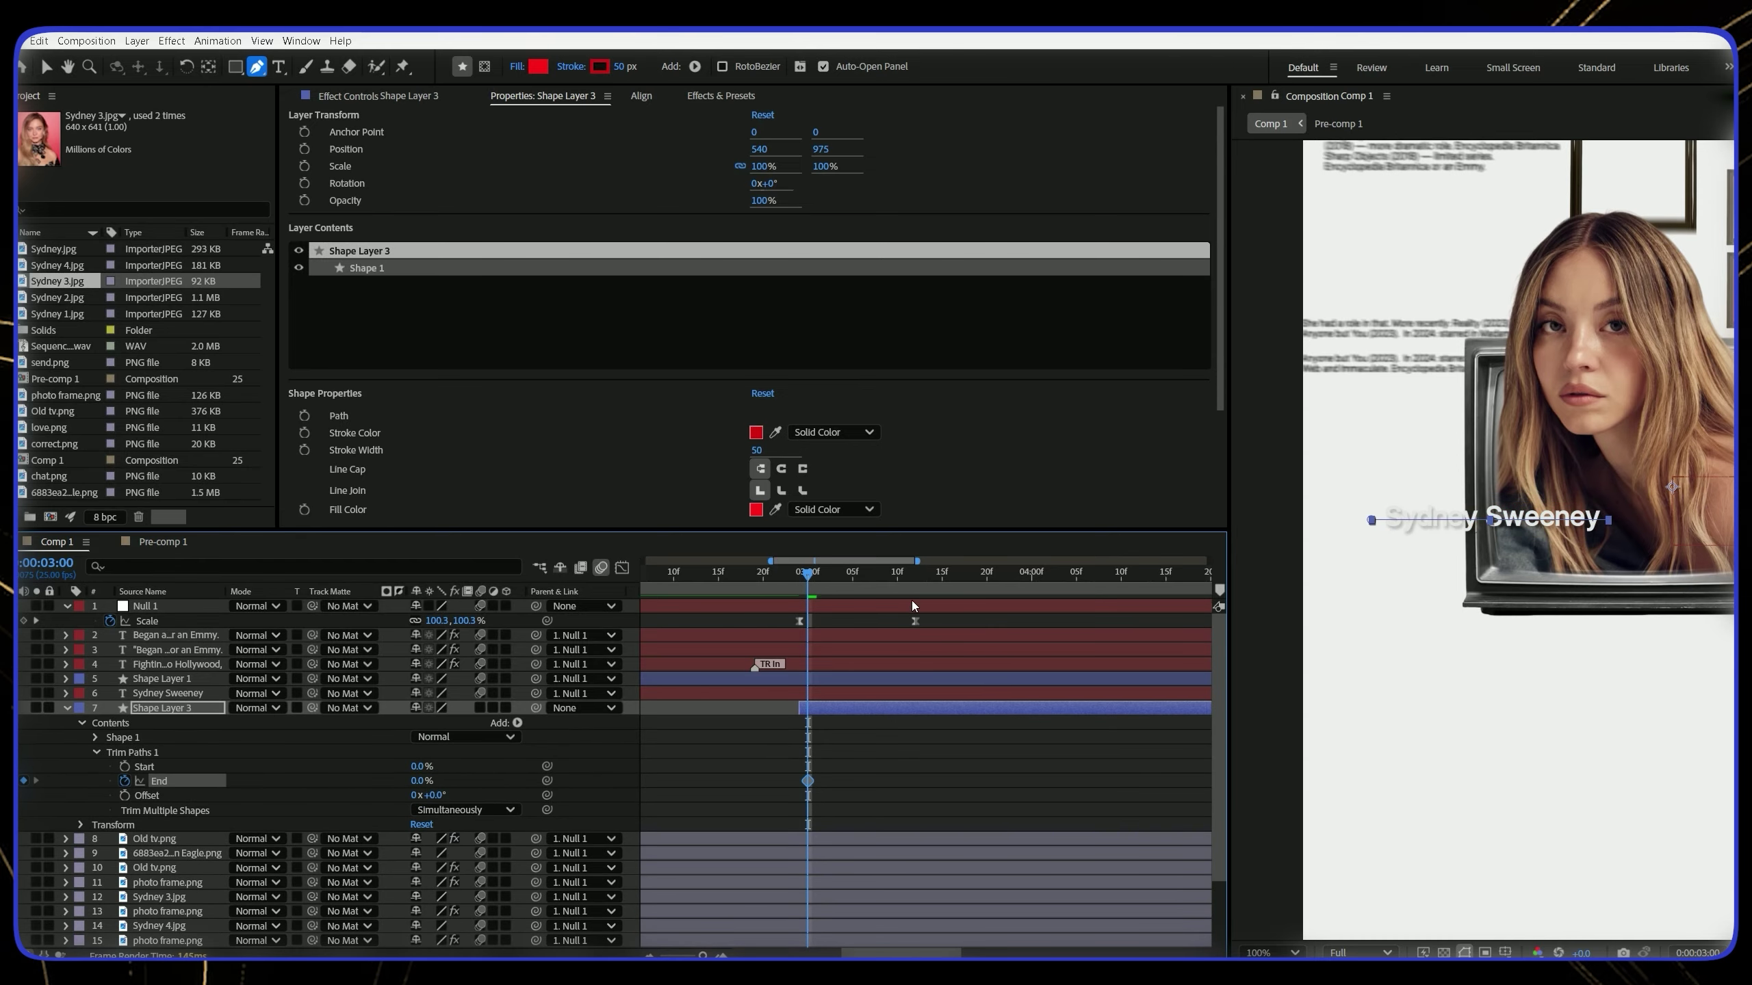
Keyframe the name bar's trim End at 3:15 so that the bar is fully drawn, and preview the reveal
key(Page_Down)
key(Page_Down)
key(Page_Down)
key(Page_Down)
key(Page_Down)
key(Page_Down)
key(Page_Down)
key(Page_Down)
key(Page_Down)
key(Page_Down)
key(Page_Down)
key(Page_Down)
key(Page_Down)
key(Page_Down)
key(Page_Down)
click(982, 772)
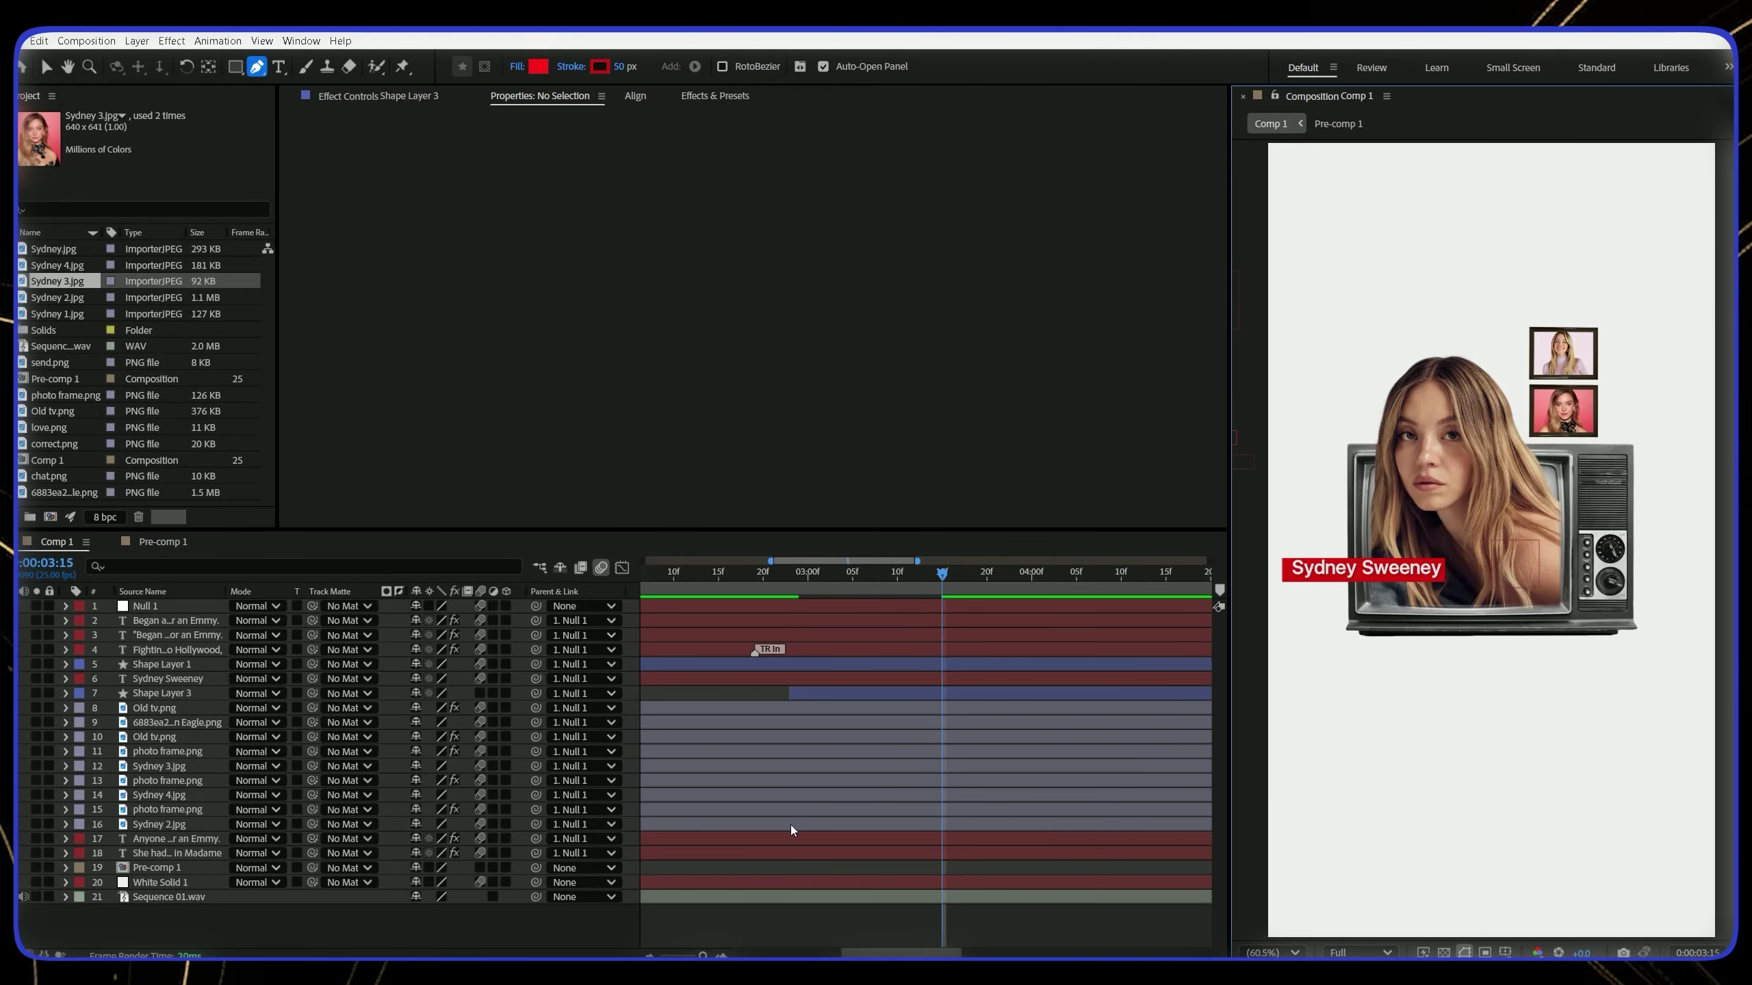
click(799, 585)
key(space)
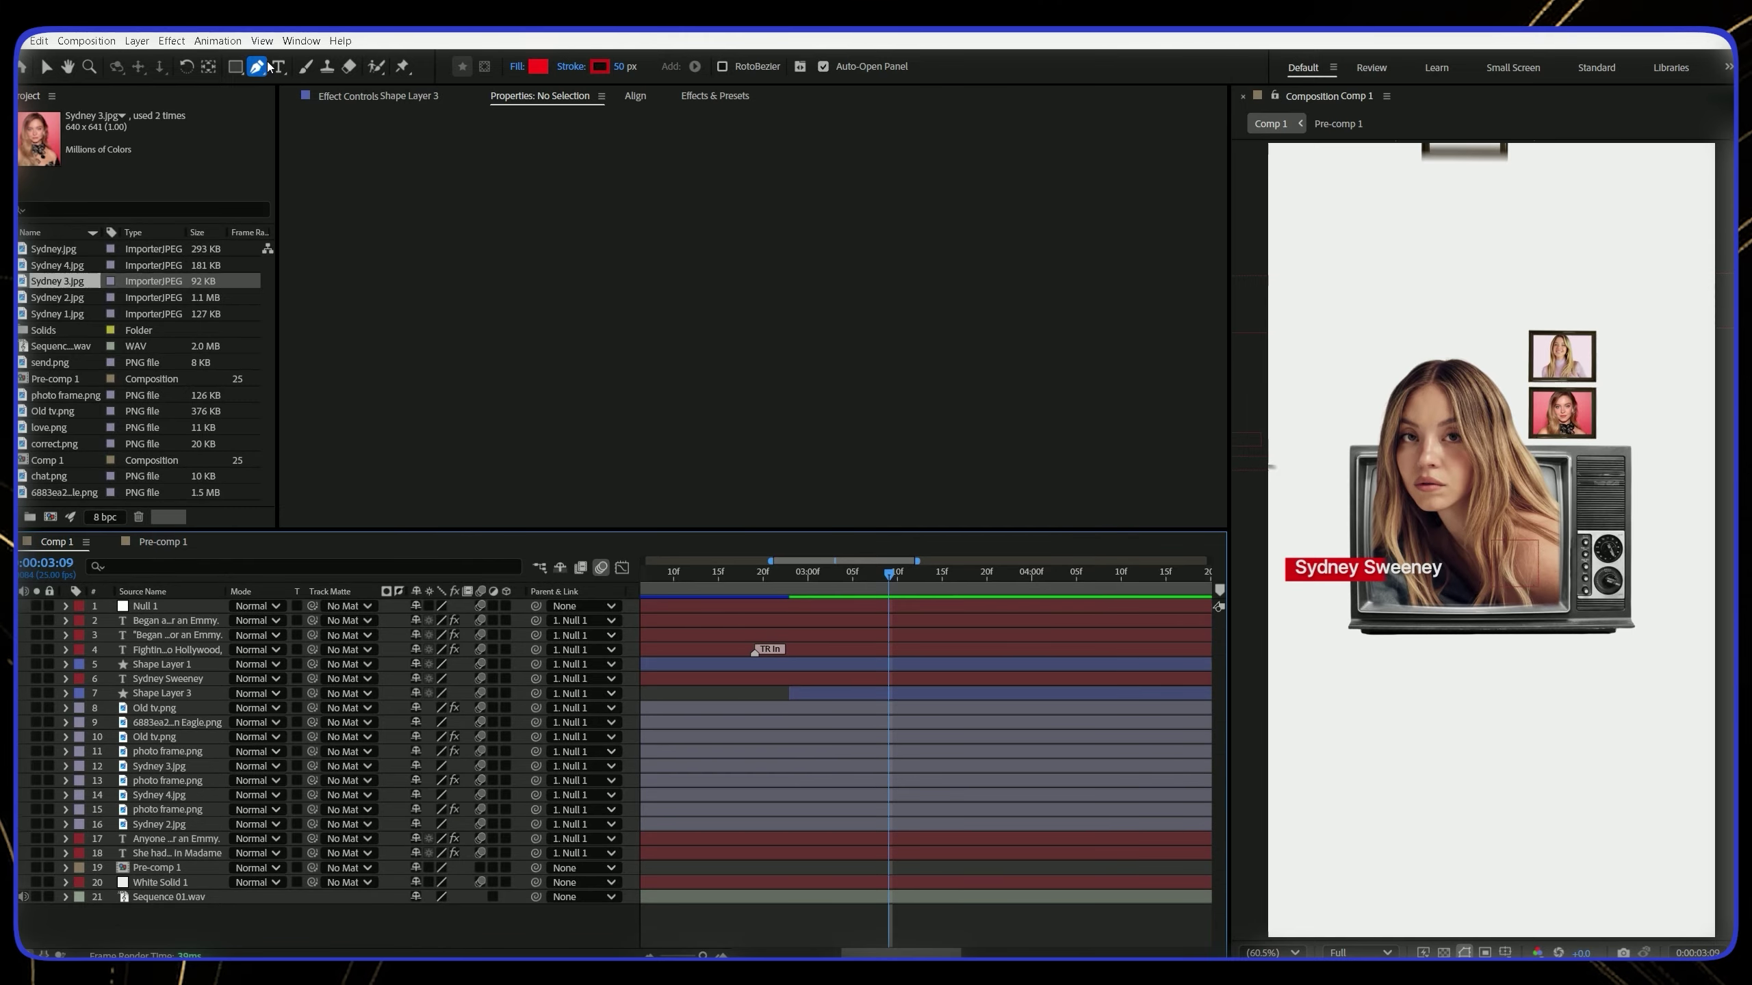
Draw a circle about 551 px wide around the woman's head with no fill and an 8 px red stroke
click(235, 67)
click(293, 102)
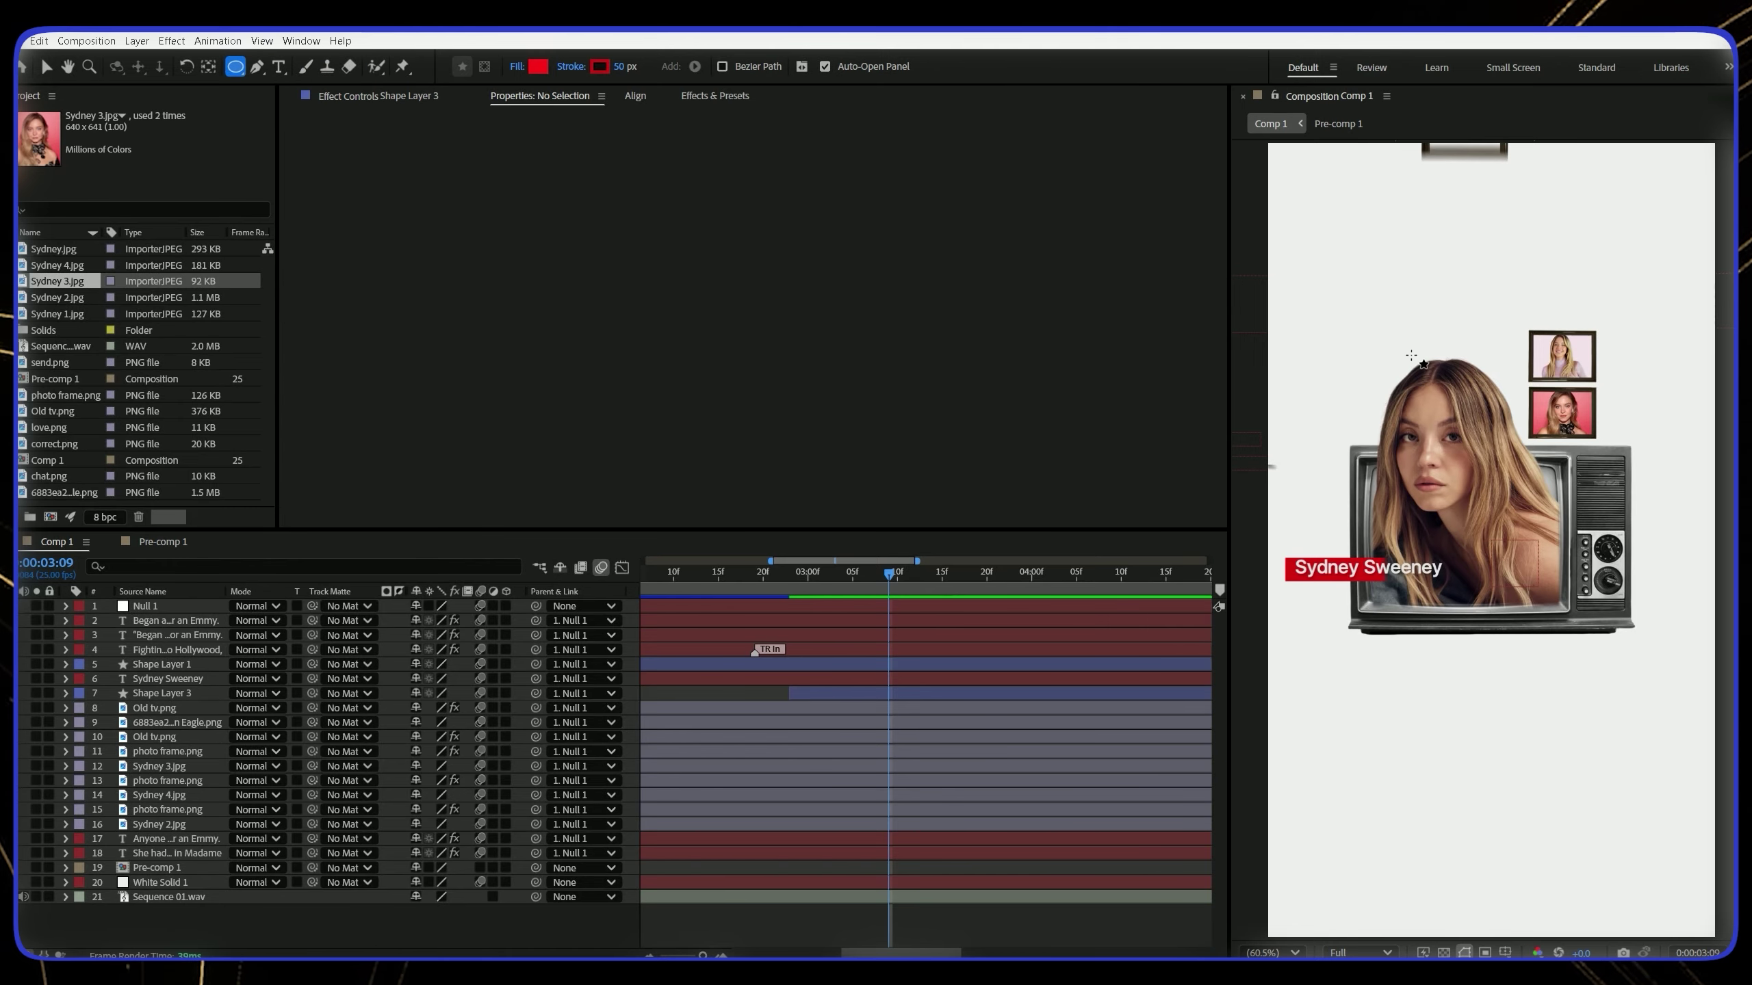
drag(1369, 340, 1561, 568)
click(538, 67)
click(690, 397)
key(Escape)
click(516, 66)
click(769, 459)
click(895, 541)
text(8)
key(Return)
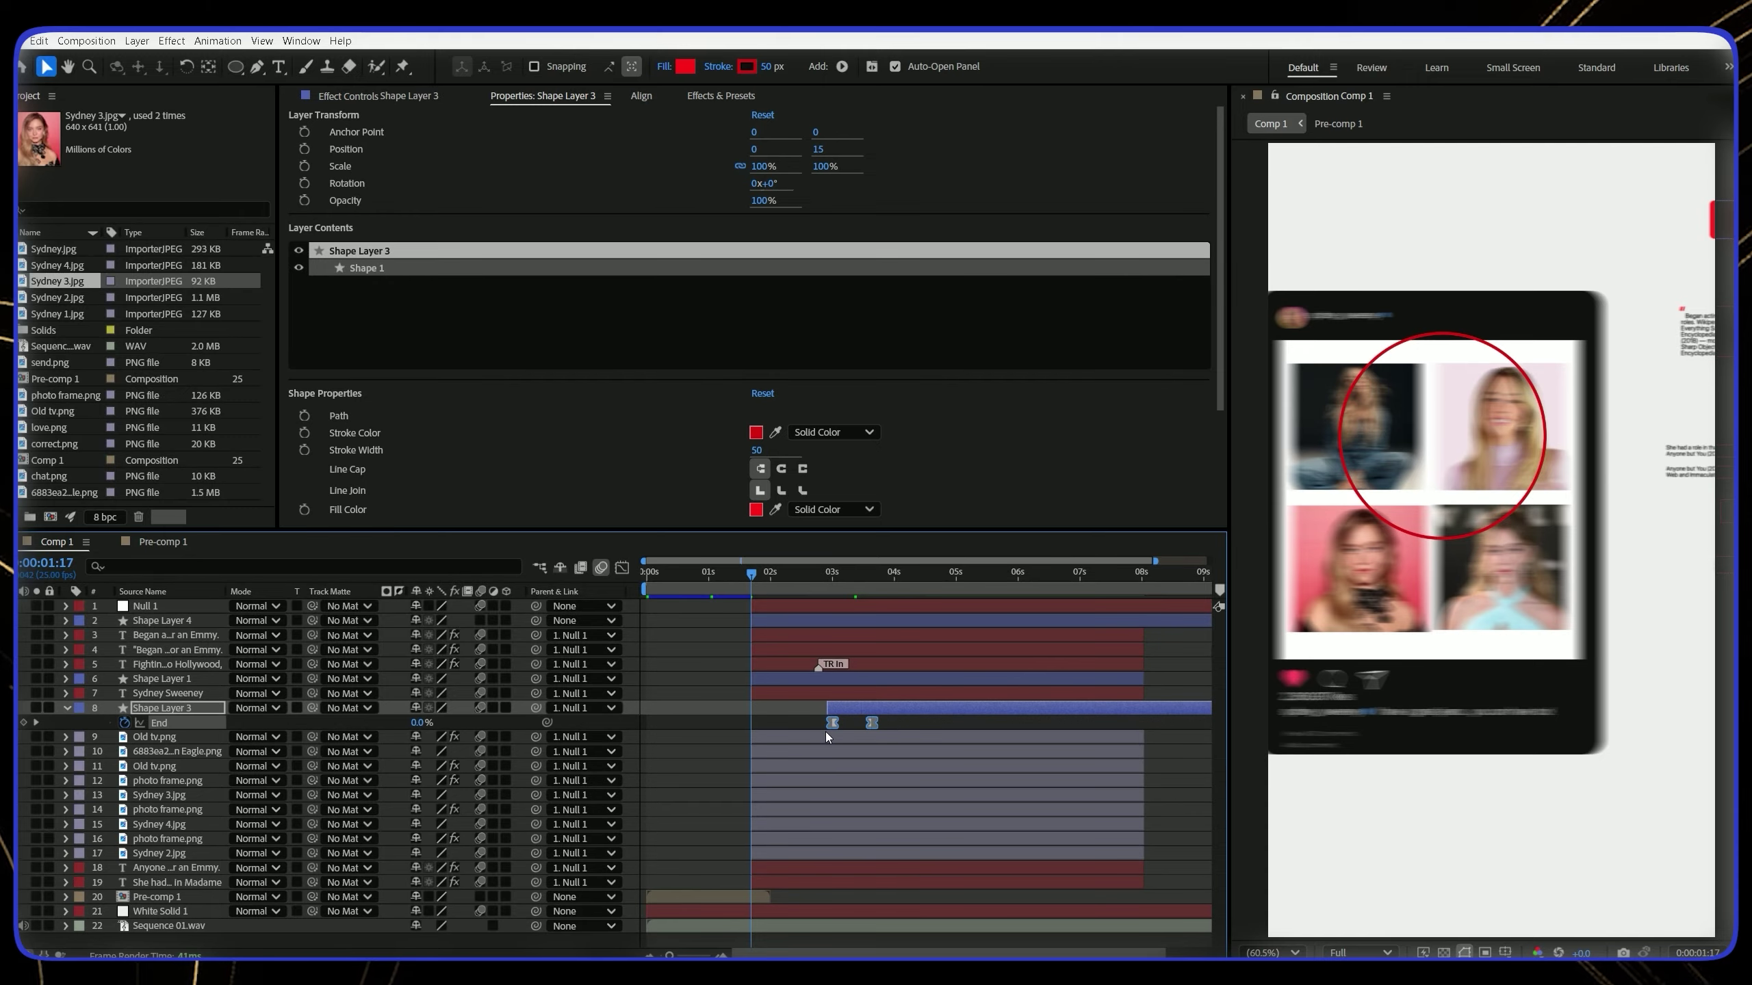
Animate the circle outline's trim End from shortly after 3:00 to 4:01 and start its layer at the first keyframe
click(769, 625)
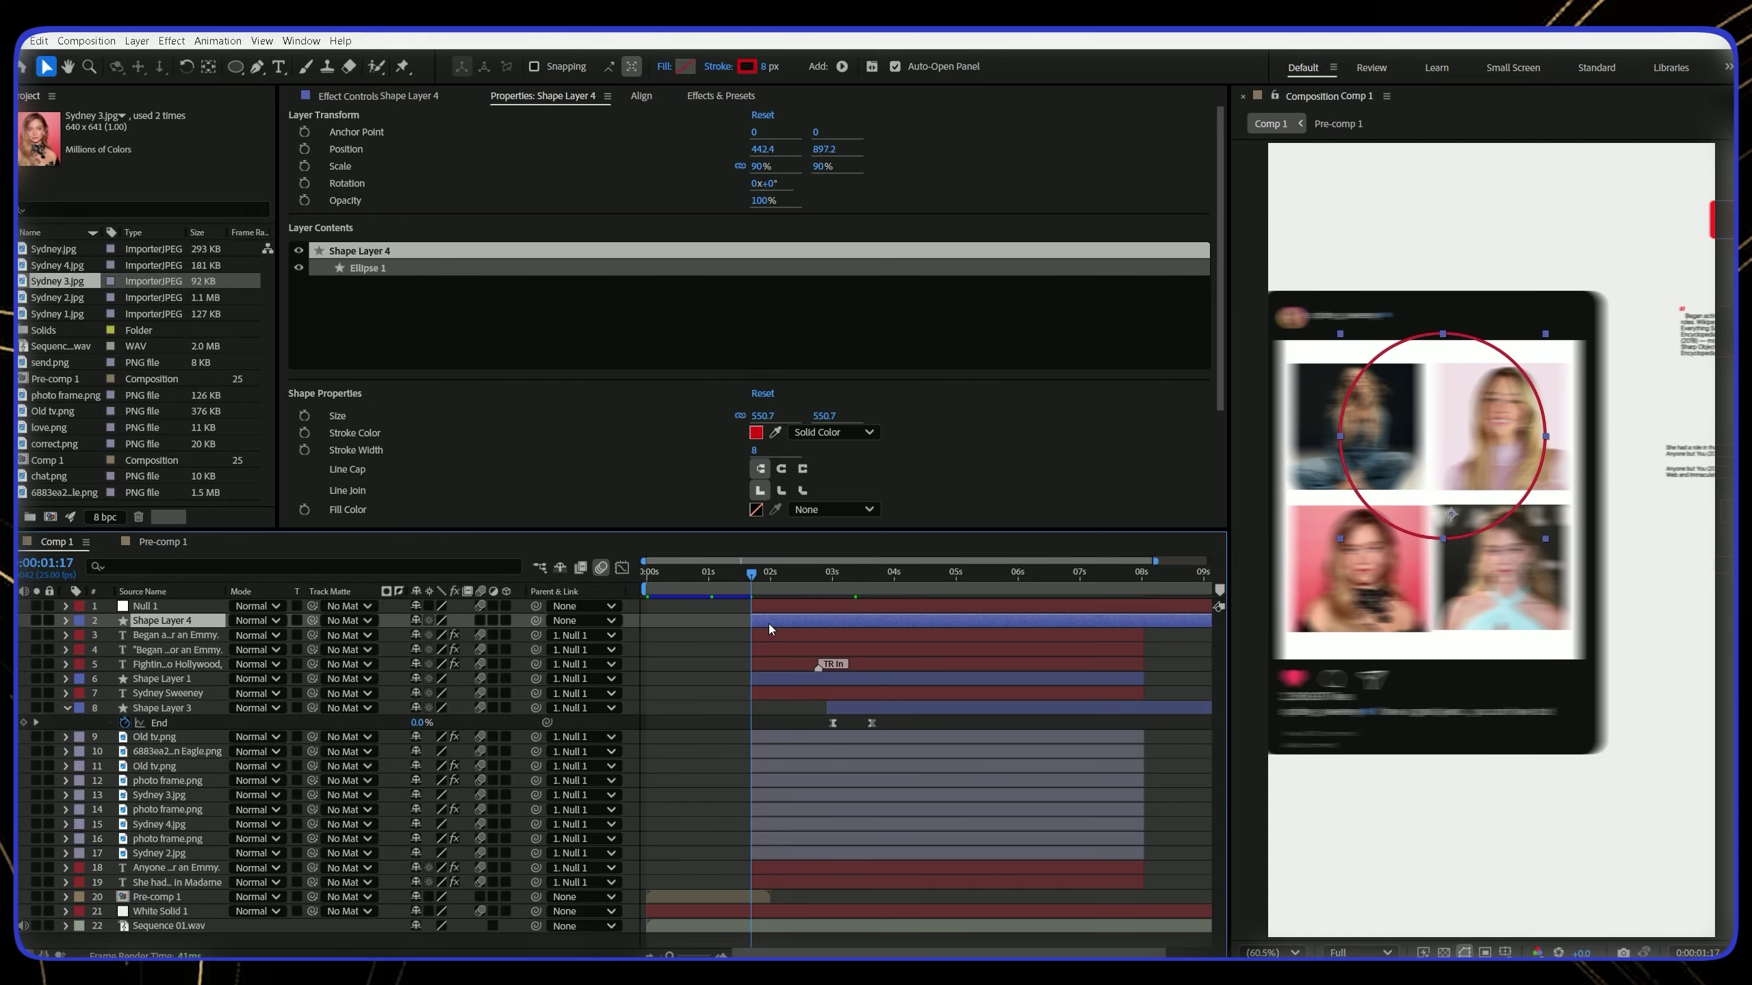
click(728, 626)
key(u)
drag(761, 589, 836, 589)
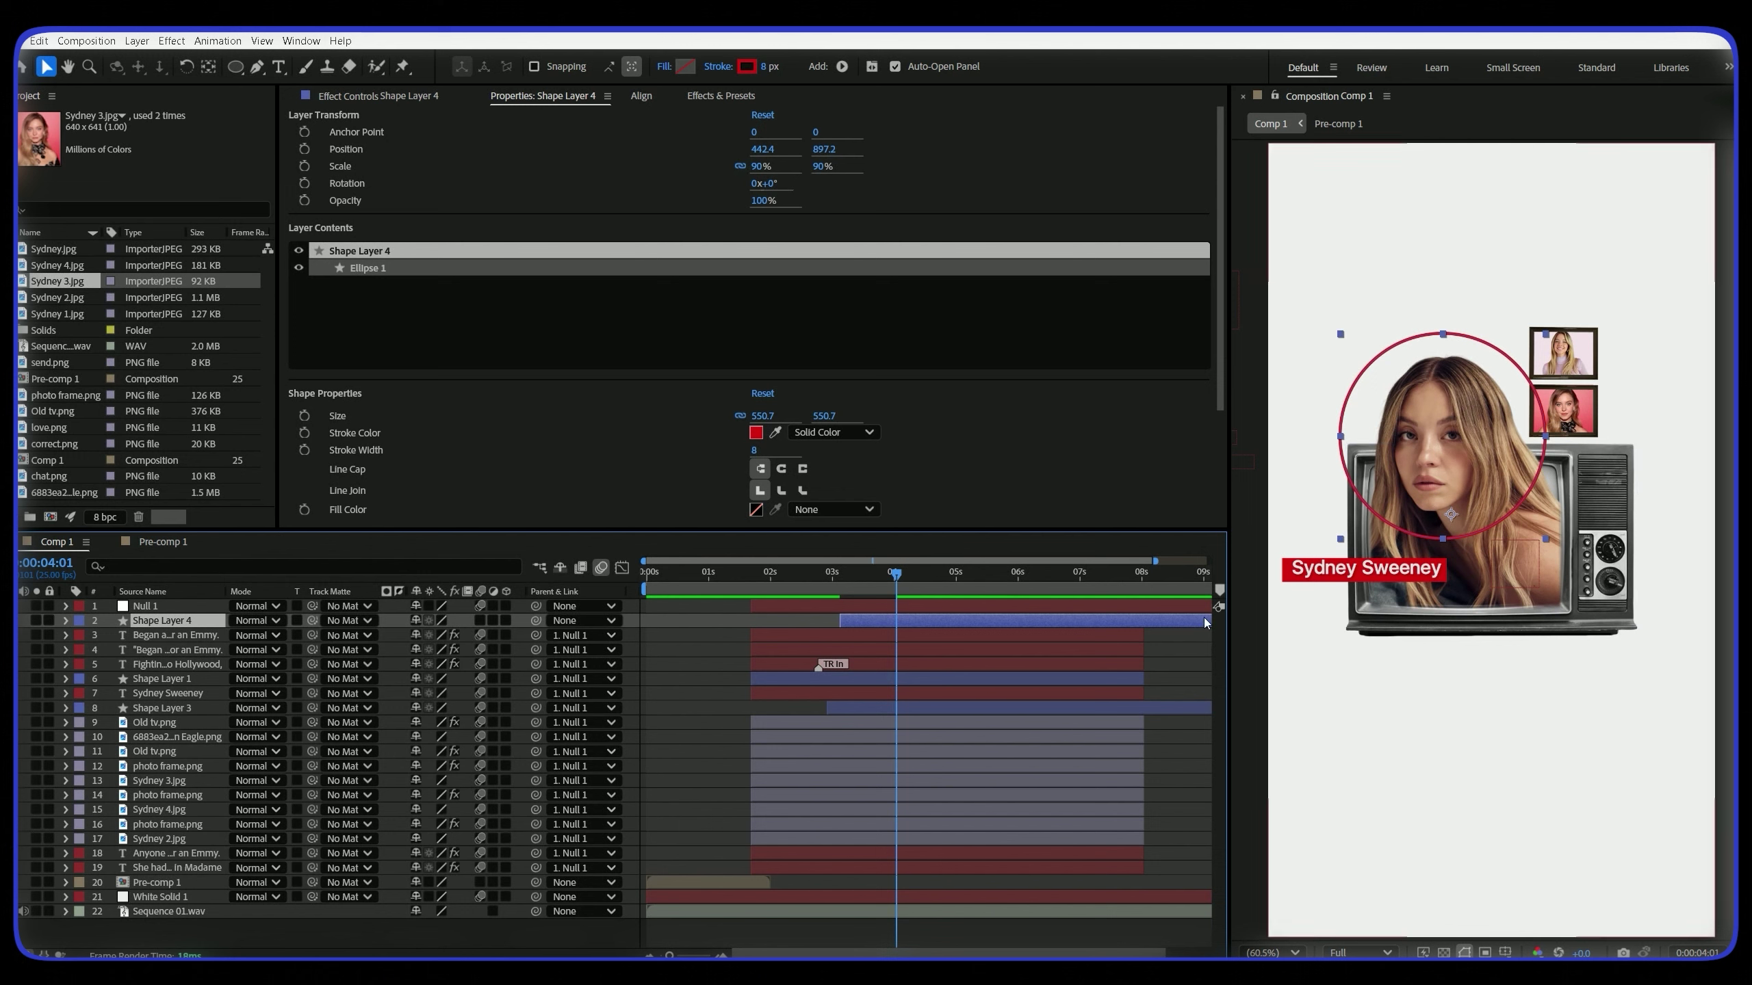
Duplicate the circle layer and give the copy a 0 px stroke and a solid red fill
key(ctrl+d)
key(u)
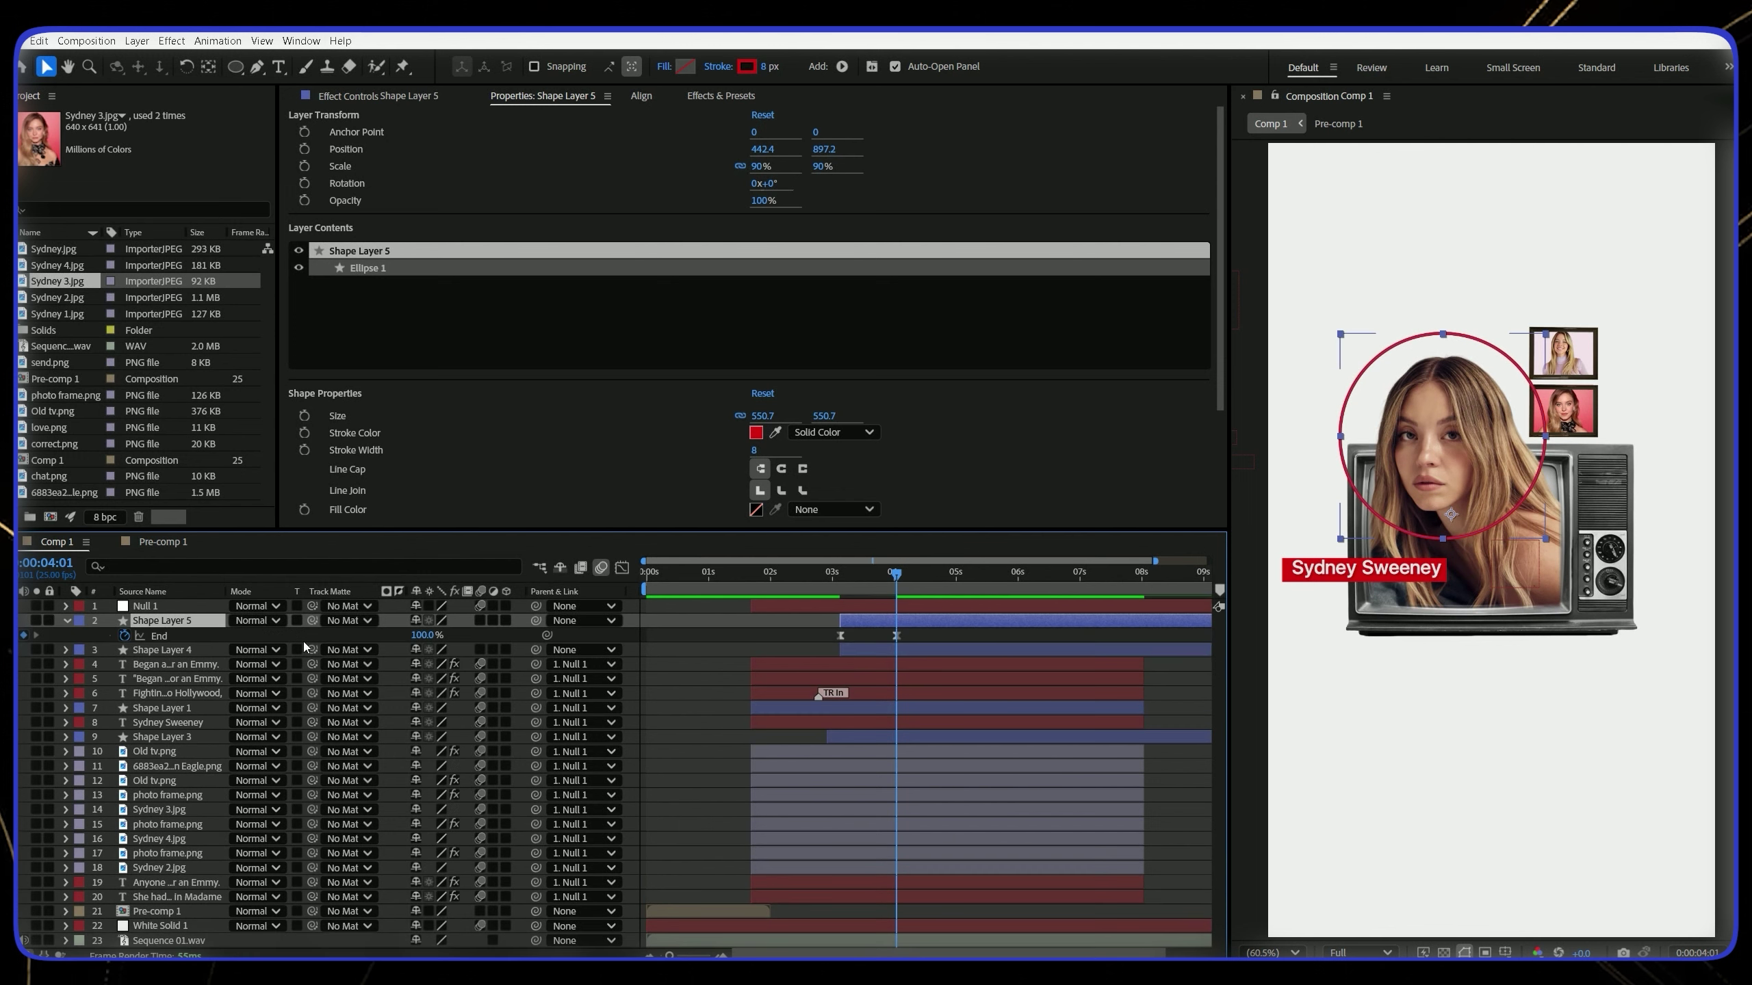
drag(763, 67, 745, 68)
click(685, 67)
click(876, 415)
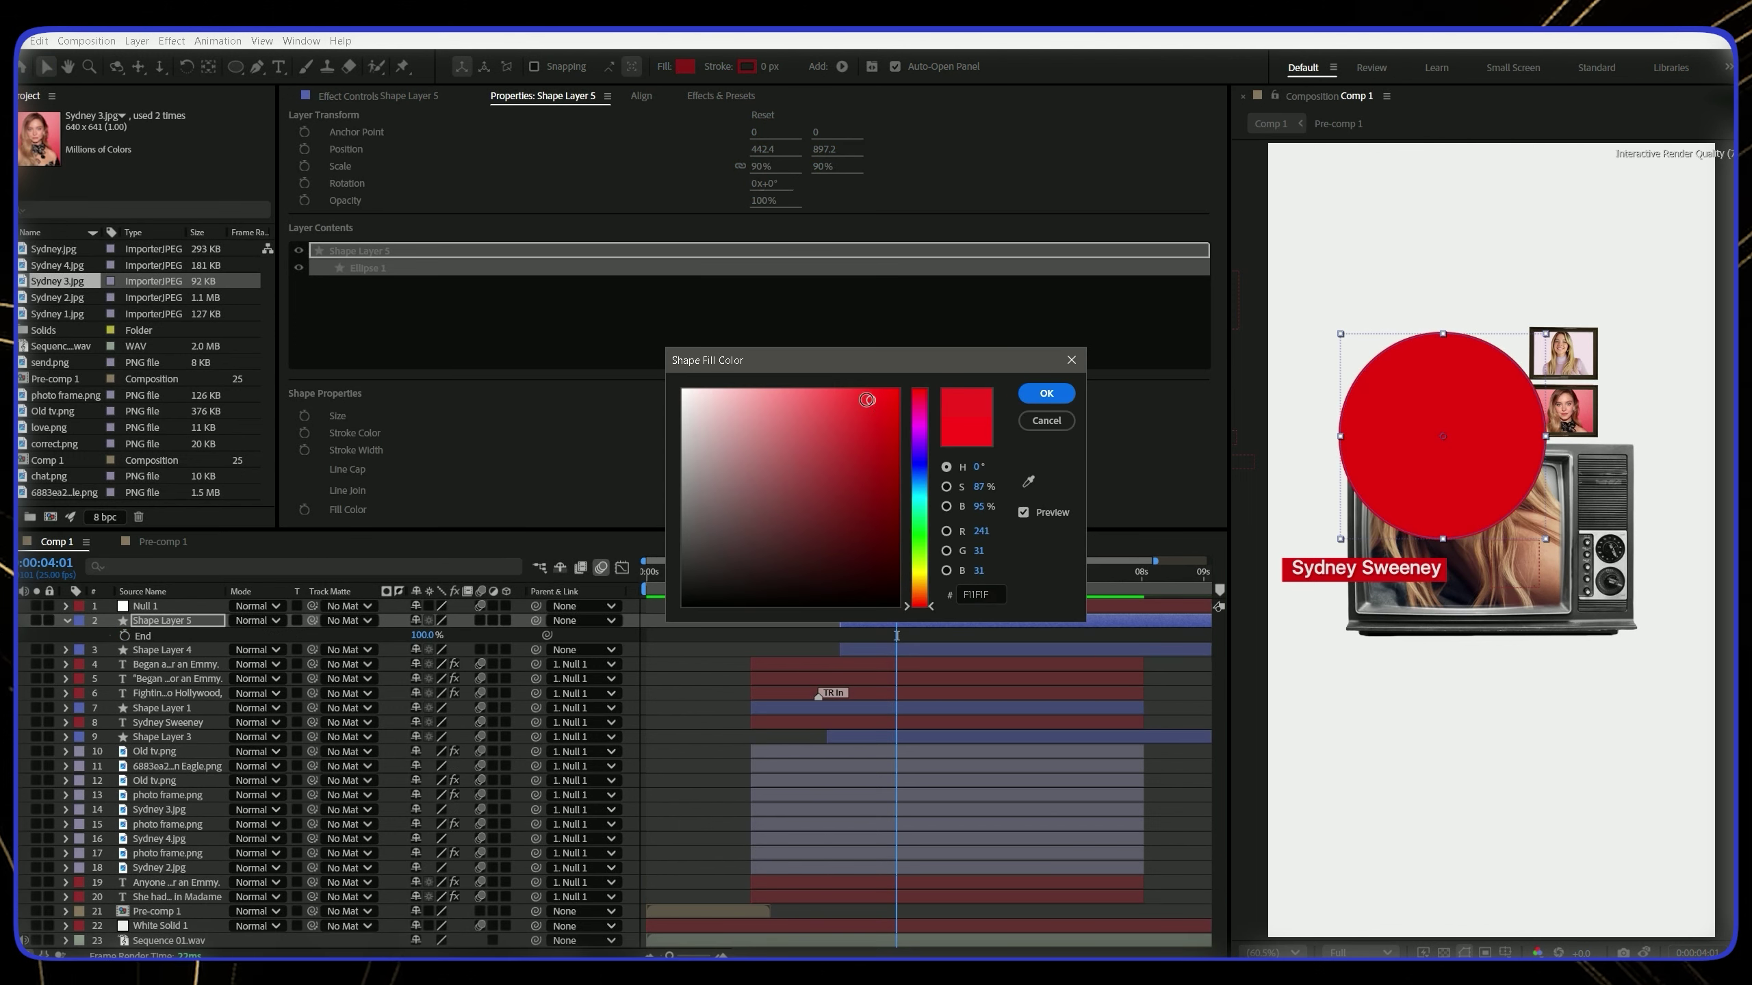
click(1044, 392)
Set the red circle's fill opacity to 70%
click(664, 67)
text(6)
key(BackSpace)
text(70)
click(910, 553)
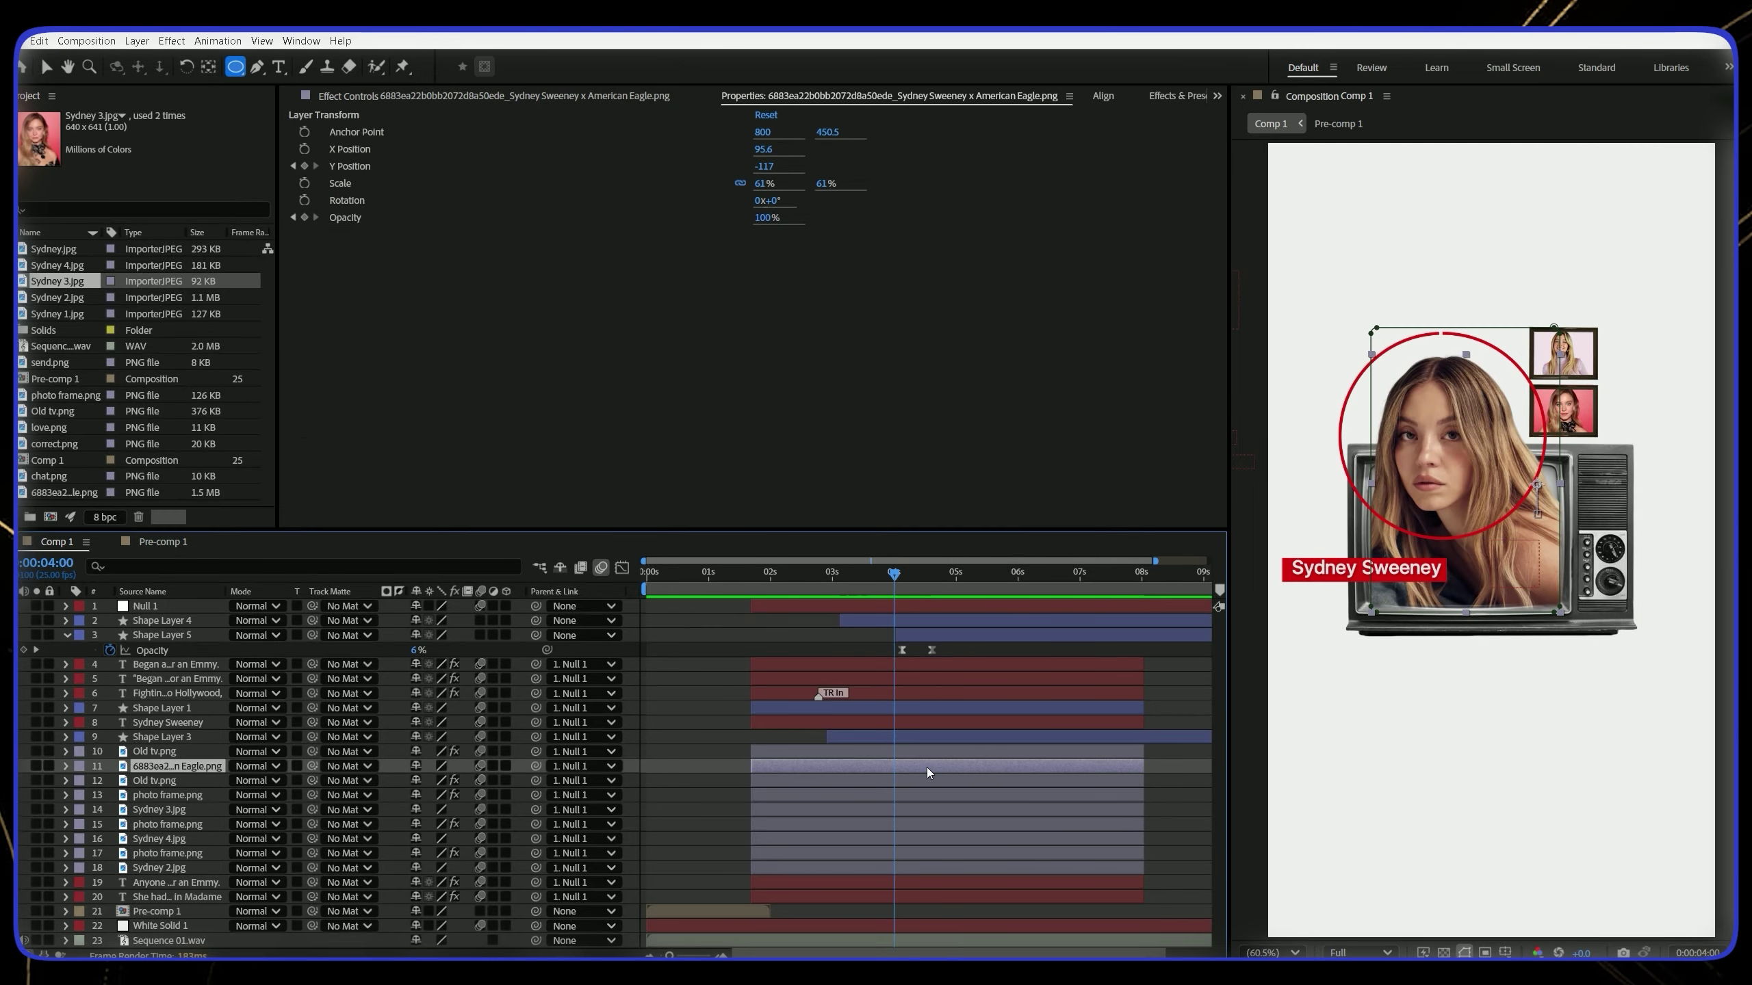
Draw a circular mask around the head on one copy of the woman's cut-out photo
drag(1330, 332, 1466, 438)
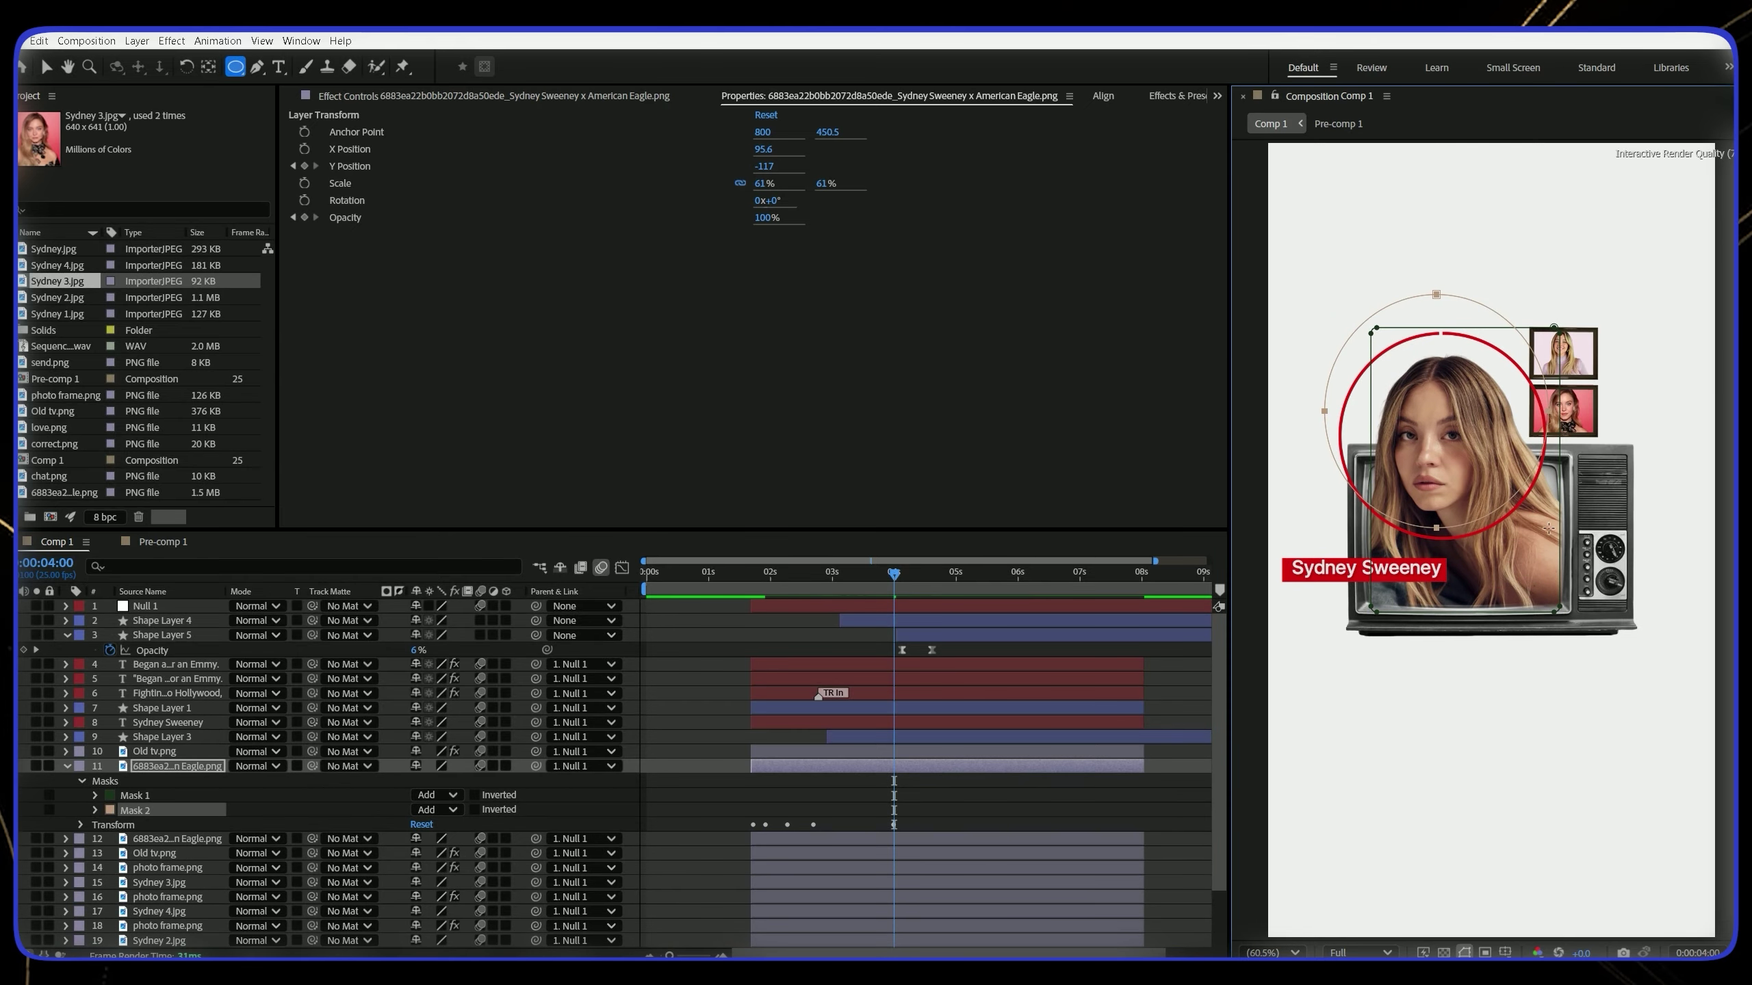
key(s)
Apply Tint to the masked portrait copy and fade it in with opacity keyframes shortly after 3:00
key(ctrl+5)
text(tint)
double_click(350, 192)
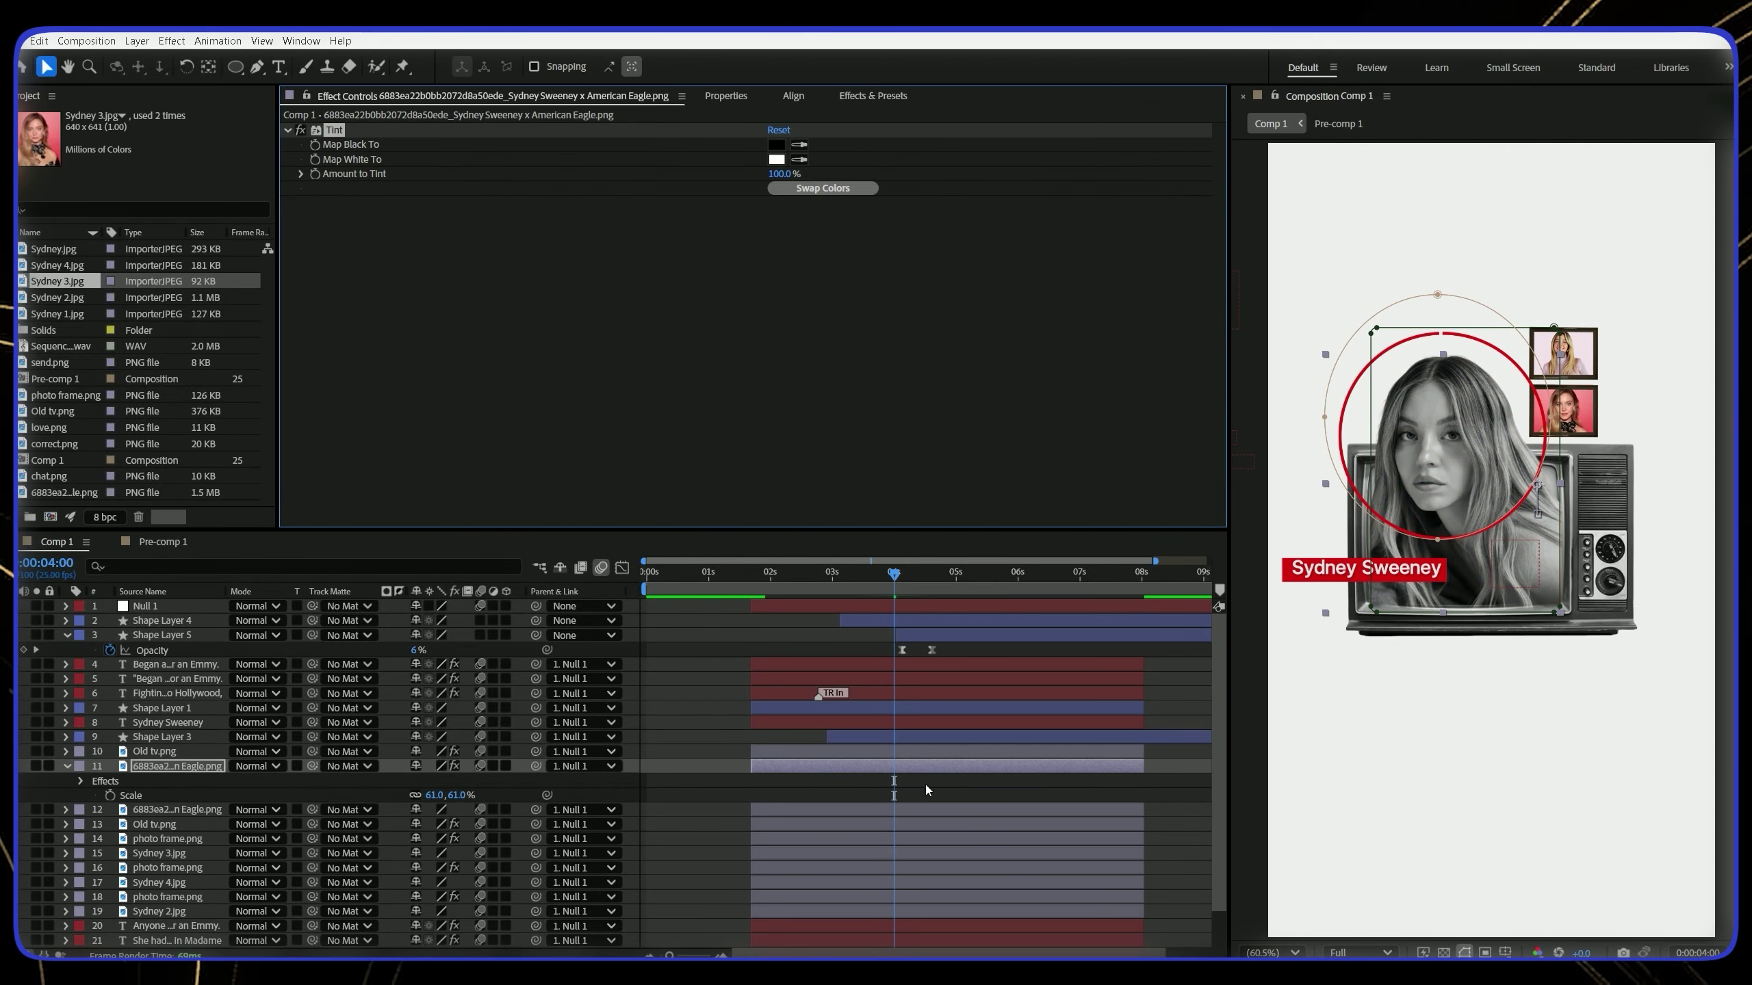
key(m)
key(t)
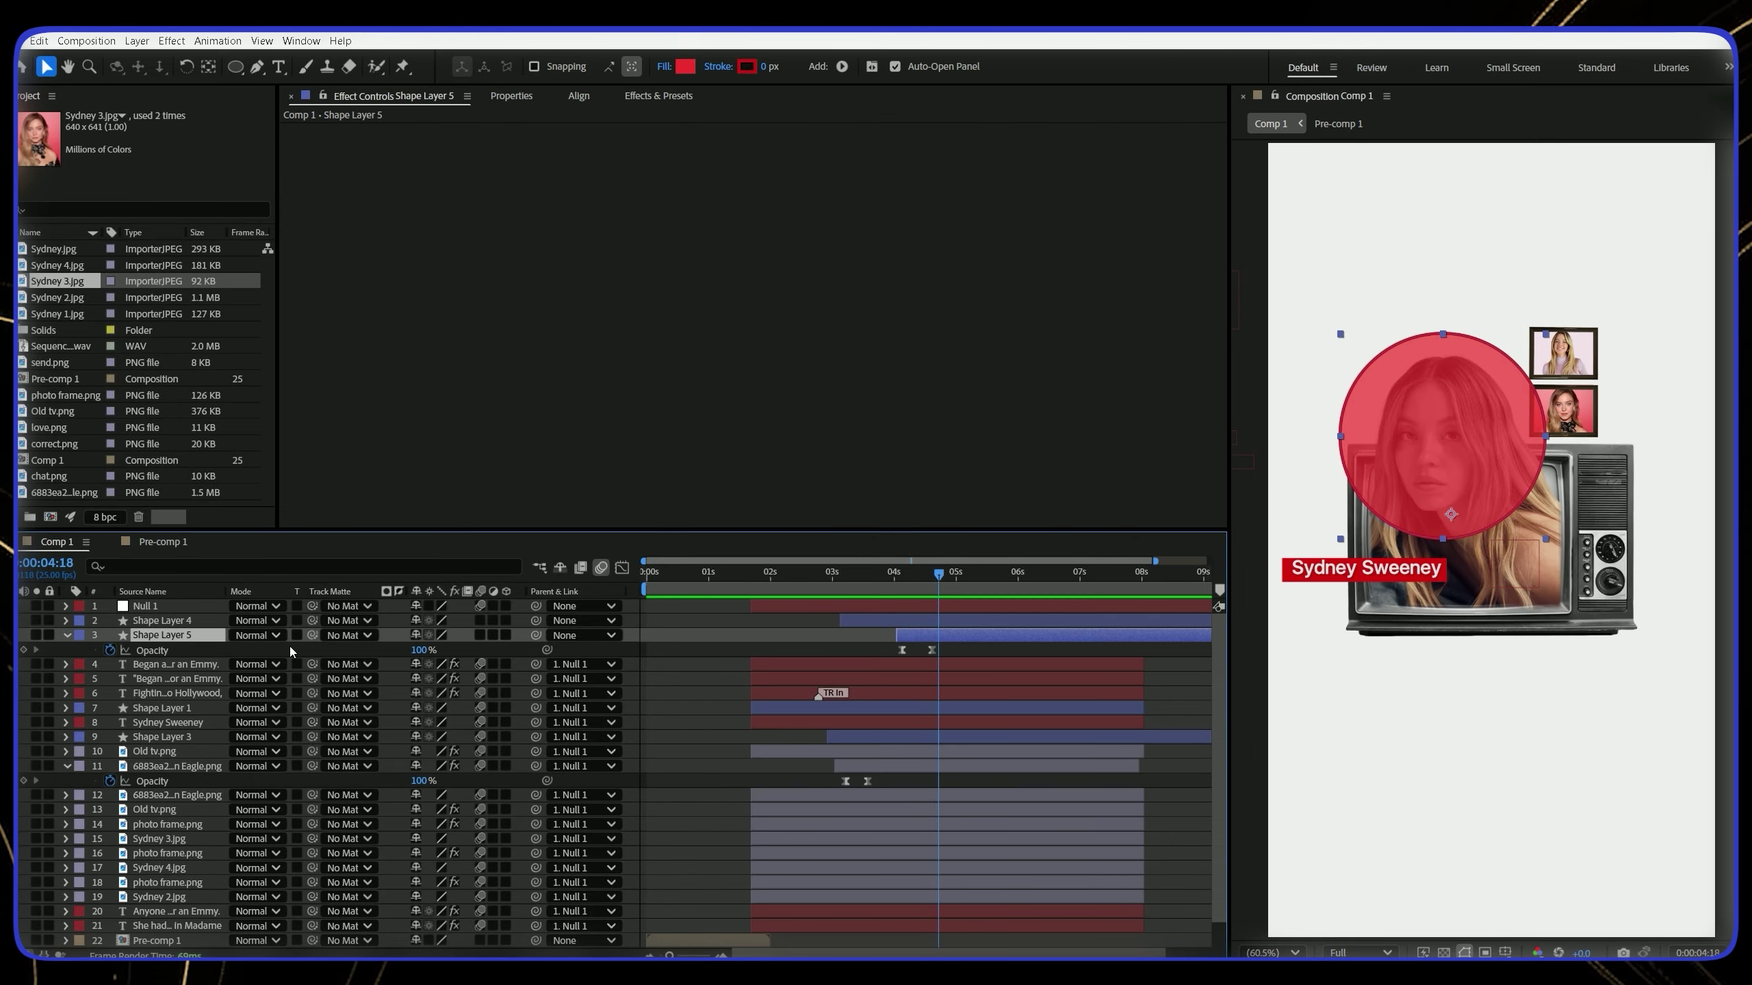
Set the red circle layer's blending mode to Multiply and raise its fill opacity
click(255, 635)
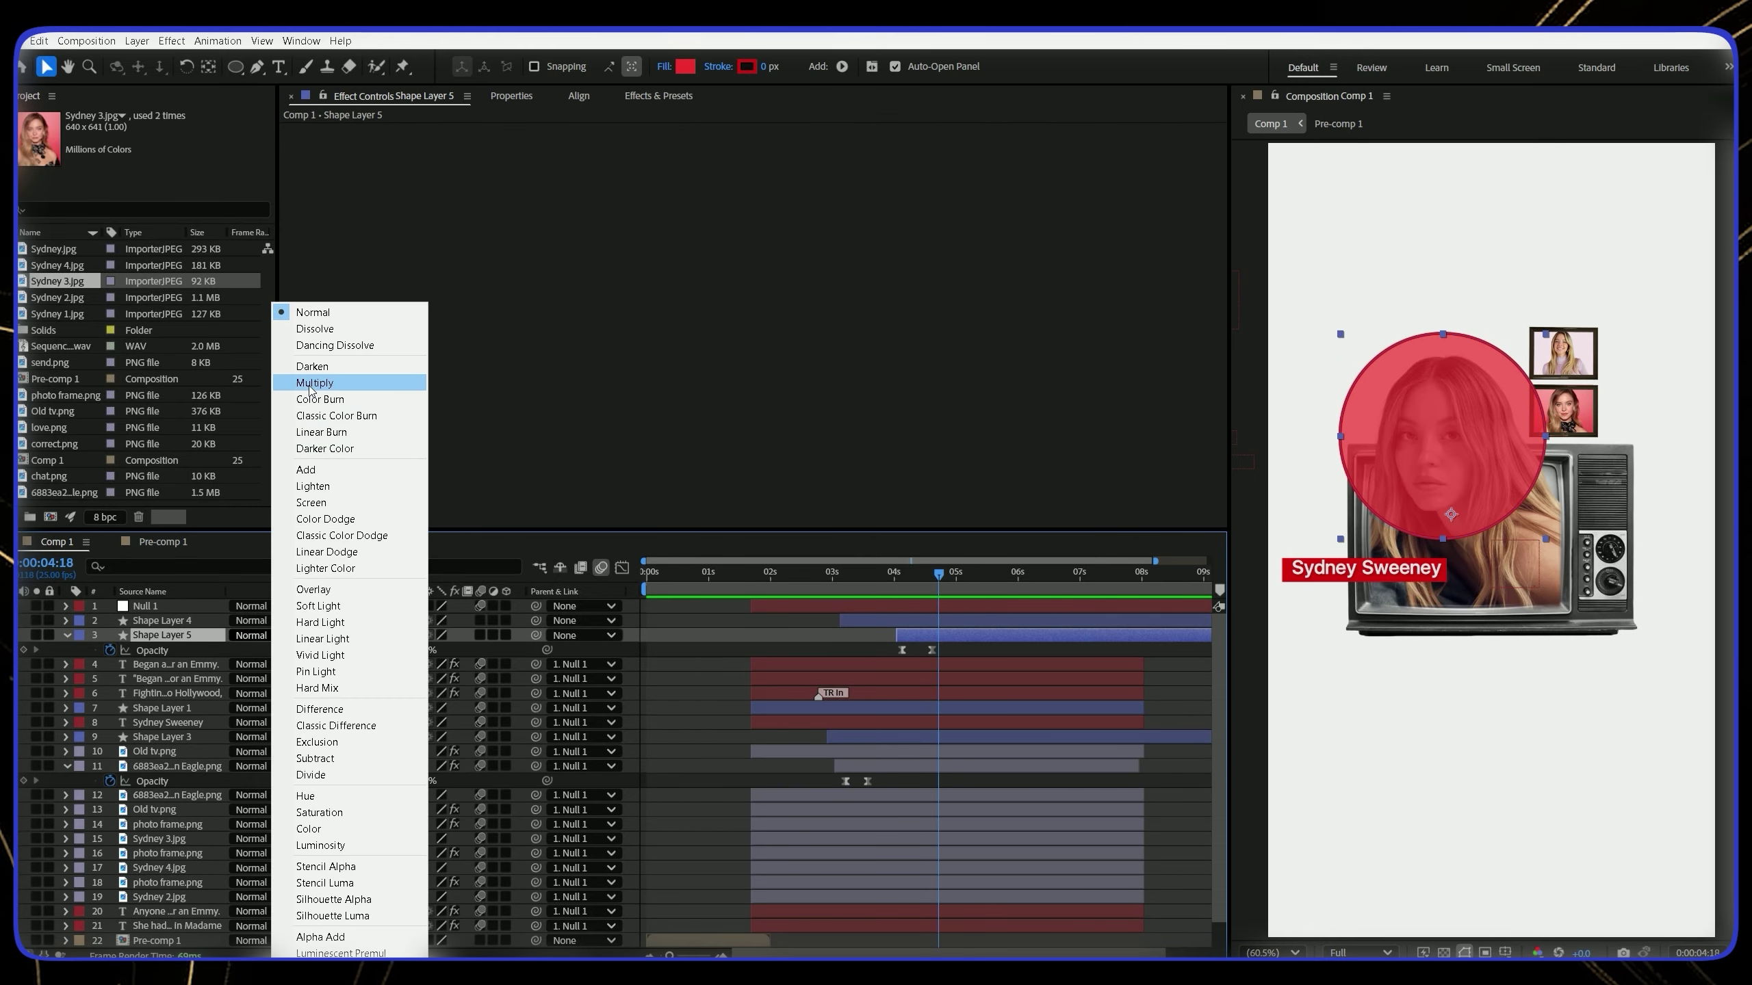
click(324, 379)
click(662, 67)
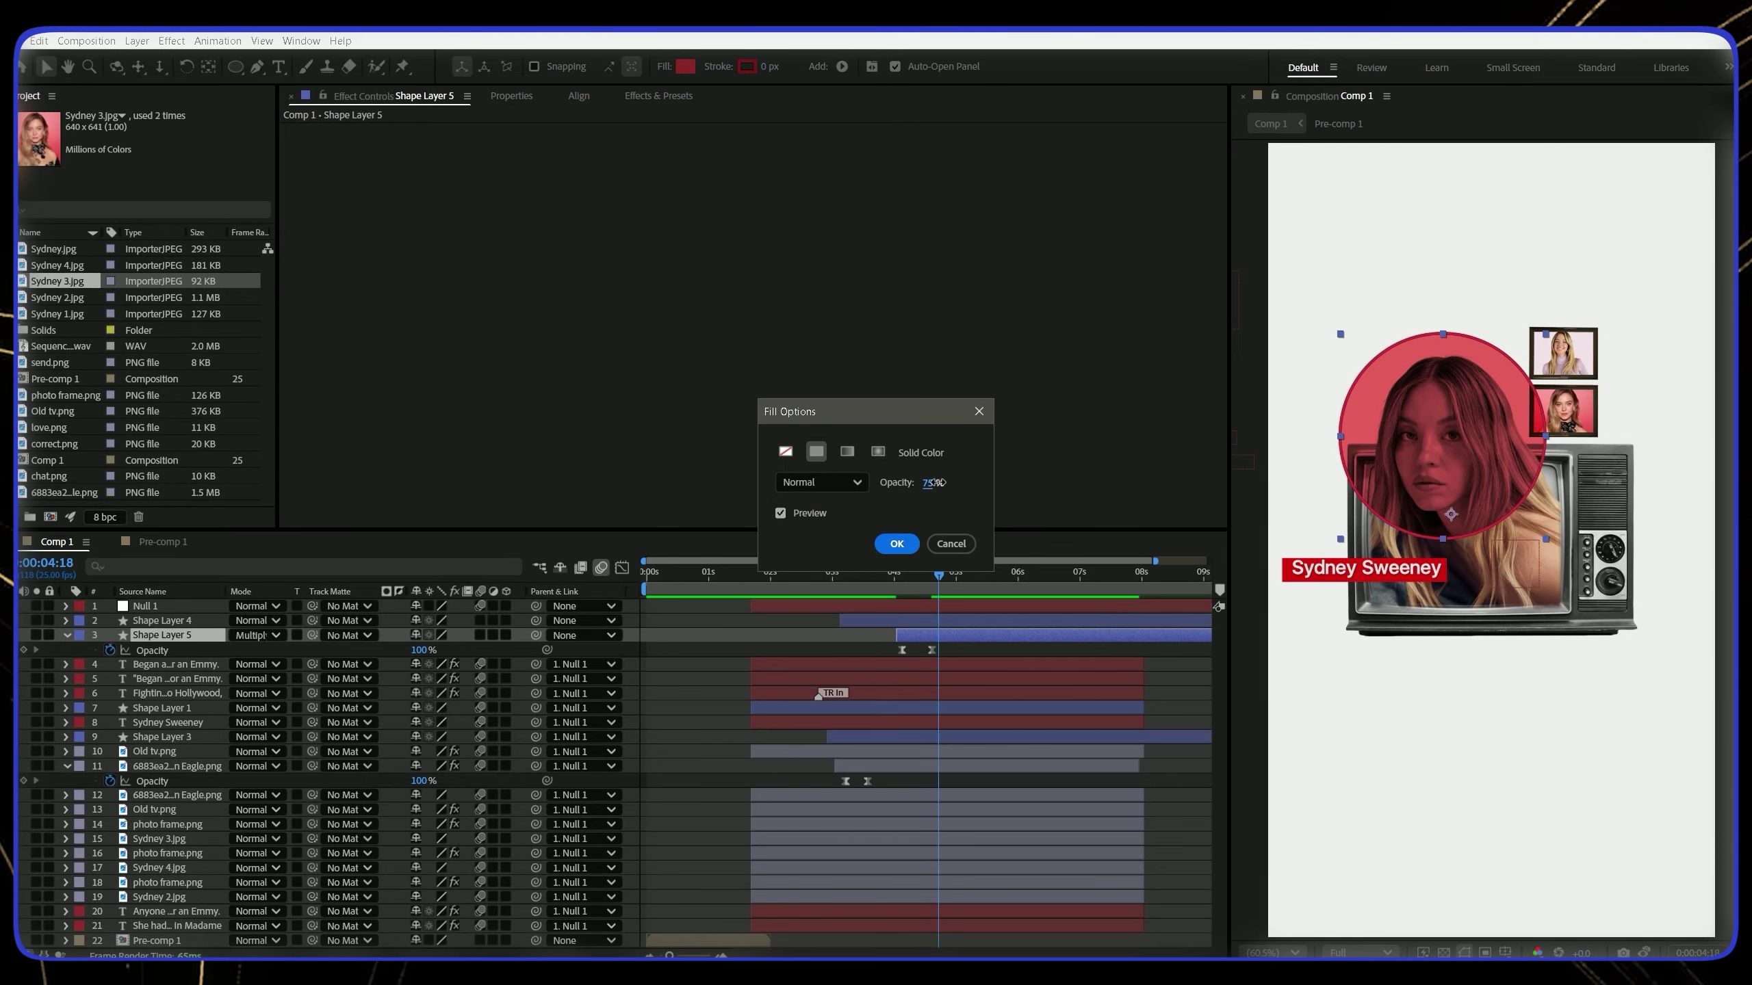
click(895, 546)
click(955, 645)
key(u)
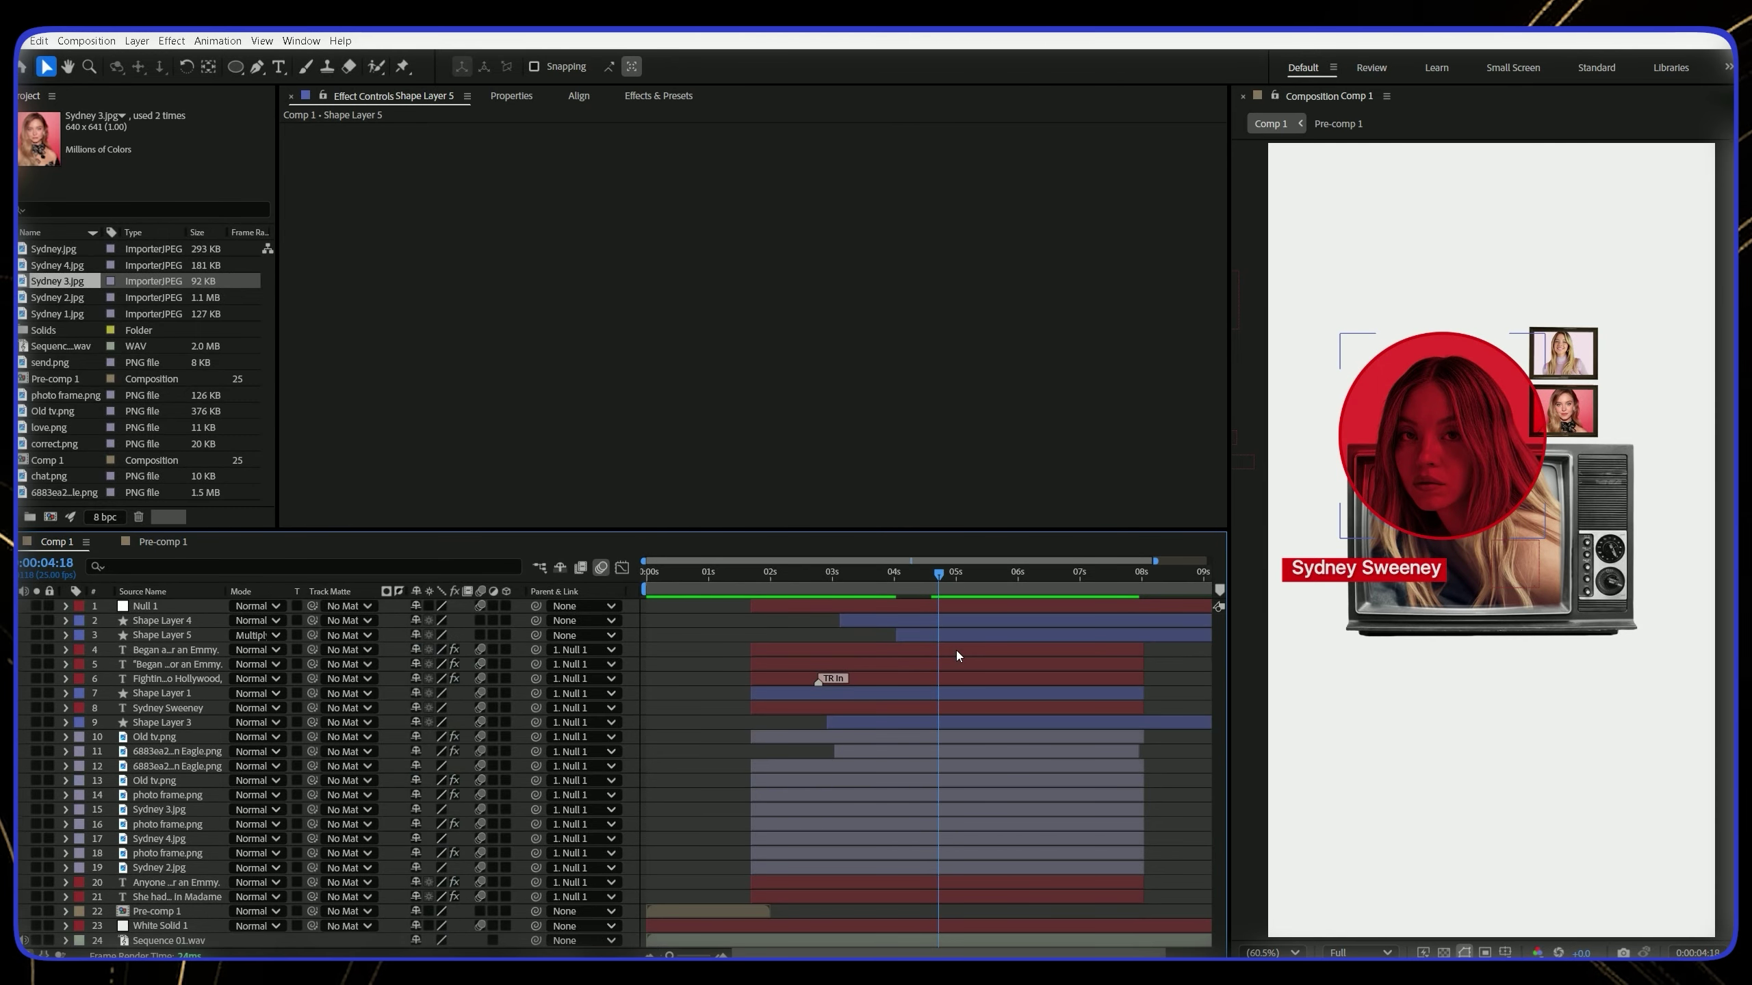
Enable motion blur on both circle layers and parent them to Null 1
click(930, 622)
shift+click(923, 636)
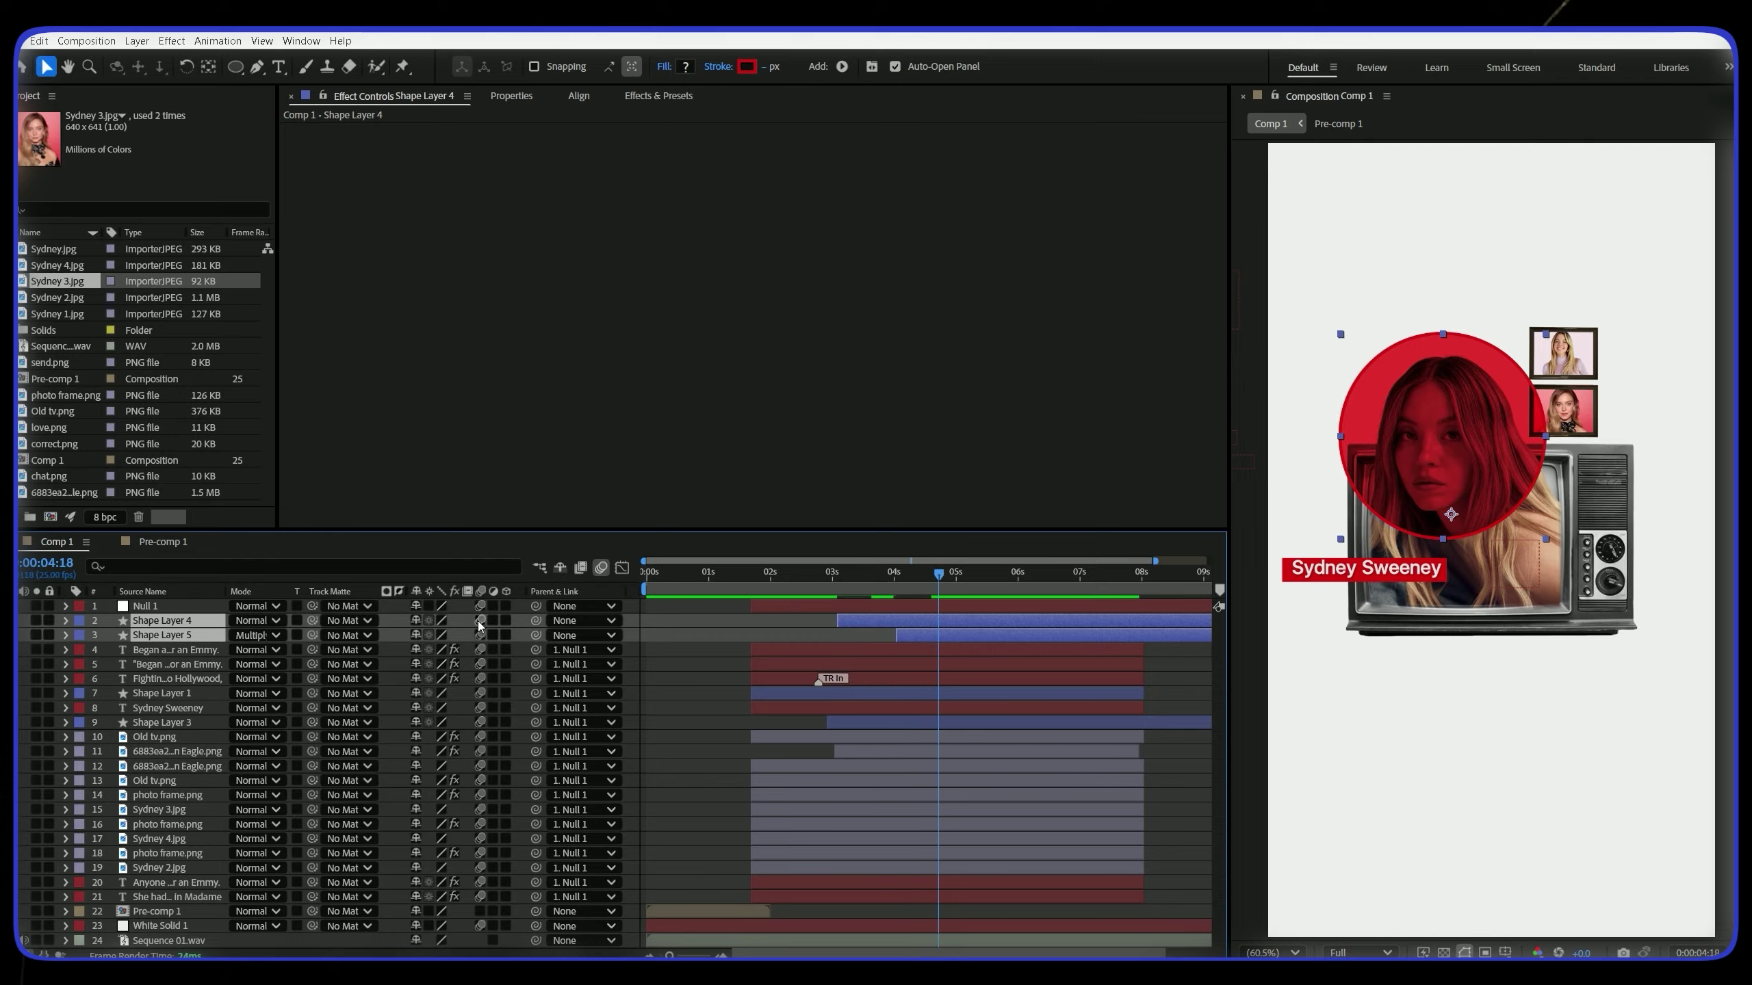
shift+click(633, 607)
click(814, 635)
click(909, 634)
shift+click(888, 622)
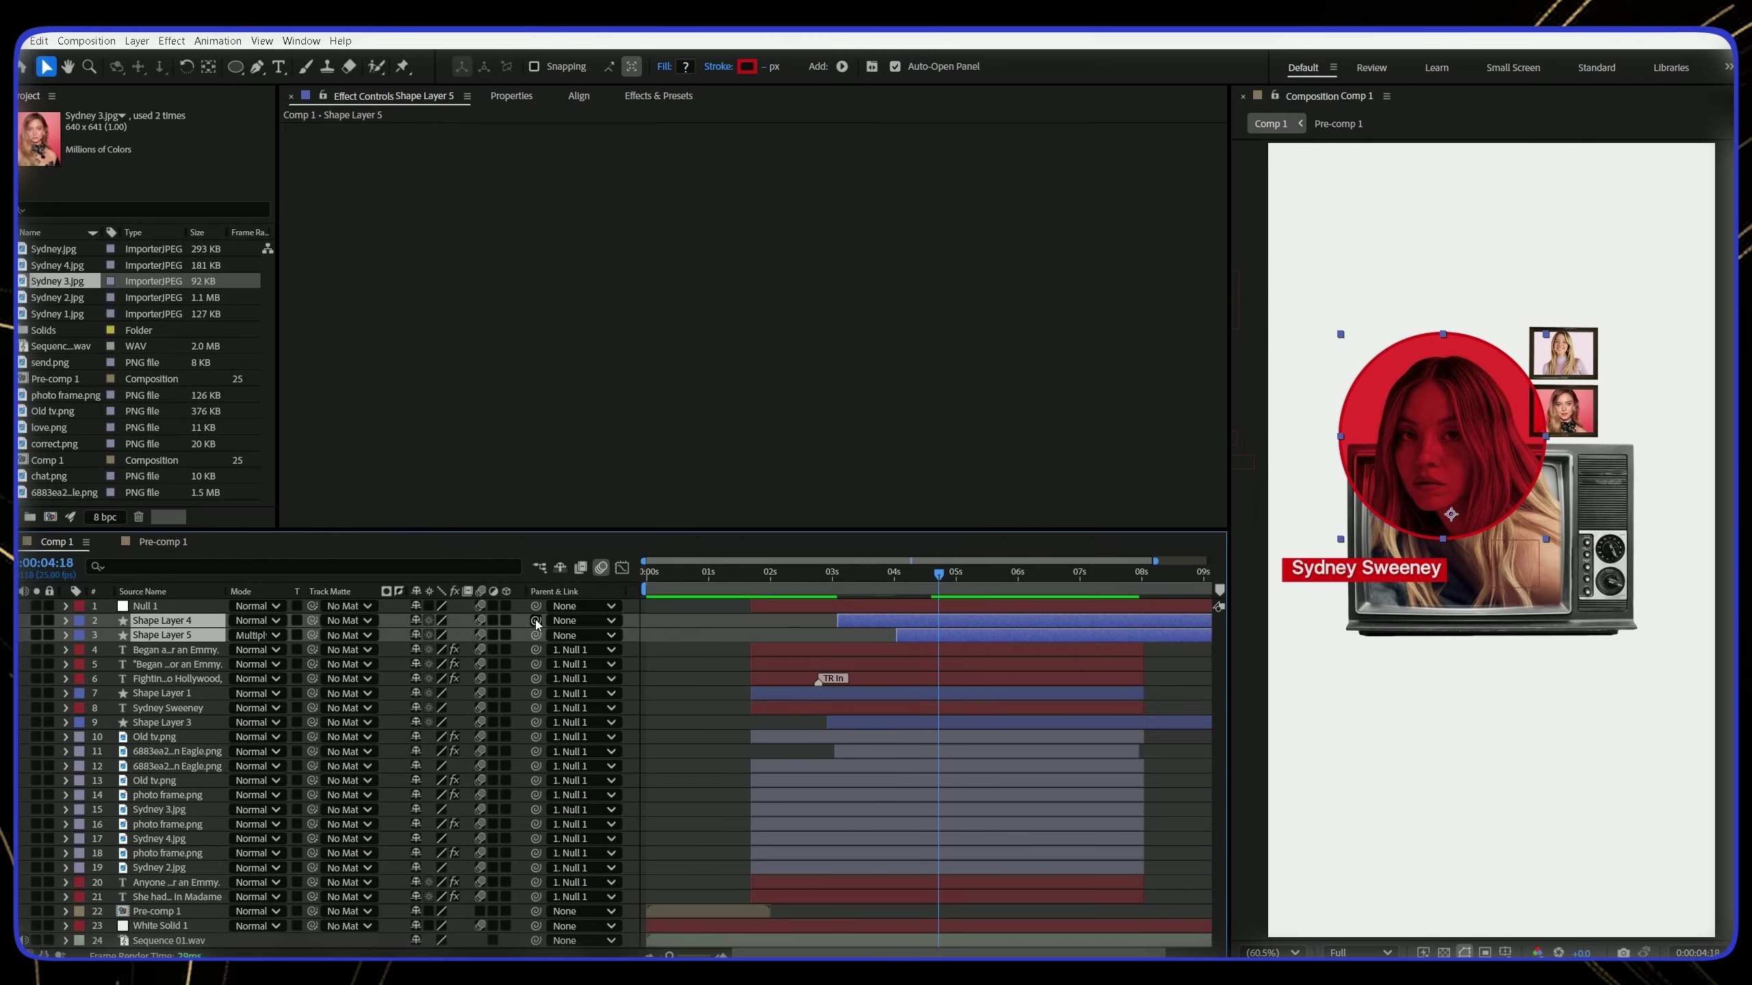
click(820, 629)
Add the headline "Fame into Power" above the portrait, with Fame and Power in SF UI Display Medium and a smaller 65 px "into"
drag(849, 581, 1021, 595)
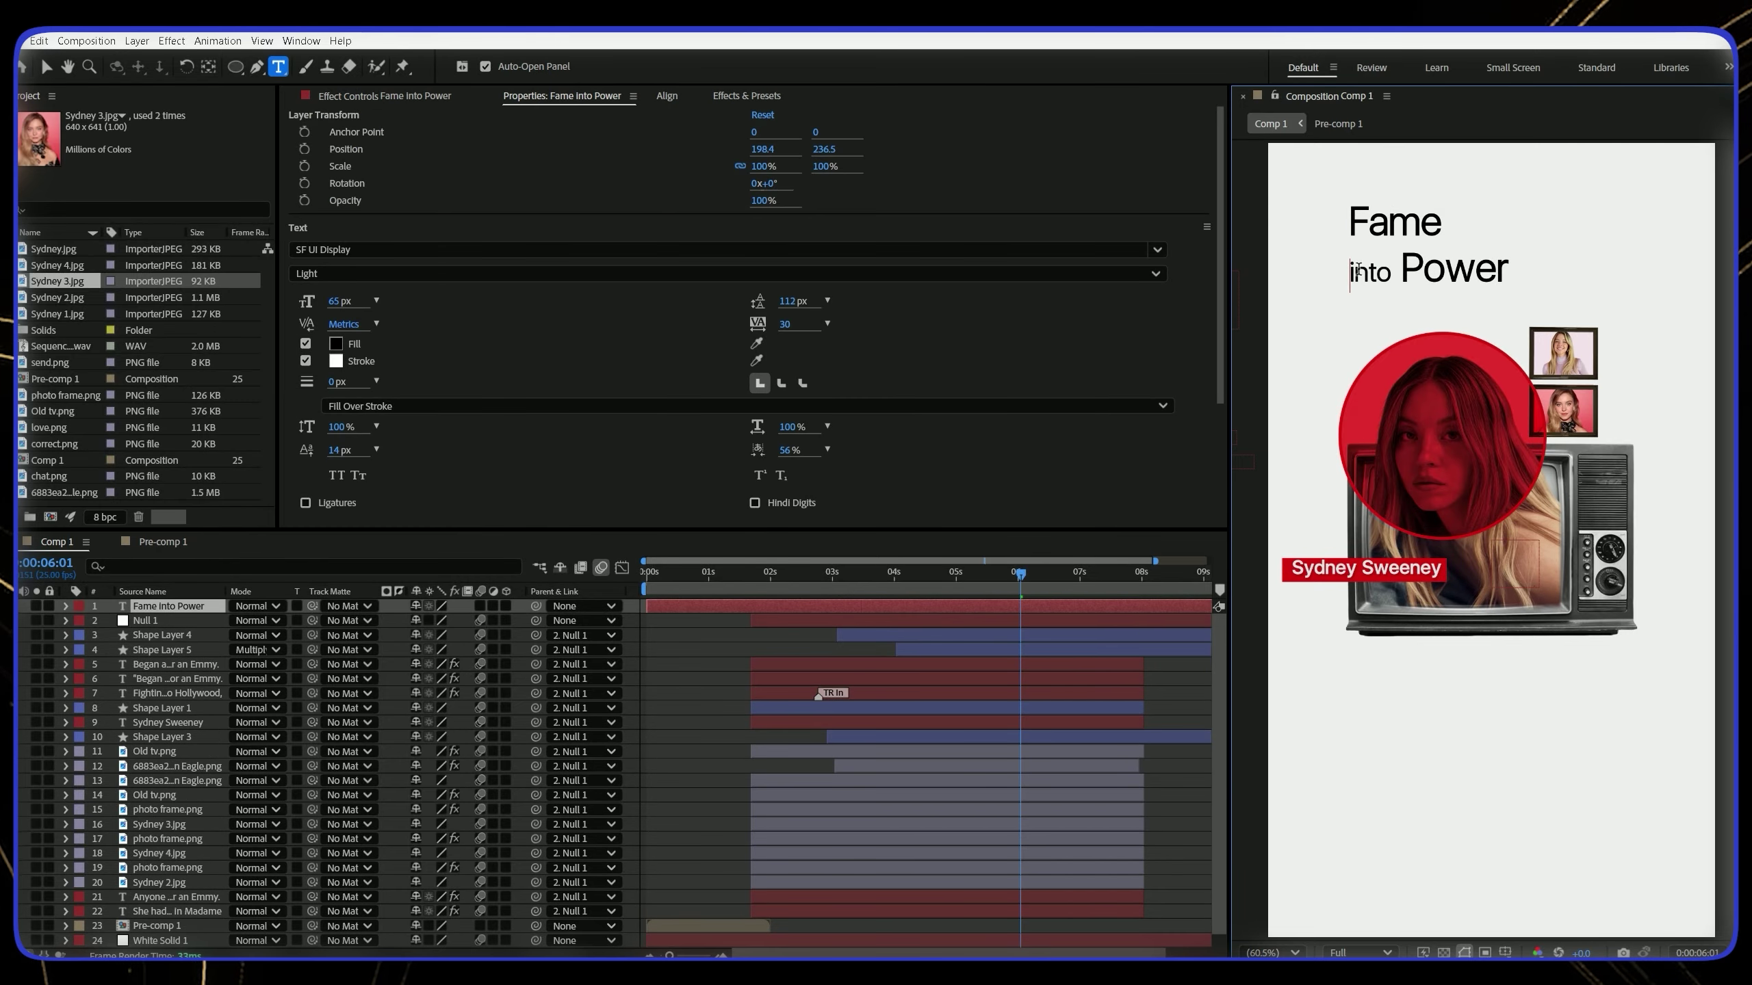
double_click(1410, 273)
click(761, 475)
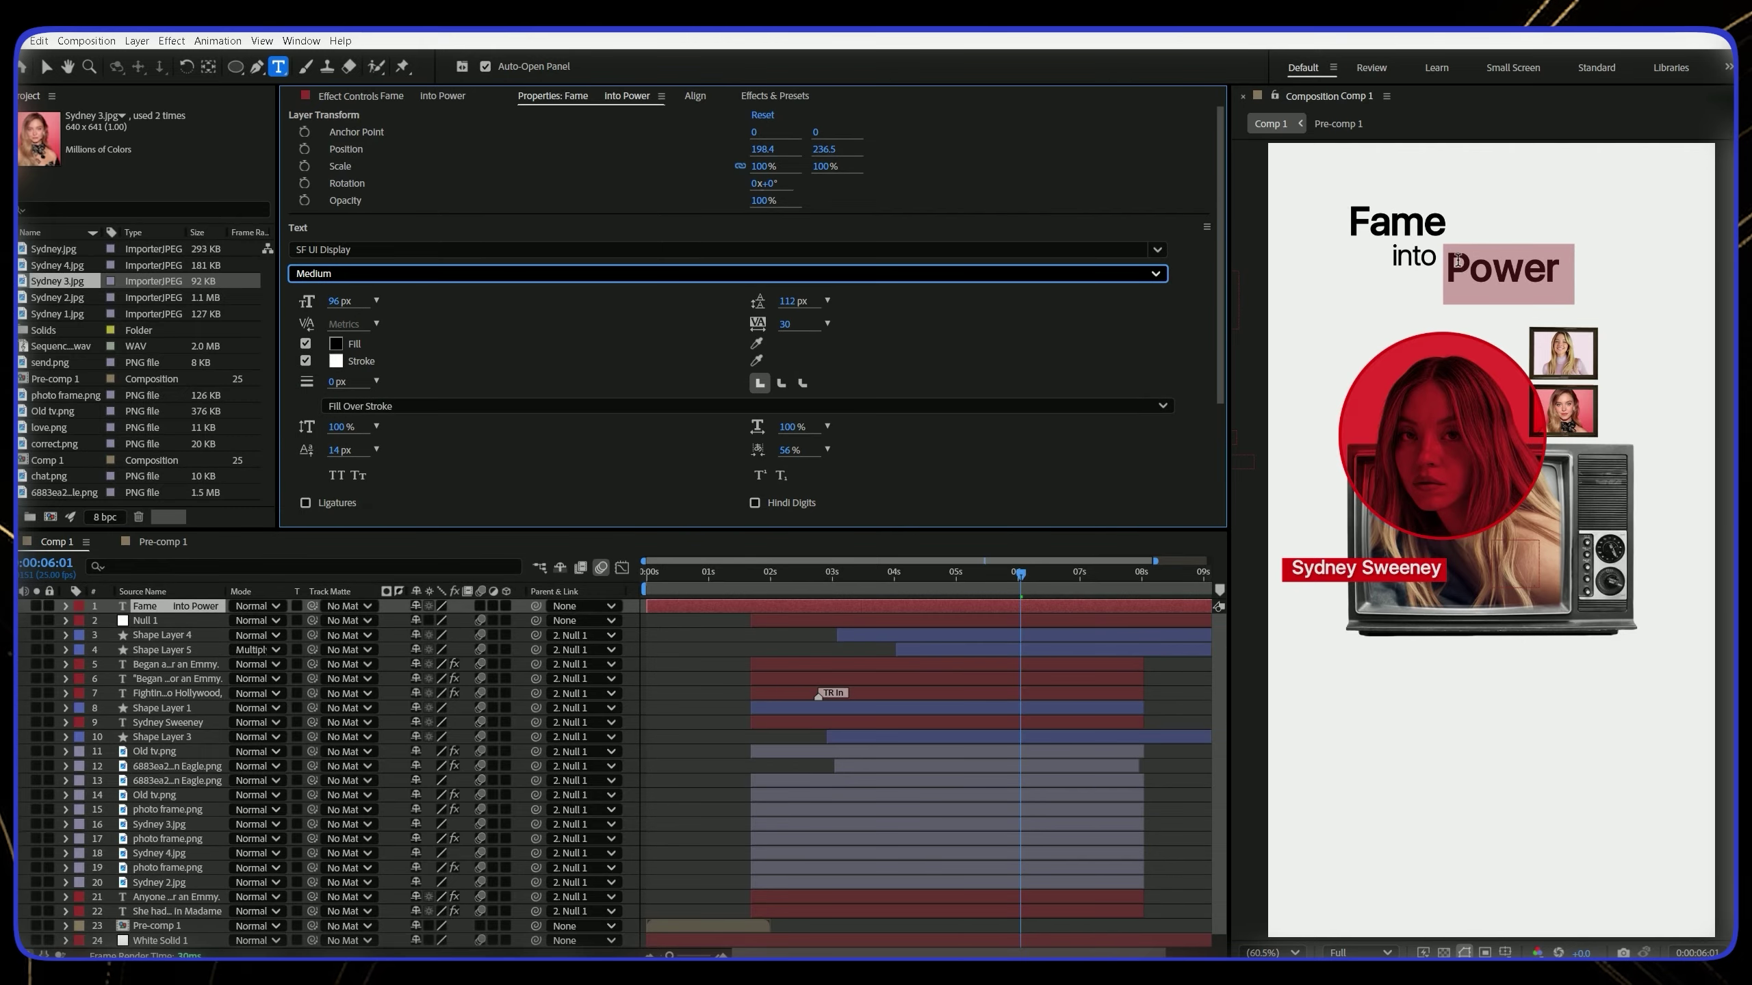
Start the headline's layer just after 4:00 and apply Animation Composer's Position Words Together in-transition, ending at 4:23
drag(734, 605, 955, 654)
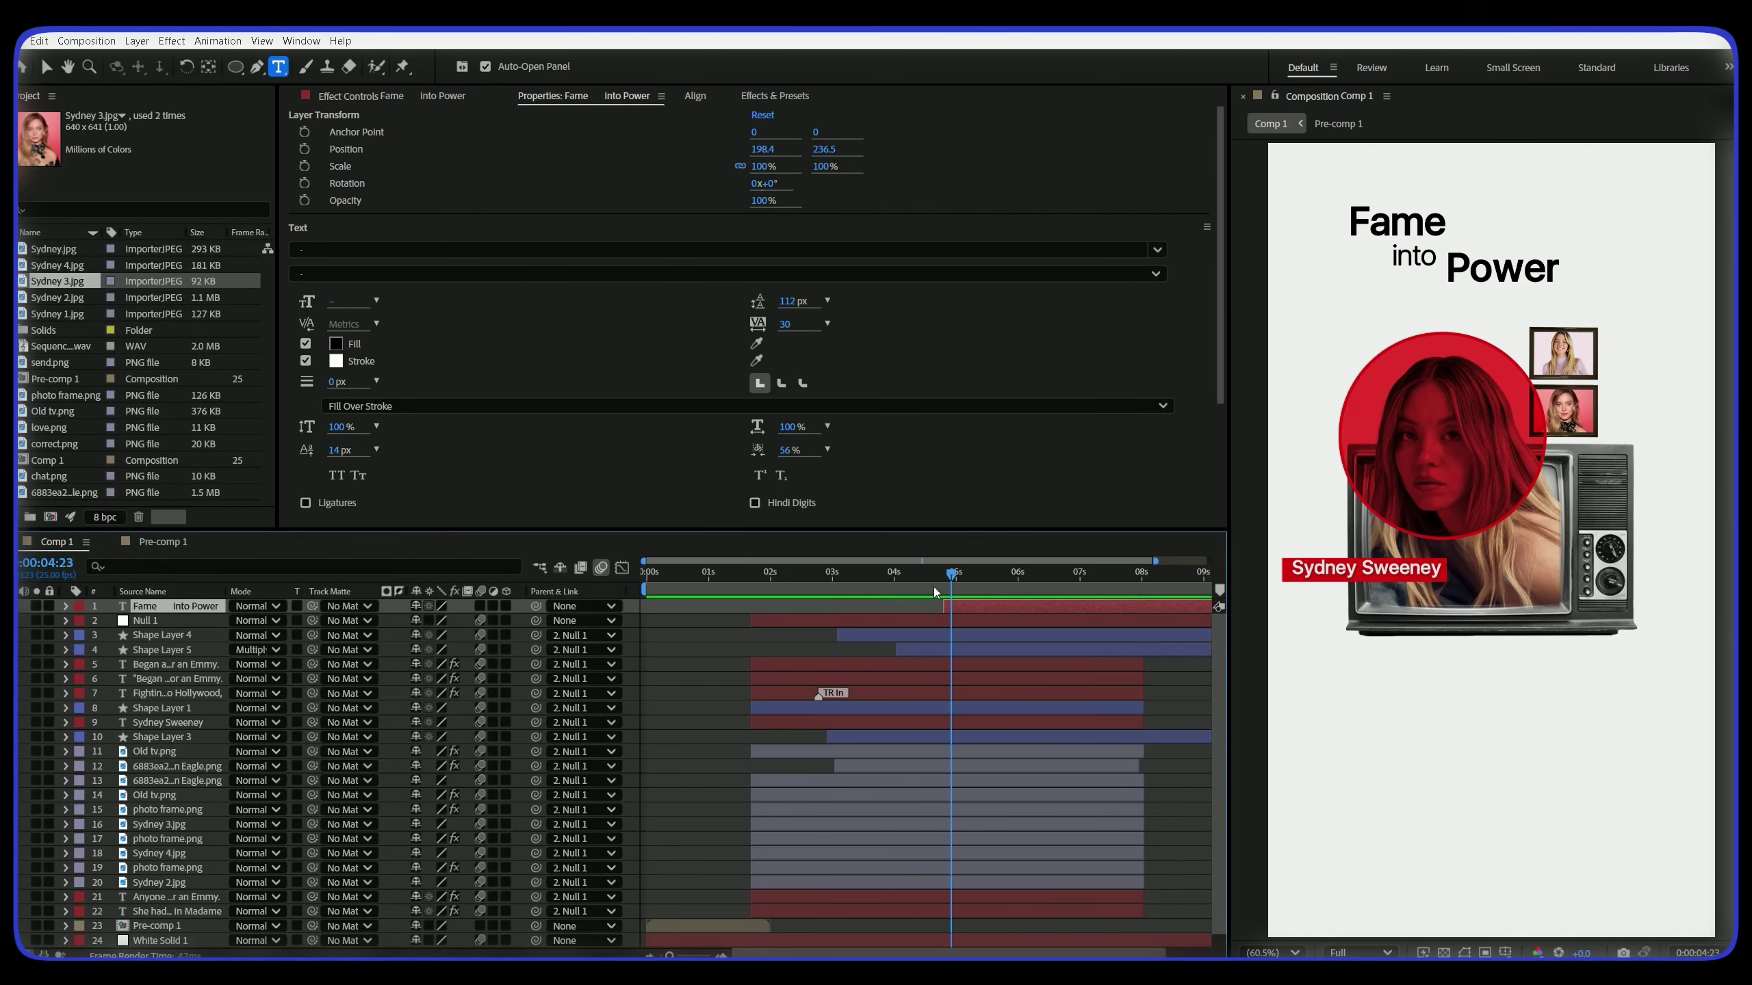
click(301, 40)
click(697, 117)
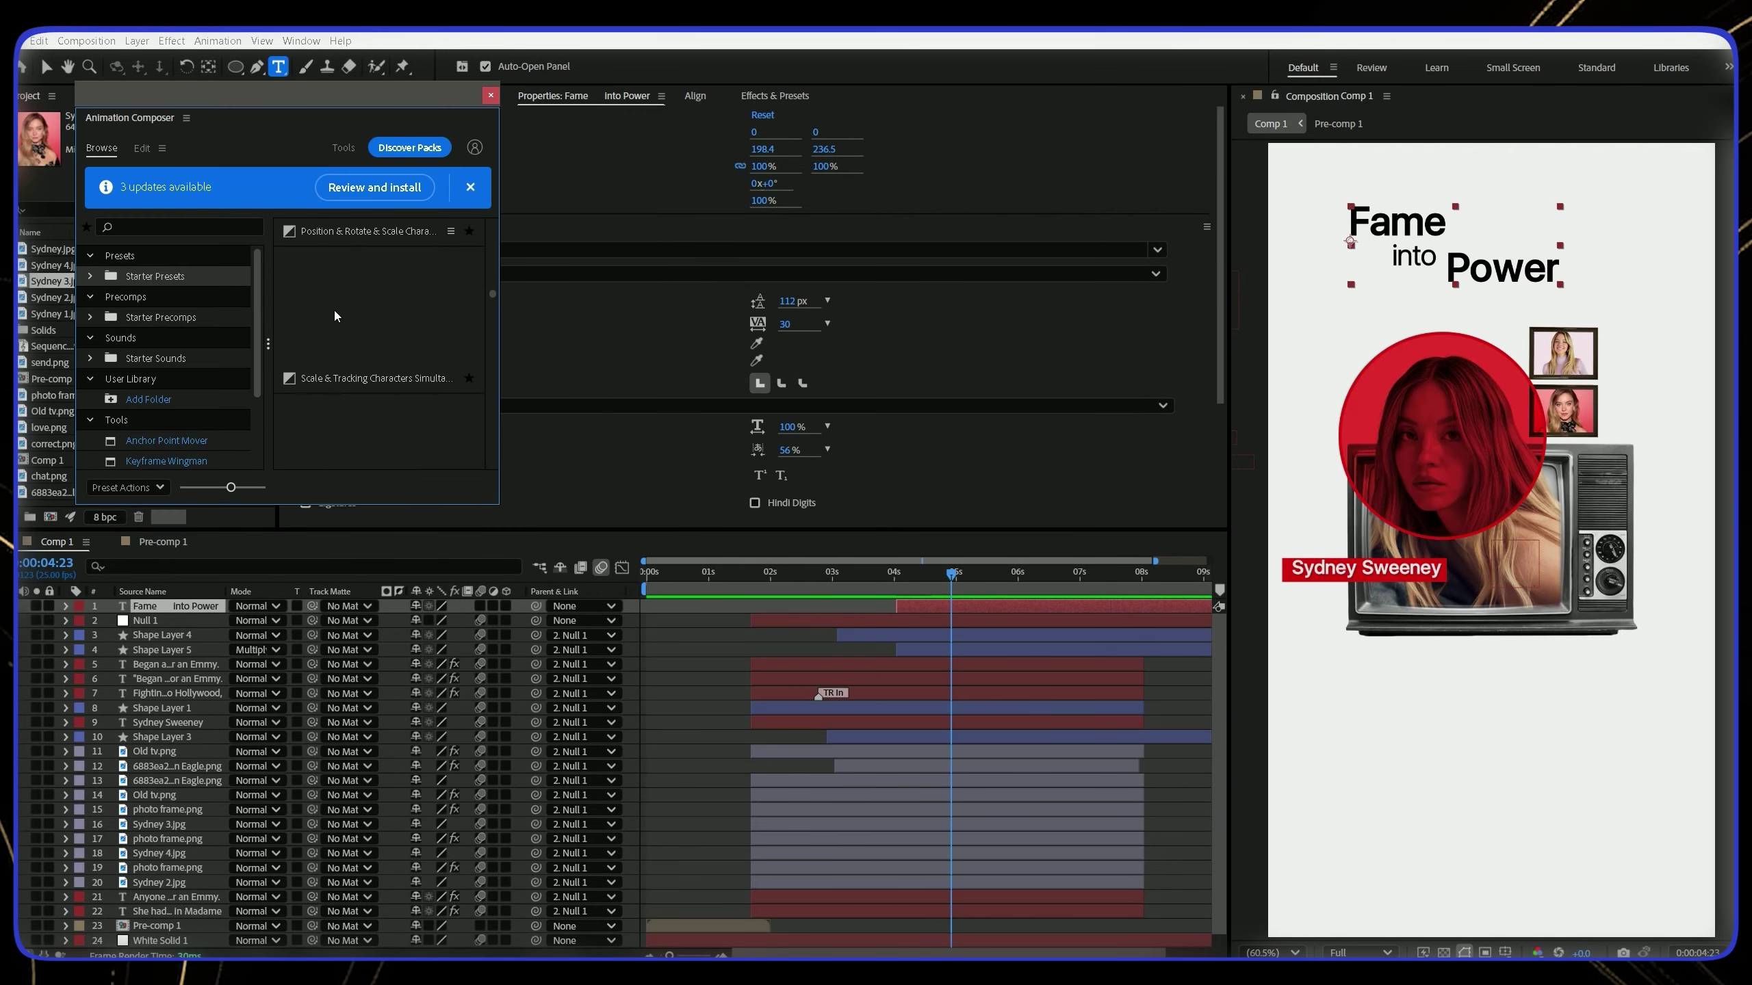
scroll(335, 316, down, 2)
click(352, 338)
click(333, 490)
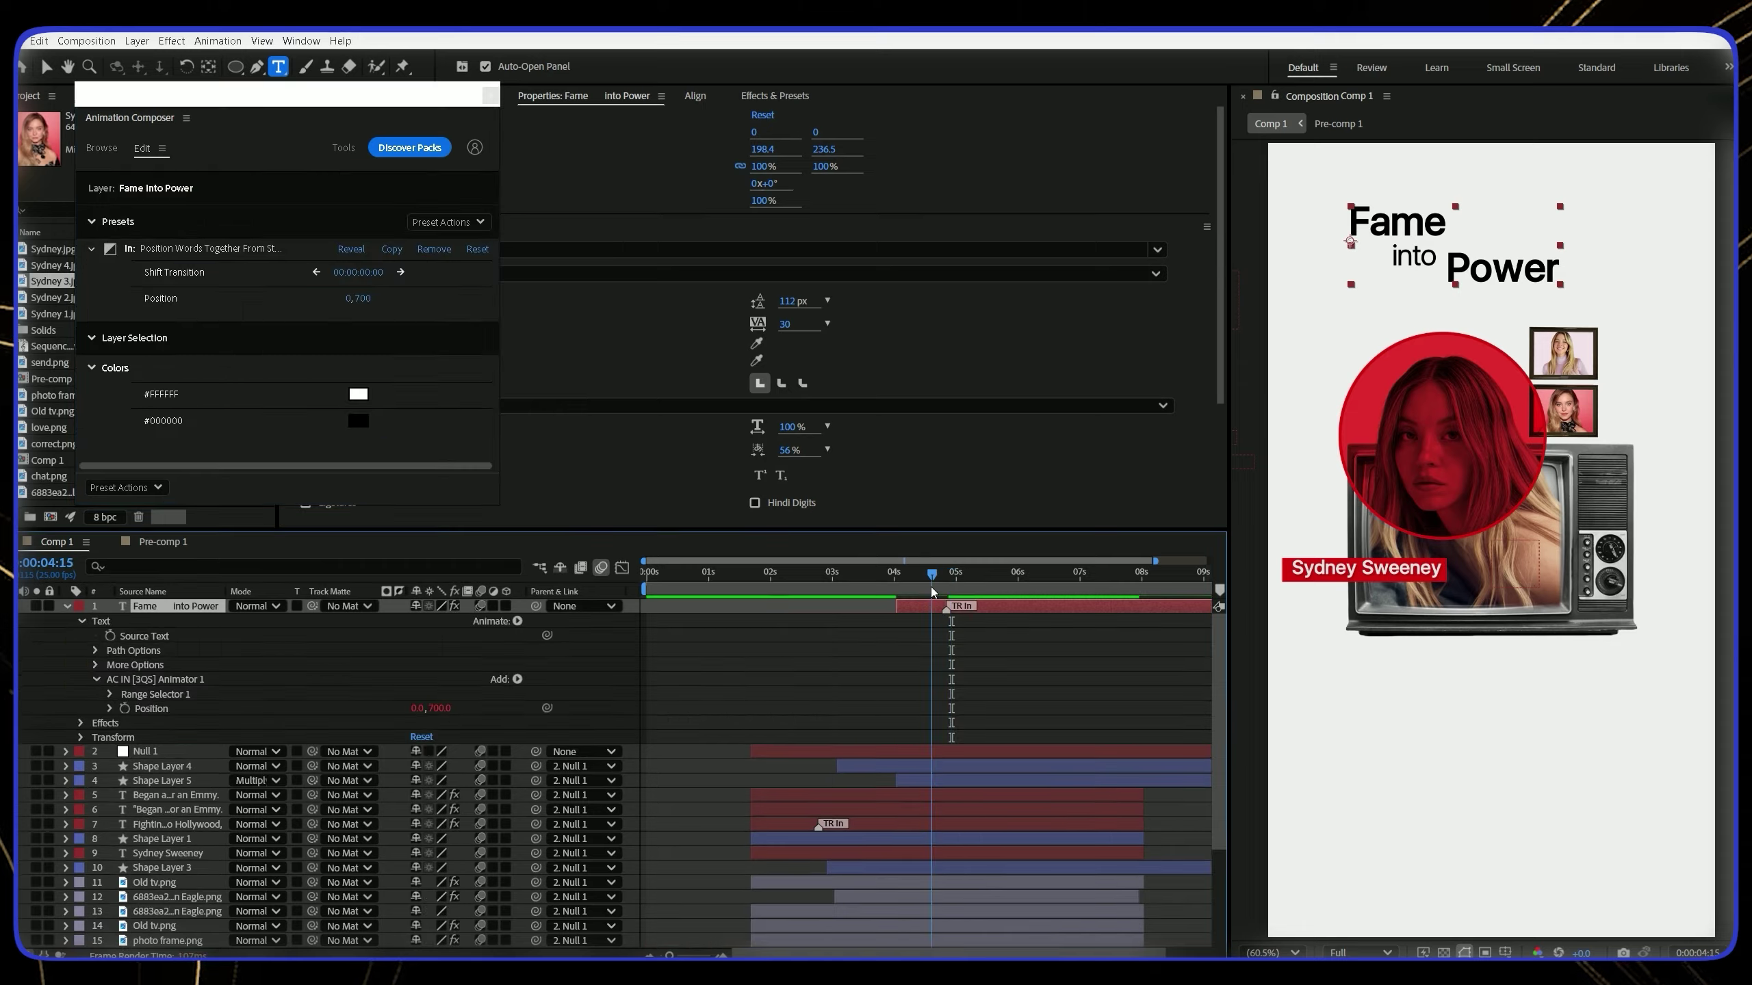
click(490, 95)
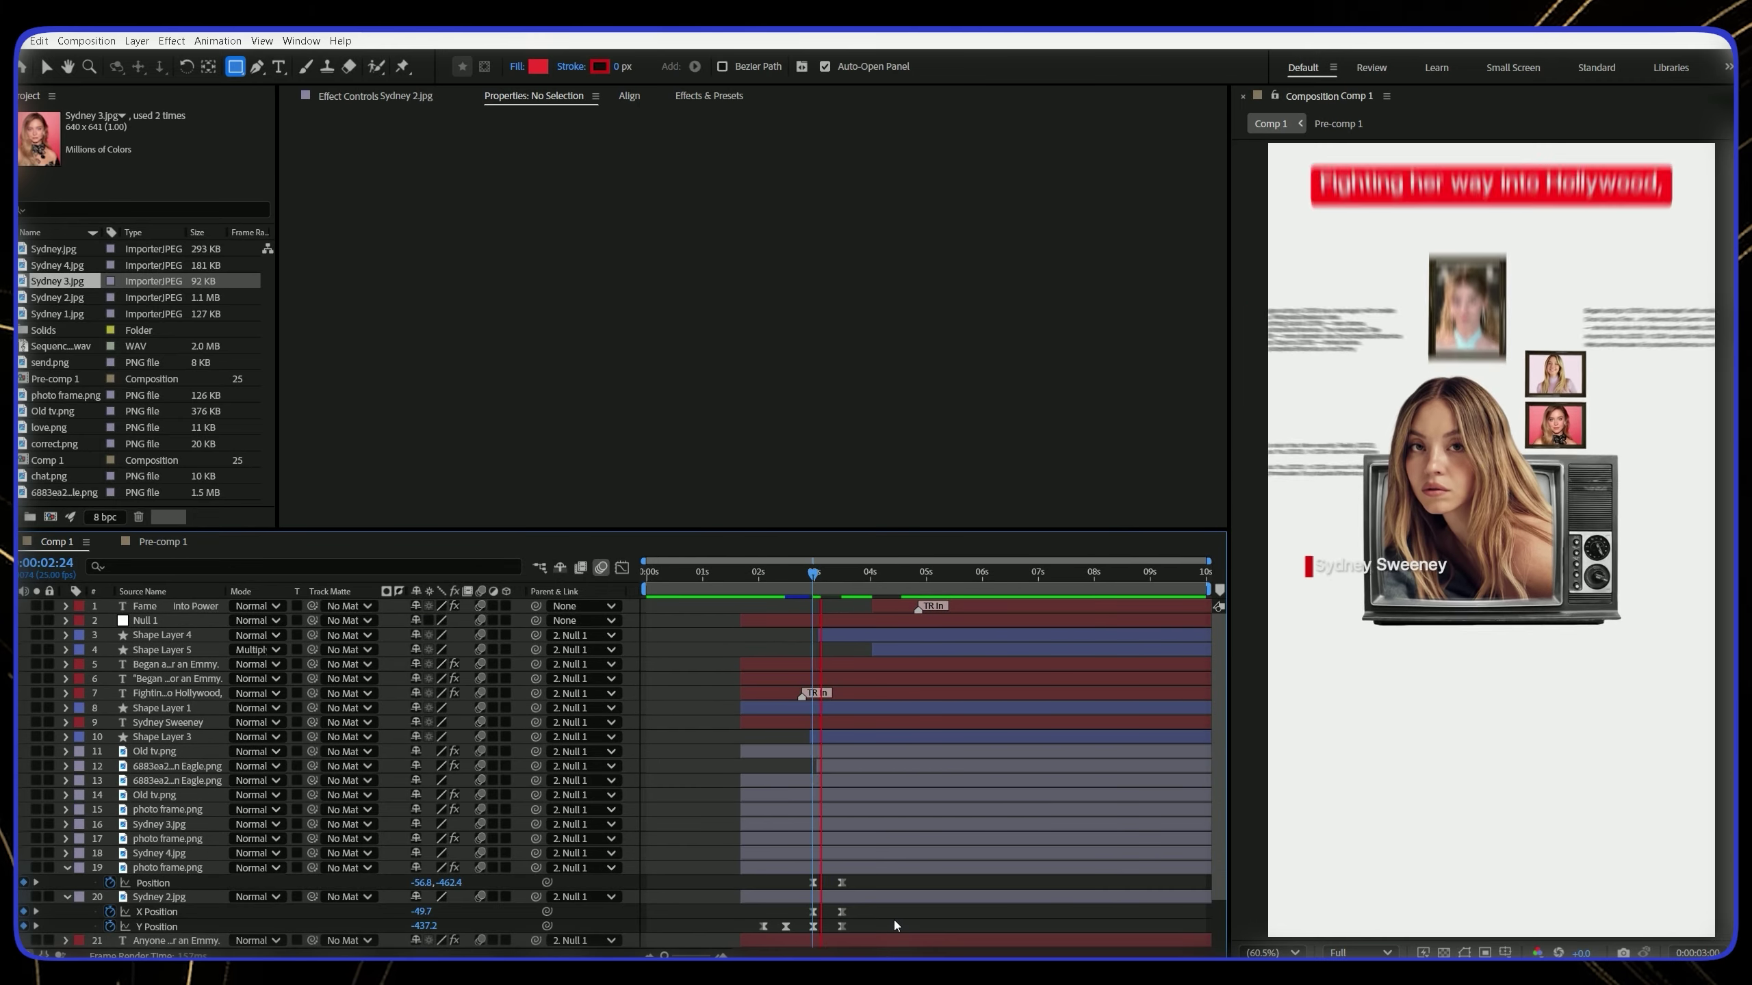
drag(876, 571, 779, 571)
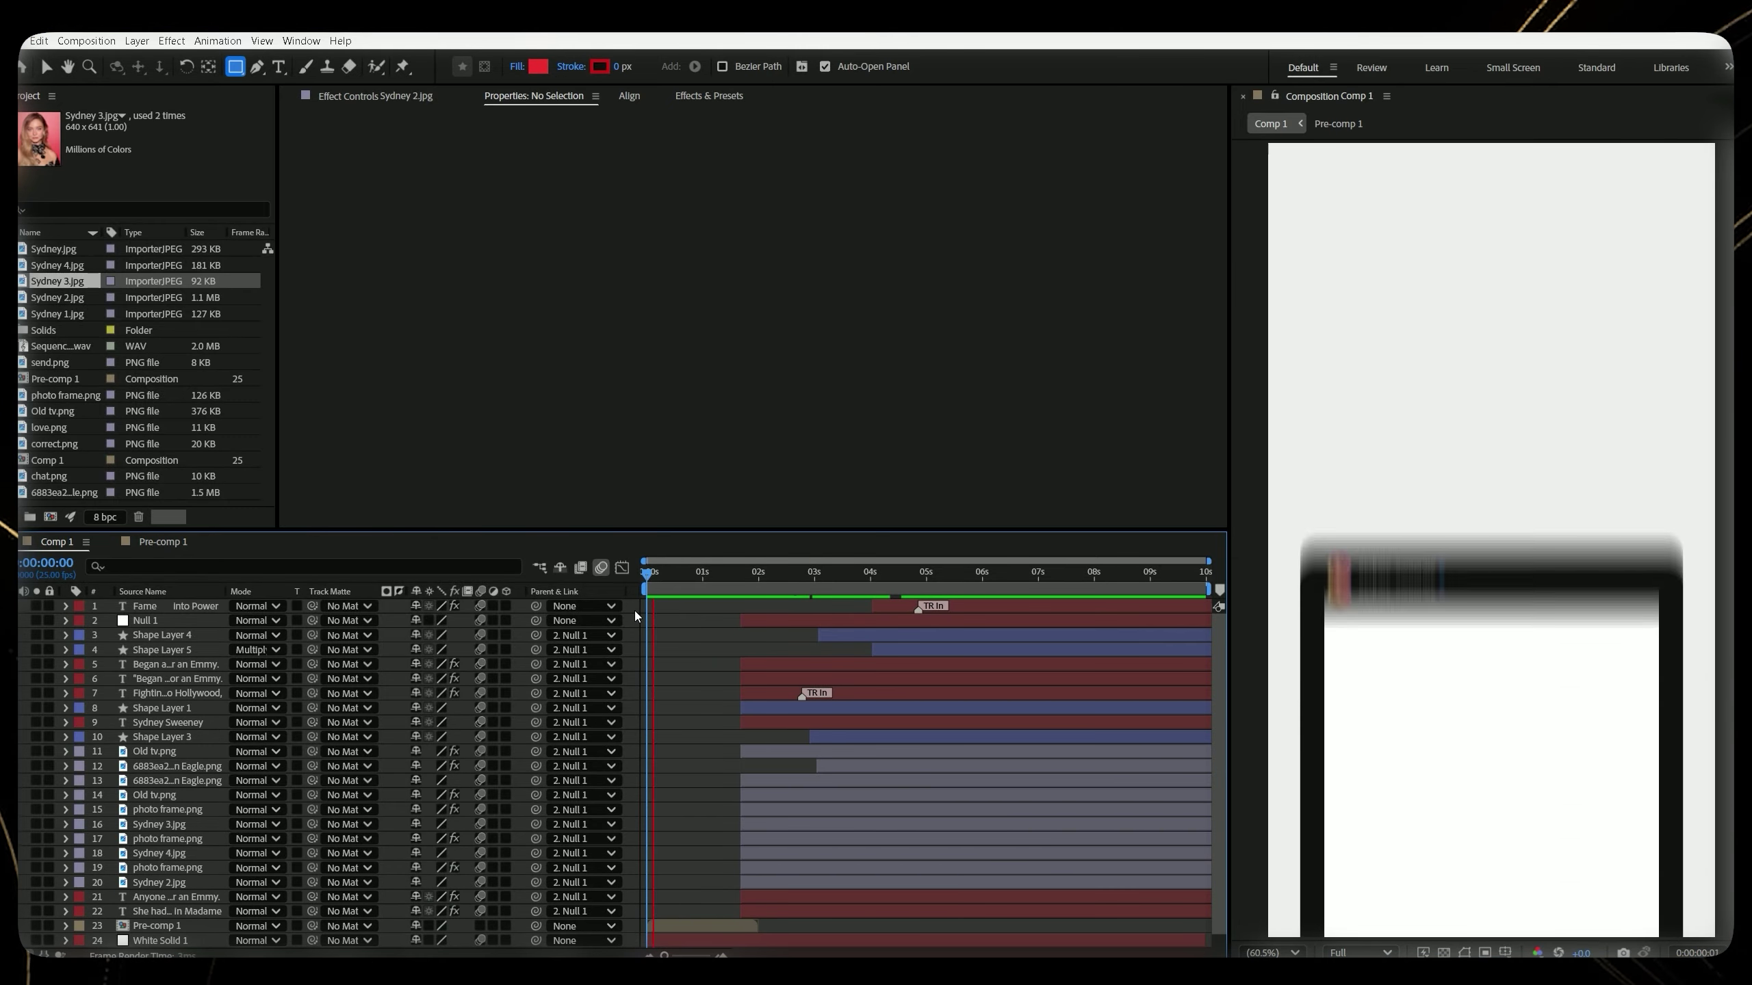